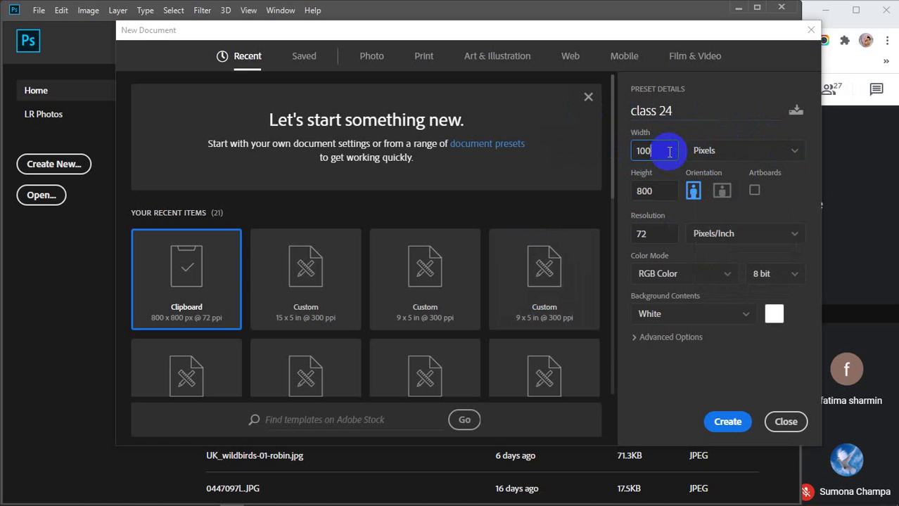
Change the new document's units to inches and set its size to 9 inches wide by 5 inches high
{"action": "left_click", "coordinate": [743, 151]}
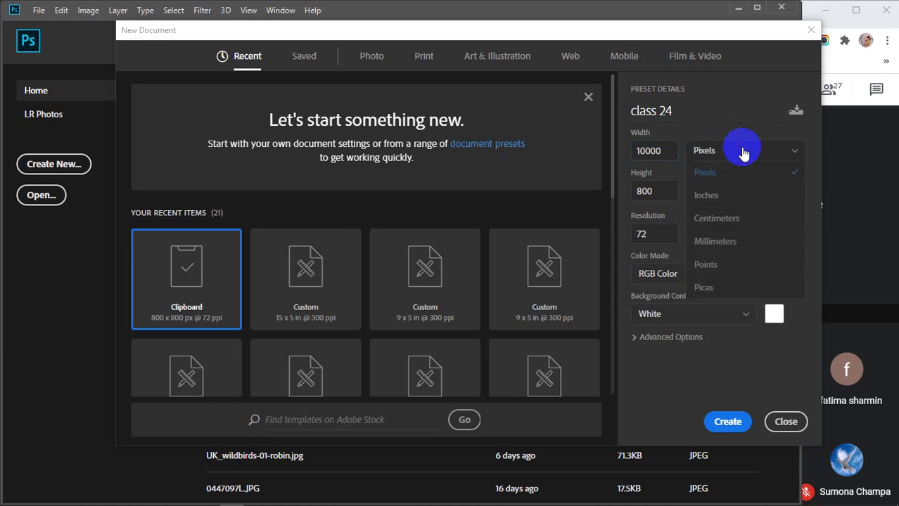
{"action": "left_click", "coordinate": [737, 191]}
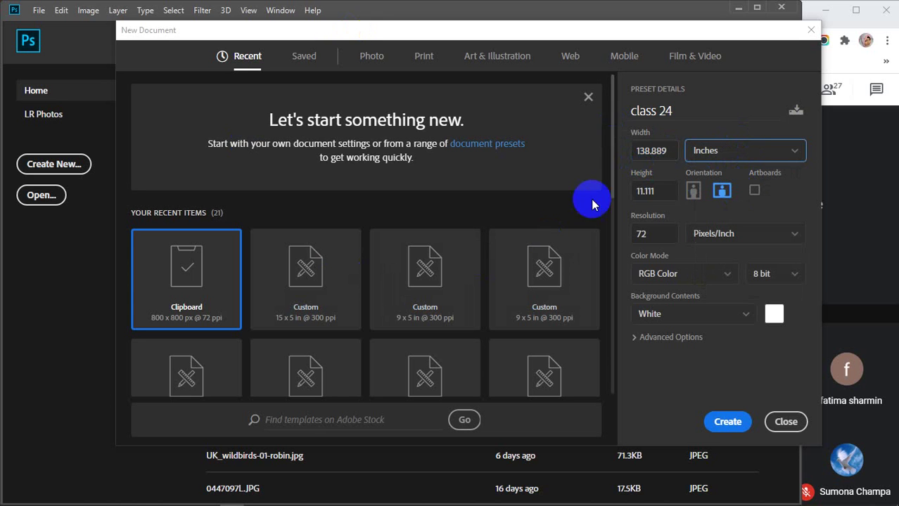
{"action": "double_click", "coordinate": [672, 151]}
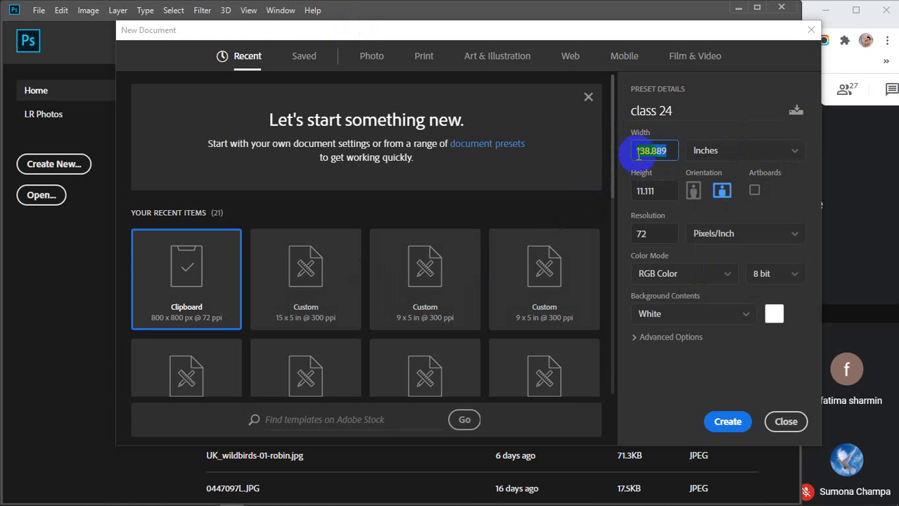
{"action": "type", "text": "7"}
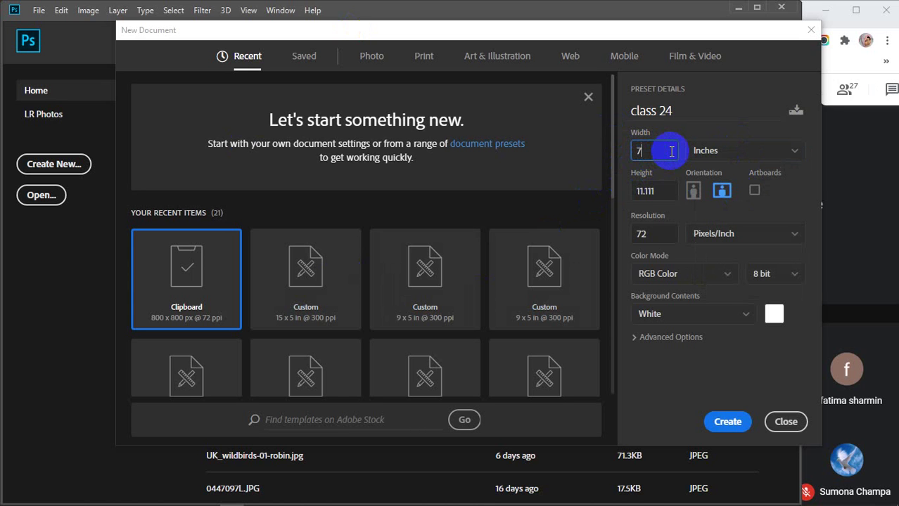
{"action": "double_click", "coordinate": [665, 191]}
{"action": "type", "text": "5"}
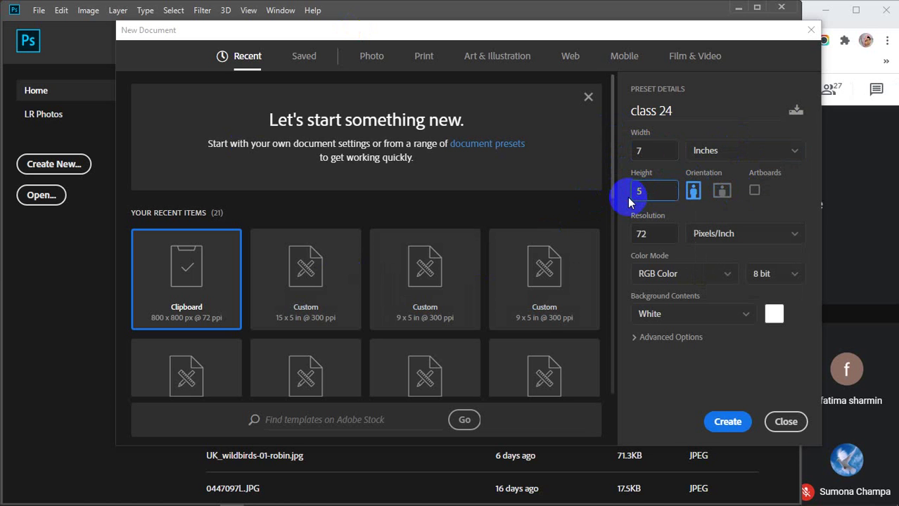
{"action": "double_click", "coordinate": [635, 151]}
{"action": "type", "text": "9"}
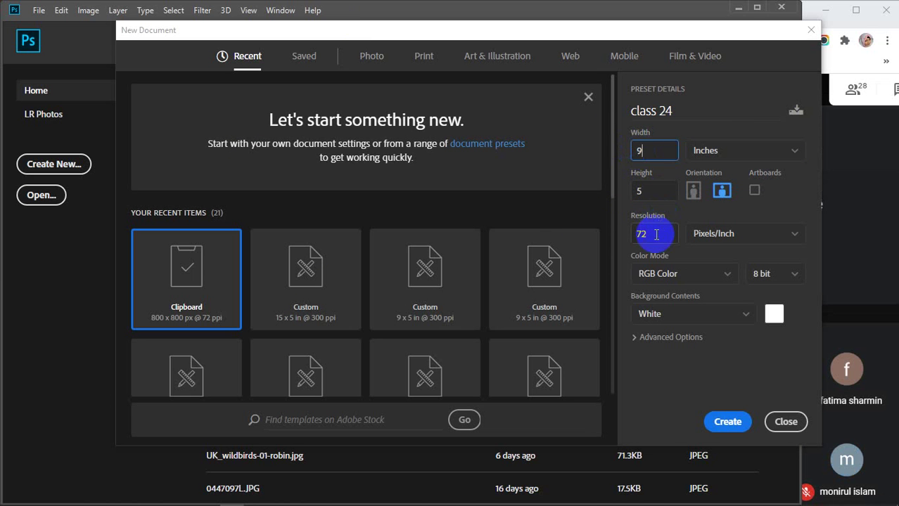
Set the resolution to 300 pixels/inch and create the "class 24" document
{"action": "left_click_drag", "start_coordinate": [656, 235], "coordinate": [630, 241]}
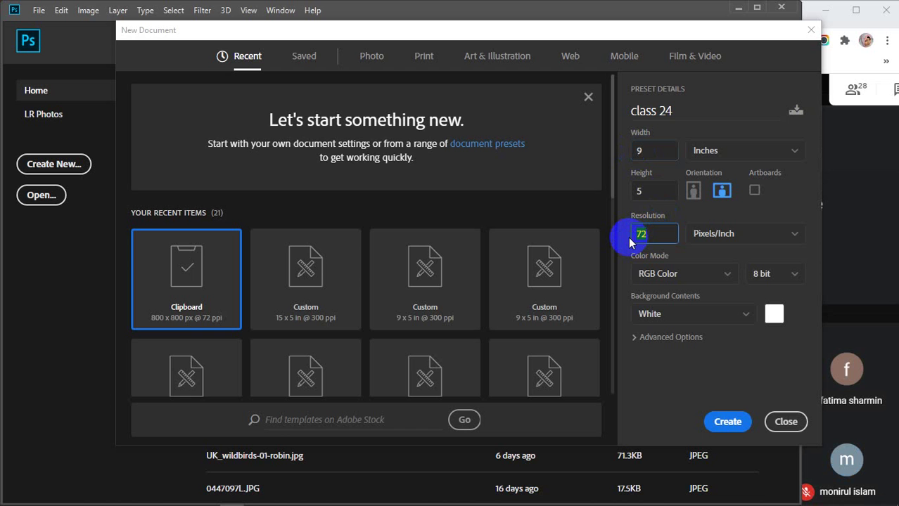
{"action": "type", "text": "300"}
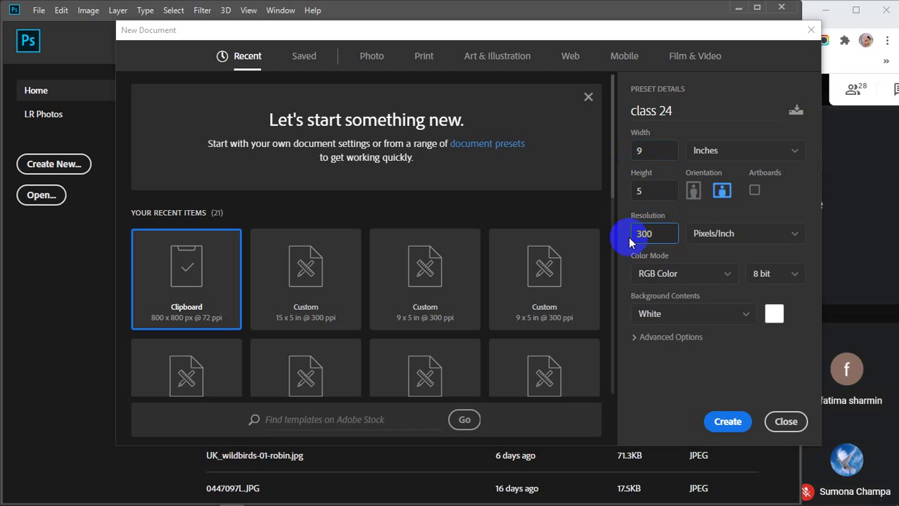
{"action": "key", "text": "Escape"}
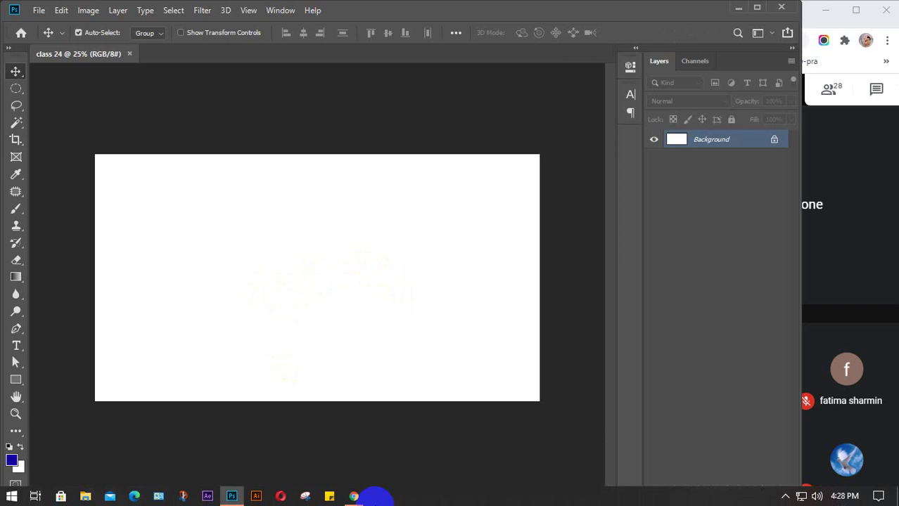
Switch to the Chrome window with the batch spreadsheets, open a new tab and widen the window
{"action": "mouse_move", "coordinate": [353, 498]}
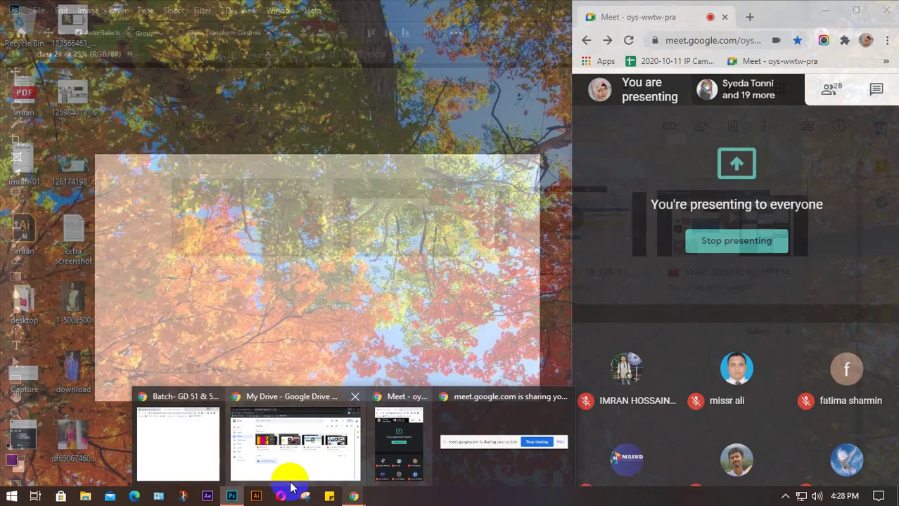
{"action": "left_click", "coordinate": [195, 458]}
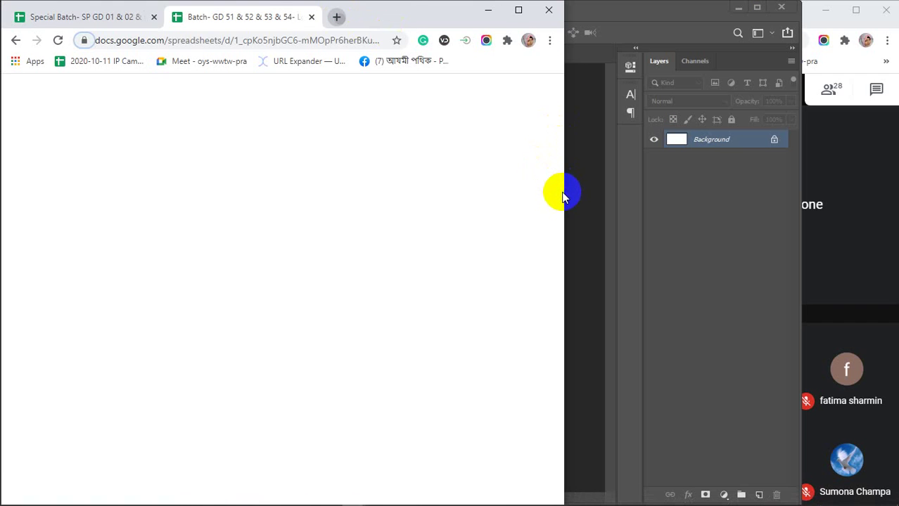
{"action": "key", "text": "ctrl+t"}
{"action": "left_click_drag", "start_coordinate": [567, 195], "coordinate": [792, 213]}
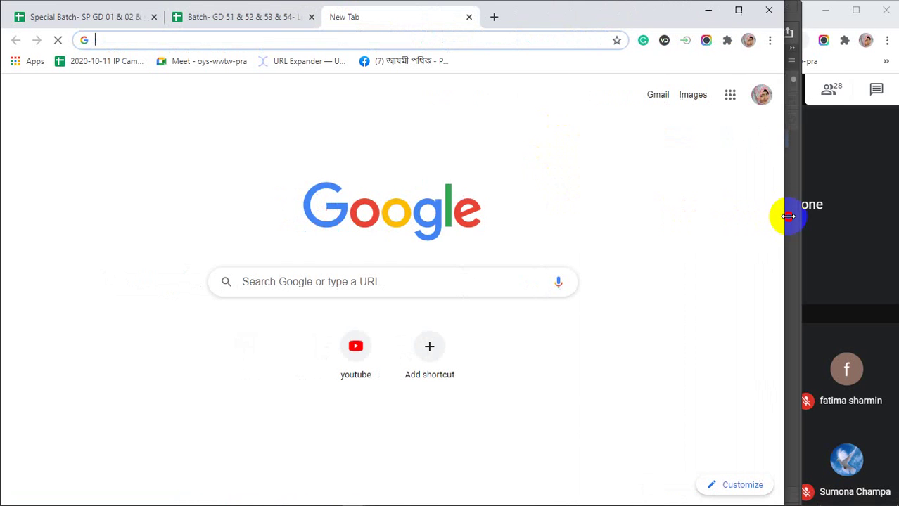
Search Google for "model wearing saree half image" and show the image results
{"action": "left_click", "coordinate": [138, 43]}
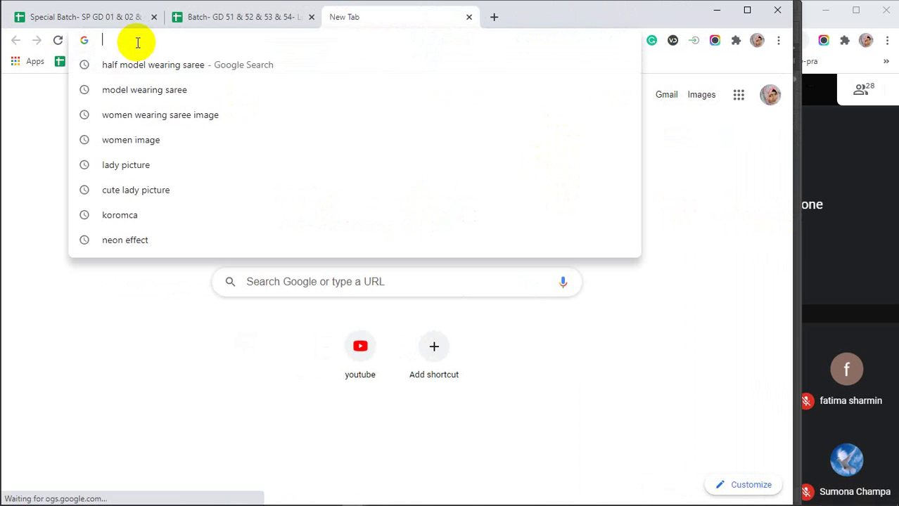
{"action": "type", "text": "model"}
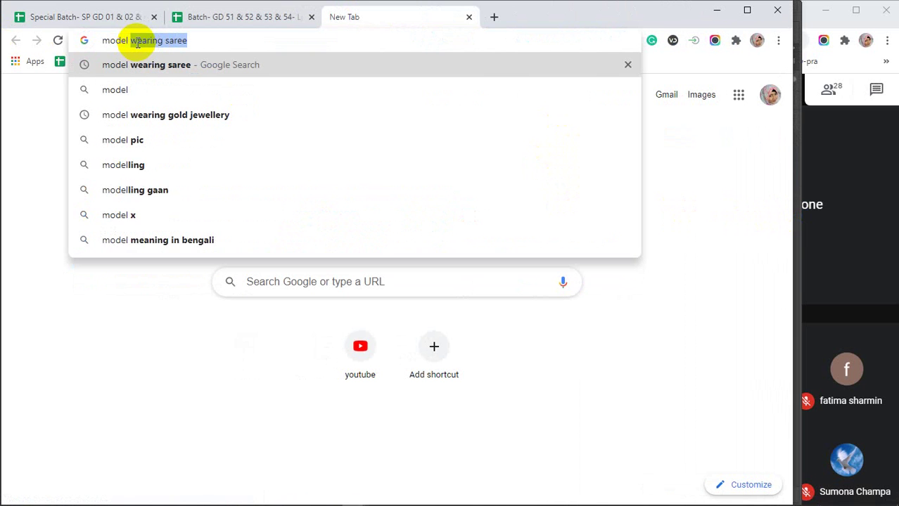
{"action": "type", "text": " wear"}
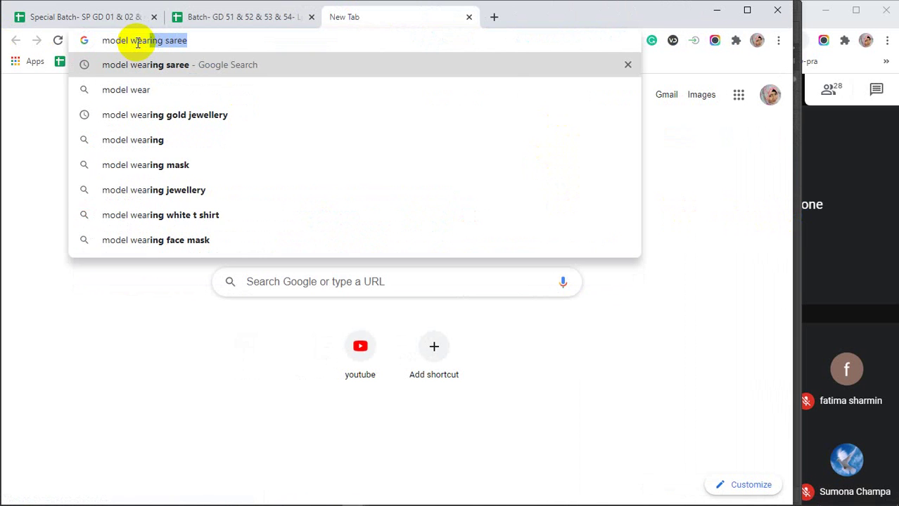
{"action": "type", "text": "ing sa"}
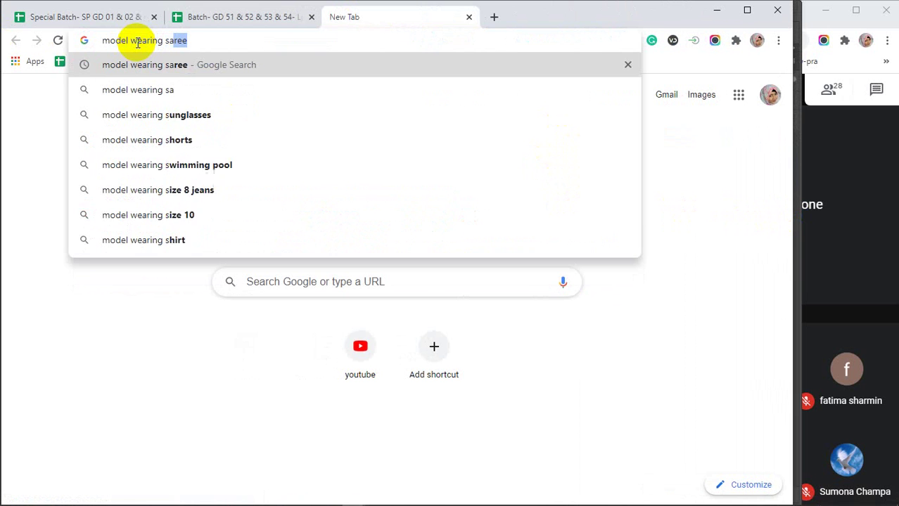
{"action": "type", "text": "e"}
{"action": "key", "text": "BackSpace"}
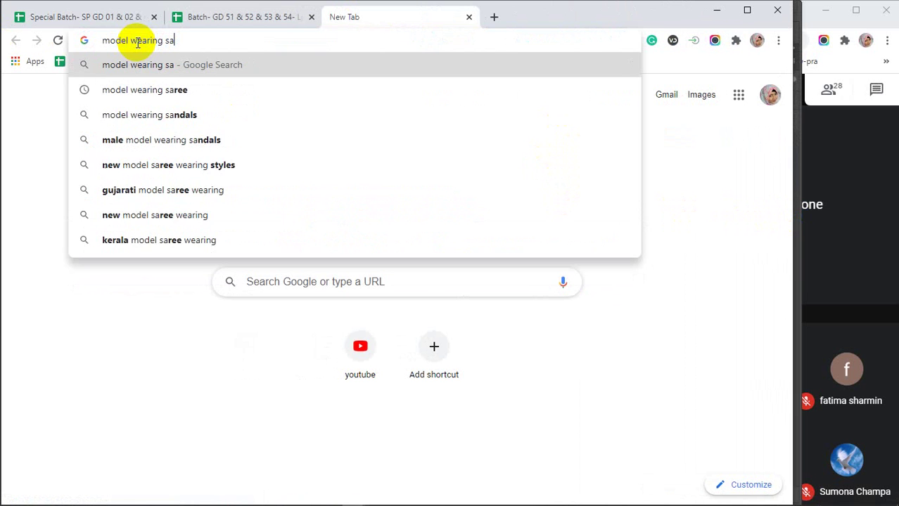
{"action": "type", "text": "ree"}
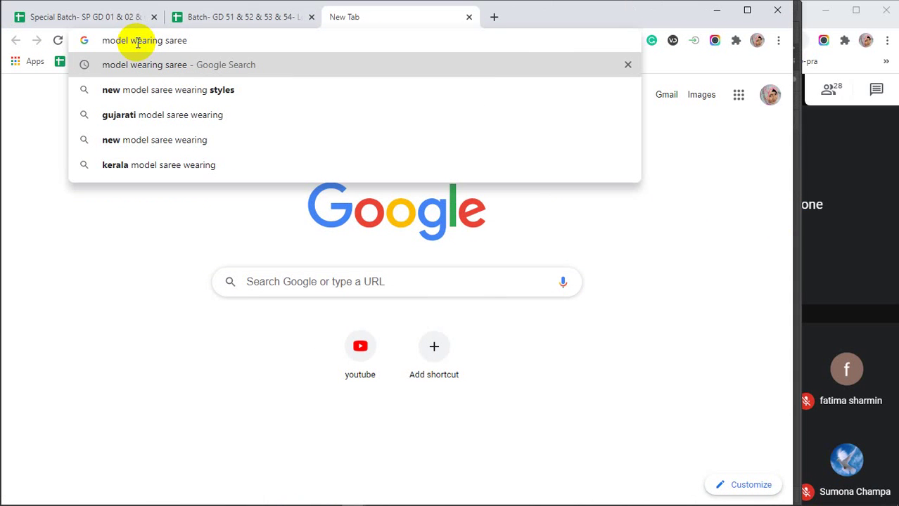
{"action": "type", "text": " half"}
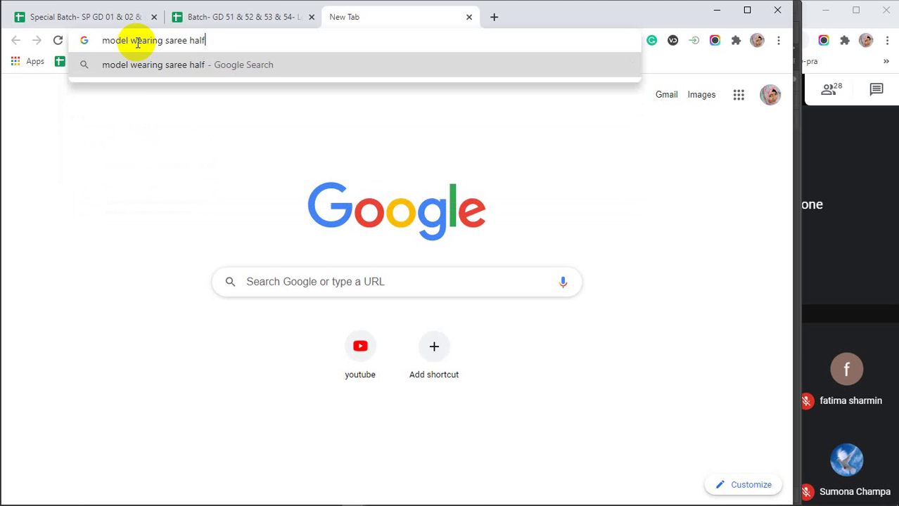
{"action": "type", "text": " image"}
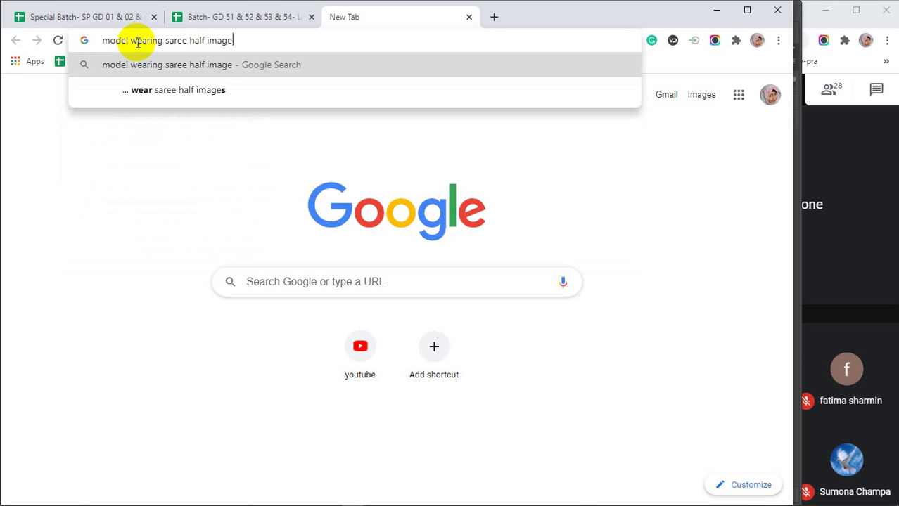
{"action": "key", "text": "Return"}
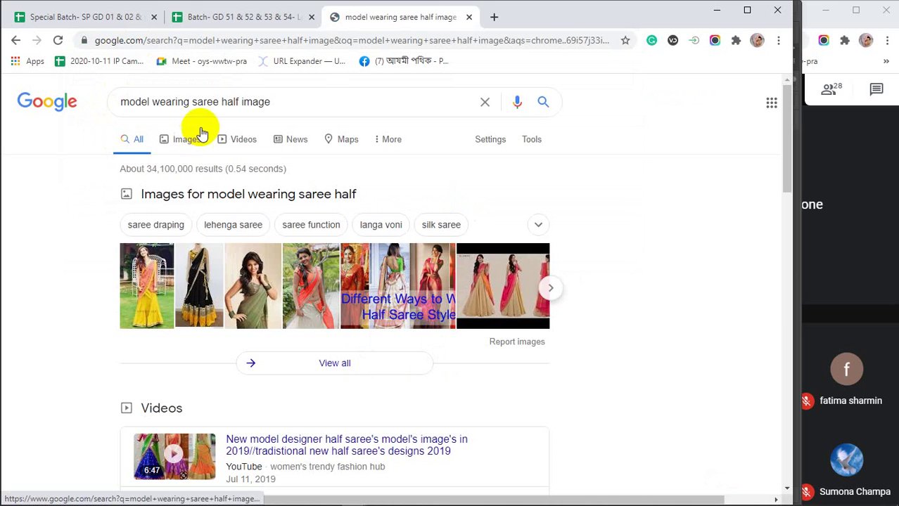
{"action": "left_click", "coordinate": [184, 139]}
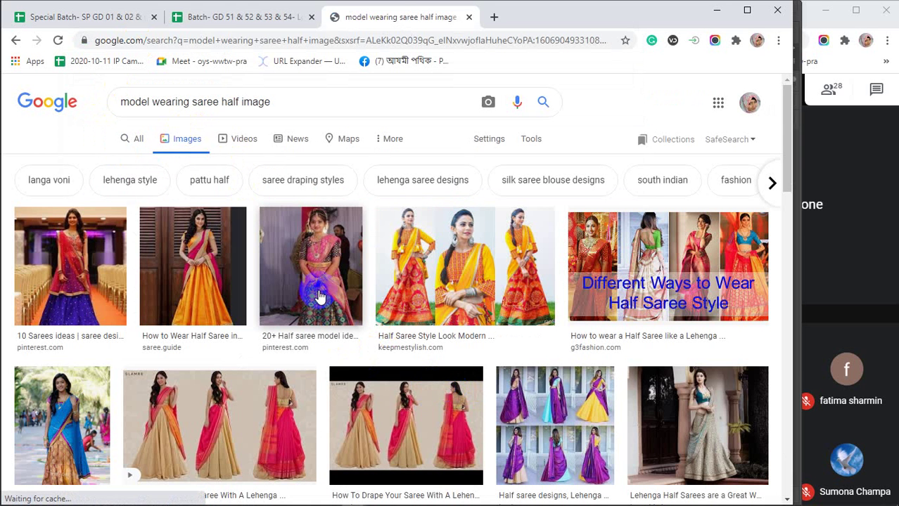
Find the WeddingWire photo of the model in a pink half saree among the results and open its preview
{"action": "scroll", "coordinate": [318, 294], "scroll_direction": "down", "scroll_amount": 1}
{"action": "scroll", "coordinate": [318, 294], "scroll_direction": "down", "scroll_amount": 1}
{"action": "scroll", "coordinate": [317, 294], "scroll_direction": "down", "scroll_amount": 1}
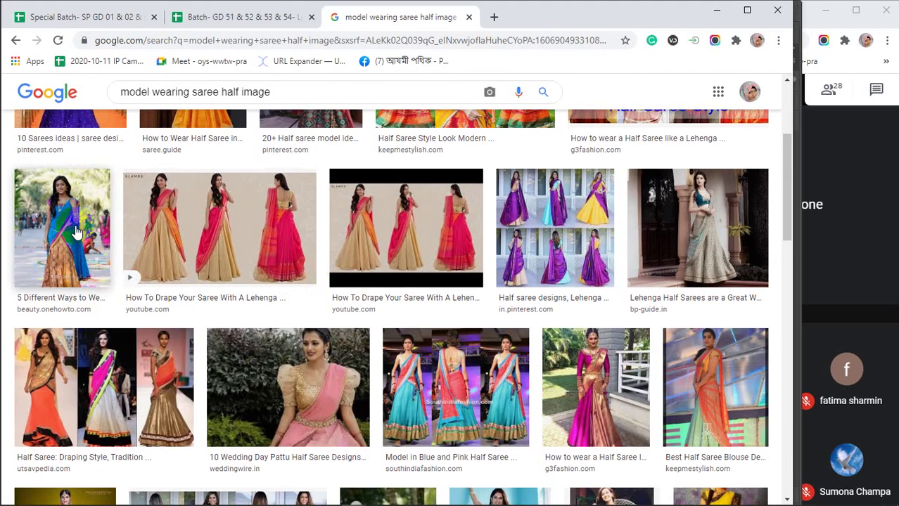
{"action": "left_click", "coordinate": [273, 408]}
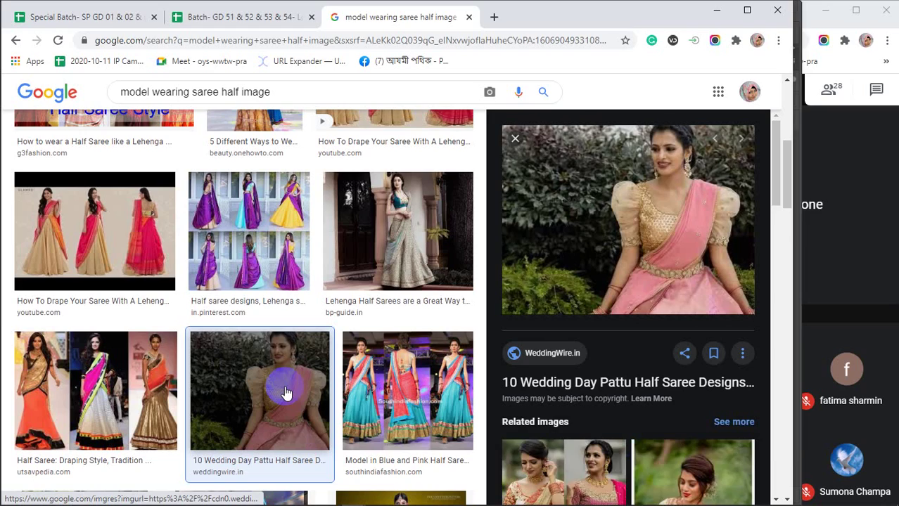
Browse the related images and open the Pattu-Half-Saree-Designs(12) photo of the model in a red and gold saree
{"action": "scroll", "coordinate": [646, 278], "scroll_direction": "down", "scroll_amount": 2}
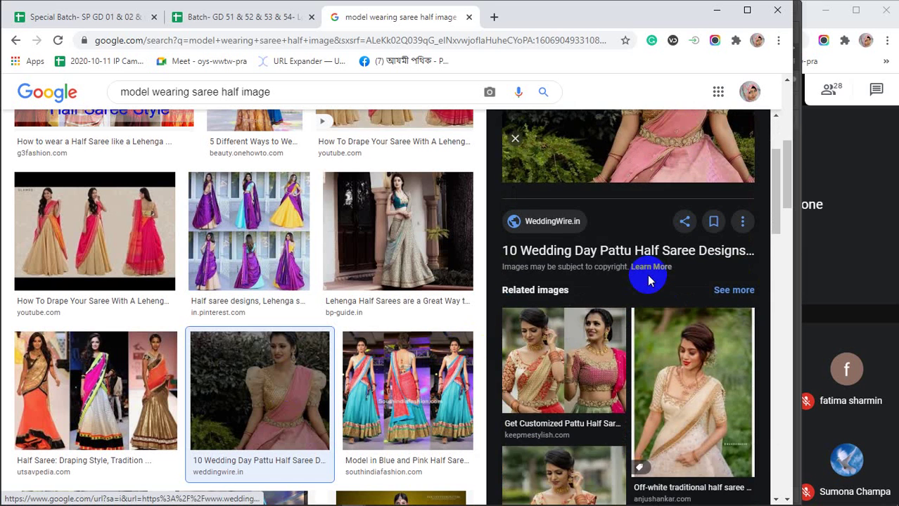
{"action": "scroll", "coordinate": [647, 276], "scroll_direction": "up", "scroll_amount": 2}
{"action": "scroll", "coordinate": [647, 275], "scroll_direction": "down", "scroll_amount": 4}
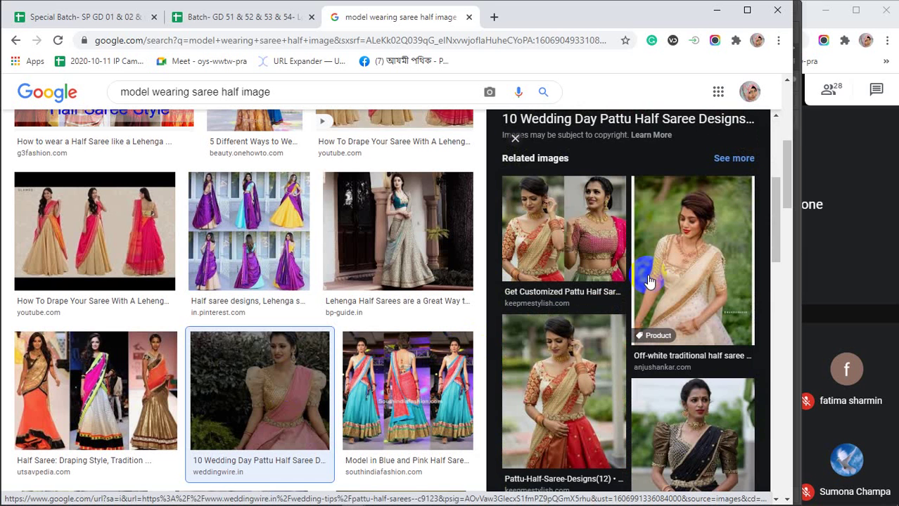
{"action": "scroll", "coordinate": [648, 281], "scroll_direction": "down", "scroll_amount": 1}
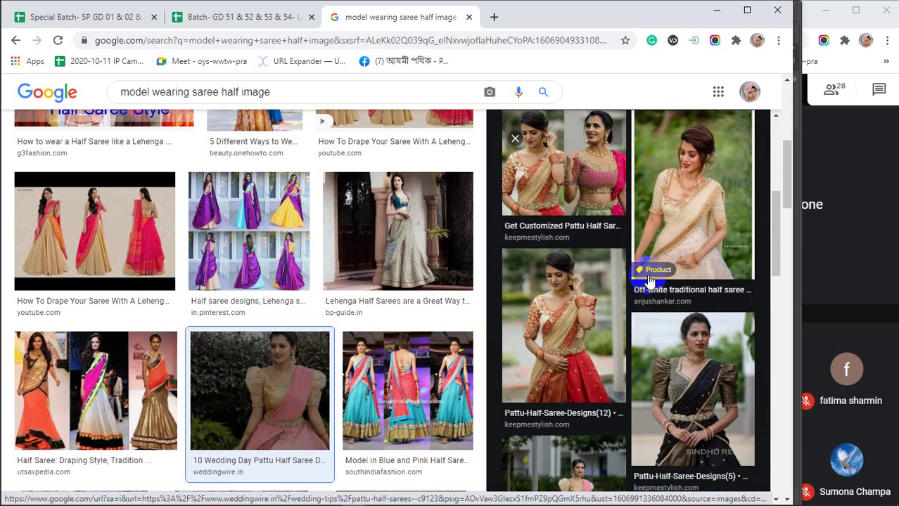
{"action": "scroll", "coordinate": [648, 280], "scroll_direction": "down", "scroll_amount": 1}
{"action": "scroll", "coordinate": [591, 296], "scroll_direction": "down", "scroll_amount": 2}
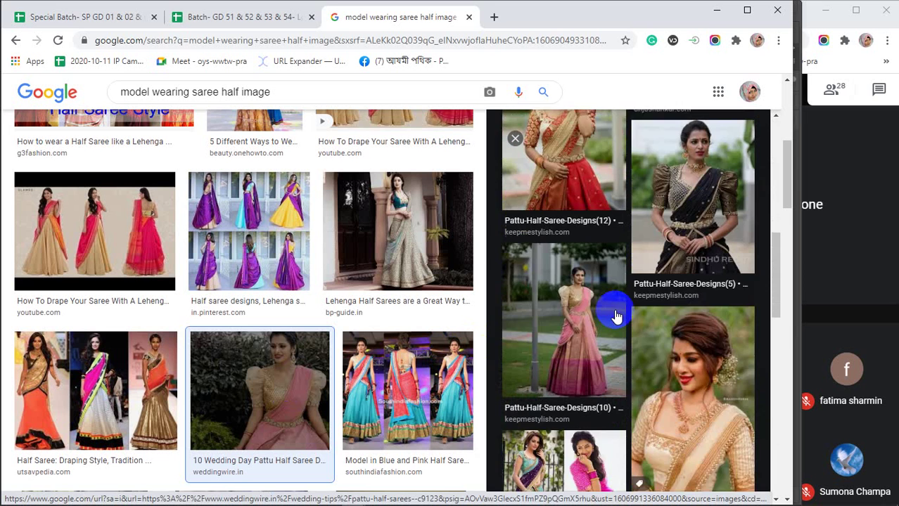
{"action": "scroll", "coordinate": [605, 330], "scroll_direction": "up", "scroll_amount": 3}
{"action": "left_click", "coordinate": [578, 377]}
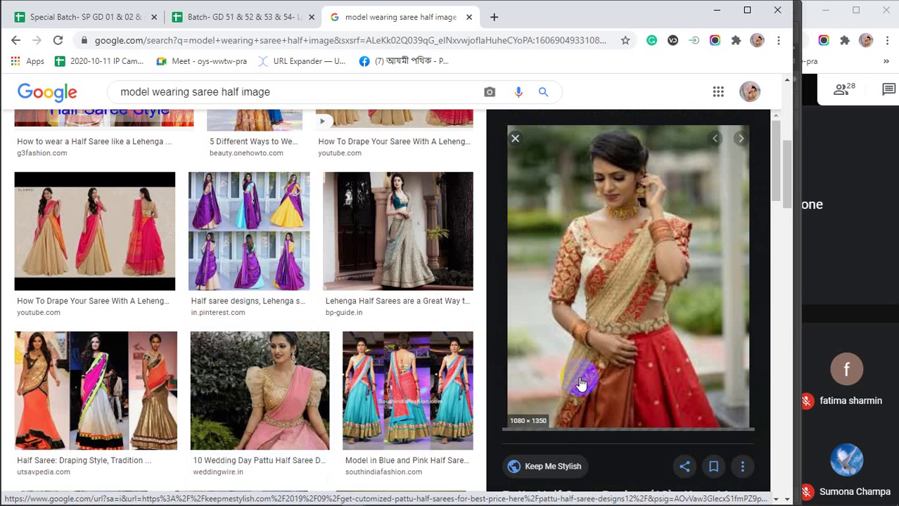
Save the previewed red and gold saree photo to the Desktop as the JPEG image Pattu-Half-Saree-Designs12
{"action": "scroll", "coordinate": [651, 304], "scroll_direction": "down", "scroll_amount": 3}
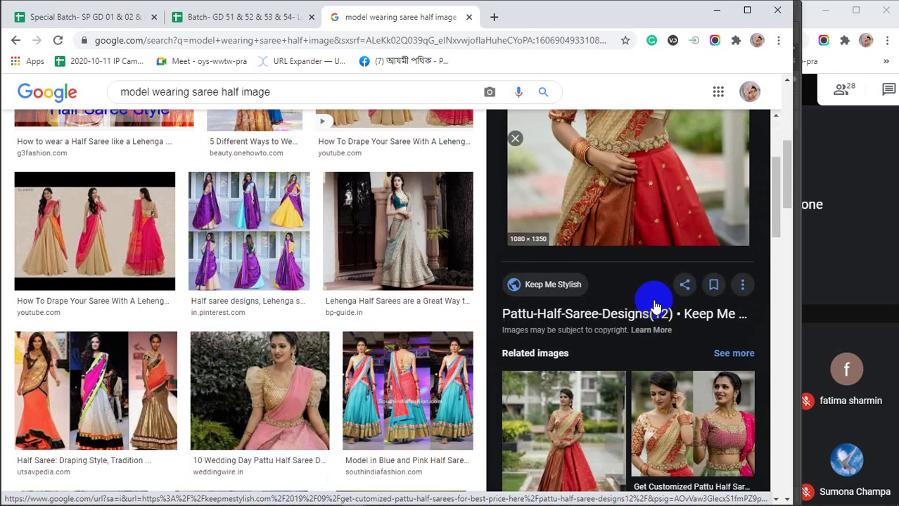
{"action": "scroll", "coordinate": [654, 307], "scroll_direction": "down", "scroll_amount": 3}
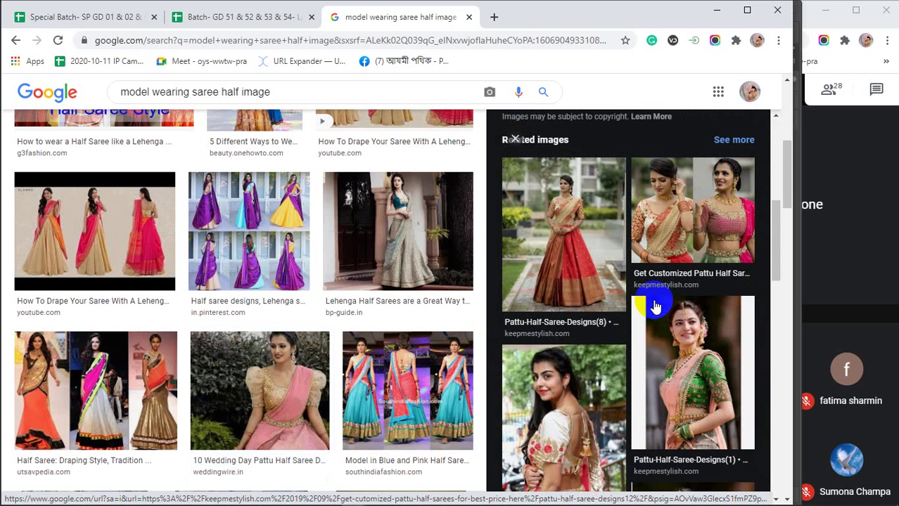
{"action": "left_click", "coordinate": [654, 307]}
{"action": "right_click", "coordinate": [621, 288]}
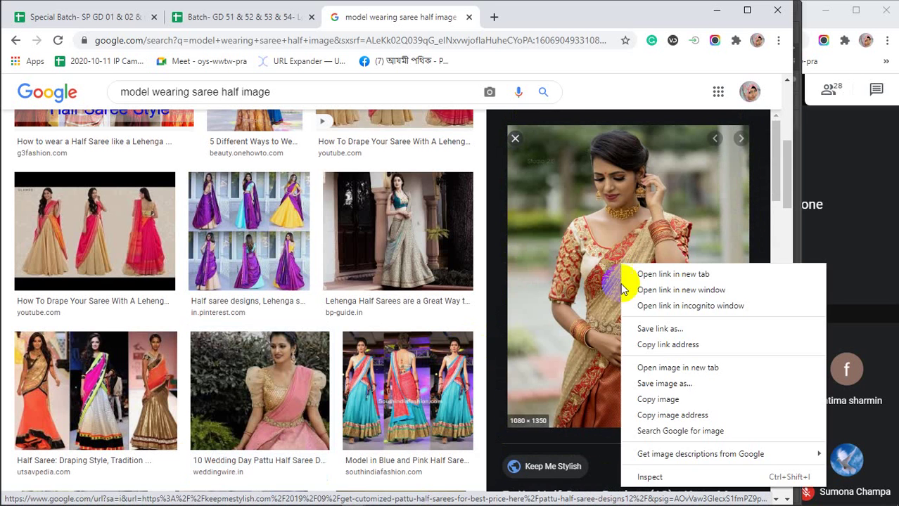
{"action": "left_click", "coordinate": [664, 384]}
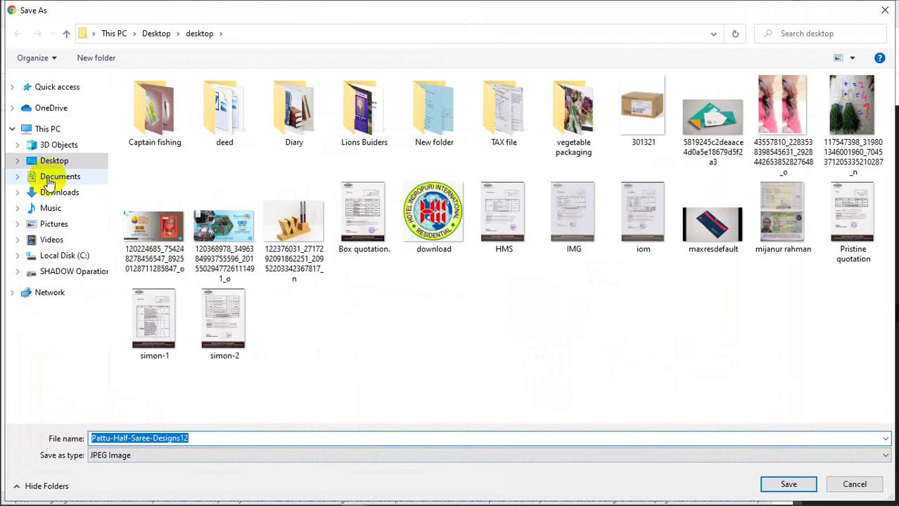
{"action": "left_click", "coordinate": [50, 161]}
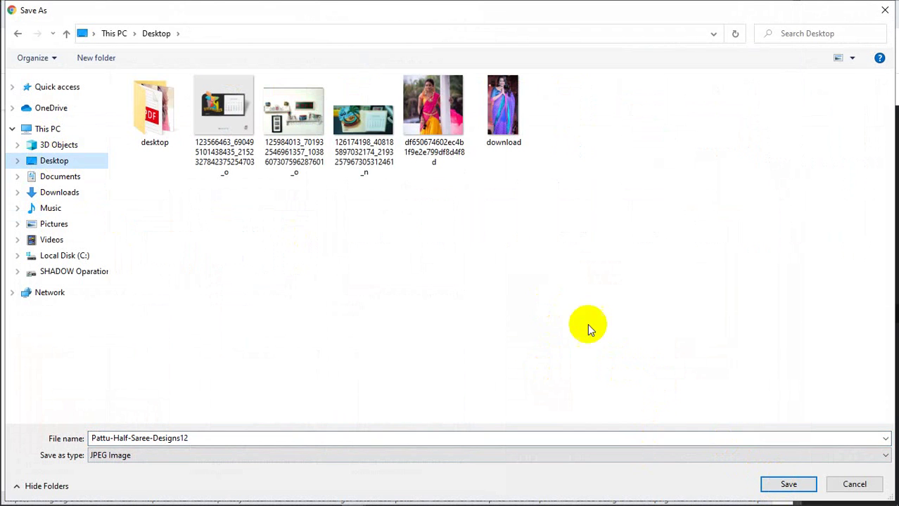
{"action": "left_click", "coordinate": [787, 484]}
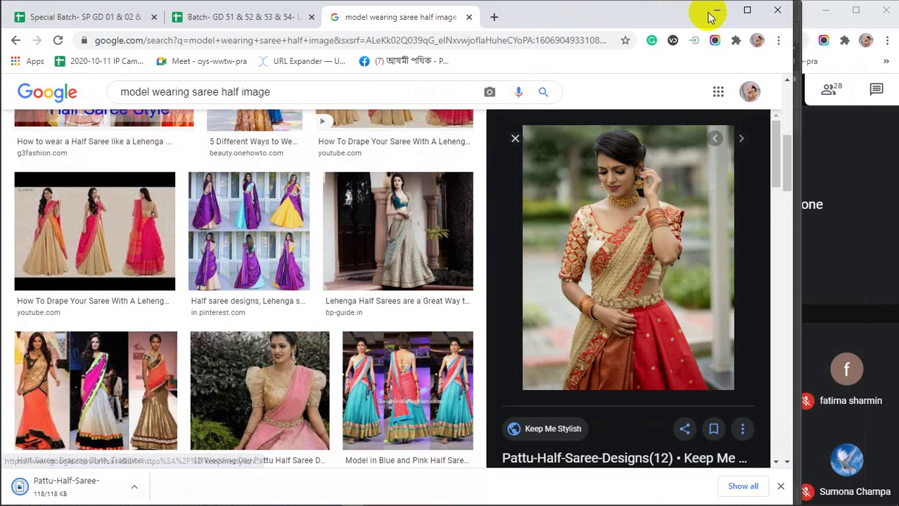
Place the Pattu-Half-Saree-Designs12 image from File Explorer into the class 24 Photoshop document and rasterize its layer
{"action": "left_click", "coordinate": [715, 11]}
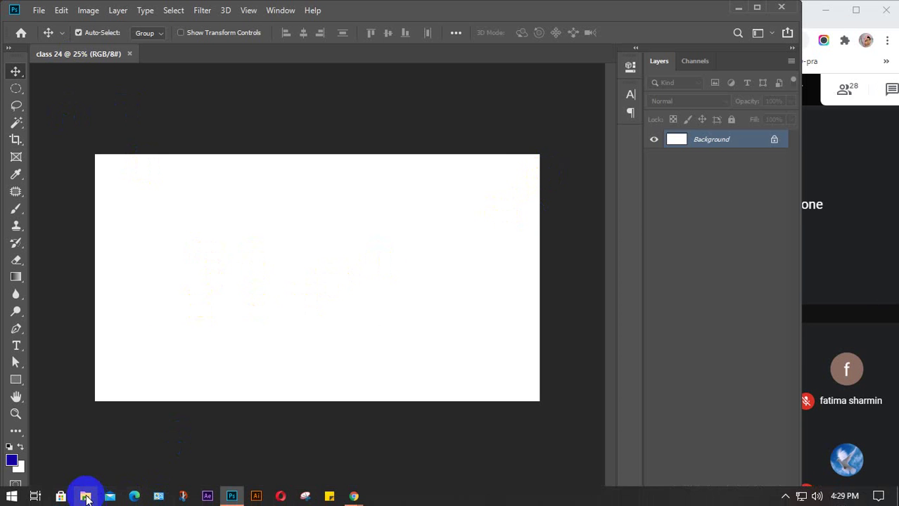
{"action": "left_click", "coordinate": [85, 494]}
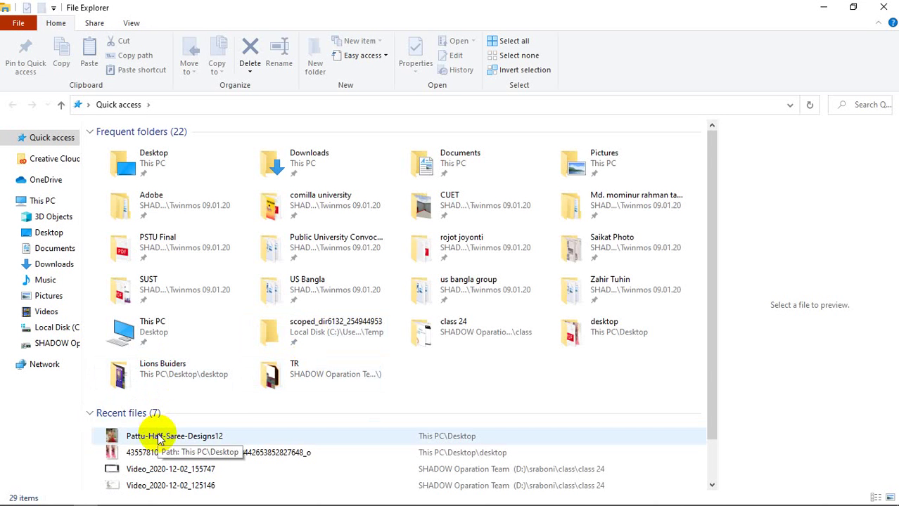
{"action": "left_click_drag", "start_coordinate": [160, 436], "coordinate": [261, 385]}
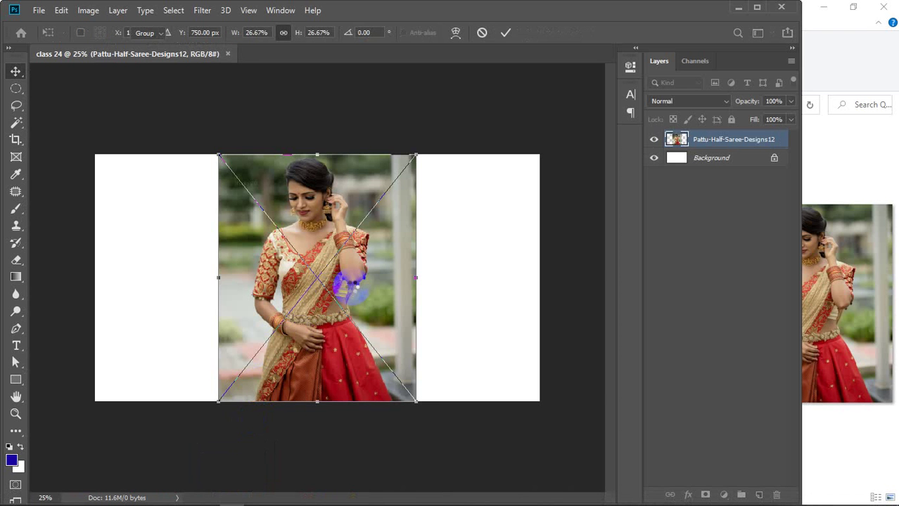
{"action": "double_click", "coordinate": [351, 285]}
{"action": "left_click", "coordinate": [883, 7]}
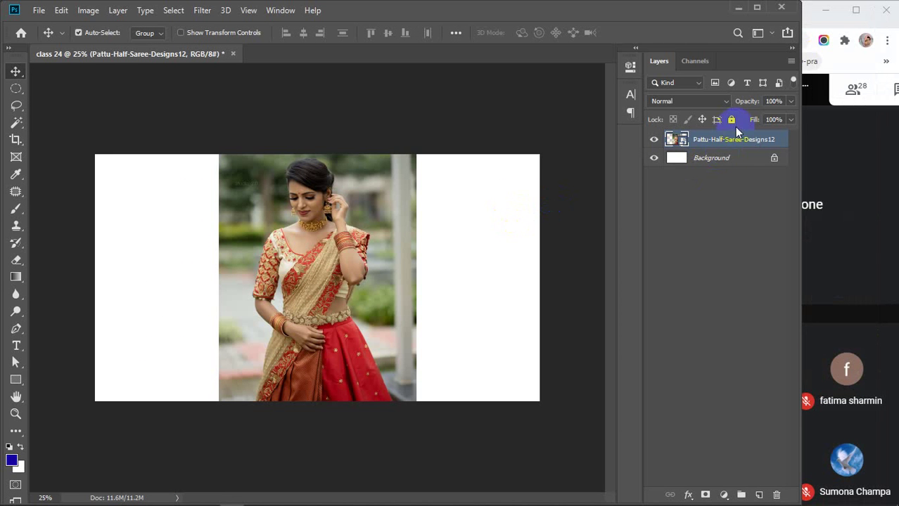
{"action": "right_click", "coordinate": [736, 144]}
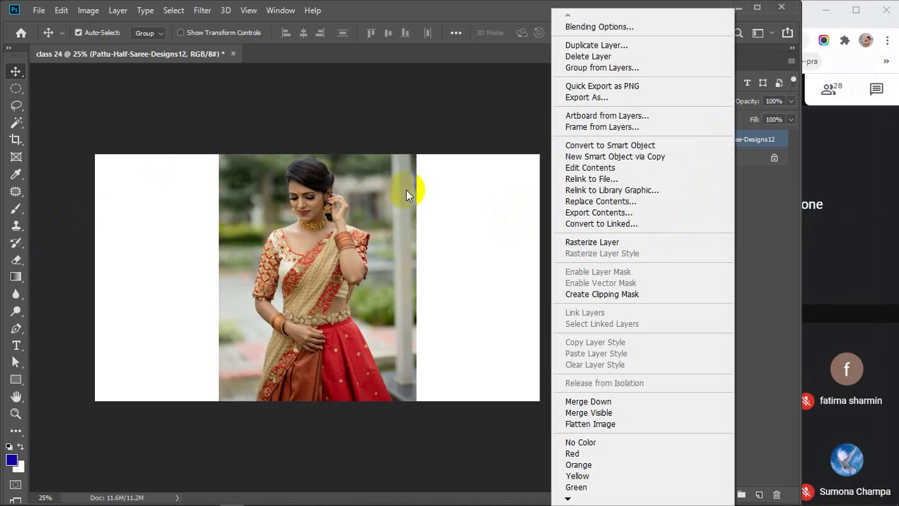
{"action": "left_click", "coordinate": [631, 243]}
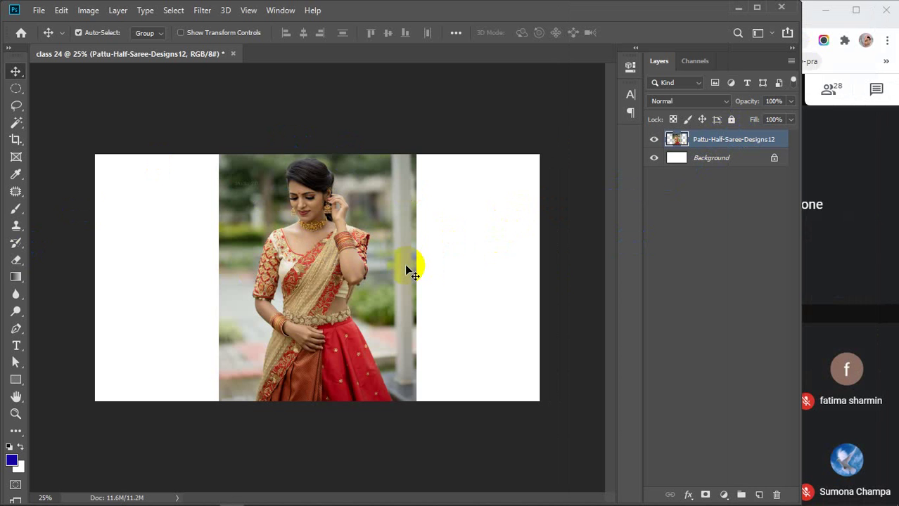
Duplicate the saree photo layer repeatedly until there are 14 copies stacked above the original
{"action": "key", "text": "ctrl+j"}
{"action": "key", "text": "ctrl+j"}
{"action": "key", "text": "ctrl+j"}
{"action": "key", "text": "ctrl+j"}
{"action": "key", "text": "ctrl+j"}
{"action": "key", "text": "ctrl+j"}
{"action": "key", "text": "ctrl+j"}
{"action": "key", "text": "ctrl+j"}
{"action": "key", "text": "ctrl+j"}
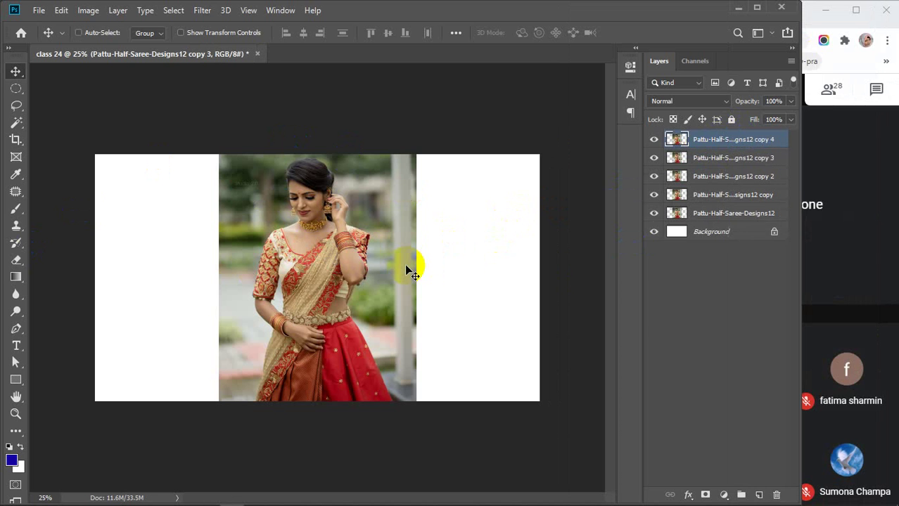
{"action": "key", "text": "ctrl+j"}
{"action": "key", "text": "ctrl+j"}
{"action": "key", "text": "ctrl+j"}
{"action": "key", "text": "ctrl+j"}
{"action": "key", "text": "ctrl+j"}
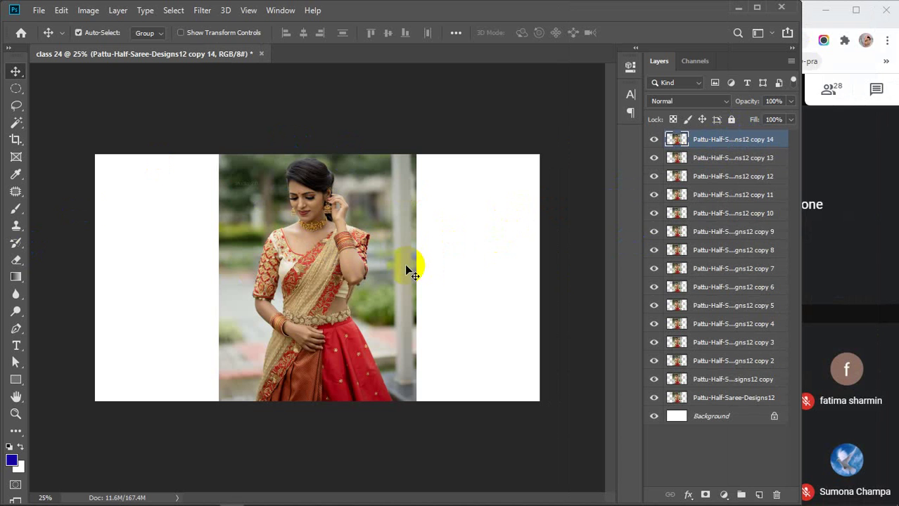
Hide the original saree photo layer and copies 1 through 13, leaving only copy 14 and the Background visible
{"action": "left_click", "coordinate": [654, 397]}
{"action": "left_click", "coordinate": [654, 379]}
{"action": "left_click", "coordinate": [654, 361]}
{"action": "left_click", "coordinate": [653, 342]}
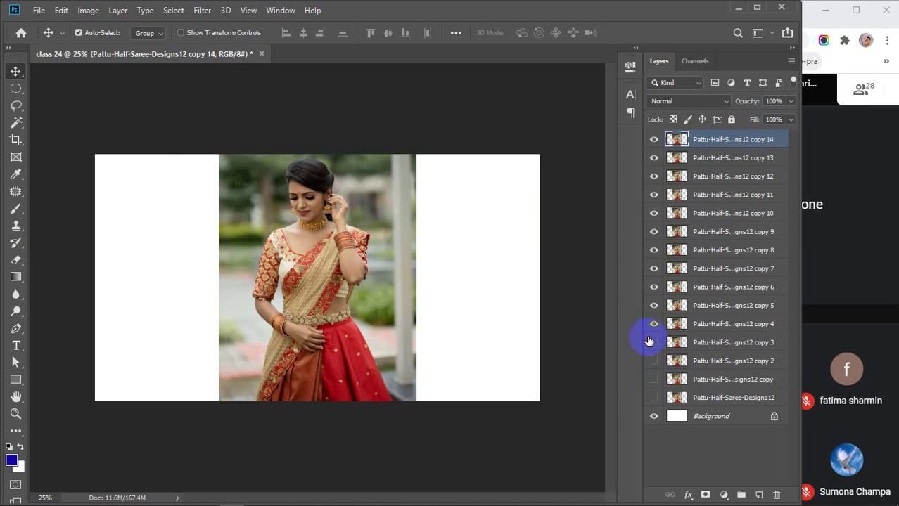
{"action": "left_click", "coordinate": [654, 324]}
{"action": "left_click", "coordinate": [654, 307]}
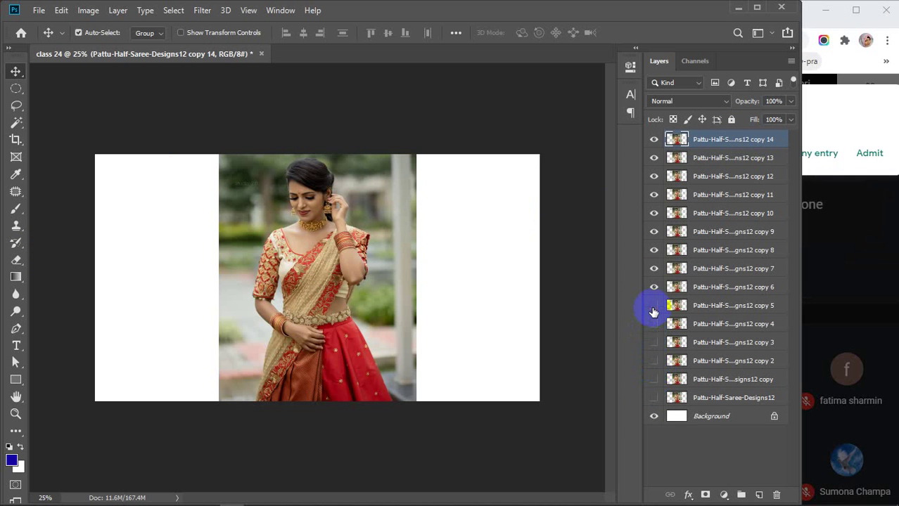
{"action": "left_click", "coordinate": [654, 287]}
{"action": "left_click", "coordinate": [654, 269]}
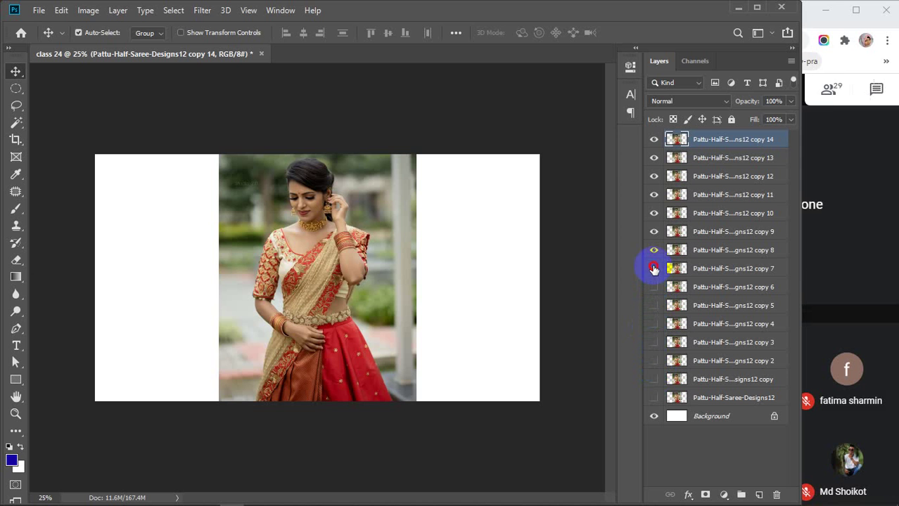
{"action": "left_click", "coordinate": [654, 250]}
{"action": "left_click", "coordinate": [652, 232]}
{"action": "left_click", "coordinate": [654, 213]}
{"action": "left_click", "coordinate": [654, 194]}
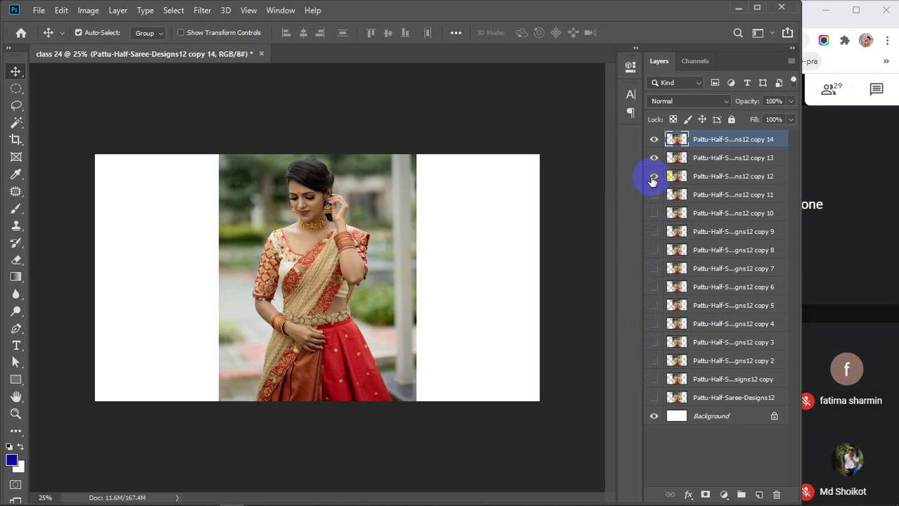
{"action": "left_click", "coordinate": [654, 176]}
{"action": "left_click", "coordinate": [654, 158]}
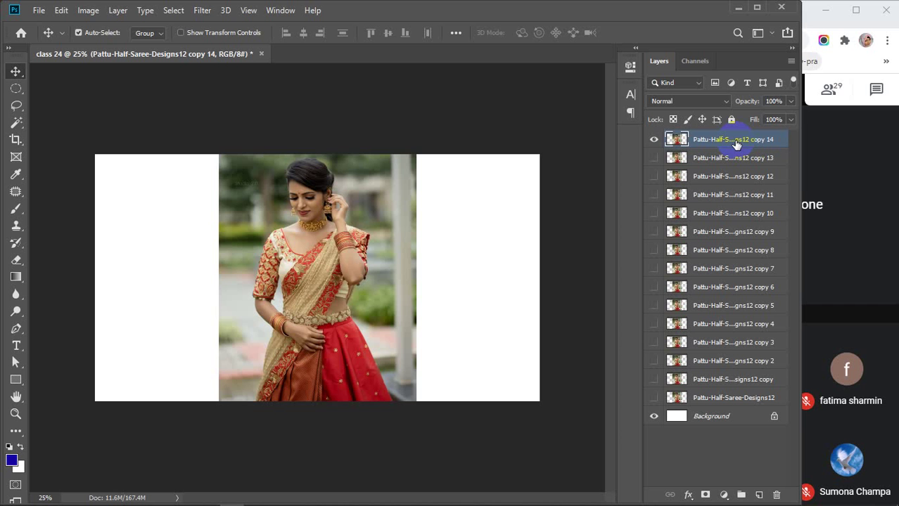
{"action": "left_click", "coordinate": [84, 13]}
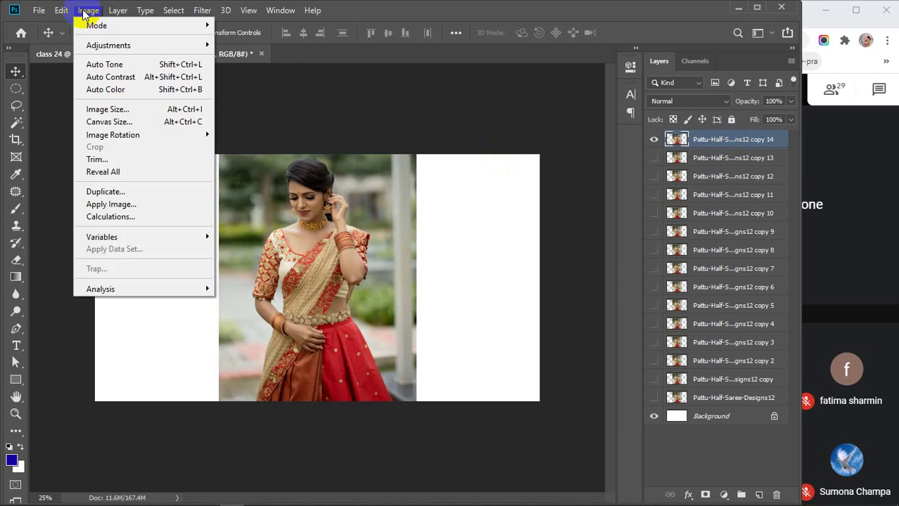
{"action": "mouse_move", "coordinate": [90, 26]}
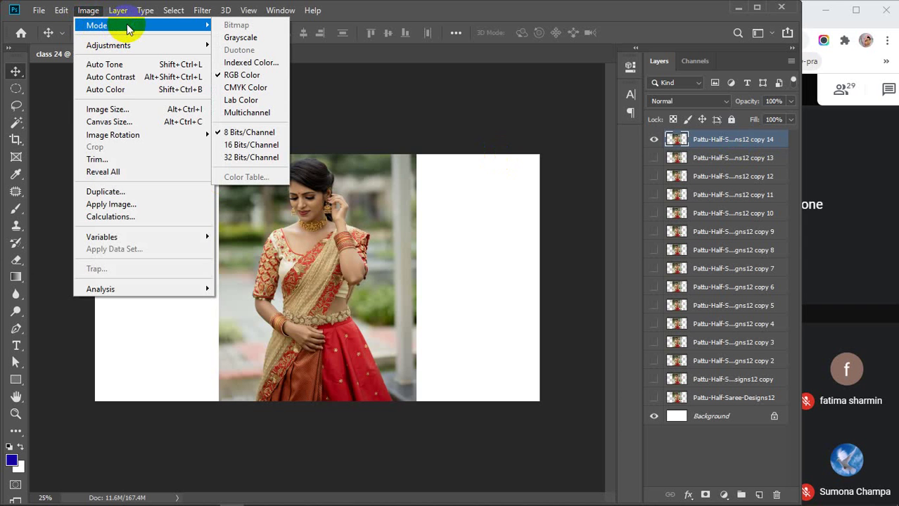
{"action": "left_click", "coordinate": [250, 427]}
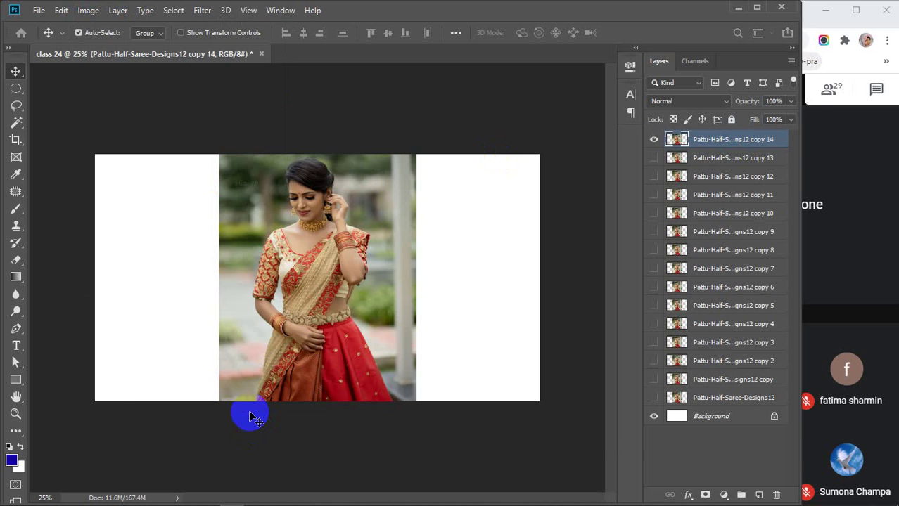
Create a new Grayscale document with units in inches, a width of 7 inches and a resolution of 72 ppi
{"action": "key", "text": "ctrl+n"}
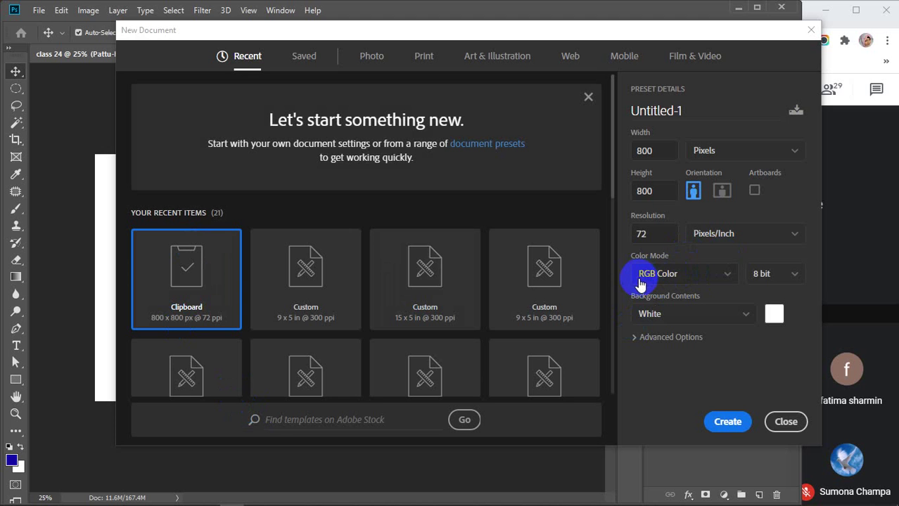
{"action": "left_click", "coordinate": [693, 272]}
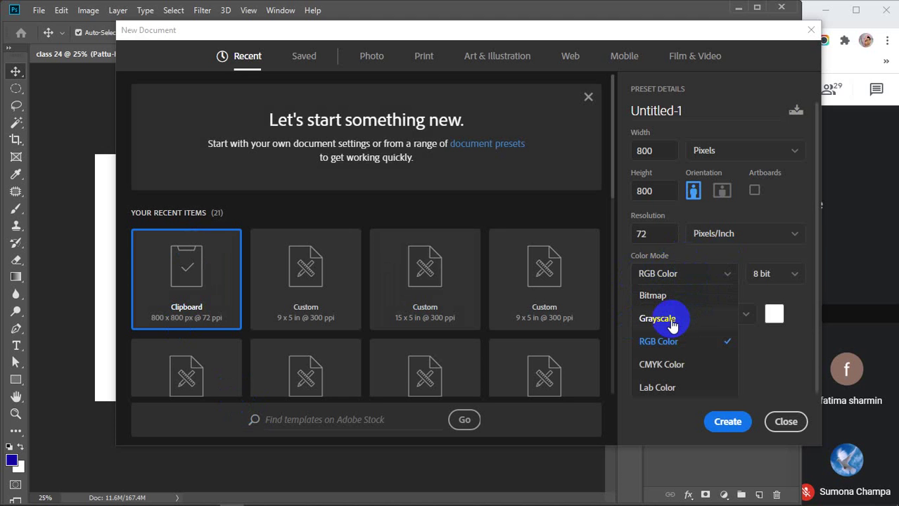
{"action": "left_click", "coordinate": [671, 320]}
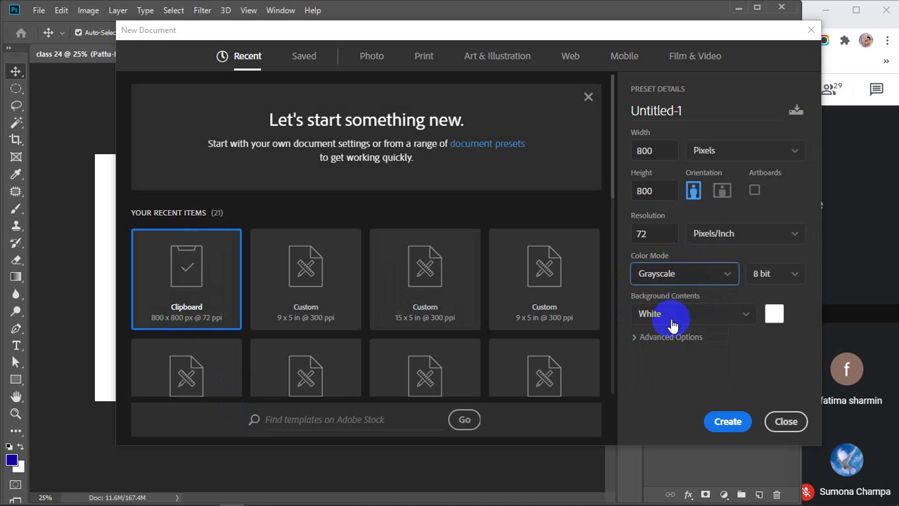
{"action": "left_click", "coordinate": [730, 149]}
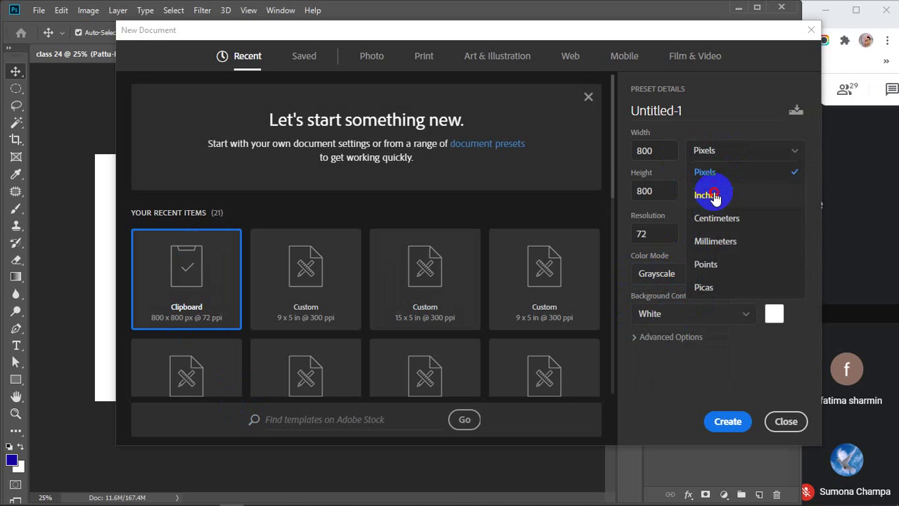
{"action": "left_click", "coordinate": [731, 195]}
{"action": "left_click_drag", "start_coordinate": [668, 152], "coordinate": [620, 158]}
{"action": "type", "text": "7"}
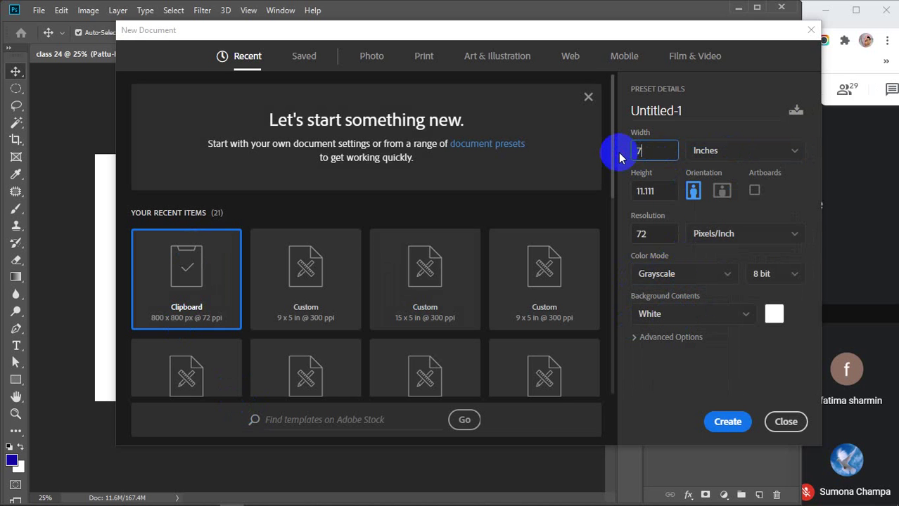
{"action": "left_click_drag", "start_coordinate": [662, 195], "coordinate": [606, 194]}
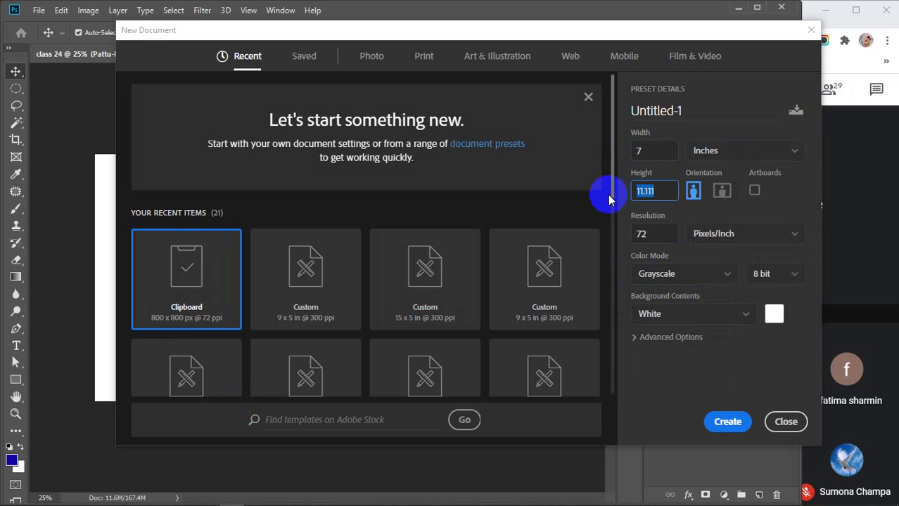
{"action": "left_click", "coordinate": [727, 421]}
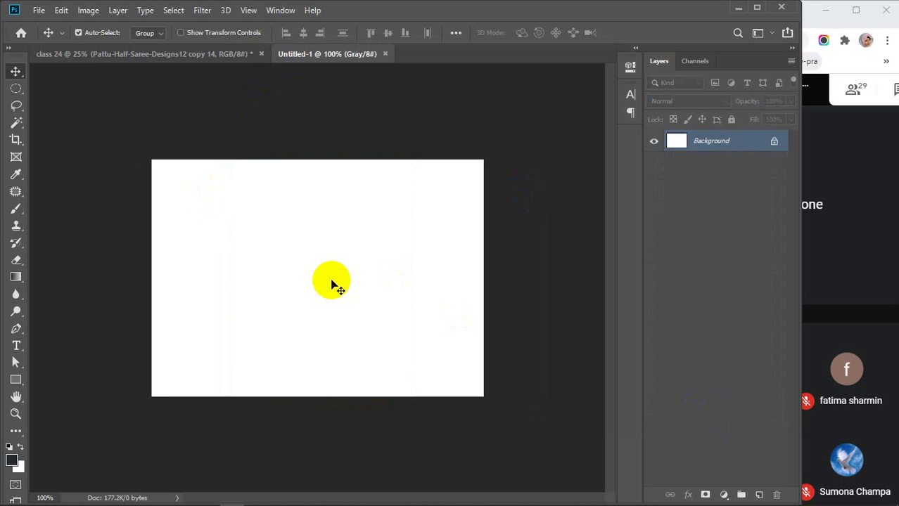
Make a circular selection near the middle of the grayscale canvas and add a new empty layer
{"action": "left_click", "coordinate": [16, 87]}
{"action": "left_click_drag", "start_coordinate": [241, 228], "coordinate": [381, 315]}
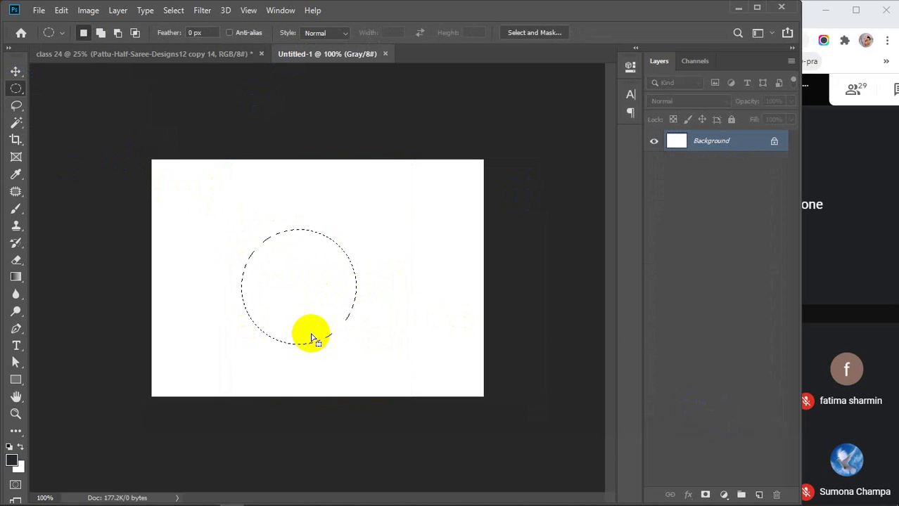
{"action": "left_click", "coordinate": [759, 495]}
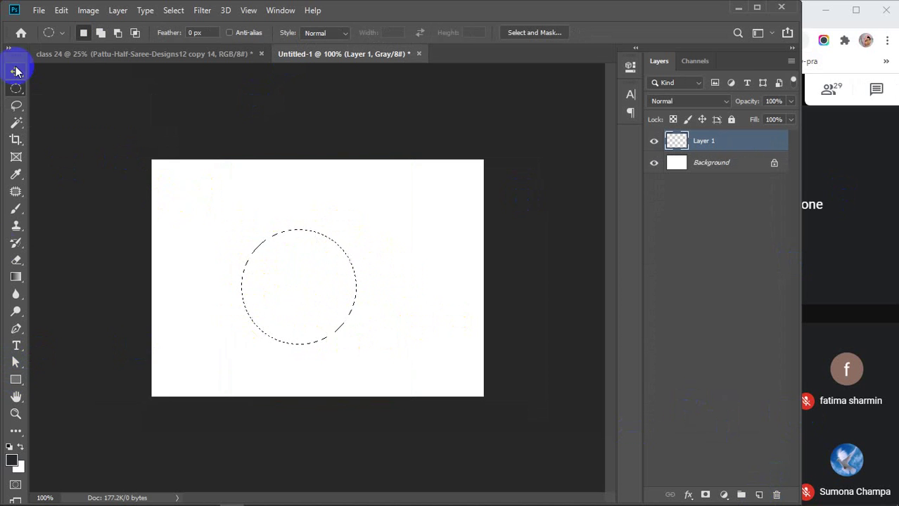
Try to set the foreground colour to pure red, ff0000, in the grayscale document
{"action": "left_click", "coordinate": [12, 462]}
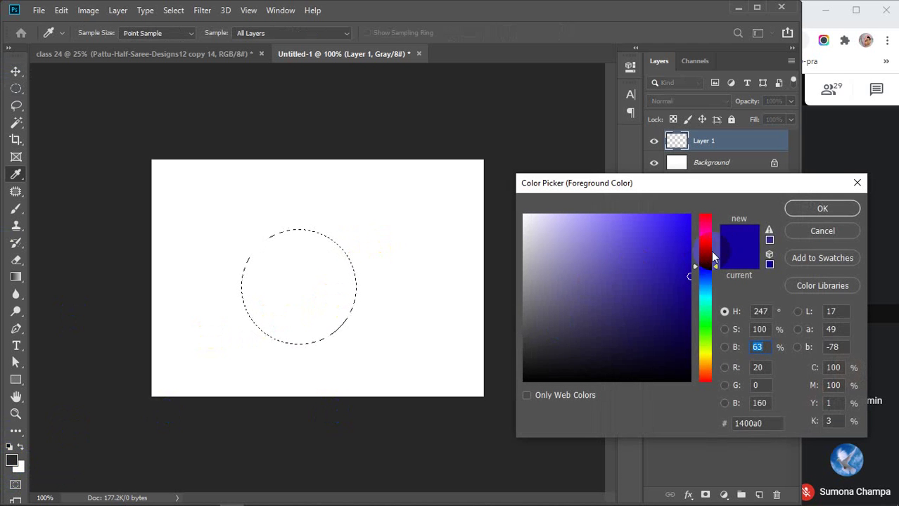
{"action": "mouse_move", "coordinate": [703, 243]}
{"action": "left_mouse_down"}
{"action": "mouse_move", "coordinate": [702, 208]}
{"action": "mouse_move", "coordinate": [692, 209]}
{"action": "left_mouse_up"}
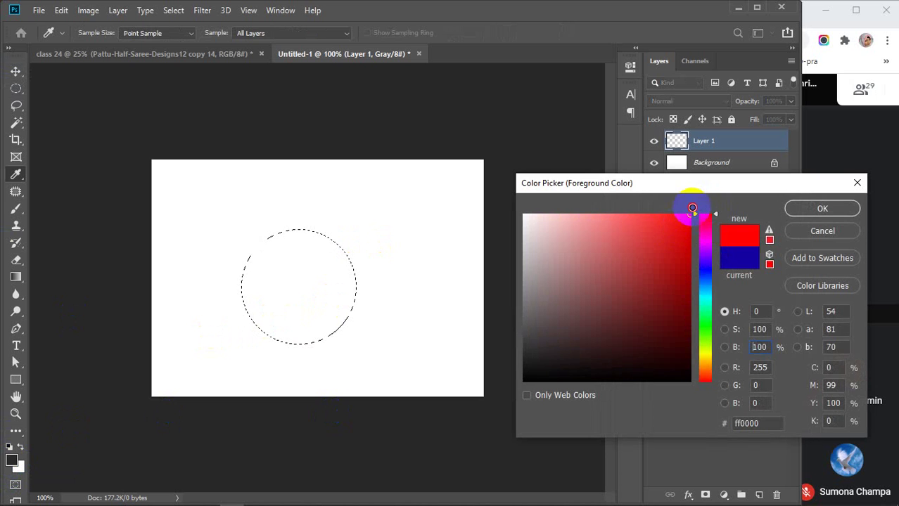
{"action": "left_click", "coordinate": [804, 208]}
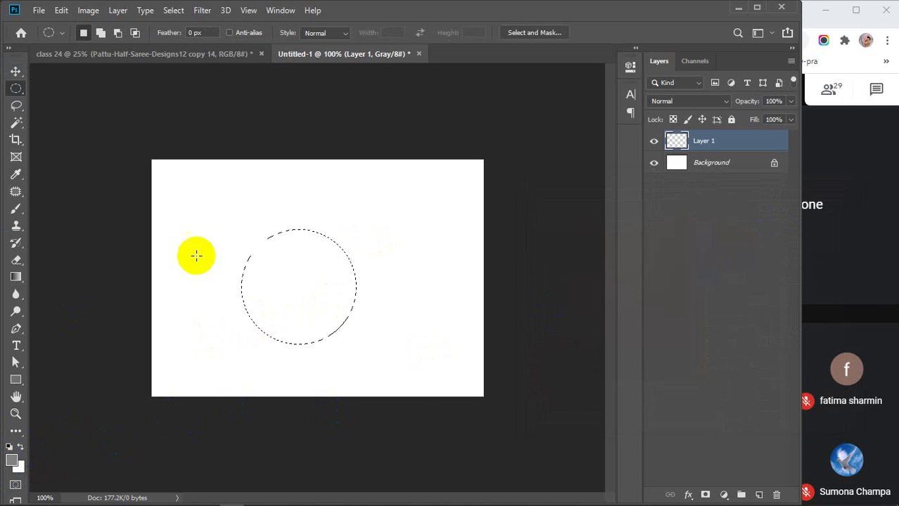
Show the Color panel and try several hues and shades as the foreground colour of the grayscale document
{"action": "left_click", "coordinate": [280, 11]}
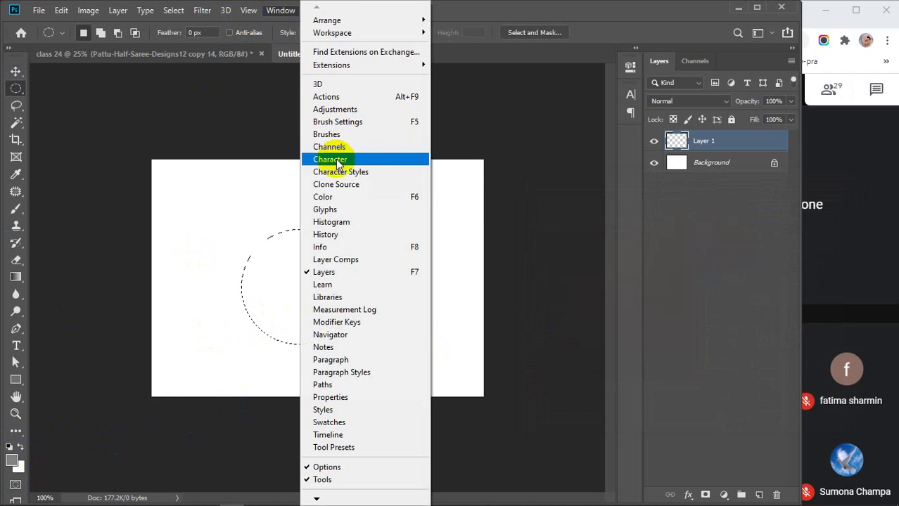
{"action": "left_click", "coordinate": [323, 197]}
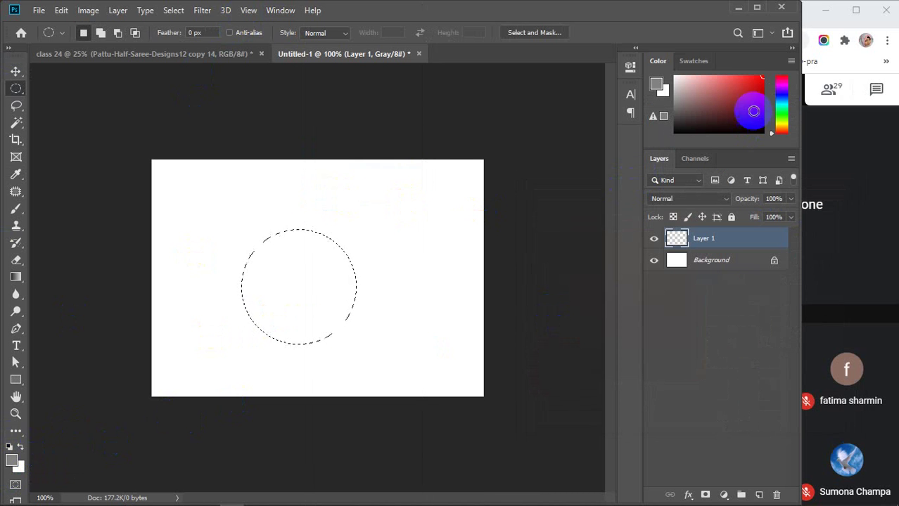
{"action": "left_click", "coordinate": [781, 97]}
{"action": "left_click", "coordinate": [781, 79]}
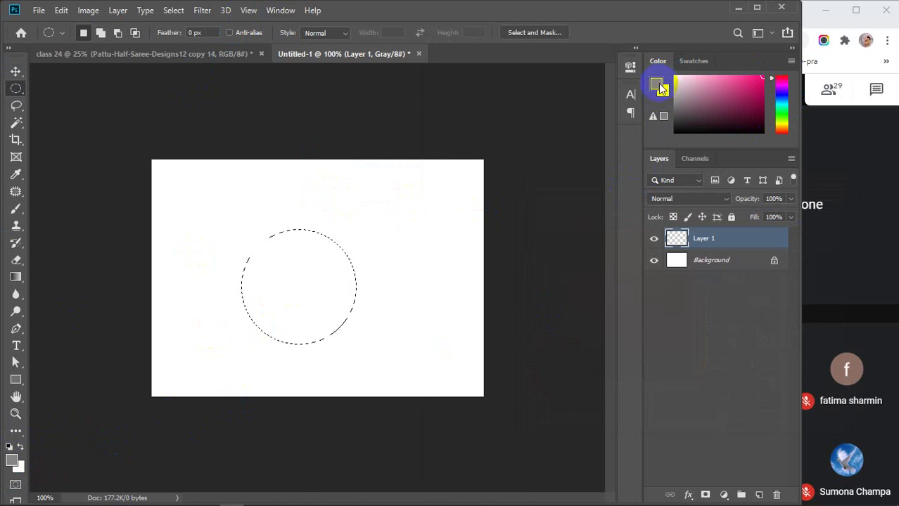
{"action": "left_click", "coordinate": [742, 90]}
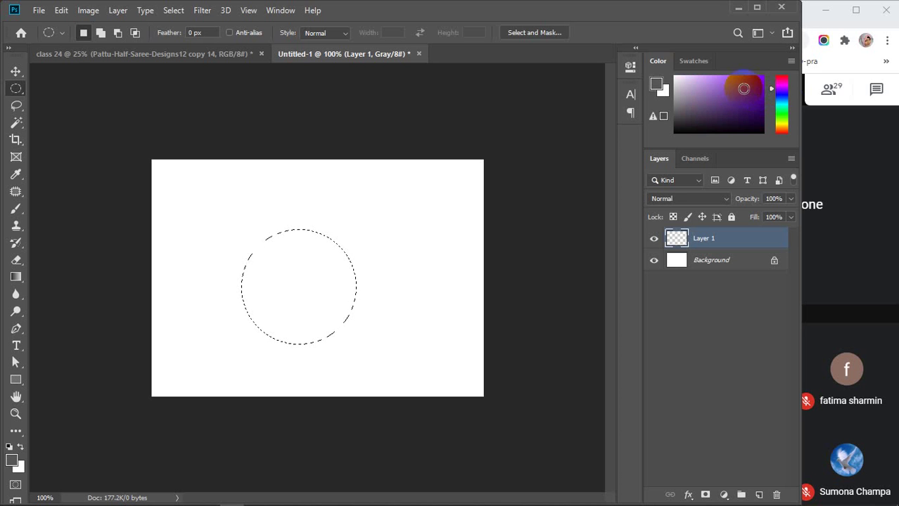
{"action": "left_click", "coordinate": [781, 89]}
{"action": "left_click", "coordinate": [781, 109]}
{"action": "left_click", "coordinate": [781, 121]}
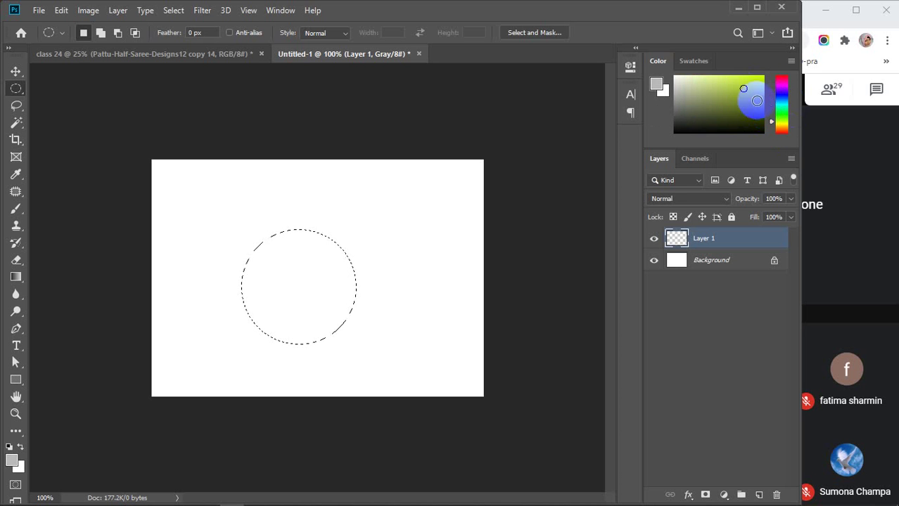
{"action": "left_click", "coordinate": [704, 85]}
{"action": "mouse_move", "coordinate": [693, 96]}
{"action": "left_mouse_down"}
{"action": "mouse_move", "coordinate": [699, 110]}
{"action": "mouse_move", "coordinate": [668, 92]}
{"action": "mouse_move", "coordinate": [735, 98]}
{"action": "mouse_move", "coordinate": [728, 79]}
{"action": "mouse_move", "coordinate": [700, 86]}
{"action": "mouse_move", "coordinate": [715, 120]}
{"action": "left_mouse_up"}
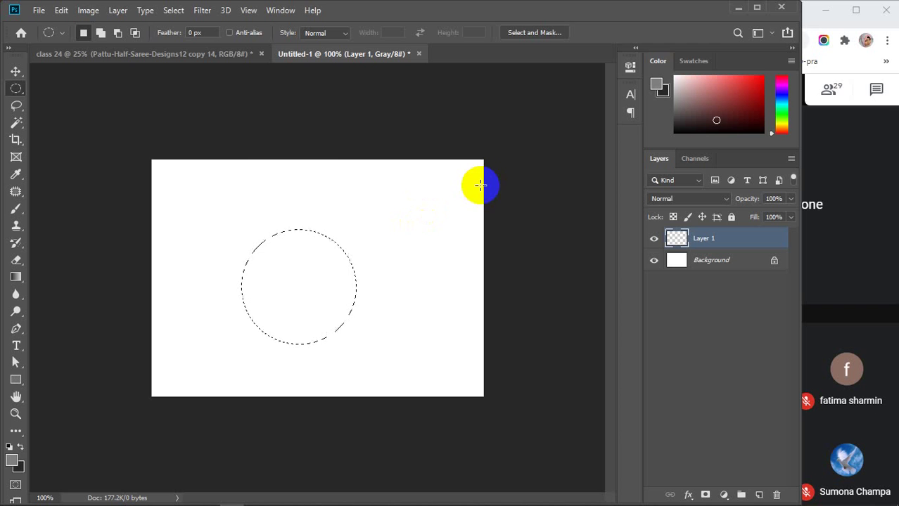
Close the Color panel group and convert the grayscale document to RGB Color, flattening its layers
{"action": "left_click", "coordinate": [790, 64]}
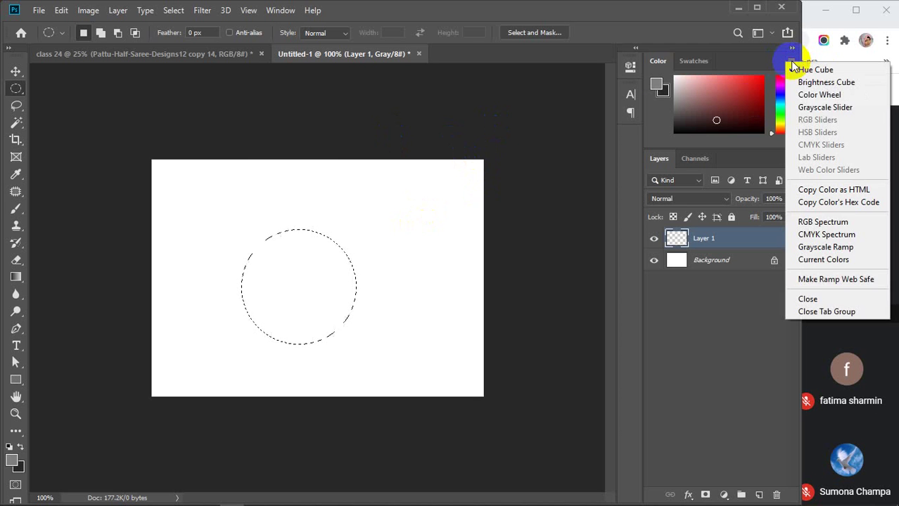
{"action": "left_click", "coordinate": [823, 312]}
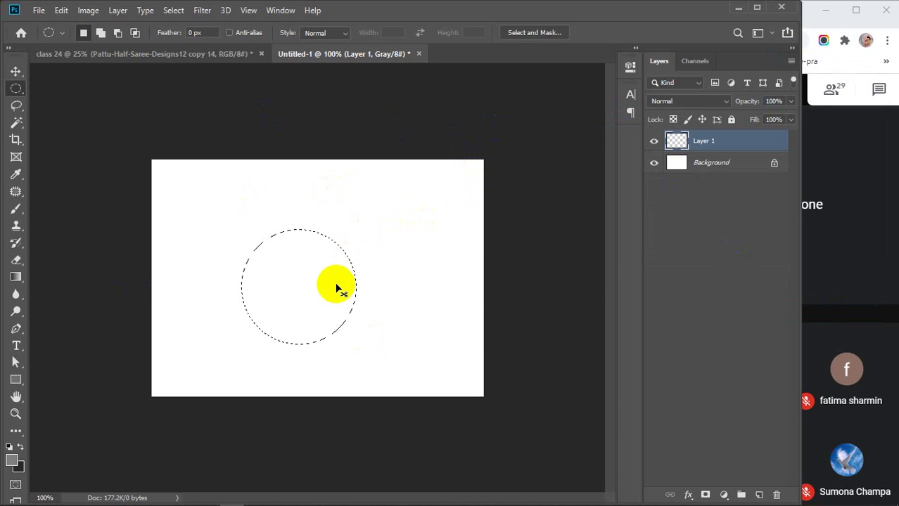
{"action": "left_click", "coordinate": [88, 11]}
{"action": "mouse_move", "coordinate": [99, 29]}
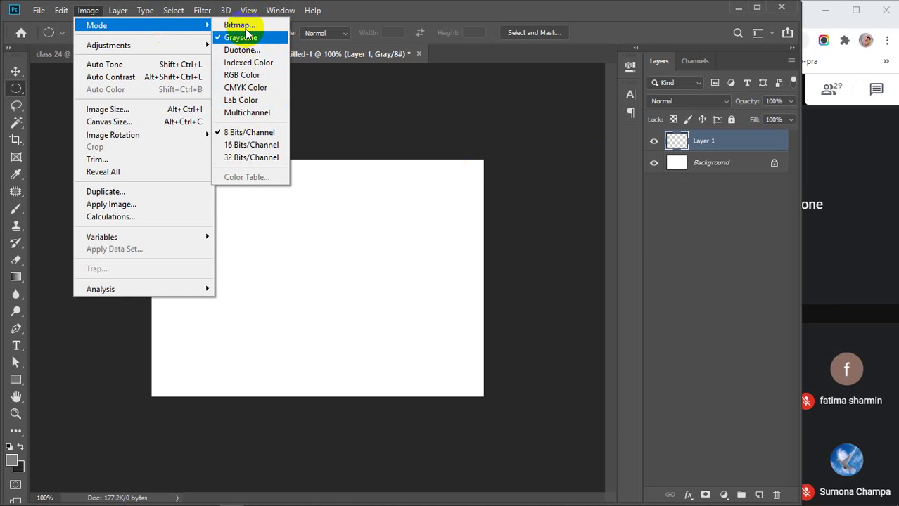
{"action": "left_click", "coordinate": [239, 76]}
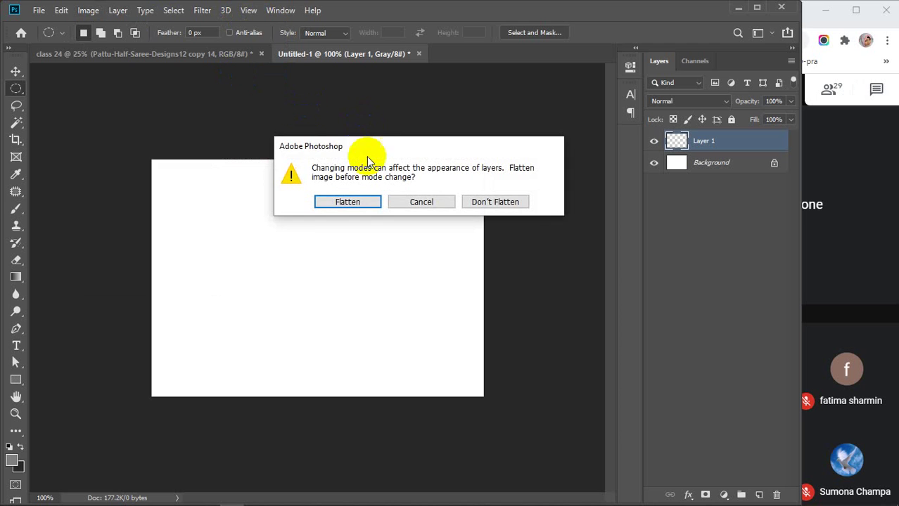
{"action": "left_click", "coordinate": [347, 202]}
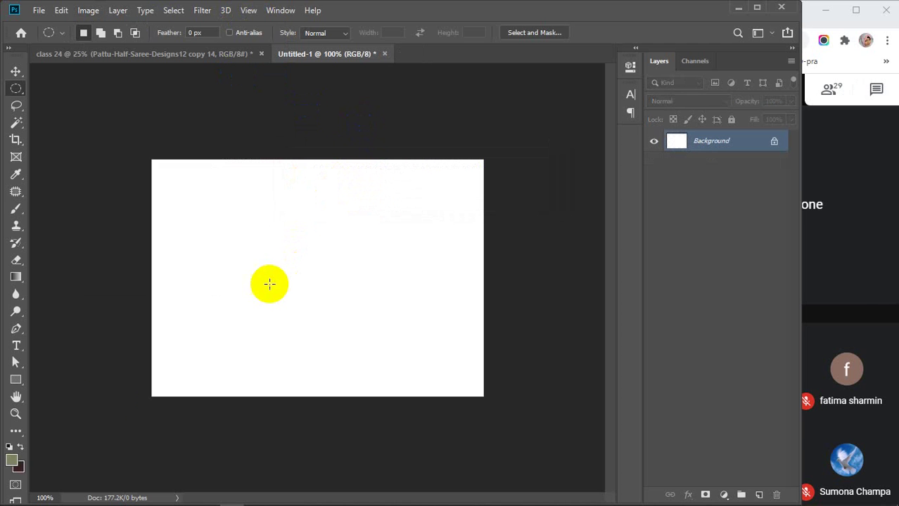
Set the foreground colour to lime green, ccff00, and the background colour to bright red
{"action": "left_click", "coordinate": [11, 464]}
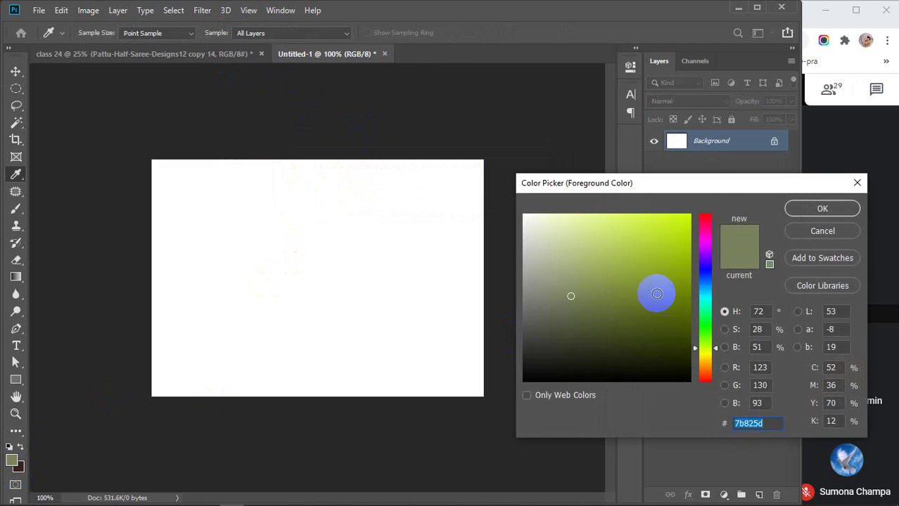
{"action": "left_click_drag", "start_coordinate": [656, 293], "coordinate": [703, 226]}
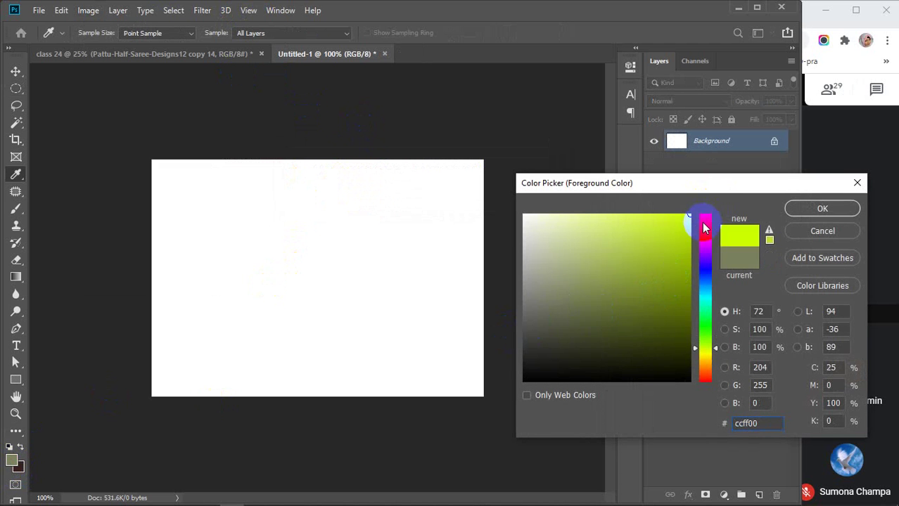
{"action": "left_click", "coordinate": [822, 209]}
{"action": "key", "text": "m"}
{"action": "left_click", "coordinate": [17, 468]}
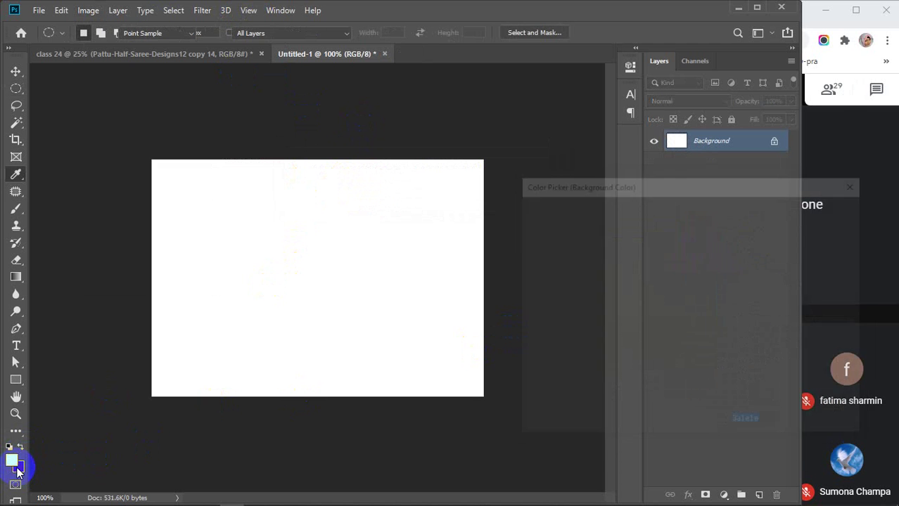
{"action": "left_click_drag", "start_coordinate": [598, 299], "coordinate": [689, 192]}
{"action": "left_click", "coordinate": [810, 208]}
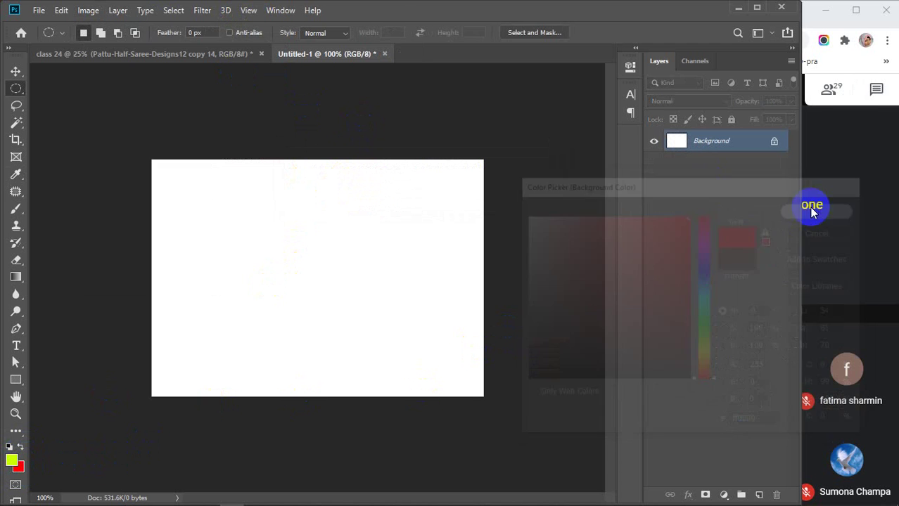
Select a large ellipse on the RGB canvas, fill it with red and refill it with lime green, and deselect
{"action": "left_click_drag", "start_coordinate": [255, 217], "coordinate": [431, 364]}
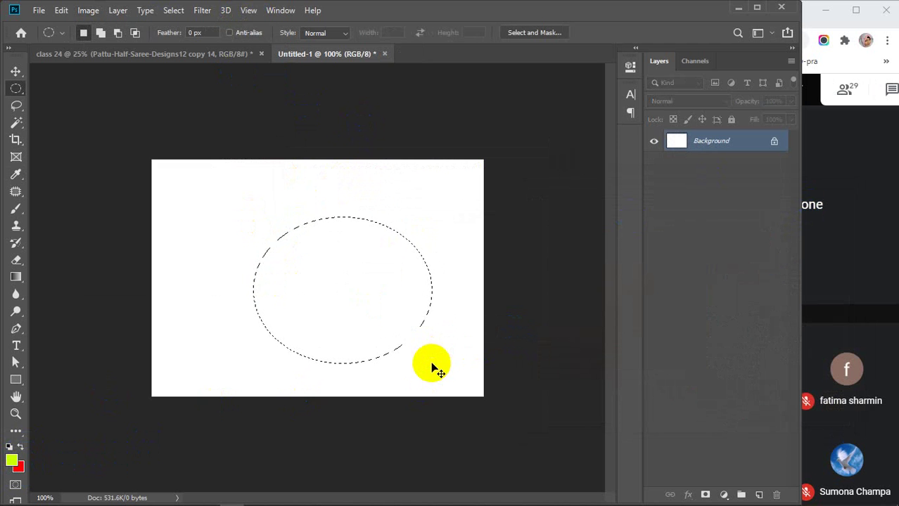
{"action": "key", "text": "ctrl+BackSpace"}
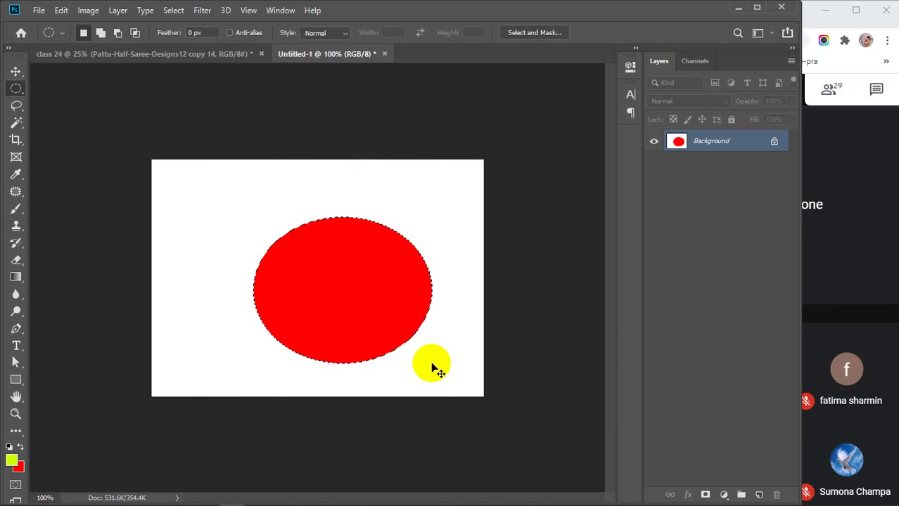
{"action": "key", "text": "alt+BackSpace"}
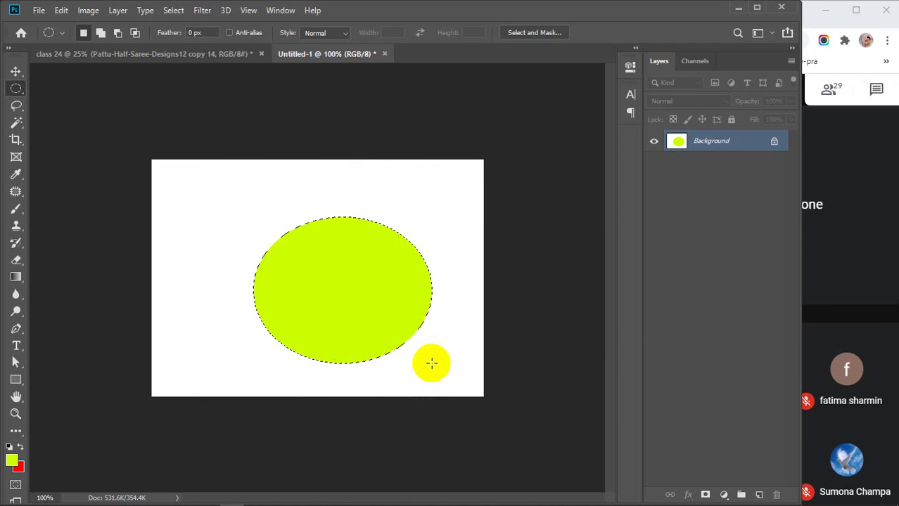
{"action": "key", "text": "ctrl+d"}
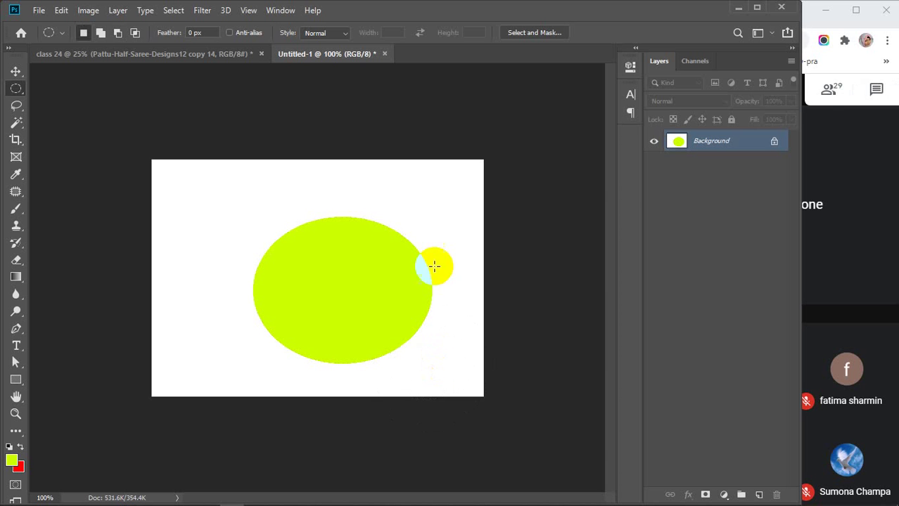
Close the untitled document without saving its changes
{"action": "left_click", "coordinate": [385, 55]}
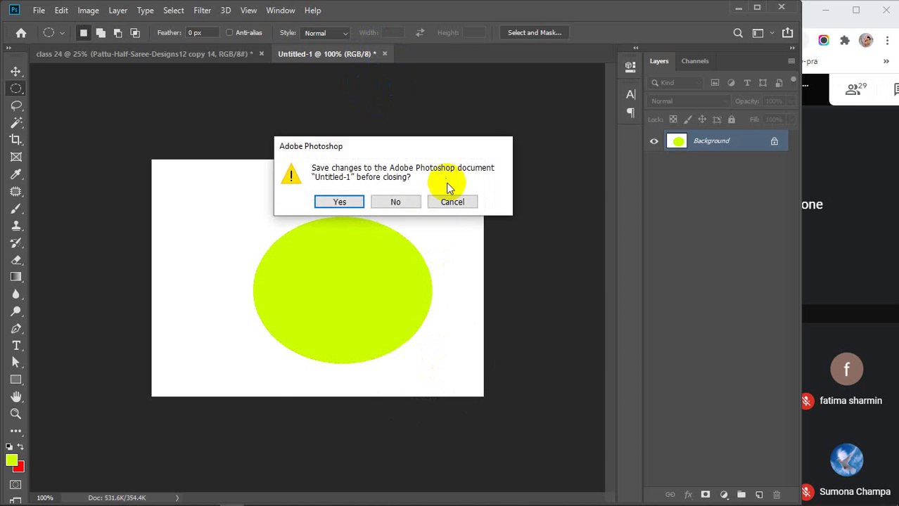
{"action": "left_click", "coordinate": [399, 202]}
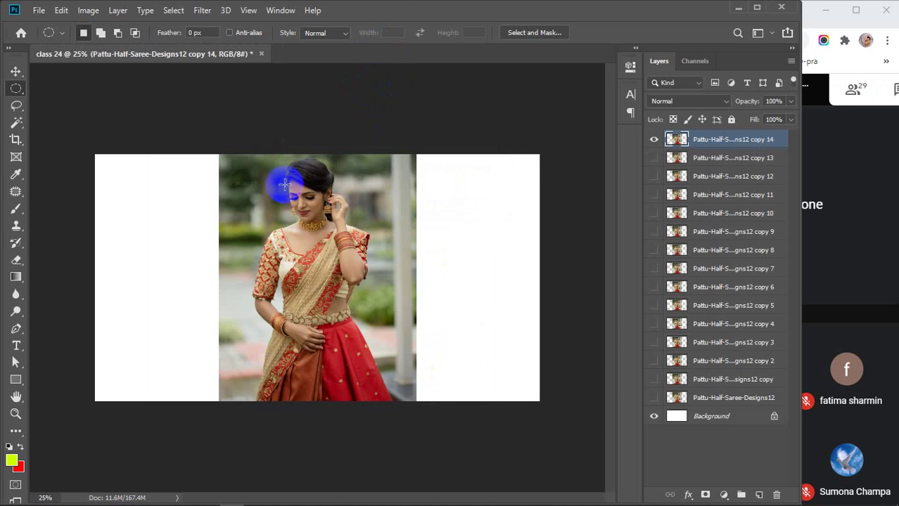
Apply Auto Tone to the saree photo layer copy 14 in "class 24"
{"action": "left_click", "coordinate": [88, 10]}
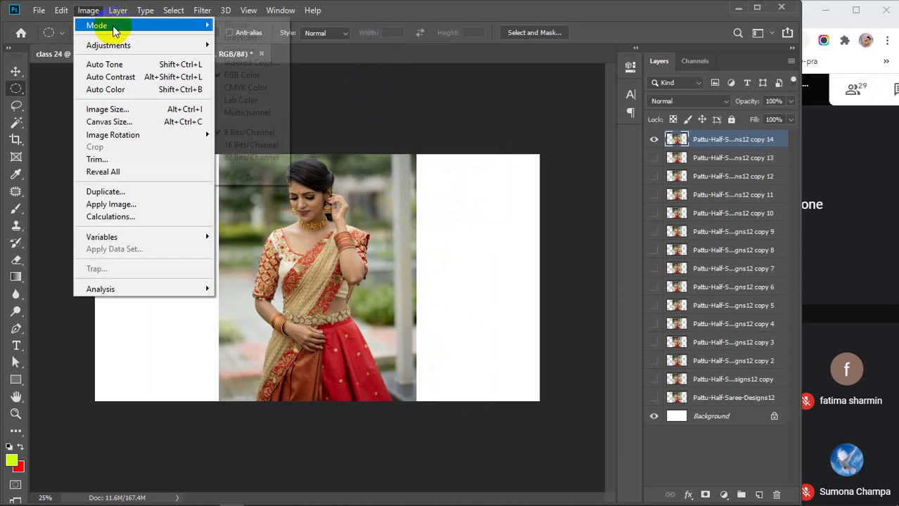
{"action": "mouse_move", "coordinate": [130, 27]}
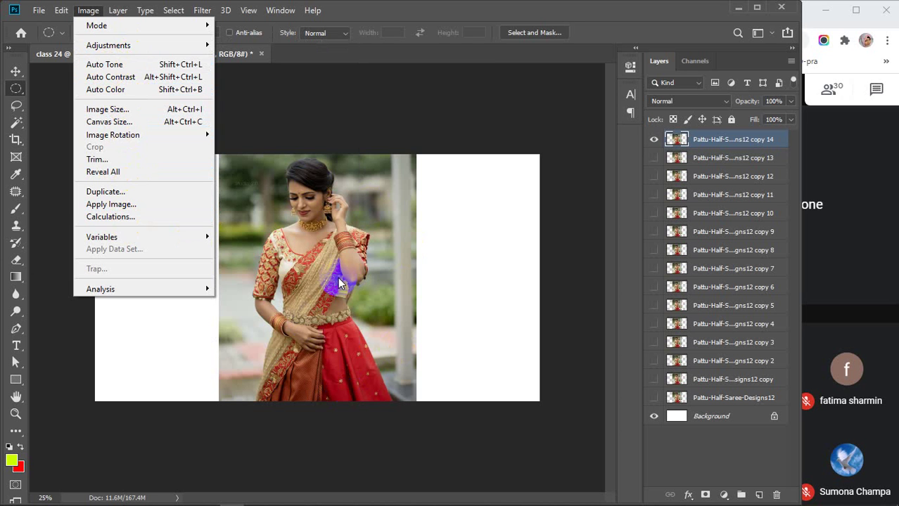
{"action": "left_click", "coordinate": [126, 65]}
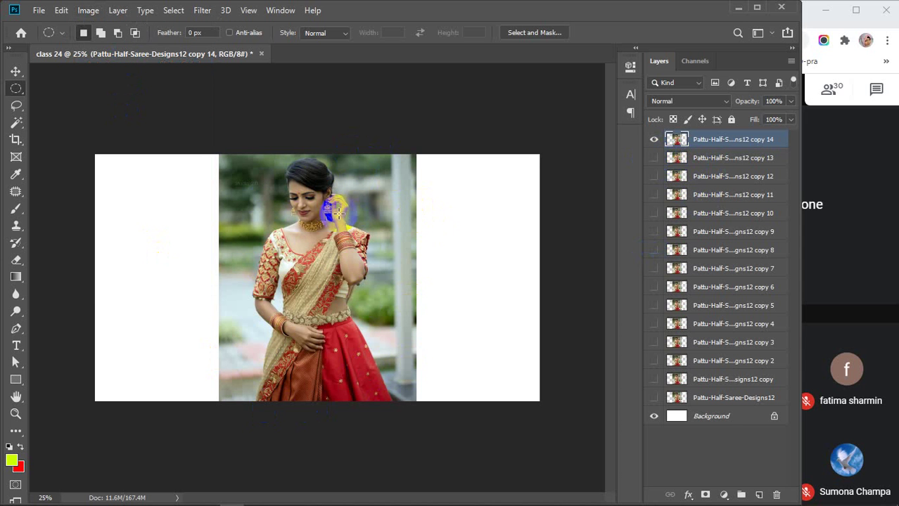
Show layer copy 13 and place the auto-toned copy 14 on the canvas's right half with copy 13 on its left
{"action": "key", "text": "v"}
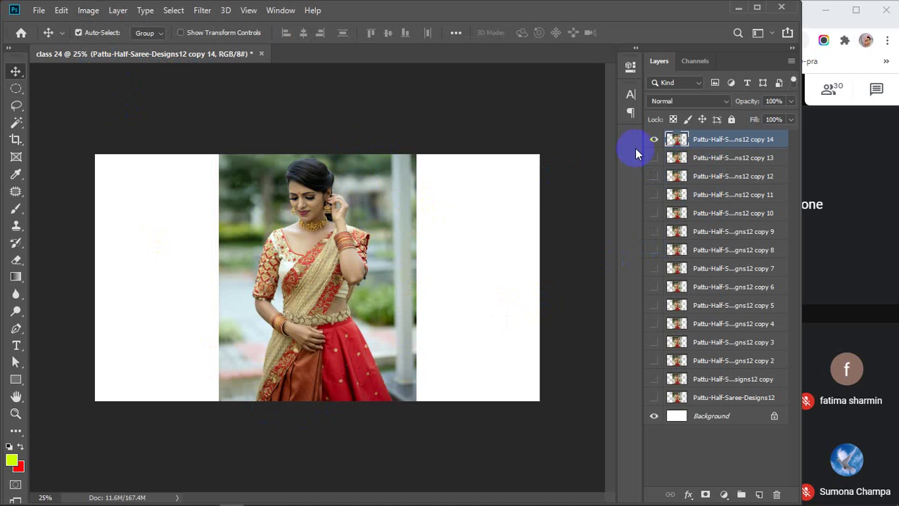
{"action": "left_click", "coordinate": [654, 159]}
{"action": "left_click_drag", "start_coordinate": [336, 274], "coordinate": [442, 276]}
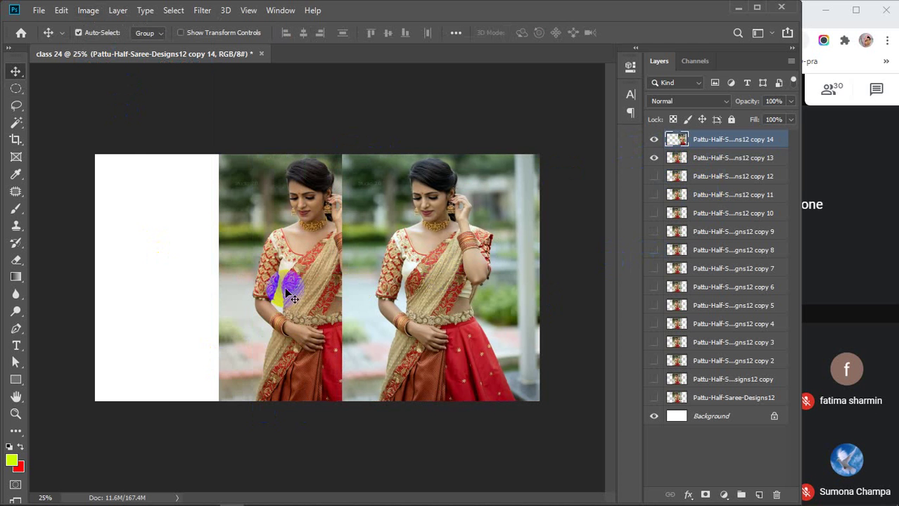
{"action": "left_click_drag", "start_coordinate": [286, 276], "coordinate": [213, 291]}
{"action": "key", "text": "ctrl+plus"}
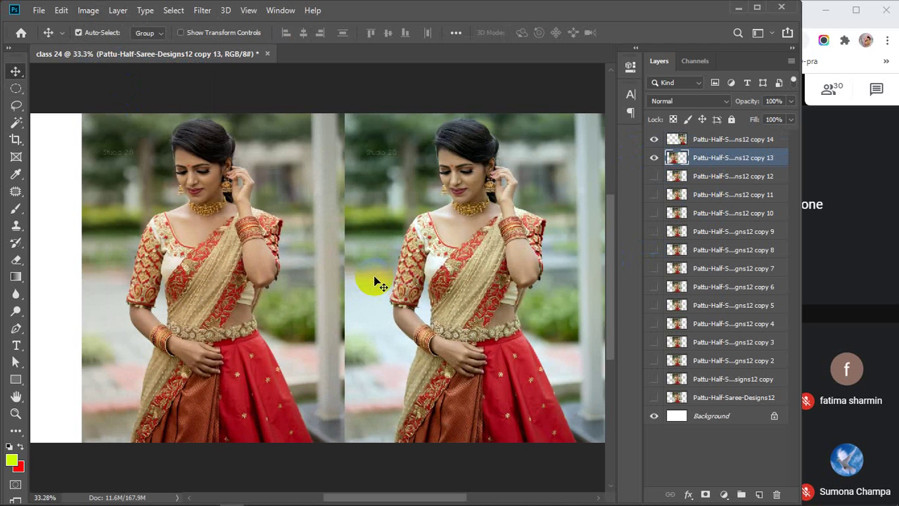
{"action": "left_click_drag", "start_coordinate": [333, 300], "coordinate": [270, 297]}
{"action": "scroll", "coordinate": [304, 307], "scroll_direction": "up", "scroll_amount": 1}
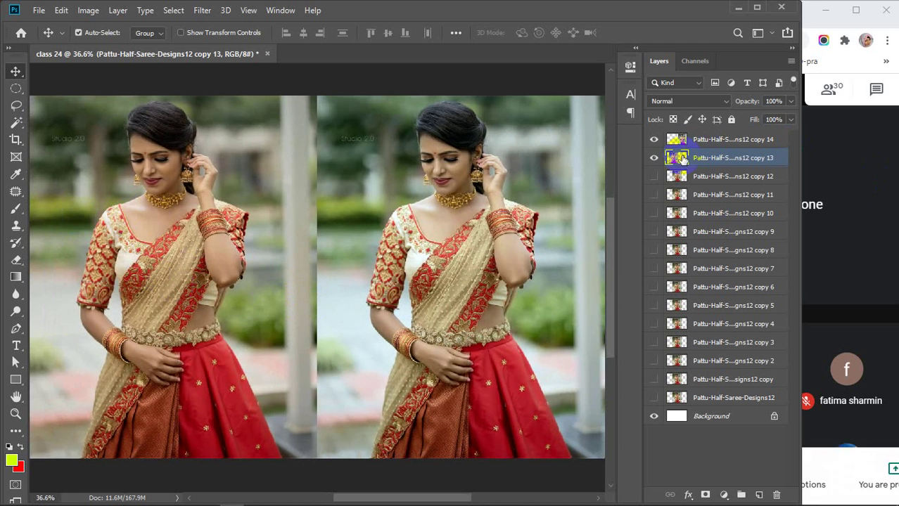
Toggle the visibility of layers copy 13 and copy 14 off and on to compare the two photos
{"action": "left_click", "coordinate": [654, 158]}
{"action": "left_click", "coordinate": [654, 158]}
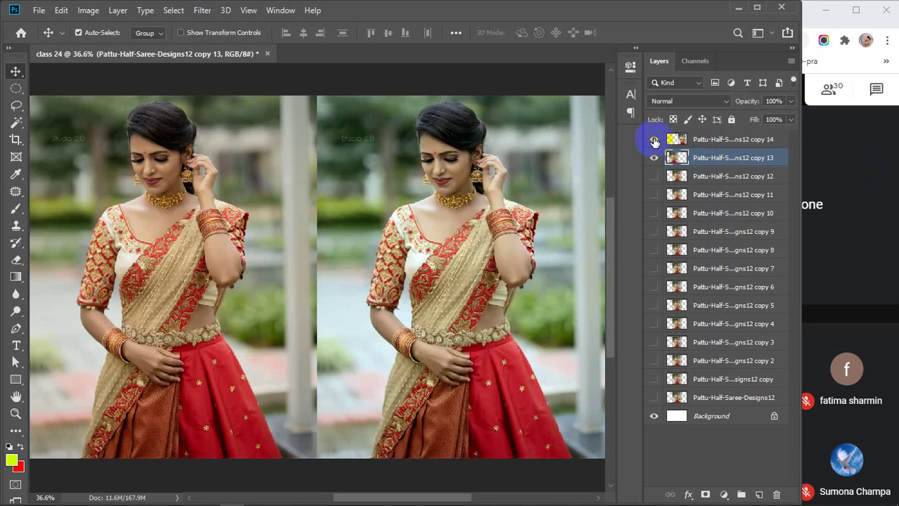
{"action": "left_click", "coordinate": [653, 140]}
{"action": "left_click", "coordinate": [653, 140]}
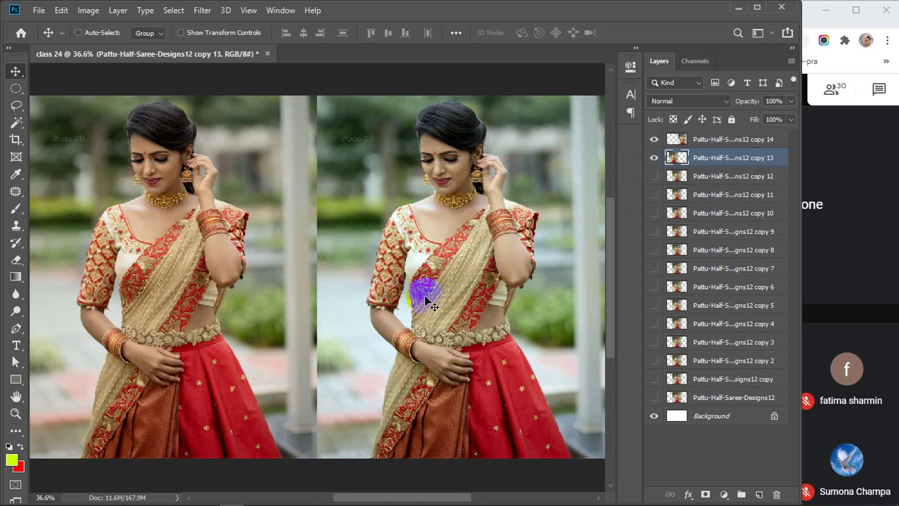
Undo the visibility changes, the layer moves and the Auto Tone adjustment
{"action": "key", "text": "ctrl+z"}
{"action": "key", "text": "ctrl+z"}
{"action": "key", "text": "ctrl+z"}
{"action": "key", "text": "ctrl+z"}
{"action": "key", "text": "ctrl+z"}
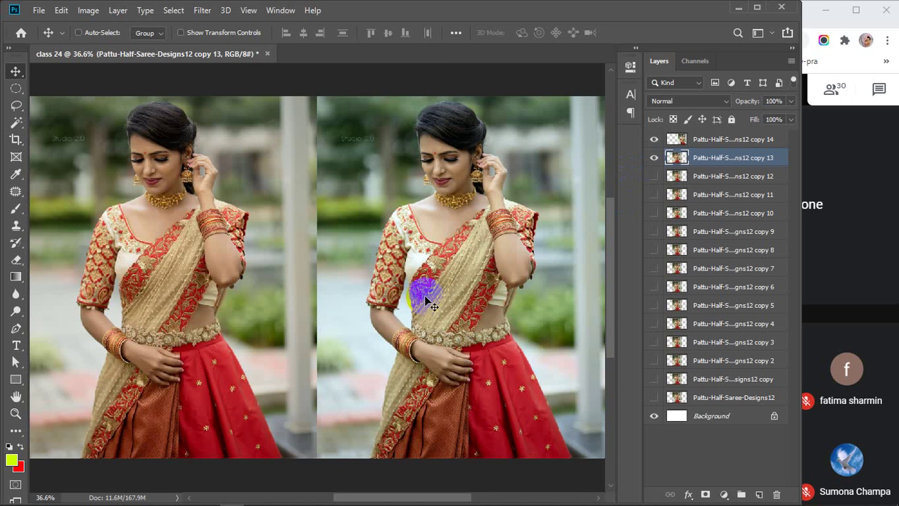
{"action": "key", "text": "ctrl+z"}
{"action": "key", "text": "ctrl+z"}
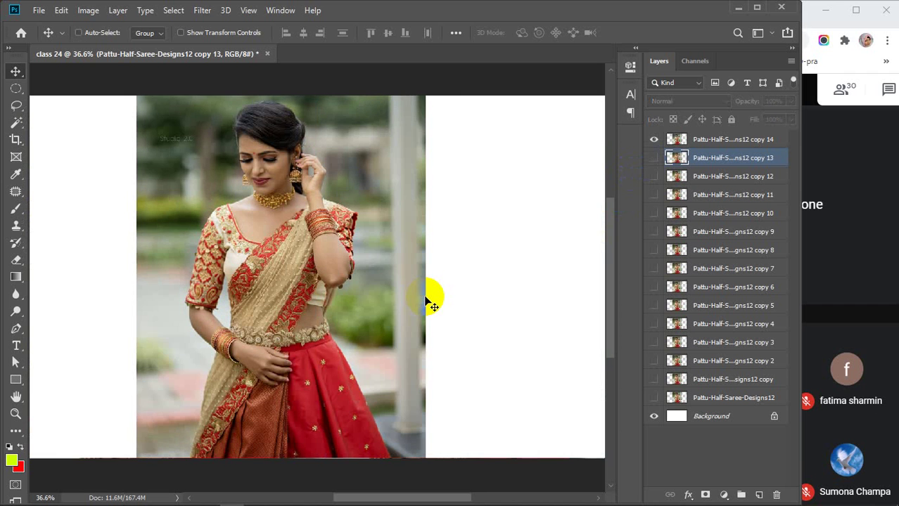
Select the saree photo layer copy 14 and apply Auto Contrast to it
{"action": "left_click", "coordinate": [316, 228], "text": "ctrl"}
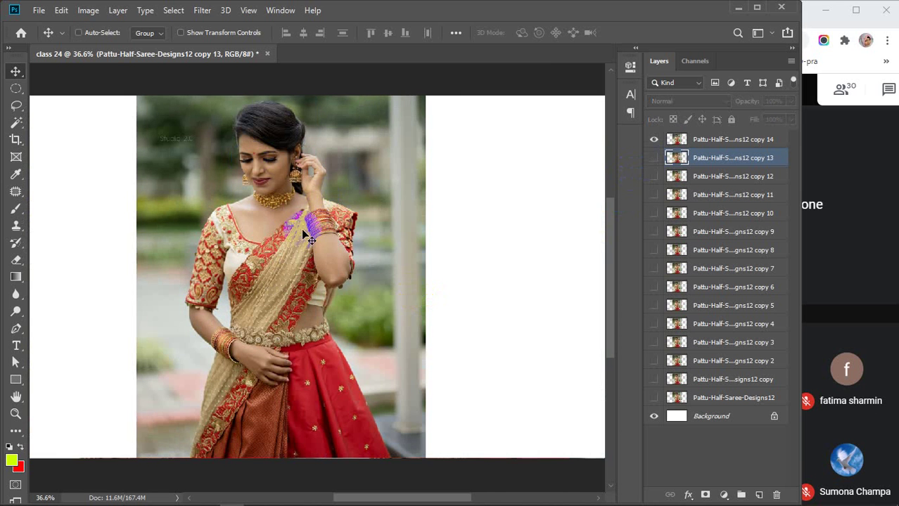
{"action": "left_click", "coordinate": [290, 270], "text": "ctrl"}
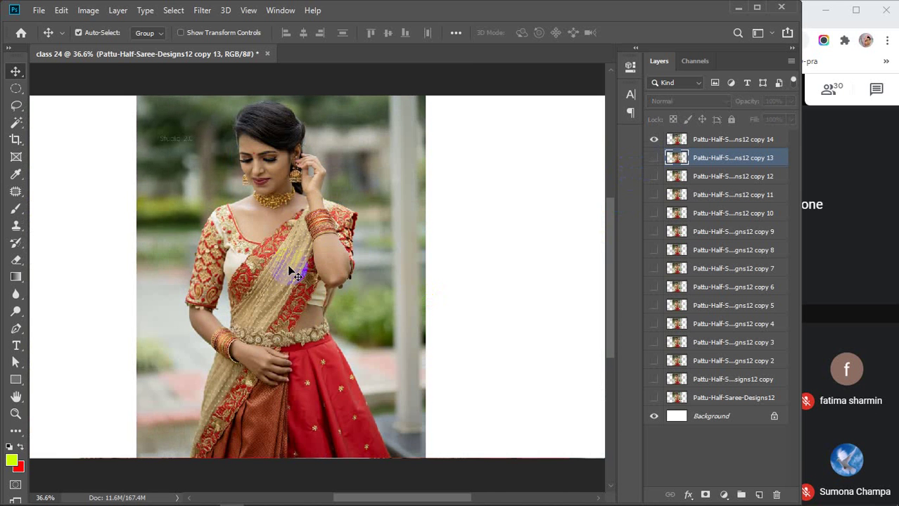
{"action": "left_click", "coordinate": [88, 10]}
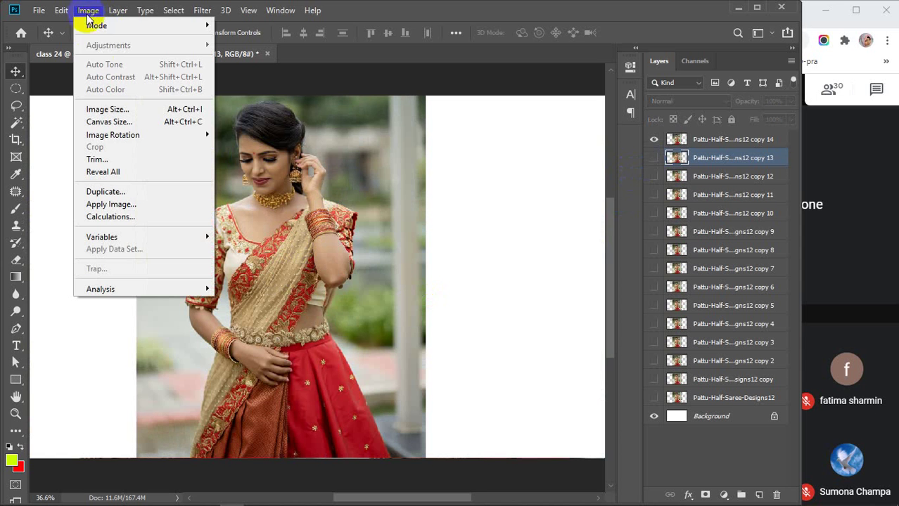
{"action": "left_click", "coordinate": [734, 141]}
{"action": "left_click", "coordinate": [733, 139]}
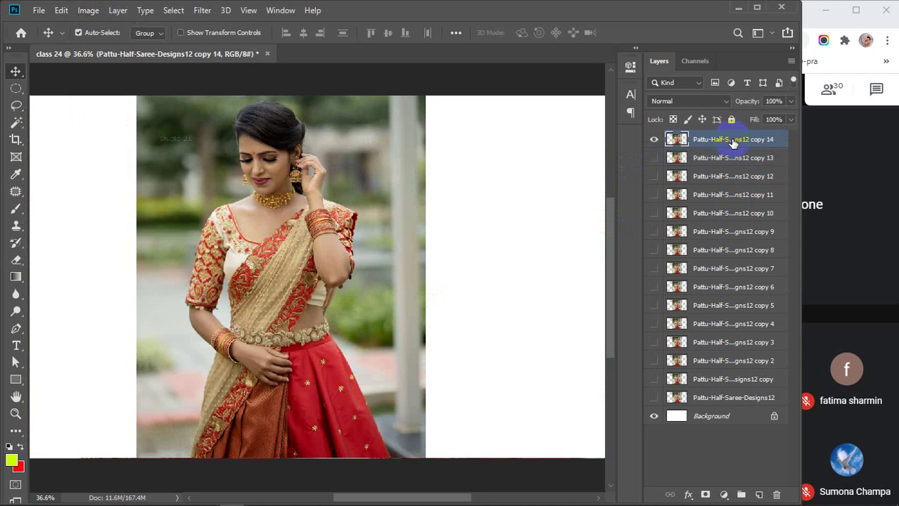
{"action": "left_click", "coordinate": [88, 11]}
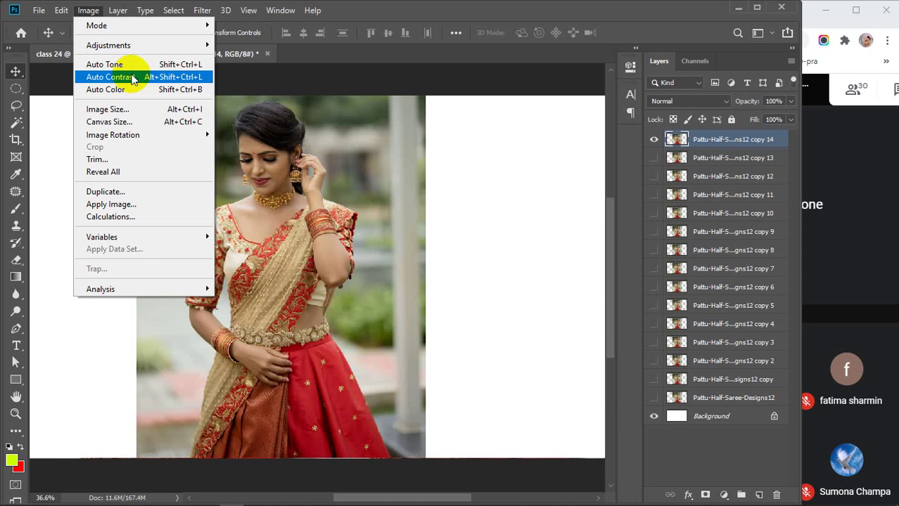
{"action": "left_click", "coordinate": [133, 79]}
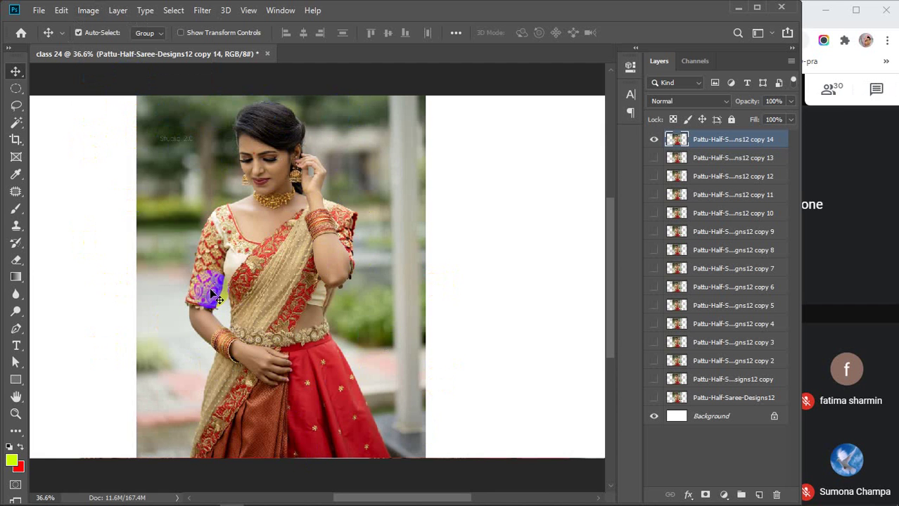
Show layer copy 13 and arrange it side by side with the contrast-adjusted copy 14, comparing the photos up close
{"action": "left_click", "coordinate": [653, 158]}
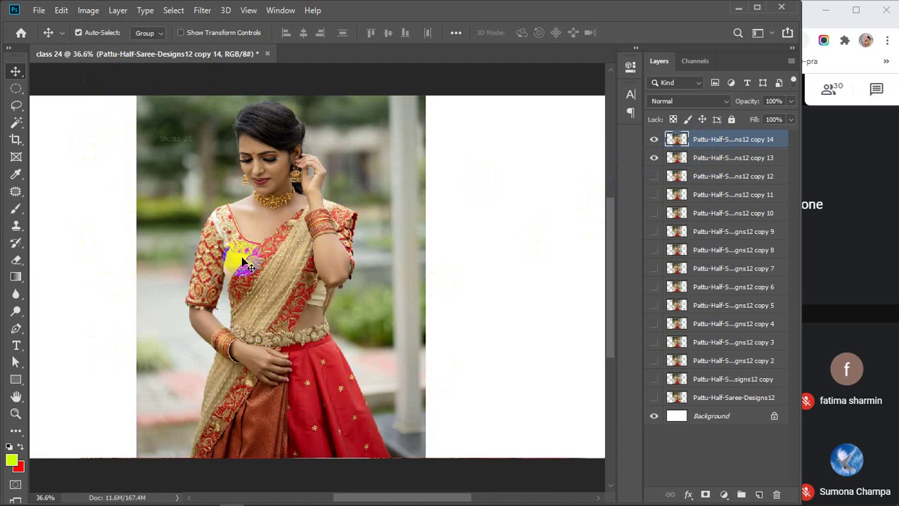
{"action": "left_click_drag", "start_coordinate": [215, 254], "coordinate": [388, 253]}
{"action": "left_click_drag", "start_coordinate": [261, 303], "coordinate": [151, 295]}
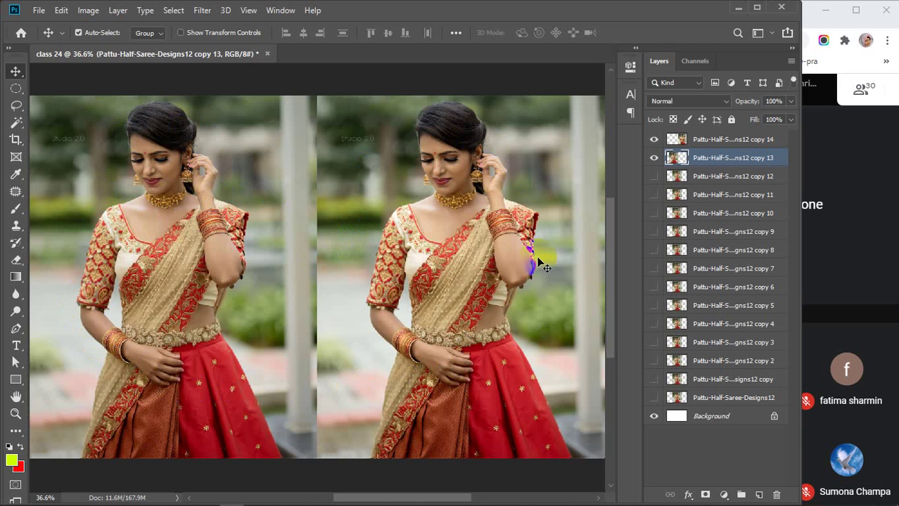
{"action": "scroll", "coordinate": [150, 218], "scroll_direction": "up", "scroll_amount": 2}
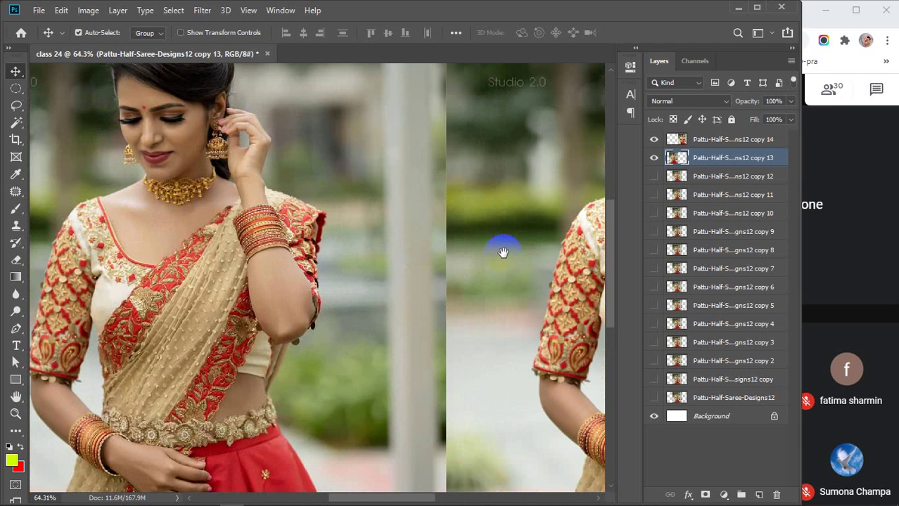
Toggle the visibility of layer copy 13 off and on to compare it with the contrast-adjusted copy 14
{"action": "left_click_drag", "start_coordinate": [502, 245], "coordinate": [347, 251]}
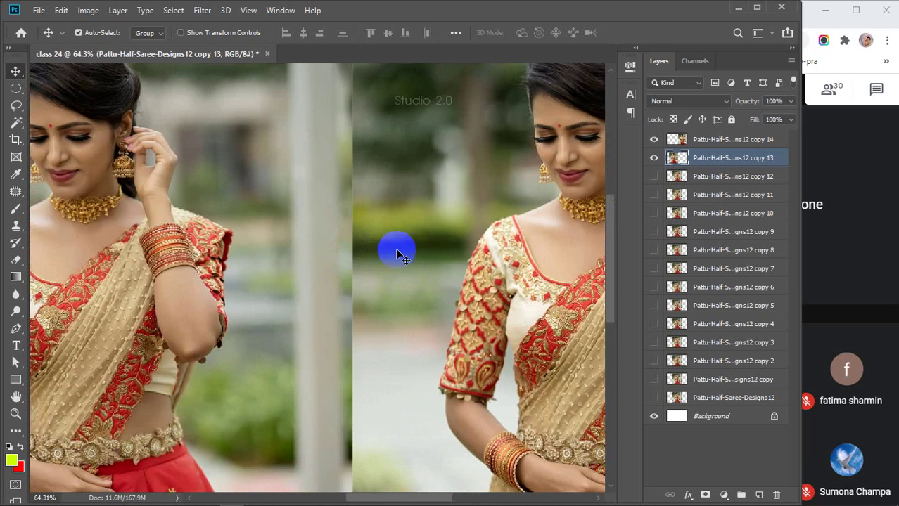
{"action": "left_click", "coordinate": [654, 157]}
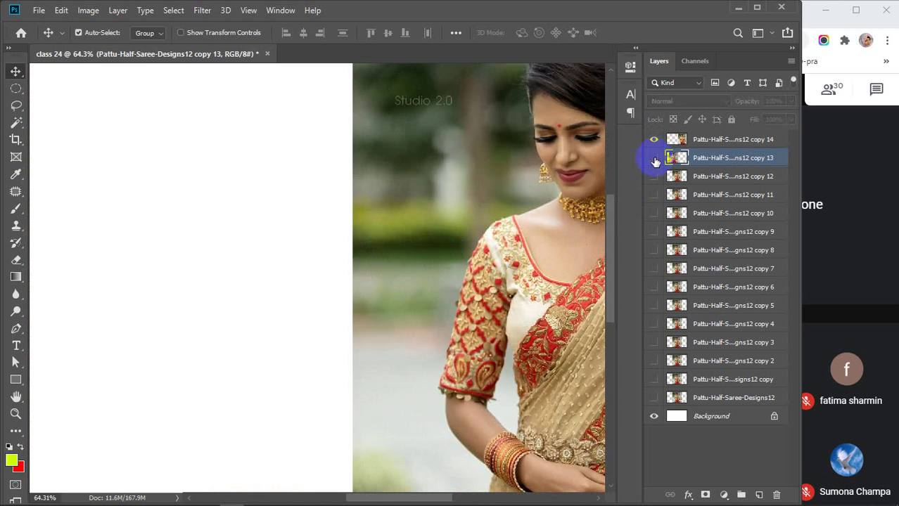
{"action": "left_click", "coordinate": [653, 155]}
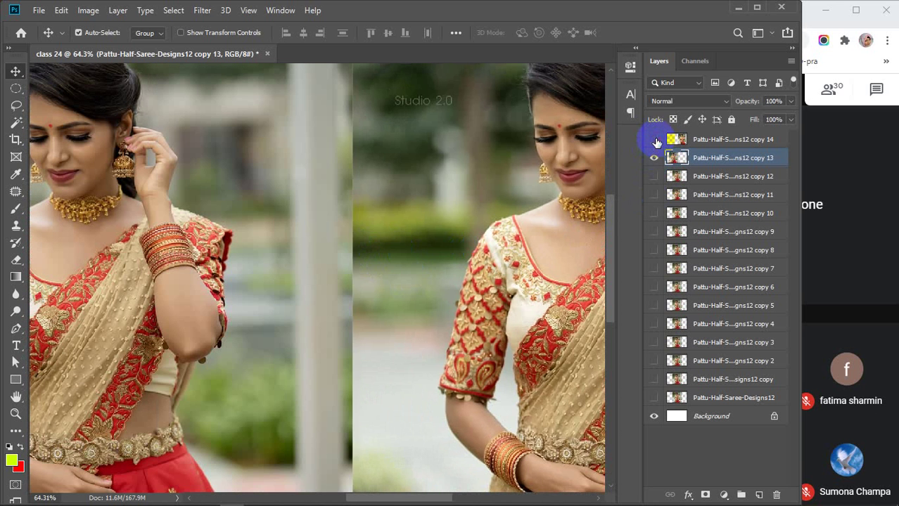
Hide layer copy 14 and apply Auto Color to the saree photo layer copy 13
{"action": "left_click", "coordinate": [652, 139]}
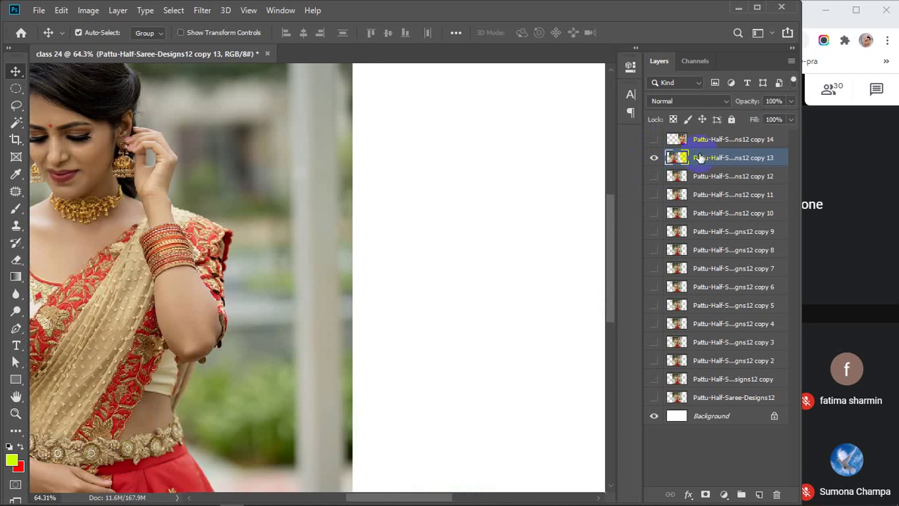
{"action": "left_click_drag", "start_coordinate": [194, 255], "coordinate": [398, 260]}
{"action": "scroll", "coordinate": [397, 260], "scroll_direction": "down", "scroll_amount": 5}
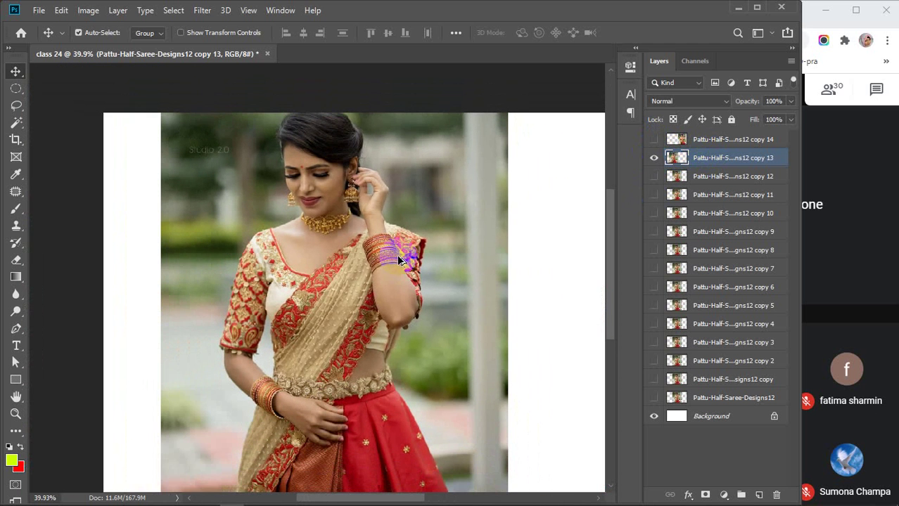
{"action": "scroll", "coordinate": [398, 260], "scroll_direction": "down", "scroll_amount": 1}
{"action": "scroll", "coordinate": [398, 260], "scroll_direction": "down", "scroll_amount": 1}
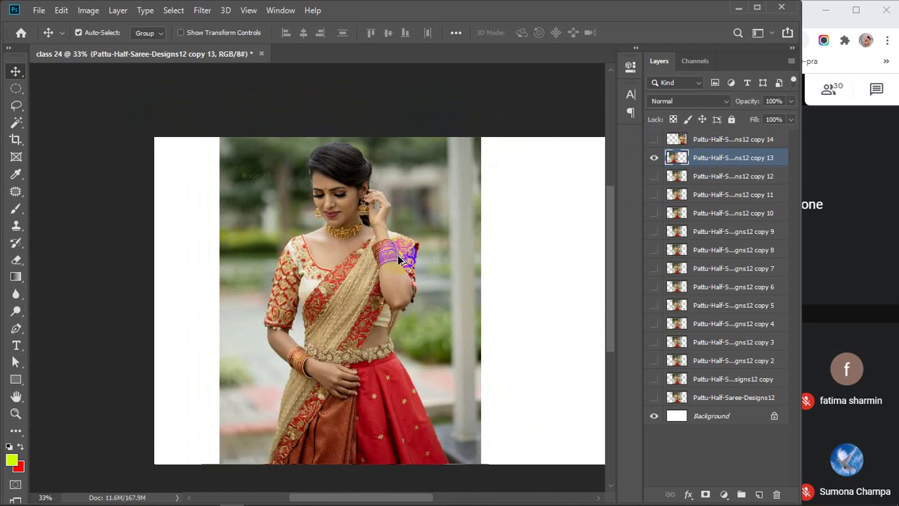
{"action": "left_click_drag", "start_coordinate": [365, 283], "coordinate": [299, 252]}
{"action": "left_click", "coordinate": [87, 11]}
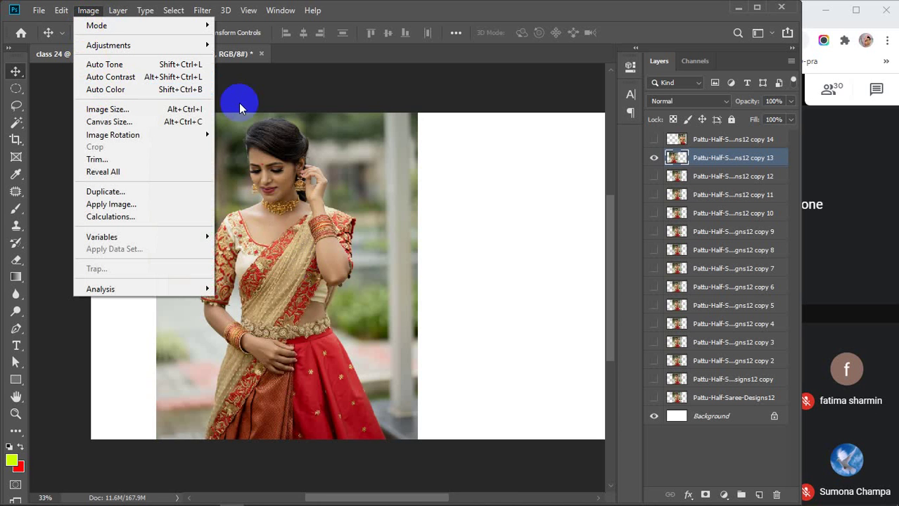
{"action": "left_click", "coordinate": [123, 89]}
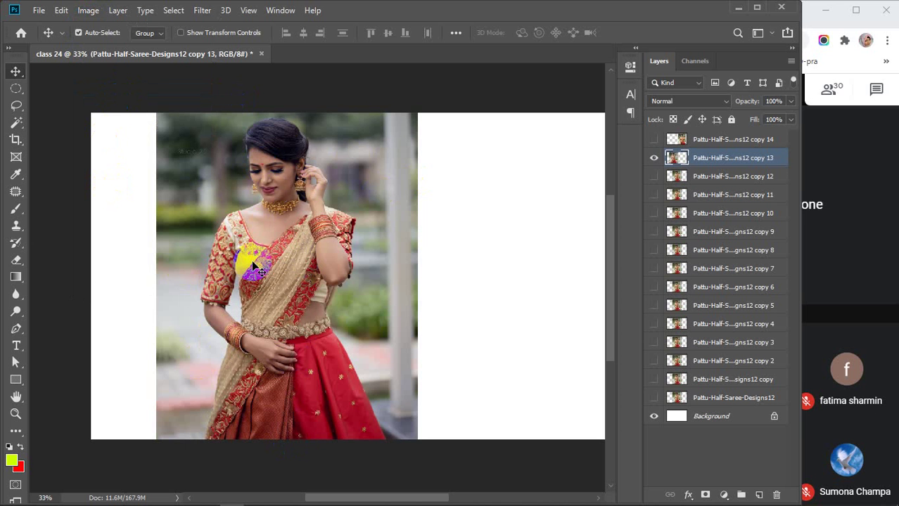
Show layer copy 12 and place it directly to the right of the colour-adjusted copy 13
{"action": "left_click", "coordinate": [654, 175]}
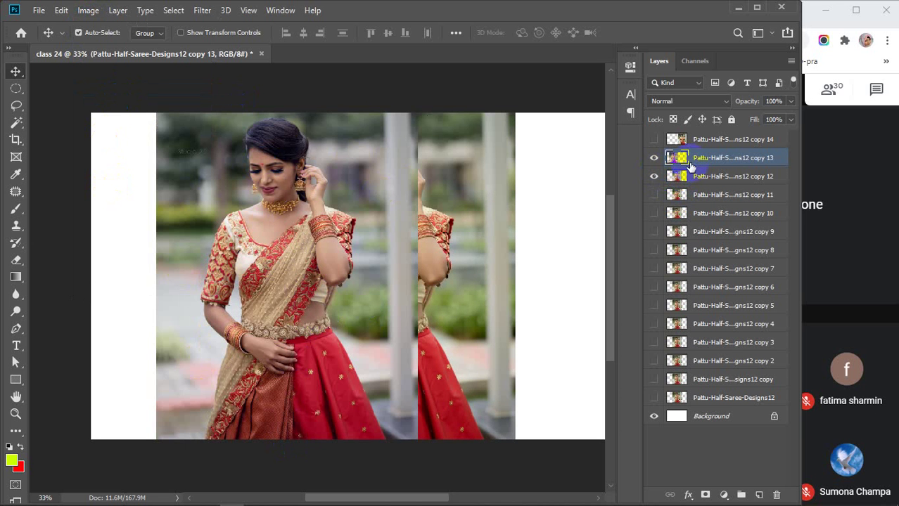
{"action": "scroll", "coordinate": [346, 294], "scroll_direction": "down", "scroll_amount": 1}
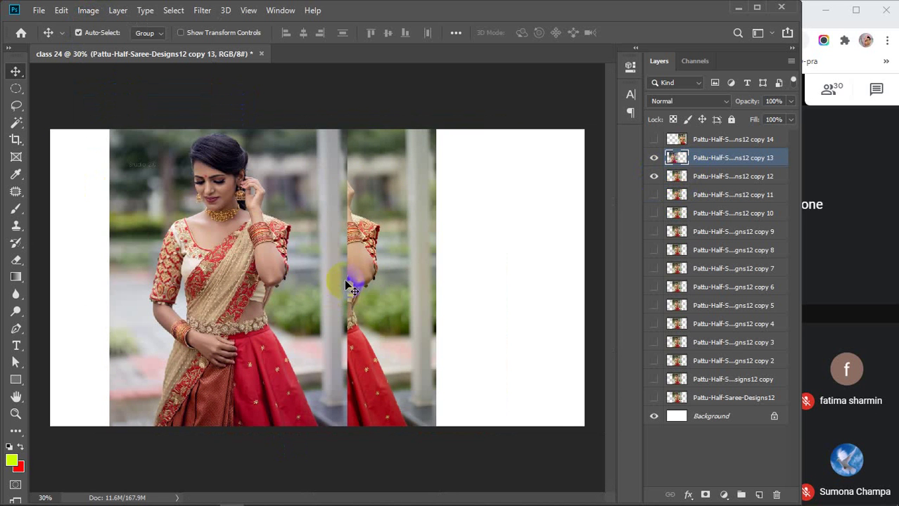
{"action": "left_click_drag", "start_coordinate": [352, 283], "coordinate": [521, 276]}
{"action": "left_click", "coordinate": [422, 284]}
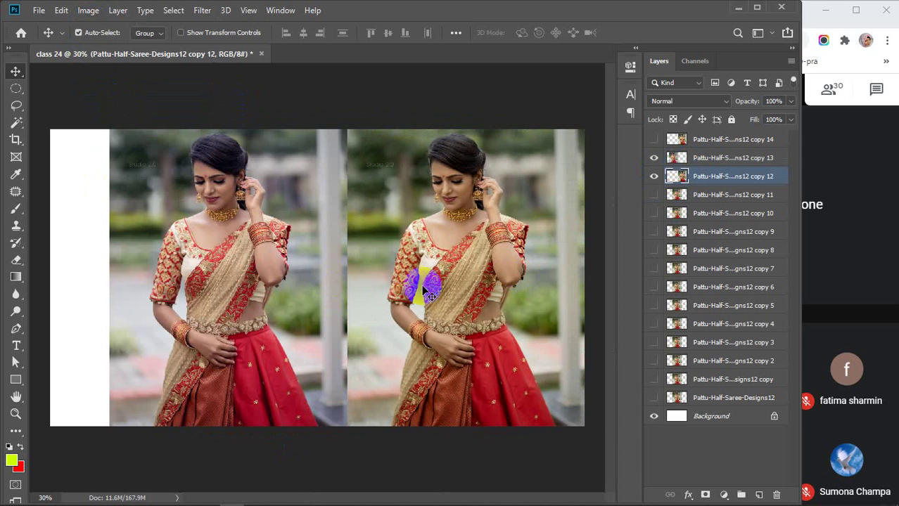
{"action": "left_click", "coordinate": [236, 202]}
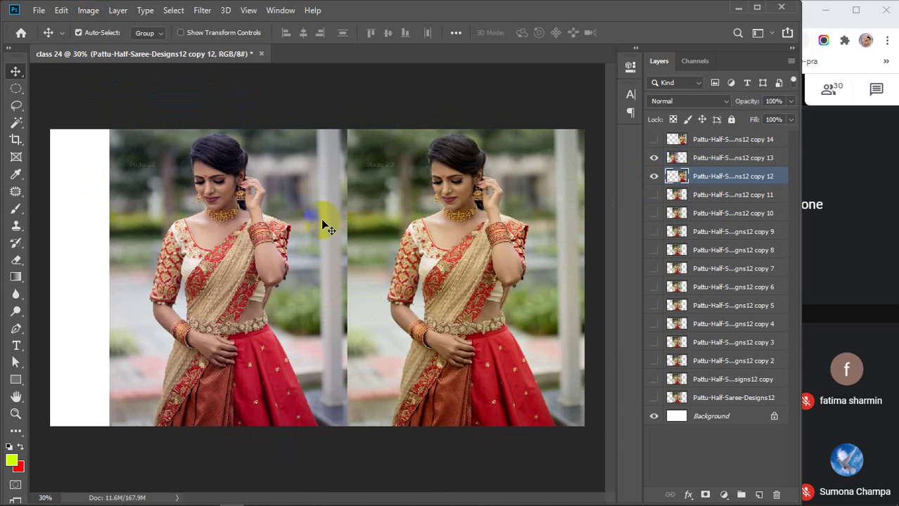
Toggle the layer visibility to compare the colour-adjusted copy 13 with the original copy 12
{"action": "left_click", "coordinate": [654, 158]}
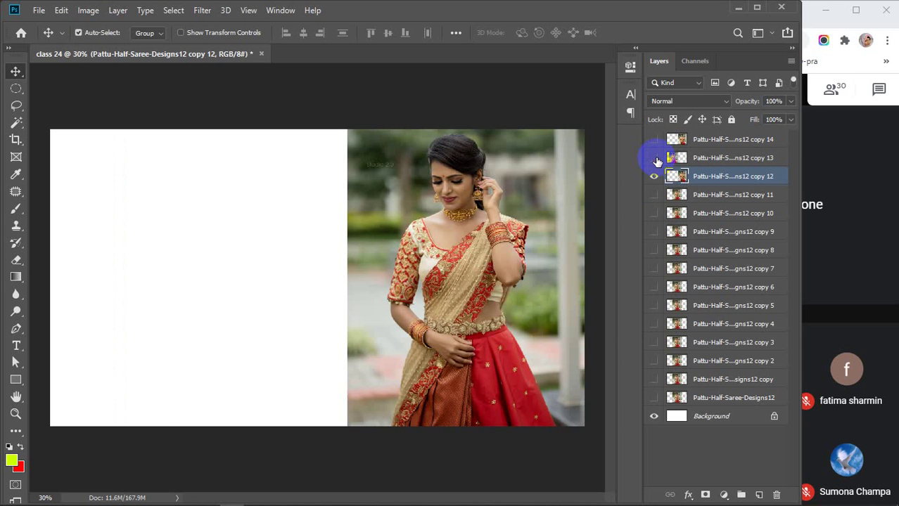
{"action": "left_click", "coordinate": [654, 159]}
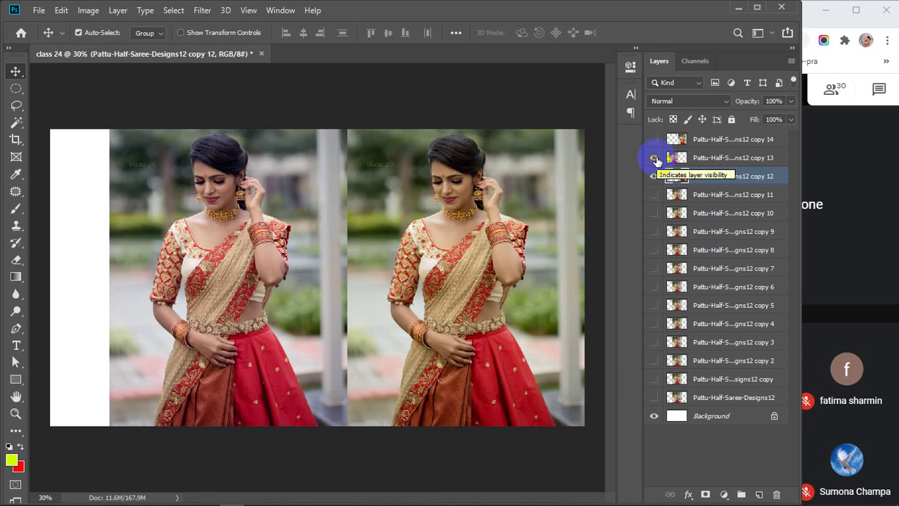
{"action": "left_click", "coordinate": [654, 177]}
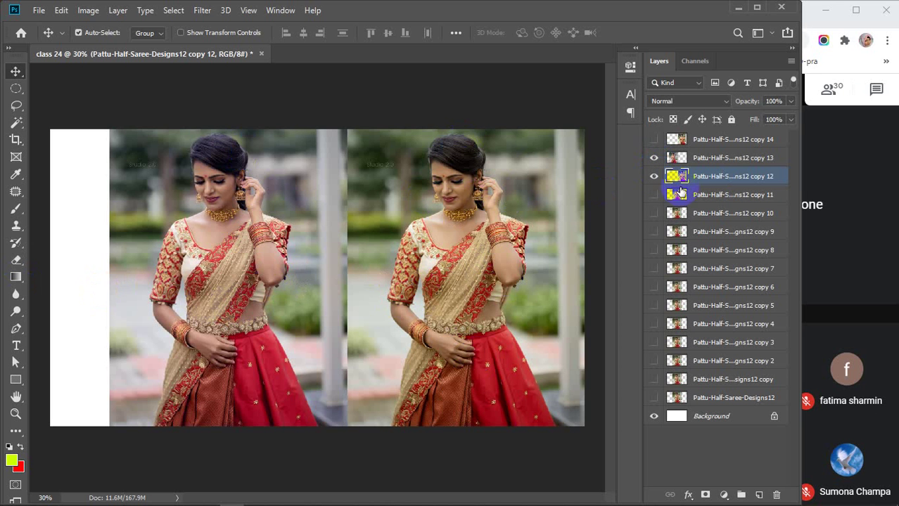
Delete layers copy 13 and copy 14 and move the copy 12 photo to the middle of the canvas
{"action": "left_click_drag", "start_coordinate": [675, 176], "coordinate": [703, 138]}
{"action": "key", "text": "Delete"}
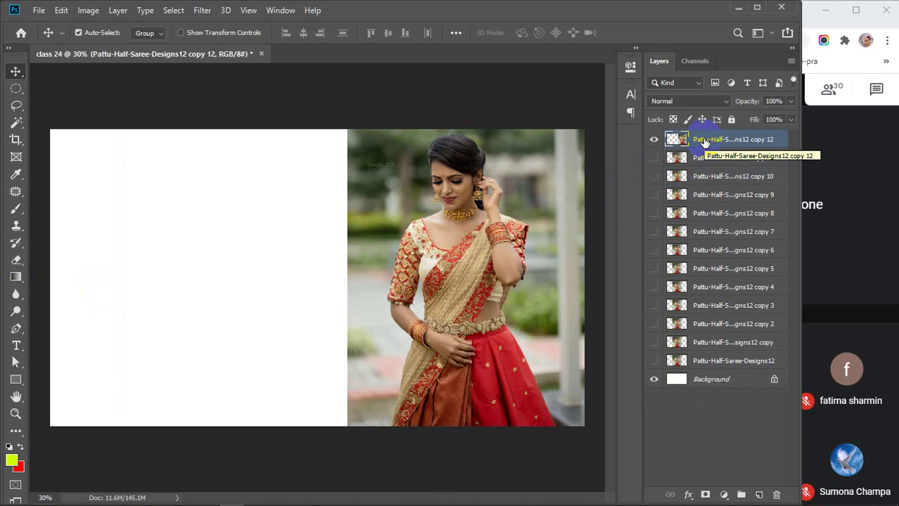
{"action": "left_click_drag", "start_coordinate": [492, 243], "coordinate": [365, 246]}
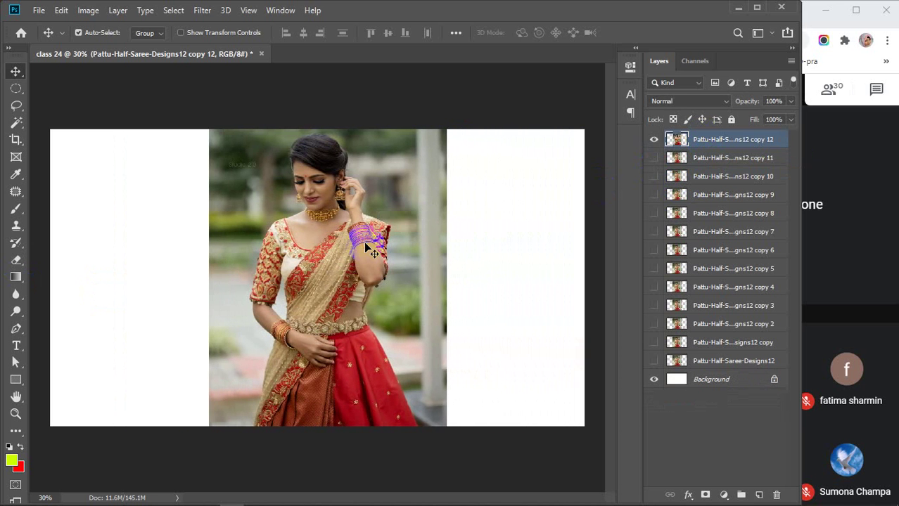
Open the Brightness/Contrast adjustment for layer copy 12 and move its dialog clear of the photo
{"action": "left_click", "coordinate": [88, 10]}
{"action": "mouse_move", "coordinate": [109, 45]}
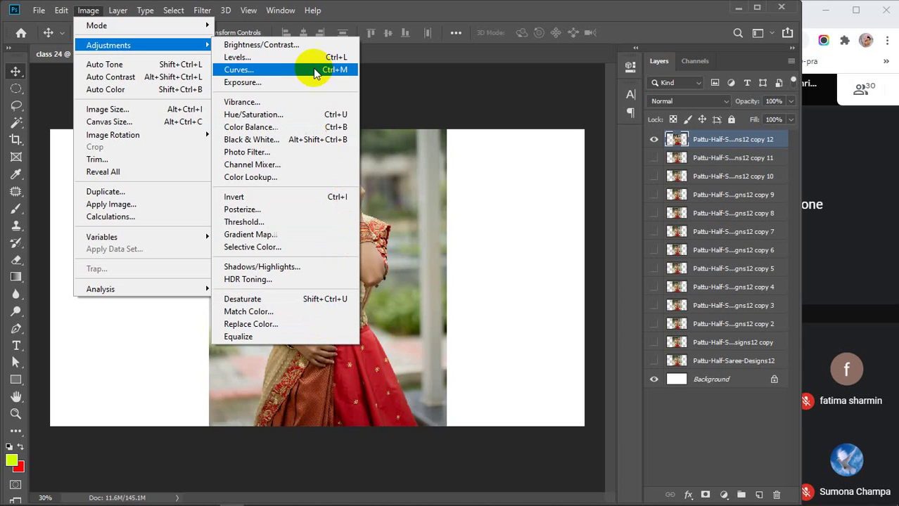
{"action": "left_click", "coordinate": [273, 44]}
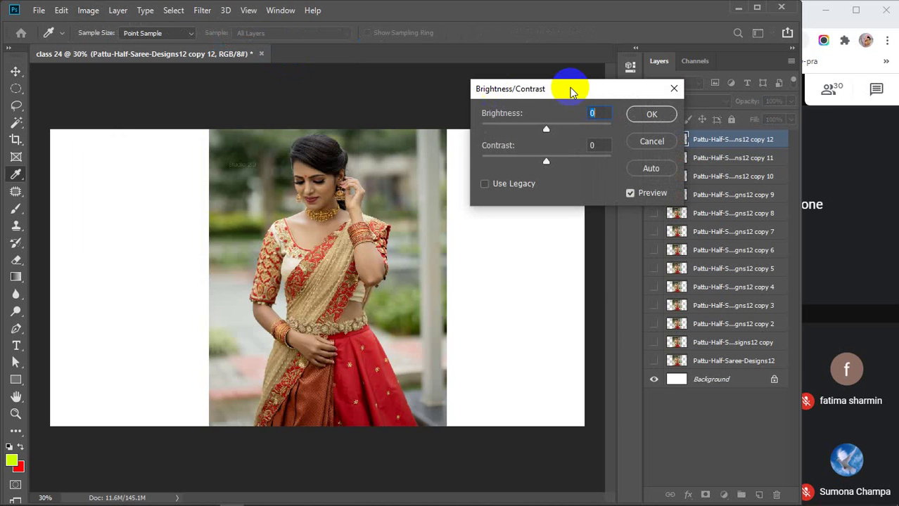
{"action": "left_click_drag", "start_coordinate": [573, 88], "coordinate": [585, 89]}
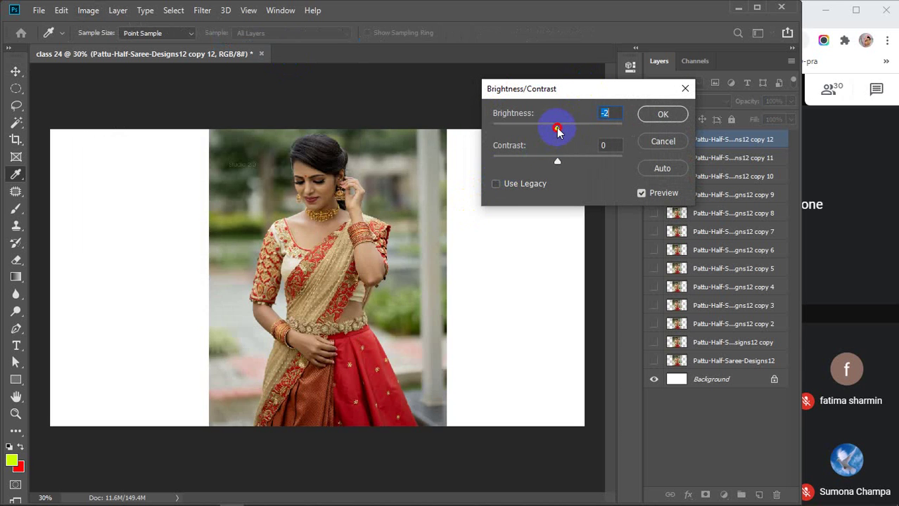
Try extreme brightness values and a contrast of -50 on the photo, and reset both to 0
{"action": "left_click_drag", "start_coordinate": [556, 131], "coordinate": [646, 119]}
{"action": "left_click_drag", "start_coordinate": [619, 119], "coordinate": [557, 128]}
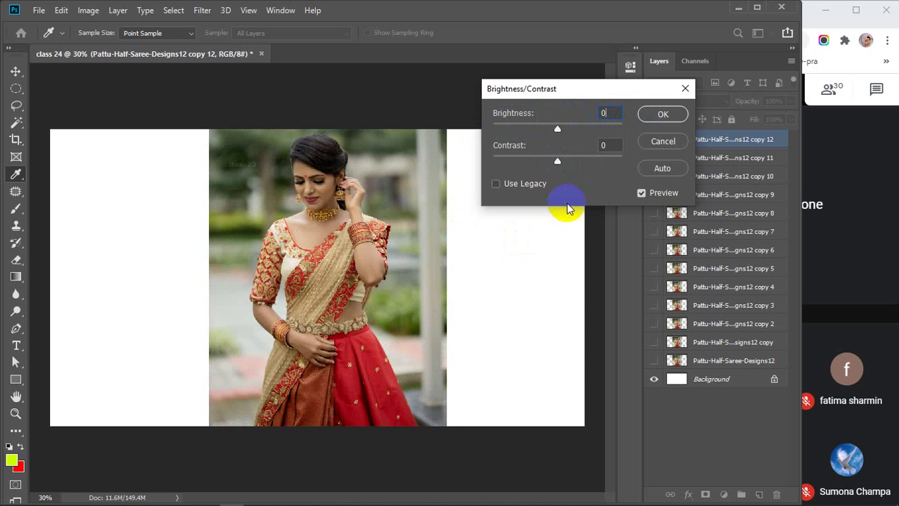
{"action": "left_click_drag", "start_coordinate": [557, 165], "coordinate": [487, 167]}
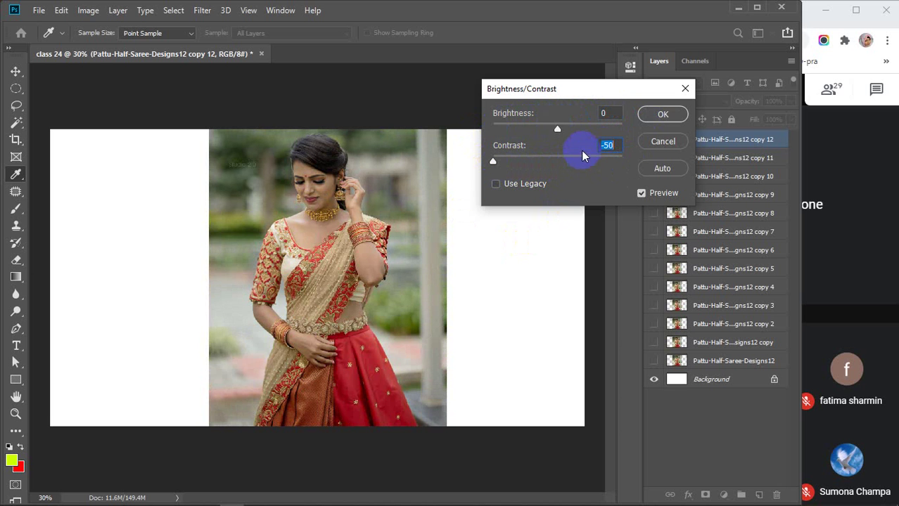
{"action": "type", "text": "0"}
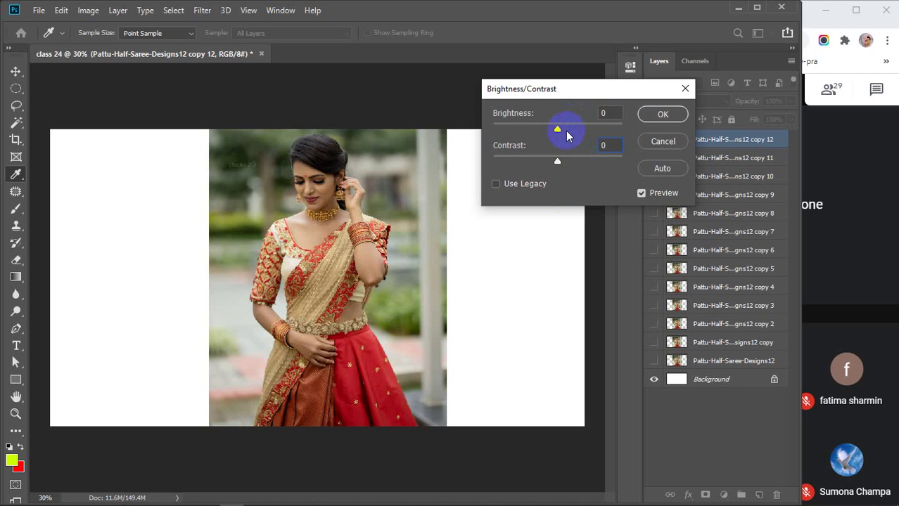
Set the brightness of the copy 12 photo to 40
{"action": "left_click_drag", "start_coordinate": [571, 130], "coordinate": [568, 126]}
{"action": "left_click", "coordinate": [612, 114]}
{"action": "key", "text": "Up"}
{"action": "key", "text": "Up"}
{"action": "key", "text": "Up"}
{"action": "key", "text": "Up"}
{"action": "key", "text": "Up"}
{"action": "key", "text": "Up"}
{"action": "key", "text": "Up"}
{"action": "key", "text": "Up"}
{"action": "key", "text": "Up"}
{"action": "key", "text": "Up"}
{"action": "key", "text": "Up"}
{"action": "key", "text": "Up"}
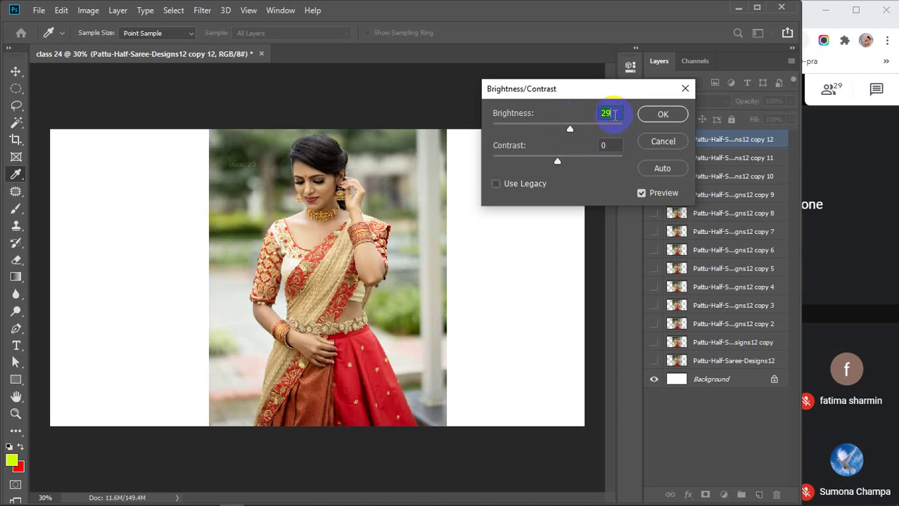
{"action": "key", "text": "Up"}
{"action": "key", "text": "Up"}
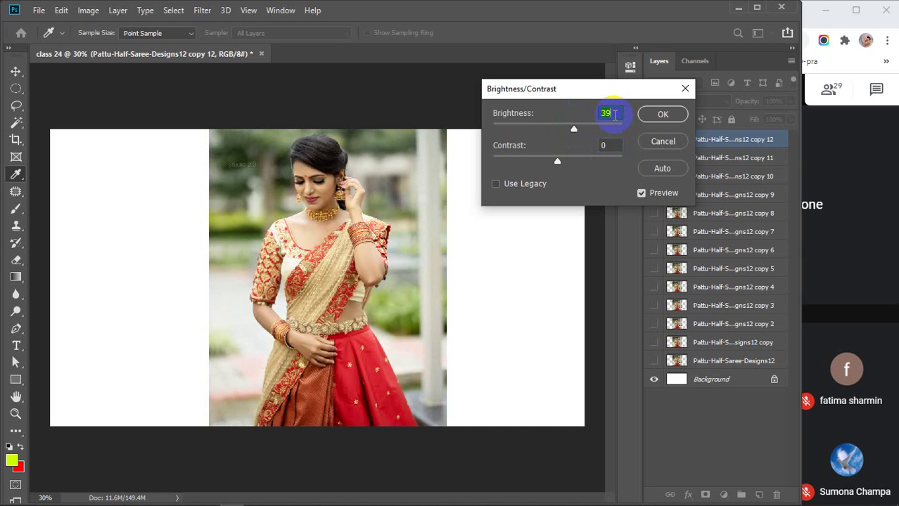
{"action": "key", "text": "Up"}
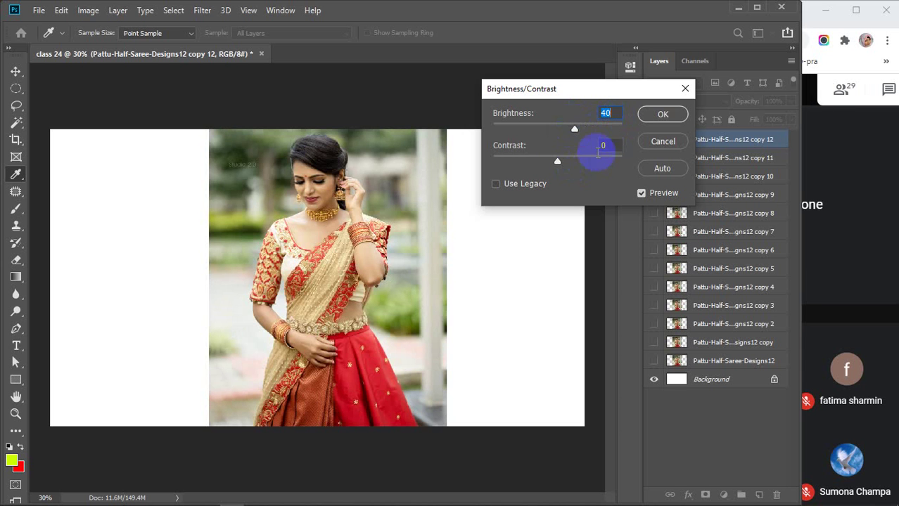
Raise the contrast of the copy 12 photo past 15 and apply the Brightness/Contrast adjustment
{"action": "left_click", "coordinate": [616, 146]}
{"action": "key", "text": "Up"}
{"action": "key", "text": "Up"}
{"action": "key", "text": "Up"}
{"action": "key", "text": "Up"}
{"action": "key", "text": "Up"}
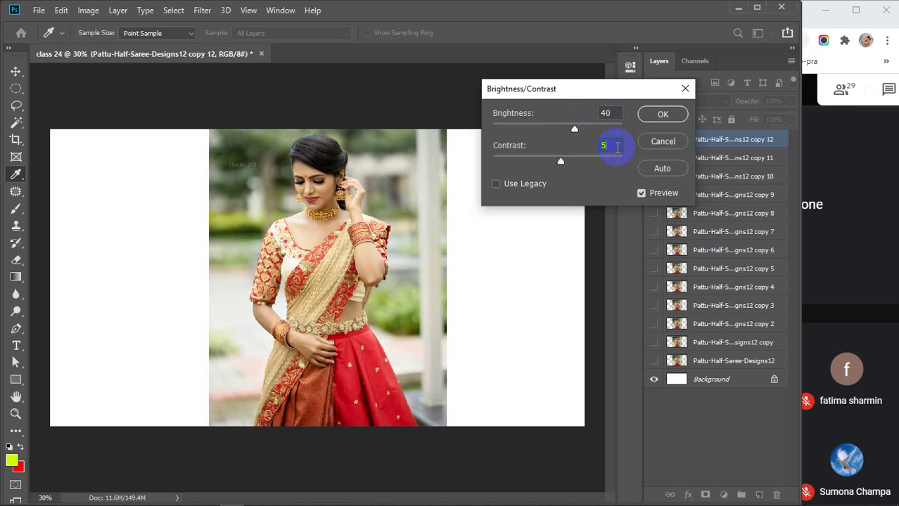
{"action": "key", "text": "Up"}
{"action": "key", "text": "Up"}
{"action": "key", "text": "Up"}
{"action": "key", "text": "Up"}
{"action": "key", "text": "Up"}
{"action": "key", "text": "Up"}
{"action": "key", "text": "Up"}
{"action": "key", "text": "Up"}
{"action": "key", "text": "Up"}
{"action": "key", "text": "Up"}
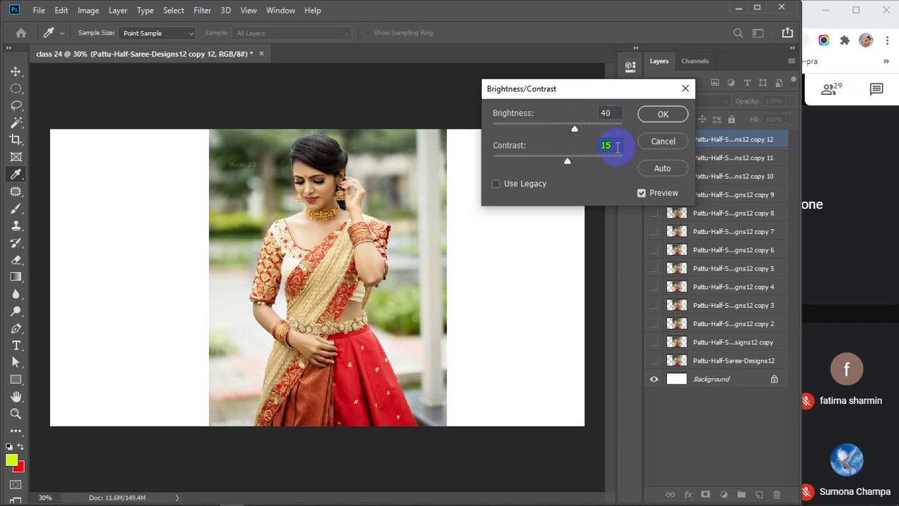
{"action": "key", "text": "Up"}
{"action": "key", "text": "Up"}
{"action": "key", "text": "Up"}
{"action": "key", "text": "Up"}
{"action": "key", "text": "Up"}
{"action": "key", "text": "Up"}
{"action": "key", "text": "Up"}
{"action": "left_click", "coordinate": [663, 114]}
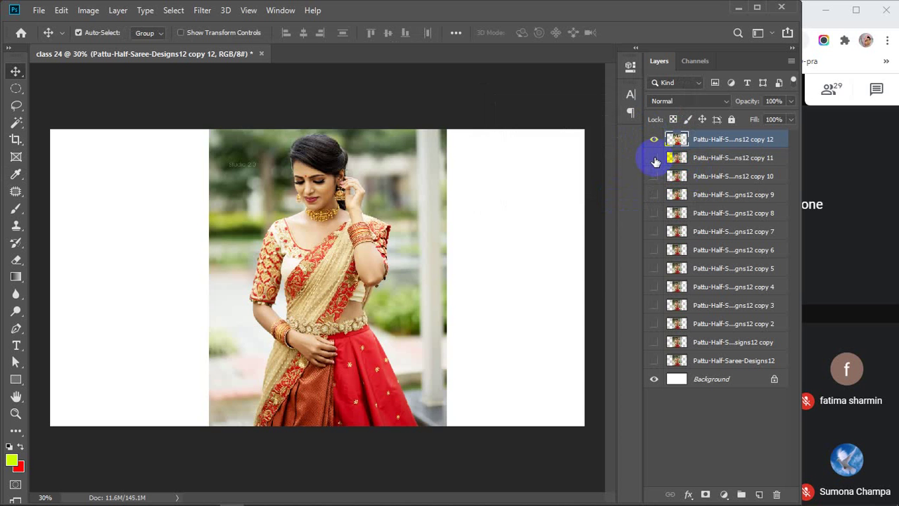
Show layer copy 11 and arrange it to the left of the brightened copy 12, toggling copy 12's visibility to compare them
{"action": "left_click", "coordinate": [654, 158]}
{"action": "left_click_drag", "start_coordinate": [307, 276], "coordinate": [431, 281]}
{"action": "left_click_drag", "start_coordinate": [297, 278], "coordinate": [207, 277]}
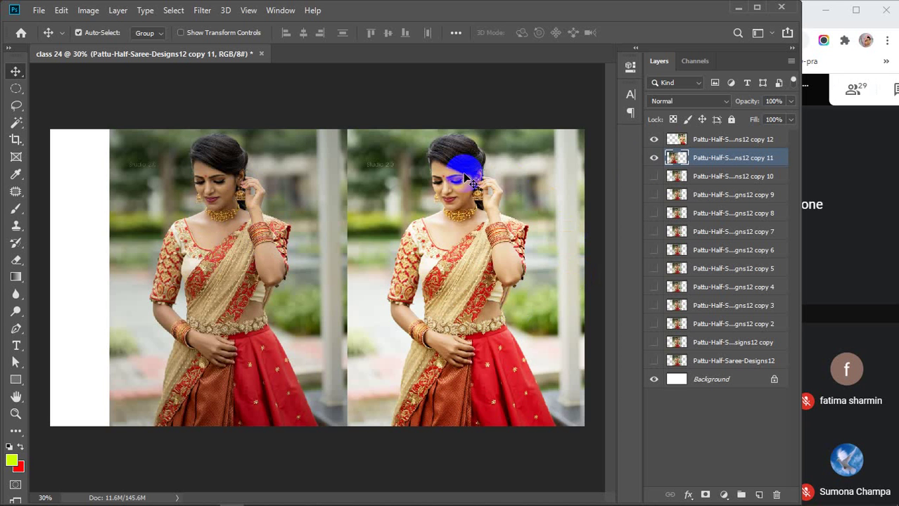
{"action": "left_click", "coordinate": [653, 139]}
{"action": "left_click", "coordinate": [654, 140]}
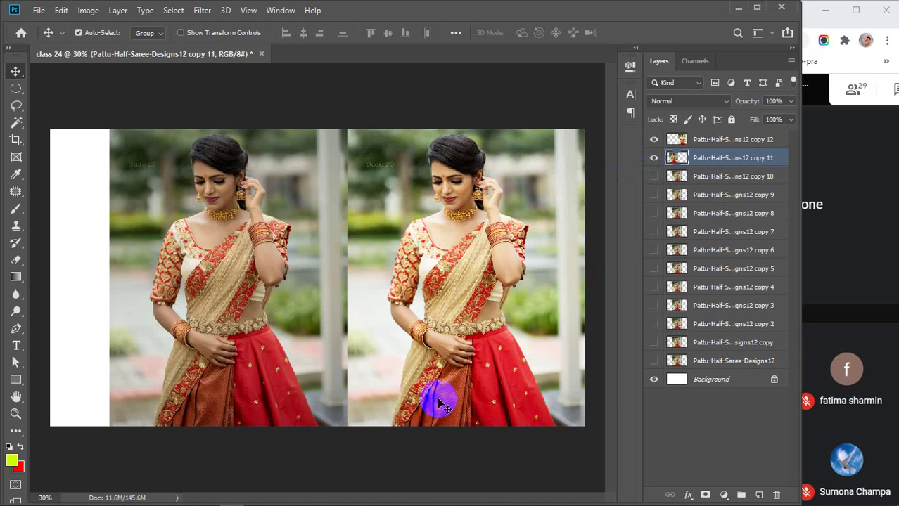
{"action": "left_click", "coordinate": [87, 11]}
{"action": "mouse_move", "coordinate": [105, 46]}
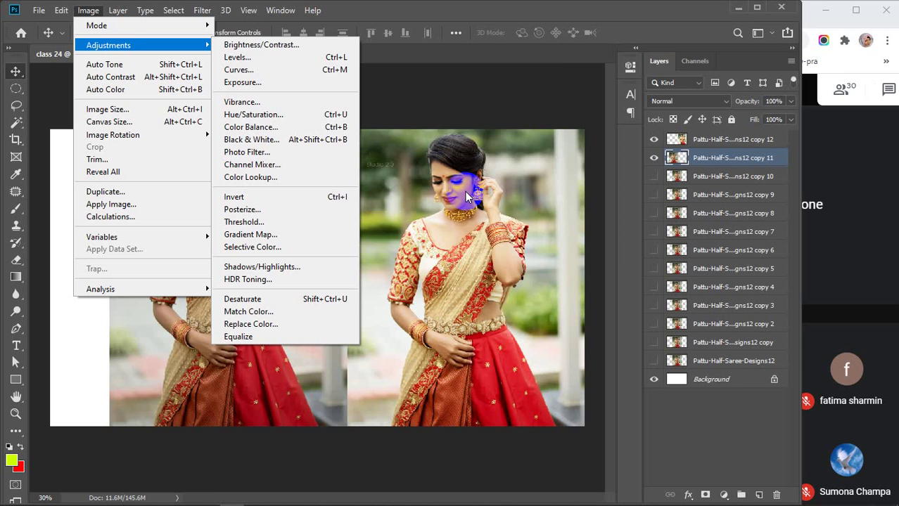
{"action": "left_click", "coordinate": [465, 194]}
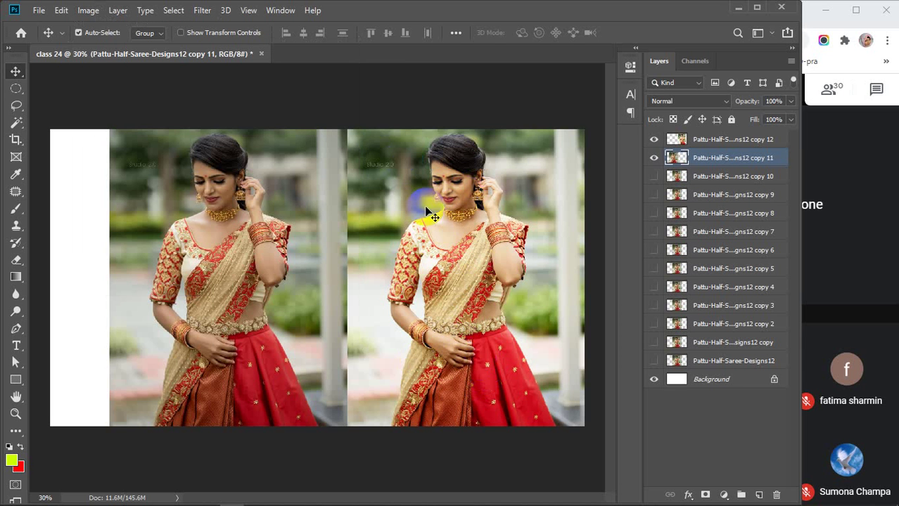
{"action": "left_click", "coordinate": [89, 9]}
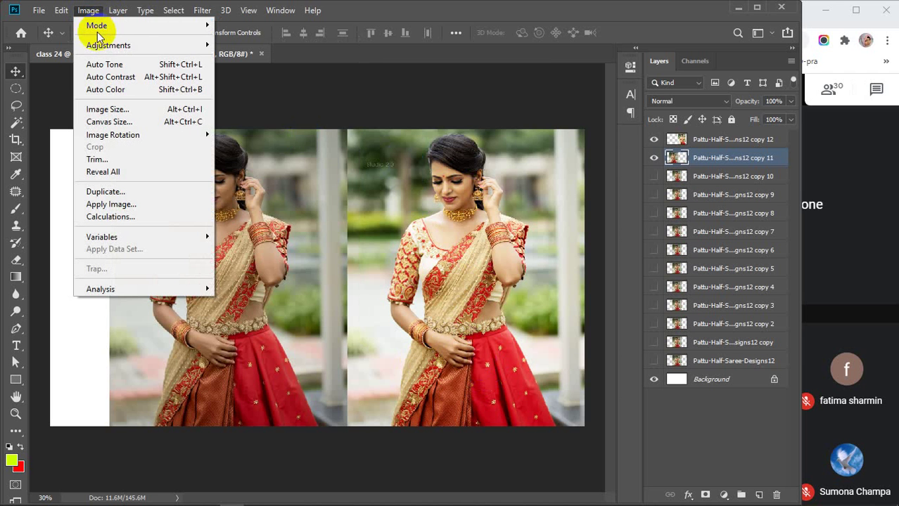
{"action": "mouse_move", "coordinate": [95, 45]}
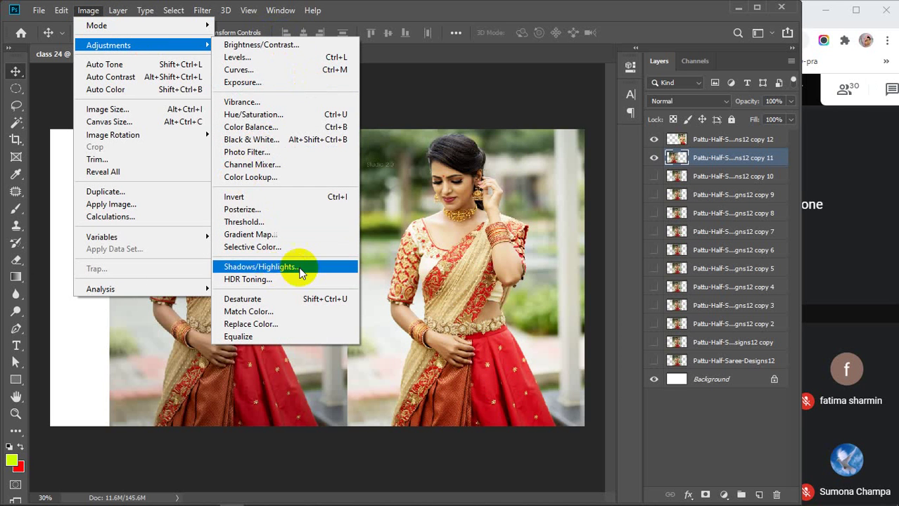
Rename the layer copy 12 as "brig & cont"
{"action": "left_click", "coordinate": [448, 245]}
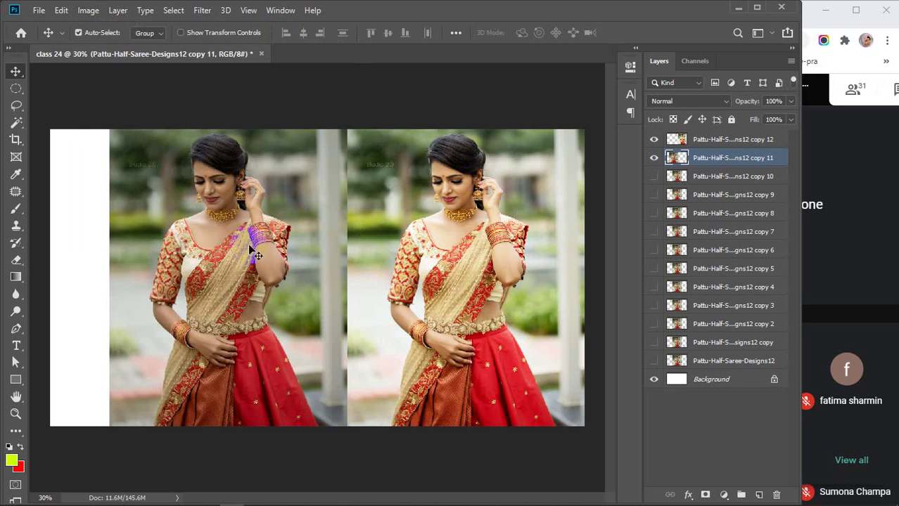
{"action": "double_click", "coordinate": [717, 139]}
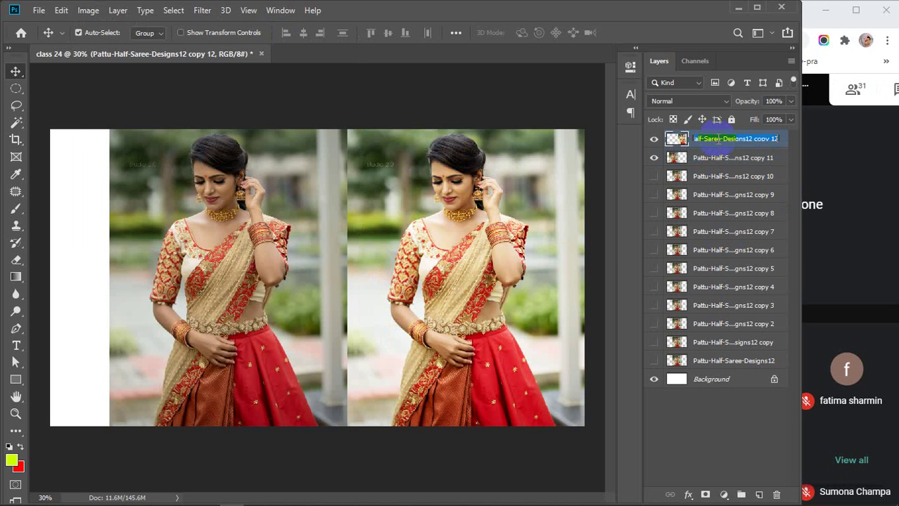
{"action": "type", "text": "bri"}
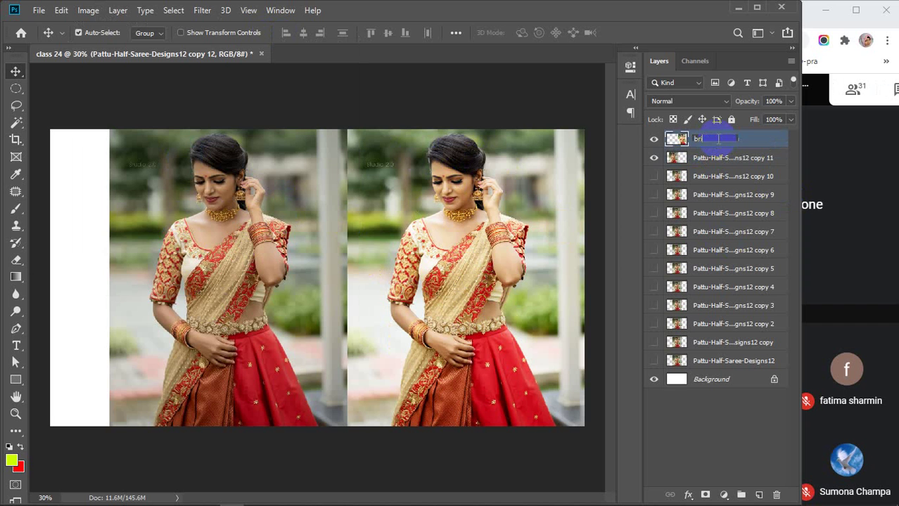
{"action": "type", "text": "g & cont"}
{"action": "key", "text": "Return"}
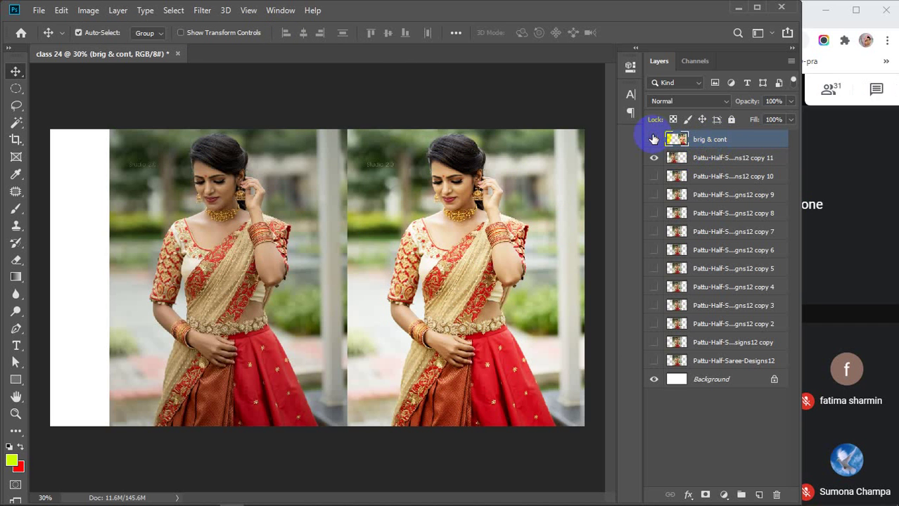
Hide the "brig & cont" layer and select layer copy 11
{"action": "left_click", "coordinate": [653, 139]}
{"action": "left_click", "coordinate": [704, 160]}
{"action": "left_click", "coordinate": [241, 282]}
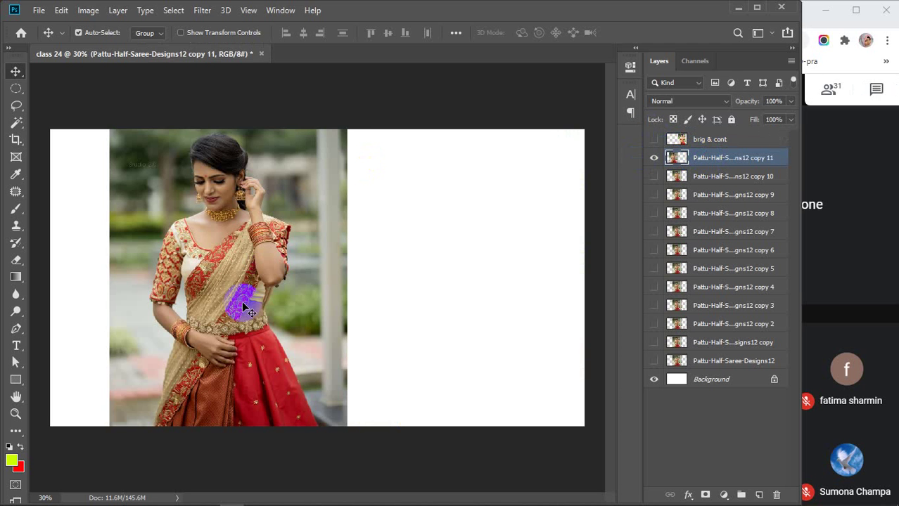
{"action": "scroll", "coordinate": [233, 277], "scroll_direction": "up", "scroll_amount": 1}
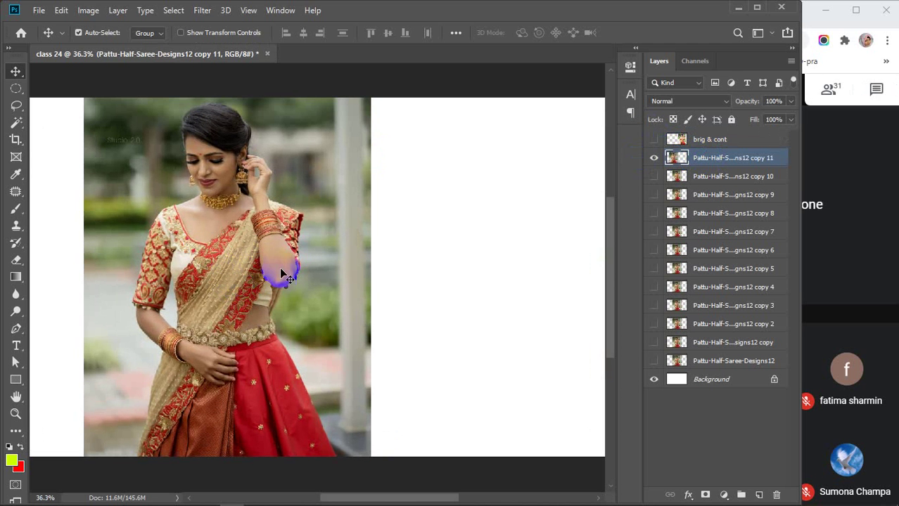
Try the Levels presets Increase Contrast 1, Lighten Shadows and Midtones Brighter on layer copy 11, and return to Default
{"action": "left_click", "coordinate": [89, 10]}
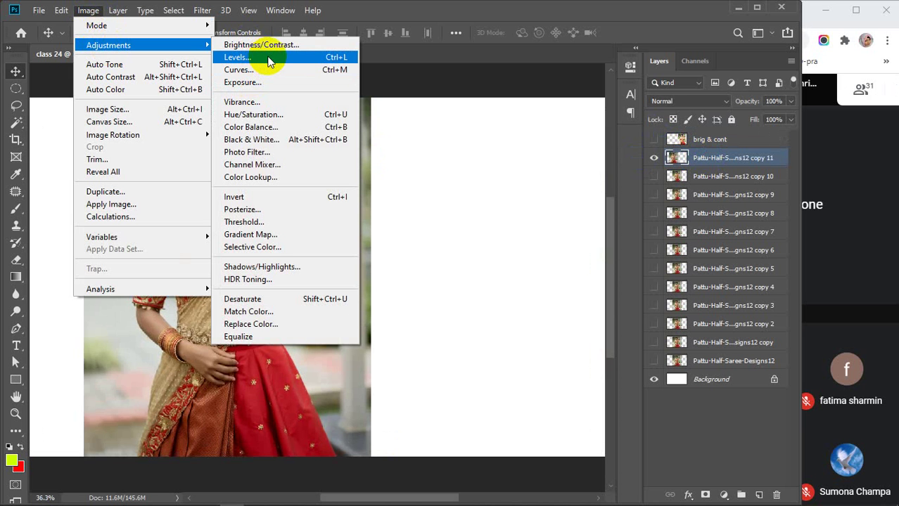
{"action": "left_click", "coordinate": [268, 60]}
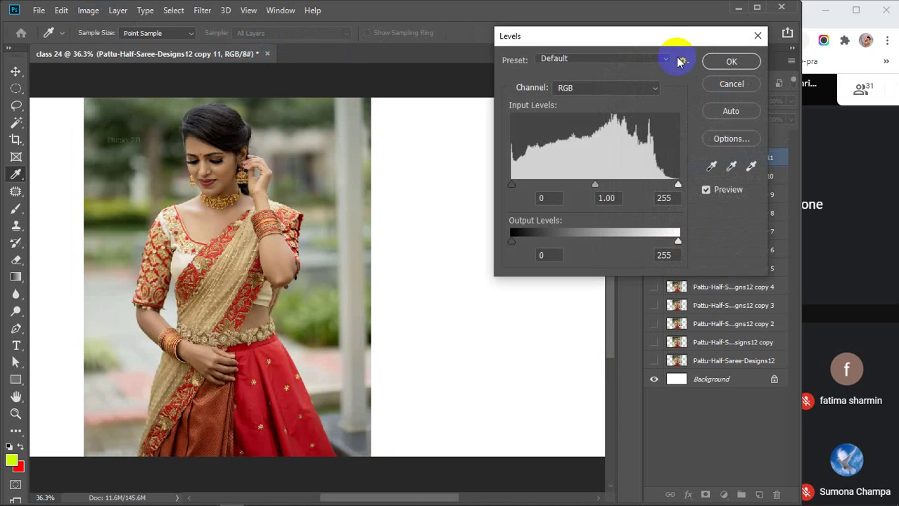
{"action": "left_click_drag", "start_coordinate": [661, 35], "coordinate": [568, 40]}
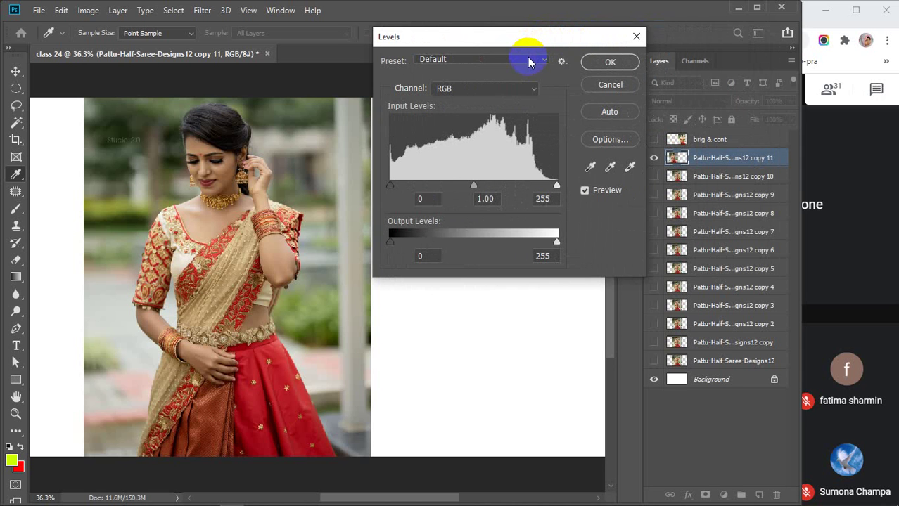
{"action": "left_click", "coordinate": [529, 61]}
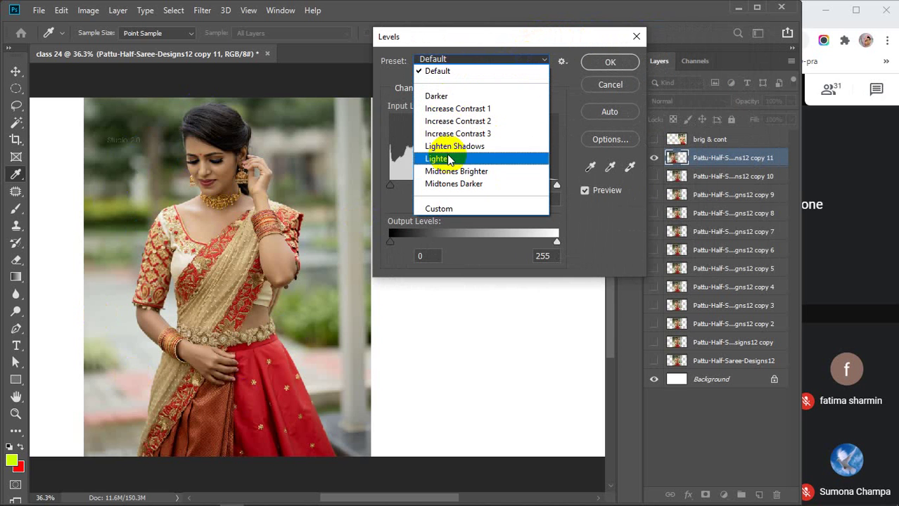
{"action": "left_click", "coordinate": [465, 110]}
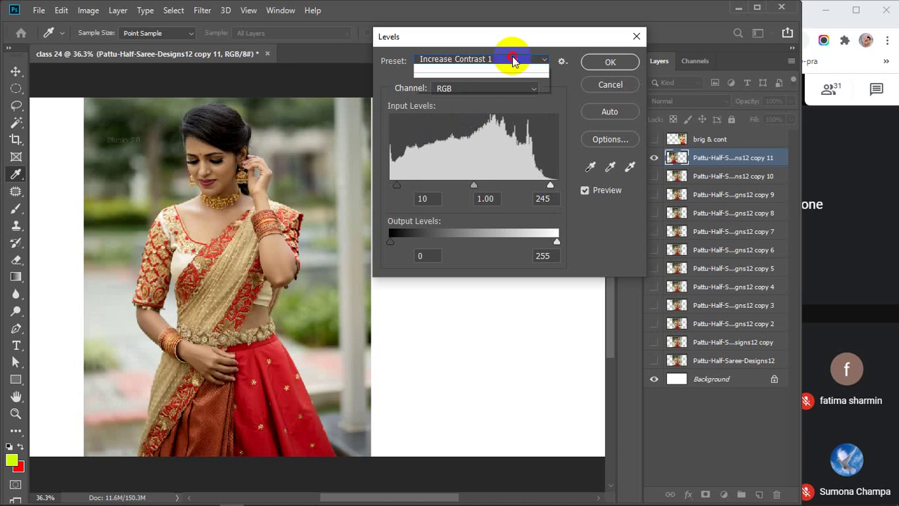
{"action": "left_click", "coordinate": [511, 61]}
{"action": "left_click", "coordinate": [467, 147]}
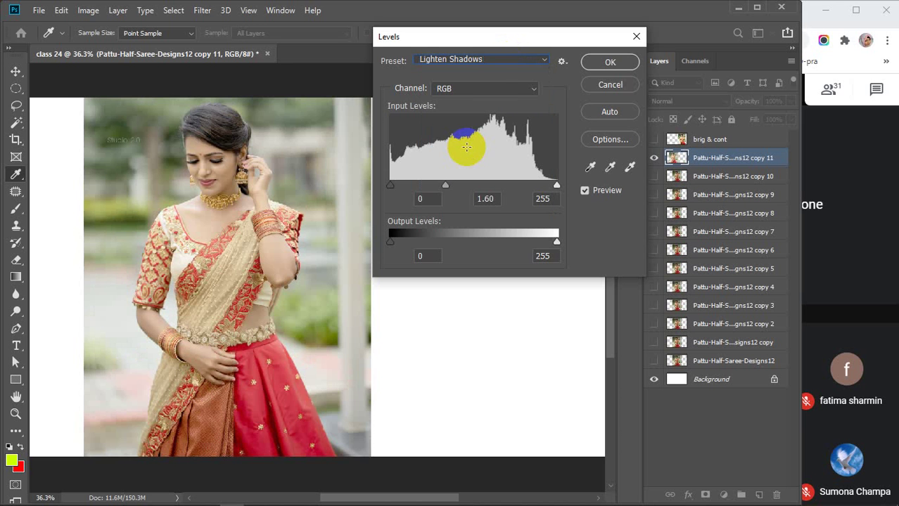
{"action": "left_click", "coordinate": [497, 62]}
{"action": "left_click", "coordinate": [466, 173]}
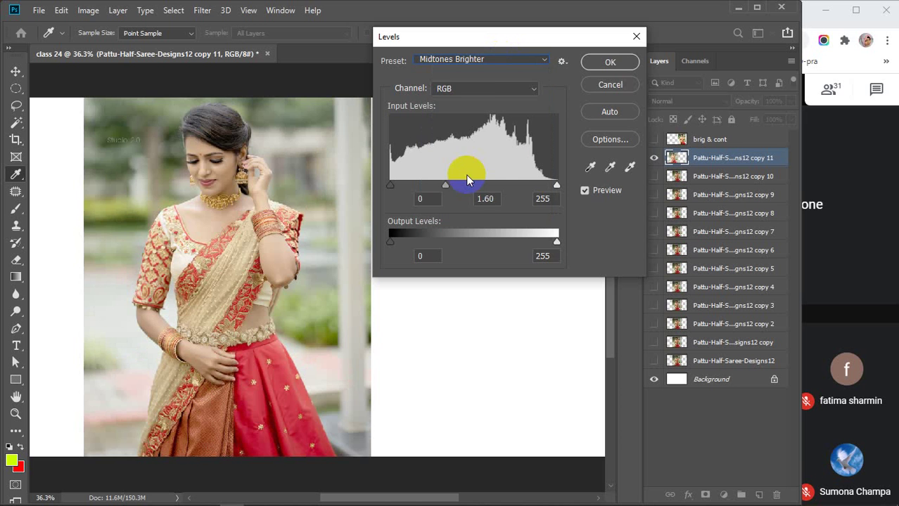
{"action": "left_click", "coordinate": [490, 60]}
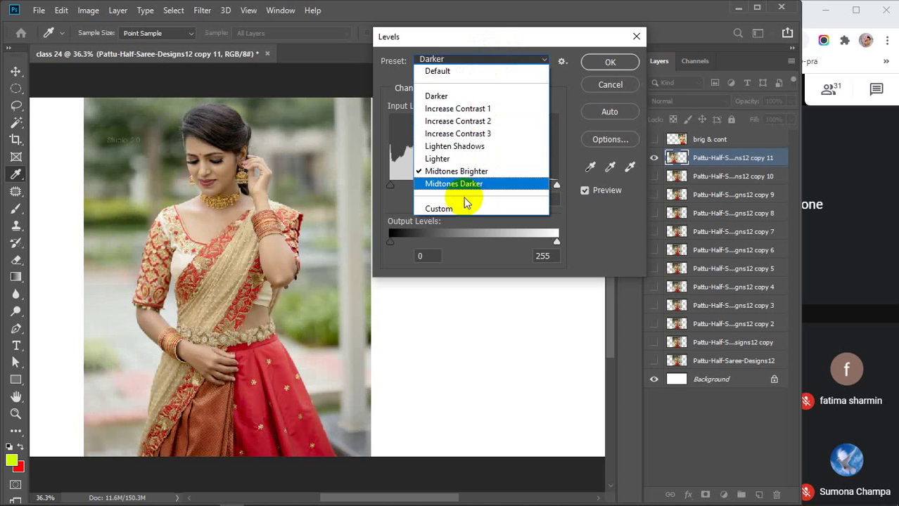
{"action": "left_click", "coordinate": [461, 71]}
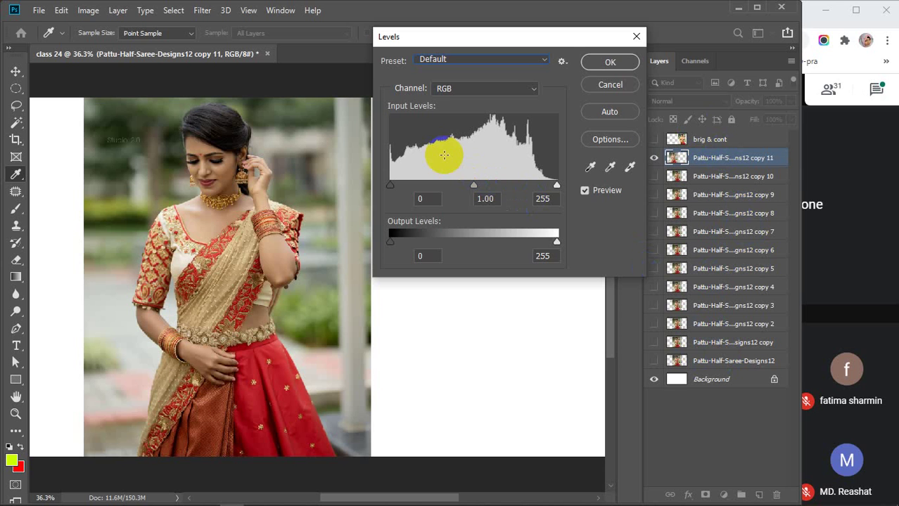
Cancel the Levels adjustment on layer copy 11 without applying any change
{"action": "left_click", "coordinate": [389, 185]}
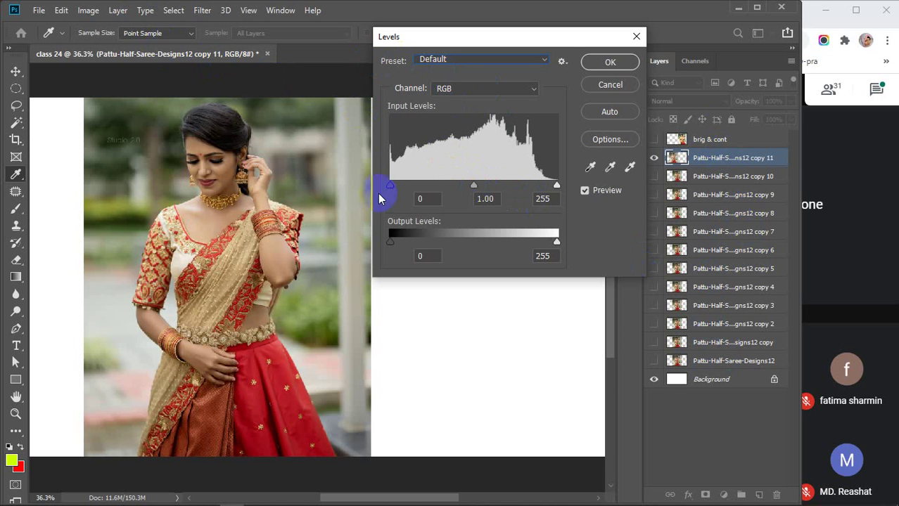
{"action": "left_click", "coordinate": [486, 203]}
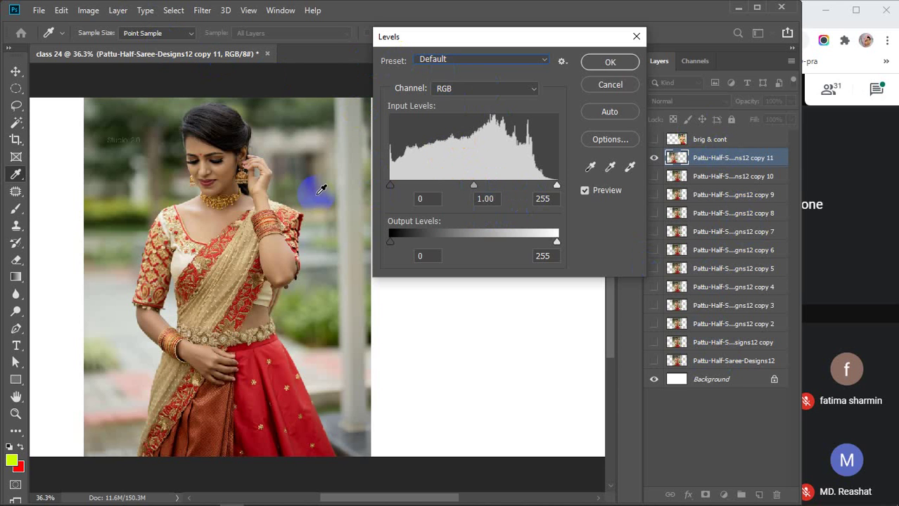
{"action": "left_click", "coordinate": [250, 179]}
{"action": "left_click", "coordinate": [234, 144]}
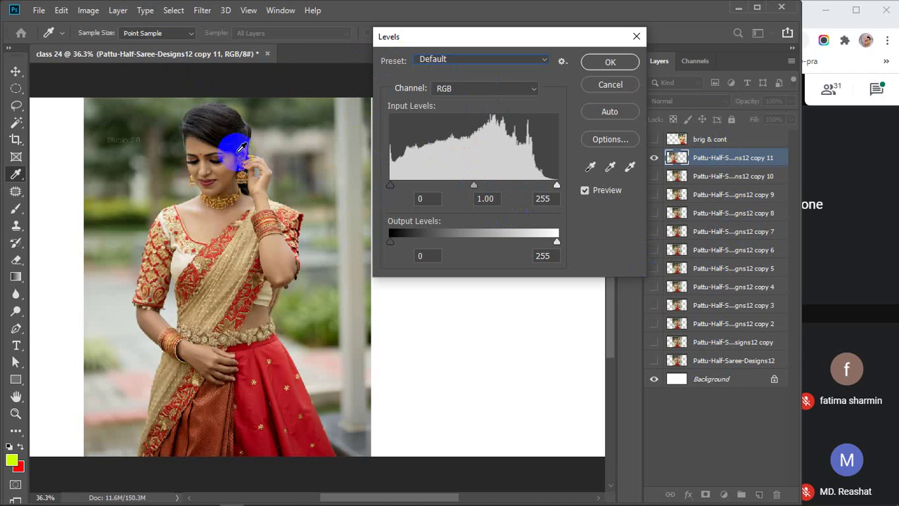
{"action": "left_click", "coordinate": [609, 84]}
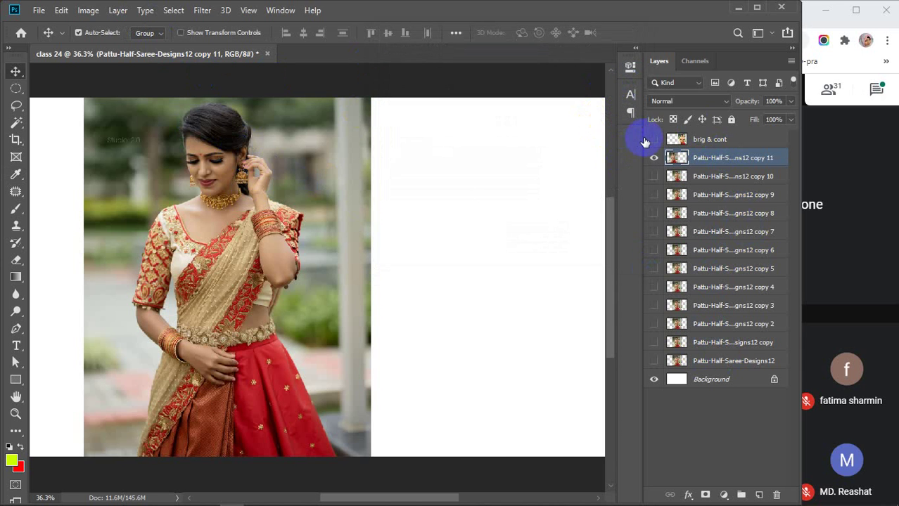
Show the "brig & cont" layer to compare it with the copy 11 photo, and hide it again
{"action": "left_click", "coordinate": [654, 139]}
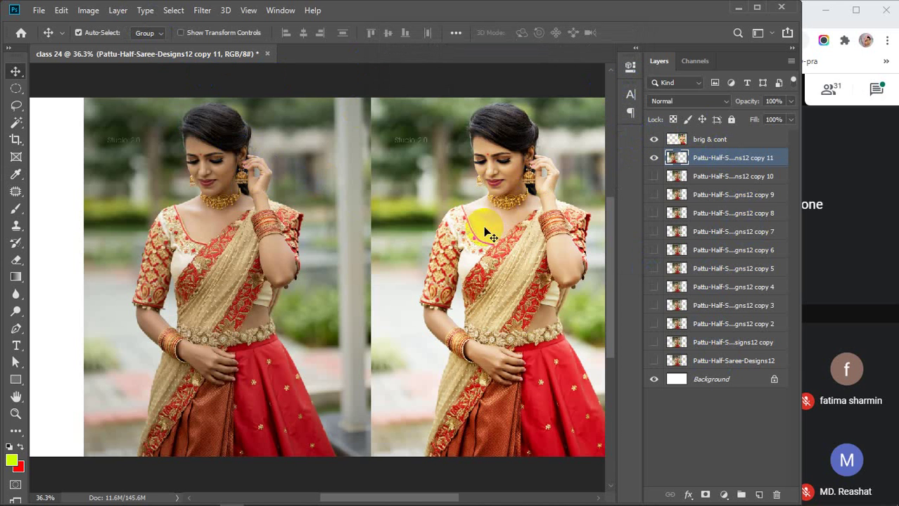
{"action": "left_click_drag", "start_coordinate": [450, 234], "coordinate": [407, 221]}
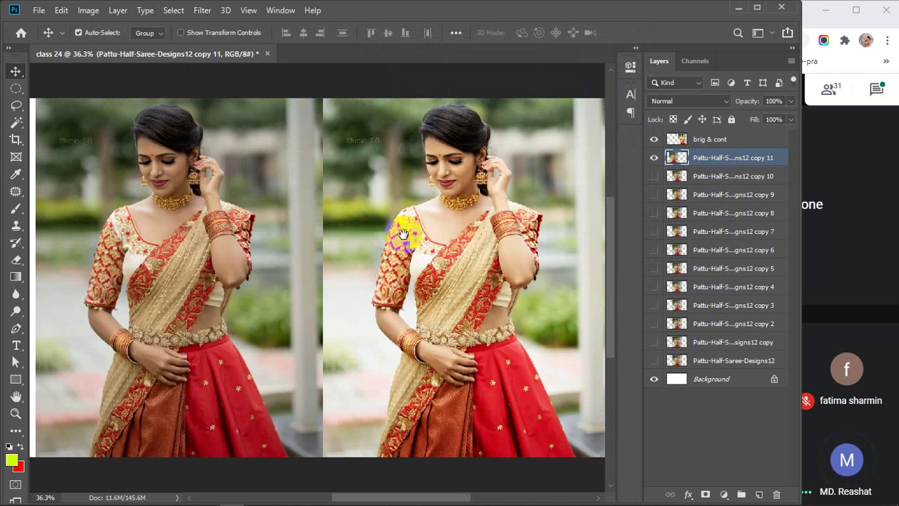
{"action": "left_click", "coordinate": [461, 253]}
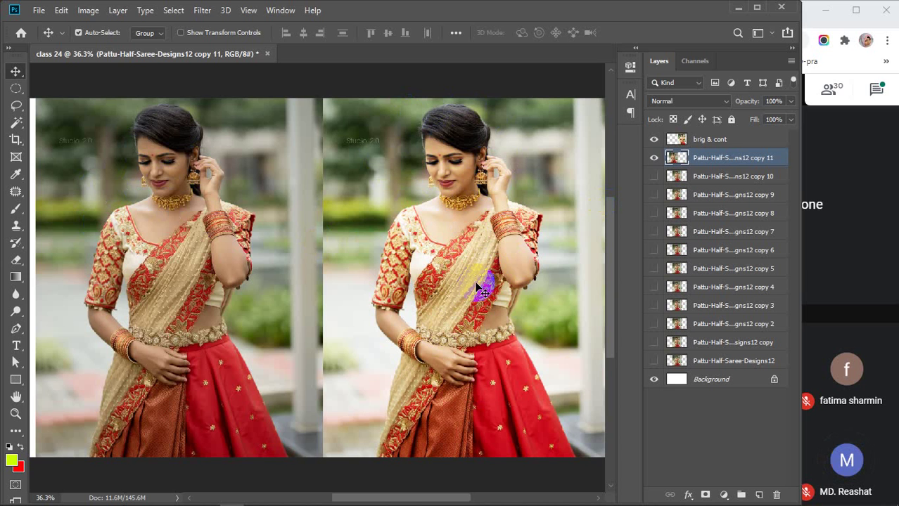
{"action": "left_click", "coordinate": [653, 140]}
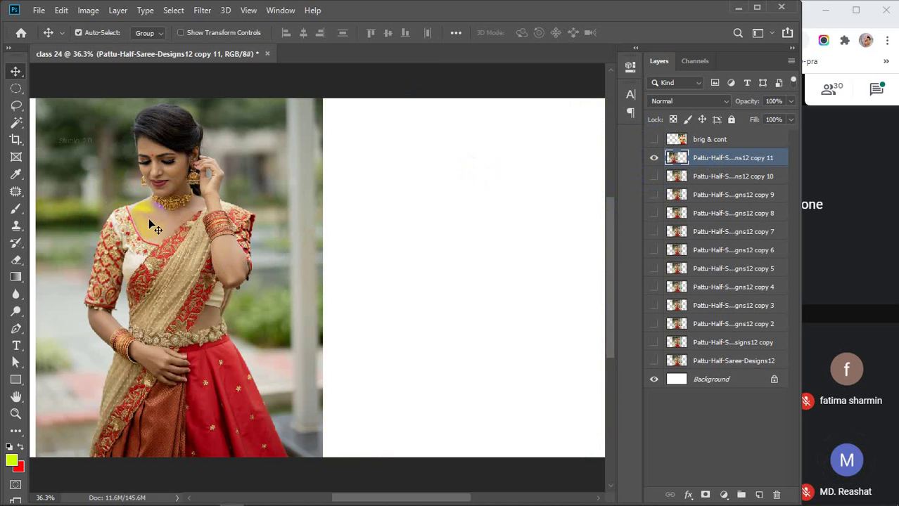
Start a Levels adjustment on layer copy 11 with the Default preset
{"action": "left_click_drag", "start_coordinate": [176, 226], "coordinate": [186, 201]}
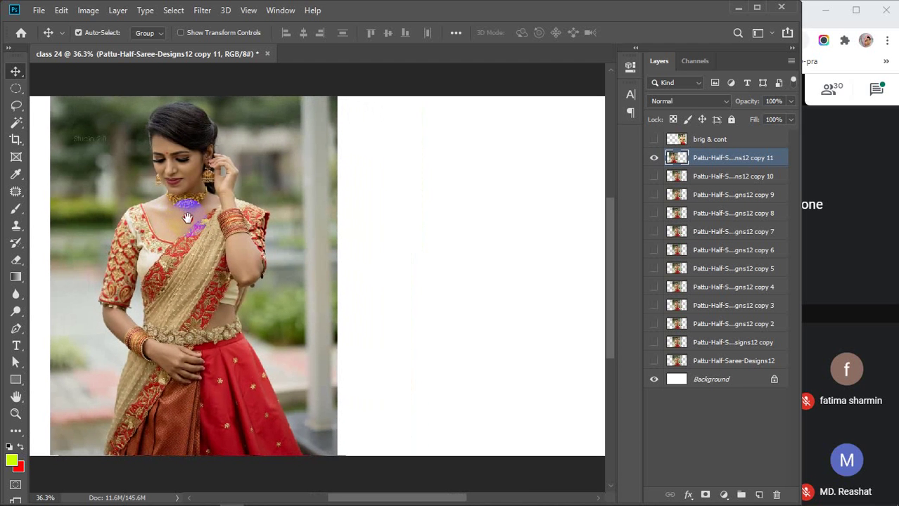
{"action": "left_click", "coordinate": [85, 11]}
{"action": "mouse_move", "coordinate": [91, 44]}
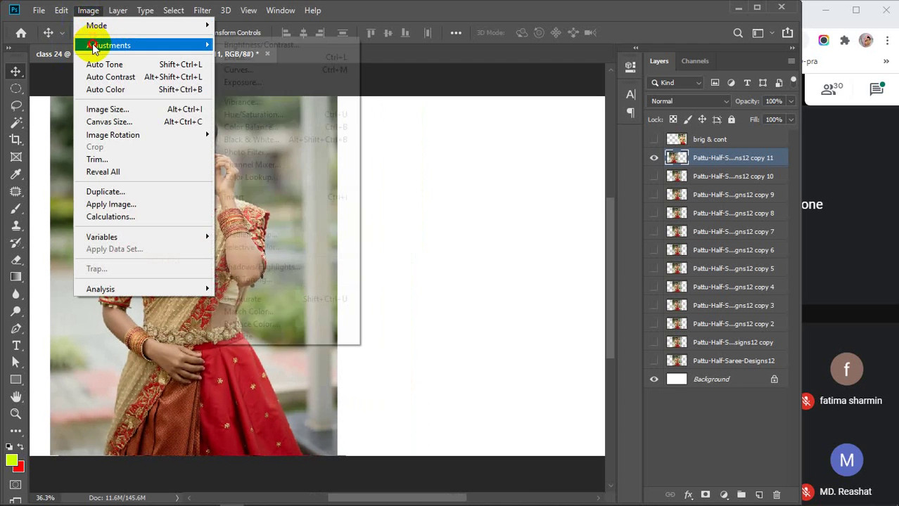
{"action": "left_click", "coordinate": [258, 58]}
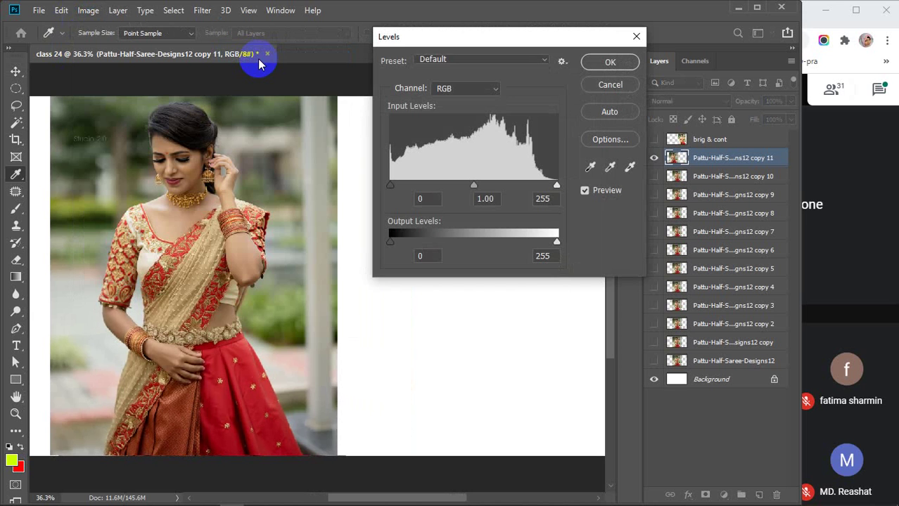
{"action": "left_click", "coordinate": [493, 59]}
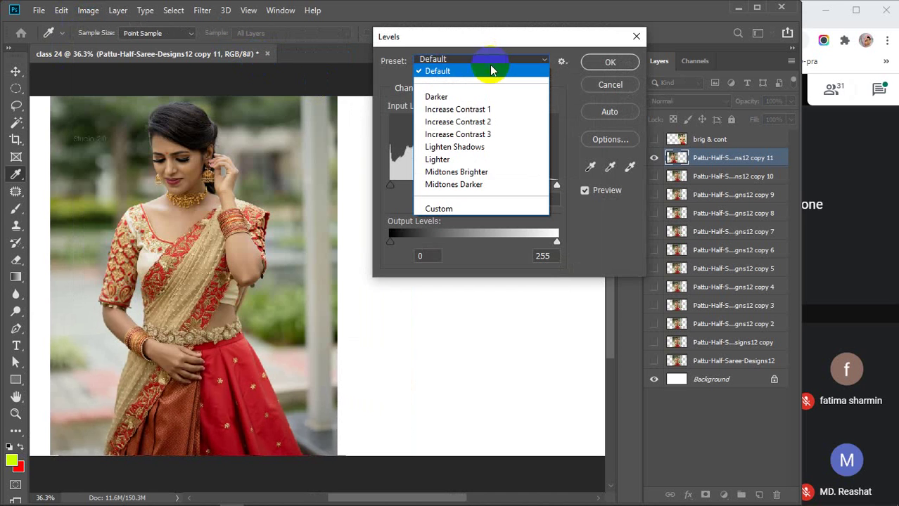
{"action": "left_click", "coordinate": [462, 70]}
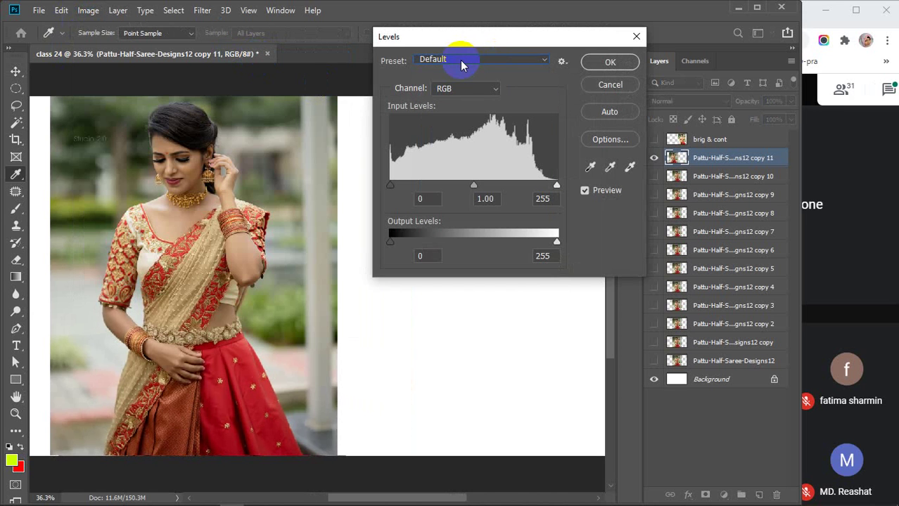
Examine the RGB, Red, Green and Blue channel options of the Levels adjustment, keeping RGB
{"action": "left_click", "coordinate": [486, 88]}
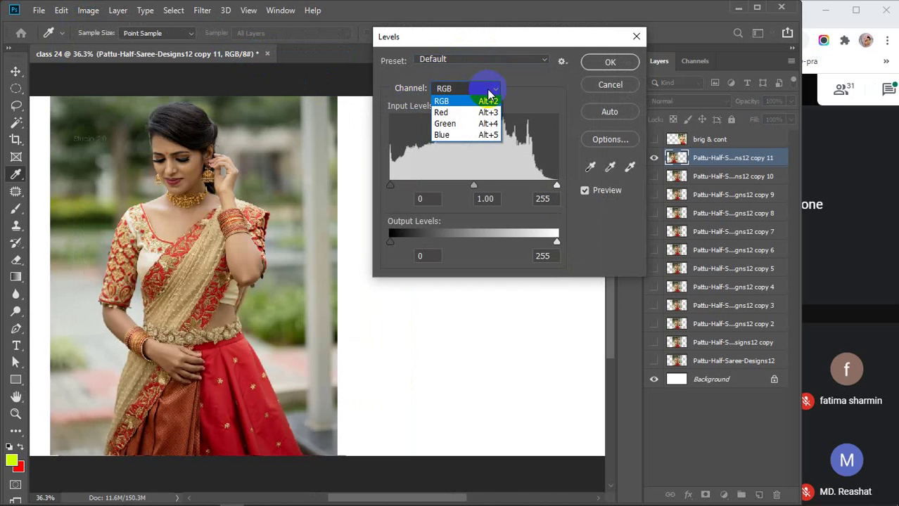
{"action": "left_click", "coordinate": [478, 89]}
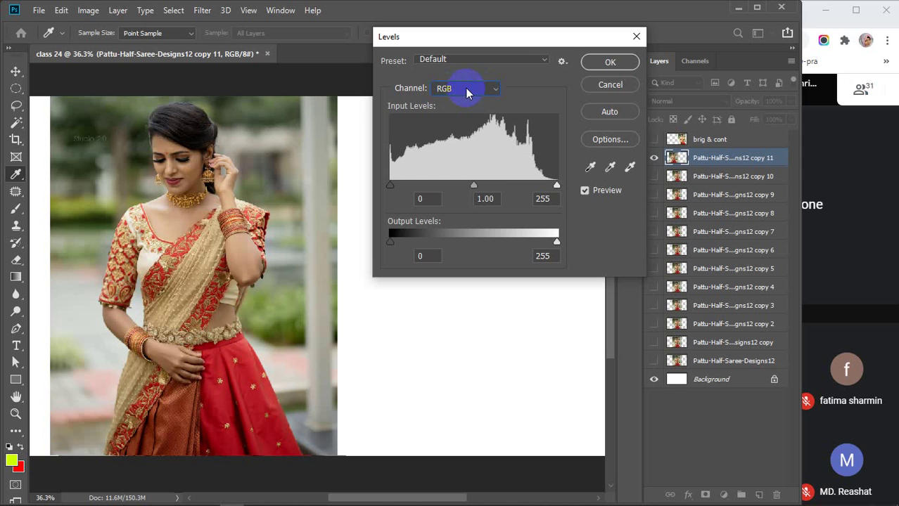
{"action": "left_click", "coordinate": [464, 89]}
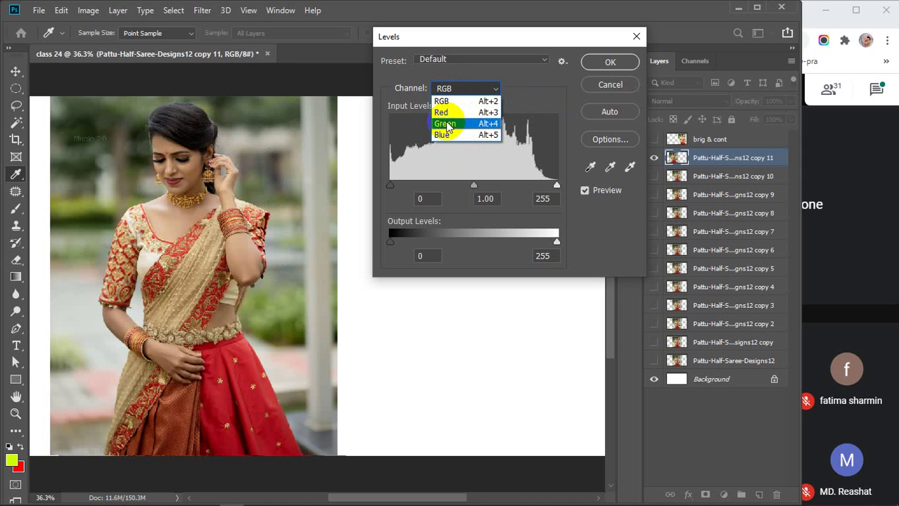
{"action": "left_click", "coordinate": [465, 87]}
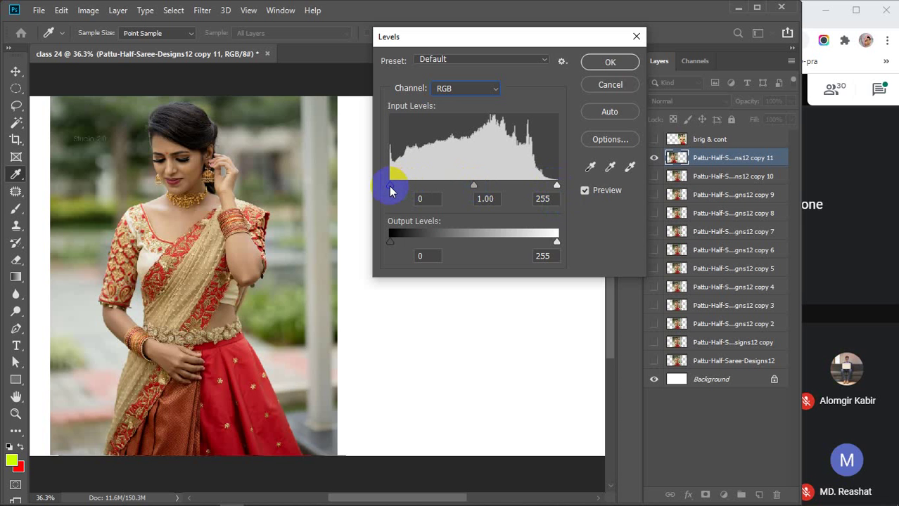
Try out the shadow and highlight sliders of the RGB input and output levels, returning them to 0 and 255
{"action": "mouse_move", "coordinate": [391, 190]}
{"action": "left_mouse_down"}
{"action": "mouse_move", "coordinate": [511, 191]}
{"action": "mouse_move", "coordinate": [379, 179]}
{"action": "left_mouse_up"}
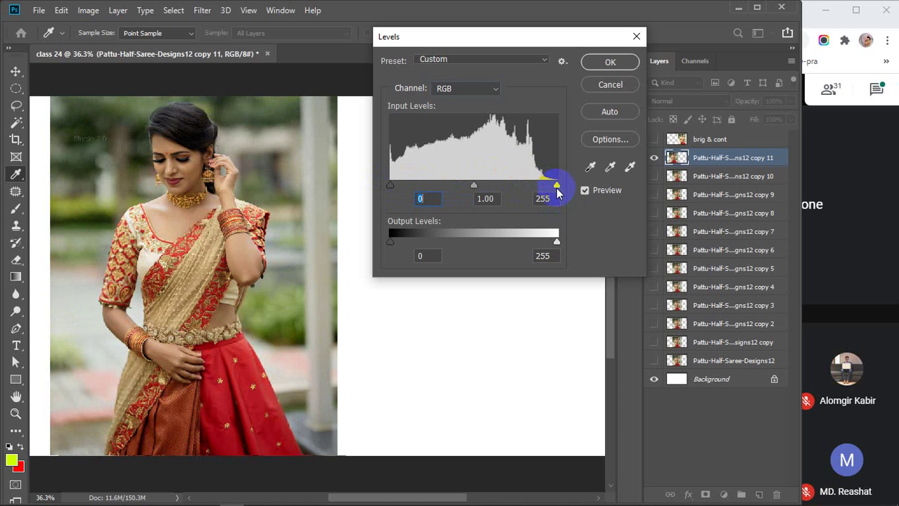
{"action": "mouse_move", "coordinate": [555, 186]}
{"action": "left_mouse_down"}
{"action": "mouse_move", "coordinate": [442, 198]}
{"action": "mouse_move", "coordinate": [568, 187]}
{"action": "left_mouse_up"}
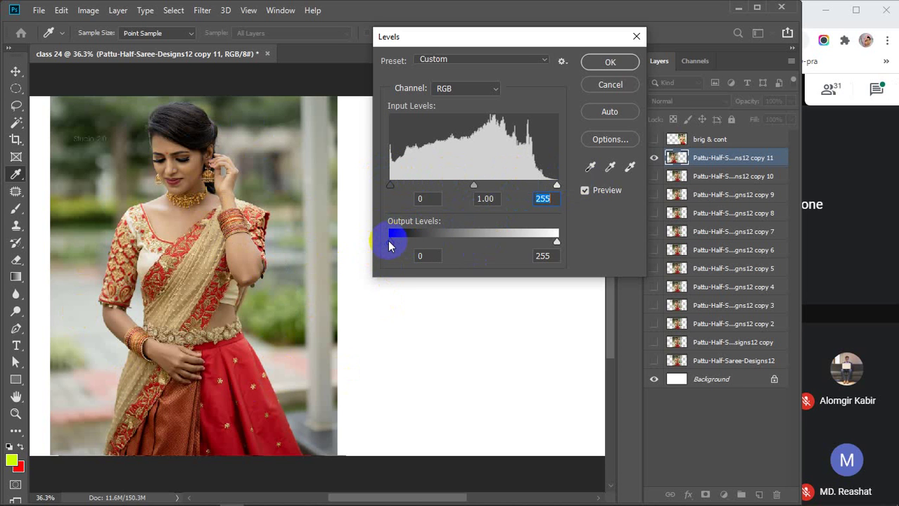
{"action": "left_click_drag", "start_coordinate": [392, 245], "coordinate": [367, 243]}
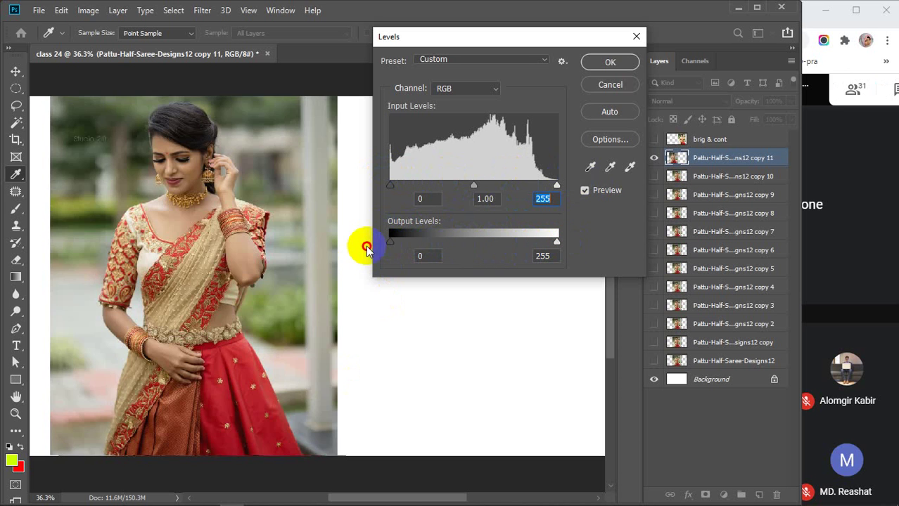
{"action": "mouse_move", "coordinate": [559, 242]}
{"action": "left_mouse_down"}
{"action": "mouse_move", "coordinate": [389, 242]}
{"action": "mouse_move", "coordinate": [562, 245]}
{"action": "left_mouse_up"}
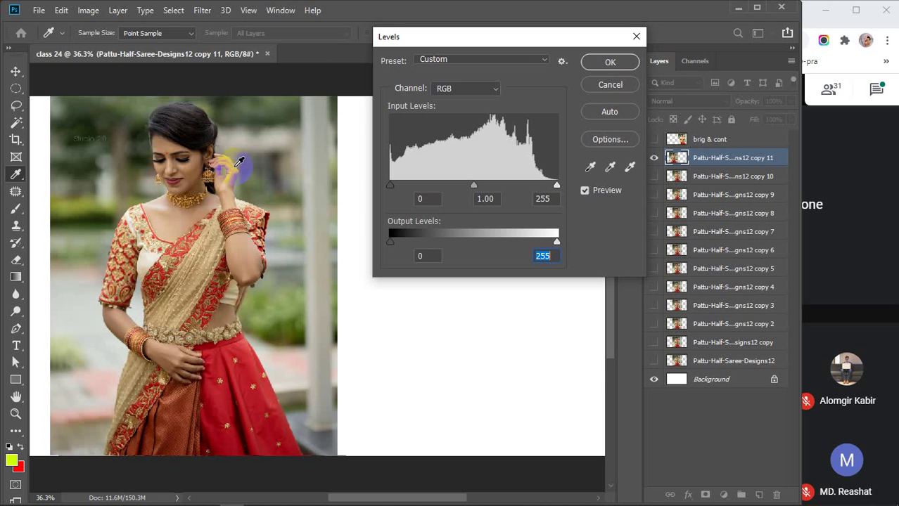
Set the RGB highlight input level to 190 in the Levels adjustment of layer copy 11
{"action": "left_click", "coordinate": [557, 187]}
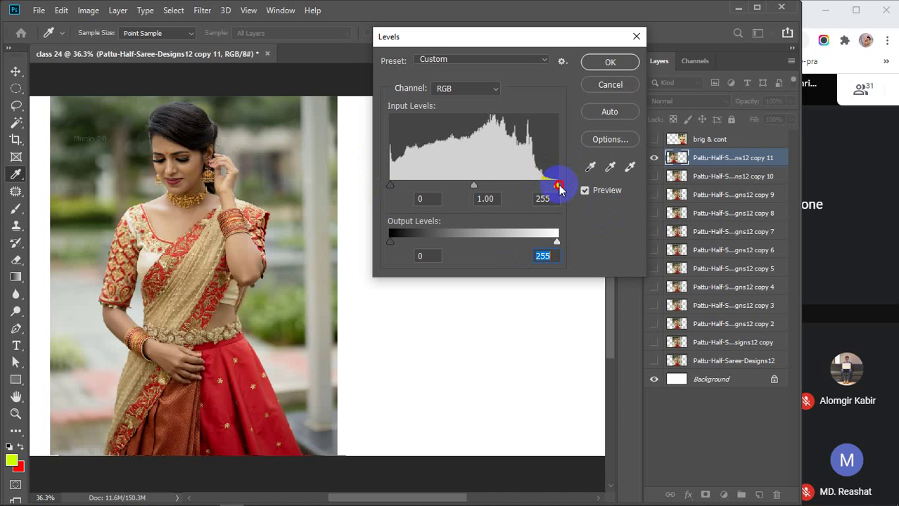
{"action": "left_click_drag", "start_coordinate": [559, 188], "coordinate": [508, 187]}
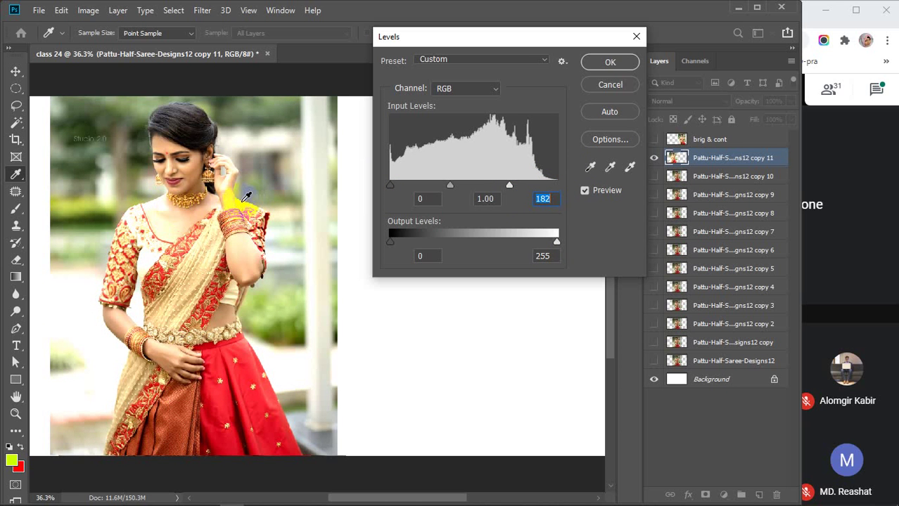
{"action": "left_click", "coordinate": [187, 198]}
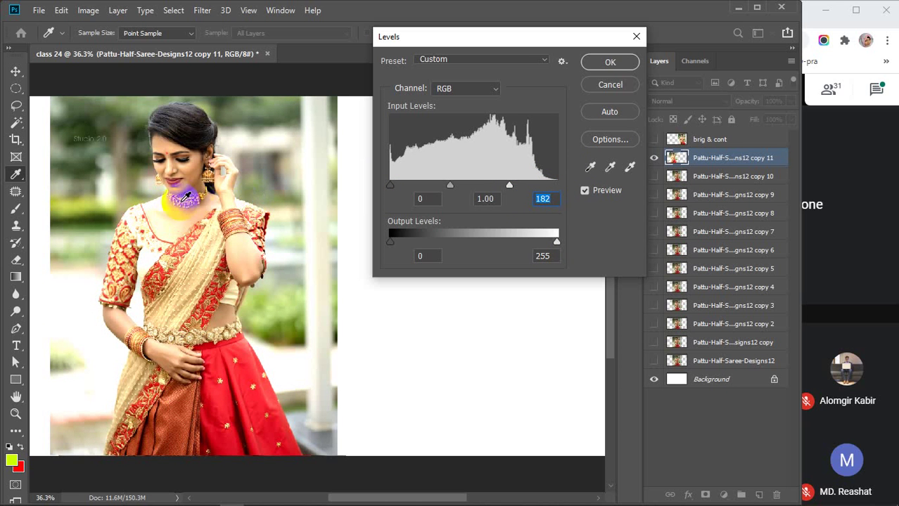
{"action": "left_click", "coordinate": [556, 199]}
{"action": "key", "text": "Up"}
{"action": "key", "text": "Up"}
{"action": "key", "text": "Up"}
{"action": "key", "text": "Up"}
{"action": "key", "text": "Up"}
{"action": "key", "text": "Up"}
{"action": "key", "text": "Up"}
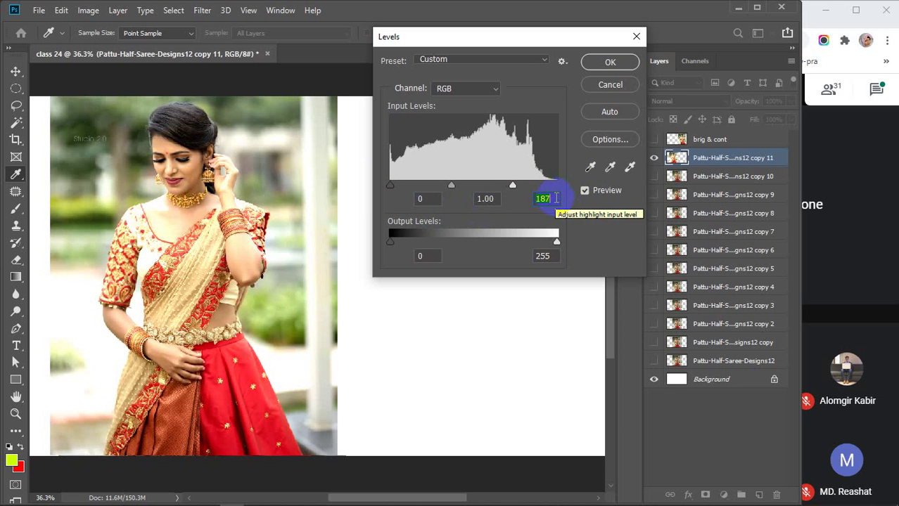
{"action": "key", "text": "Up"}
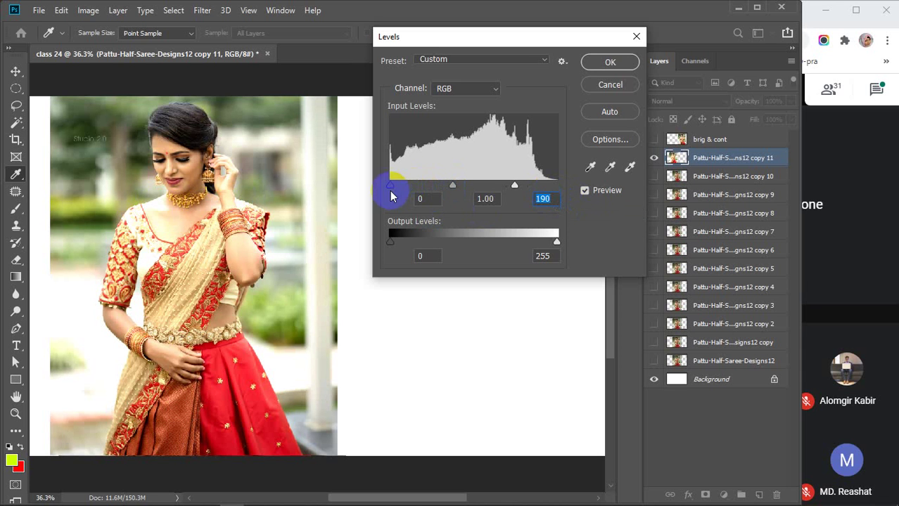
Raise the RGB shadow input level to 5
{"action": "left_click", "coordinate": [425, 200]}
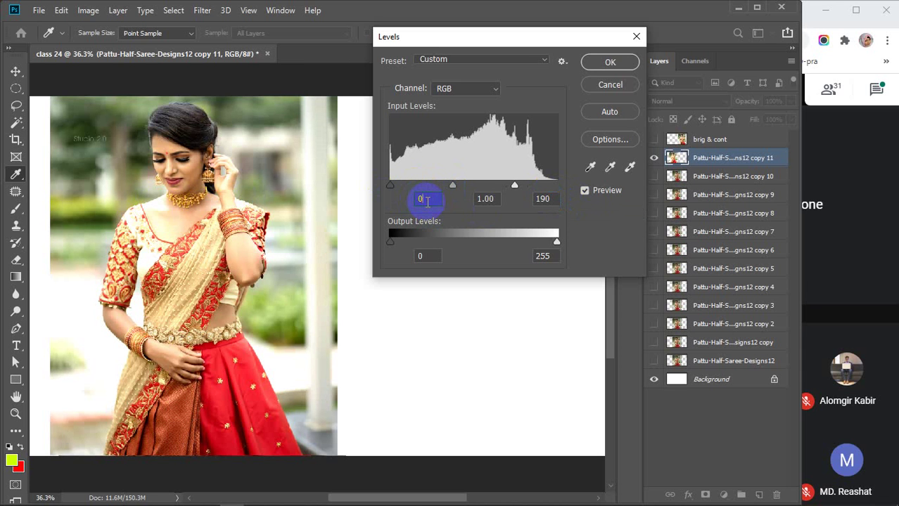
{"action": "key", "text": "Up"}
{"action": "key", "text": "Up"}
{"action": "key", "text": "Up"}
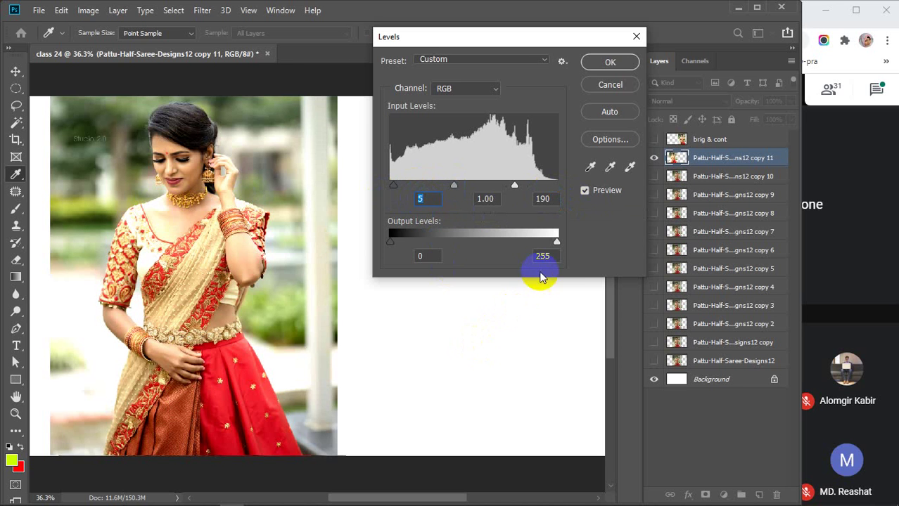
Lower the RGB highlight output level to 245
{"action": "left_click", "coordinate": [552, 256]}
{"action": "key", "text": "Down"}
{"action": "key", "text": "Down"}
{"action": "key", "text": "Down"}
{"action": "key", "text": "Down"}
{"action": "key", "text": "Down"}
{"action": "key", "text": "Down"}
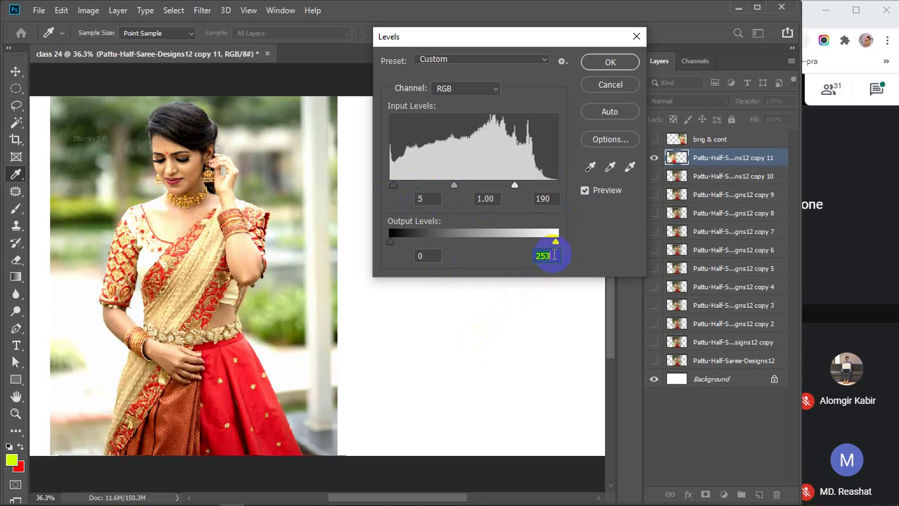
{"action": "key", "text": "Down"}
{"action": "key", "text": "Down"}
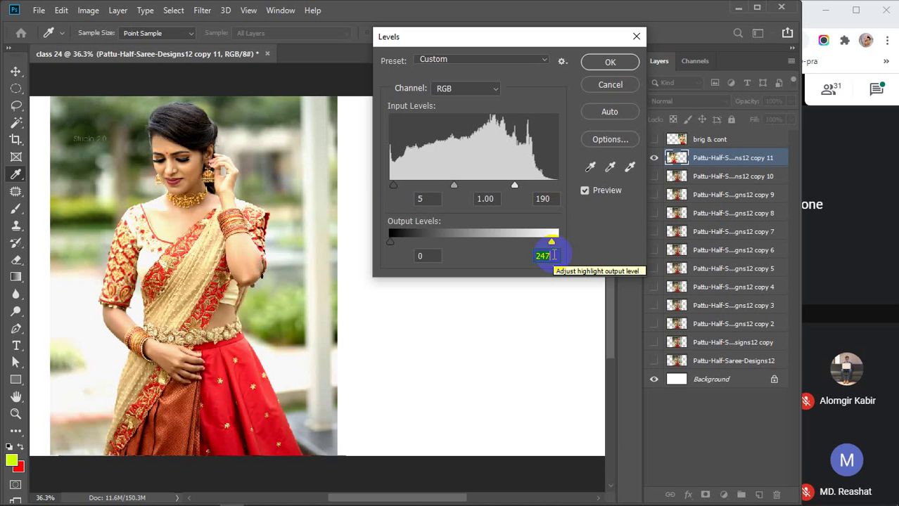
{"action": "key", "text": "Down"}
{"action": "key", "text": "Down"}
{"action": "key", "text": "Down"}
{"action": "key", "text": "Up"}
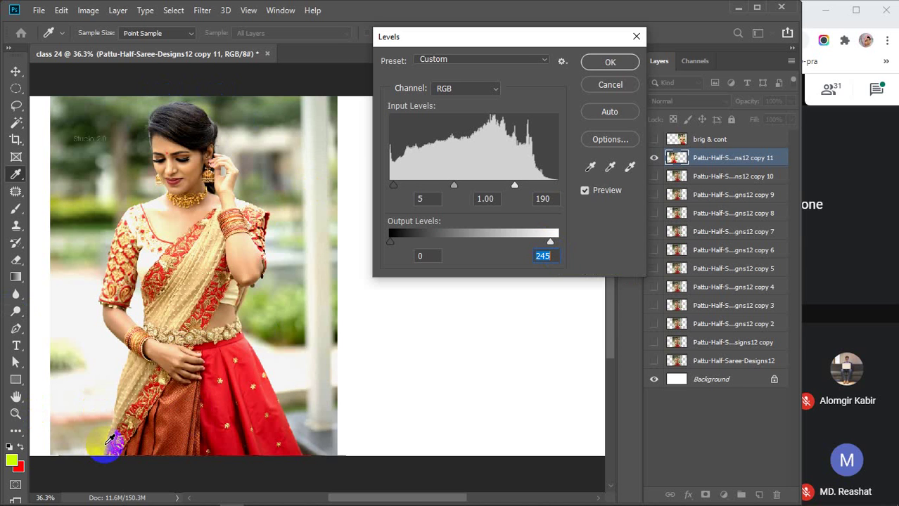
Reset the RGB input levels to 0 and 255 and the highlight output level to 255
{"action": "left_click", "coordinate": [515, 185]}
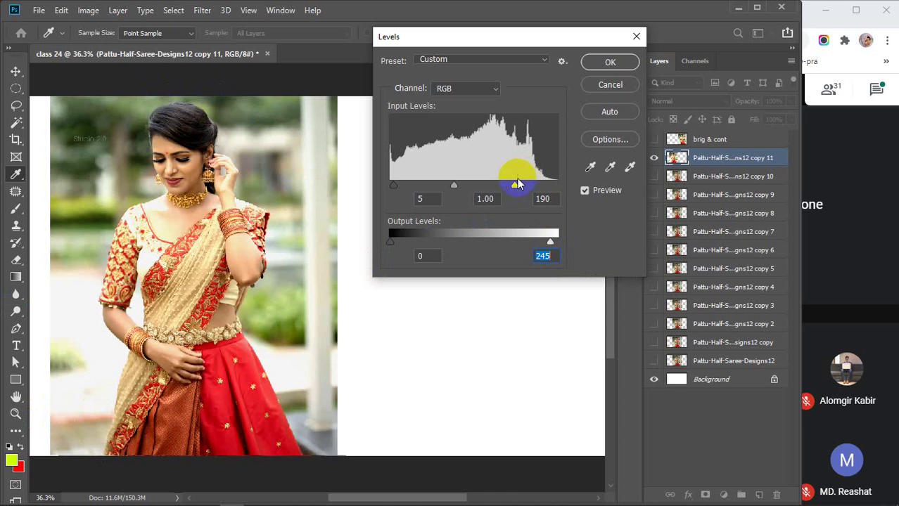
{"action": "left_click_drag", "start_coordinate": [515, 188], "coordinate": [596, 185]}
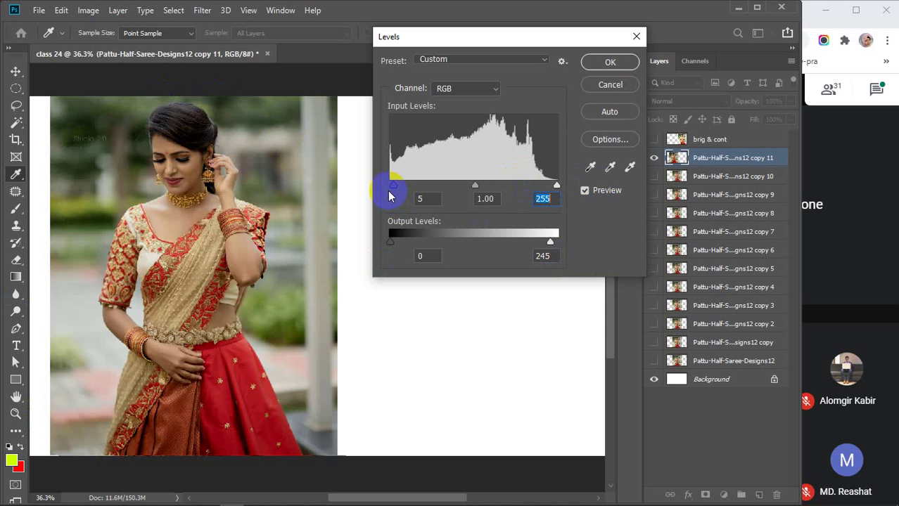
{"action": "left_click_drag", "start_coordinate": [391, 188], "coordinate": [363, 181]}
{"action": "left_click_drag", "start_coordinate": [550, 242], "coordinate": [559, 242]}
Test the Red channel's input levels, raising the shadow to about 251 and restoring 0 and 255
{"action": "left_click", "coordinate": [498, 90]}
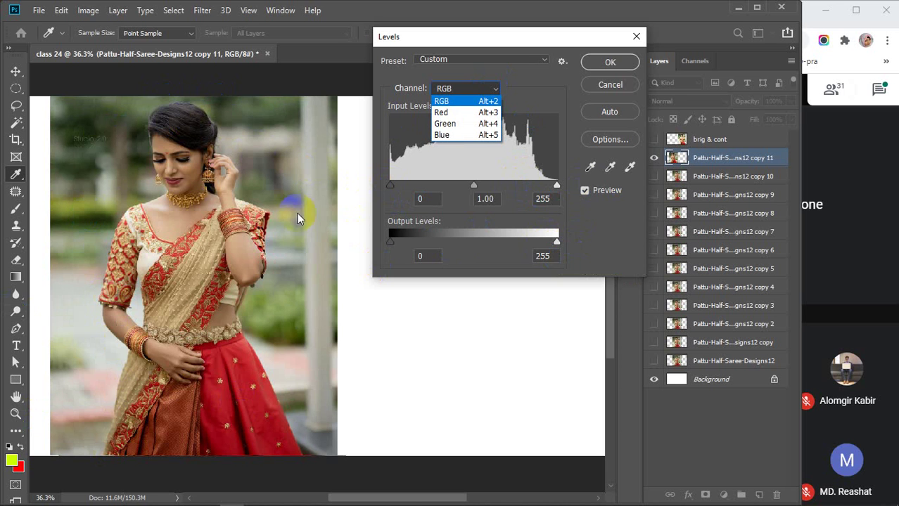
{"action": "left_click", "coordinate": [448, 113]}
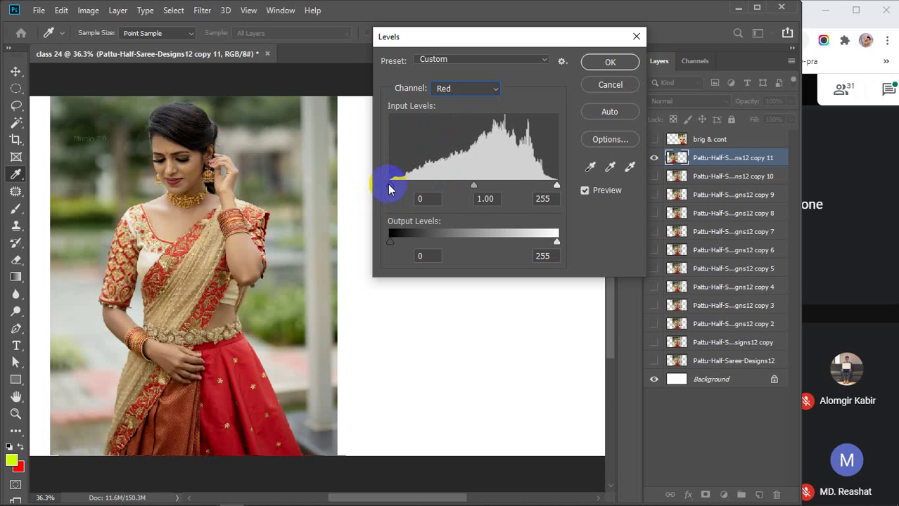
{"action": "left_click_drag", "start_coordinate": [390, 189], "coordinate": [555, 187]}
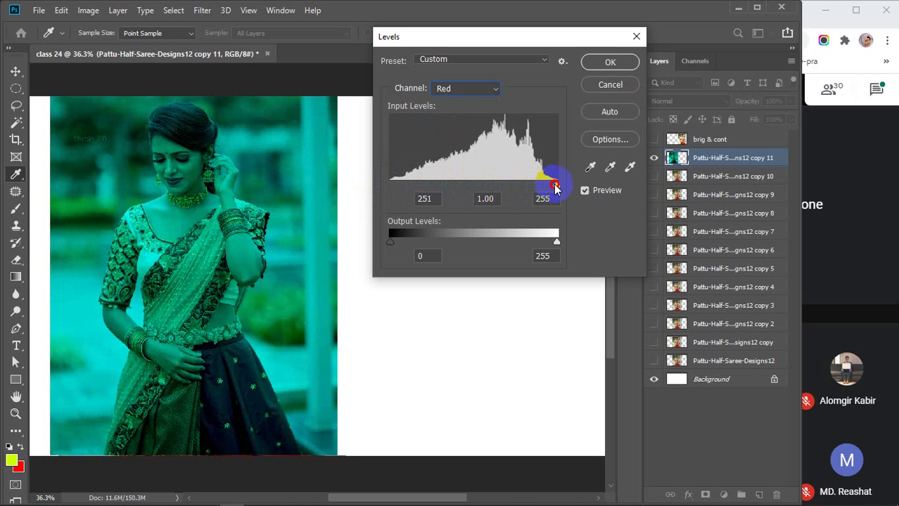
{"action": "left_click_drag", "start_coordinate": [552, 190], "coordinate": [367, 185]}
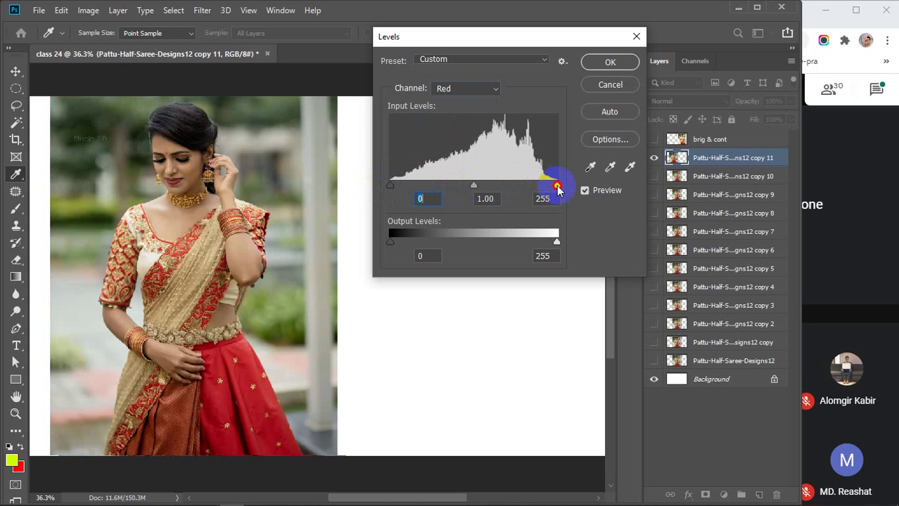
{"action": "mouse_move", "coordinate": [557, 189]}
{"action": "left_mouse_down"}
{"action": "mouse_move", "coordinate": [387, 181]}
{"action": "mouse_move", "coordinate": [566, 185]}
{"action": "left_mouse_up"}
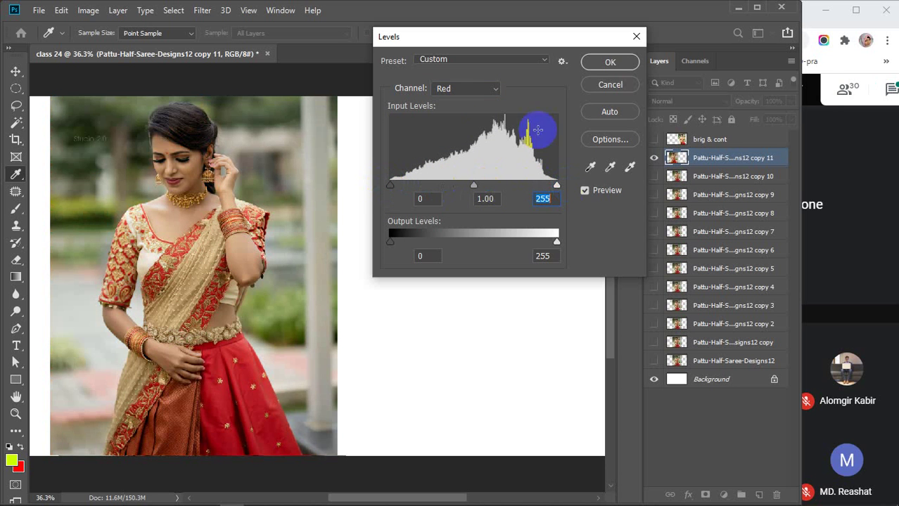
Test the Green channel's shadow and highlight input levels and restore them to 0 and 255
{"action": "left_click", "coordinate": [494, 89]}
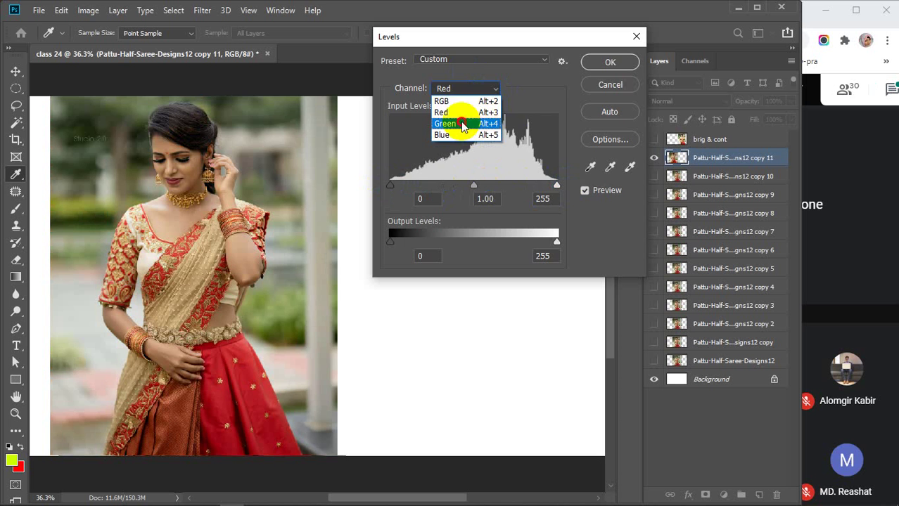
{"action": "left_click", "coordinate": [462, 124]}
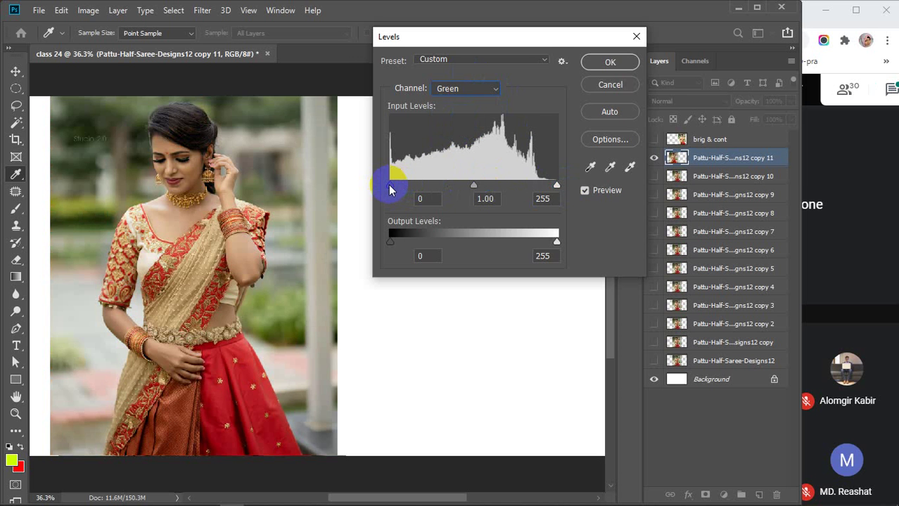
{"action": "mouse_move", "coordinate": [391, 190]}
{"action": "left_mouse_down"}
{"action": "mouse_move", "coordinate": [560, 188]}
{"action": "mouse_move", "coordinate": [391, 190]}
{"action": "left_mouse_up"}
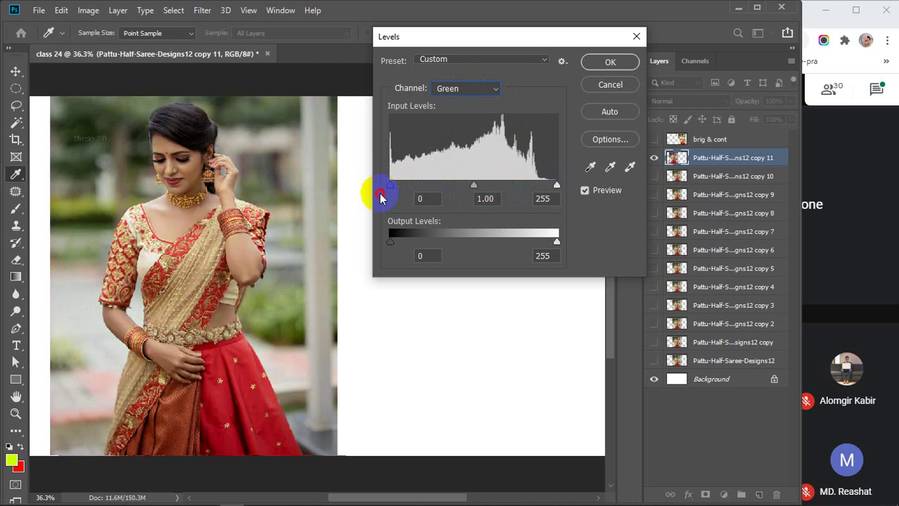
{"action": "mouse_move", "coordinate": [556, 190]}
{"action": "left_mouse_down"}
{"action": "mouse_move", "coordinate": [391, 192]}
{"action": "mouse_move", "coordinate": [556, 190]}
{"action": "left_mouse_up"}
Test the Blue channel's shadow and highlight input levels and restore them to 0 and 255
{"action": "left_click", "coordinate": [482, 91]}
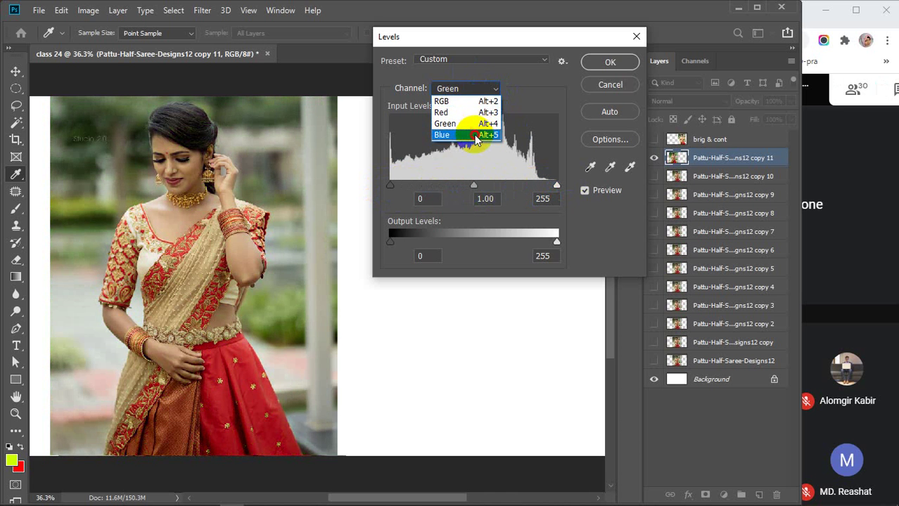
{"action": "left_click", "coordinate": [461, 140]}
{"action": "mouse_move", "coordinate": [391, 190]}
{"action": "left_mouse_down"}
{"action": "mouse_move", "coordinate": [557, 189]}
{"action": "mouse_move", "coordinate": [381, 184]}
{"action": "left_mouse_up"}
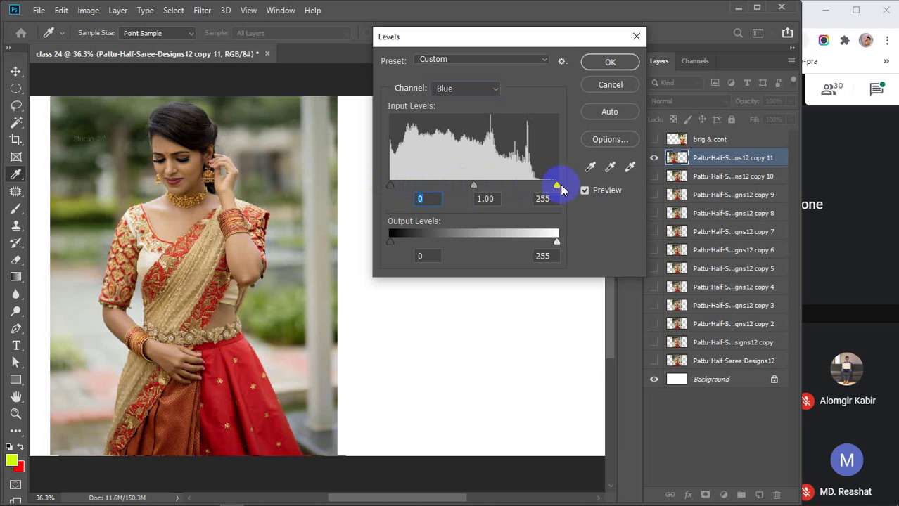
{"action": "left_click_drag", "start_coordinate": [557, 189], "coordinate": [581, 181]}
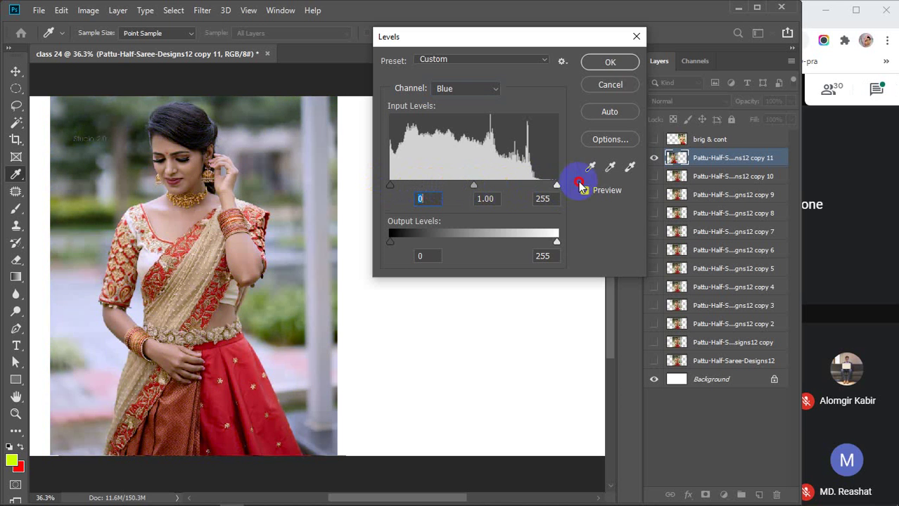
Return to the RGB channel and set its highlight input level to 190
{"action": "left_click", "coordinate": [483, 91]}
{"action": "left_click", "coordinate": [450, 99]}
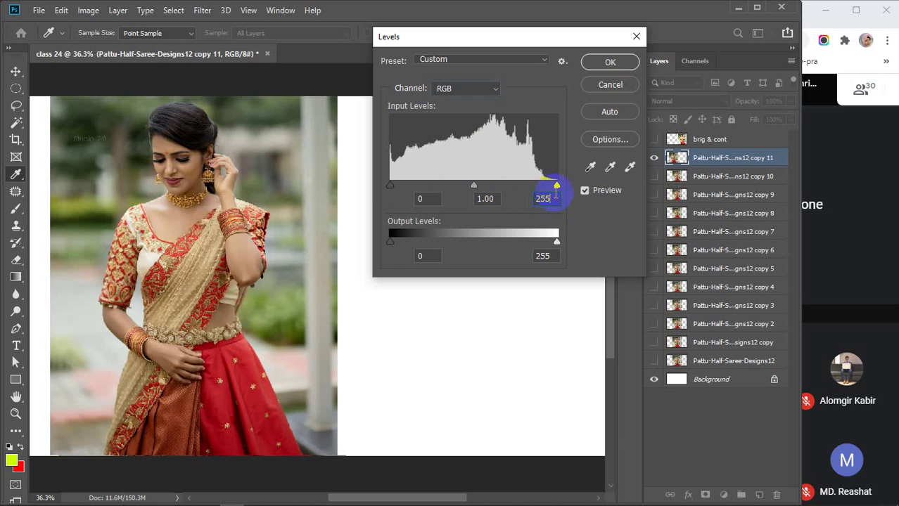
{"action": "key", "text": "Down"}
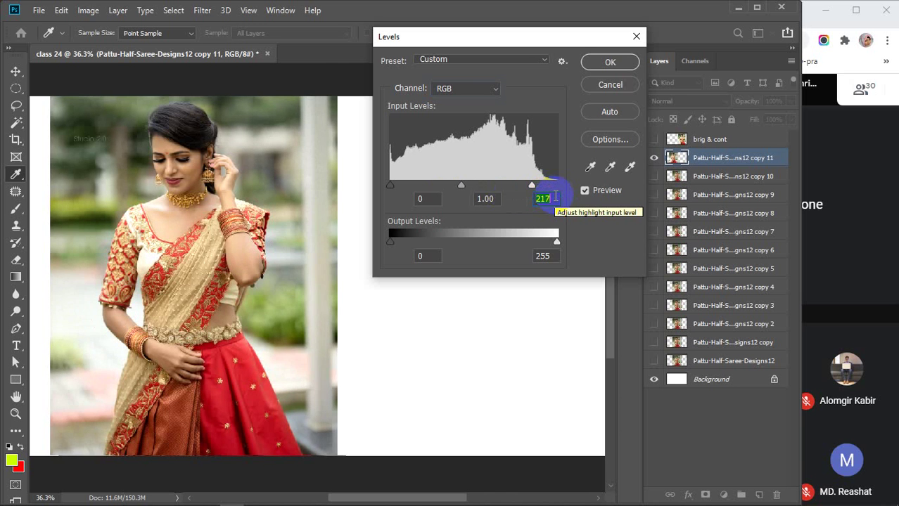
{"action": "key", "text": "Down"}
{"action": "key", "text": "Down"}
{"action": "key", "text": "Down"}
{"action": "key", "text": "Down"}
{"action": "key", "text": "Down"}
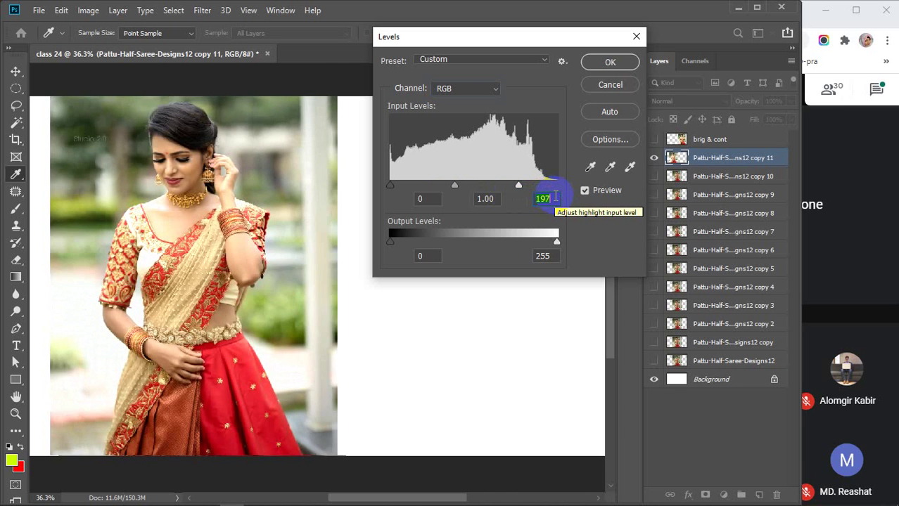
{"action": "key", "text": "Down"}
{"action": "key", "text": "Down"}
{"action": "key", "text": "Down"}
{"action": "key", "text": "Down"}
{"action": "key", "text": "Down"}
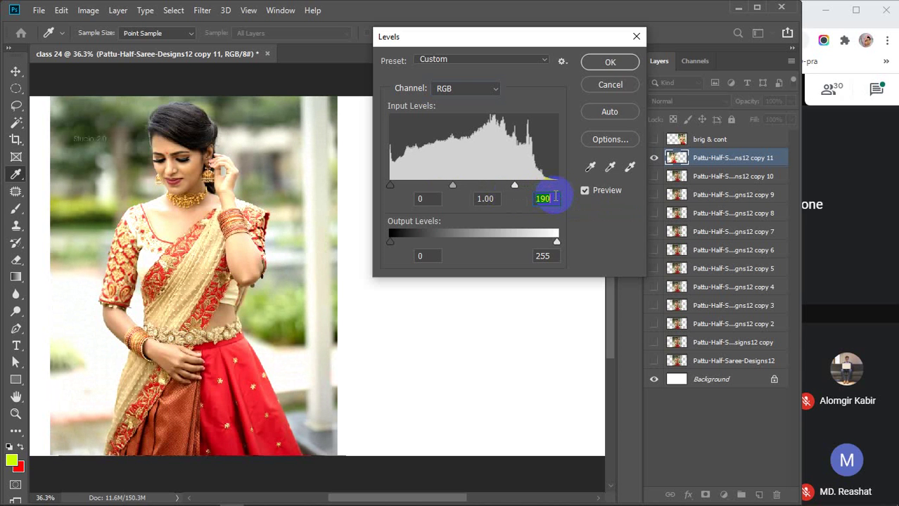
Set the RGB shadow input level to 10 and the highlight output level to 245, and apply the Levels adjustment
{"action": "left_click", "coordinate": [436, 200]}
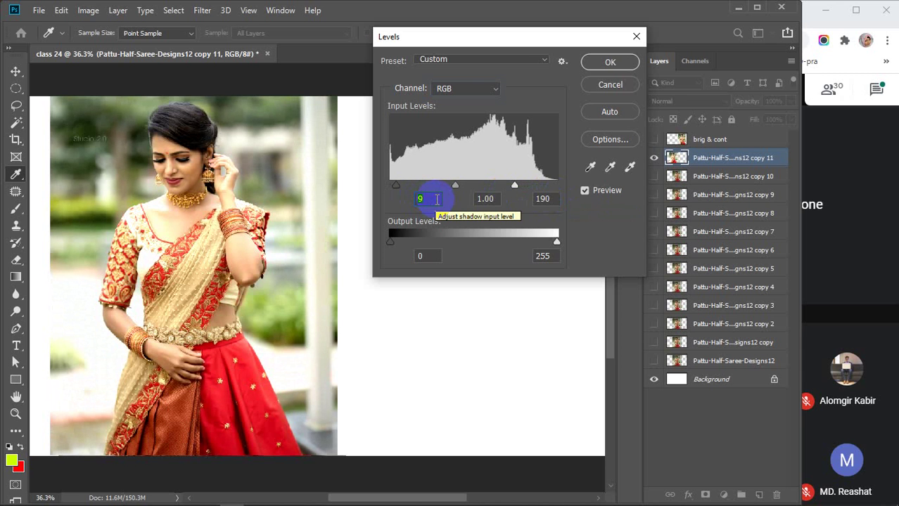
{"action": "left_click", "coordinate": [554, 257]}
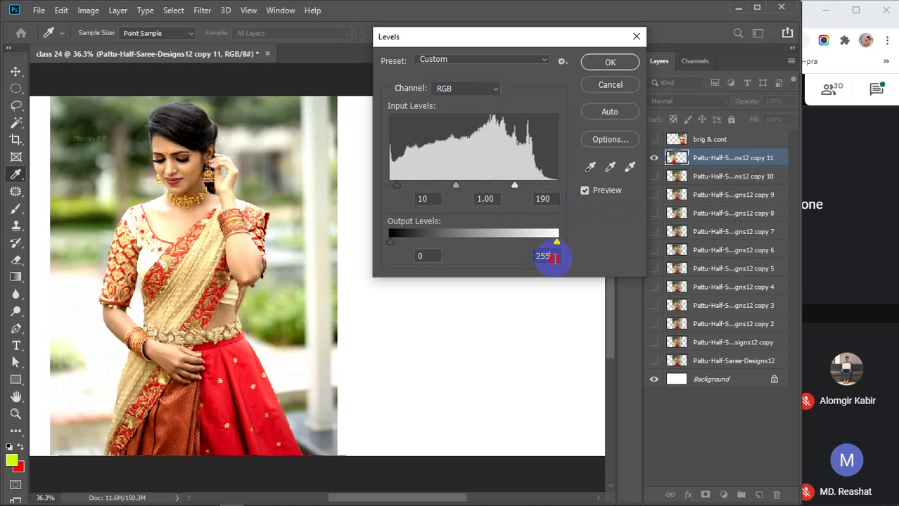
{"action": "key", "text": "Down"}
{"action": "key", "text": "Down"}
{"action": "key", "text": "Down"}
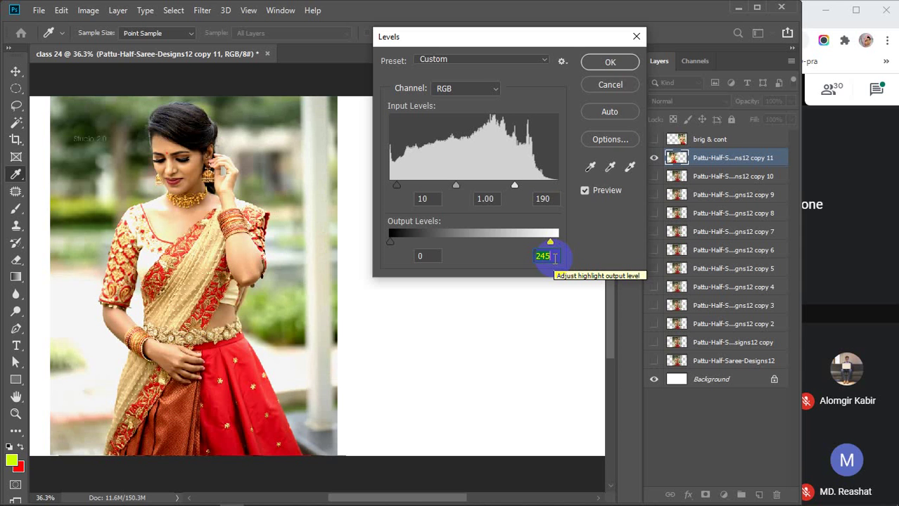
{"action": "left_click", "coordinate": [609, 63]}
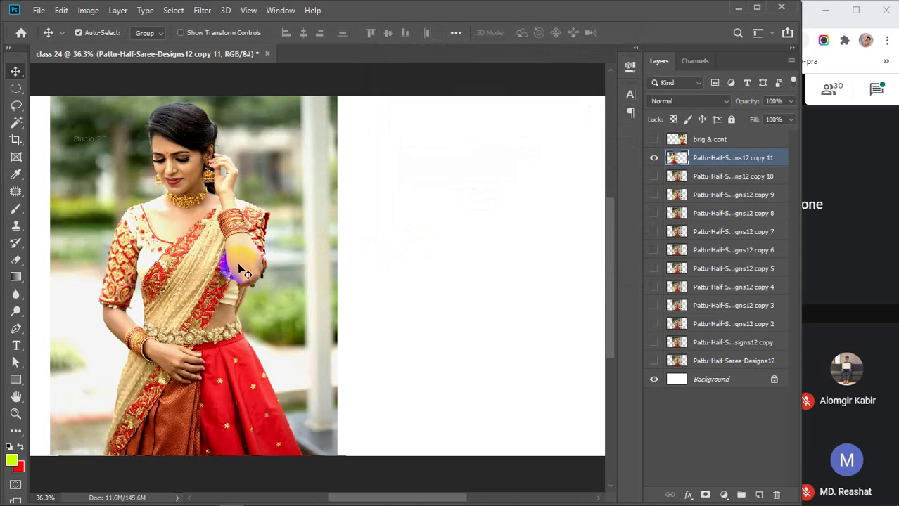
Move copy 11 to the right half of the canvas, show copy 10 and place it directly beside it on the left
{"action": "left_click_drag", "start_coordinate": [197, 268], "coordinate": [472, 270]}
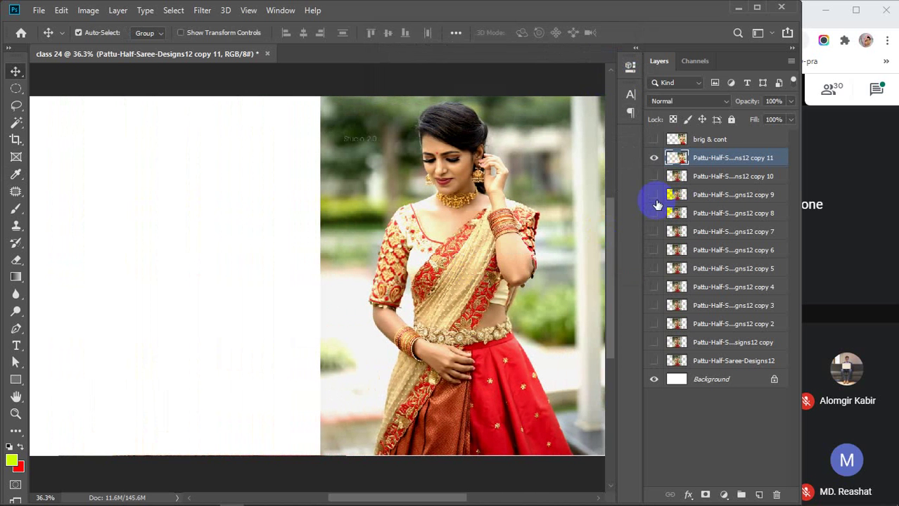
{"action": "left_click", "coordinate": [653, 176]}
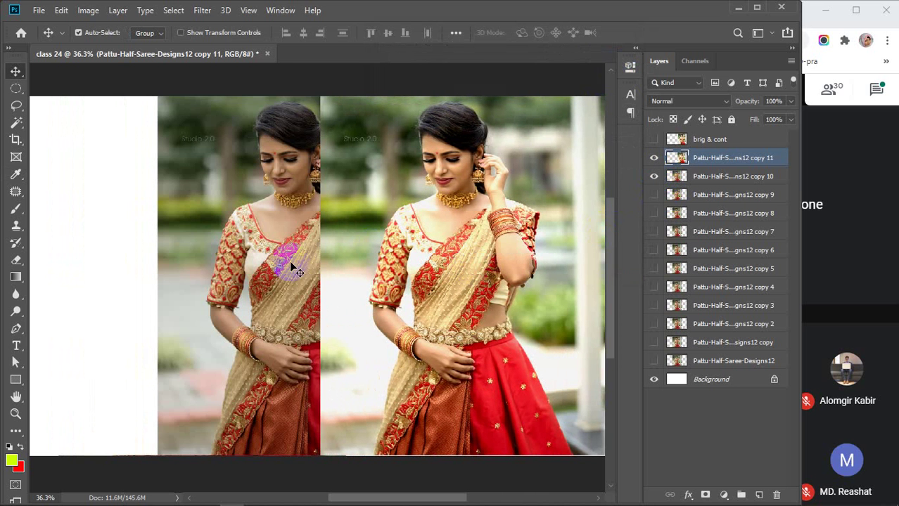
{"action": "scroll", "coordinate": [295, 273], "scroll_direction": "down", "scroll_amount": 1}
{"action": "left_click_drag", "start_coordinate": [415, 247], "coordinate": [432, 250]}
{"action": "left_click_drag", "start_coordinate": [286, 271], "coordinate": [177, 273]}
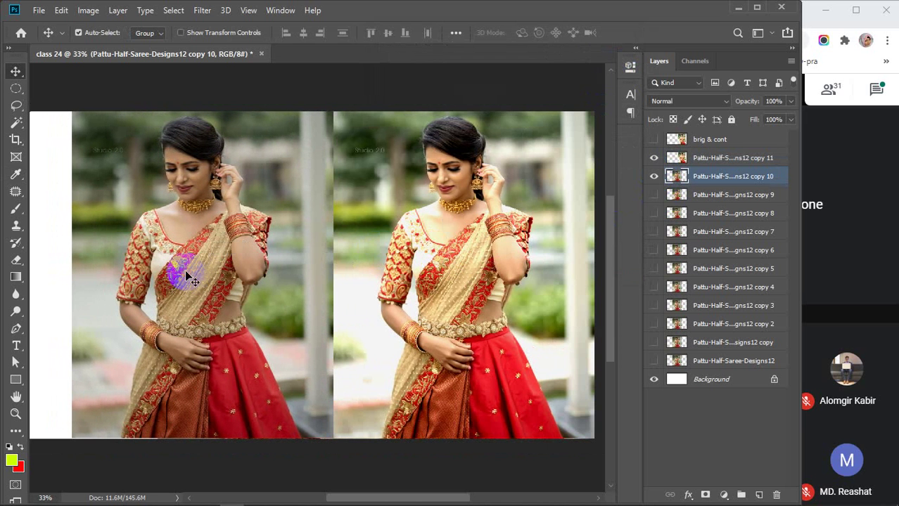
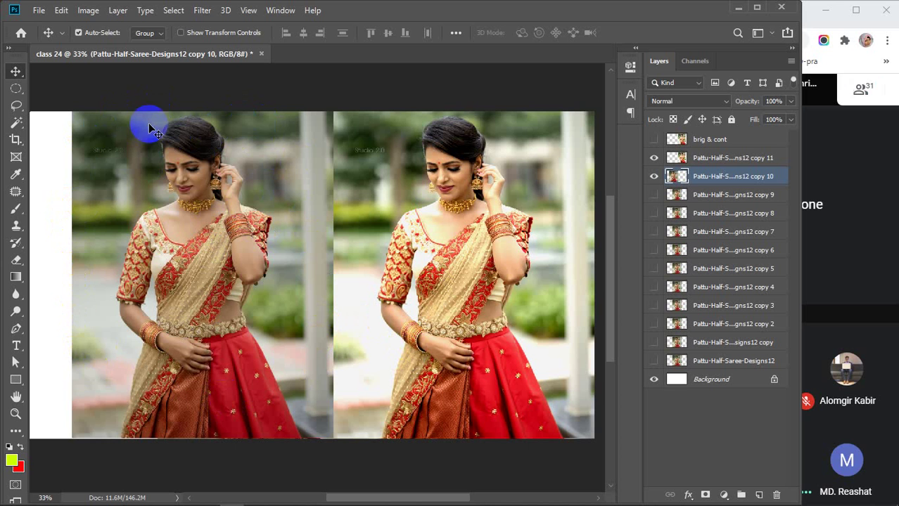
{"action": "left_click", "coordinate": [291, 319]}
{"action": "left_click", "coordinate": [157, 153]}
{"action": "left_click", "coordinate": [206, 137]}
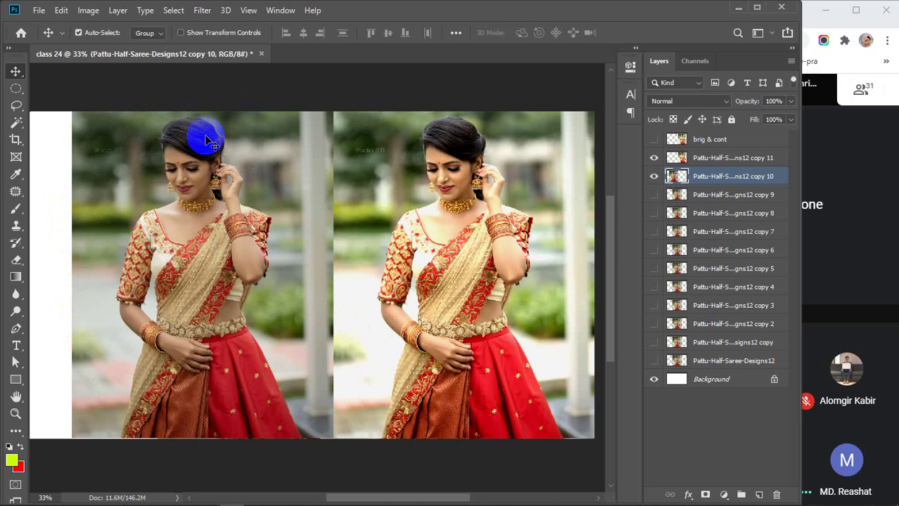
{"action": "left_click", "coordinate": [197, 154]}
{"action": "left_click", "coordinate": [198, 360]}
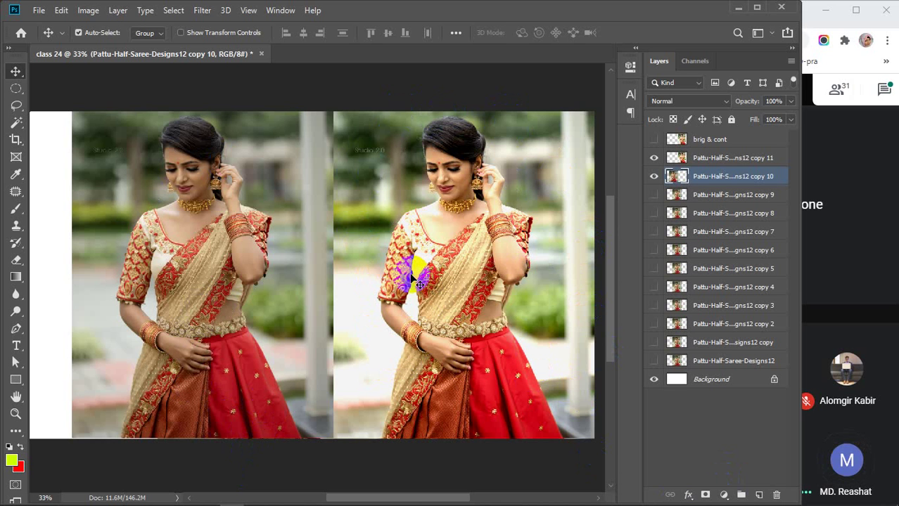
{"action": "left_click", "coordinate": [653, 161]}
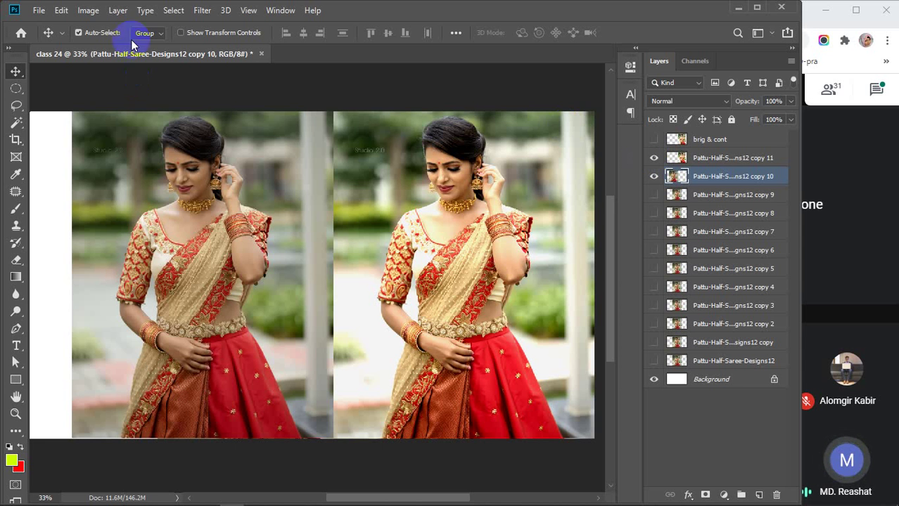
Test the RGB shadow and highlight input levels of a Levels adjustment on copy 10, and close it without applying
{"action": "left_click", "coordinate": [88, 10]}
{"action": "mouse_move", "coordinate": [140, 45]}
{"action": "left_click", "coordinate": [234, 57]}
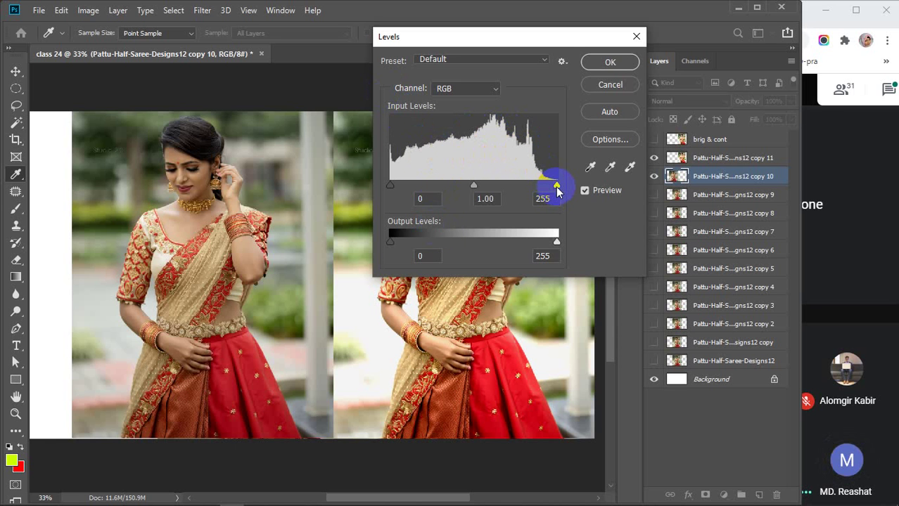
{"action": "mouse_move", "coordinate": [556, 188]}
{"action": "left_mouse_down"}
{"action": "mouse_move", "coordinate": [525, 192]}
{"action": "mouse_move", "coordinate": [561, 193]}
{"action": "left_mouse_up"}
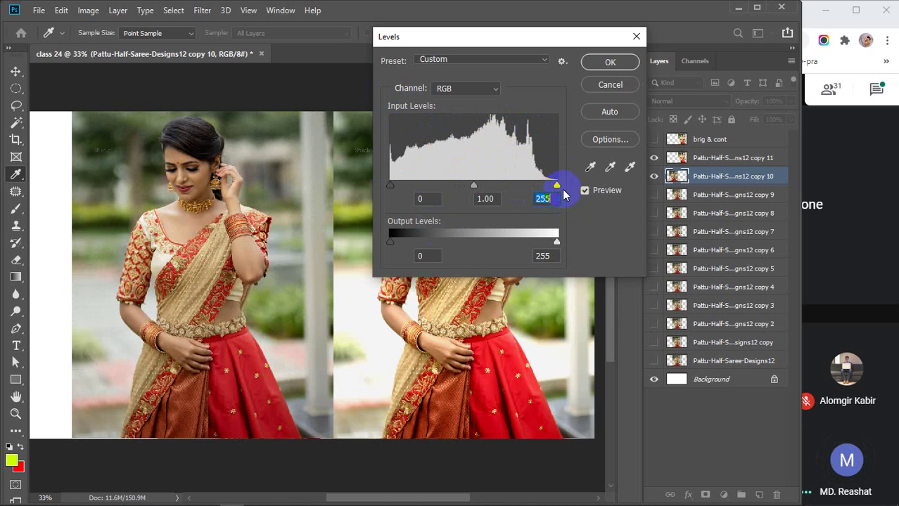
{"action": "left_click", "coordinate": [542, 199]}
{"action": "left_click", "coordinate": [424, 199]}
{"action": "left_click_drag", "start_coordinate": [426, 199], "coordinate": [415, 202]}
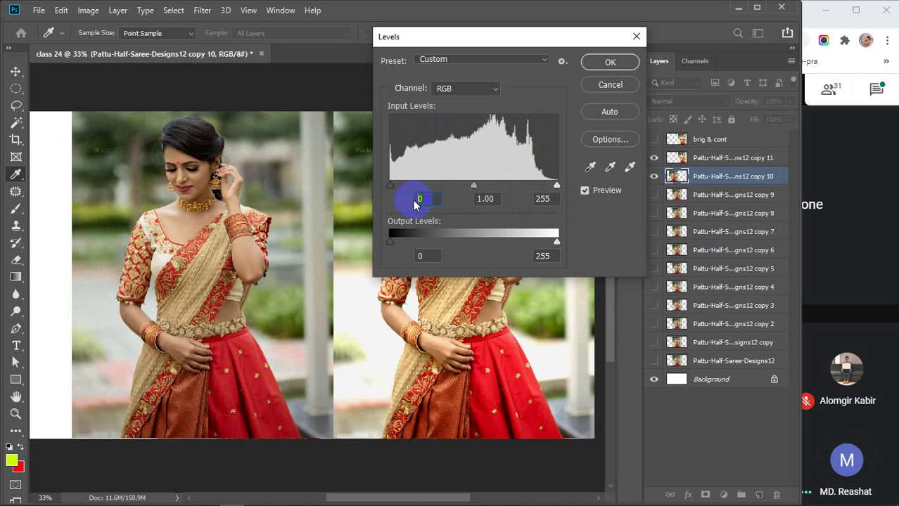
{"action": "left_click_drag", "start_coordinate": [556, 198], "coordinate": [545, 199]}
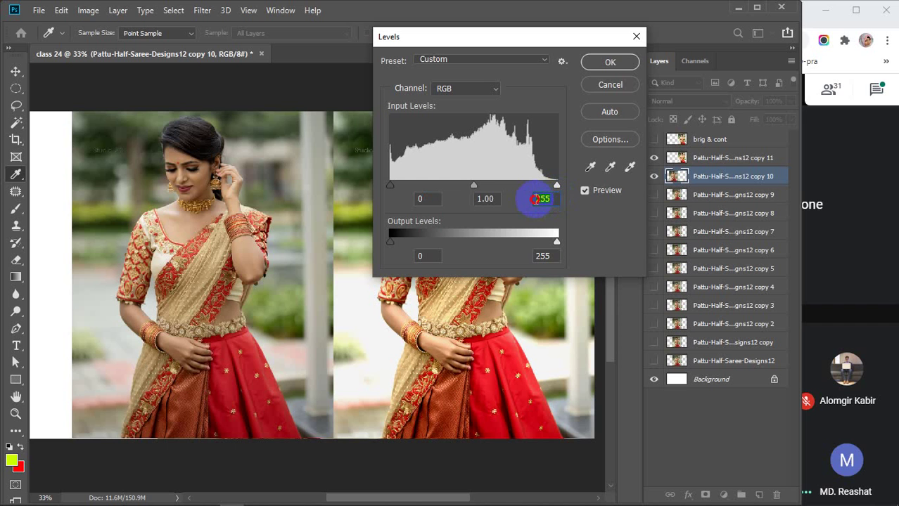
{"action": "double_click", "coordinate": [545, 199]}
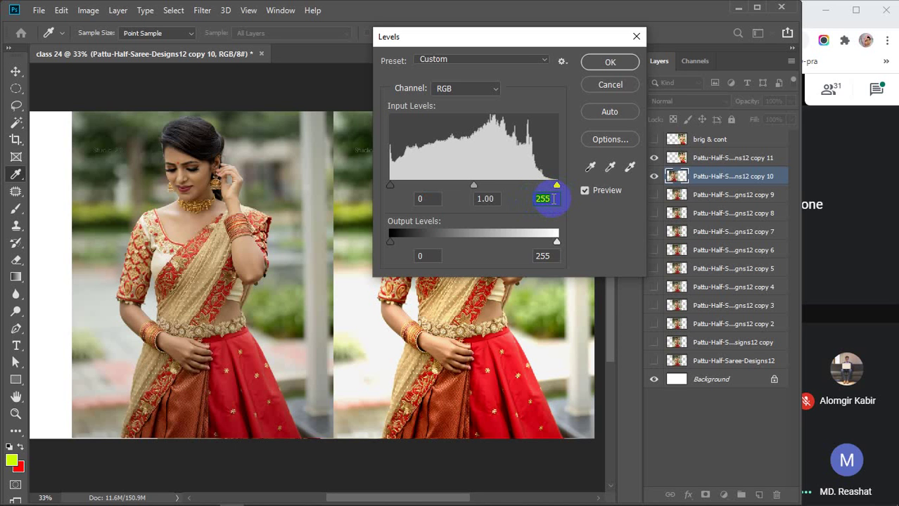
{"action": "left_click", "coordinate": [552, 199]}
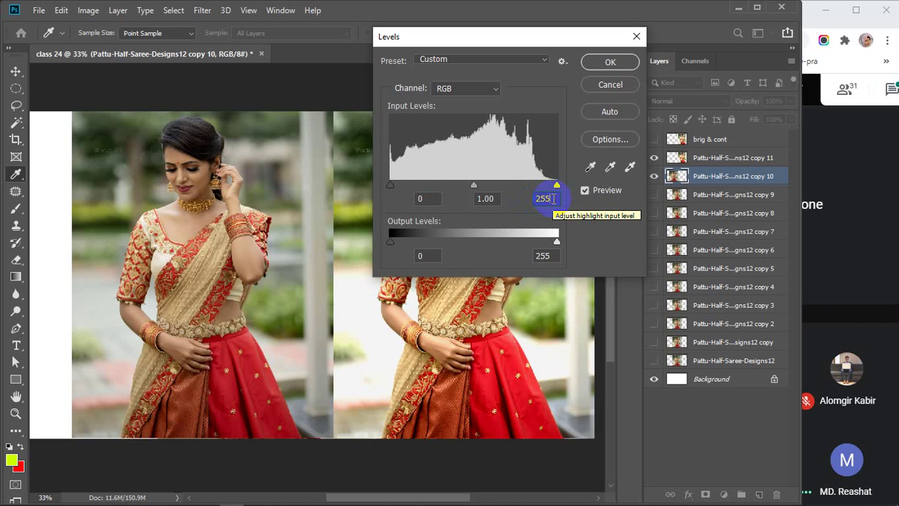
{"action": "double_click", "coordinate": [553, 199]}
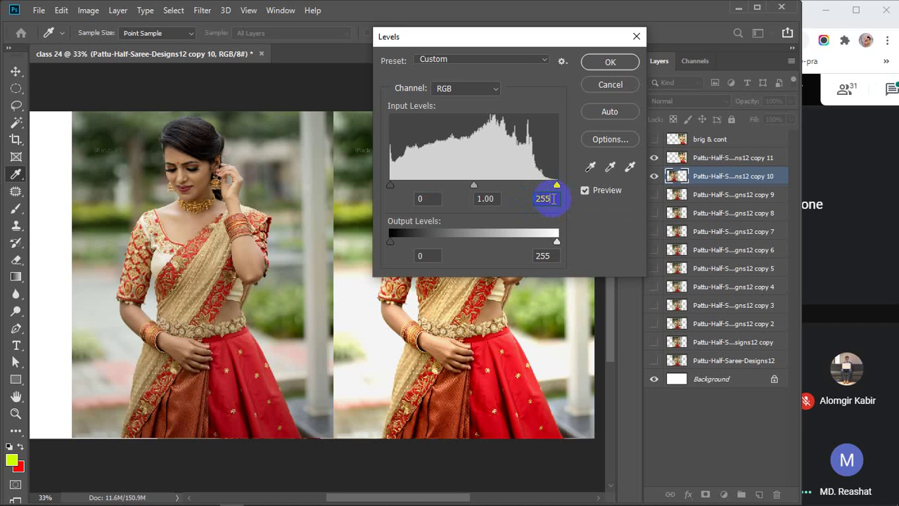
{"action": "double_click", "coordinate": [417, 199]}
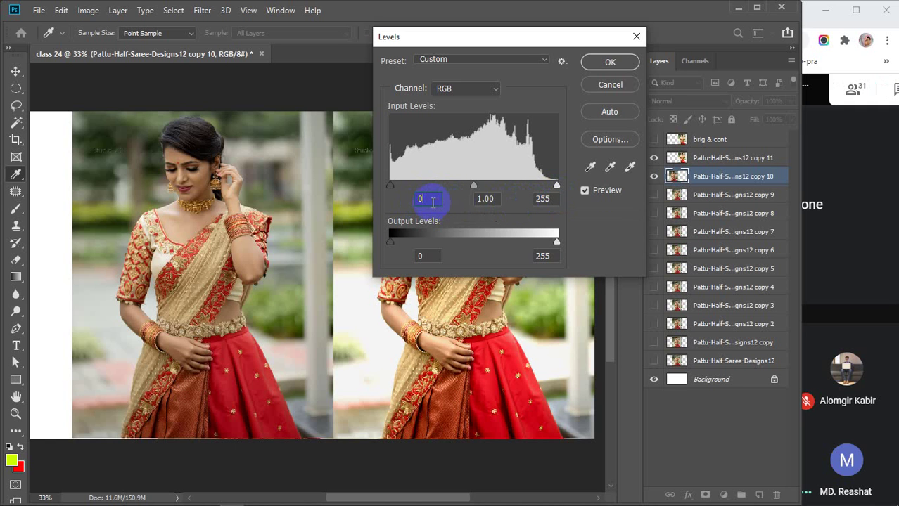
{"action": "double_click", "coordinate": [542, 199]}
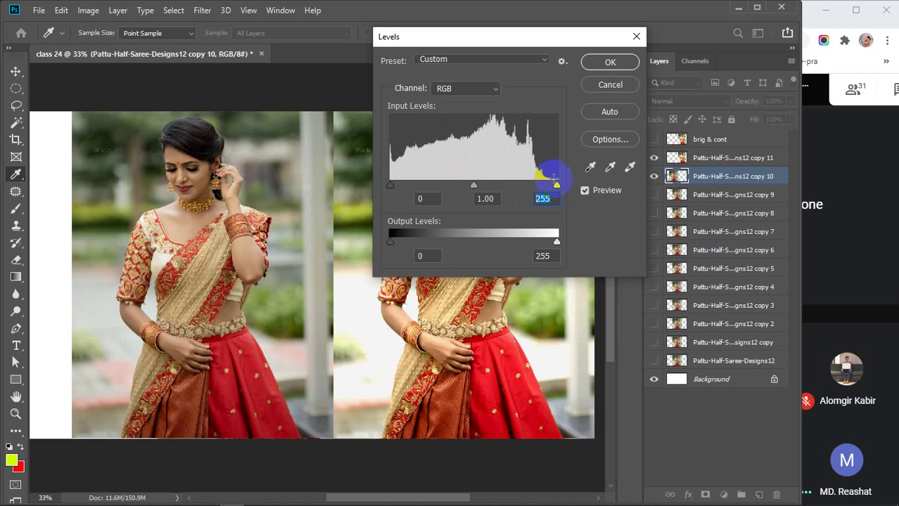
{"action": "mouse_move", "coordinate": [556, 182]}
{"action": "left_mouse_down"}
{"action": "mouse_move", "coordinate": [383, 178]}
{"action": "mouse_move", "coordinate": [560, 181]}
{"action": "left_mouse_up"}
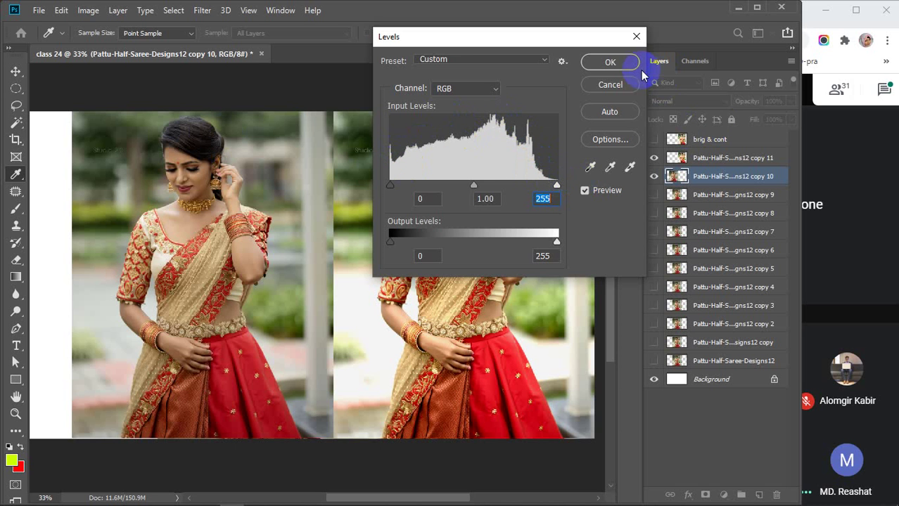
{"action": "left_click", "coordinate": [636, 36]}
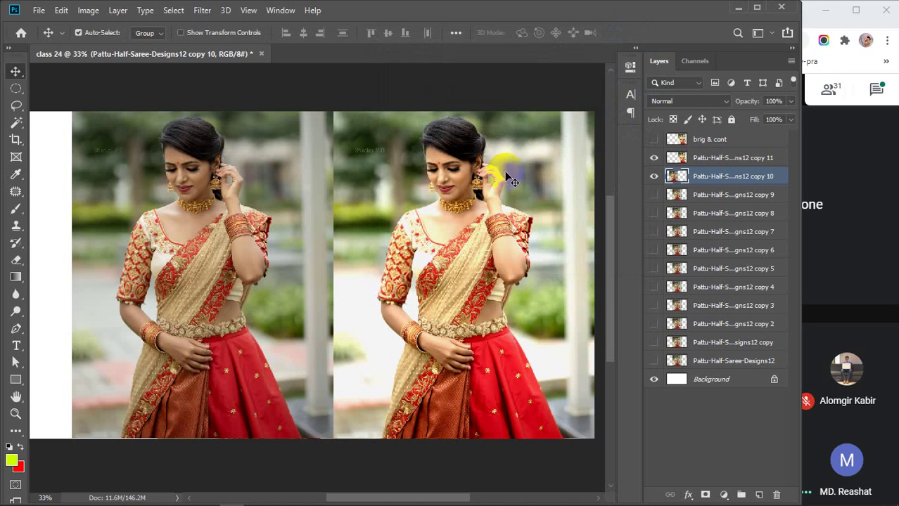
Hide copy 11 and start a Curves adjustment on copy 10, keeping the photo in view beside the dialog
{"action": "left_click", "coordinate": [654, 158]}
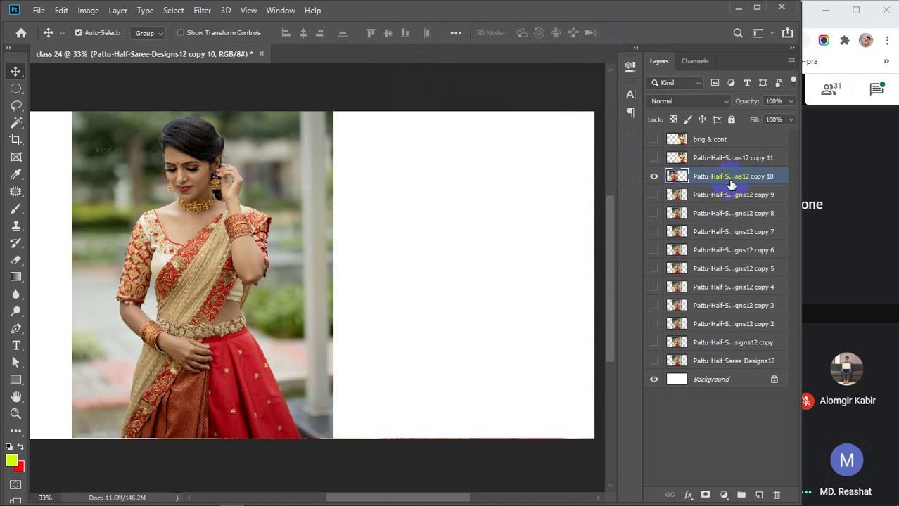
{"action": "left_click", "coordinate": [202, 155]}
{"action": "left_click", "coordinate": [88, 10]}
{"action": "mouse_move", "coordinate": [105, 45]}
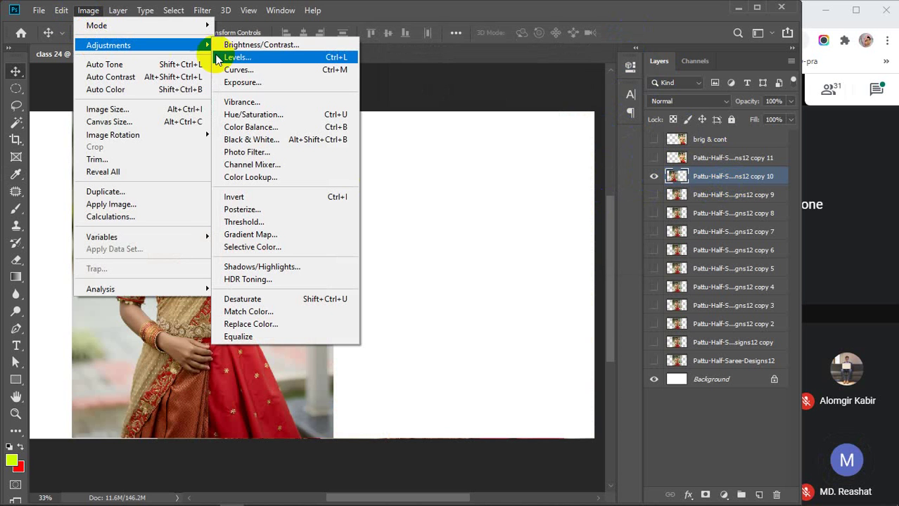
{"action": "left_click", "coordinate": [260, 68]}
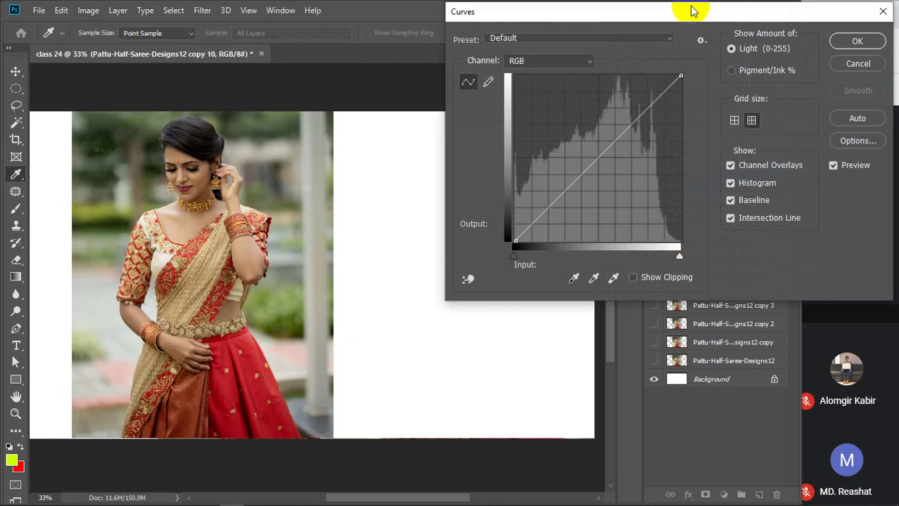
{"action": "left_click_drag", "start_coordinate": [691, 11], "coordinate": [589, 26]}
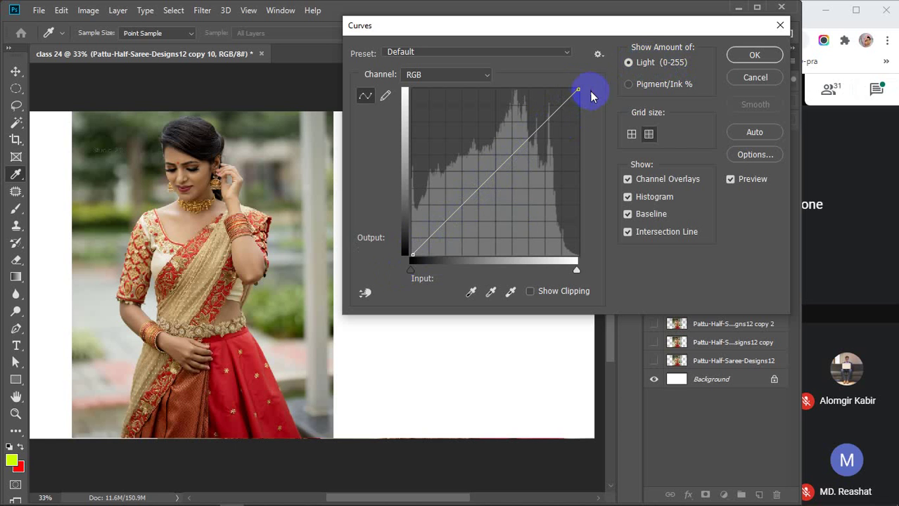
Preview the Curves graph as Pigment/Ink % and with the coarse grid, and restore Light (0-255) and the detailed grid
{"action": "left_click", "coordinate": [628, 85]}
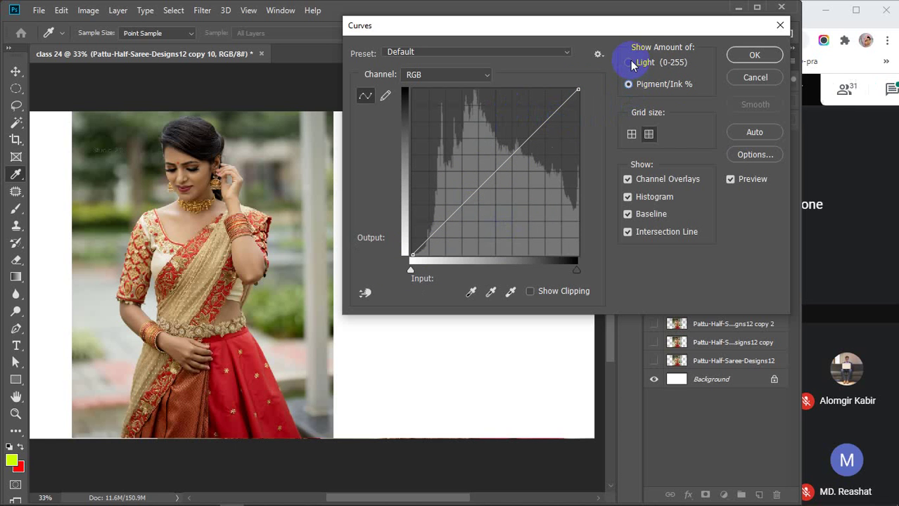
{"action": "left_click", "coordinate": [628, 62]}
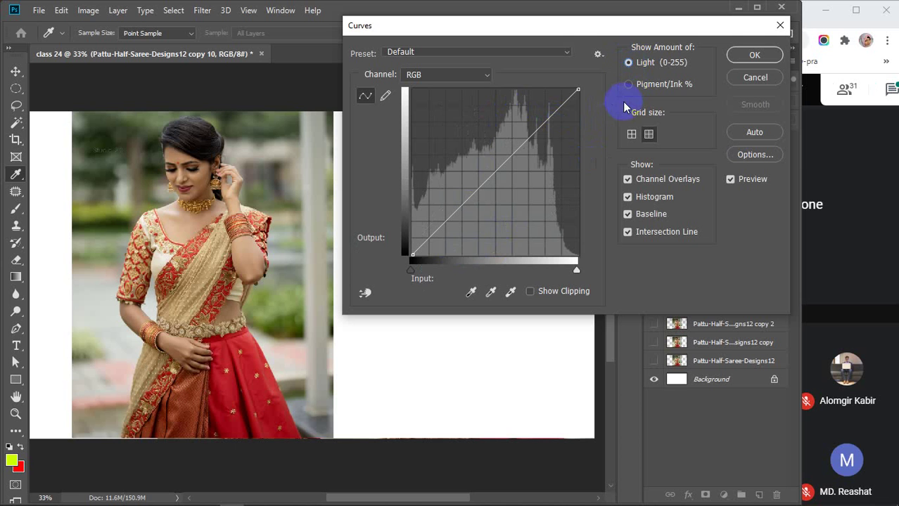
{"action": "left_click", "coordinate": [631, 138]}
{"action": "left_click", "coordinate": [649, 136]}
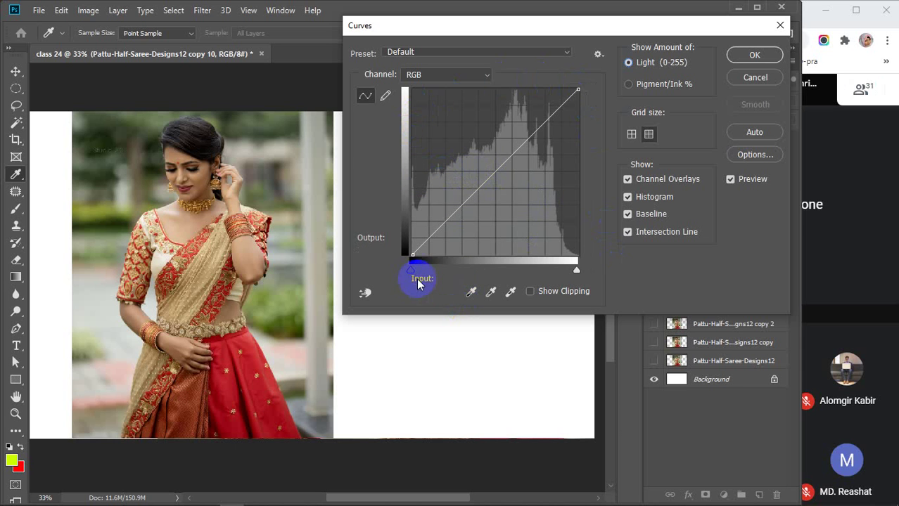
{"action": "left_click", "coordinate": [354, 252]}
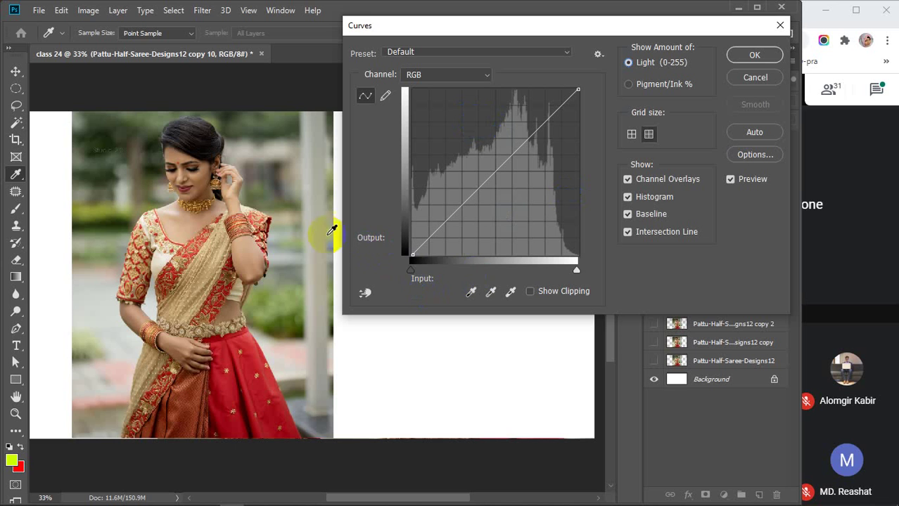
Try setting the Curves white point by sampling the woman's raised hand, and undo the sample
{"action": "left_click", "coordinate": [490, 291]}
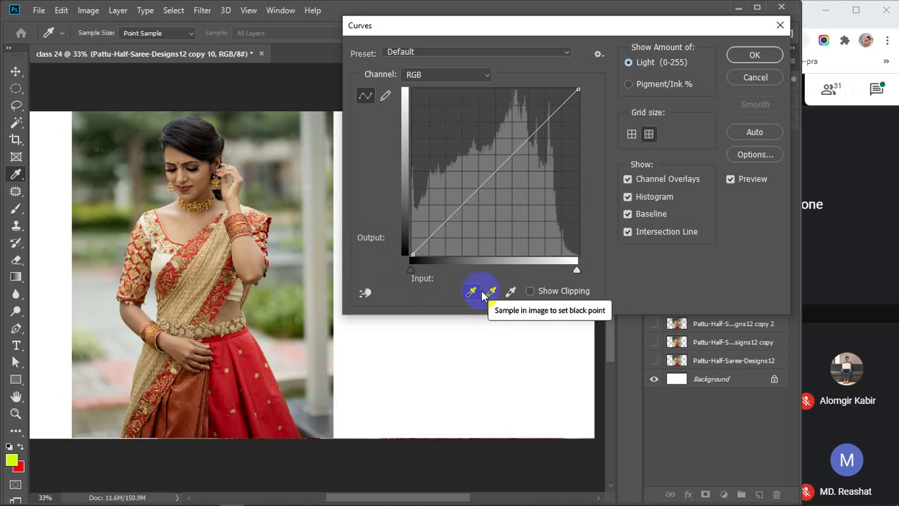
{"action": "left_click", "coordinate": [470, 292]}
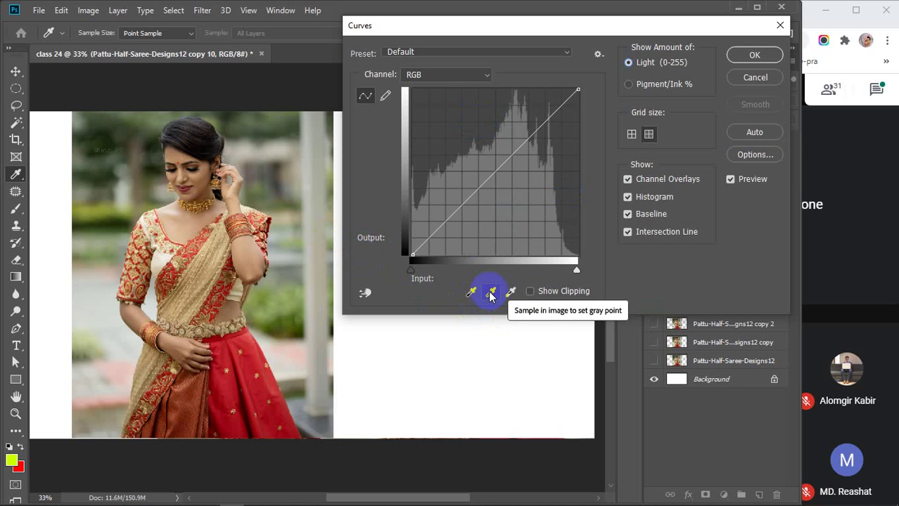
{"action": "left_click", "coordinate": [511, 294]}
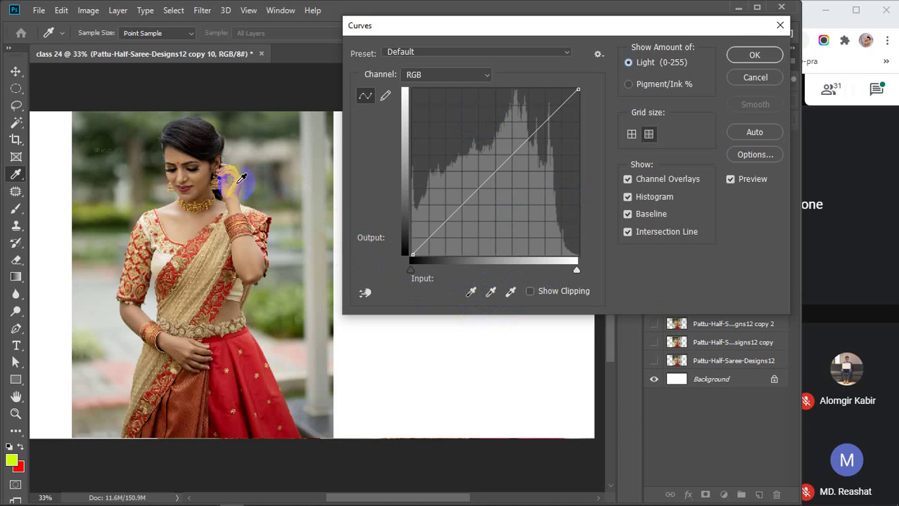
{"action": "left_click", "coordinate": [511, 292]}
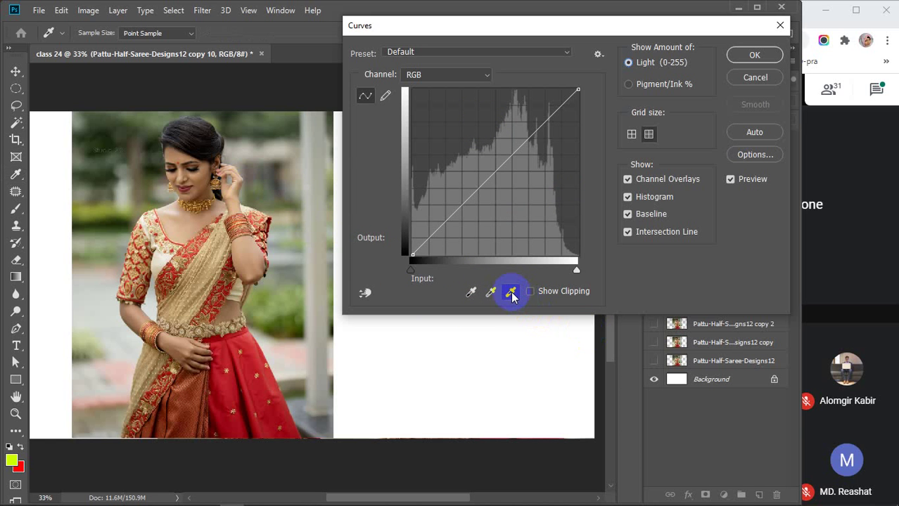
{"action": "left_click", "coordinate": [234, 191]}
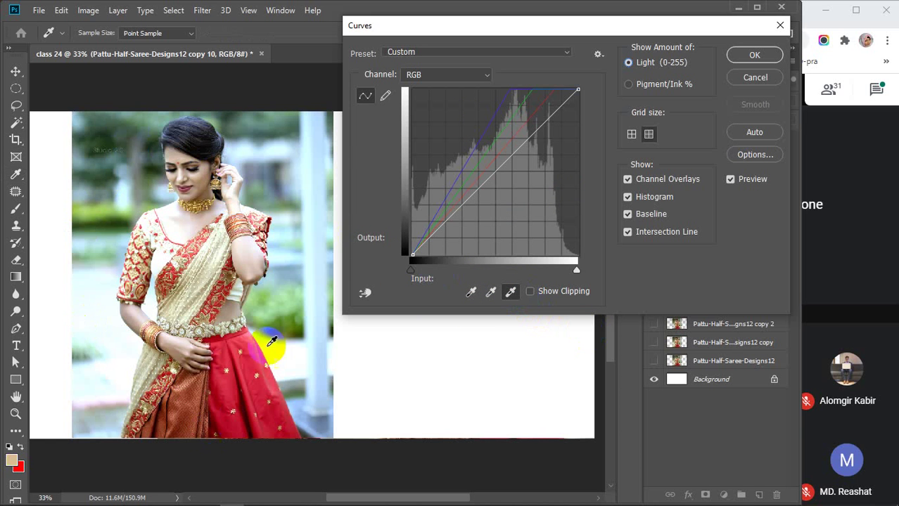
{"action": "left_click", "coordinate": [164, 285]}
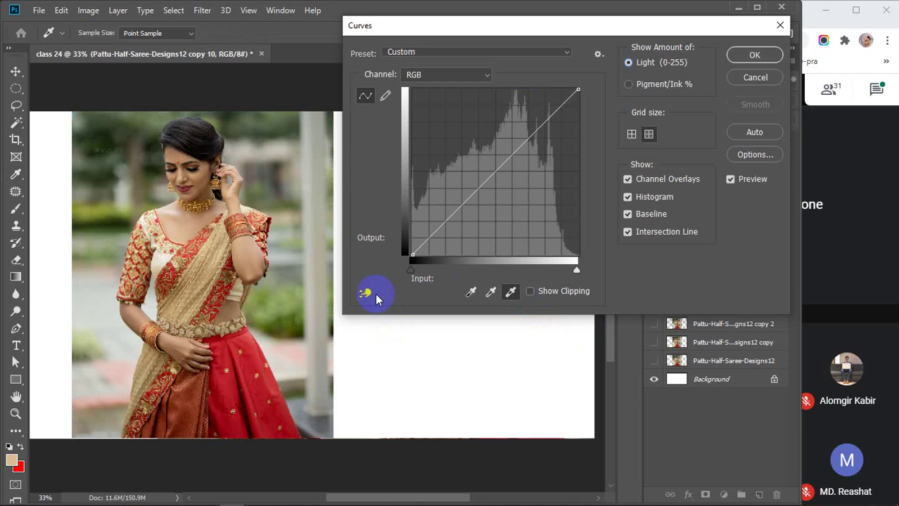
Try setting the Curves gray point by sampling the pale pillar in the background, and undo the sample
{"action": "left_click", "coordinate": [491, 291]}
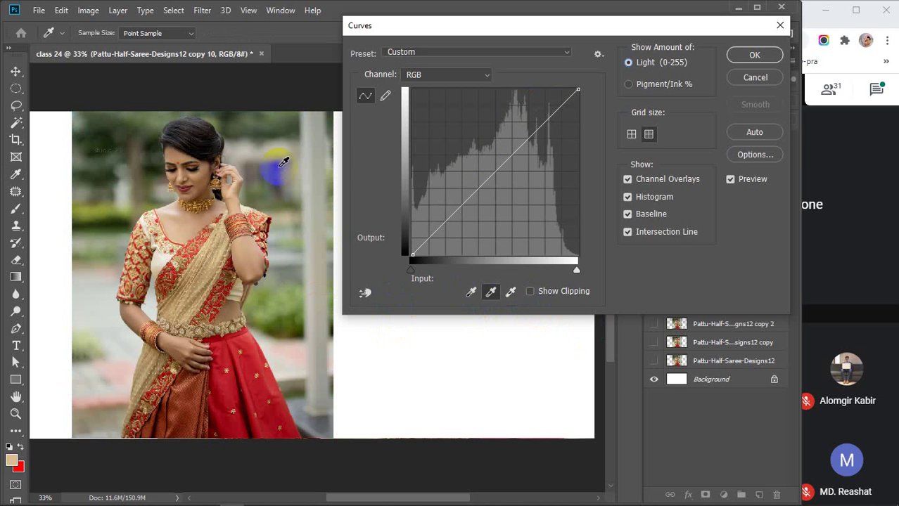
{"action": "left_click", "coordinate": [311, 137]}
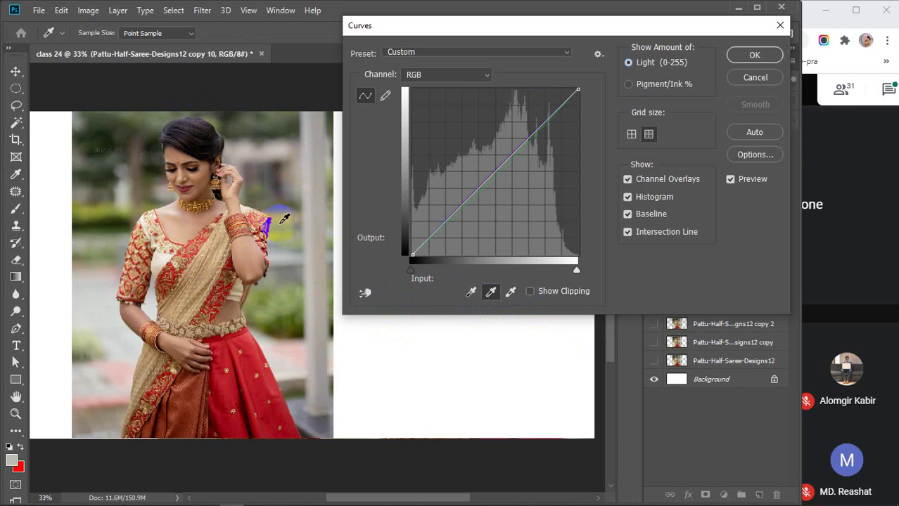
{"action": "key", "text": "ctrl+z"}
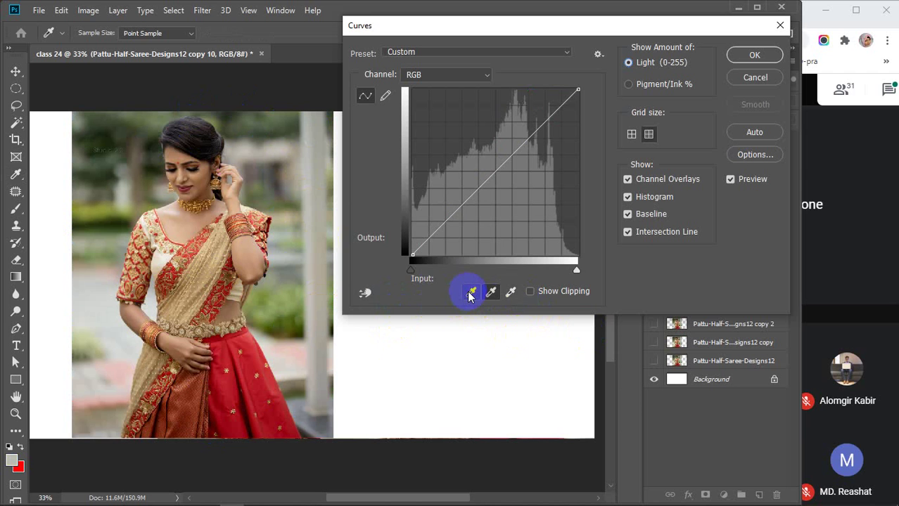
Try setting the Curves black point by sampling the woman's dark hair several times, and close the adjustment
{"action": "left_click", "coordinate": [470, 293]}
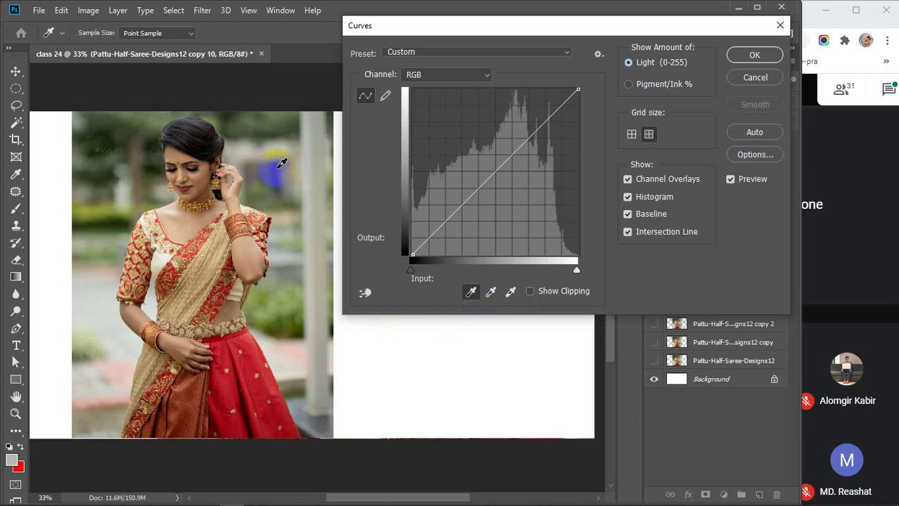
{"action": "left_click", "coordinate": [205, 130]}
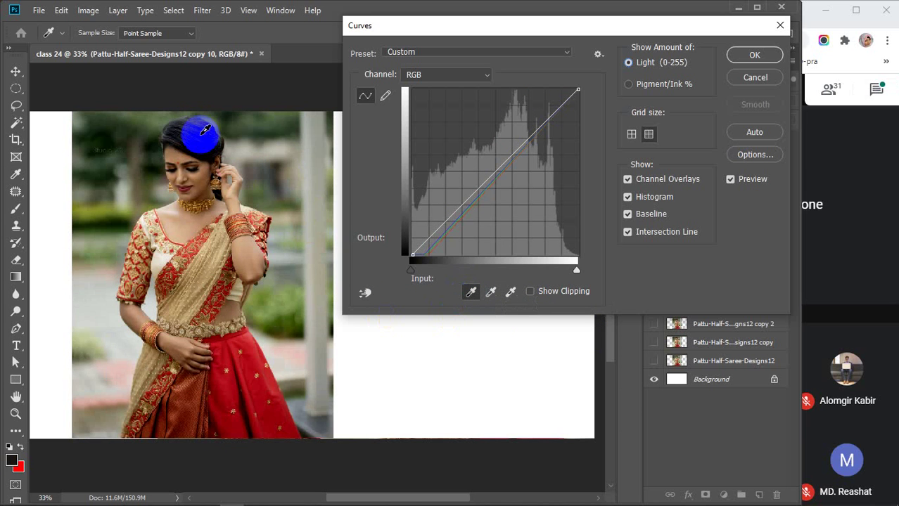
{"action": "left_click", "coordinate": [207, 136]}
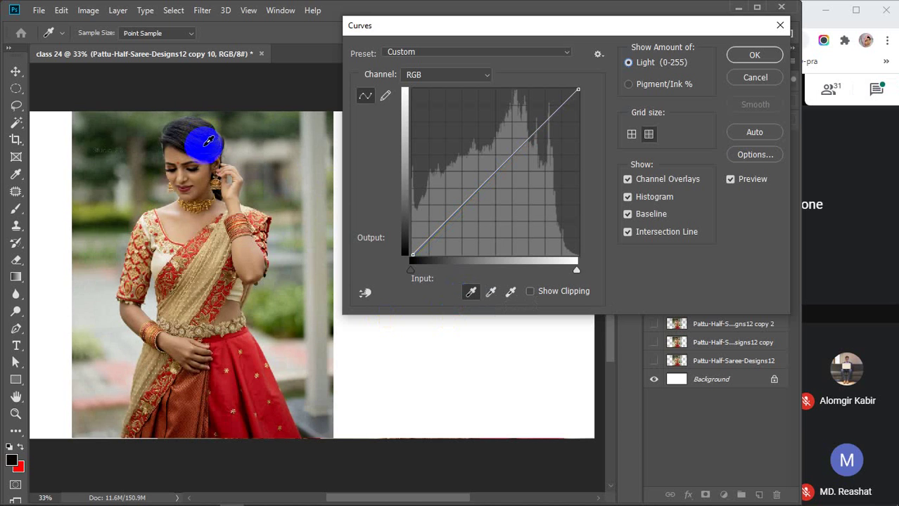
{"action": "left_click", "coordinate": [208, 143]}
{"action": "left_click", "coordinate": [196, 134]}
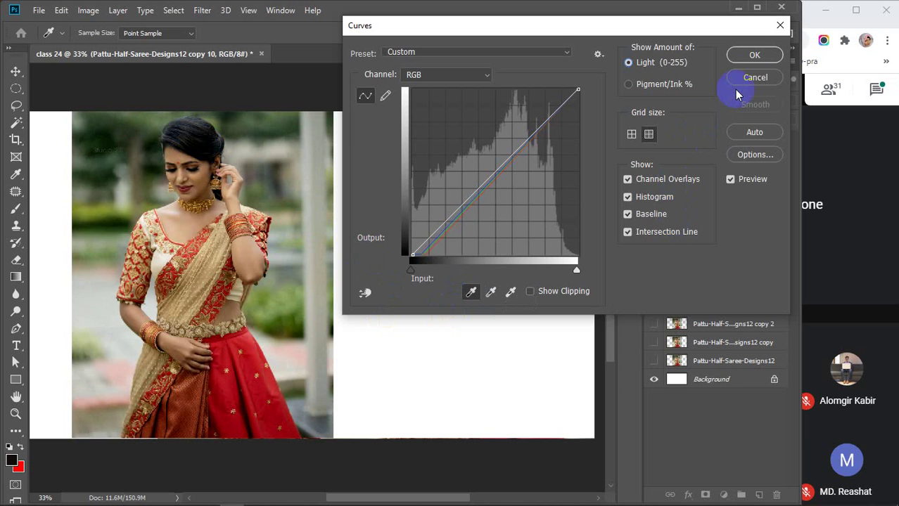
{"action": "left_click", "coordinate": [754, 55]}
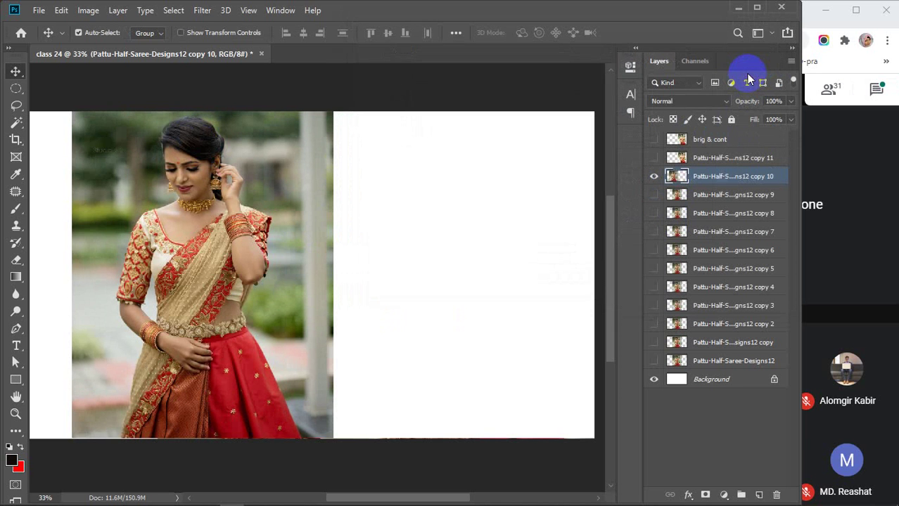
Start a fresh Curves adjustment on the copy 10 layer
{"action": "left_click", "coordinate": [89, 11]}
{"action": "mouse_move", "coordinate": [105, 45]}
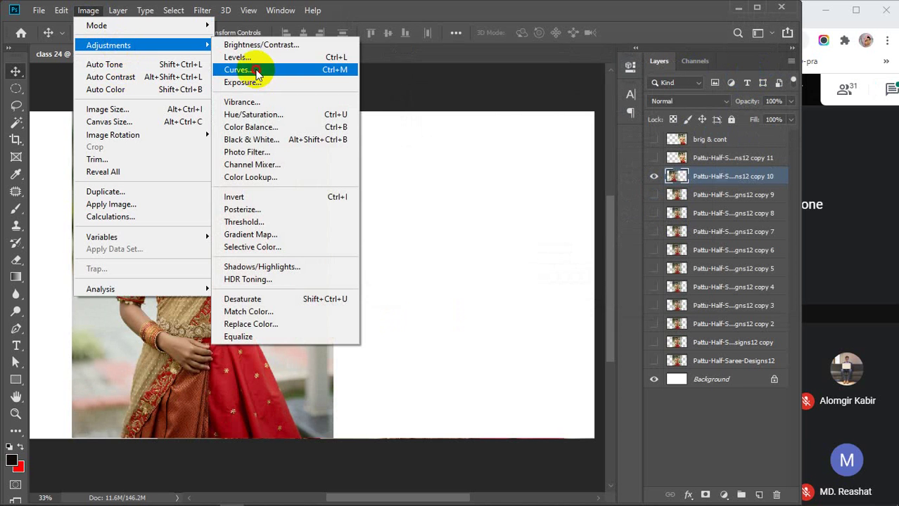
{"action": "left_click", "coordinate": [255, 71]}
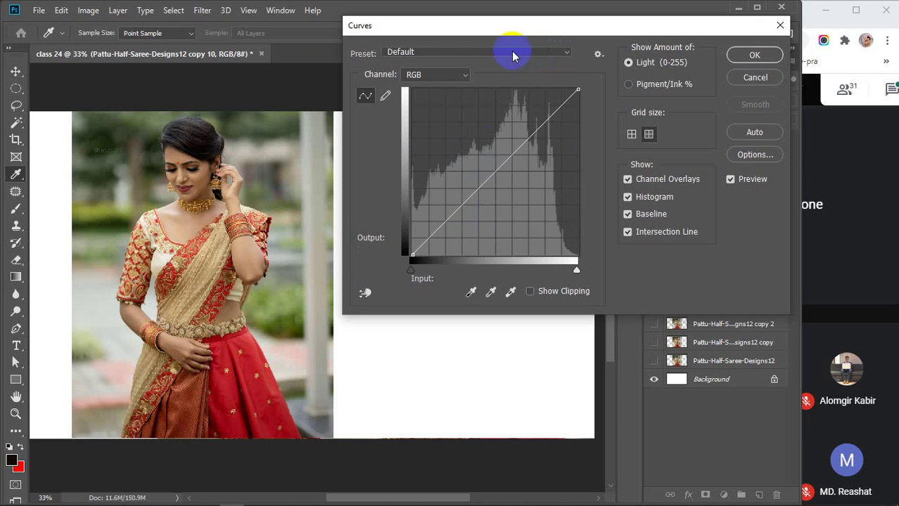
Preview the Cross Process, Lighter and Negative Curves presets on the photo, and restore the Default preset
{"action": "left_click", "coordinate": [474, 52]}
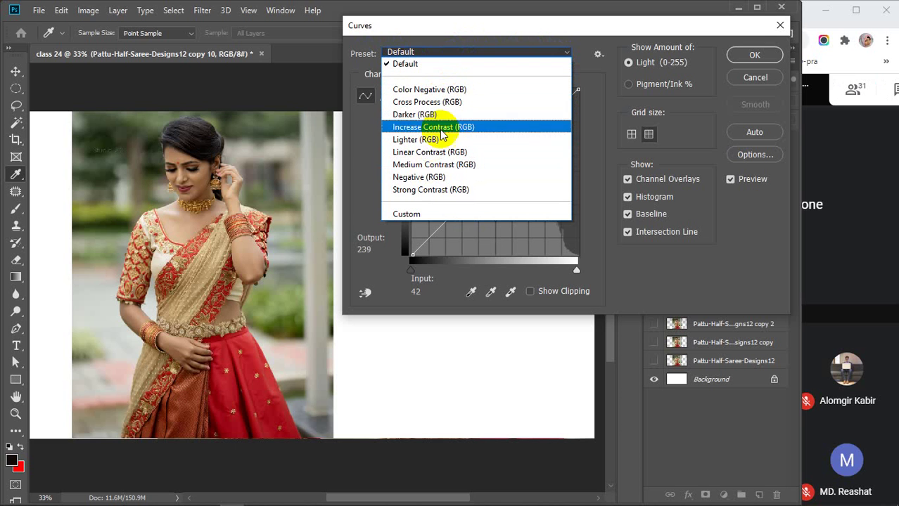
{"action": "left_click", "coordinate": [437, 103]}
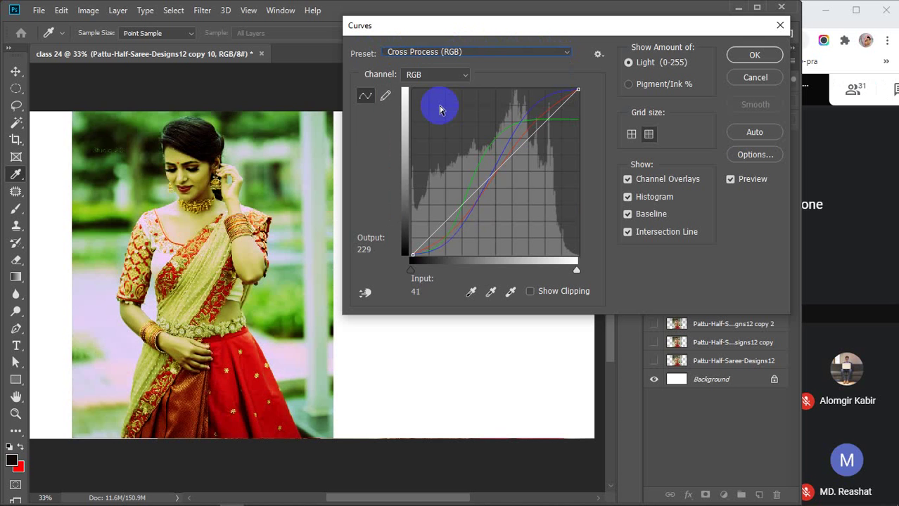
{"action": "left_click", "coordinate": [480, 53]}
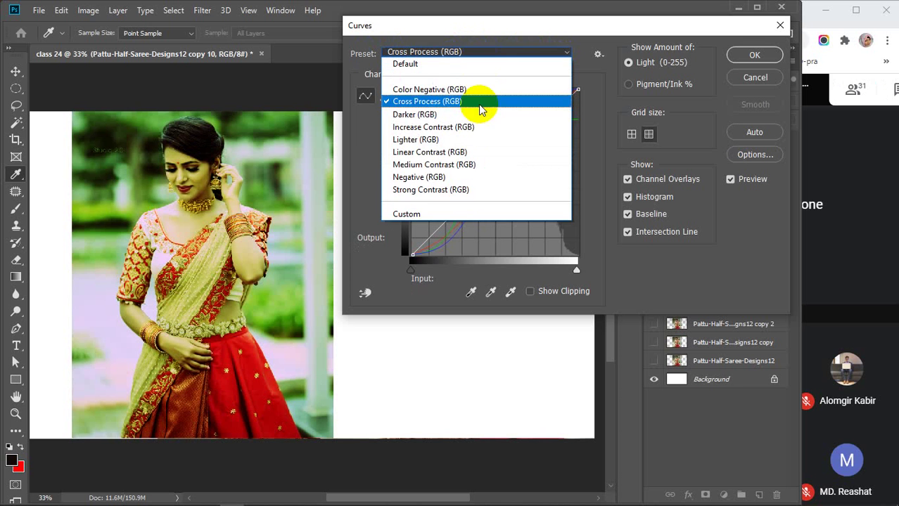
{"action": "left_click", "coordinate": [451, 139]}
{"action": "left_click", "coordinate": [471, 53]}
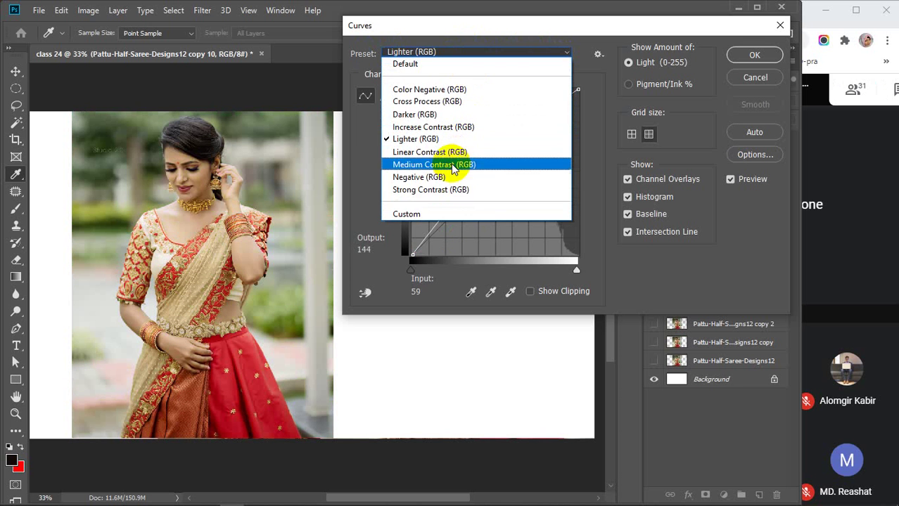
{"action": "left_click", "coordinate": [436, 178]}
{"action": "left_click", "coordinate": [470, 57]}
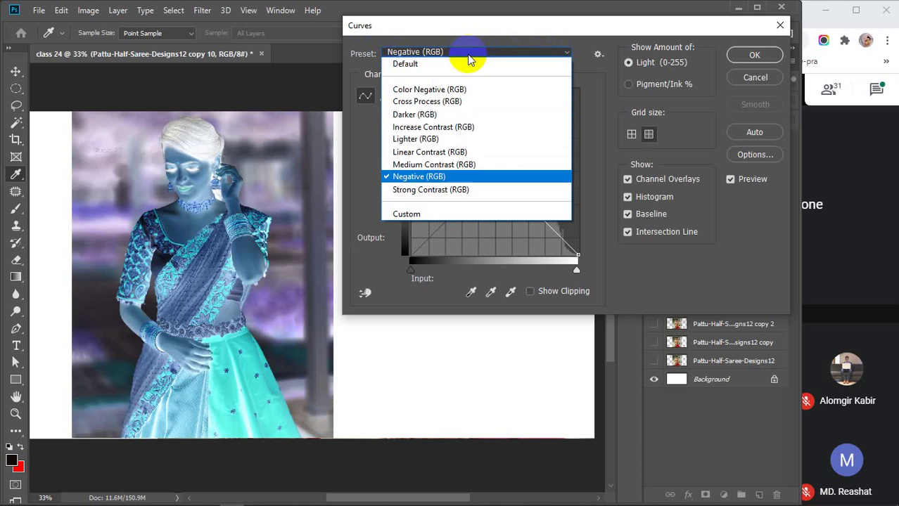
{"action": "left_click", "coordinate": [448, 62]}
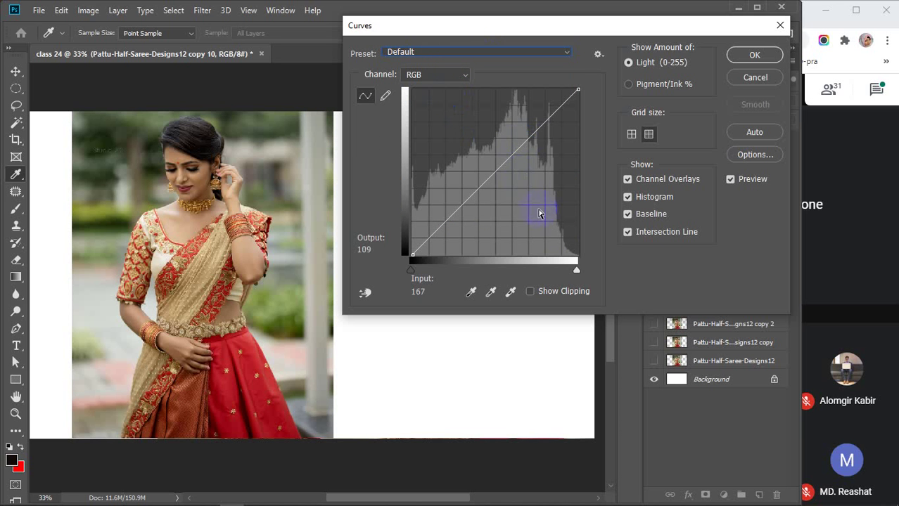
Look through the Curves channels, keep RGB, and add a point to its curve at input 159, output 160
{"action": "left_click", "coordinate": [457, 75]}
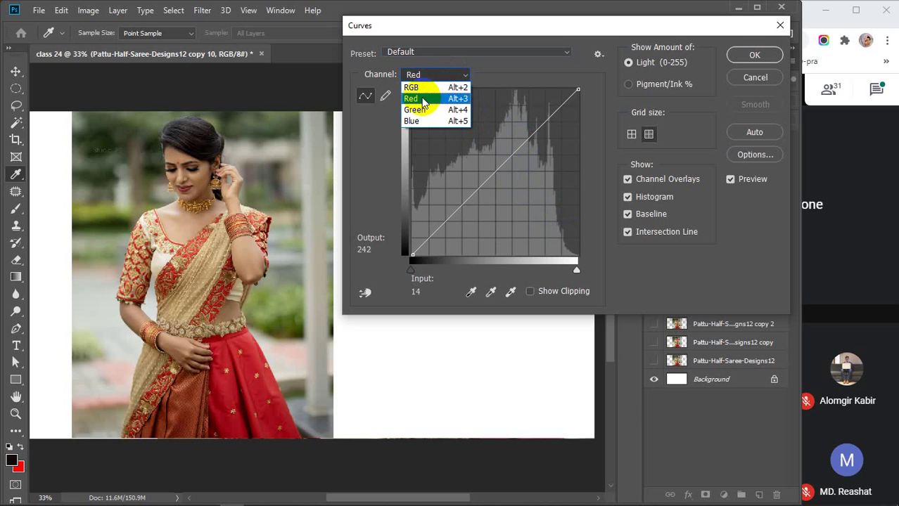
{"action": "left_click", "coordinate": [426, 123]}
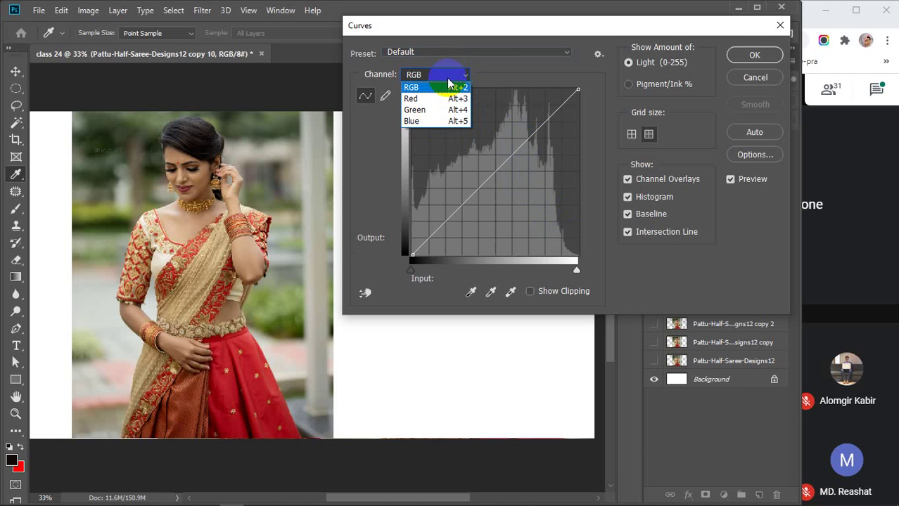
{"action": "left_click", "coordinate": [442, 87]}
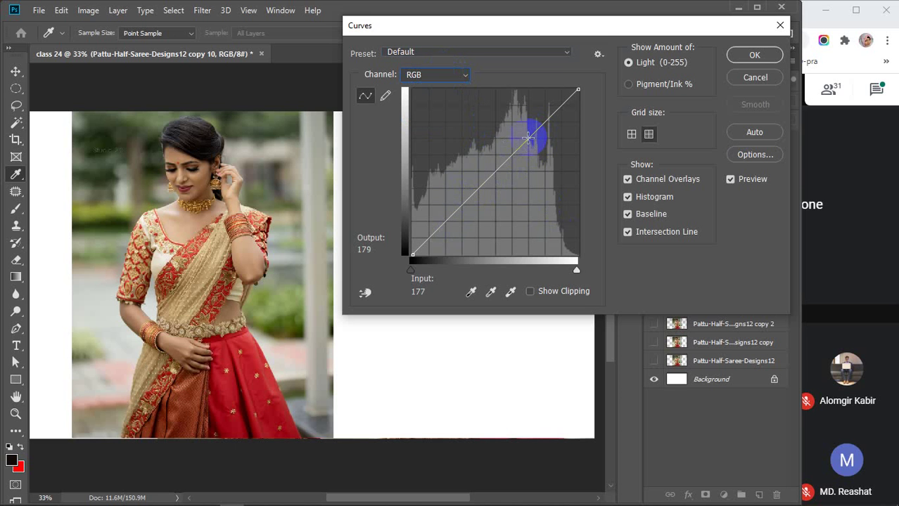
{"action": "left_click_drag", "start_coordinate": [529, 138], "coordinate": [515, 152]}
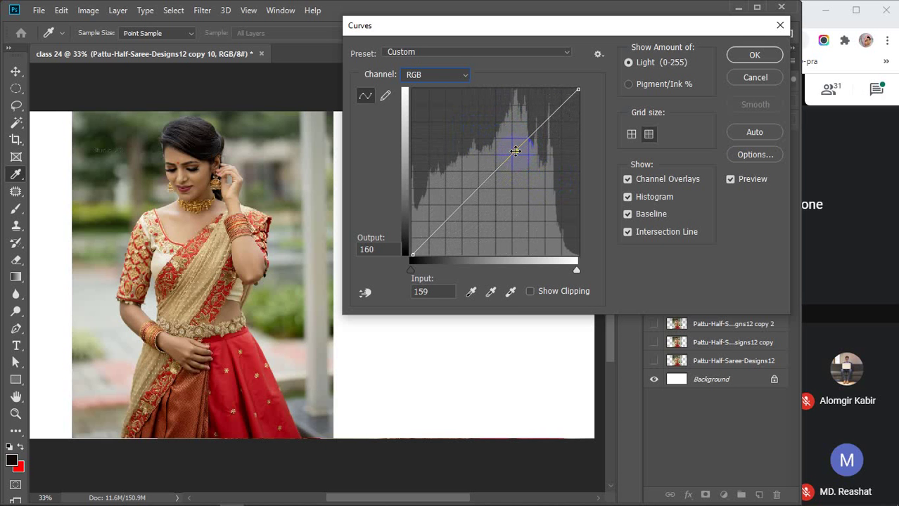
Add a point to the Red channel's curve at about input 171, output 172
{"action": "left_click", "coordinate": [457, 75]}
{"action": "left_click", "coordinate": [435, 100]}
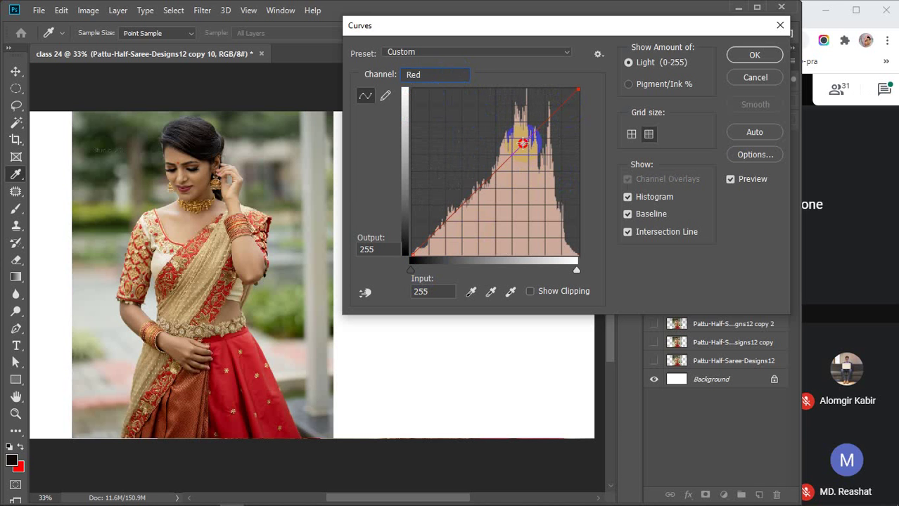
{"action": "mouse_move", "coordinate": [522, 143]}
{"action": "left_mouse_down"}
{"action": "mouse_move", "coordinate": [499, 120]}
{"action": "mouse_move", "coordinate": [494, 132]}
{"action": "mouse_move", "coordinate": [538, 150]}
{"action": "mouse_move", "coordinate": [546, 169]}
{"action": "mouse_move", "coordinate": [522, 144]}
{"action": "left_mouse_up"}
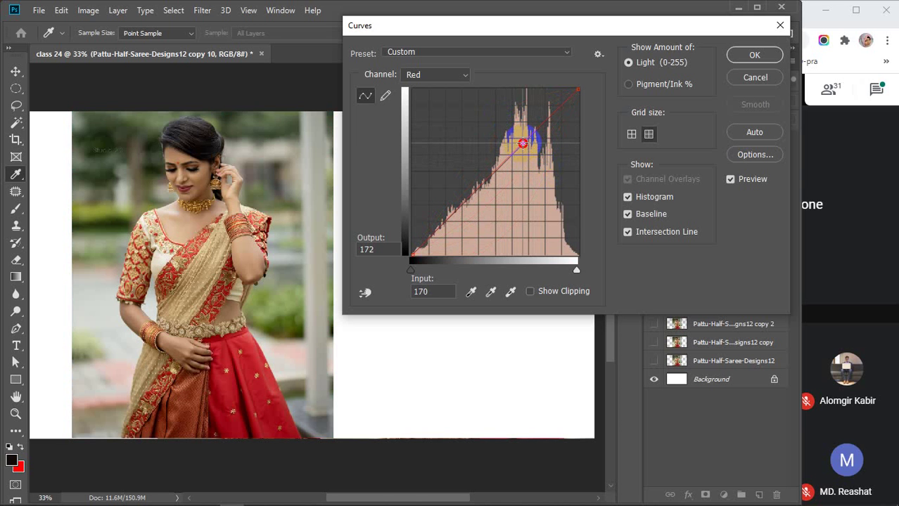
Brighten the Green channel by adding a curve point and raising it to input 182, output 217
{"action": "left_click", "coordinate": [460, 75]}
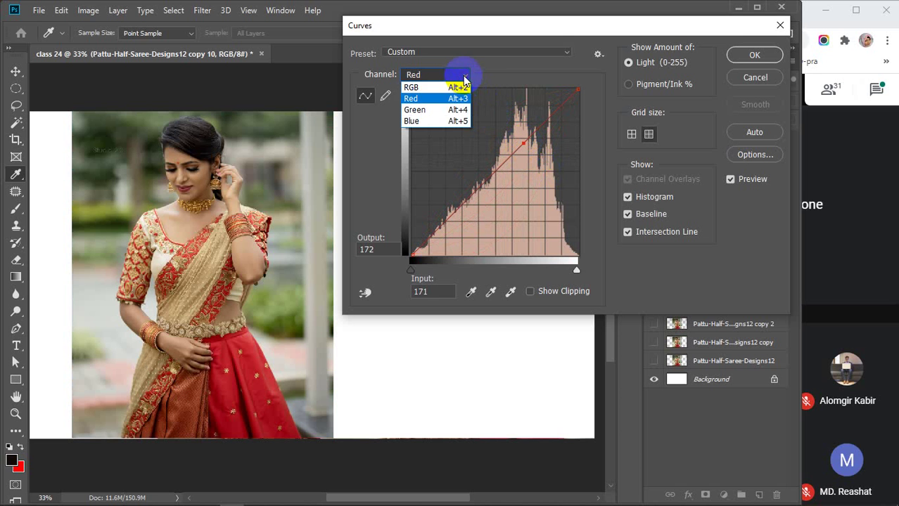
{"action": "left_click", "coordinate": [438, 113]}
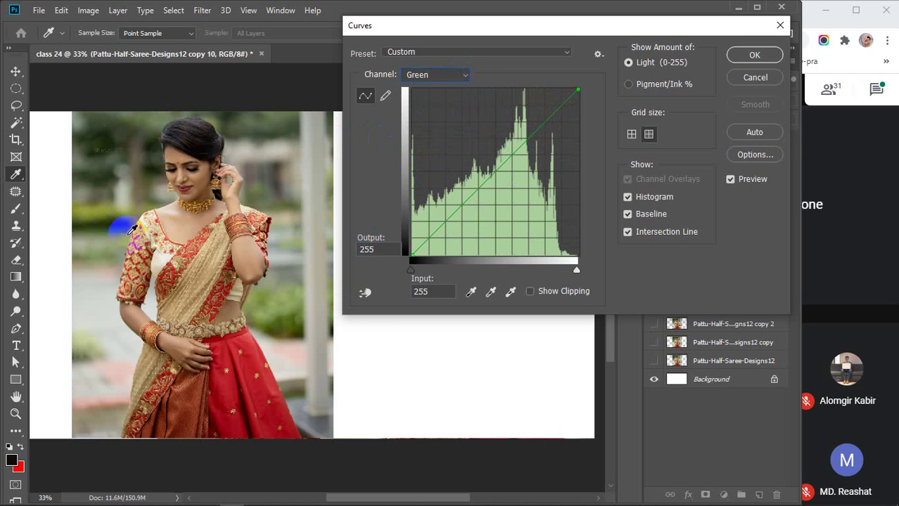
{"action": "left_click", "coordinate": [519, 144]}
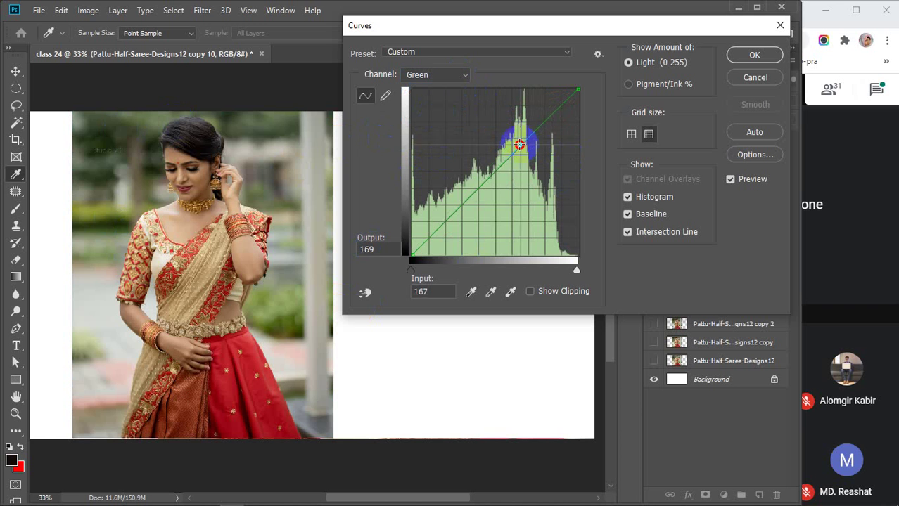
{"action": "mouse_move", "coordinate": [519, 144]}
{"action": "left_mouse_down"}
{"action": "mouse_move", "coordinate": [513, 136]}
{"action": "mouse_move", "coordinate": [544, 163]}
{"action": "mouse_move", "coordinate": [519, 137]}
{"action": "left_mouse_up"}
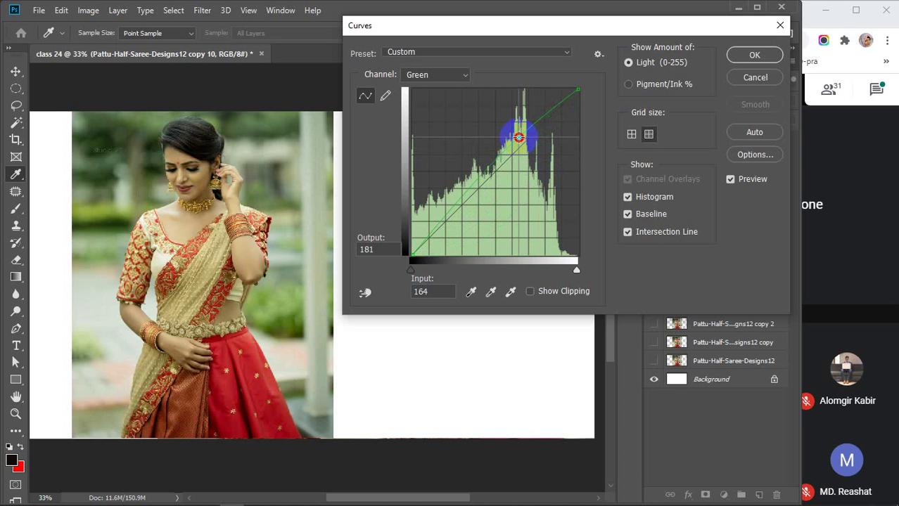
{"action": "left_click_drag", "start_coordinate": [518, 137], "coordinate": [531, 113]}
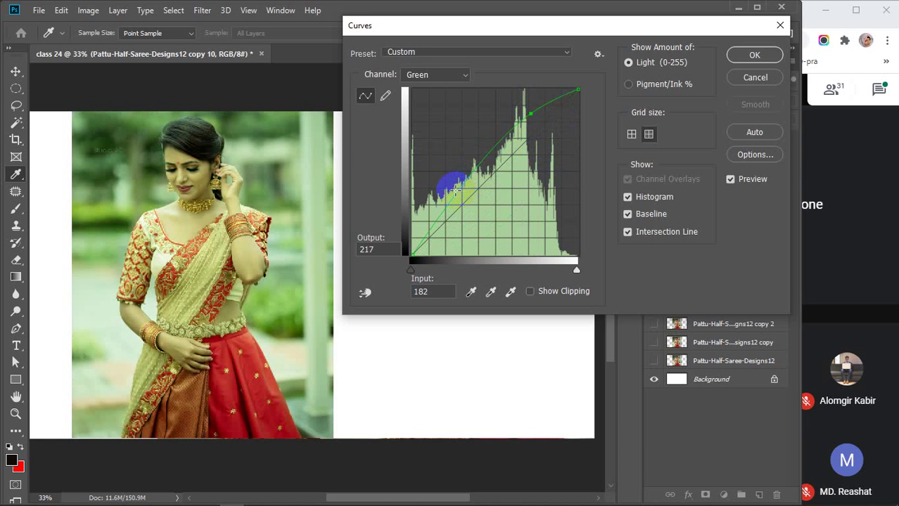
Shape the RGB curve into an S, with a lower point below the diagonal and the upper point at about input 155, output 167
{"action": "left_click", "coordinate": [457, 75]}
{"action": "left_click", "coordinate": [441, 85]}
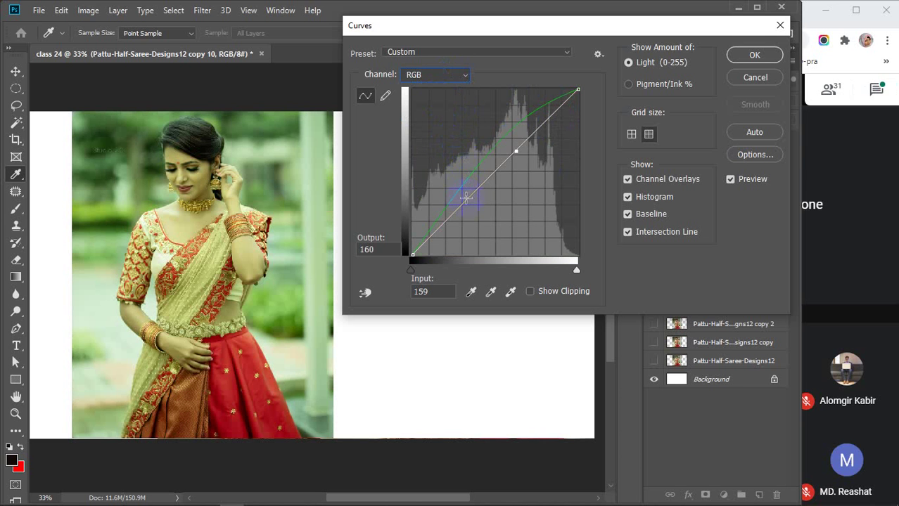
{"action": "left_click_drag", "start_coordinate": [468, 197], "coordinate": [490, 173]}
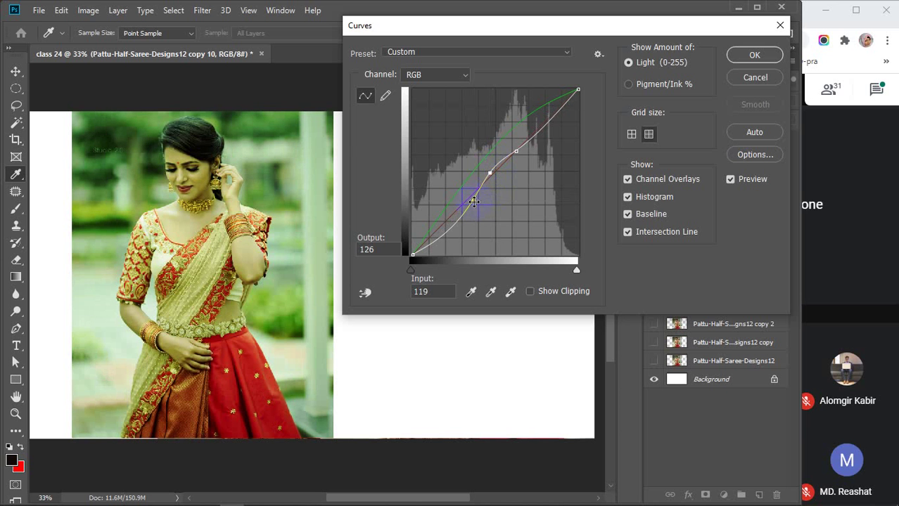
{"action": "mouse_move", "coordinate": [474, 202]}
{"action": "left_mouse_down"}
{"action": "mouse_move", "coordinate": [464, 193]}
{"action": "mouse_move", "coordinate": [477, 203]}
{"action": "mouse_move", "coordinate": [495, 161]}
{"action": "mouse_move", "coordinate": [514, 146]}
{"action": "left_mouse_up"}
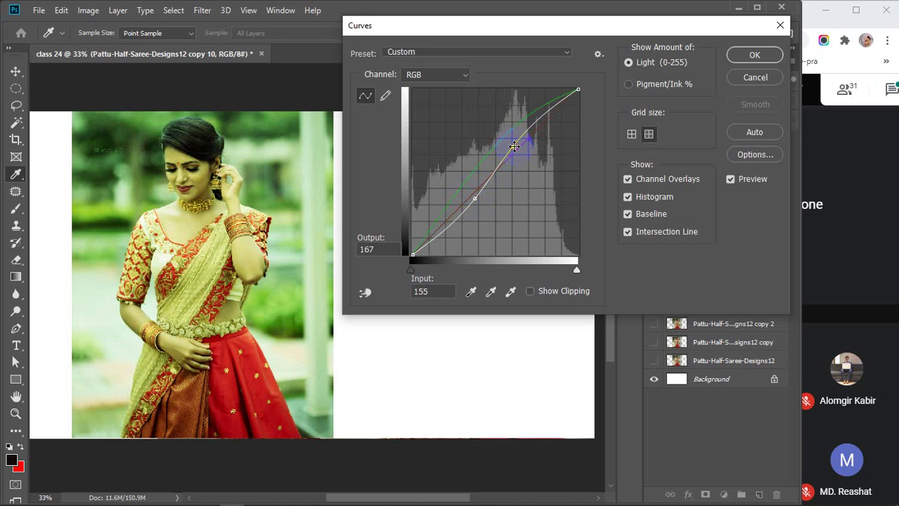
{"action": "left_click_drag", "start_coordinate": [532, 135], "coordinate": [519, 131]}
{"action": "mouse_move", "coordinate": [519, 132]}
{"action": "left_mouse_down"}
{"action": "mouse_move", "coordinate": [513, 147]}
{"action": "mouse_move", "coordinate": [537, 124]}
{"action": "mouse_move", "coordinate": [516, 133]}
{"action": "mouse_move", "coordinate": [513, 146]}
{"action": "left_mouse_up"}
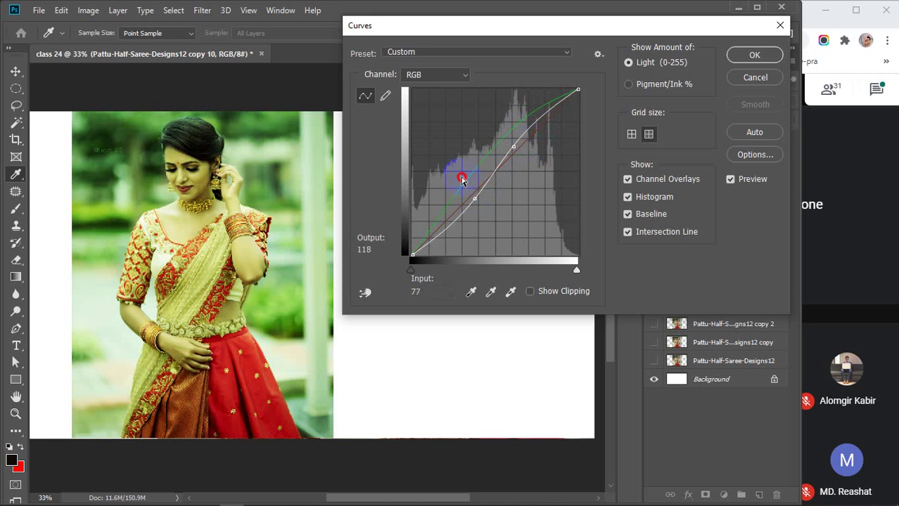
{"action": "left_click_drag", "start_coordinate": [499, 144], "coordinate": [514, 147]}
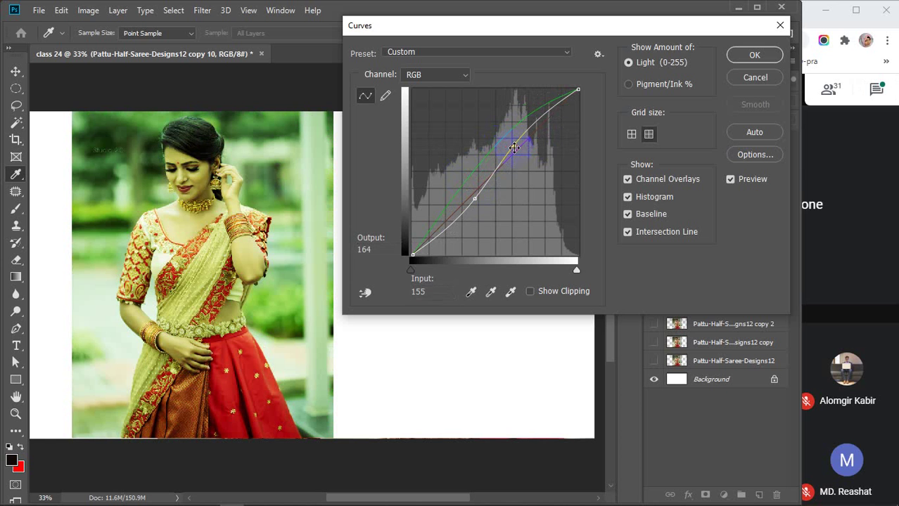
Shape the Red channel's curve into an S with points at input 162, output 185 and input 95, output 82
{"action": "left_click", "coordinate": [462, 74]}
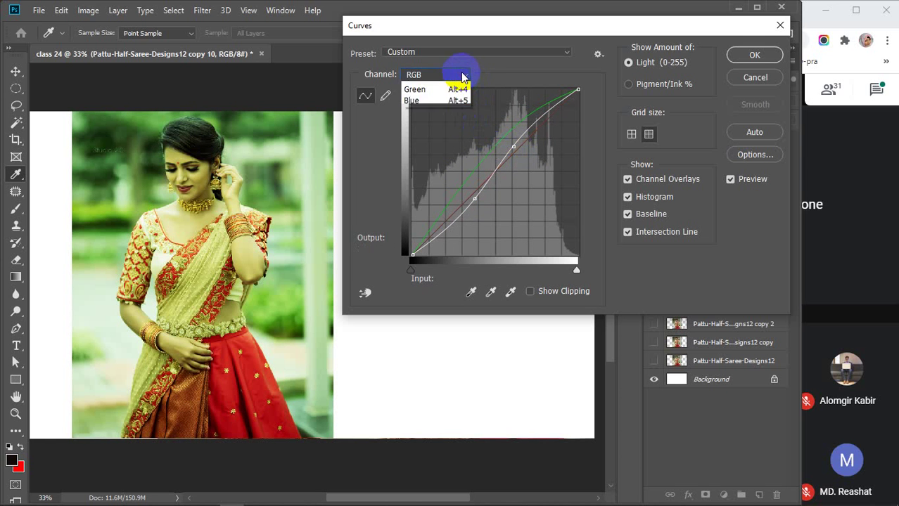
{"action": "left_click", "coordinate": [422, 99]}
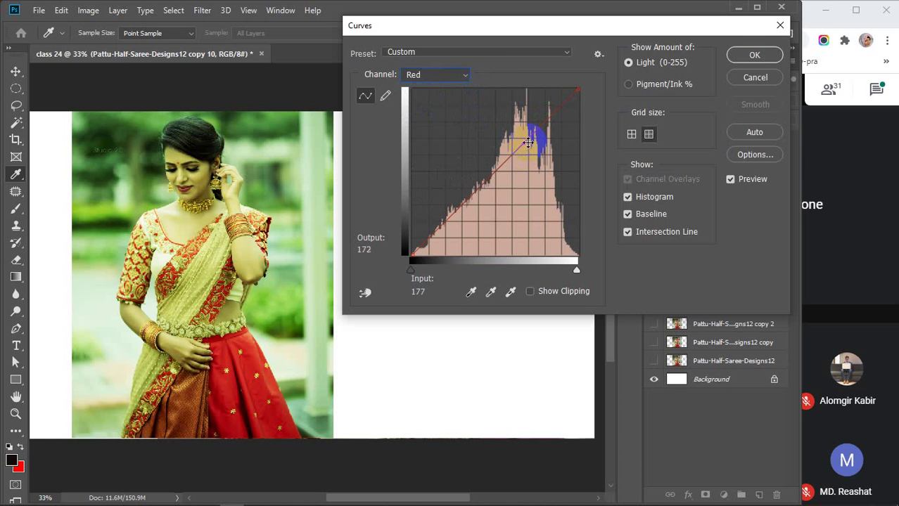
{"action": "left_click_drag", "start_coordinate": [524, 144], "coordinate": [517, 135]}
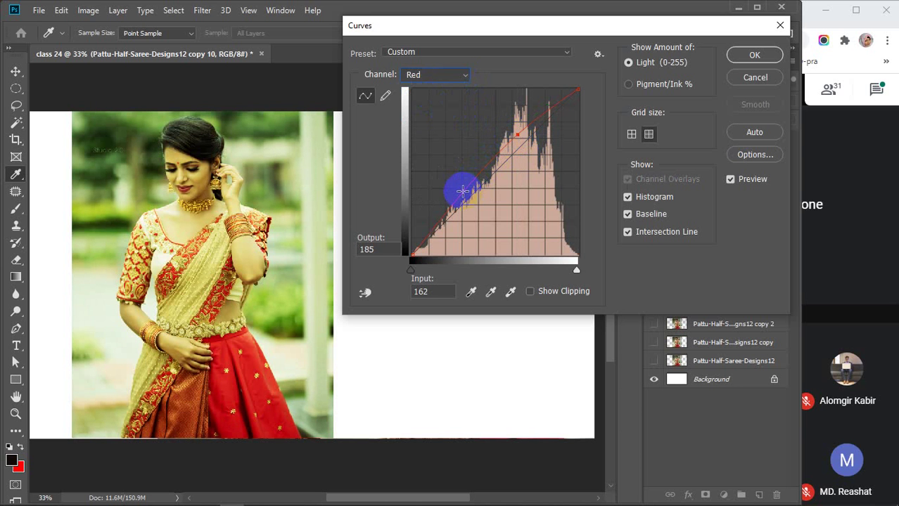
{"action": "left_click_drag", "start_coordinate": [461, 195], "coordinate": [475, 201]}
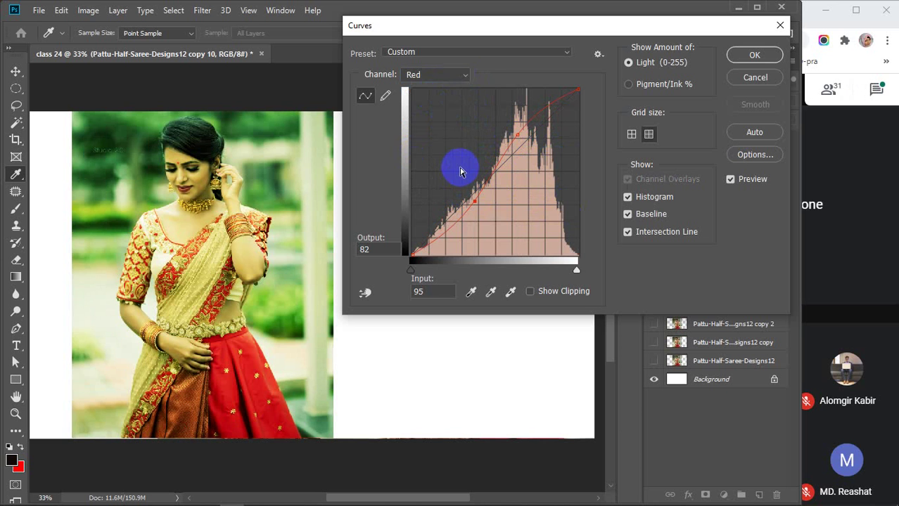
Raise the Blue channel's curve with points at input 188, output 217 and input 80, output 98, and apply the Curves adjustment
{"action": "left_click", "coordinate": [450, 74]}
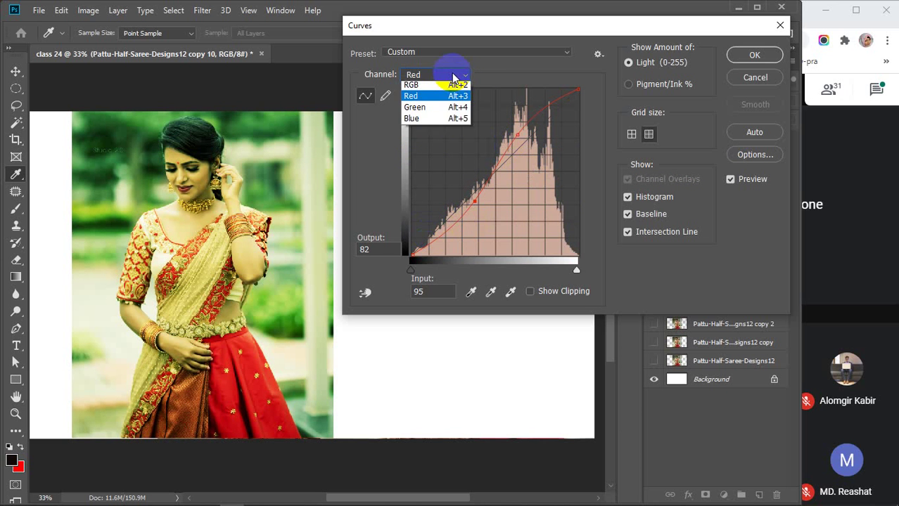
{"action": "left_click", "coordinate": [433, 121]}
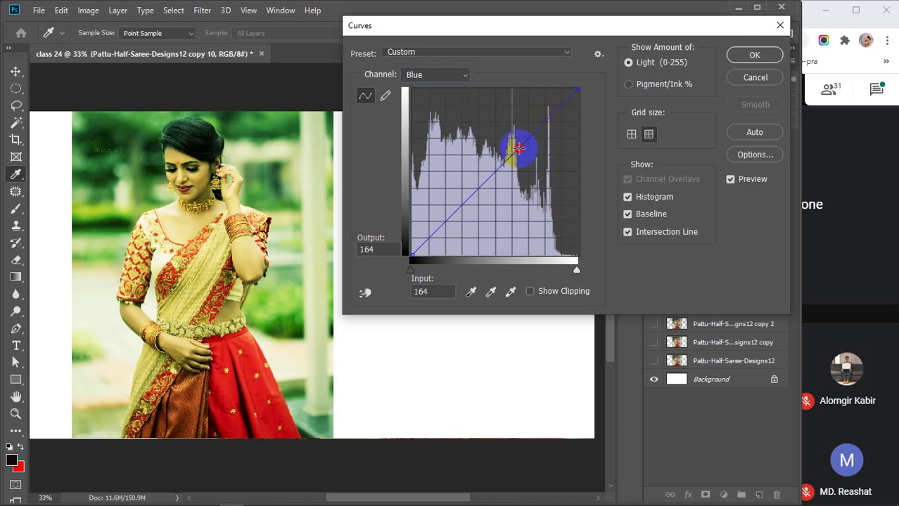
{"action": "left_click_drag", "start_coordinate": [518, 149], "coordinate": [534, 114]}
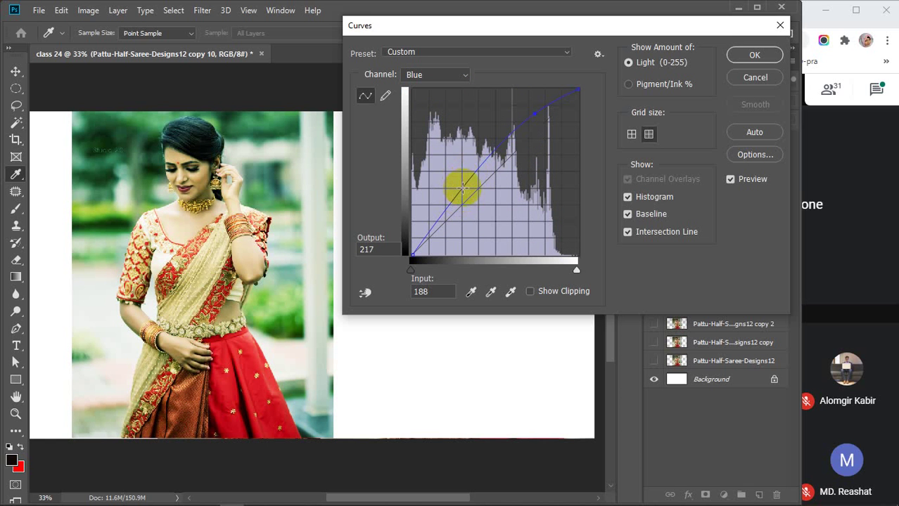
{"action": "mouse_move", "coordinate": [462, 187]}
{"action": "left_mouse_down"}
{"action": "mouse_move", "coordinate": [478, 199]}
{"action": "mouse_move", "coordinate": [461, 190]}
{"action": "mouse_move", "coordinate": [461, 199]}
{"action": "mouse_move", "coordinate": [464, 192]}
{"action": "left_mouse_up"}
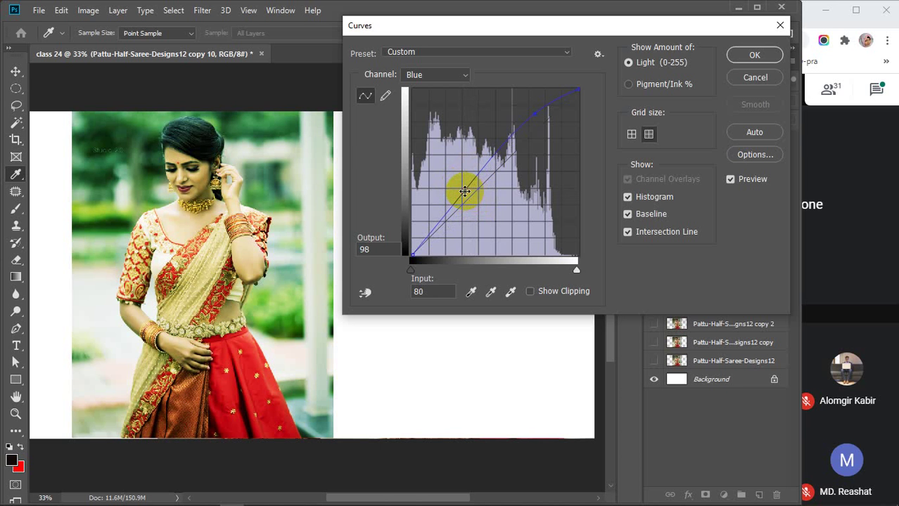
{"action": "left_click", "coordinate": [754, 55]}
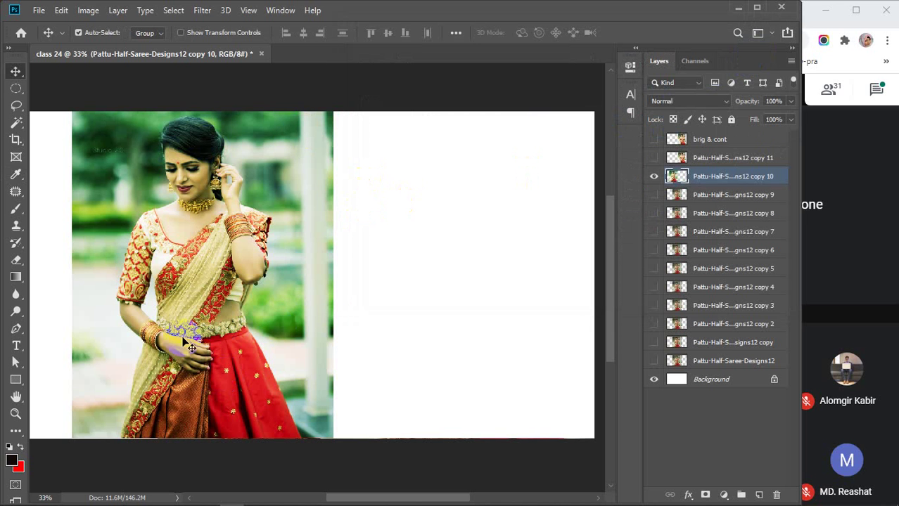
Move the copy 10 photo to the canvas's right half, show copy 9 and place it alongside on the left for comparison
{"action": "left_click", "coordinate": [221, 316]}
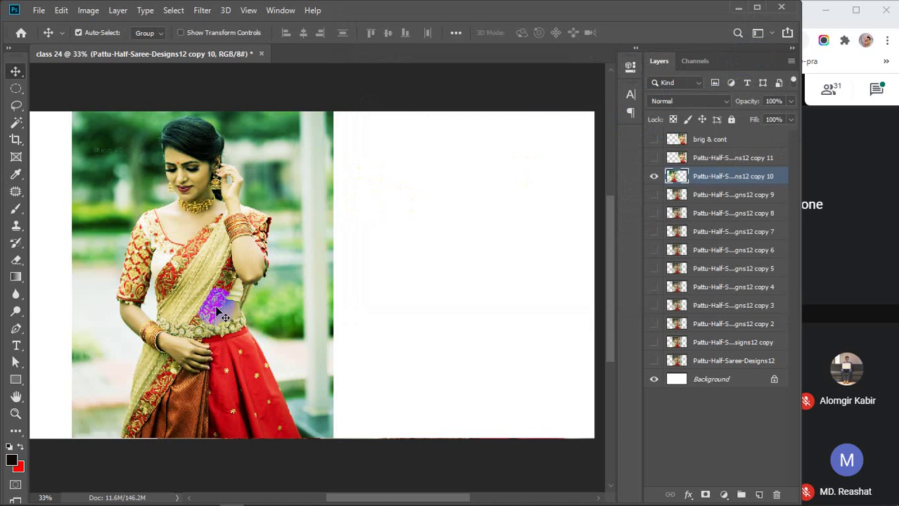
{"action": "left_click_drag", "start_coordinate": [195, 293], "coordinate": [457, 291]}
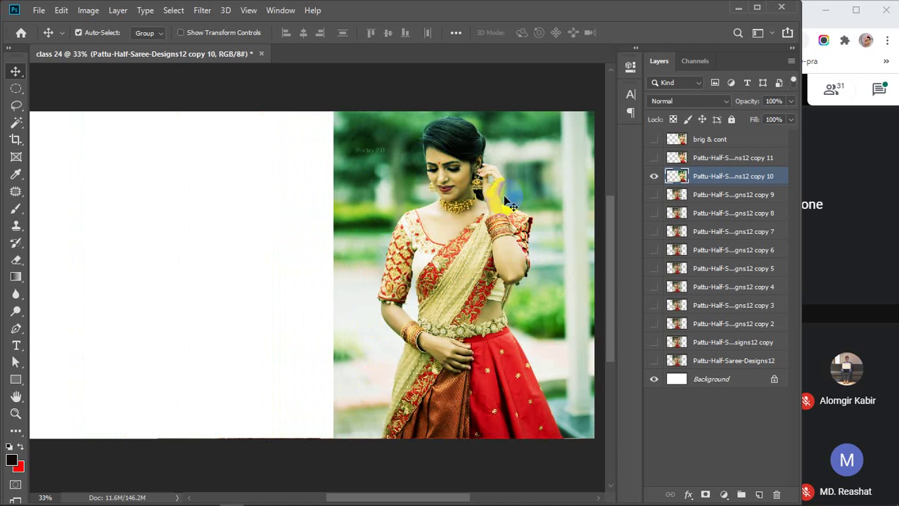
{"action": "left_click", "coordinate": [654, 195]}
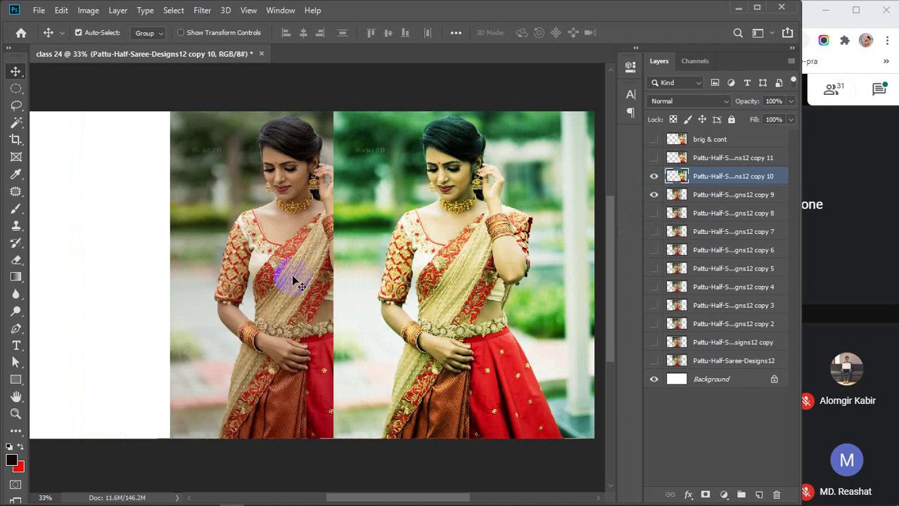
{"action": "left_click_drag", "start_coordinate": [281, 280], "coordinate": [182, 280]}
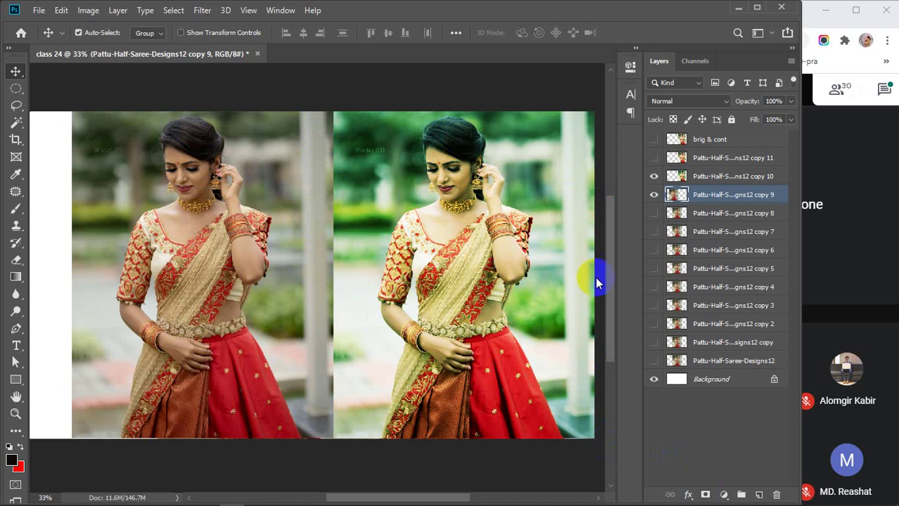
Hide copy 10 and open the Exposure adjustment for copy 9
{"action": "left_click", "coordinate": [653, 175]}
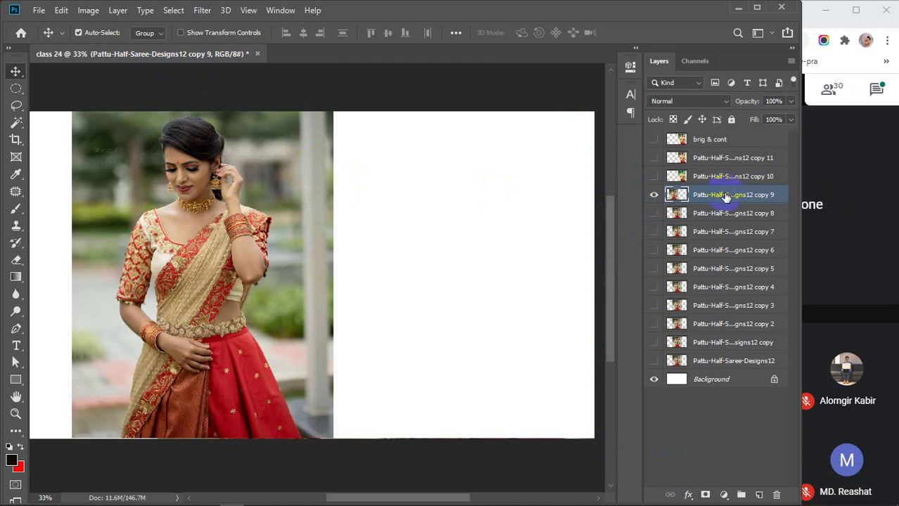
{"action": "left_click", "coordinate": [654, 196]}
{"action": "left_click", "coordinate": [654, 195]}
{"action": "left_click", "coordinate": [89, 11]}
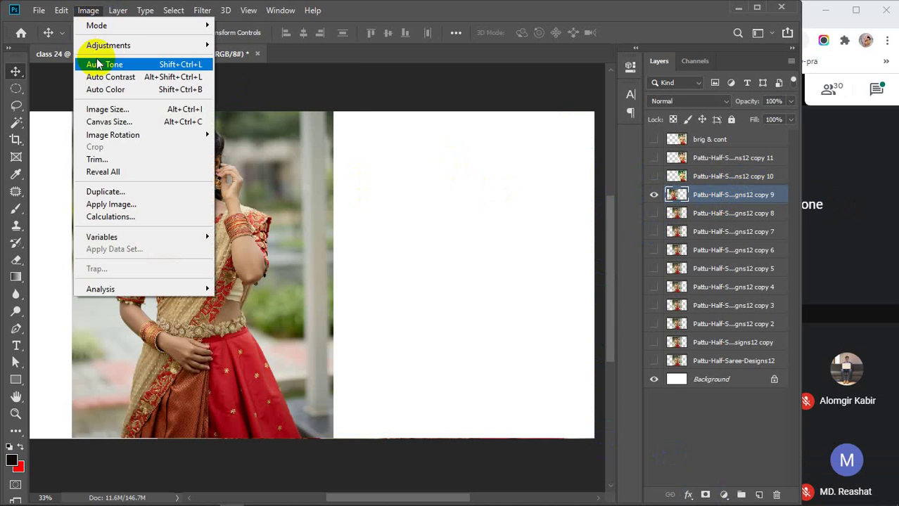
{"action": "mouse_move", "coordinate": [107, 47]}
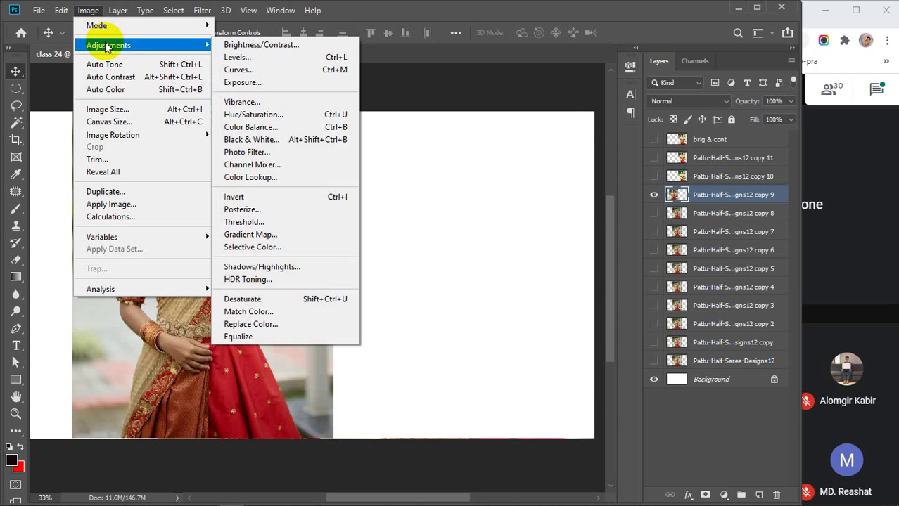
{"action": "left_click", "coordinate": [274, 83]}
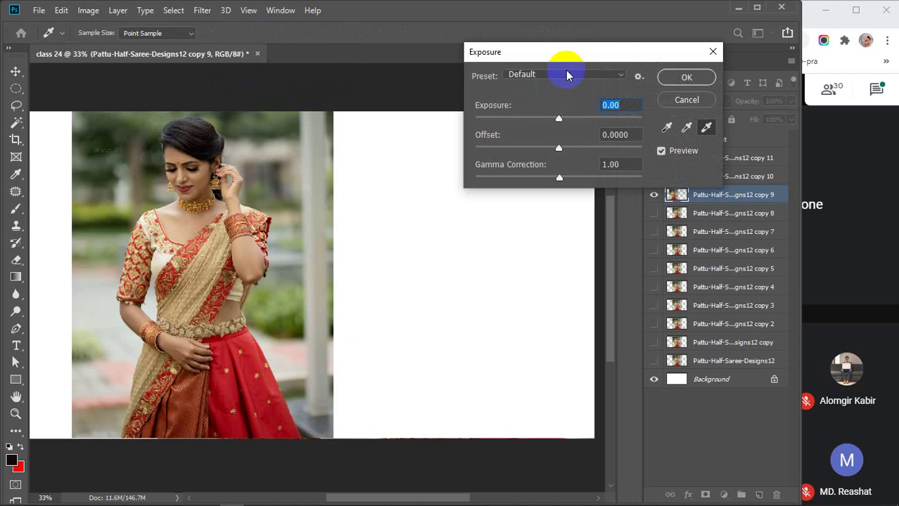
{"action": "left_click_drag", "start_coordinate": [577, 57], "coordinate": [499, 69]}
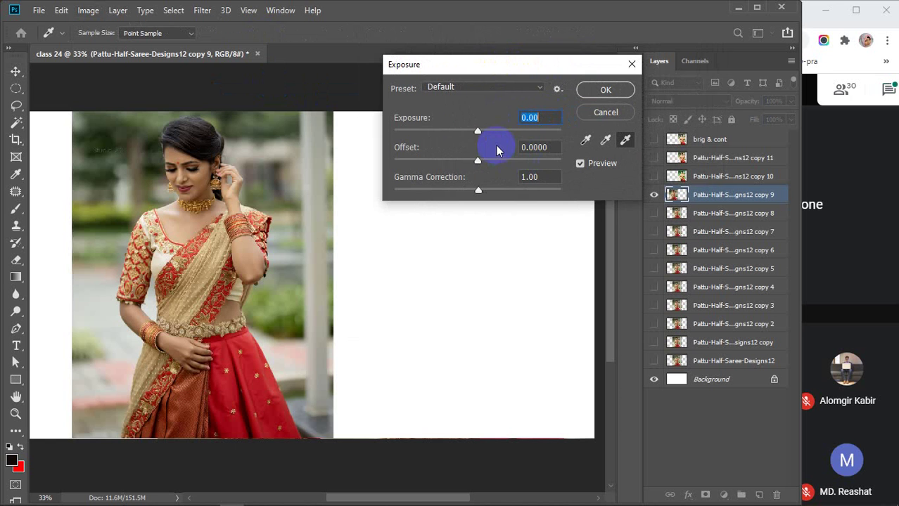
Preview the Minus 1.0 and Plus 1.0 exposure presets on copy 9 and restore the Default preset
{"action": "left_click", "coordinate": [522, 88]}
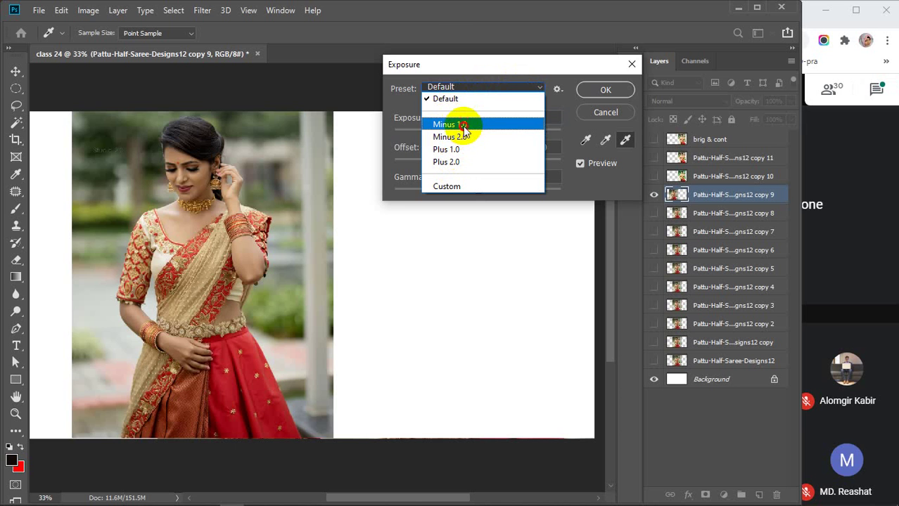
{"action": "left_click", "coordinate": [464, 131]}
{"action": "left_click", "coordinate": [482, 86]}
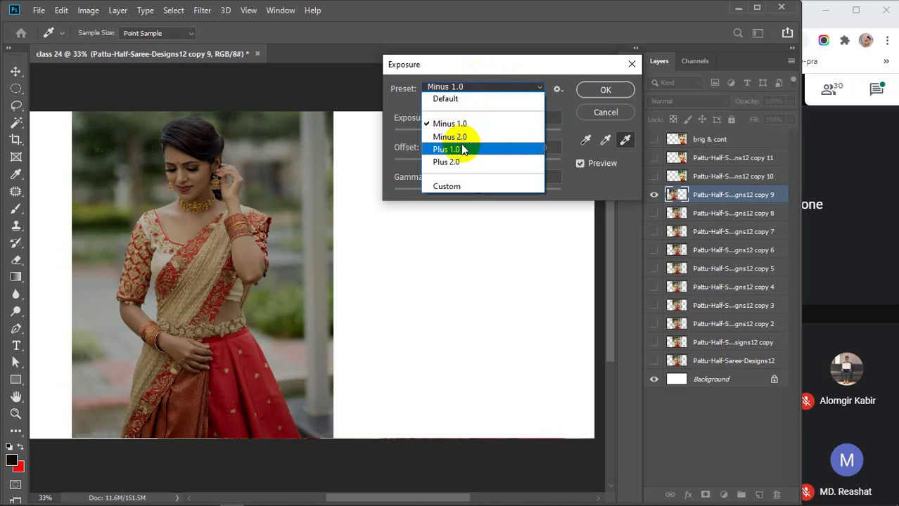
{"action": "left_click", "coordinate": [464, 149]}
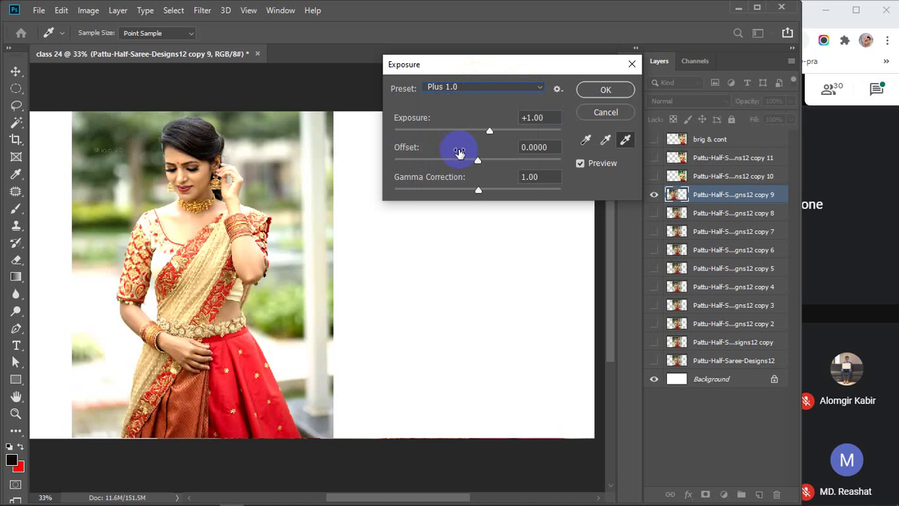
{"action": "left_click", "coordinate": [473, 88]}
{"action": "left_click", "coordinate": [475, 96]}
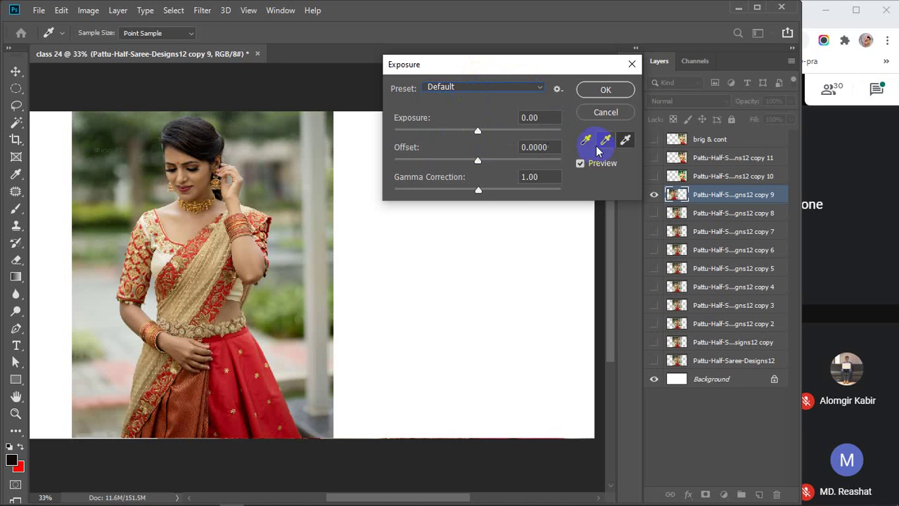
Try the black-point and white-point samplers and an exposure of -0.45, resetting the exposure to 0
{"action": "left_click", "coordinate": [622, 146]}
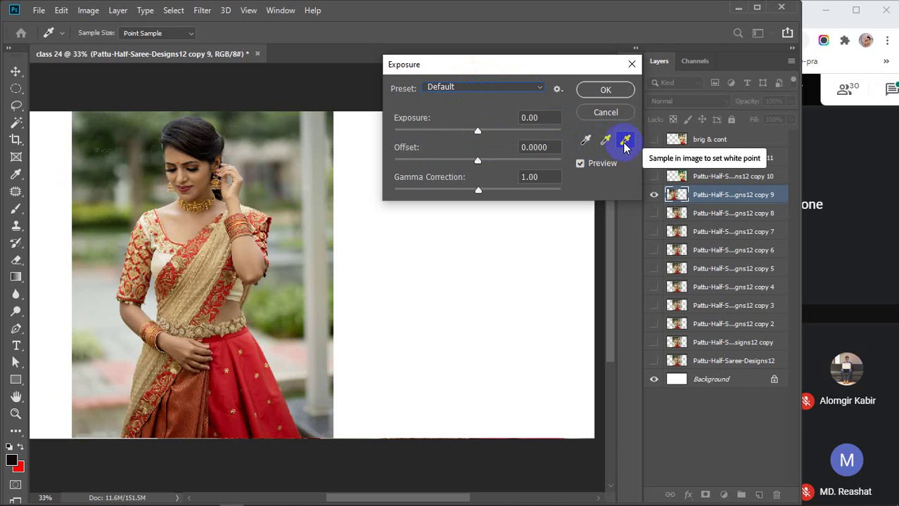
{"action": "left_click", "coordinate": [587, 141]}
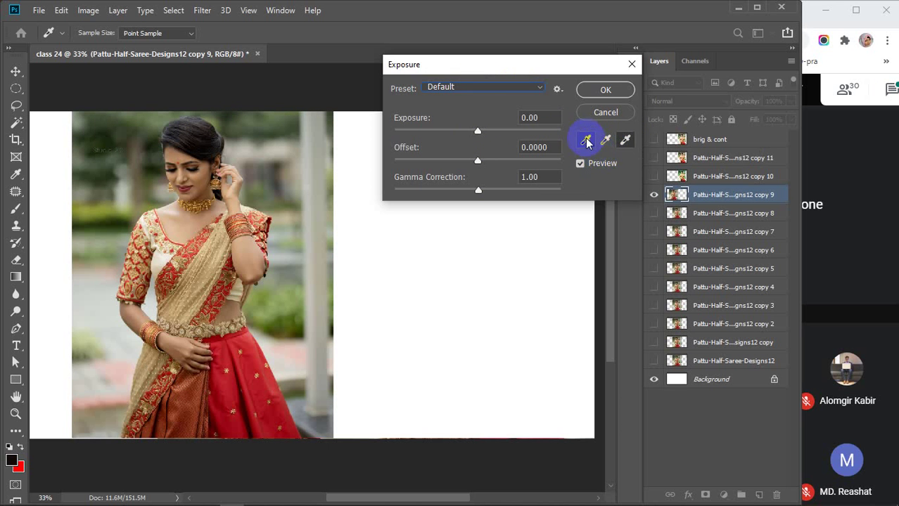
{"action": "left_click", "coordinate": [626, 140]}
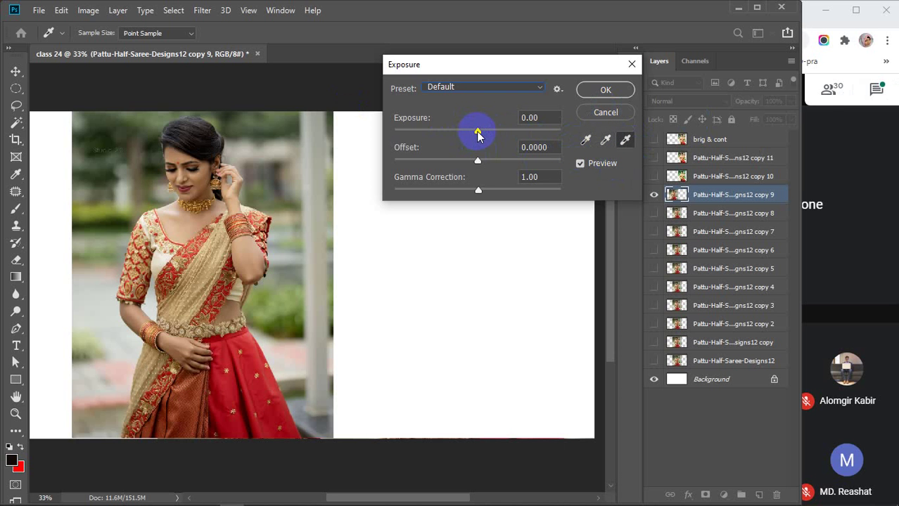
{"action": "mouse_move", "coordinate": [478, 133]}
{"action": "left_mouse_down"}
{"action": "mouse_move", "coordinate": [557, 130]}
{"action": "mouse_move", "coordinate": [381, 129]}
{"action": "mouse_move", "coordinate": [472, 136]}
{"action": "left_mouse_up"}
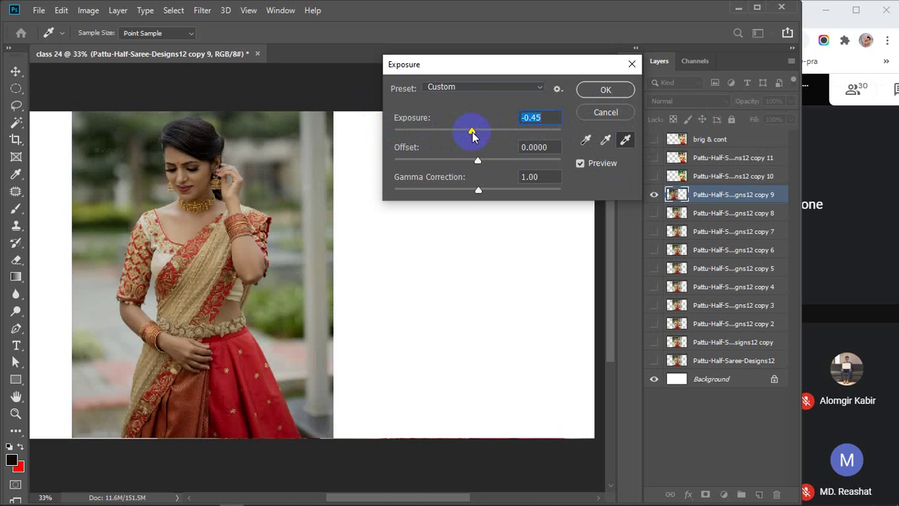
{"action": "type", "text": "0"}
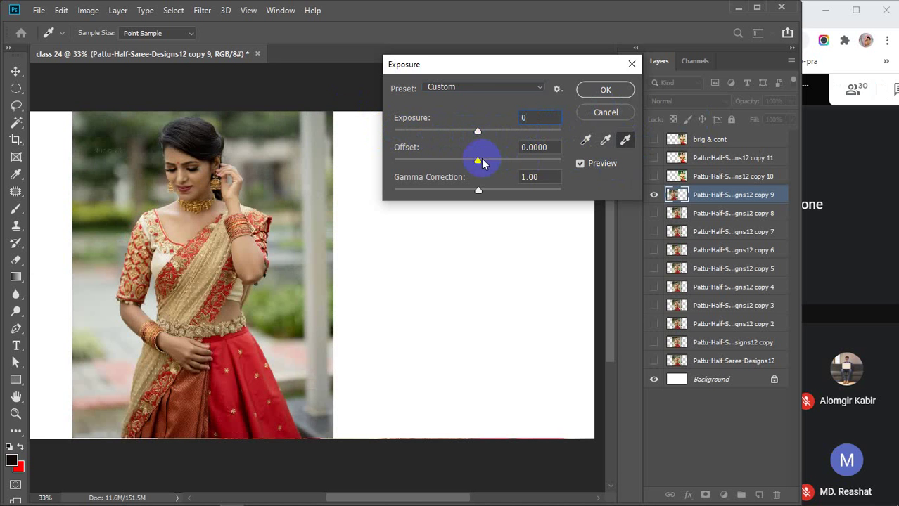
Try different exposure and offset amounts on copy 9, settling on exposure +1 and offset -0.05
{"action": "left_click_drag", "start_coordinate": [478, 160], "coordinate": [504, 168]}
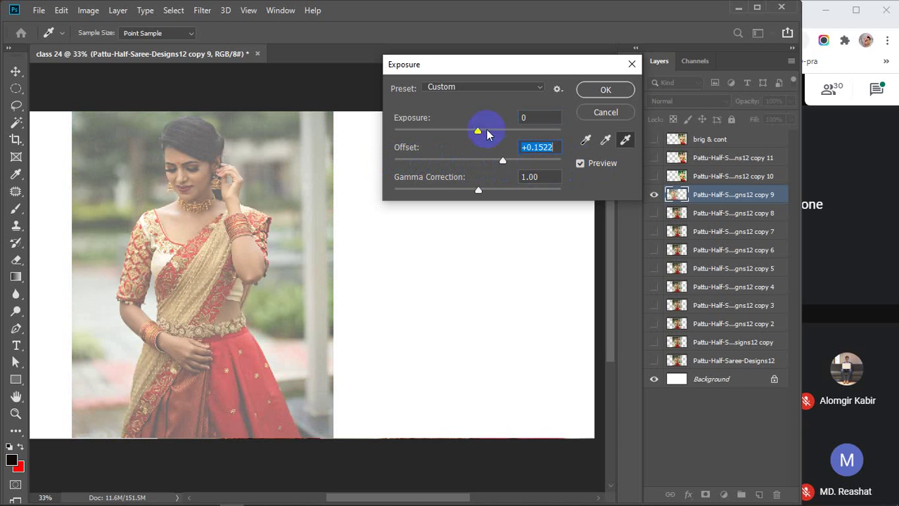
{"action": "left_click_drag", "start_coordinate": [477, 134], "coordinate": [469, 164]}
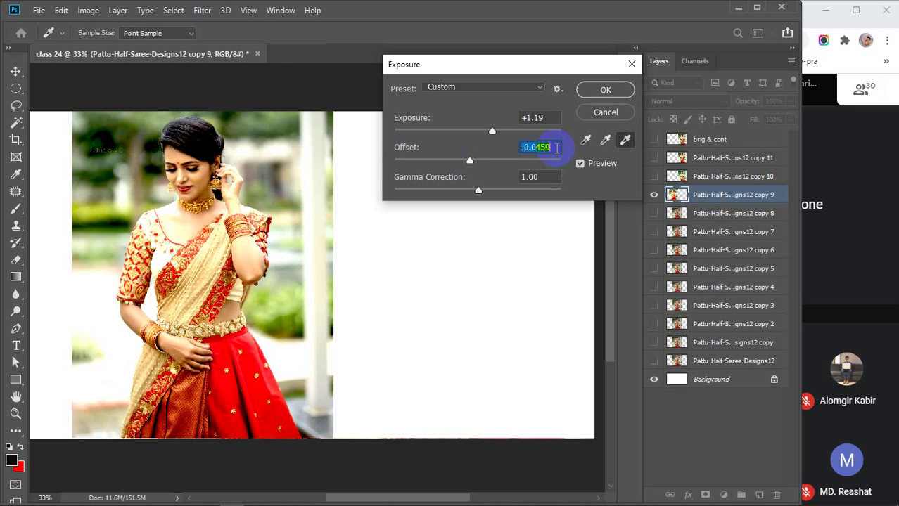
{"action": "scroll", "coordinate": [556, 148], "scroll_direction": "down", "scroll_amount": 4}
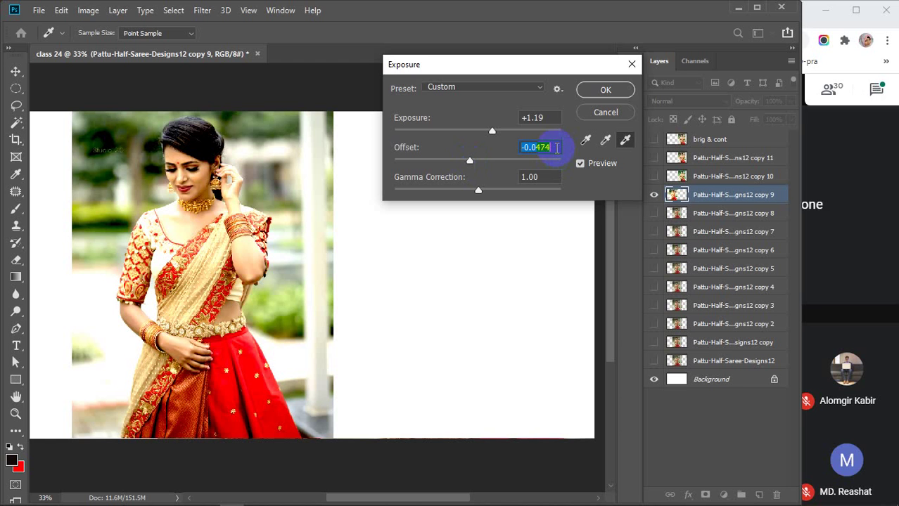
{"action": "scroll", "coordinate": [556, 147], "scroll_direction": "down", "scroll_amount": 7}
{"action": "scroll", "coordinate": [556, 148], "scroll_direction": "down", "scroll_amount": 9}
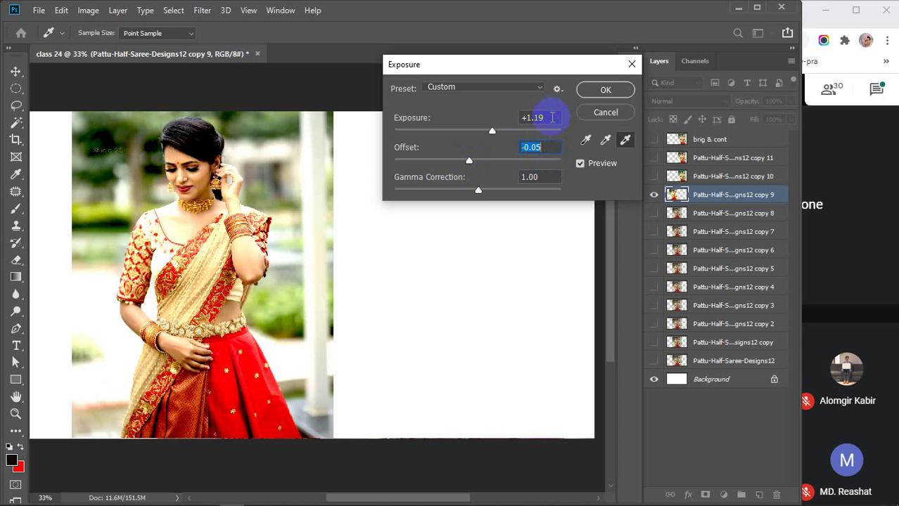
{"action": "scroll", "coordinate": [552, 117], "scroll_direction": "up", "scroll_amount": 9}
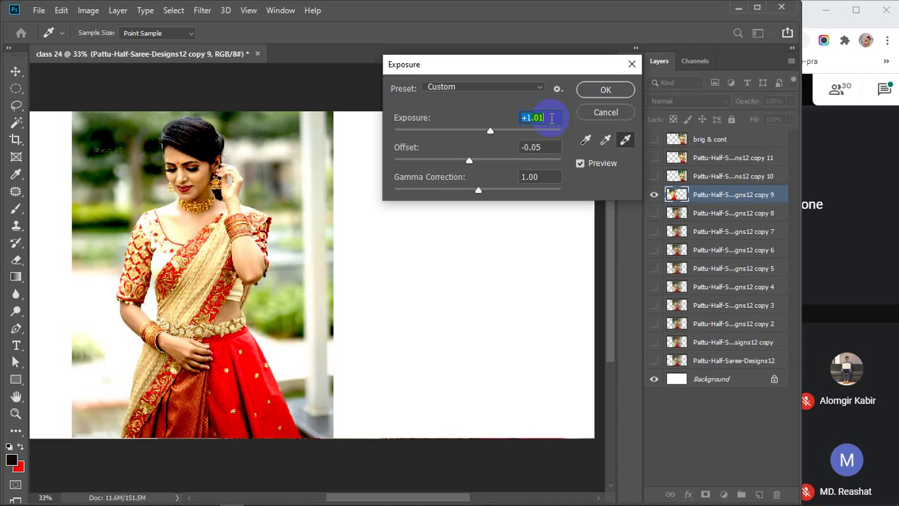
{"action": "scroll", "coordinate": [552, 117], "scroll_direction": "down", "scroll_amount": 3}
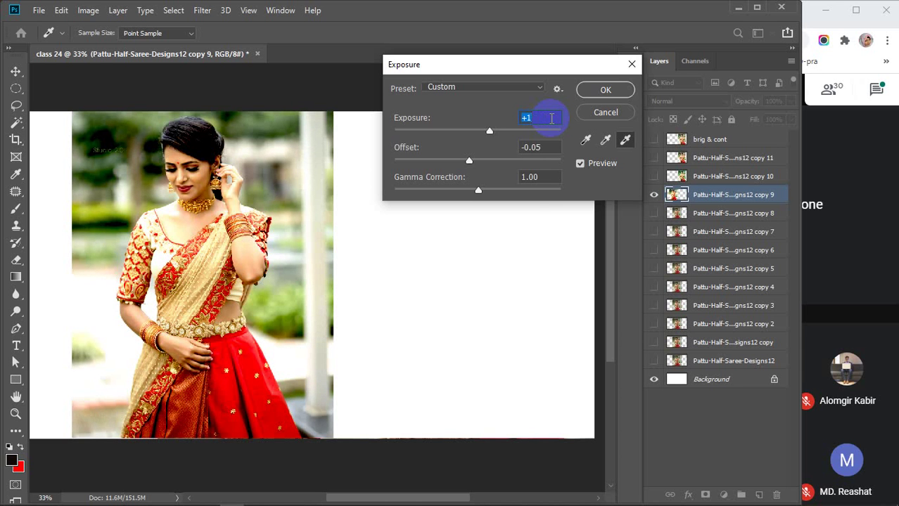
Try the gamma correction, leave it at 1.00, and apply the Exposure adjustment to copy 9
{"action": "left_click", "coordinate": [481, 190]}
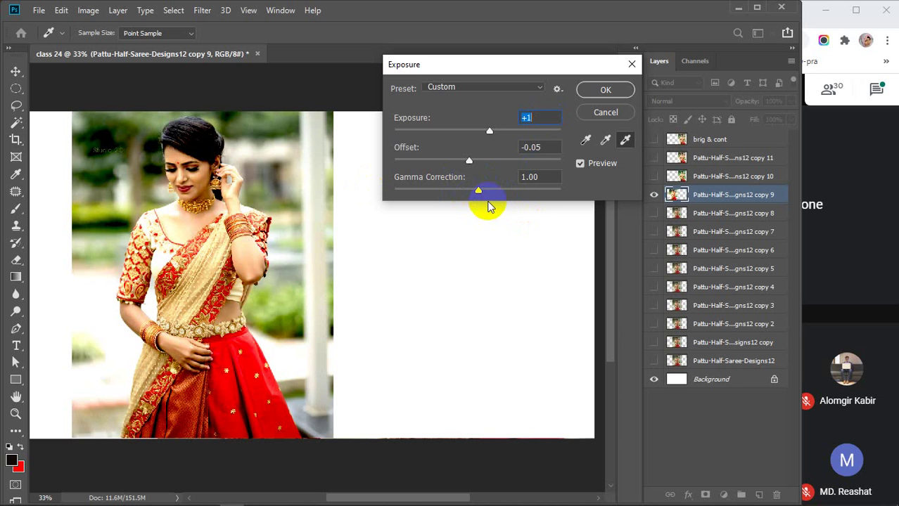
{"action": "mouse_move", "coordinate": [481, 190]}
{"action": "left_mouse_down"}
{"action": "mouse_move", "coordinate": [594, 195]}
{"action": "mouse_move", "coordinate": [553, 187]}
{"action": "mouse_move", "coordinate": [362, 197]}
{"action": "mouse_move", "coordinate": [494, 202]}
{"action": "mouse_move", "coordinate": [477, 206]}
{"action": "left_mouse_up"}
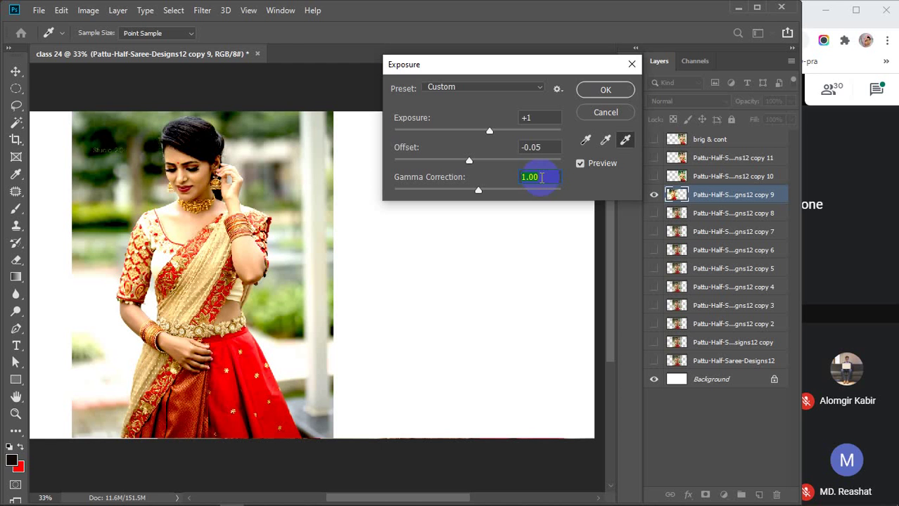
{"action": "left_click", "coordinate": [605, 89]}
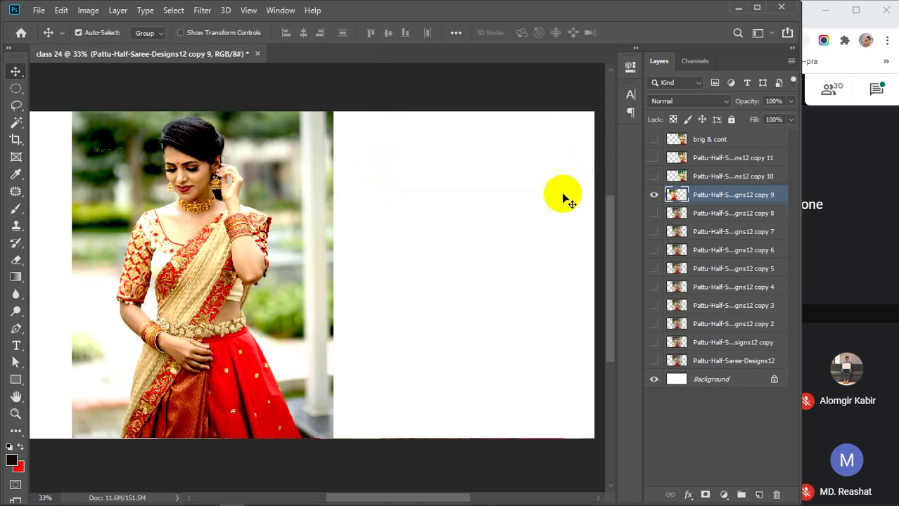
Show copy 8, move it to the canvas's right half to compare it with copy 9, and hide it again
{"action": "left_click", "coordinate": [653, 213]}
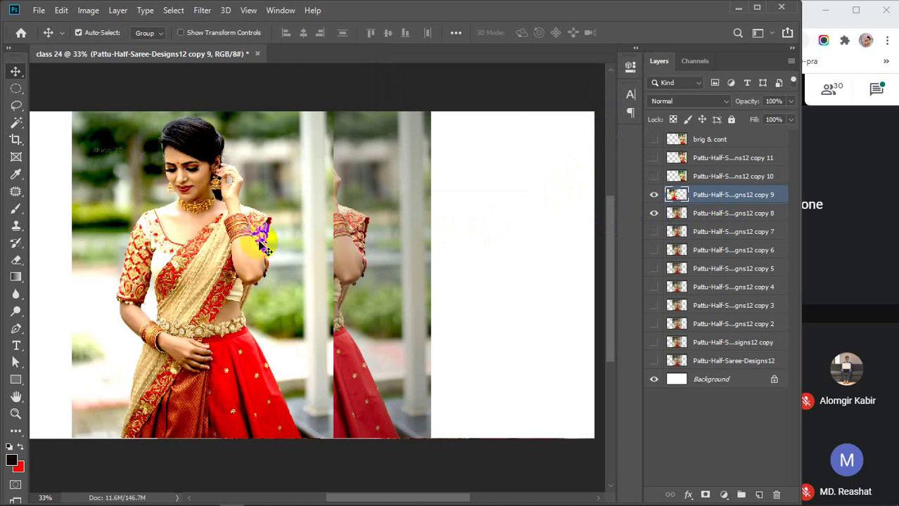
{"action": "left_click_drag", "start_coordinate": [399, 251], "coordinate": [557, 251]}
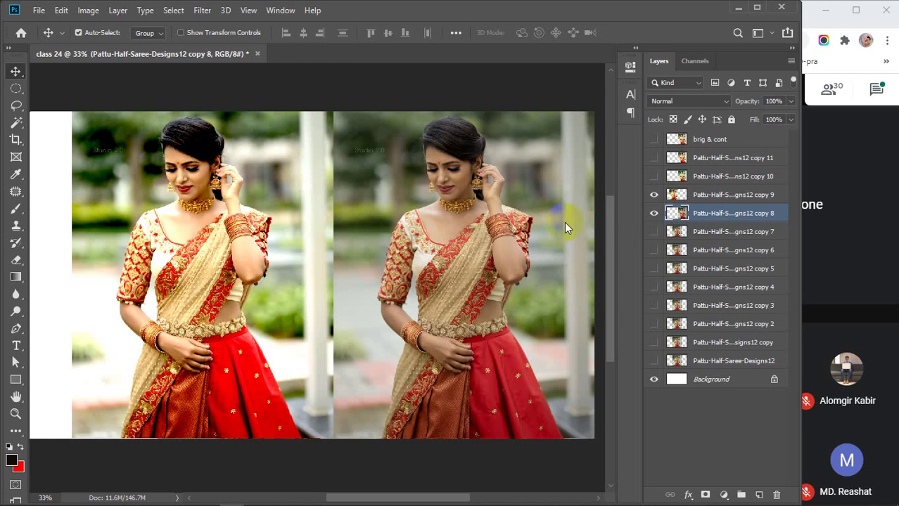
{"action": "left_click", "coordinate": [653, 213]}
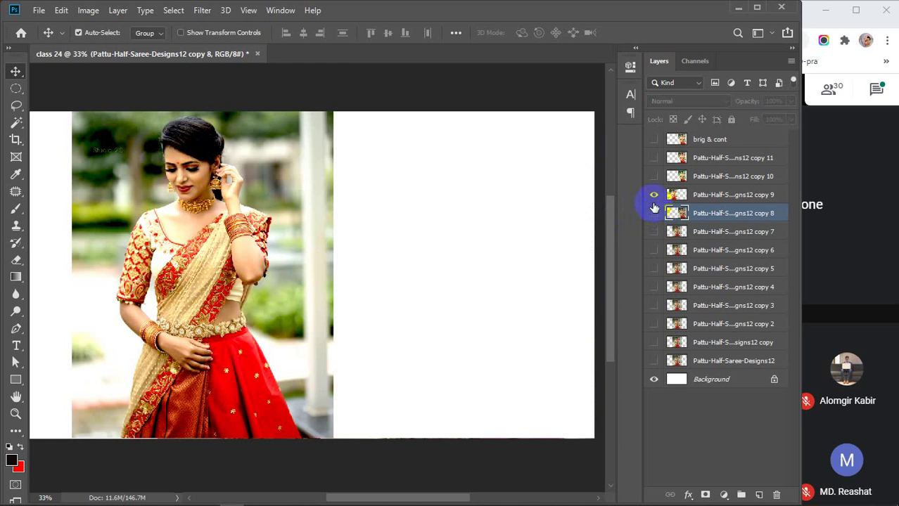
Show copy 10 beside copy 9 to compare the Curves and Exposure results
{"action": "left_click", "coordinate": [712, 176]}
{"action": "left_click", "coordinate": [653, 176]}
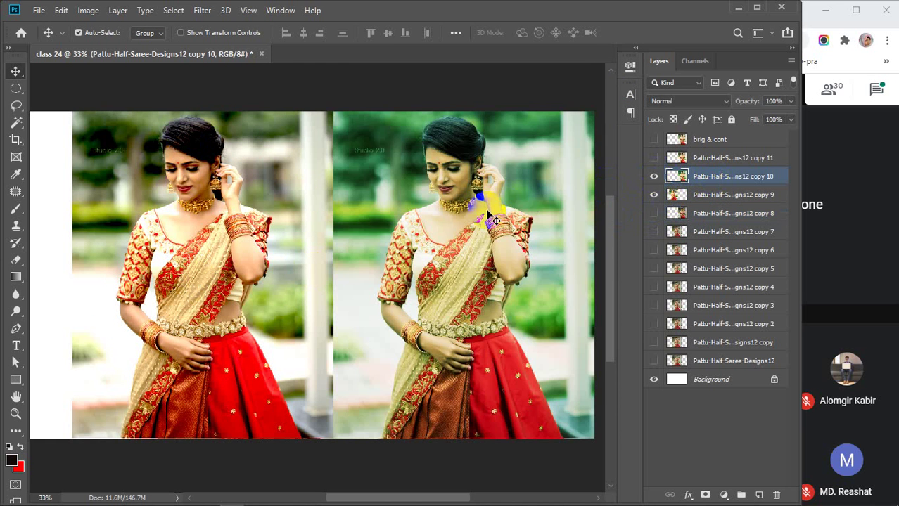
{"action": "scroll", "coordinate": [492, 219], "scroll_direction": "down", "scroll_amount": 1}
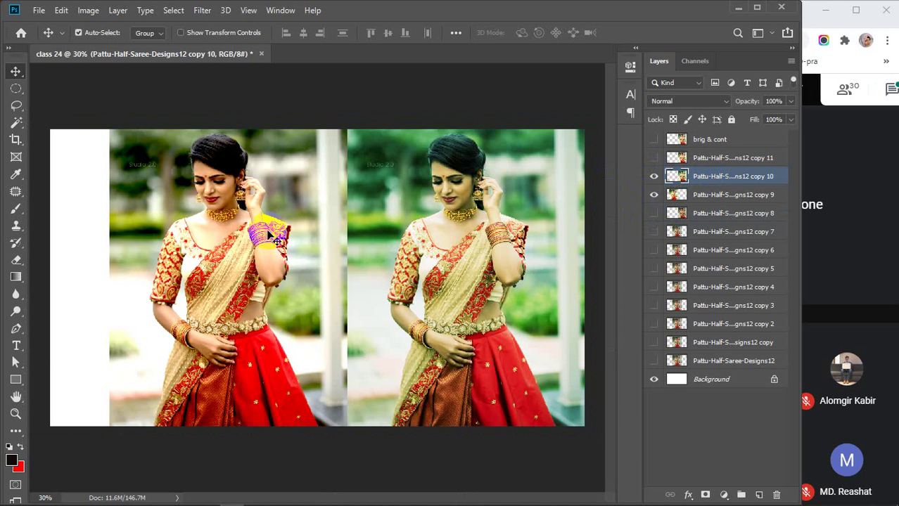
{"action": "mouse_move", "coordinate": [261, 226]}
{"action": "left_mouse_down"}
{"action": "mouse_move", "coordinate": [251, 239]}
{"action": "mouse_move", "coordinate": [268, 234]}
{"action": "left_mouse_up"}
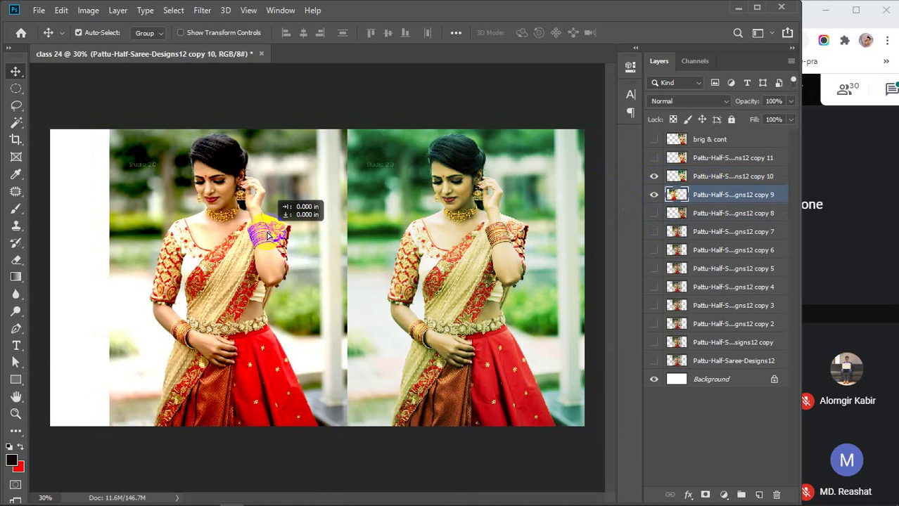
{"action": "left_click", "coordinate": [268, 234]}
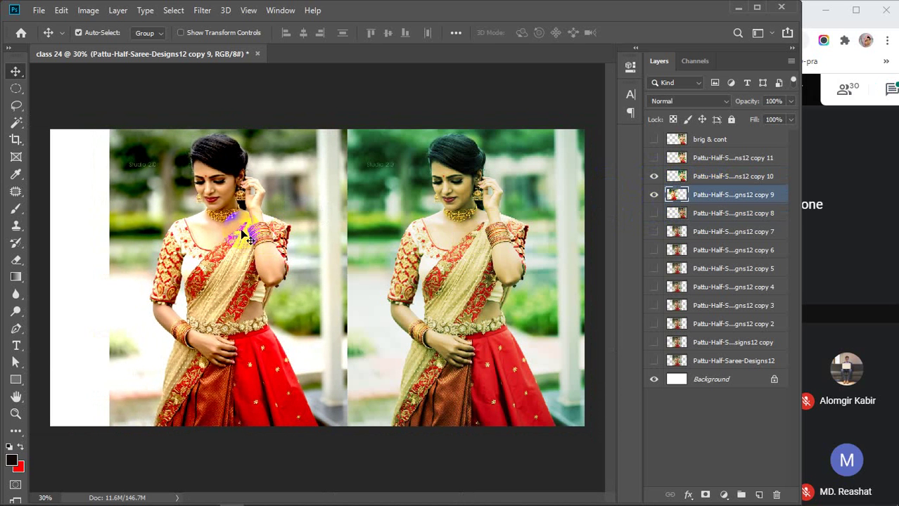
Rename copy 11 as "level", copy 10 as "curve" and copy 9 as "expo"
{"action": "double_click", "coordinate": [716, 177]}
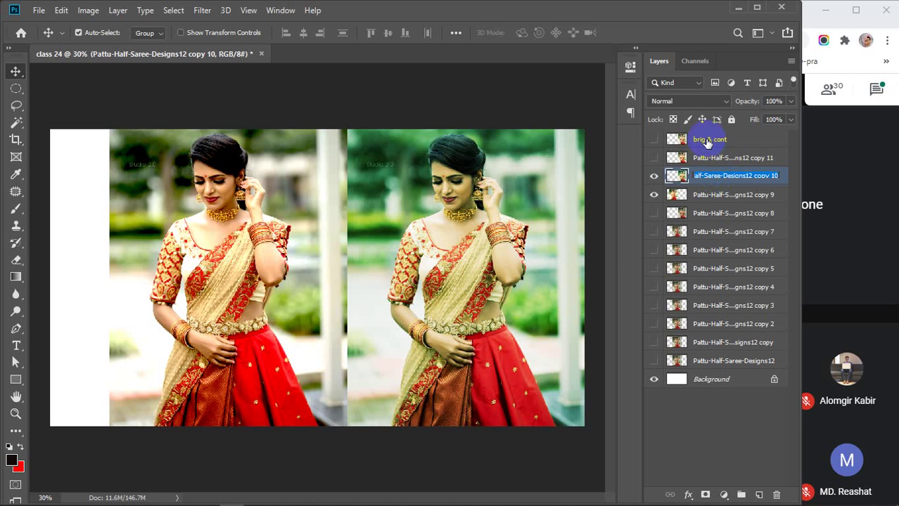
{"action": "double_click", "coordinate": [717, 157]}
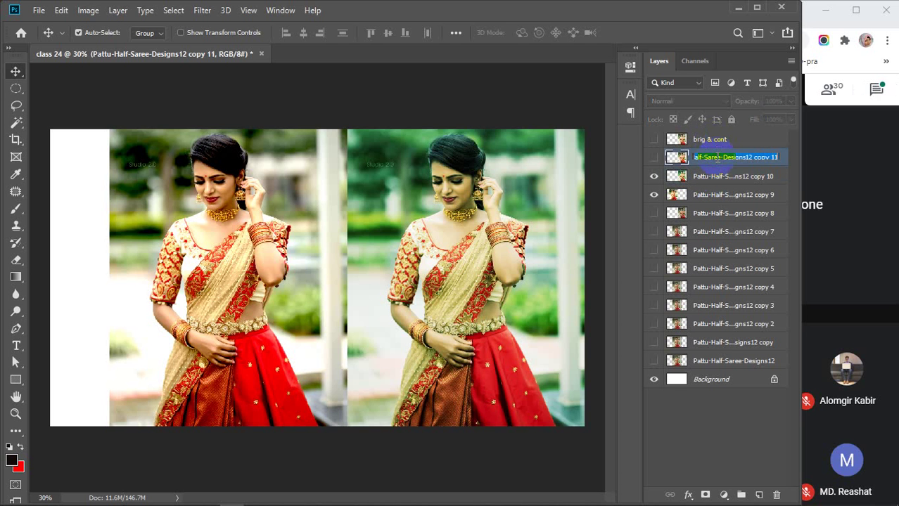
{"action": "key", "text": "BackSpace"}
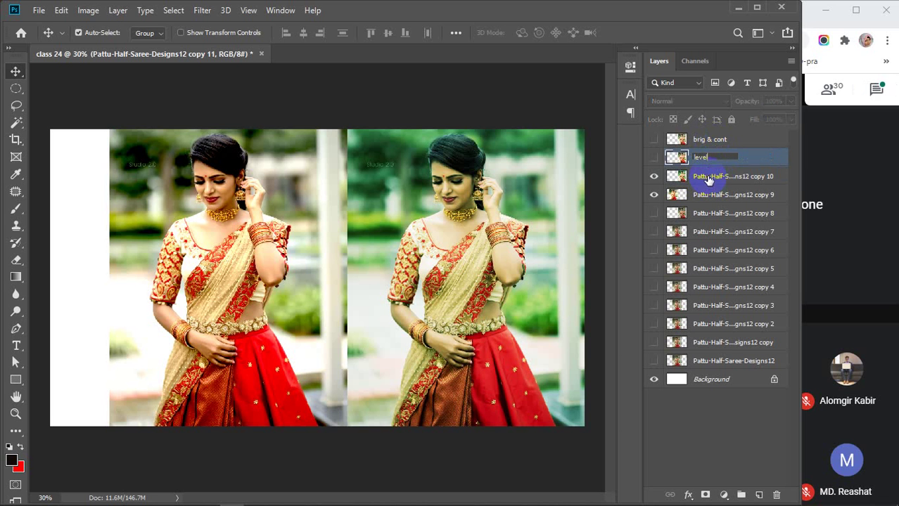
{"action": "double_click", "coordinate": [707, 177]}
{"action": "type", "text": "curve"}
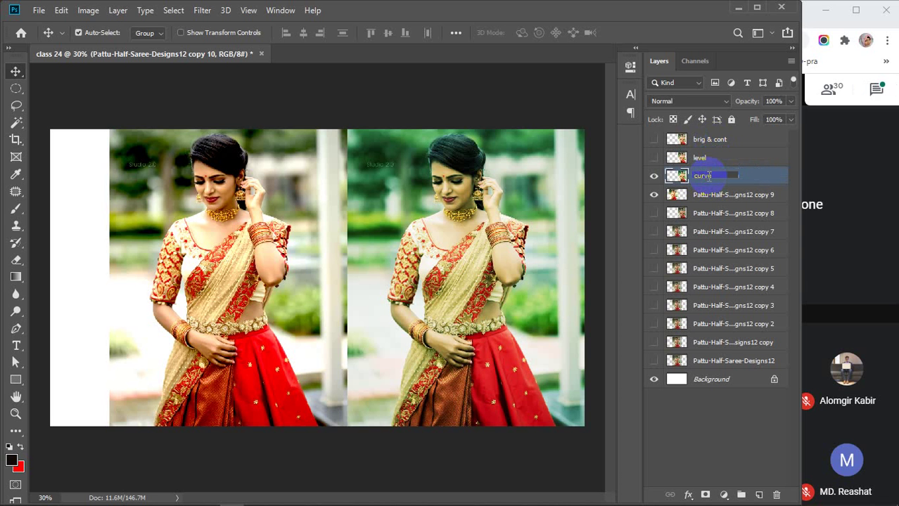
{"action": "double_click", "coordinate": [716, 191]}
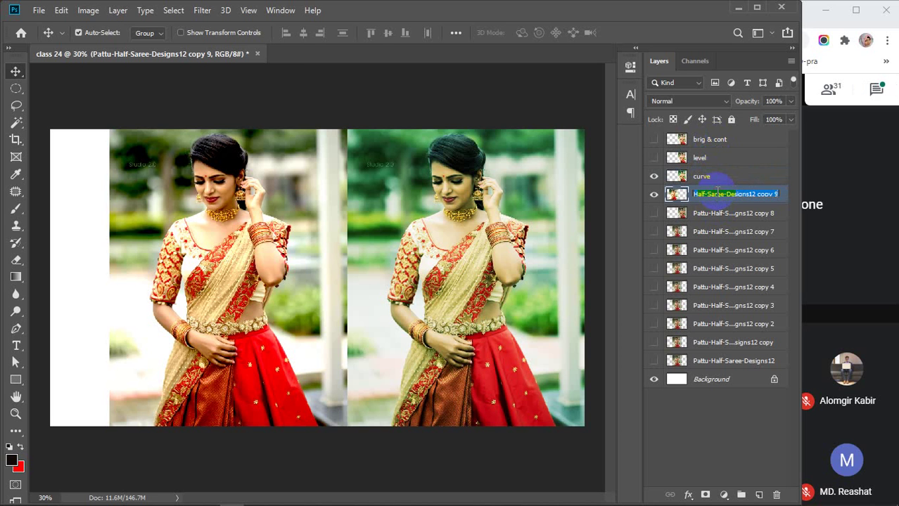
{"action": "type", "text": "expo"}
{"action": "left_click", "coordinate": [724, 158]}
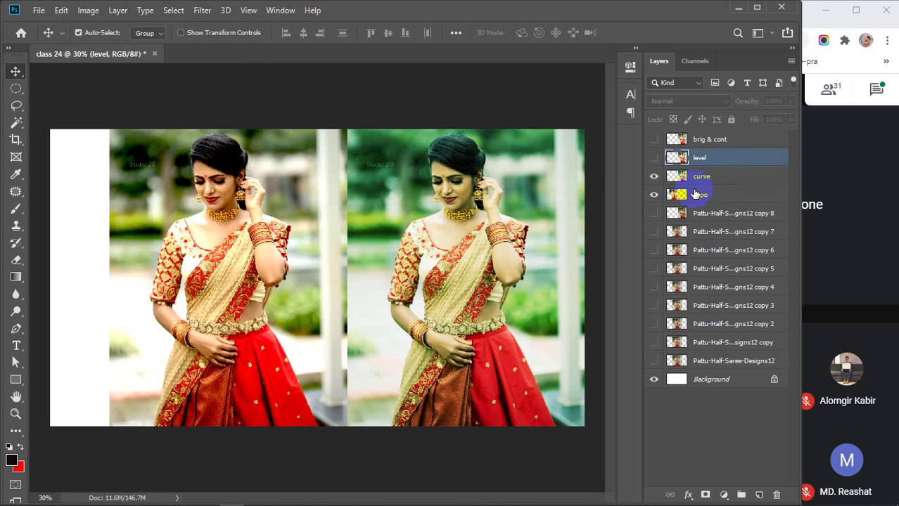
Move the expo photo to the canvas's left edge and place the curve photo directly beside it
{"action": "left_click_drag", "start_coordinate": [463, 276], "coordinate": [478, 278]}
{"action": "left_click", "coordinate": [261, 238]}
{"action": "left_click_drag", "start_coordinate": [266, 243], "coordinate": [206, 242]}
{"action": "left_click_drag", "start_coordinate": [394, 283], "coordinate": [324, 281]}
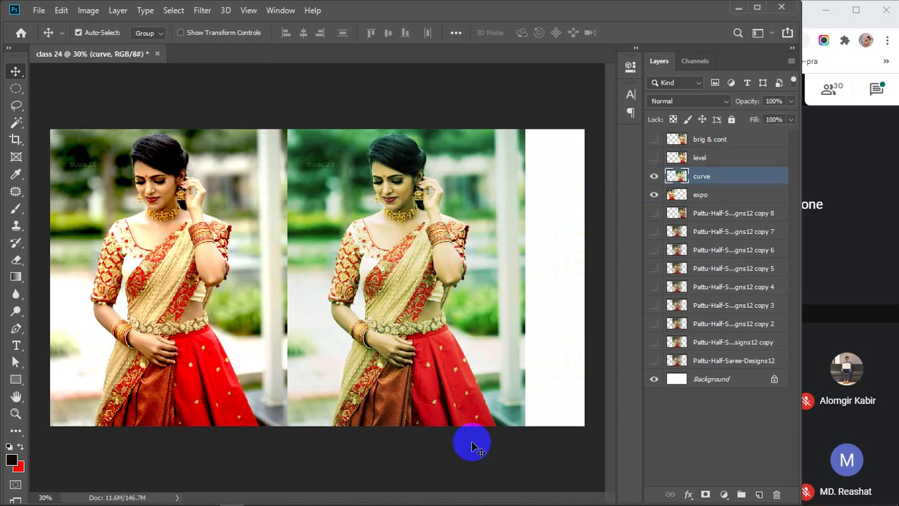
Toggle the visibility of the expo and curve layers to compare the two adjustments
{"action": "left_click", "coordinate": [651, 195]}
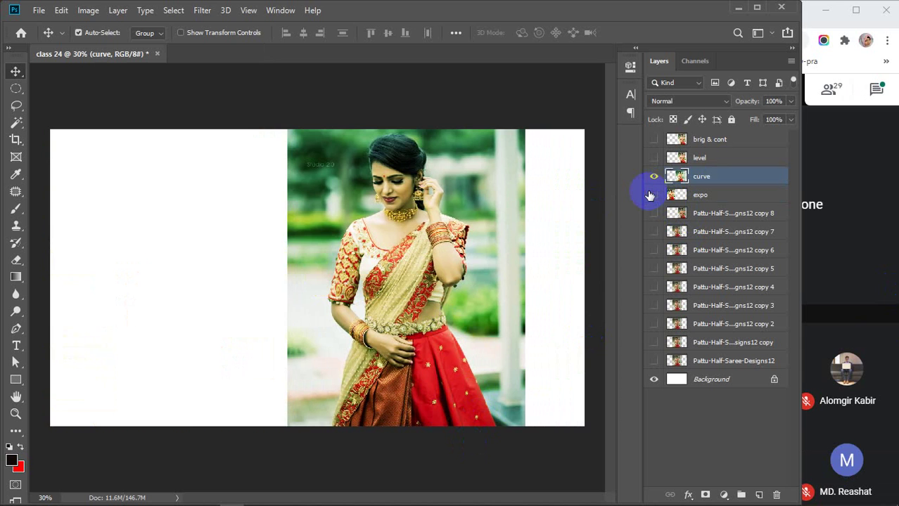
{"action": "left_click", "coordinate": [652, 195]}
{"action": "left_click", "coordinate": [653, 177]}
{"action": "left_click", "coordinate": [653, 176]}
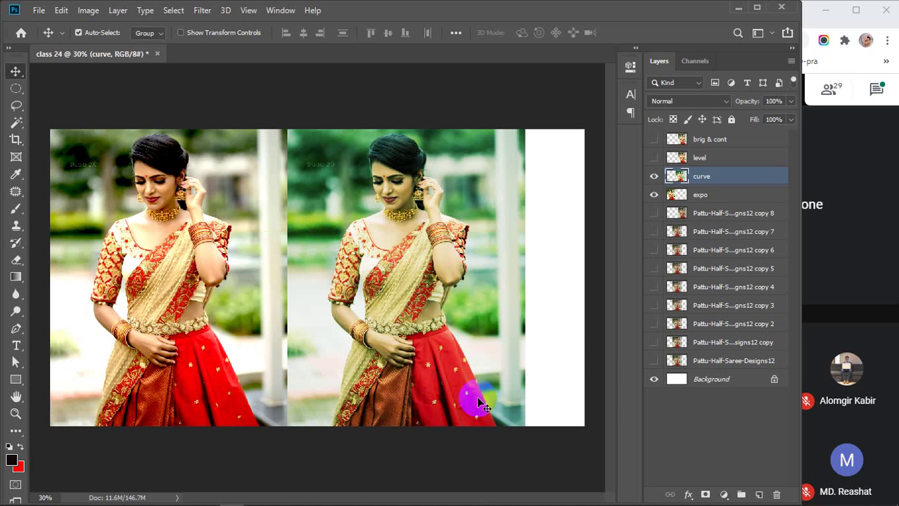
{"action": "left_click", "coordinate": [653, 195]}
{"action": "left_click", "coordinate": [653, 195]}
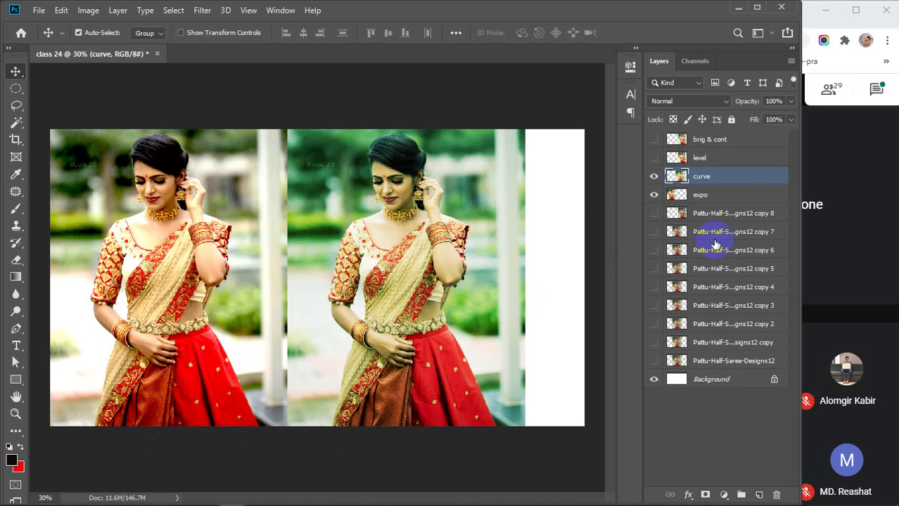
{"action": "left_click", "coordinate": [654, 177]}
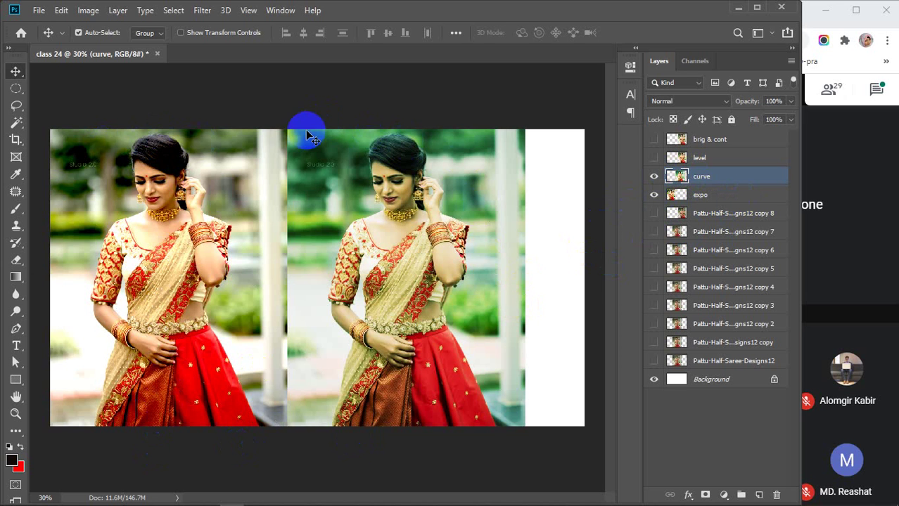
{"action": "left_click", "coordinate": [387, 151]}
{"action": "left_click", "coordinate": [377, 187]}
{"action": "left_click", "coordinate": [398, 172]}
{"action": "left_click", "coordinate": [86, 11]}
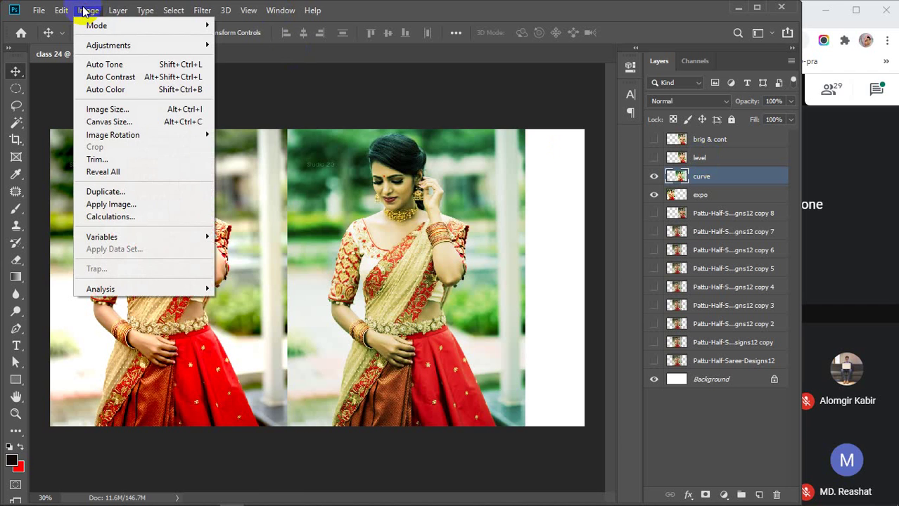
{"action": "left_click", "coordinate": [356, 167]}
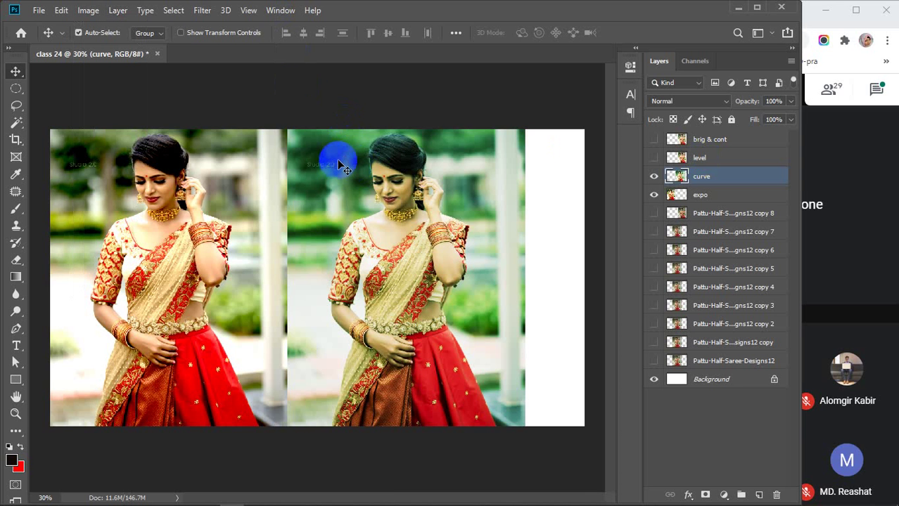
{"action": "left_click", "coordinate": [372, 269]}
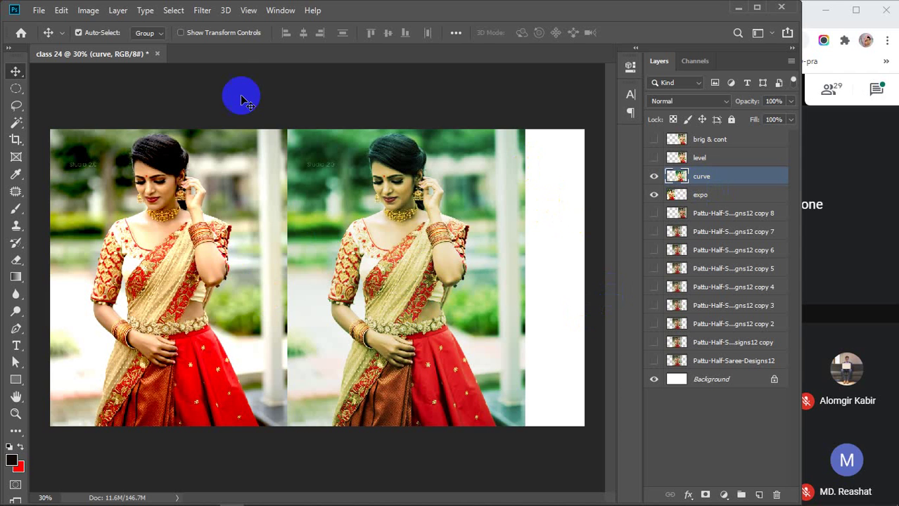
{"action": "left_click", "coordinate": [89, 10]}
{"action": "mouse_move", "coordinate": [113, 44]}
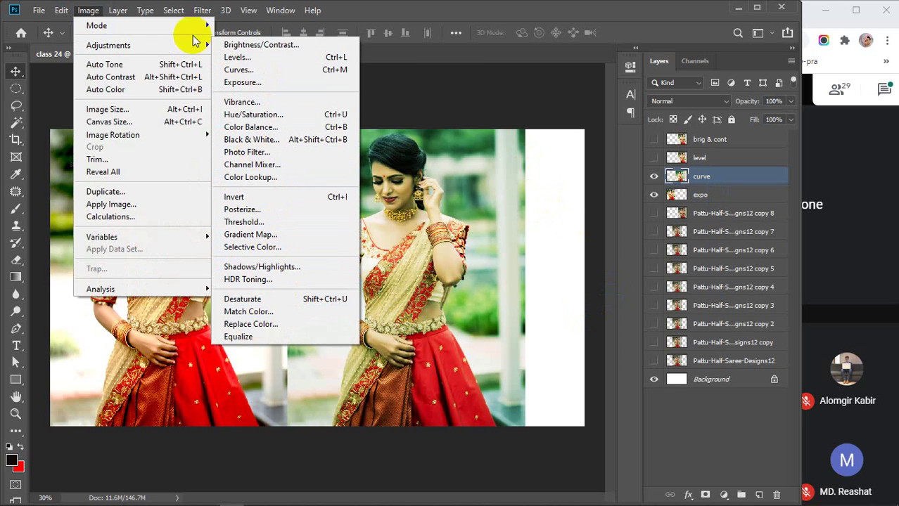
{"action": "left_click", "coordinate": [396, 95]}
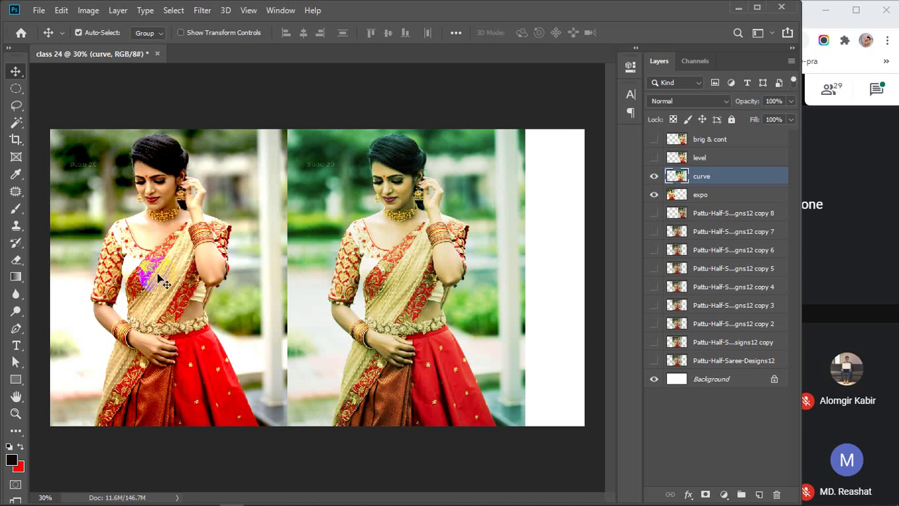
Place the expo layer above curve in the layer stack and move its photo exactly over the curve photo
{"action": "left_click_drag", "start_coordinate": [157, 272], "coordinate": [186, 277]}
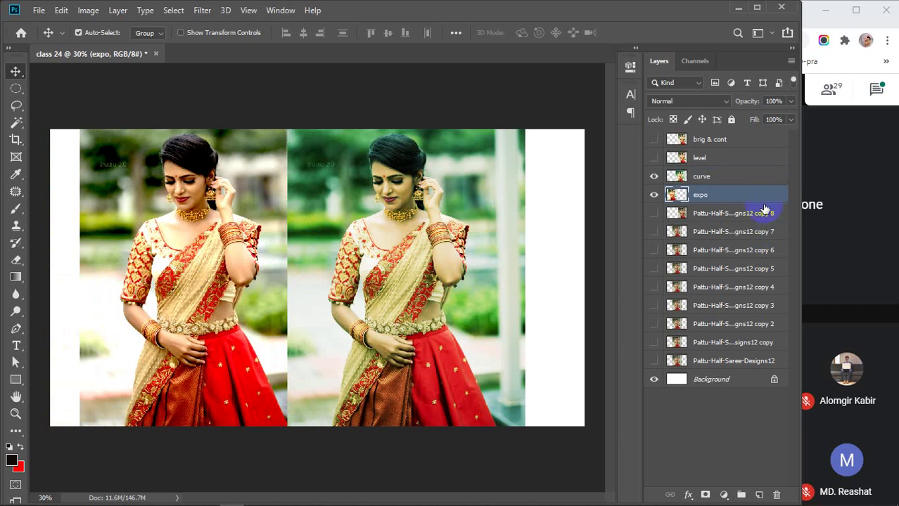
{"action": "left_click_drag", "start_coordinate": [731, 192], "coordinate": [721, 172]}
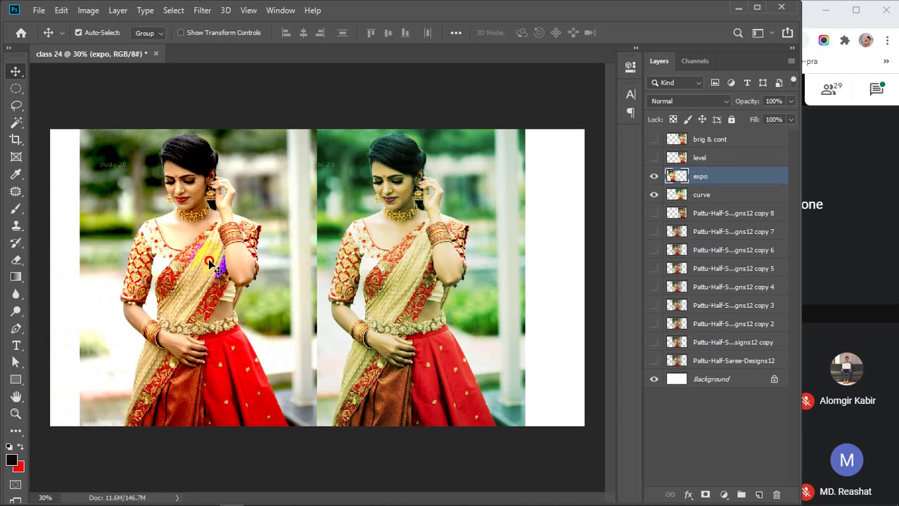
{"action": "left_click_drag", "start_coordinate": [208, 256], "coordinate": [414, 255]}
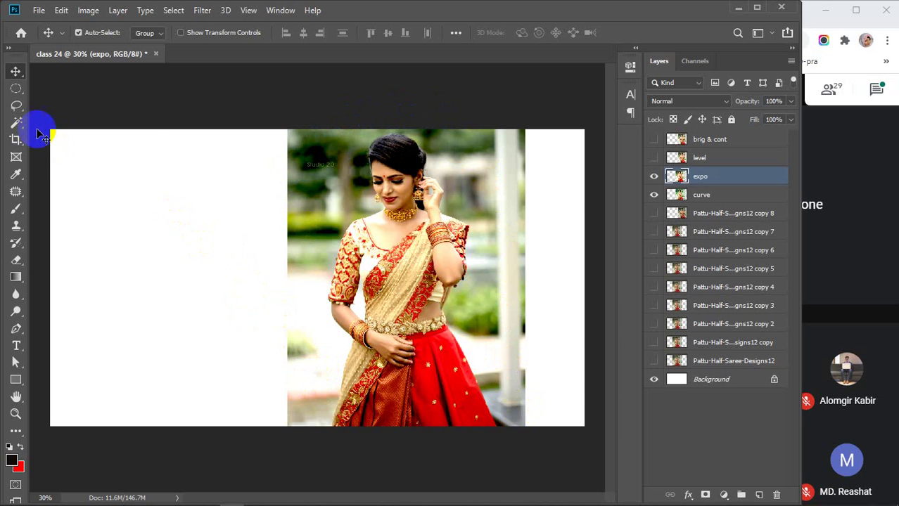
{"action": "right_click", "coordinate": [16, 91]}
{"action": "right_click", "coordinate": [16, 106]}
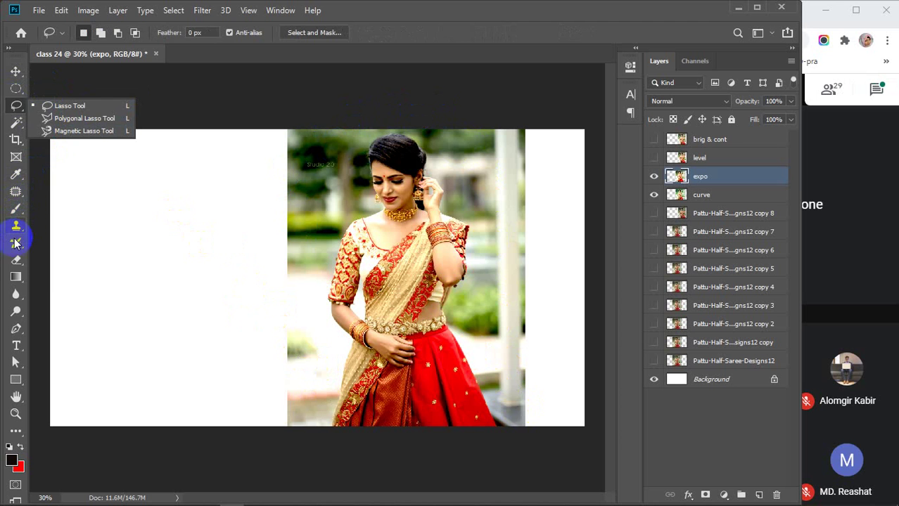
{"action": "right_click", "coordinate": [16, 260]}
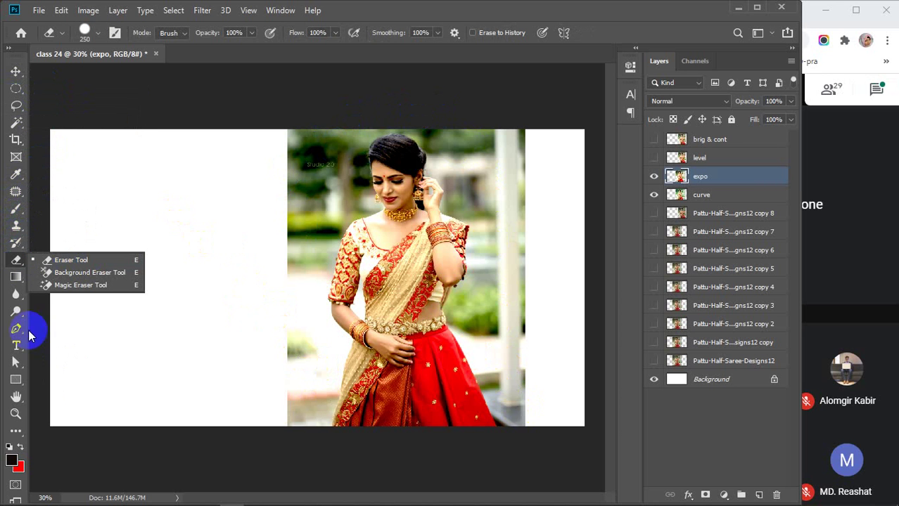
{"action": "right_click", "coordinate": [16, 328]}
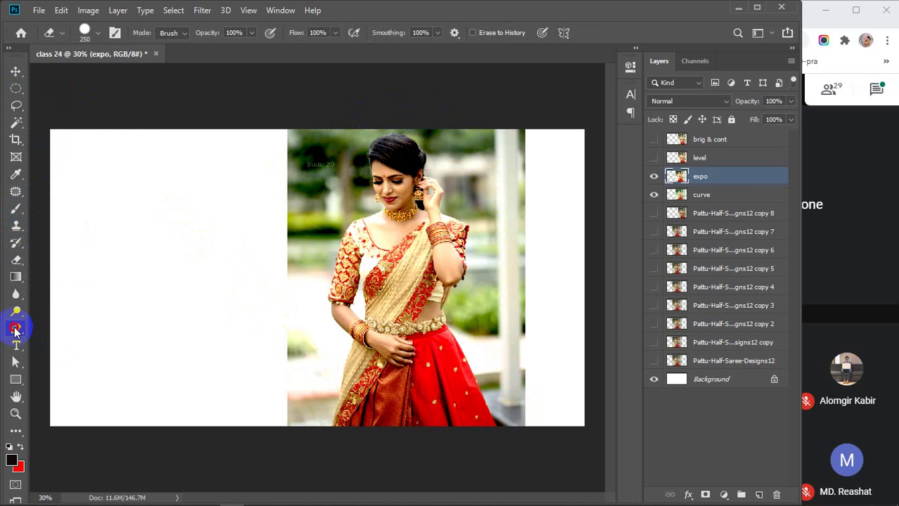
{"action": "right_click", "coordinate": [10, 211]}
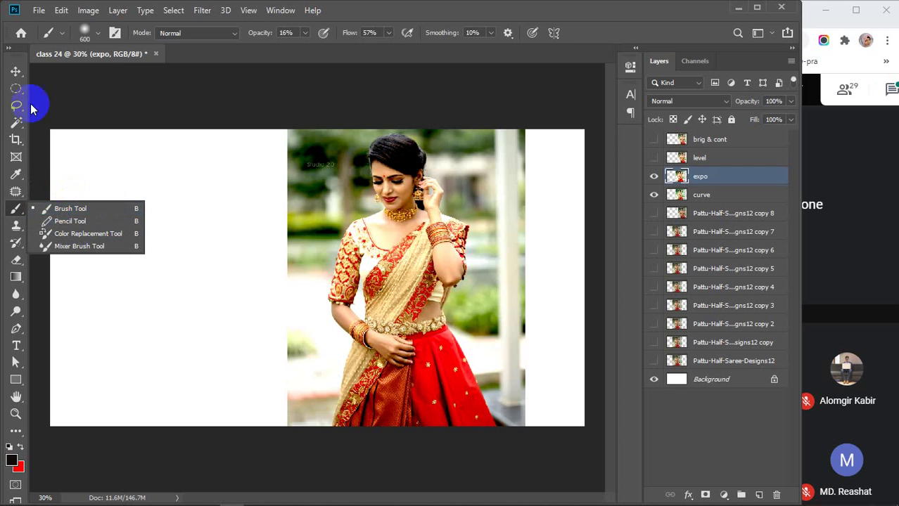
{"action": "right_click", "coordinate": [15, 71]}
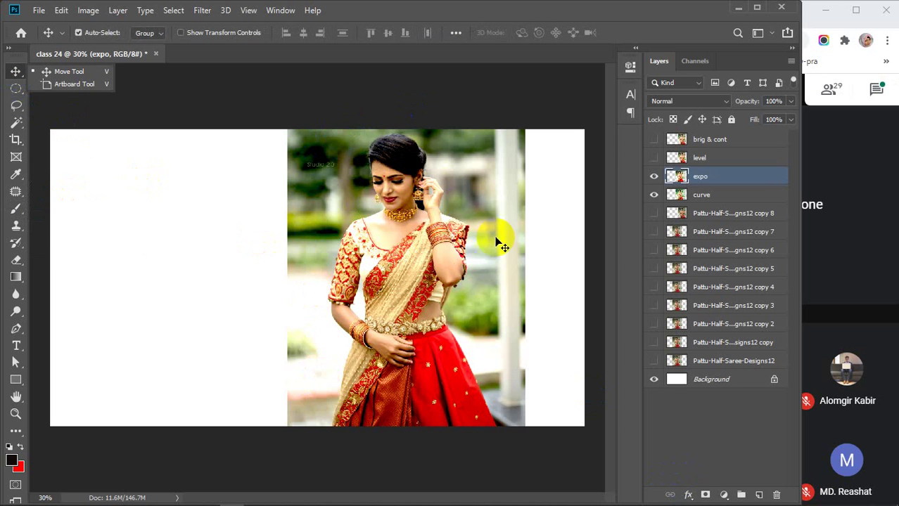
Toggle expo to compare it with curve beneath, and move expo back to the canvas's left edge
{"action": "left_click", "coordinate": [654, 176]}
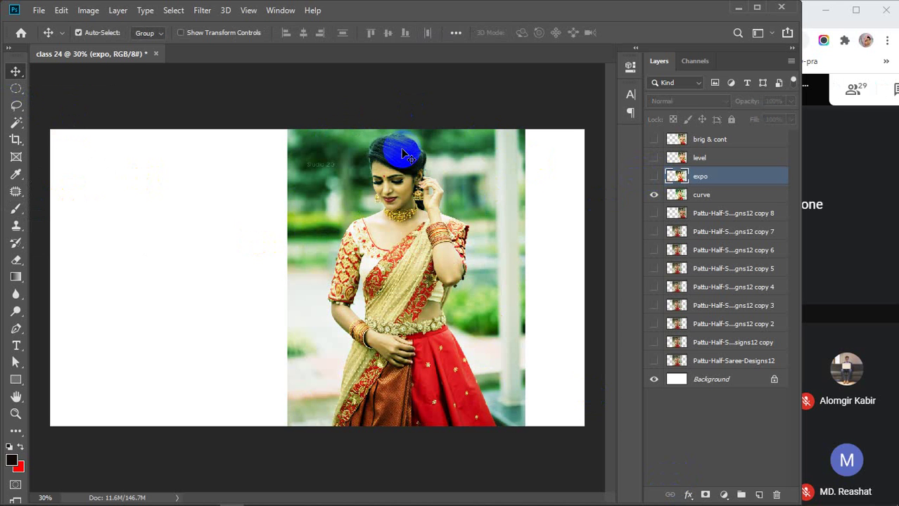
{"action": "left_click", "coordinate": [644, 179]}
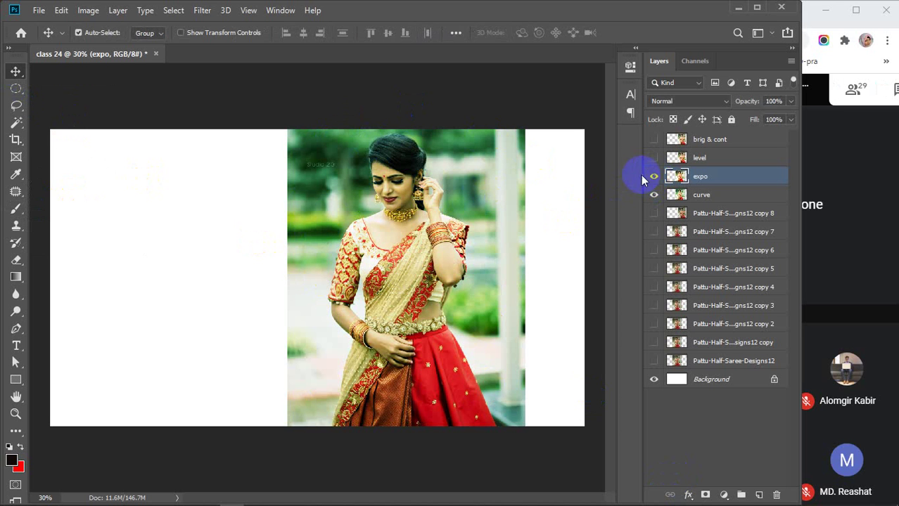
{"action": "left_click_drag", "start_coordinate": [431, 246], "coordinate": [191, 246]}
{"action": "left_click", "coordinate": [653, 194]}
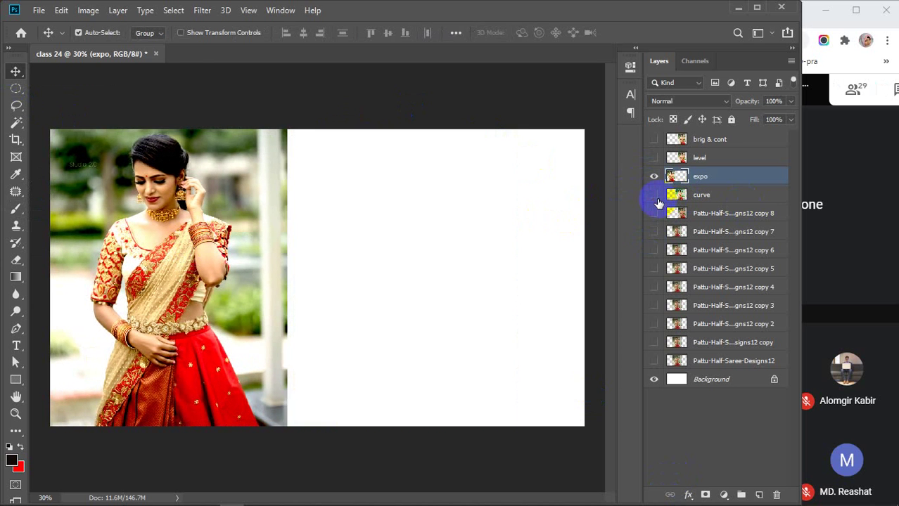
{"action": "left_click", "coordinate": [654, 195]}
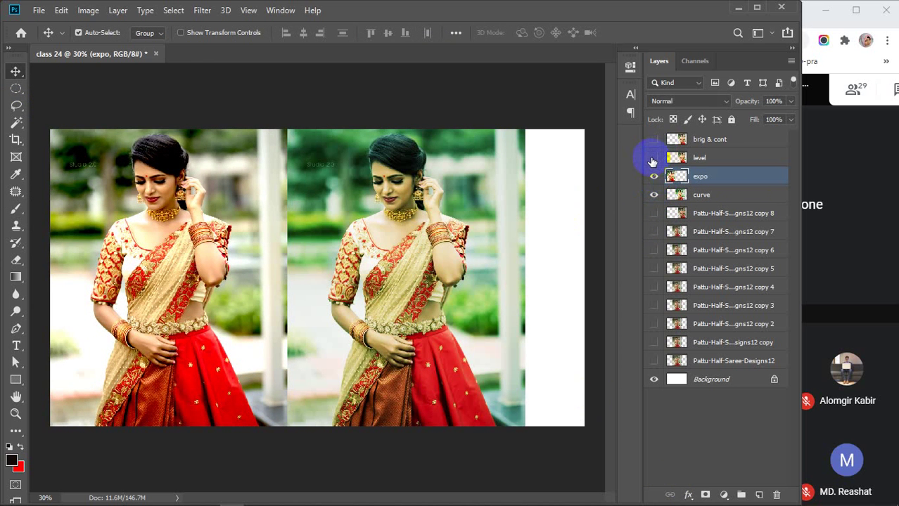
Show the level layer, move its photo over the curve photo to compare it with expo, and hide it again
{"action": "left_click", "coordinate": [654, 159]}
{"action": "left_click_drag", "start_coordinate": [490, 253], "coordinate": [428, 253]}
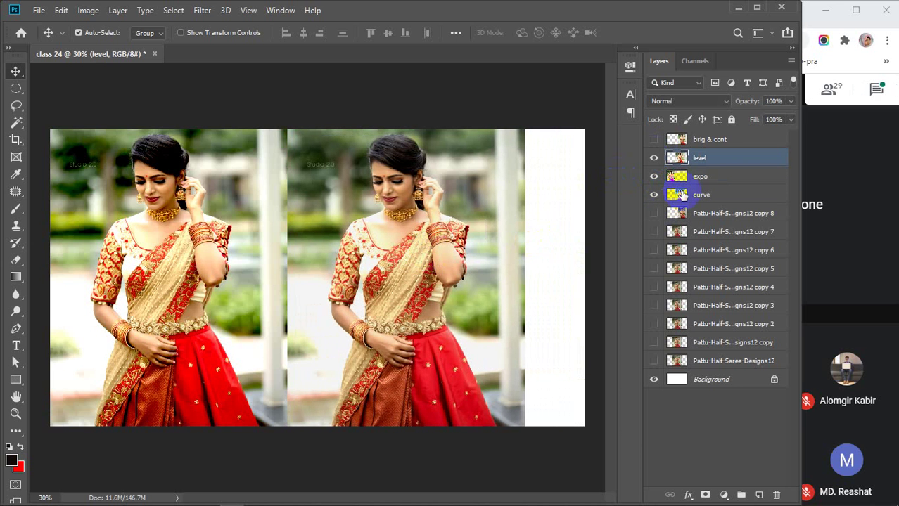
{"action": "left_click", "coordinate": [653, 177]}
{"action": "left_click", "coordinate": [653, 177]}
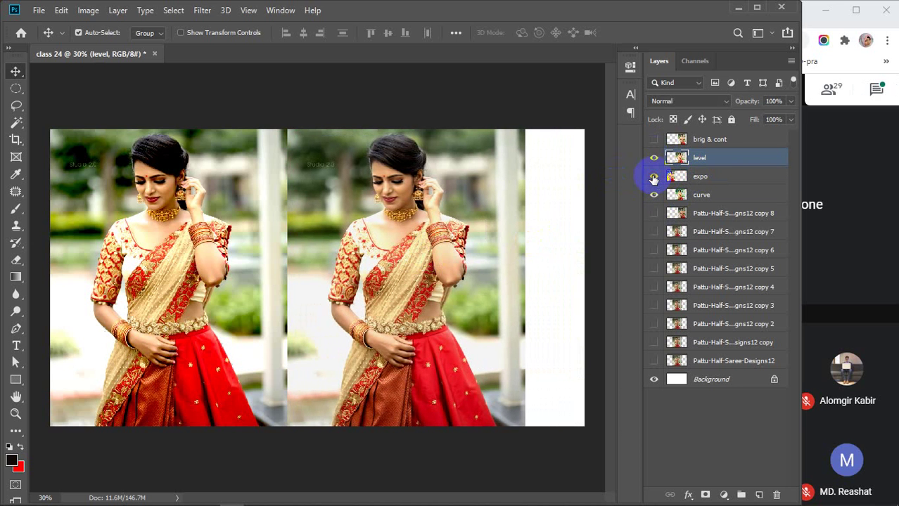
{"action": "left_click", "coordinate": [653, 158]}
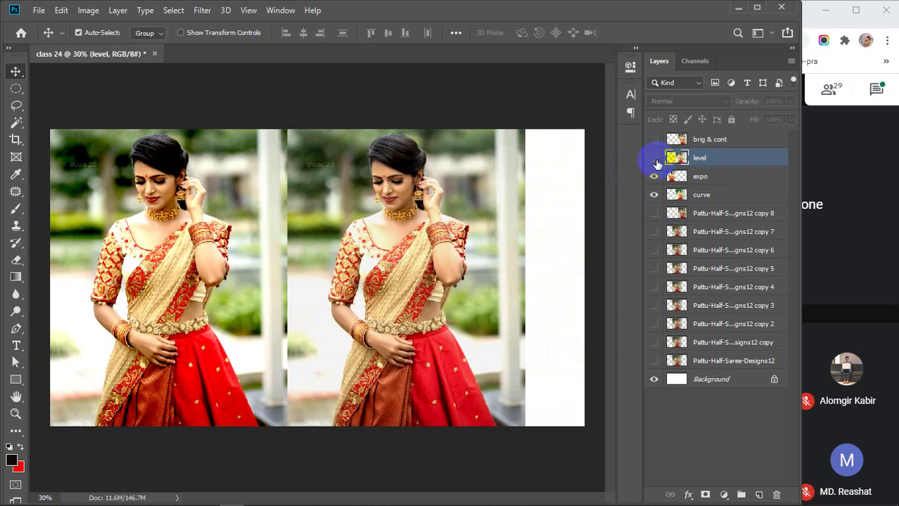
Show the level and brig & cont layers, moving level's photo left over expo and brig & cont's photo toward the canvas's right edge
{"action": "left_click", "coordinate": [654, 157]}
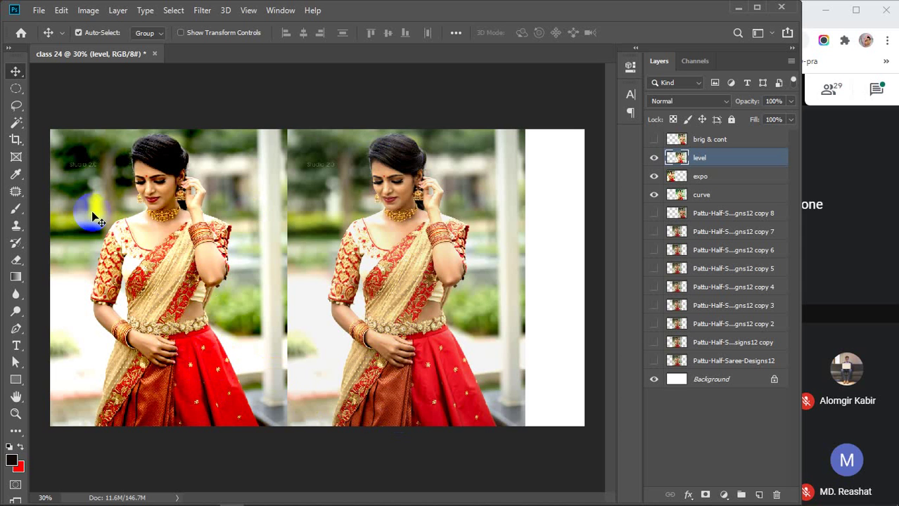
{"action": "left_click", "coordinate": [654, 141]}
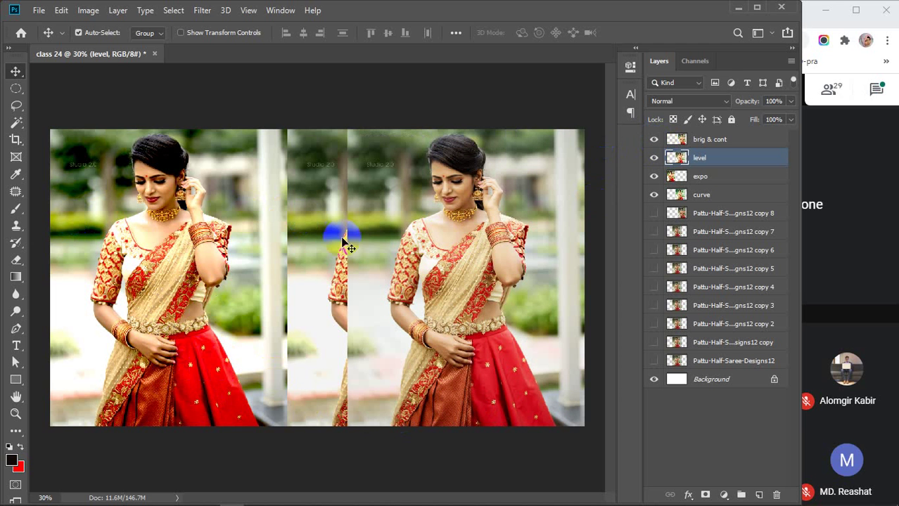
{"action": "left_click_drag", "start_coordinate": [327, 241], "coordinate": [225, 239]}
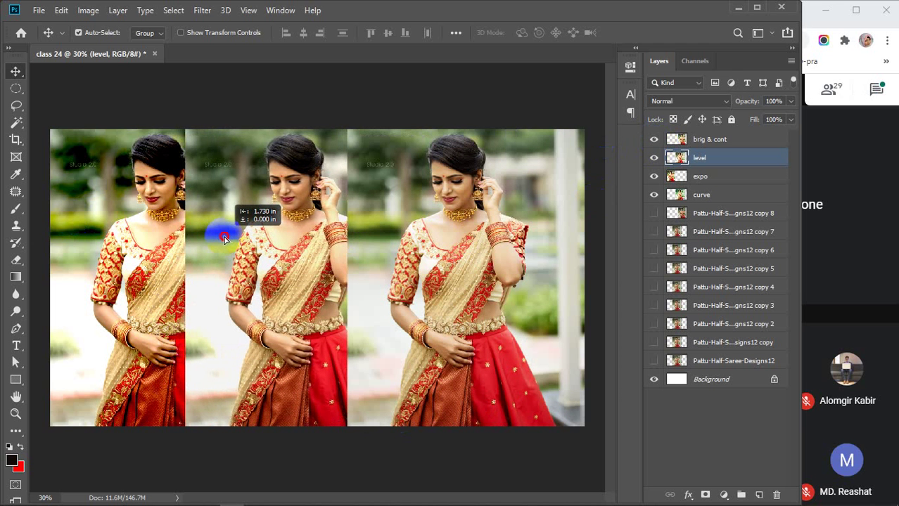
{"action": "left_click_drag", "start_coordinate": [443, 239], "coordinate": [524, 243]}
Toggle level to check what it covers, and shift the level and brig & cont photos so they sit side by side next to expo
{"action": "left_click", "coordinate": [654, 159]}
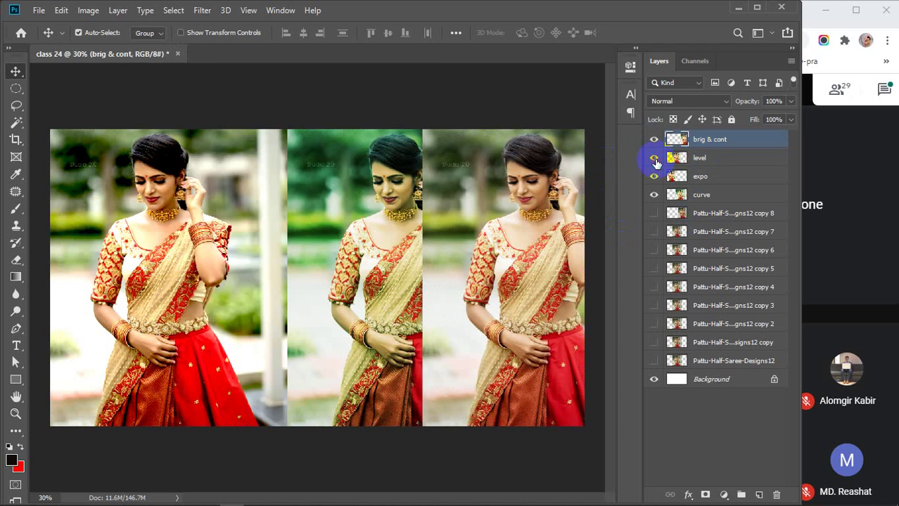
{"action": "left_click", "coordinate": [654, 158]}
{"action": "left_click_drag", "start_coordinate": [280, 250], "coordinate": [379, 251]}
{"action": "left_click_drag", "start_coordinate": [457, 262], "coordinate": [475, 261]}
{"action": "left_click_drag", "start_coordinate": [381, 253], "coordinate": [394, 259]}
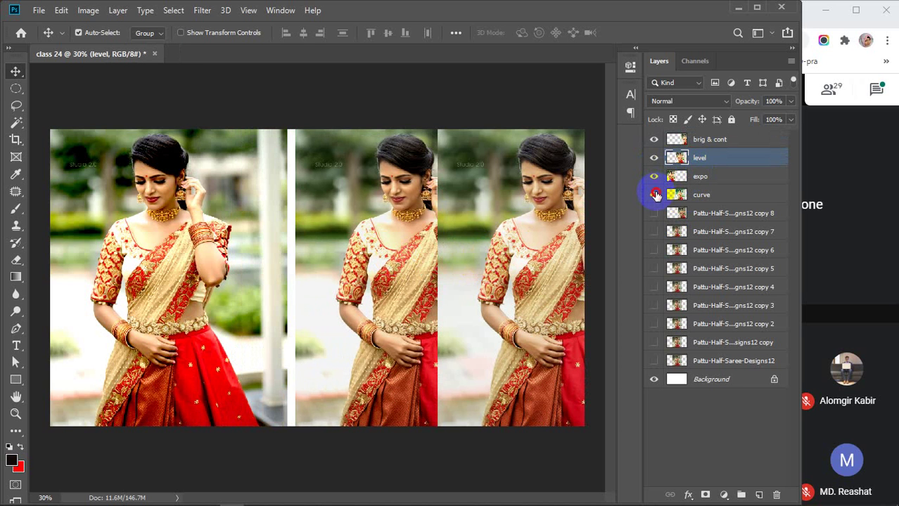
Place the curve layer between level and expo in the stack, and move its photo left to partly overlap expo
{"action": "left_click_drag", "start_coordinate": [716, 187], "coordinate": [714, 176]}
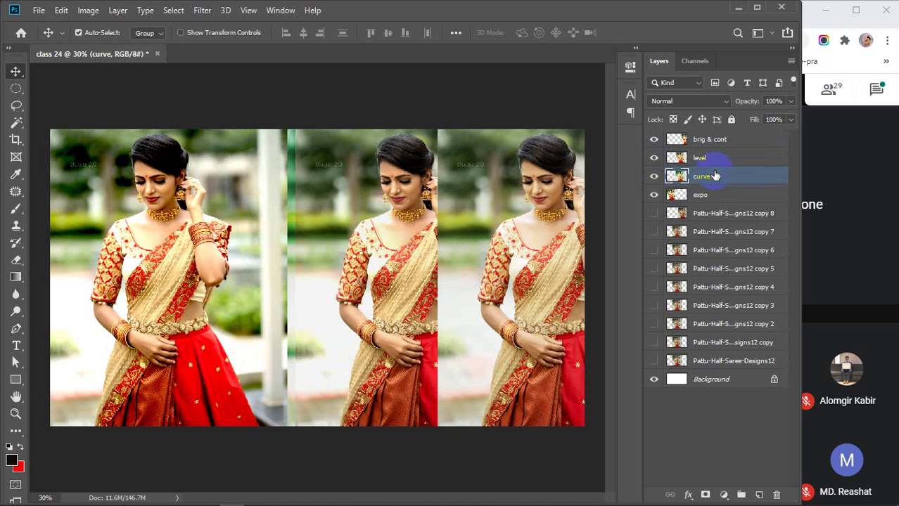
{"action": "left_click_drag", "start_coordinate": [716, 177], "coordinate": [715, 153]}
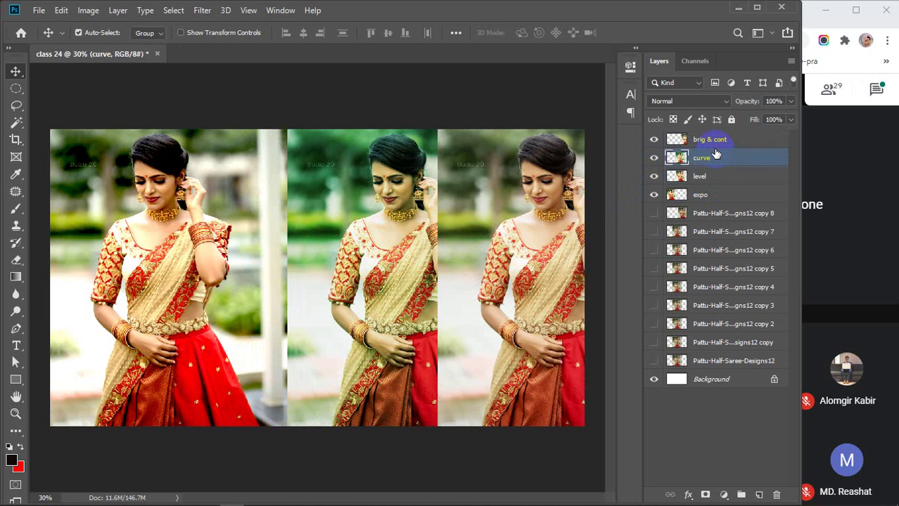
{"action": "left_click_drag", "start_coordinate": [377, 235], "coordinate": [258, 236]}
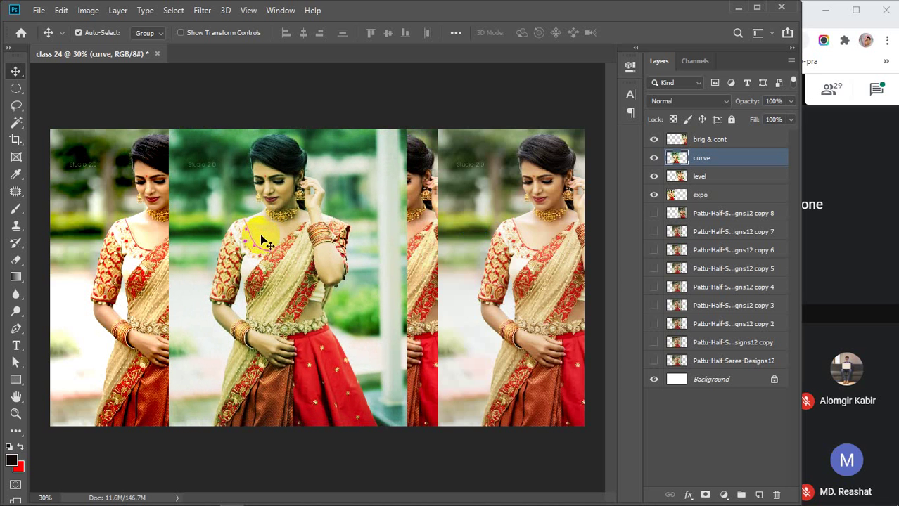
{"action": "left_click_drag", "start_coordinate": [718, 158], "coordinate": [718, 184]}
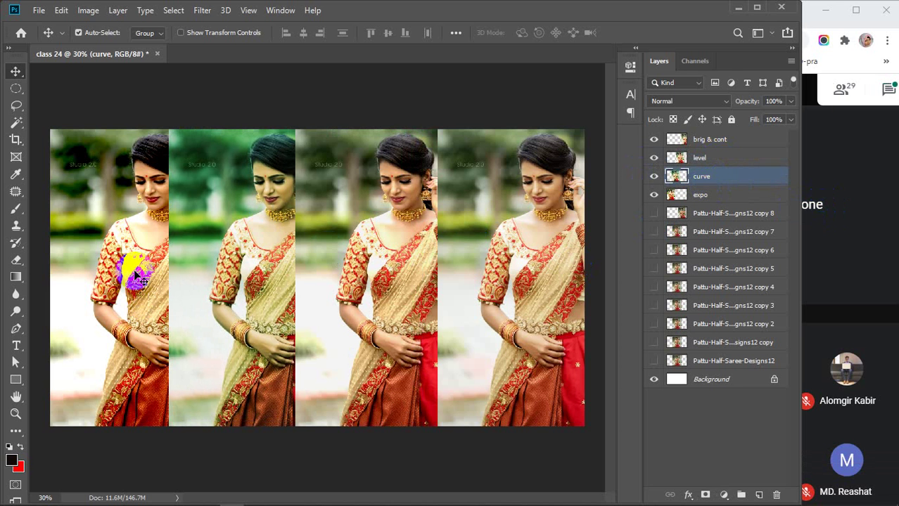
Adjust the horizontal positions of the expo, curve, level and brig & cont photos so the woman shows clearly in four adjacent strips
{"action": "left_click_drag", "start_coordinate": [137, 276], "coordinate": [100, 270]}
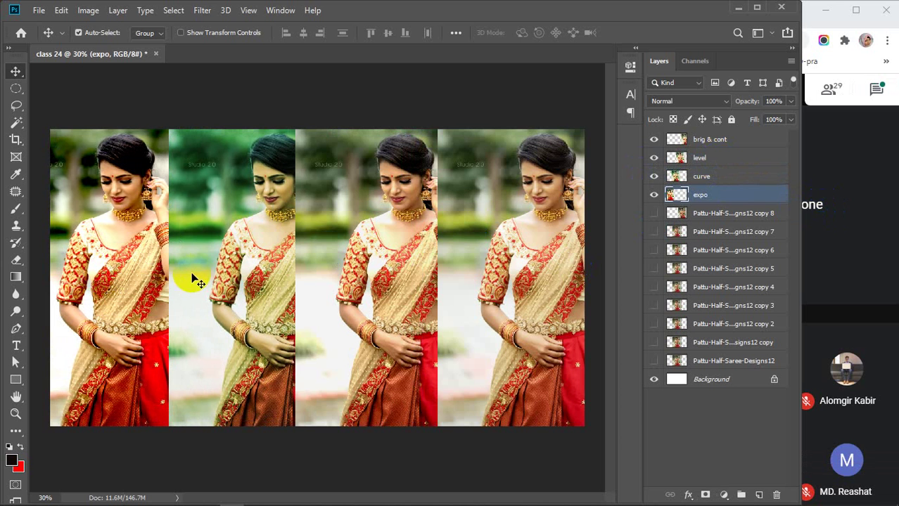
{"action": "left_click_drag", "start_coordinate": [201, 276], "coordinate": [222, 265]}
{"action": "left_click_drag", "start_coordinate": [367, 261], "coordinate": [381, 264]}
{"action": "left_click_drag", "start_coordinate": [449, 267], "coordinate": [476, 263]}
{"action": "left_click_drag", "start_coordinate": [269, 282], "coordinate": [240, 282]}
{"action": "left_click_drag", "start_coordinate": [340, 285], "coordinate": [341, 286]}
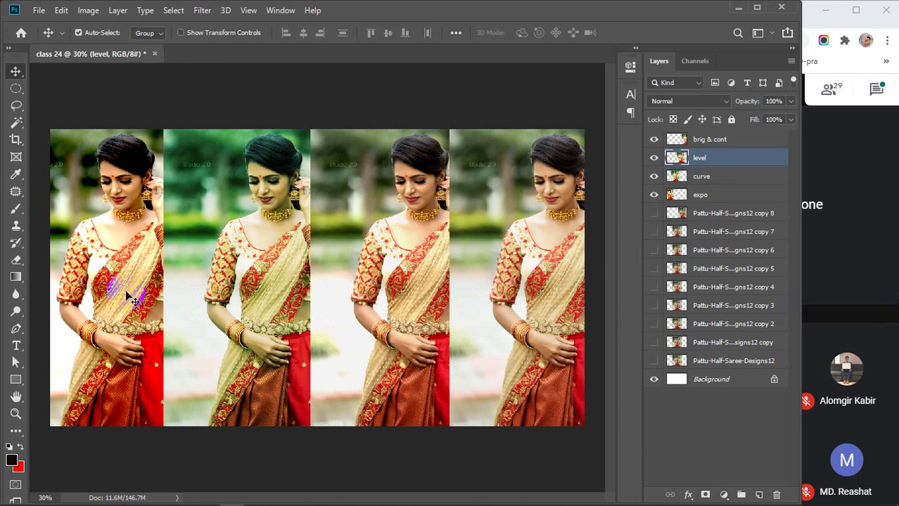
{"action": "left_click_drag", "start_coordinate": [127, 294], "coordinate": [117, 291]}
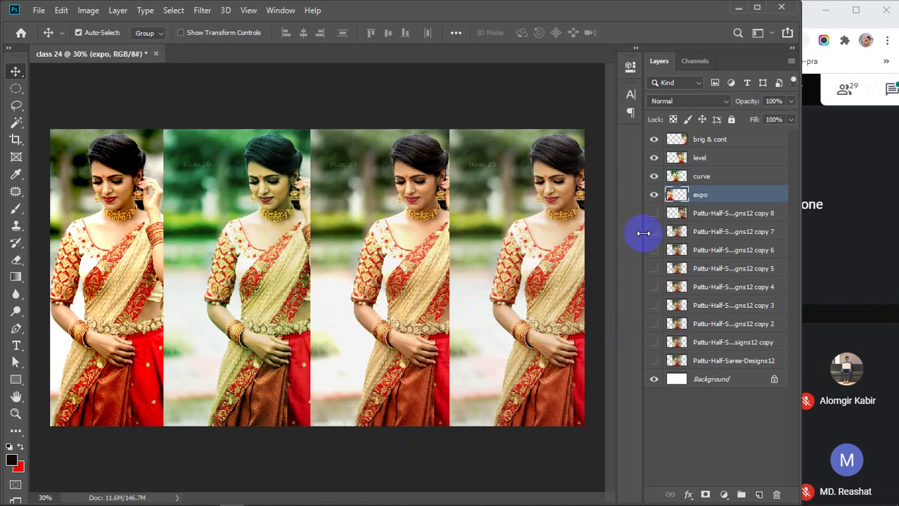
Toggle the visibility of brig & cont and level in turn to compare the two adjustments
{"action": "left_click", "coordinate": [653, 140]}
{"action": "left_click", "coordinate": [654, 141]}
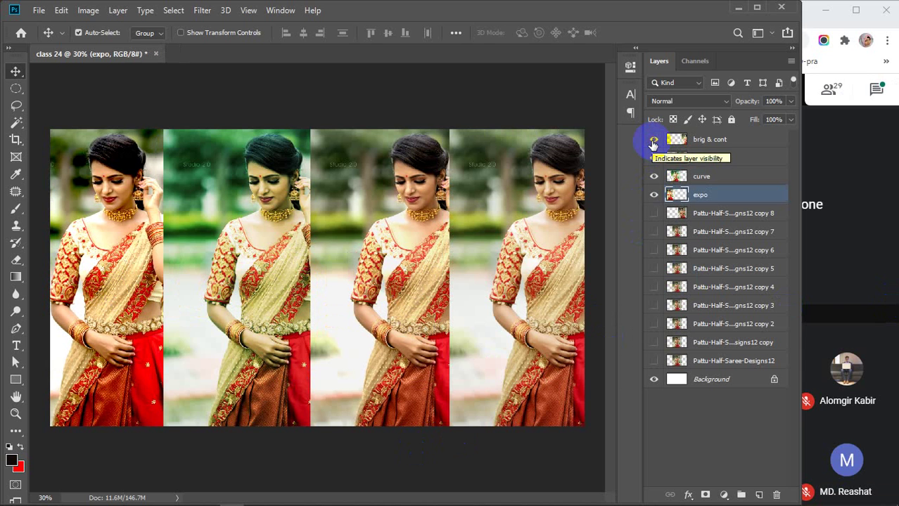
{"action": "left_click", "coordinate": [653, 143]}
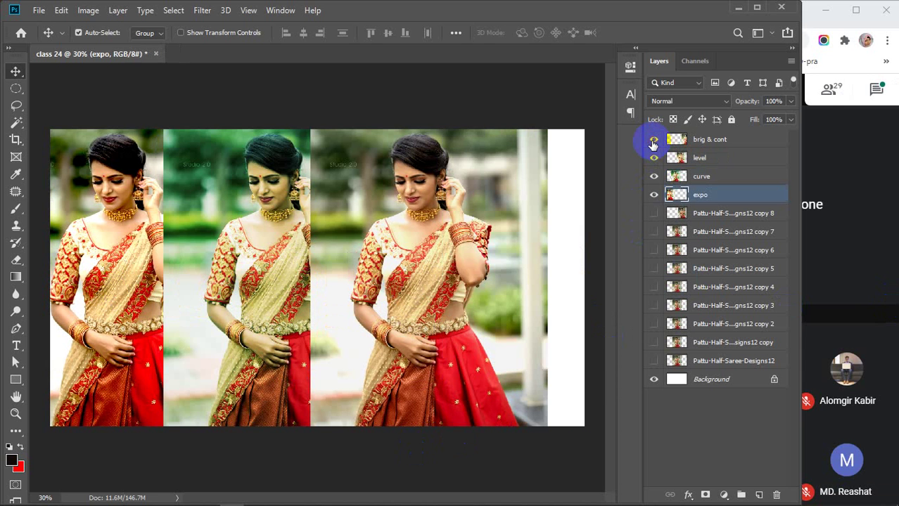
{"action": "left_click", "coordinate": [653, 143]}
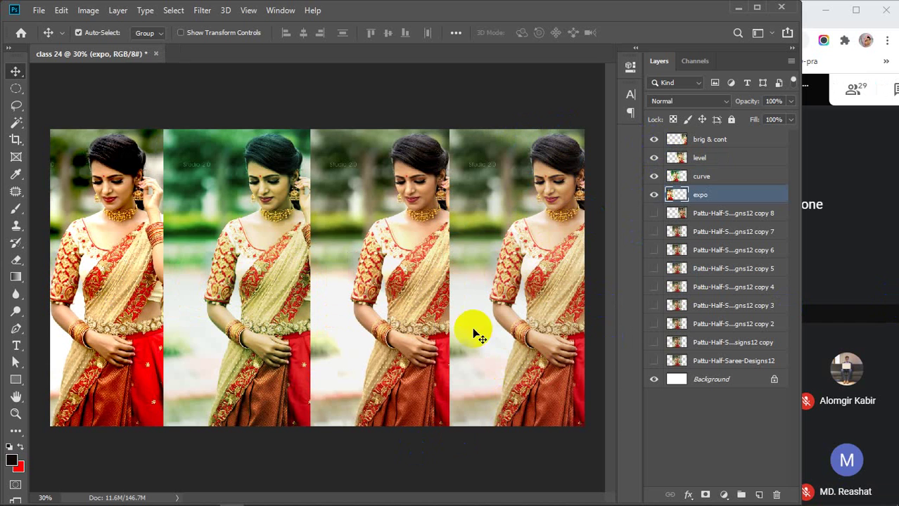
{"action": "left_click", "coordinate": [653, 157]}
{"action": "left_click", "coordinate": [653, 157]}
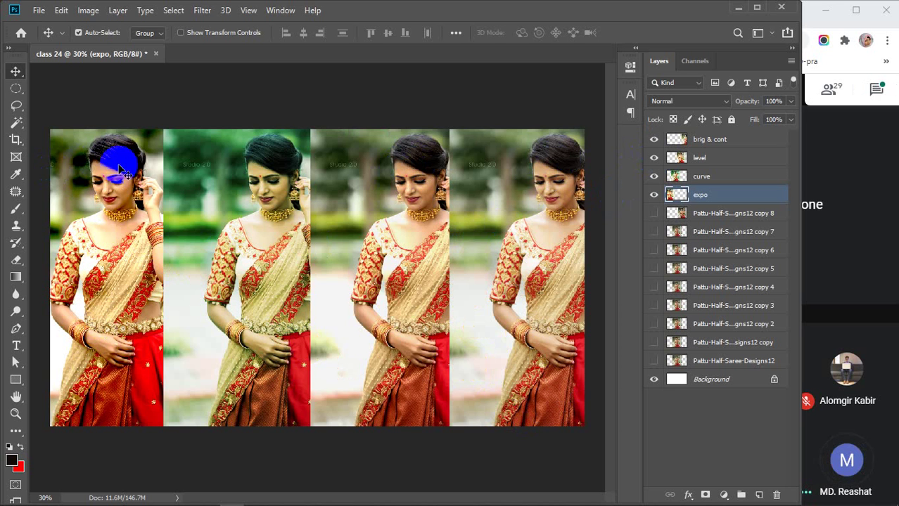
Toggle the visibility of expo, curve and level in turn to compare their strips
{"action": "left_click", "coordinate": [654, 195]}
{"action": "left_click", "coordinate": [653, 195]}
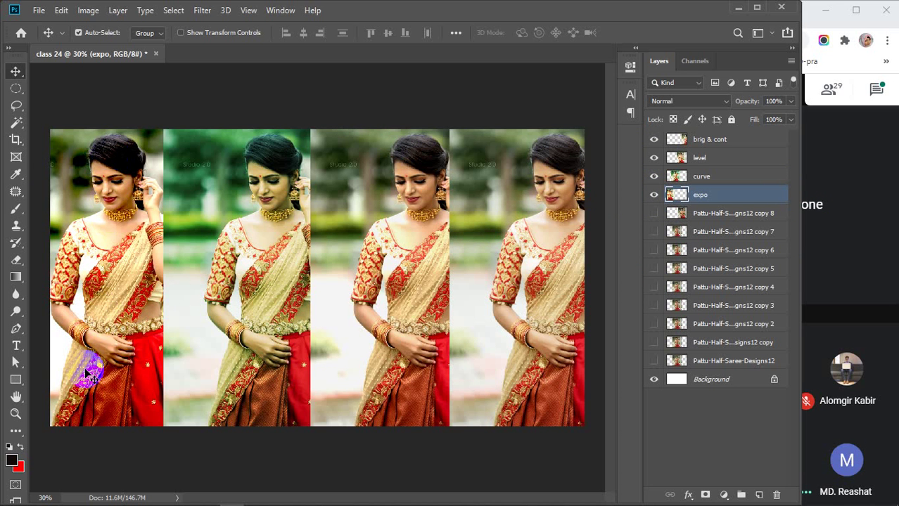
{"action": "left_click", "coordinate": [654, 176]}
{"action": "left_click", "coordinate": [654, 177]}
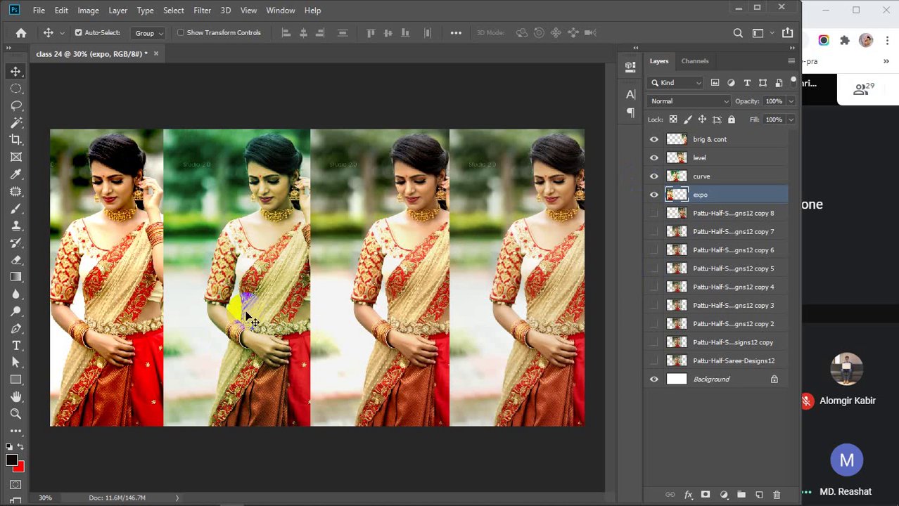
{"action": "left_click", "coordinate": [654, 157]}
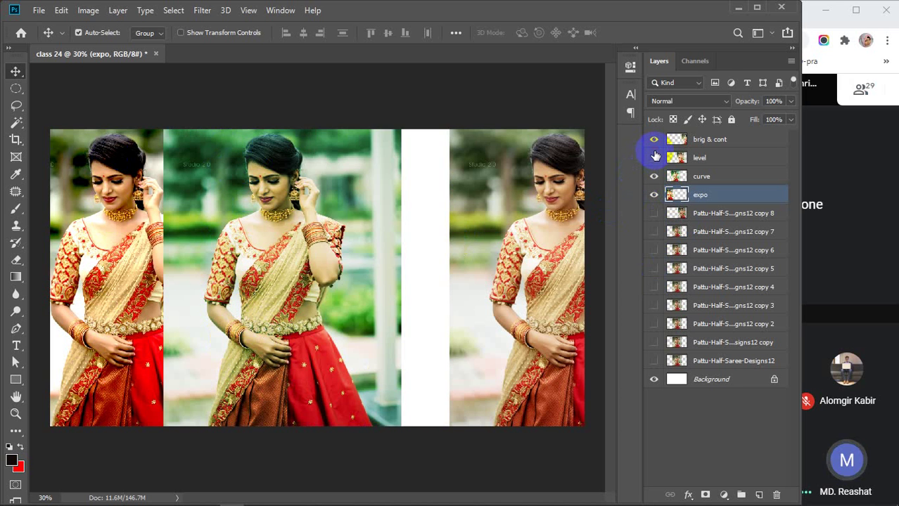
{"action": "left_click", "coordinate": [654, 157]}
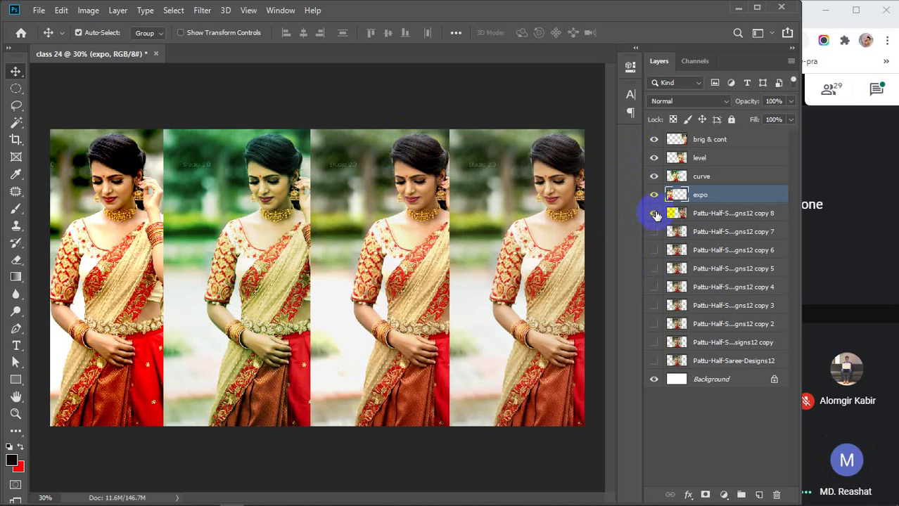
Show the unadjusted copy 8 layer on top of the stack, move its photo over expo and curve, and return the layer beneath expo
{"action": "left_click_drag", "start_coordinate": [741, 212], "coordinate": [743, 139]}
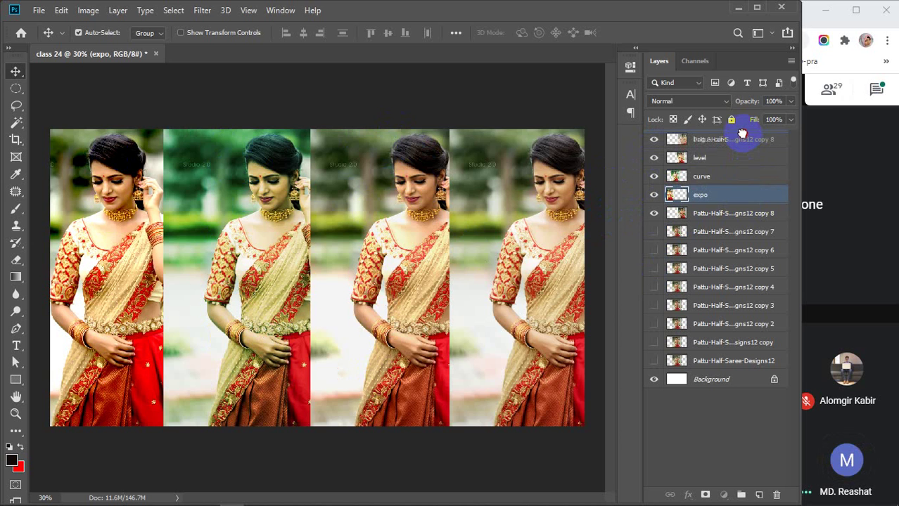
{"action": "left_click_drag", "start_coordinate": [486, 257], "coordinate": [215, 249]}
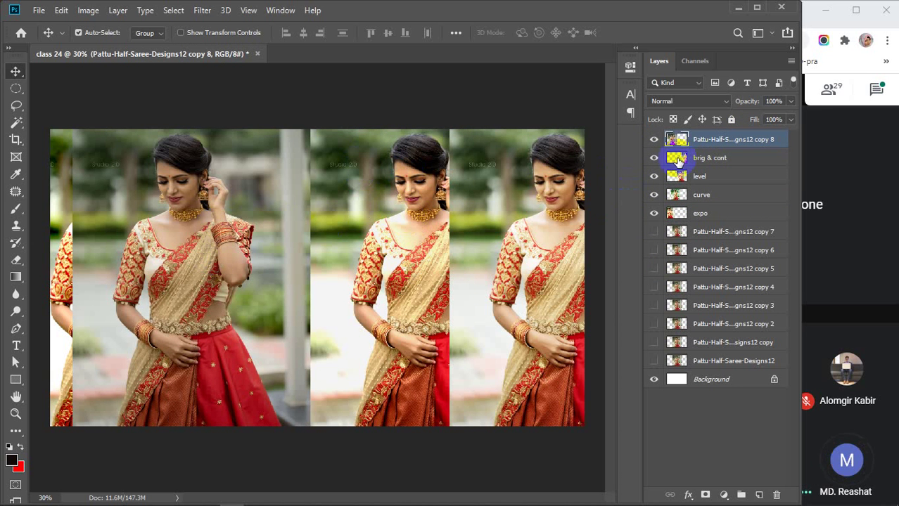
{"action": "left_click_drag", "start_coordinate": [733, 141], "coordinate": [727, 224]}
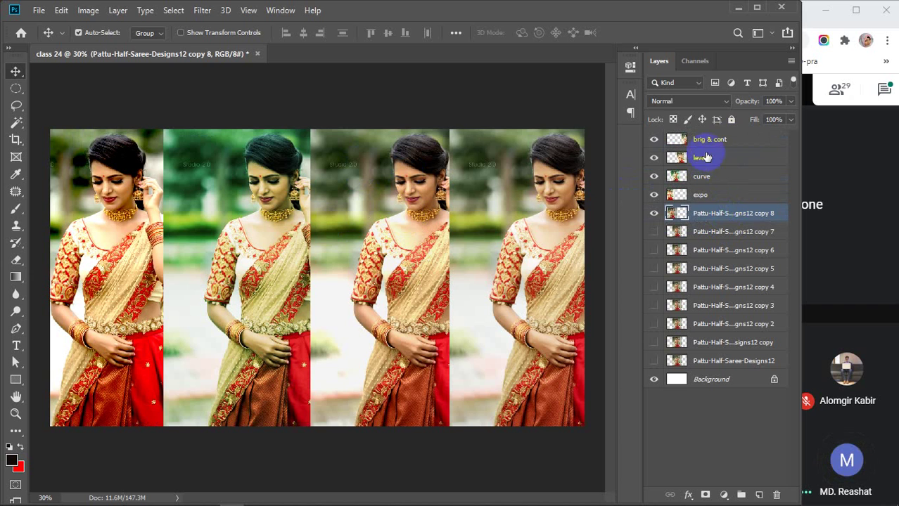
Toggle brig & cont, curve and expo in turn to compare them with the original, and shift expo's photo slightly right
{"action": "left_click", "coordinate": [712, 140]}
{"action": "left_click", "coordinate": [650, 141]}
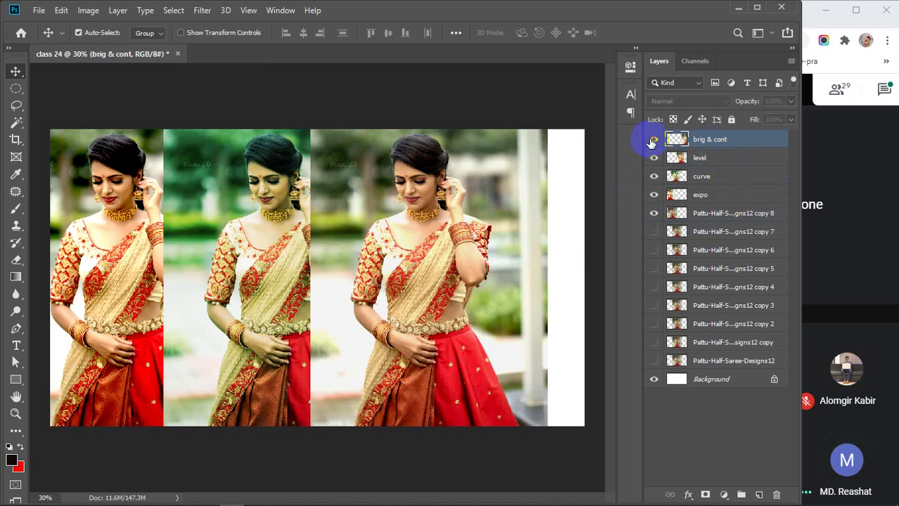
{"action": "left_click", "coordinate": [652, 139]}
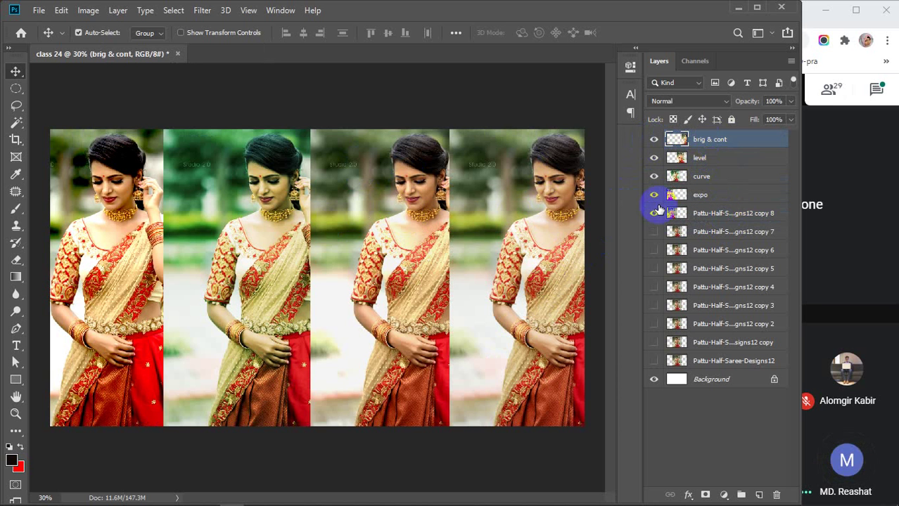
{"action": "left_click", "coordinate": [735, 176]}
{"action": "left_click", "coordinate": [654, 176]}
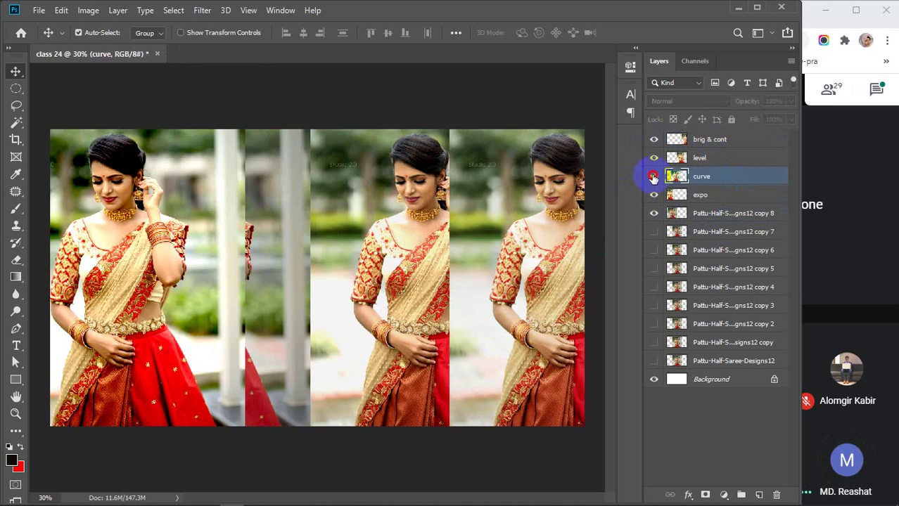
{"action": "left_click", "coordinate": [653, 177]}
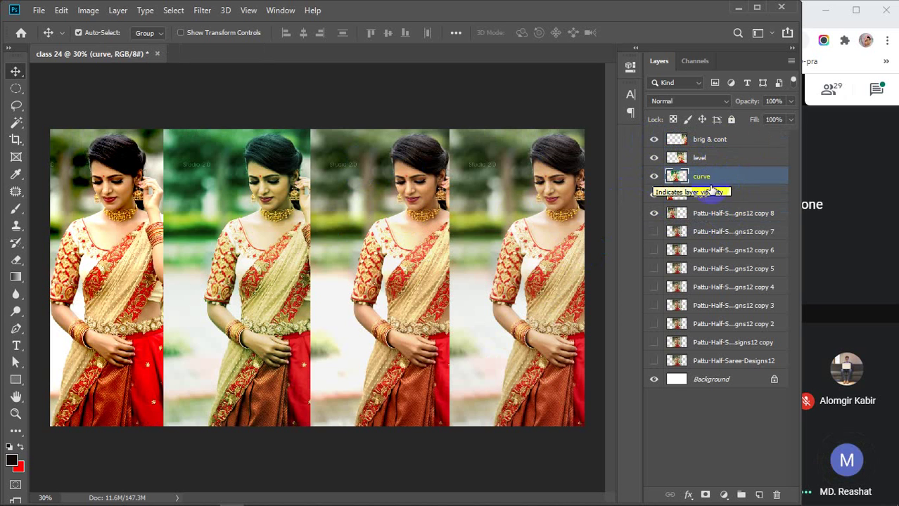
{"action": "left_click", "coordinate": [723, 196]}
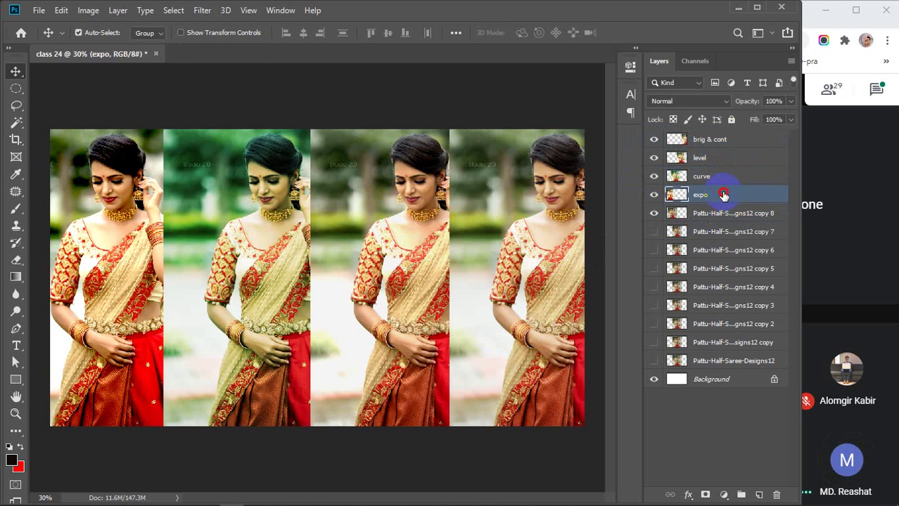
{"action": "left_click", "coordinate": [653, 196]}
{"action": "left_click", "coordinate": [653, 195]}
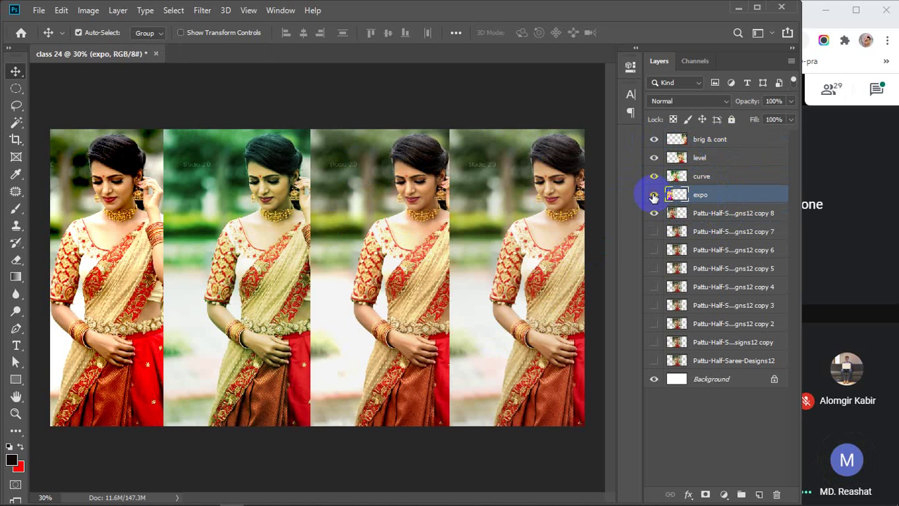
{"action": "left_click_drag", "start_coordinate": [116, 253], "coordinate": [122, 254]}
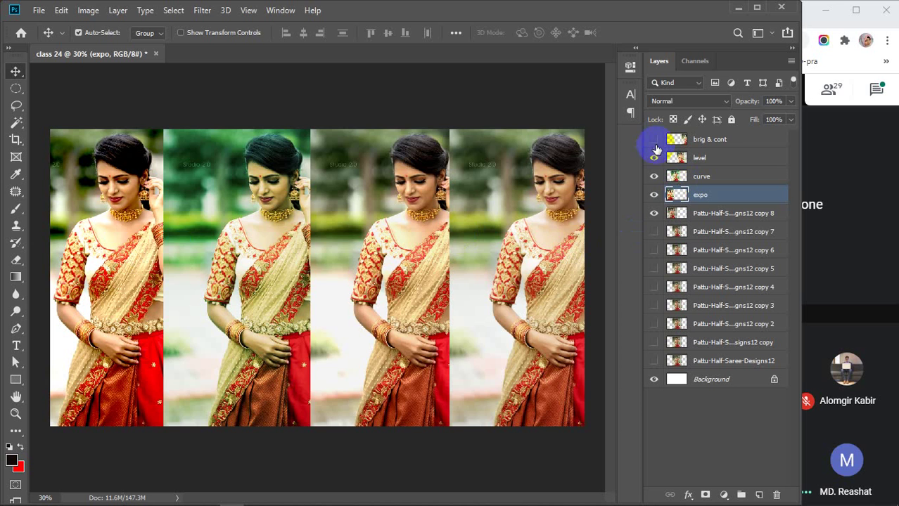
Hide the brig & cont, level, curve and expo layers, and move the copy 8 photo to the middle of the canvas
{"action": "left_click_drag", "start_coordinate": [654, 139], "coordinate": [652, 191]}
{"action": "left_click_drag", "start_coordinate": [153, 262], "coordinate": [289, 261]}
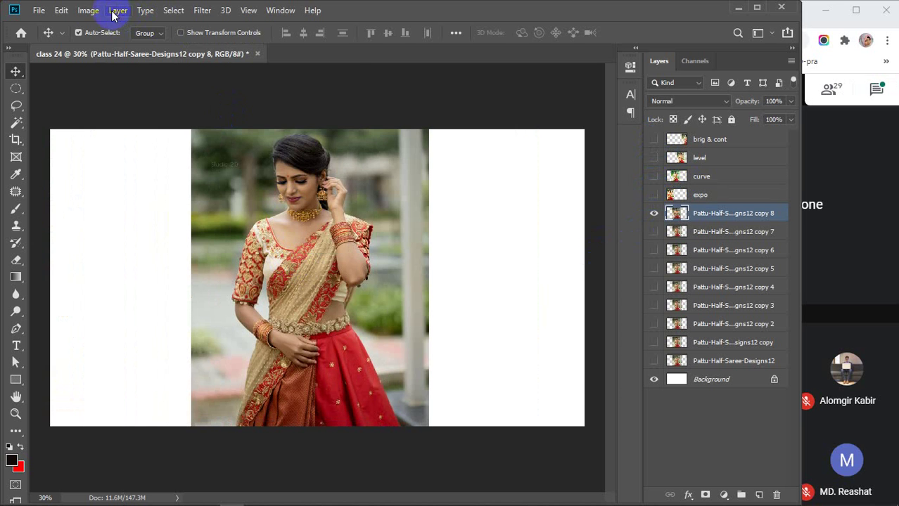
Try the Vibrance adjustment on the copy 8 photo at +100 and -100, and discard it
{"action": "left_click", "coordinate": [87, 10]}
{"action": "mouse_move", "coordinate": [121, 45]}
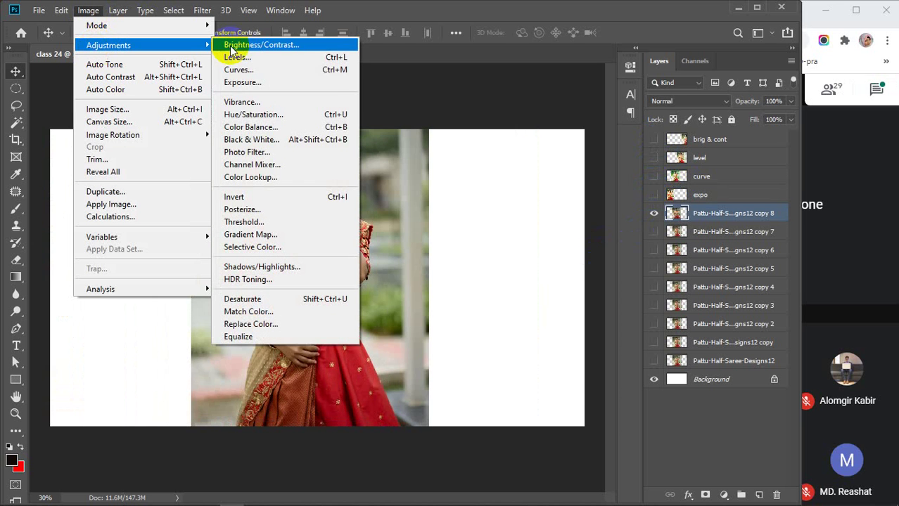
{"action": "left_click", "coordinate": [264, 102]}
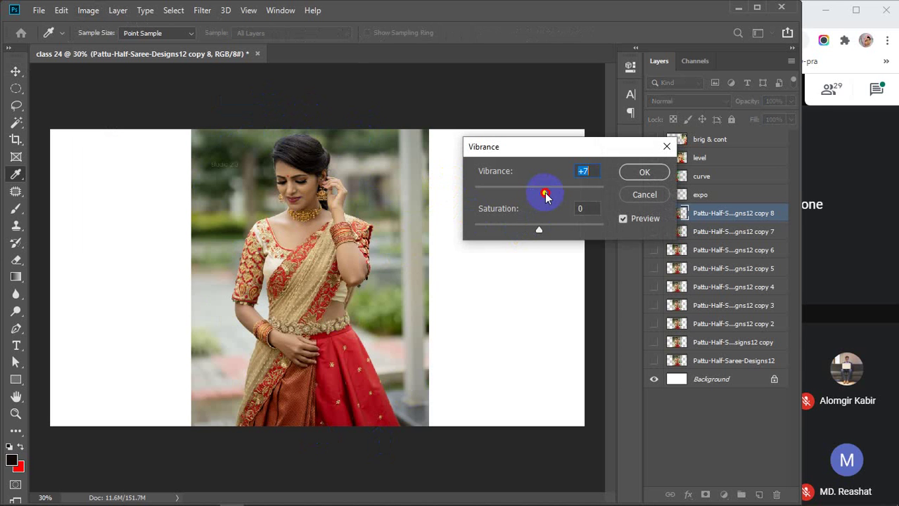
{"action": "left_click_drag", "start_coordinate": [561, 187], "coordinate": [608, 185]}
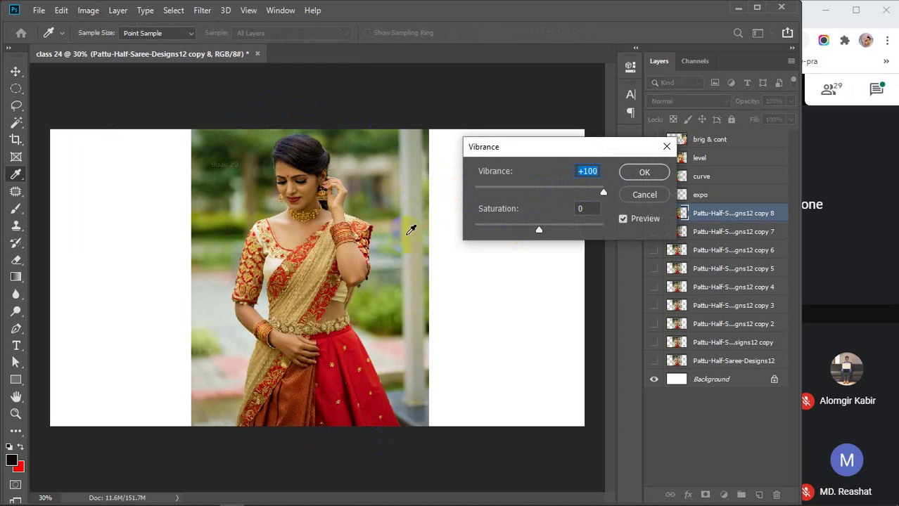
{"action": "left_click_drag", "start_coordinate": [603, 193], "coordinate": [469, 194]}
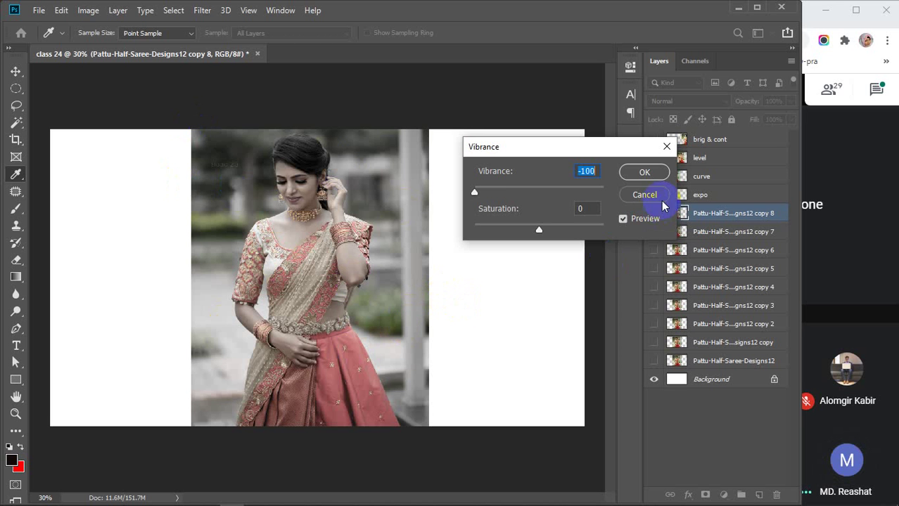
{"action": "left_click", "coordinate": [667, 146]}
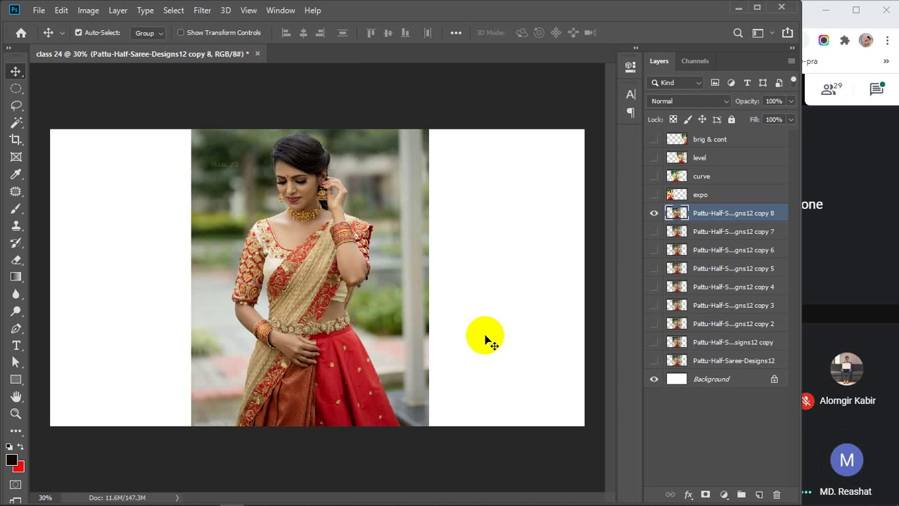
Reopen the Vibrance adjustment for the copy 8 layer and move its dialog closer to the photo
{"action": "left_click", "coordinate": [88, 10]}
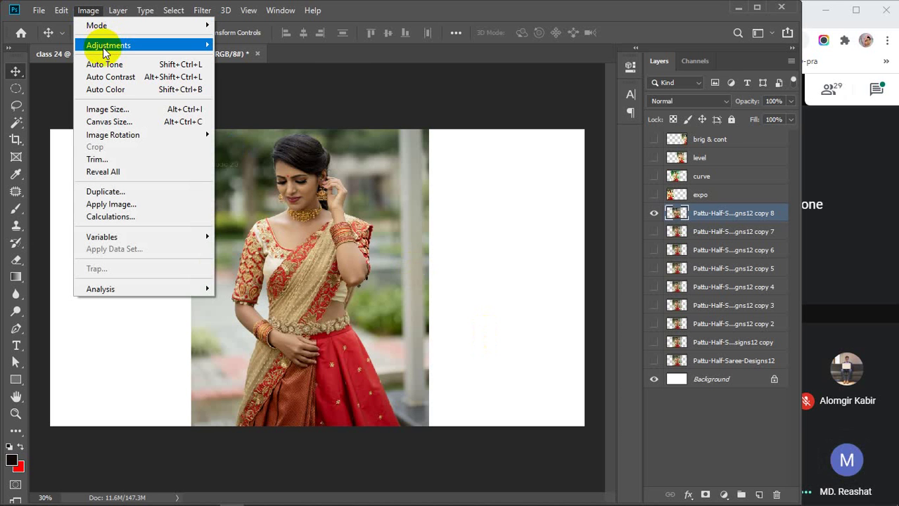
{"action": "mouse_move", "coordinate": [103, 49]}
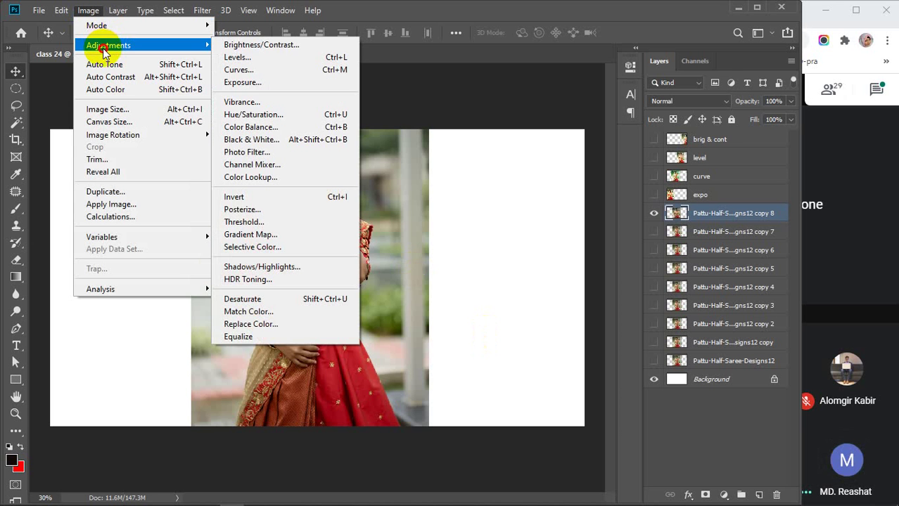
{"action": "left_click", "coordinate": [242, 101]}
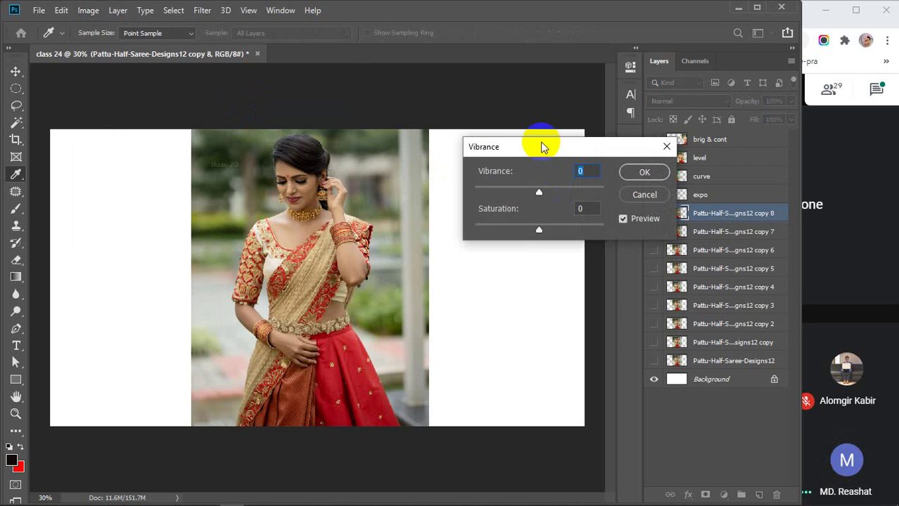
{"action": "left_click_drag", "start_coordinate": [541, 146], "coordinate": [511, 129]}
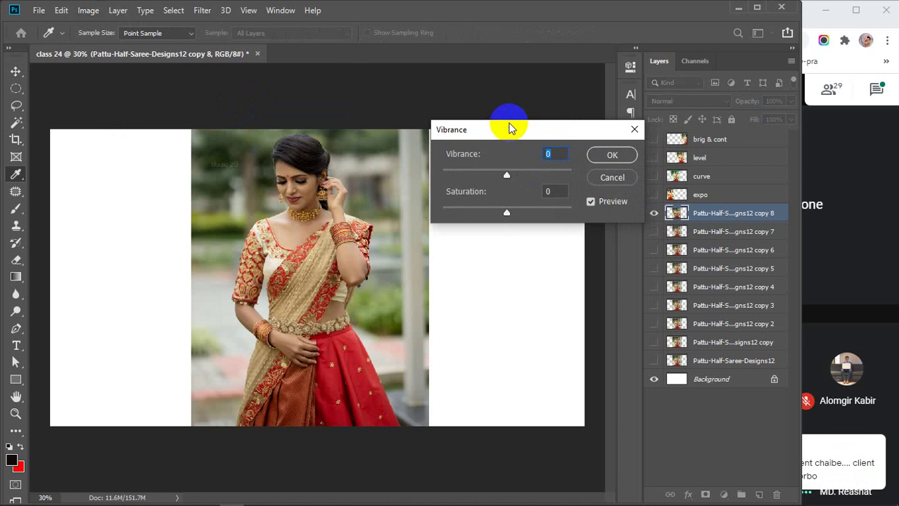
Switch to Google Meet to read the latest chat messages, and return to Photoshop with its window widened again
{"action": "left_click_drag", "start_coordinate": [800, 341], "coordinate": [669, 331]}
{"action": "left_click", "coordinate": [875, 93]}
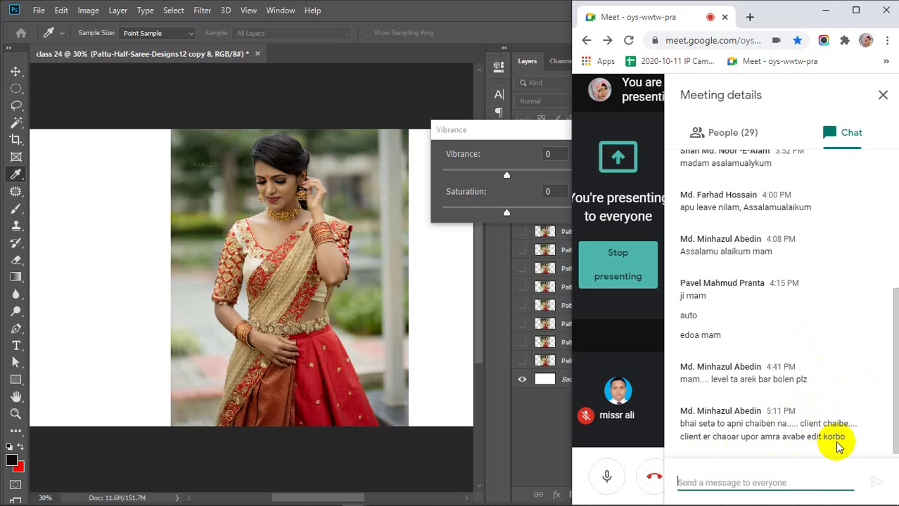
{"action": "left_click", "coordinate": [883, 95]}
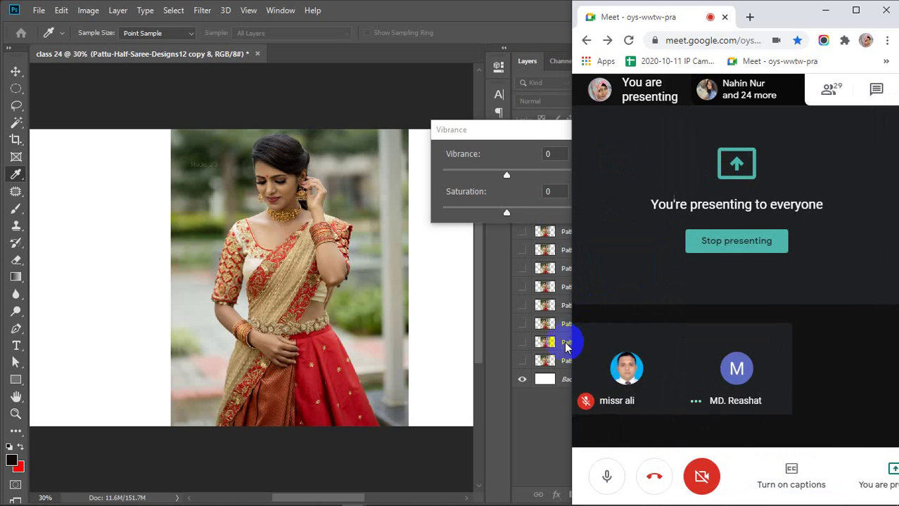
{"action": "left_click", "coordinate": [551, 448]}
{"action": "left_click_drag", "start_coordinate": [668, 415], "coordinate": [814, 409]}
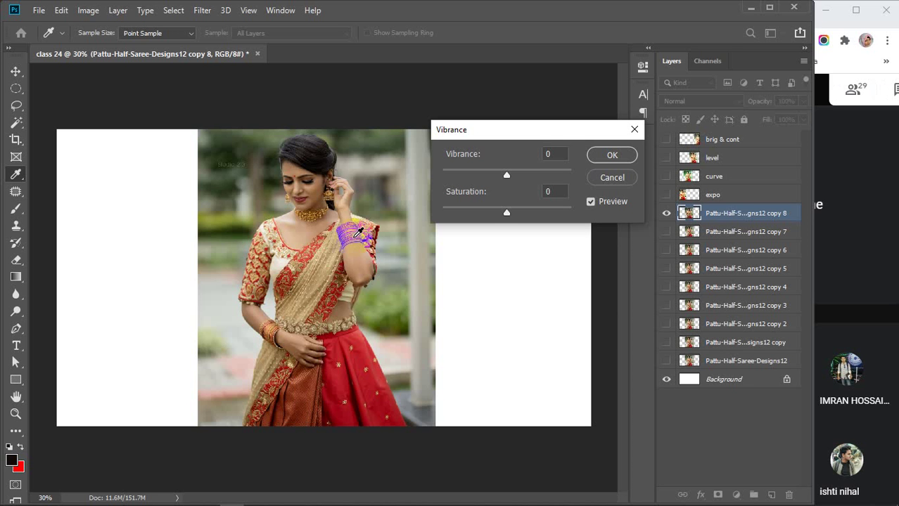
Move the Vibrance dialog clear of the photo, preview Vibrance at +100 and -100, and reset it to 0
{"action": "left_click_drag", "start_coordinate": [526, 130], "coordinate": [547, 115]}
{"action": "left_click_drag", "start_coordinate": [527, 159], "coordinate": [594, 156]}
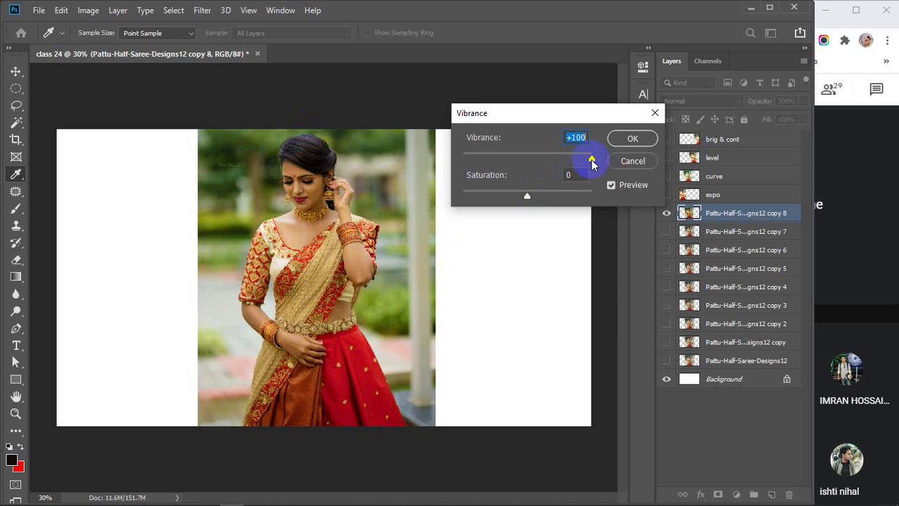
{"action": "left_click_drag", "start_coordinate": [592, 159], "coordinate": [600, 158]}
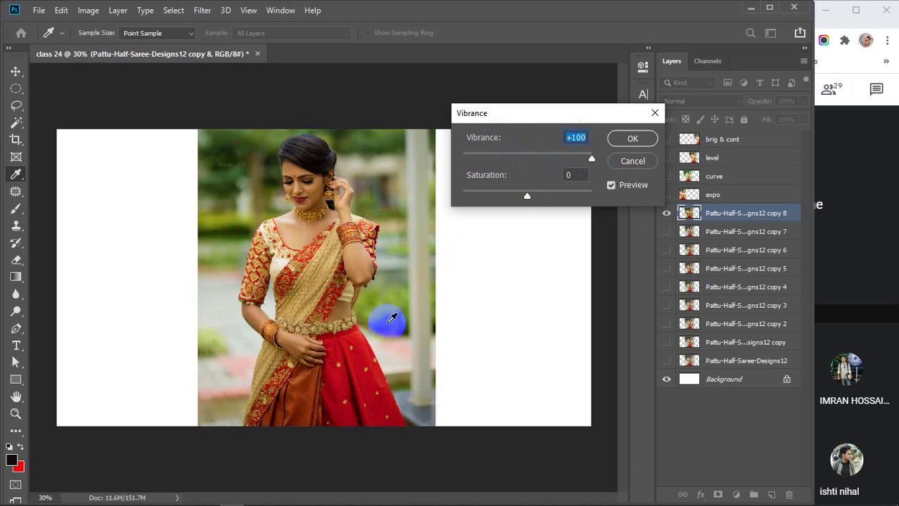
{"action": "left_click", "coordinate": [592, 161]}
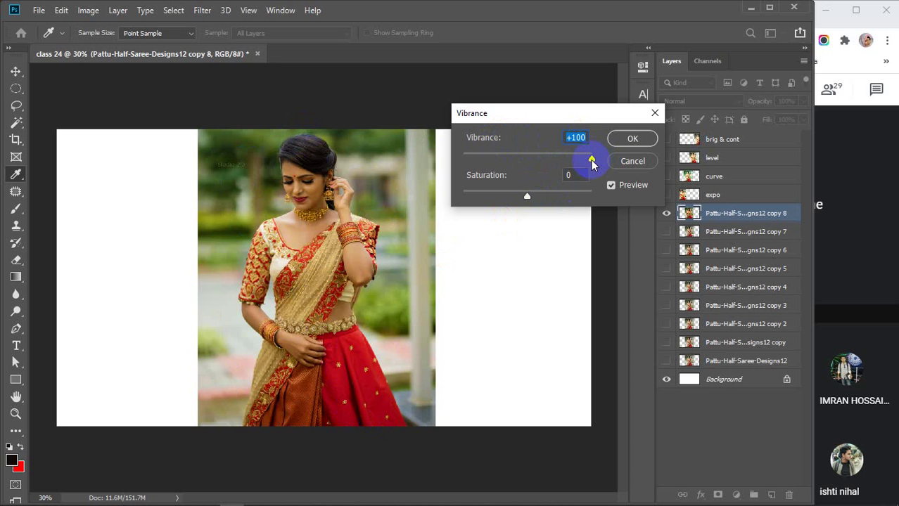
{"action": "left_click_drag", "start_coordinate": [592, 161], "coordinate": [454, 161]}
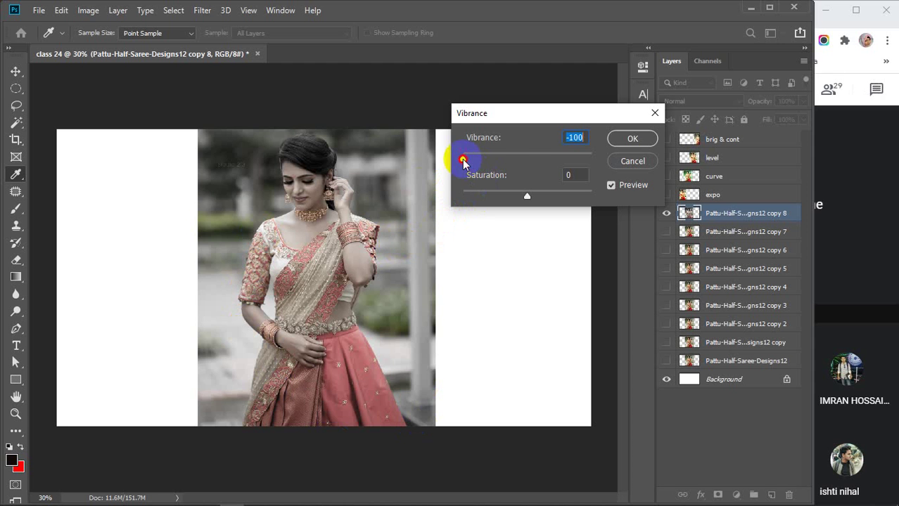
{"action": "left_click_drag", "start_coordinate": [462, 158], "coordinate": [525, 159]}
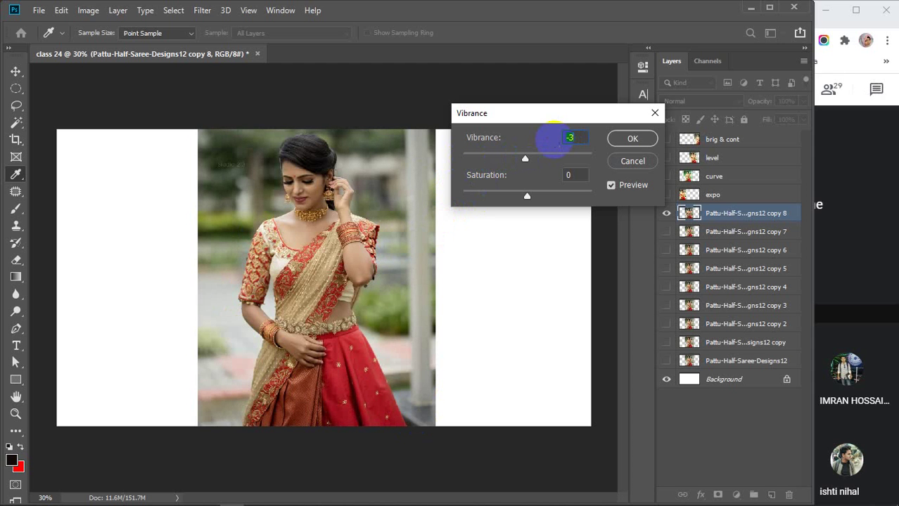
{"action": "type", "text": "0"}
Preview the copy 8 photo with Saturation at -100, and raise Saturation to +100 with Vibrance kept at 0
{"action": "left_click", "coordinate": [541, 203]}
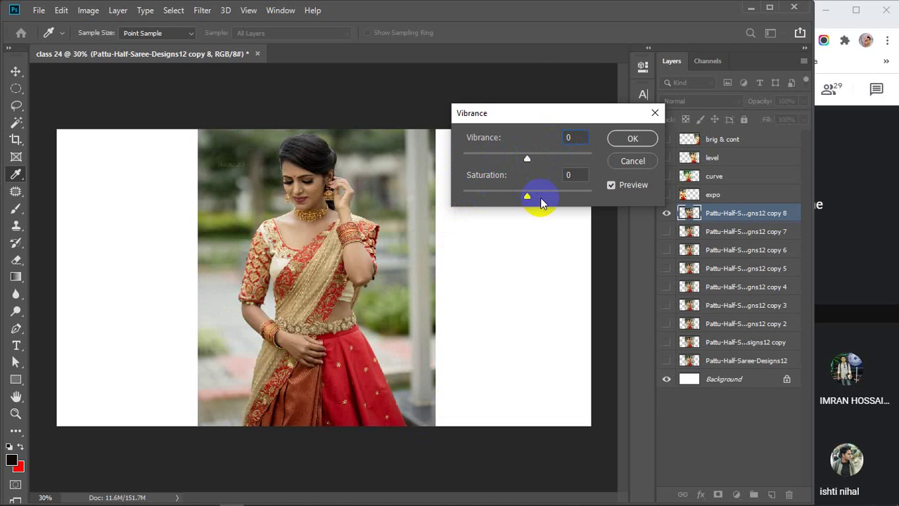
{"action": "left_click_drag", "start_coordinate": [542, 202], "coordinate": [529, 200]}
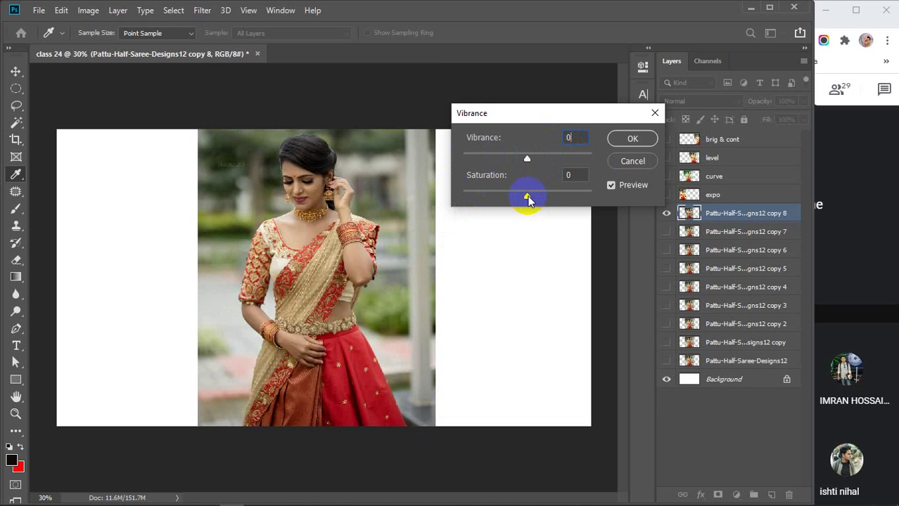
{"action": "left_click_drag", "start_coordinate": [529, 201], "coordinate": [436, 214]}
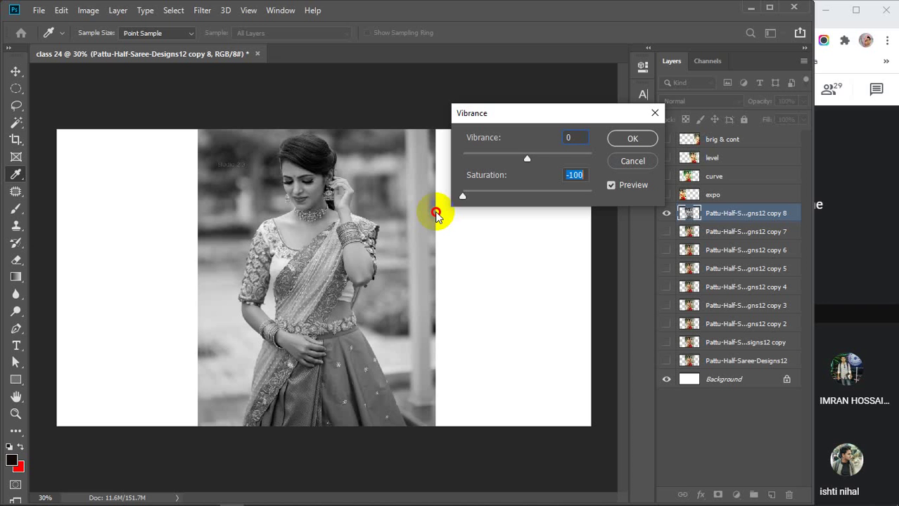
{"action": "left_click_drag", "start_coordinate": [436, 215], "coordinate": [636, 198]}
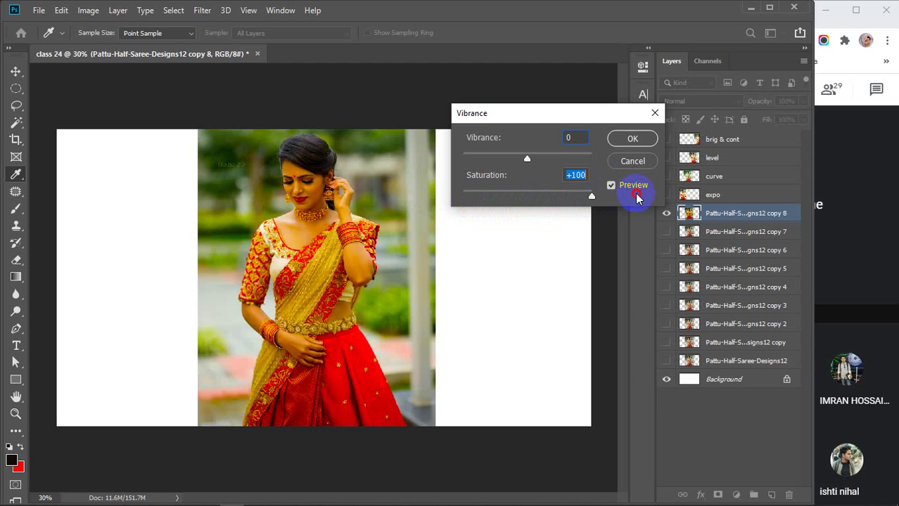
Try the photo's saturation at -100 in the Vibrance adjustment and reset it to 0
{"action": "left_click_drag", "start_coordinate": [637, 198], "coordinate": [433, 194]}
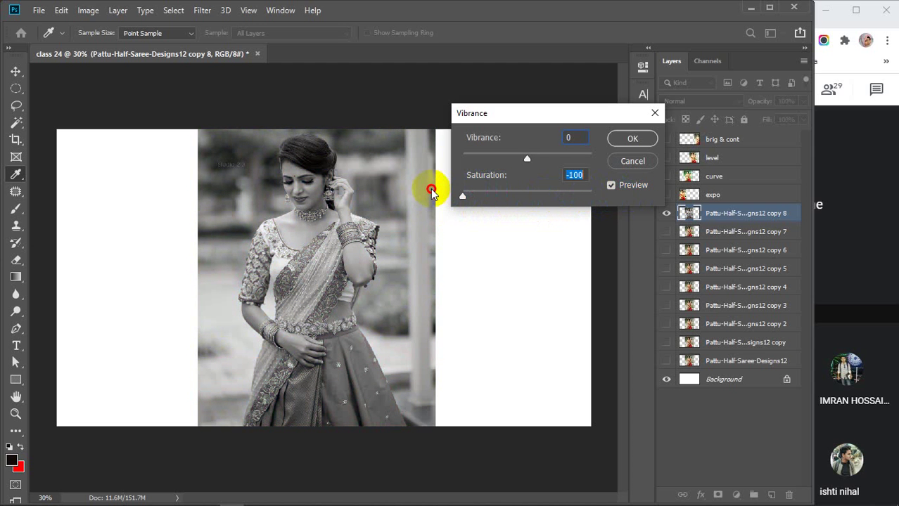
{"action": "type", "text": "0"}
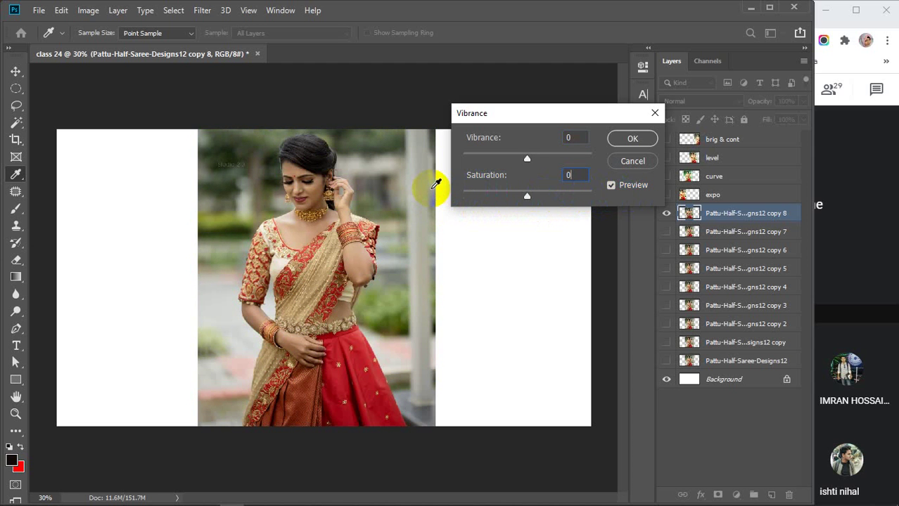
Raise the vibrance to +100 and set the saturation to +5
{"action": "mouse_move", "coordinate": [525, 157]}
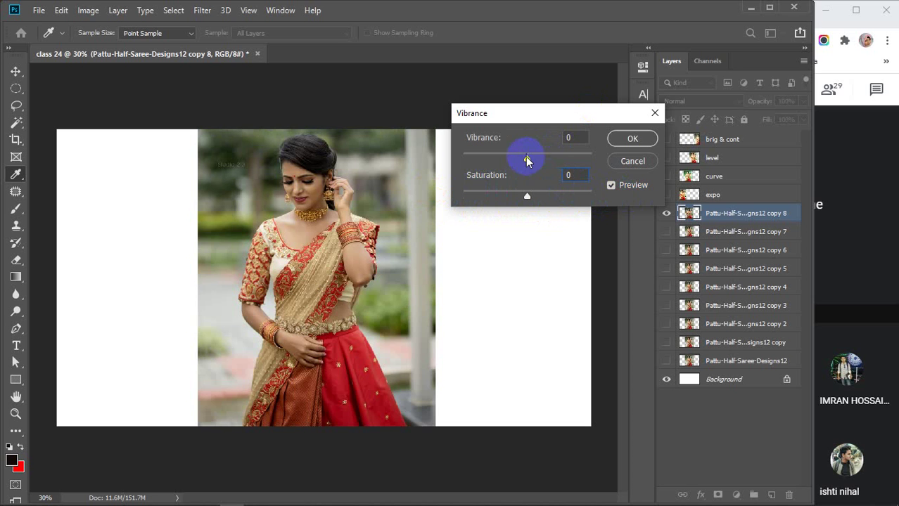
{"action": "left_click_drag", "start_coordinate": [526, 159], "coordinate": [602, 161]}
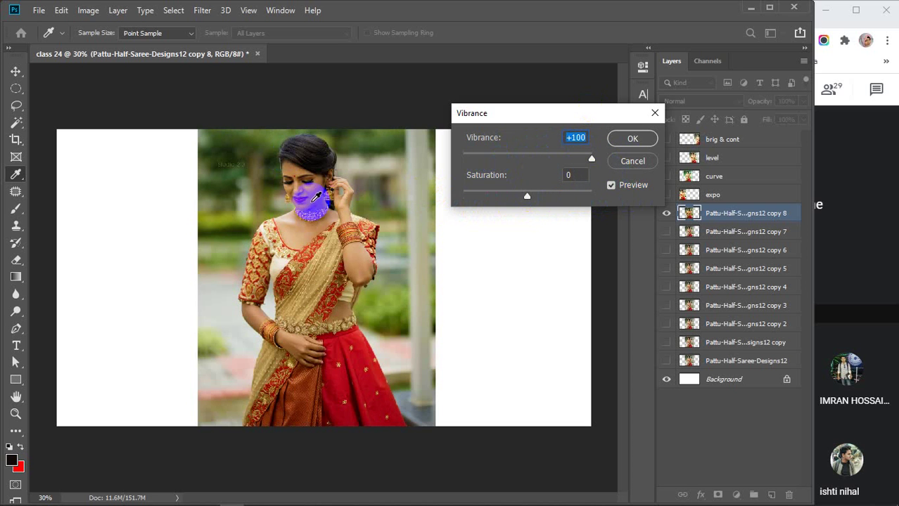
{"action": "left_click_drag", "start_coordinate": [527, 199], "coordinate": [535, 199]}
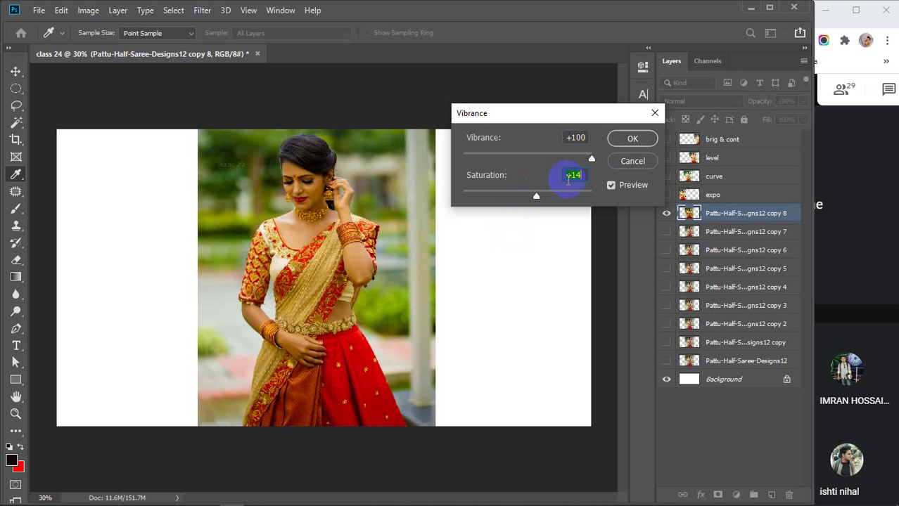
{"action": "key", "text": "Down"}
{"action": "key", "text": "Down"}
{"action": "key", "text": "Down"}
{"action": "key", "text": "Down"}
{"action": "key", "text": "Down"}
{"action": "key", "text": "Down"}
{"action": "key", "text": "Down"}
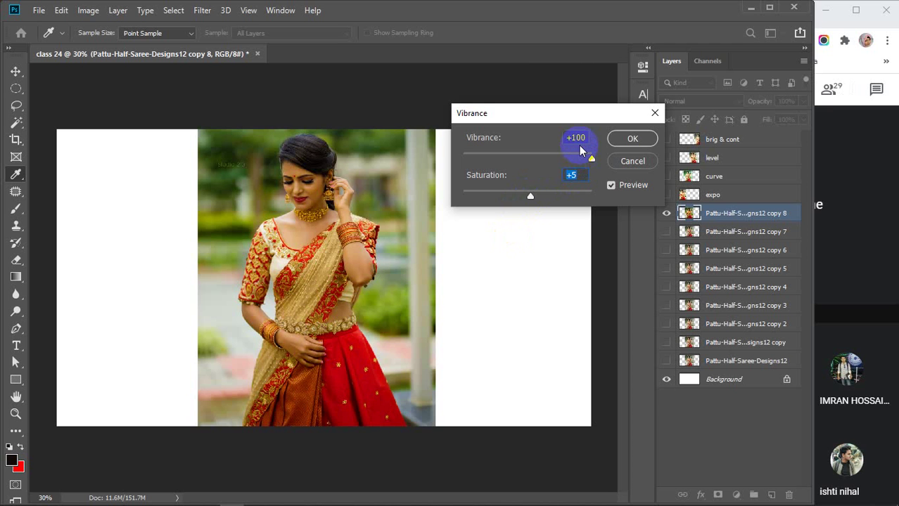
Set the vibrance to +75, fine-tune the saturation to about +8, and apply the Vibrance adjustment
{"action": "left_click_drag", "start_coordinate": [593, 160], "coordinate": [577, 161]}
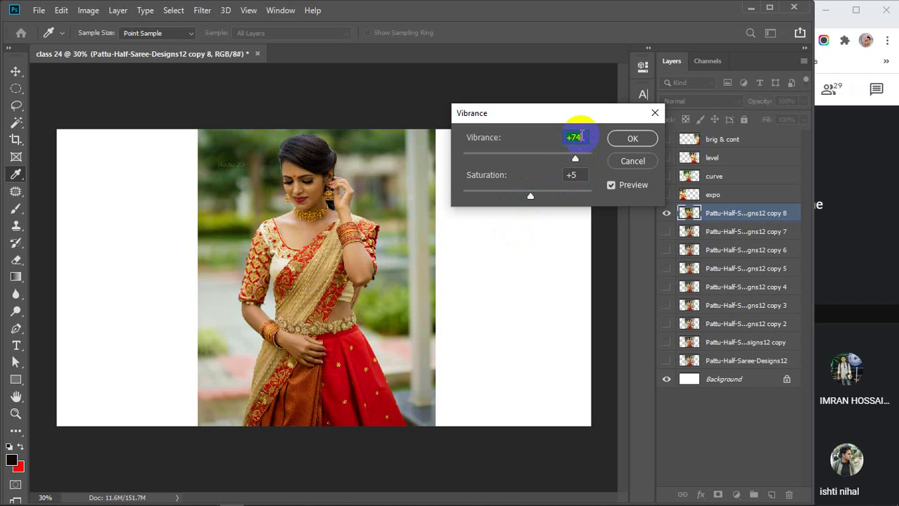
{"action": "left_click", "coordinate": [572, 176]}
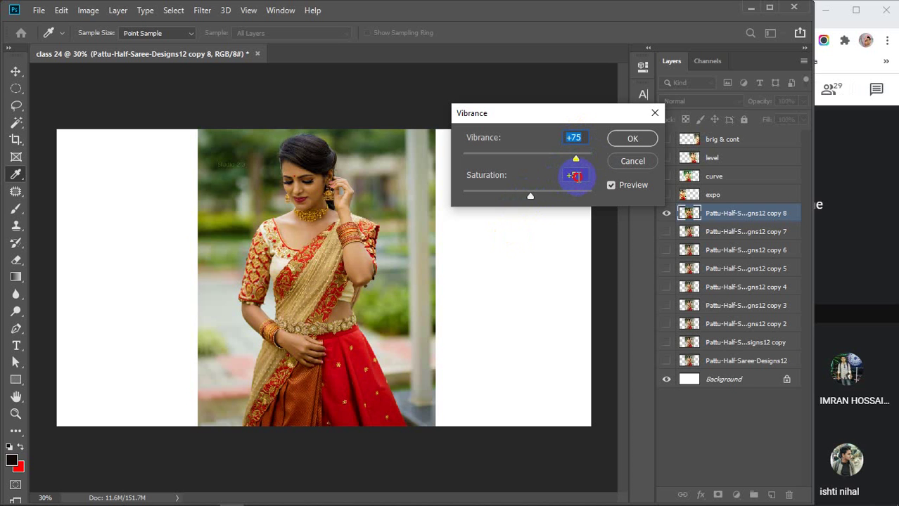
{"action": "left_click", "coordinate": [578, 177]}
{"action": "scroll", "coordinate": [579, 177], "scroll_direction": "down", "scroll_amount": 8}
{"action": "scroll", "coordinate": [577, 177], "scroll_direction": "up", "scroll_amount": 1}
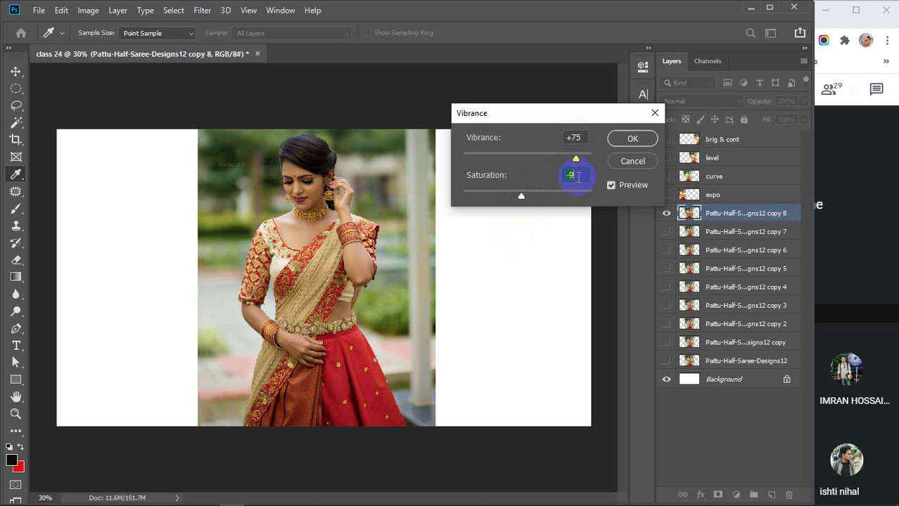
{"action": "scroll", "coordinate": [578, 176], "scroll_direction": "up", "scroll_amount": 11}
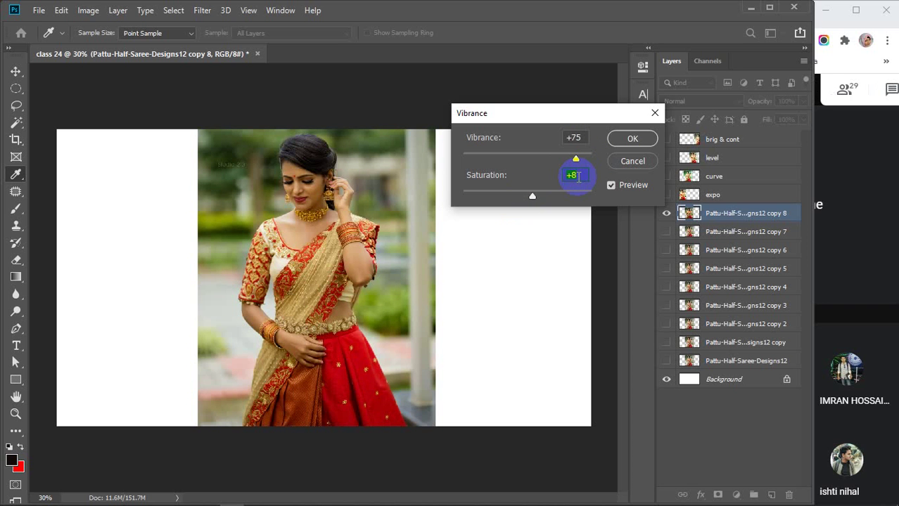
{"action": "scroll", "coordinate": [578, 177], "scroll_direction": "up", "scroll_amount": 2}
{"action": "left_click", "coordinate": [632, 139]}
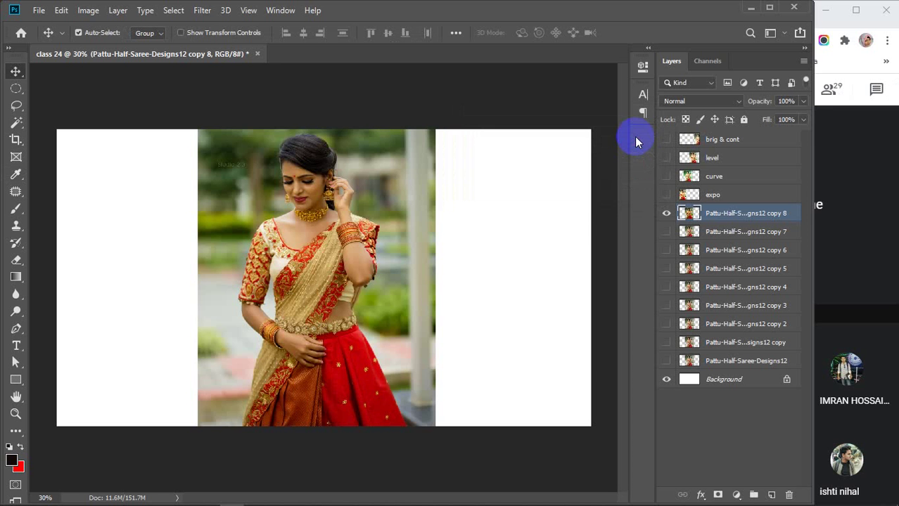
Show the Pattu-Half-Saree-Designs12 copy 7 layer and place it beside copy 8 for a side-by-side comparison, with copy 8 on the right
{"action": "left_click", "coordinate": [679, 214]}
{"action": "left_click", "coordinate": [665, 232]}
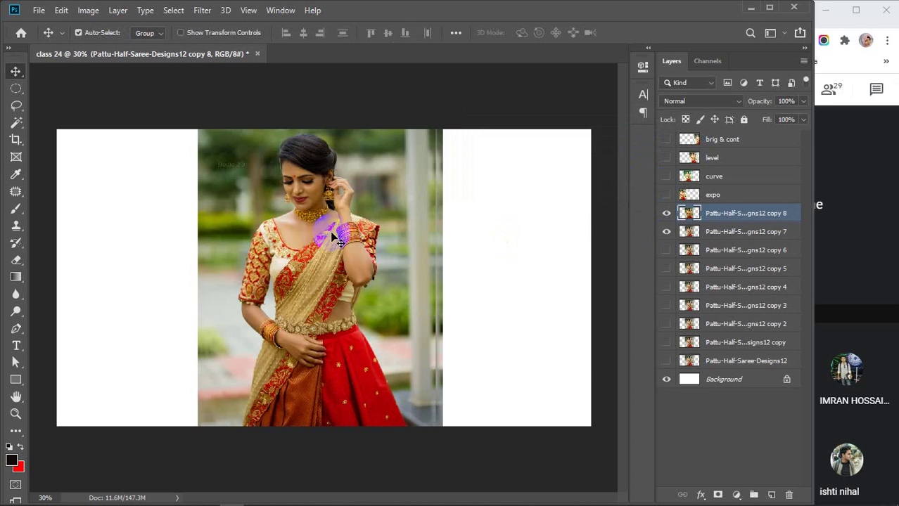
{"action": "left_click_drag", "start_coordinate": [303, 257], "coordinate": [458, 257]}
{"action": "left_click_drag", "start_coordinate": [313, 263], "coordinate": [222, 258]}
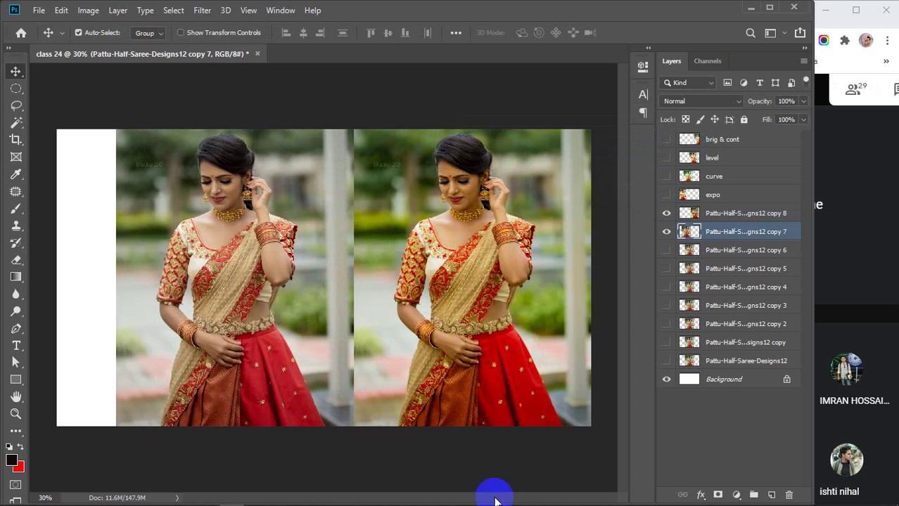
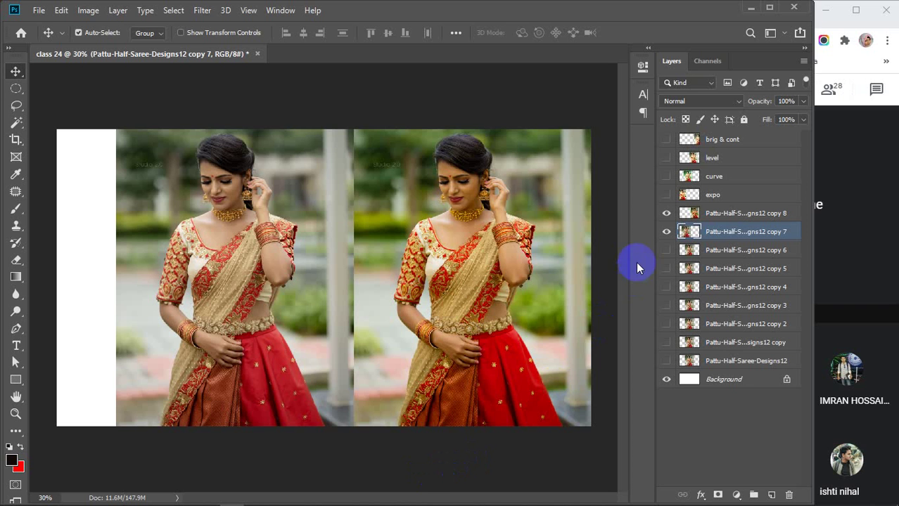
Hide the copy 8 layer and open the Hue/Saturation adjustment for copy 7, keeping its dialog clear of the photo
{"action": "left_click", "coordinate": [664, 214]}
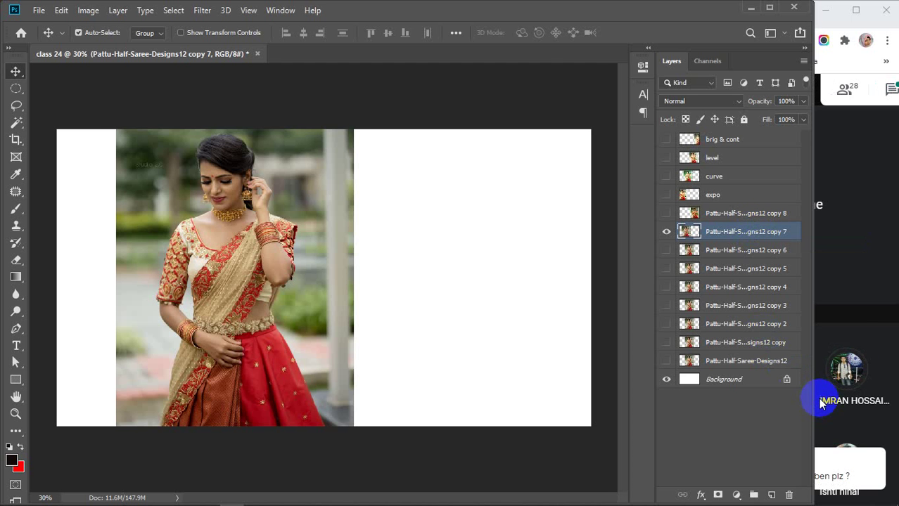
{"action": "mouse_move", "coordinate": [813, 409]}
{"action": "left_mouse_down"}
{"action": "mouse_move", "coordinate": [656, 436]}
{"action": "mouse_move", "coordinate": [809, 421]}
{"action": "left_mouse_up"}
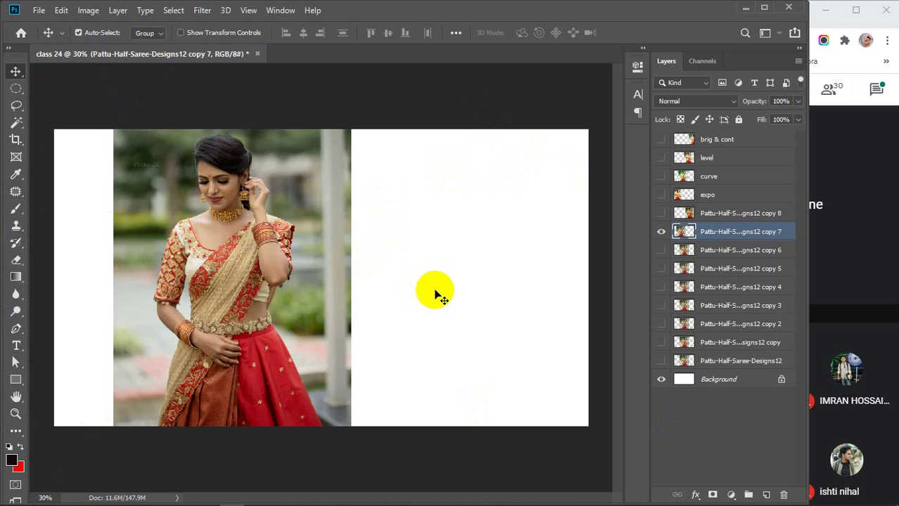
{"action": "left_click", "coordinate": [88, 12]}
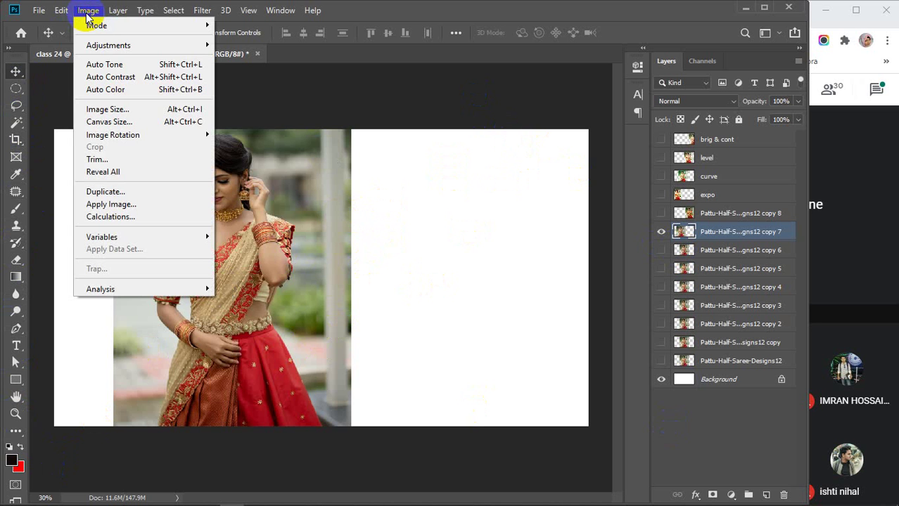
{"action": "mouse_move", "coordinate": [118, 50]}
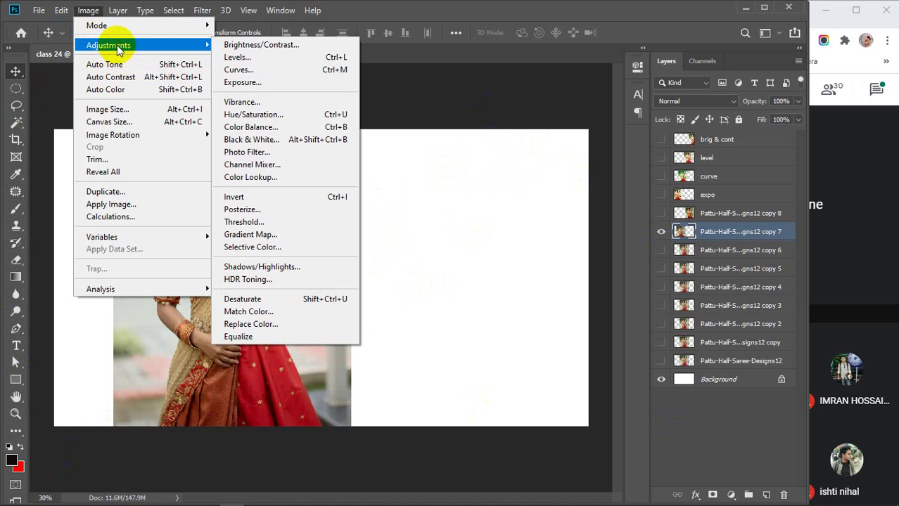
{"action": "left_click", "coordinate": [267, 118]}
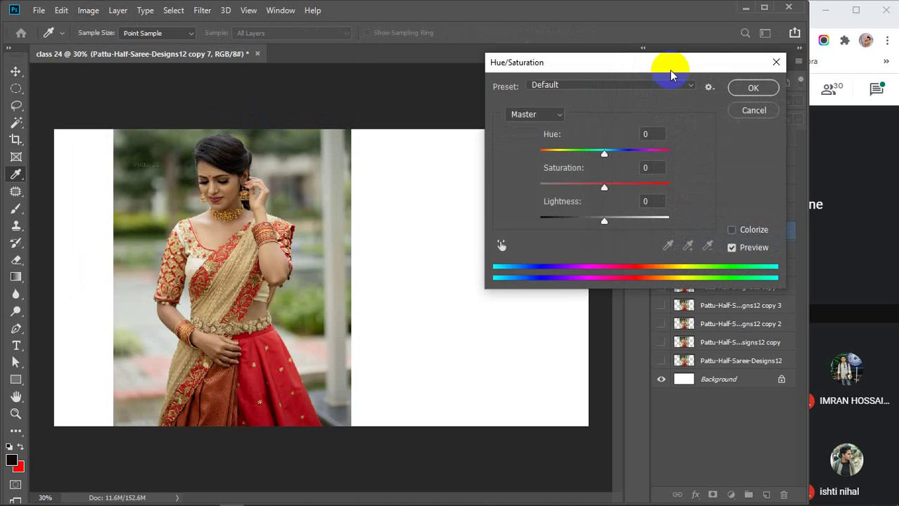
{"action": "left_click_drag", "start_coordinate": [671, 68], "coordinate": [539, 68]}
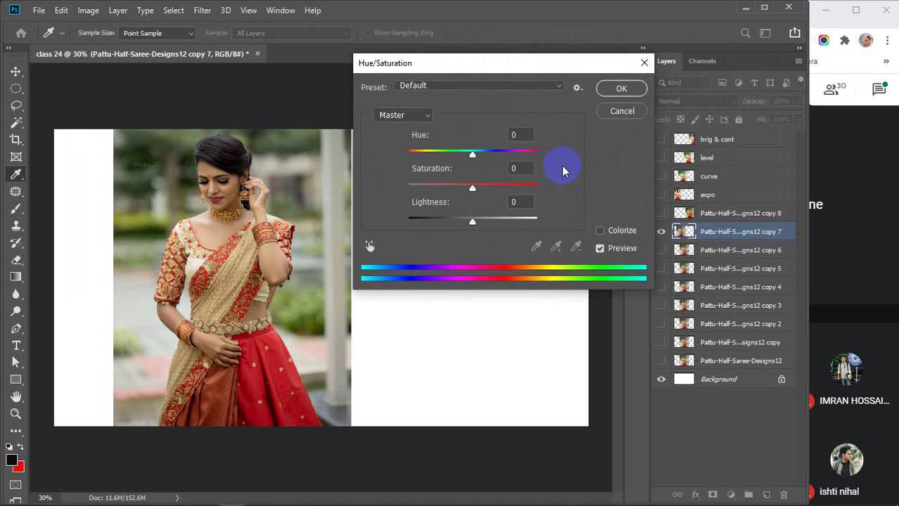
Try the Increase Saturation More, Red Boost, Sepia, Cyanotype and Yellow Boost presets on the photo, and return to Default
{"action": "left_click", "coordinate": [541, 86]}
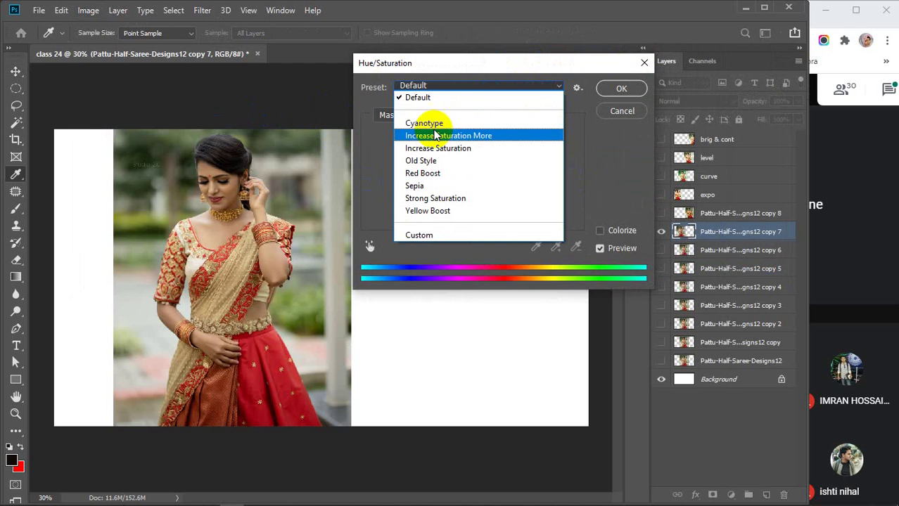
{"action": "left_click", "coordinate": [451, 136]}
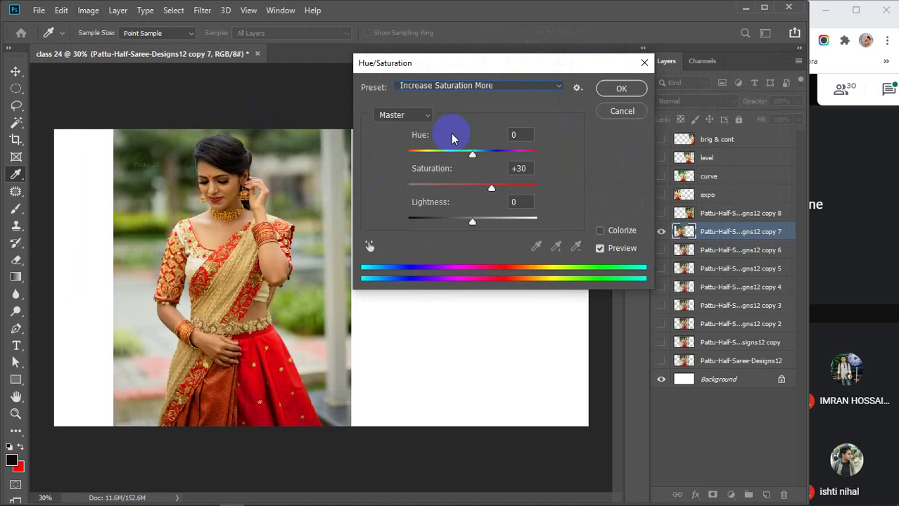
{"action": "left_click", "coordinate": [482, 85]}
{"action": "left_click", "coordinate": [437, 174]}
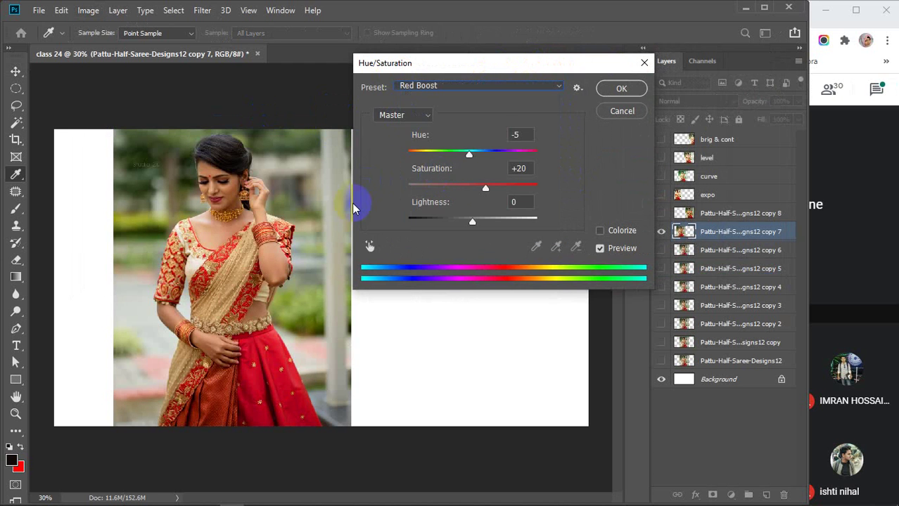
{"action": "left_click", "coordinate": [501, 85]}
{"action": "left_click", "coordinate": [455, 189]}
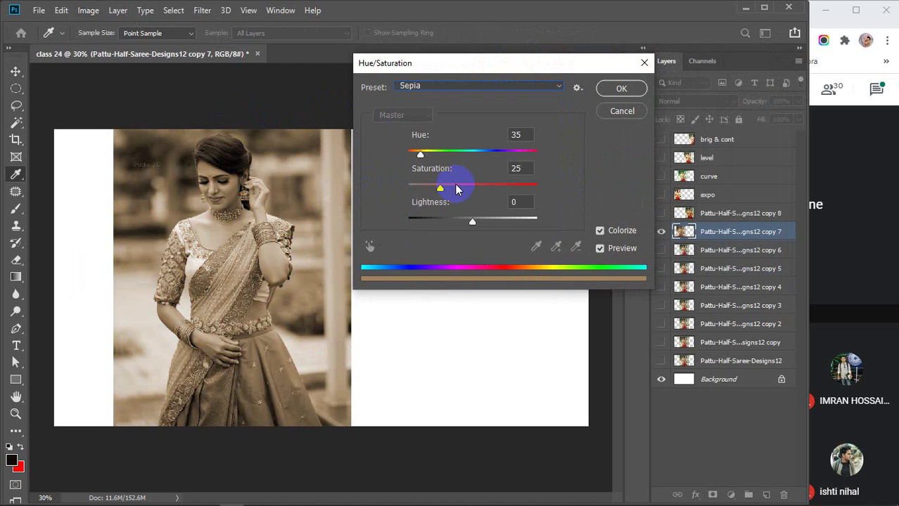
{"action": "left_click", "coordinate": [555, 87]}
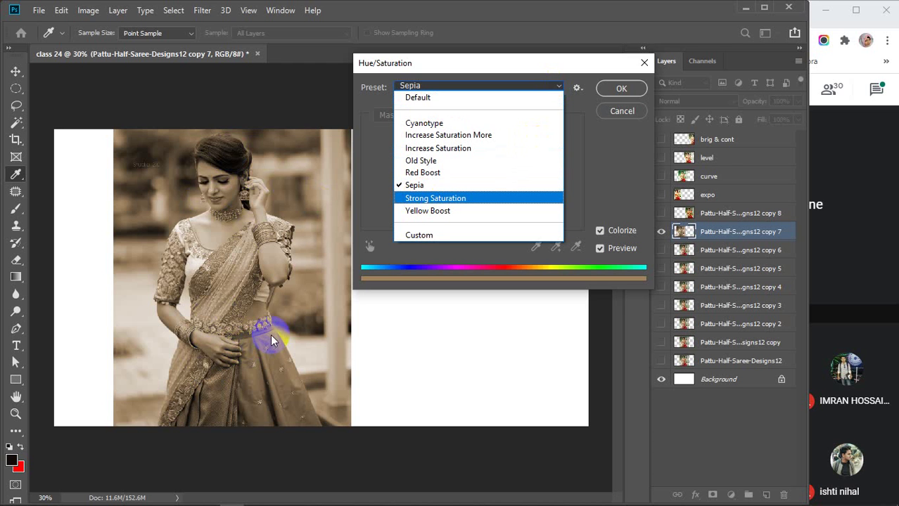
{"action": "left_click", "coordinate": [457, 124]}
{"action": "left_click", "coordinate": [463, 87]}
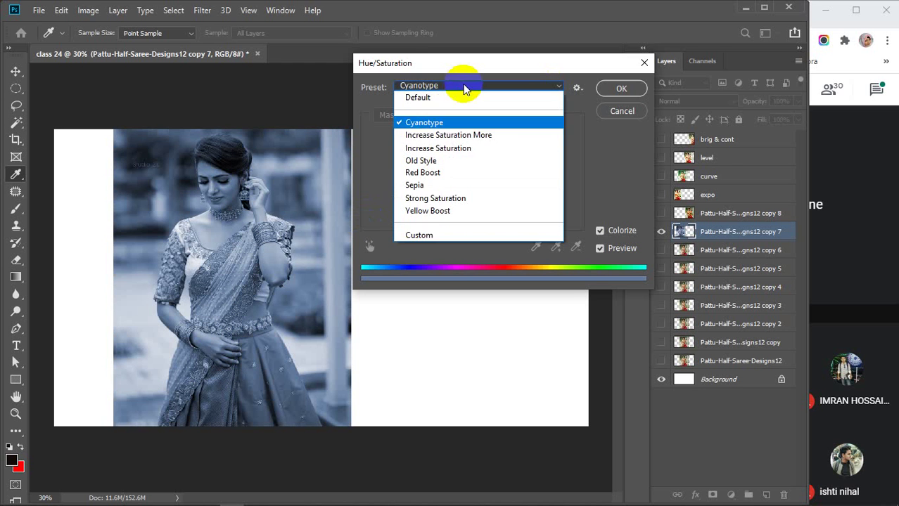
{"action": "left_click", "coordinate": [451, 211]}
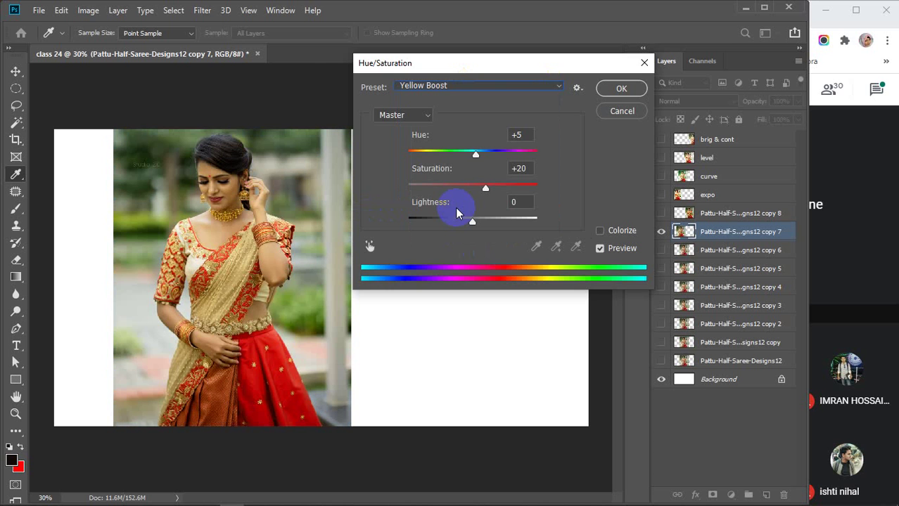
{"action": "left_click", "coordinate": [474, 89]}
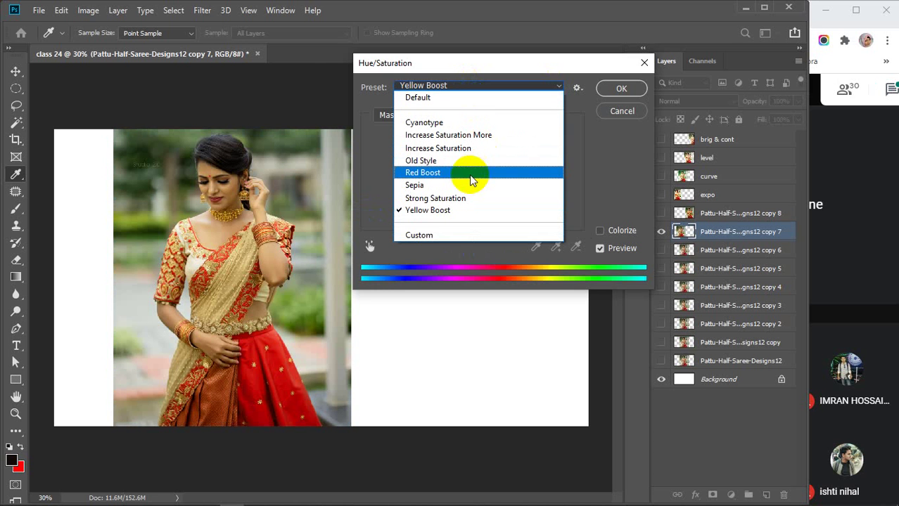
{"action": "left_click", "coordinate": [458, 98]}
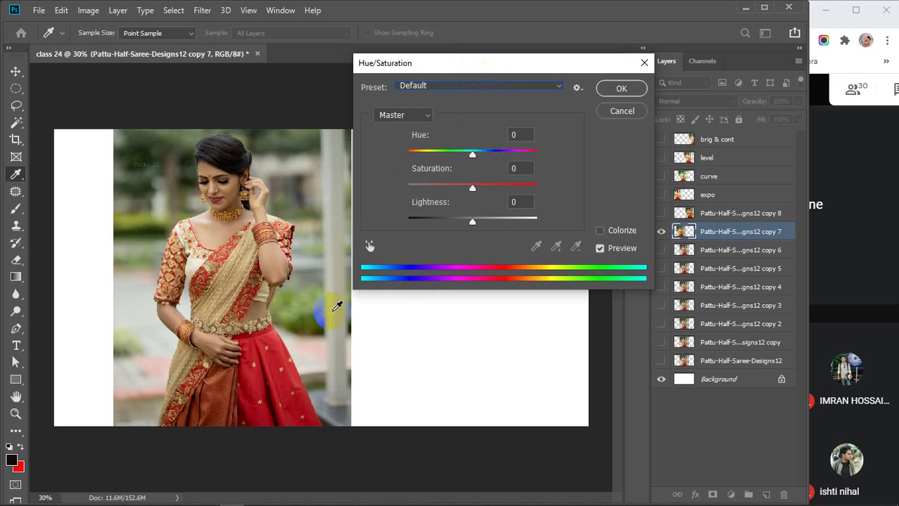
With the Master range kept, try the hue at +180 and -50, and reset it to 0
{"action": "left_click", "coordinate": [427, 116]}
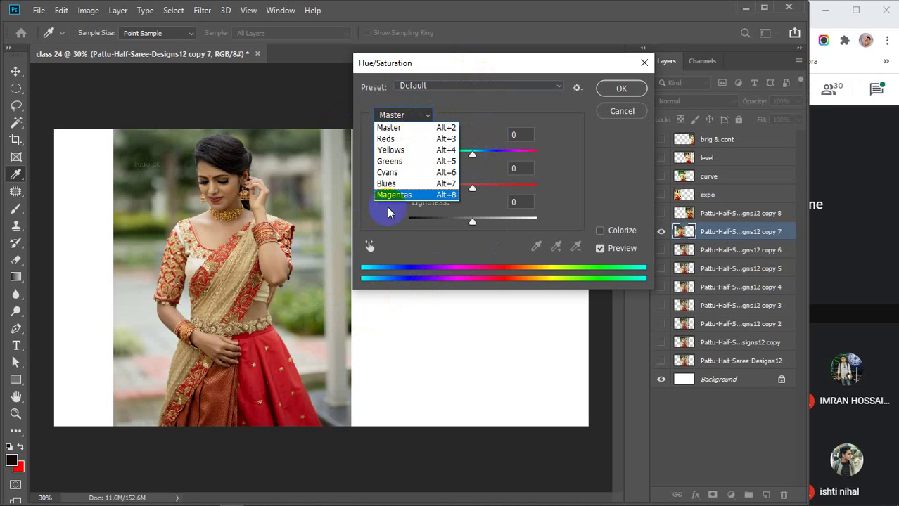
{"action": "left_click", "coordinate": [405, 119]}
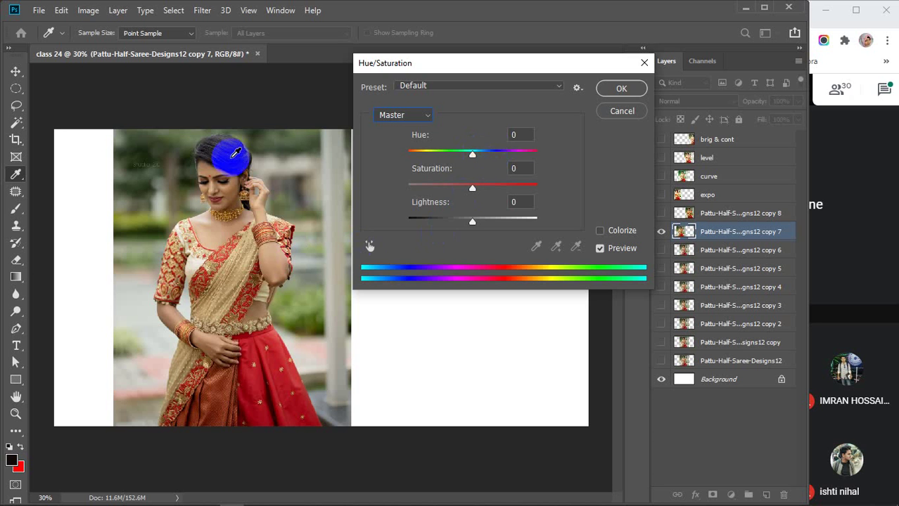
{"action": "left_click_drag", "start_coordinate": [471, 157], "coordinate": [548, 155]}
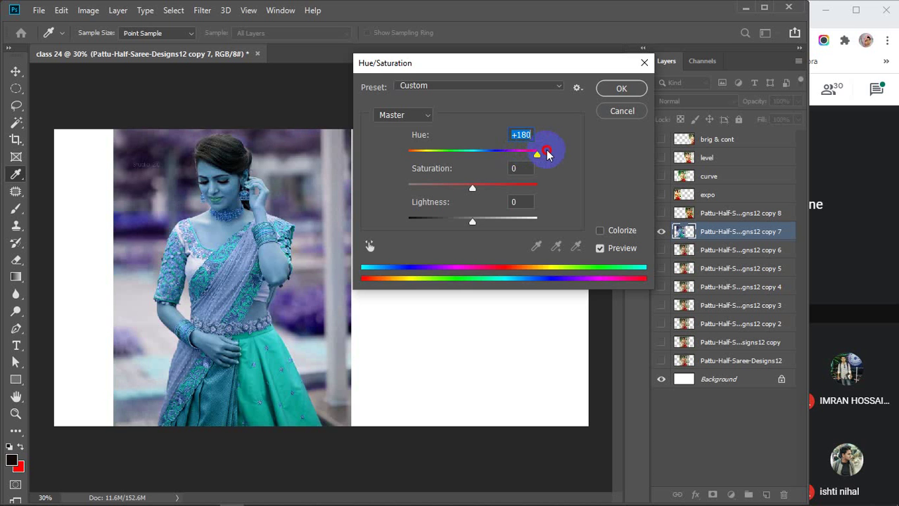
{"action": "left_click_drag", "start_coordinate": [544, 154], "coordinate": [443, 145]}
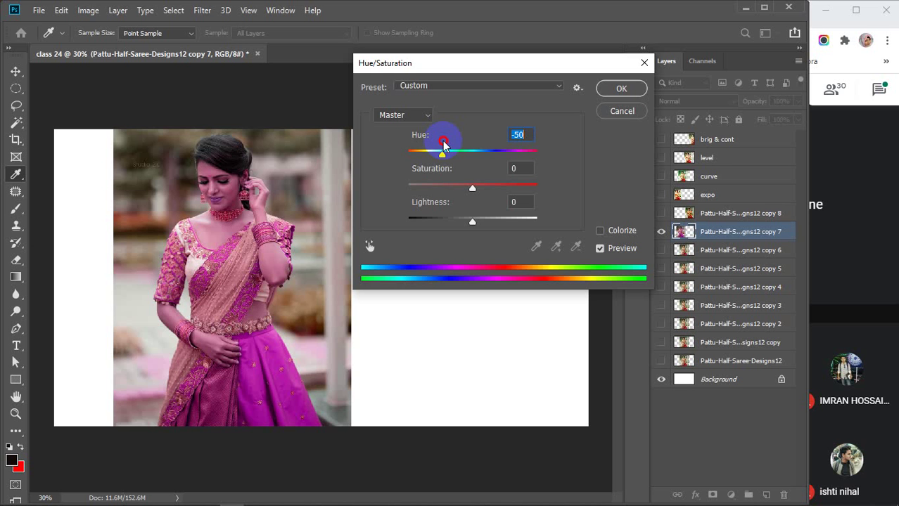
{"action": "left_click_drag", "start_coordinate": [443, 144], "coordinate": [492, 135]}
{"action": "type", "text": "0"}
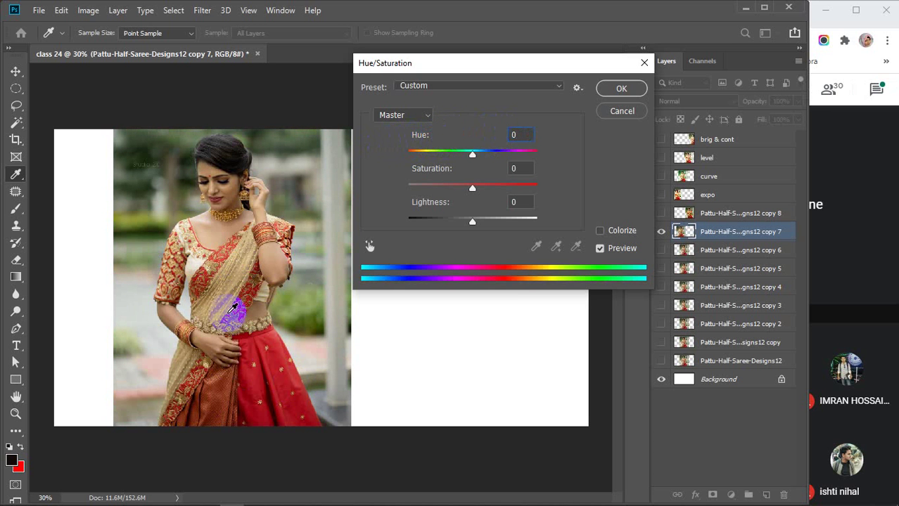
Try the Master hue at +36, +180 and -112, and settle on -40
{"action": "left_click_drag", "start_coordinate": [473, 154], "coordinate": [496, 154]}
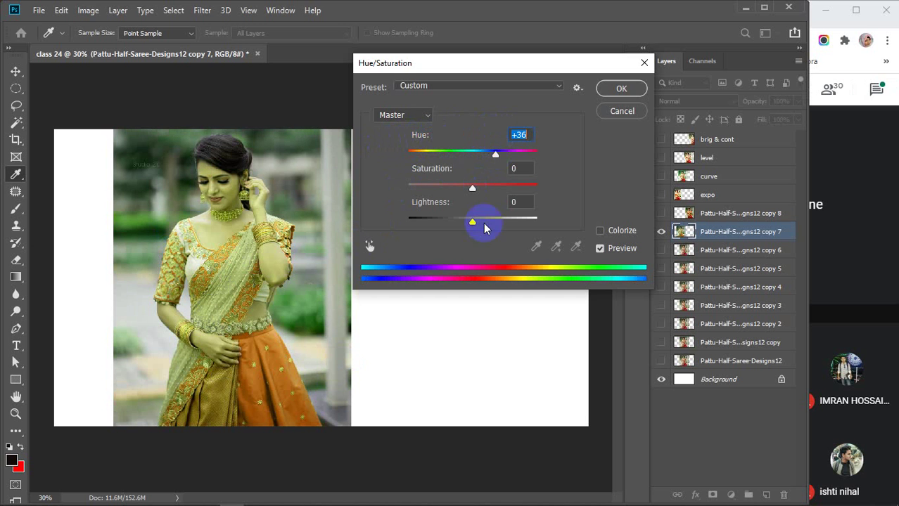
{"action": "left_click_drag", "start_coordinate": [528, 153], "coordinate": [538, 153]}
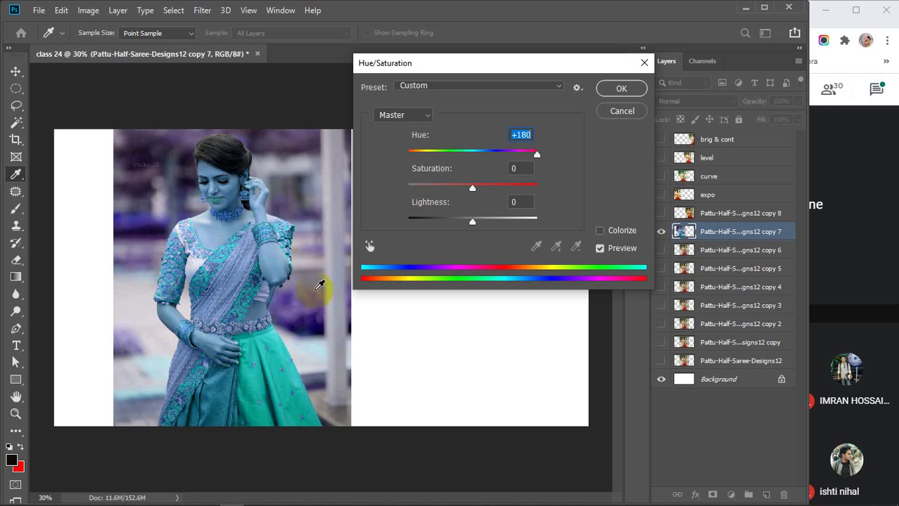
{"action": "left_click", "coordinate": [426, 153]}
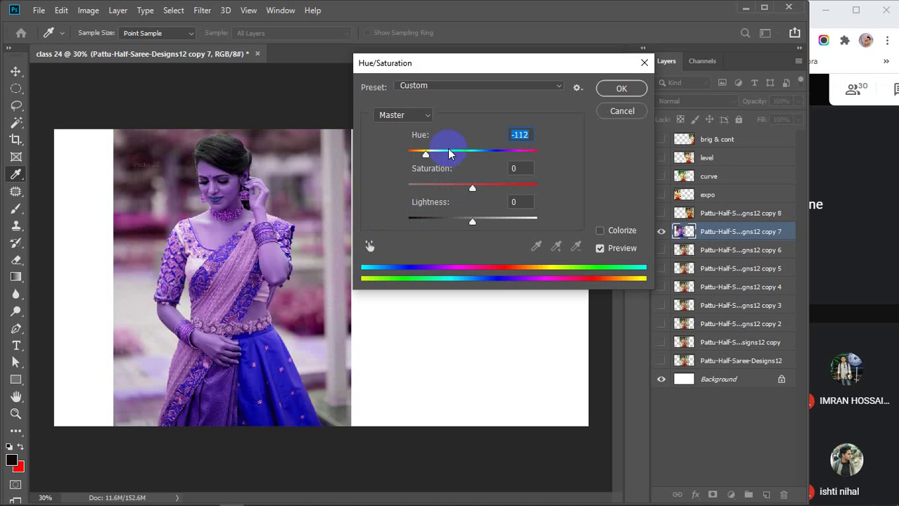
{"action": "left_click", "coordinate": [449, 152]}
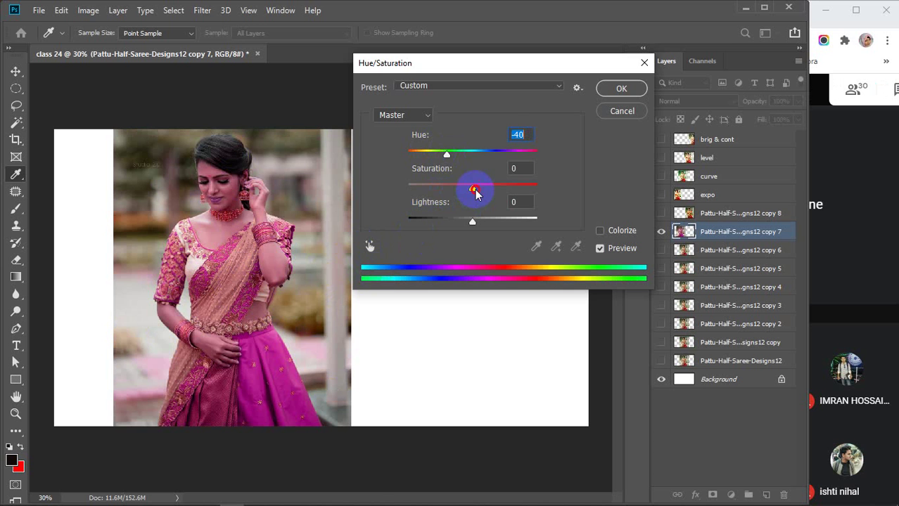
Try saturation at +44, set it to -5 with lightness at 0, and apply the Hue/Saturation adjustment to copy 7
{"action": "left_click_drag", "start_coordinate": [473, 188], "coordinate": [492, 189]}
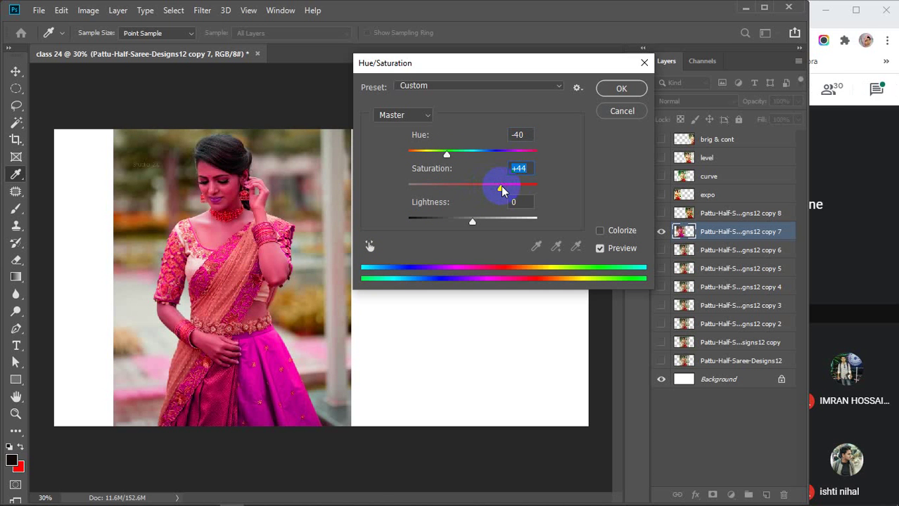
{"action": "left_click_drag", "start_coordinate": [501, 190], "coordinate": [470, 185]}
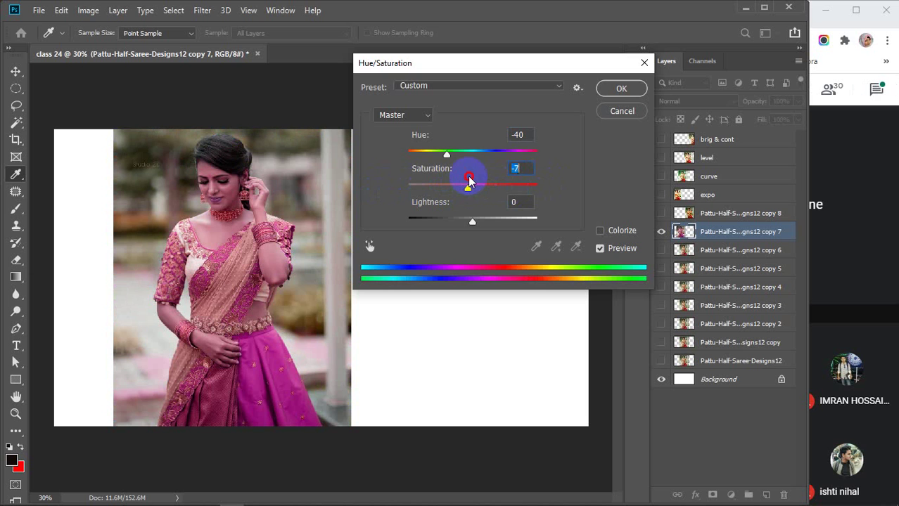
{"action": "left_click", "coordinate": [530, 167]}
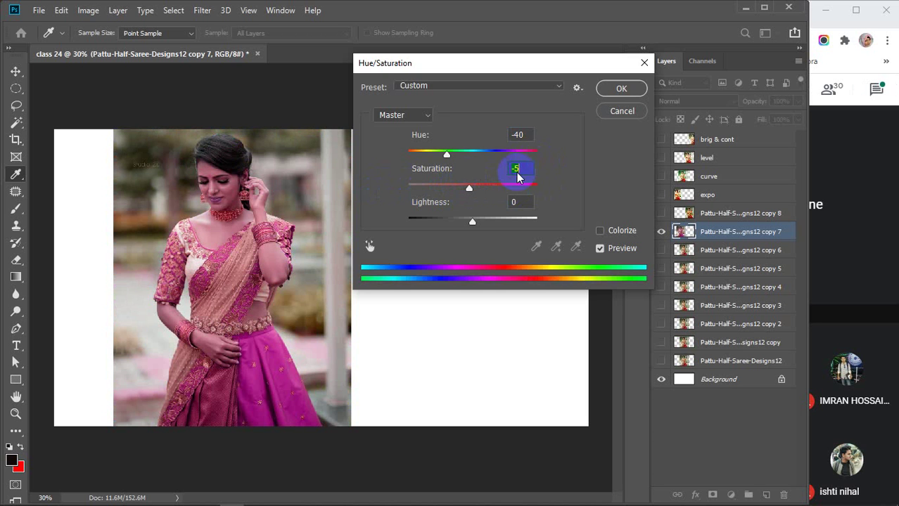
{"action": "left_click", "coordinate": [623, 90]}
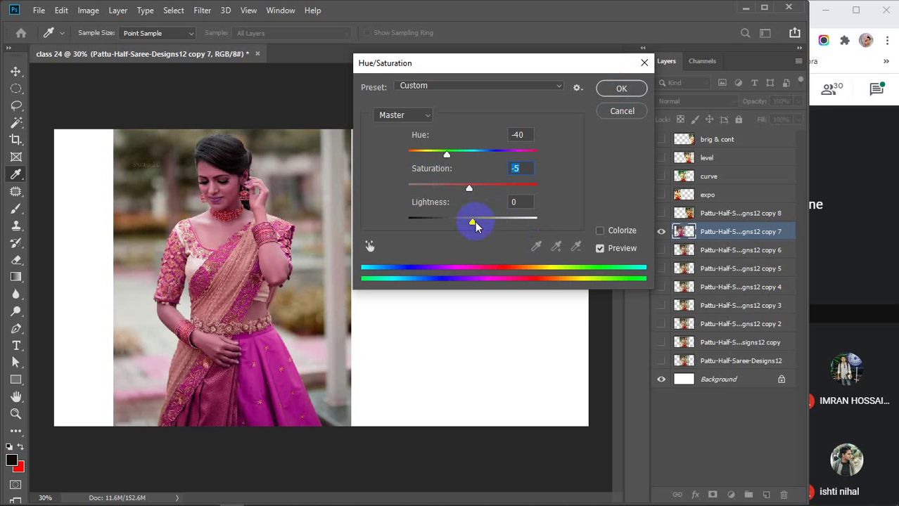
{"action": "mouse_move", "coordinate": [473, 223]}
{"action": "left_mouse_down"}
{"action": "mouse_move", "coordinate": [560, 225]}
{"action": "mouse_move", "coordinate": [381, 225]}
{"action": "mouse_move", "coordinate": [461, 223]}
{"action": "left_mouse_up"}
{"action": "type", "text": "0"}
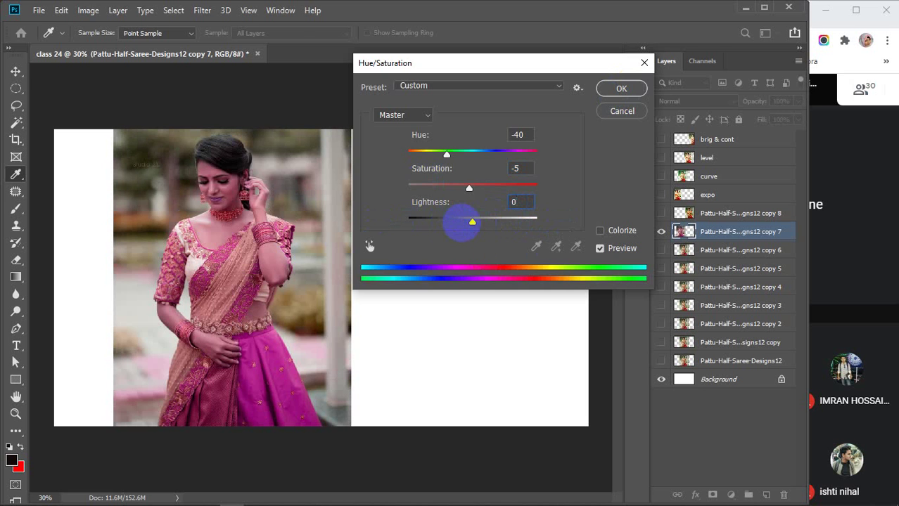
{"action": "left_click", "coordinate": [638, 93]}
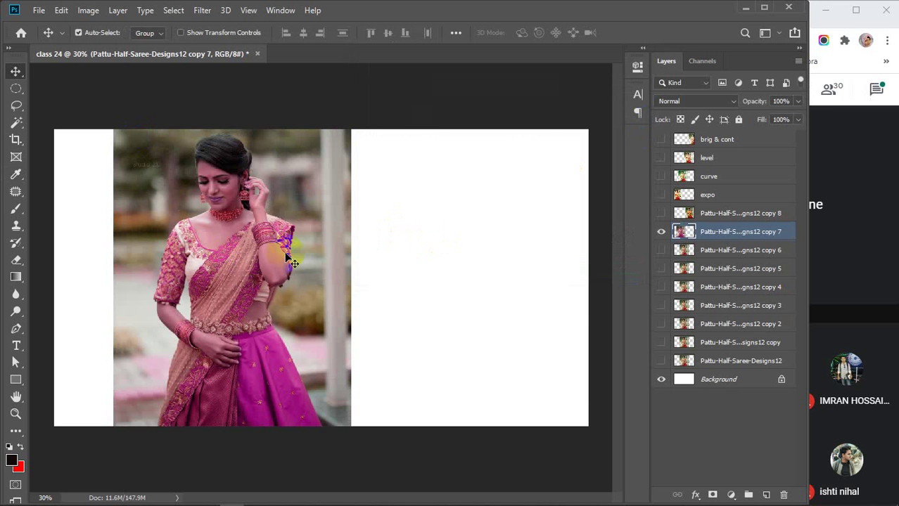
Show the Pattu-Half-Saree-Designs12 copy 6 layer and place it to the right of the recoloured copy 7 for comparison
{"action": "left_click", "coordinate": [661, 251]}
{"action": "left_click_drag", "start_coordinate": [383, 259], "coordinate": [528, 256]}
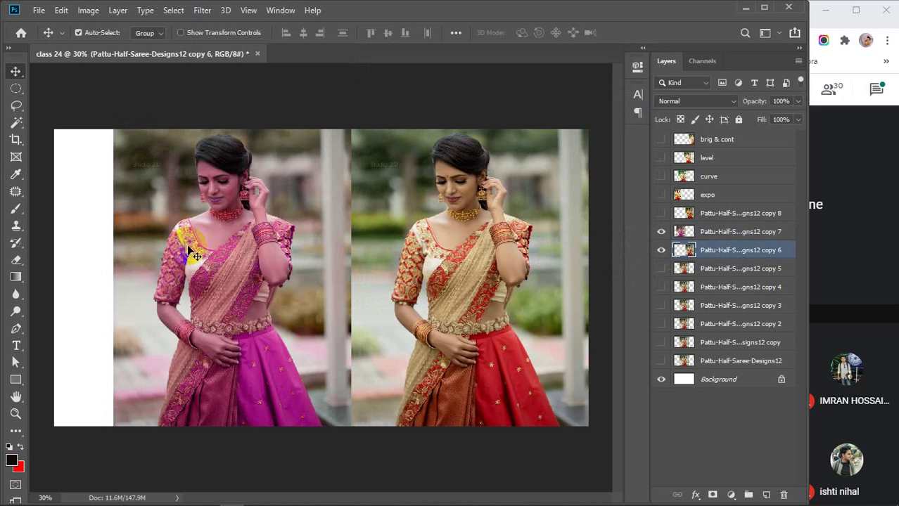
{"action": "left_click", "coordinate": [661, 232]}
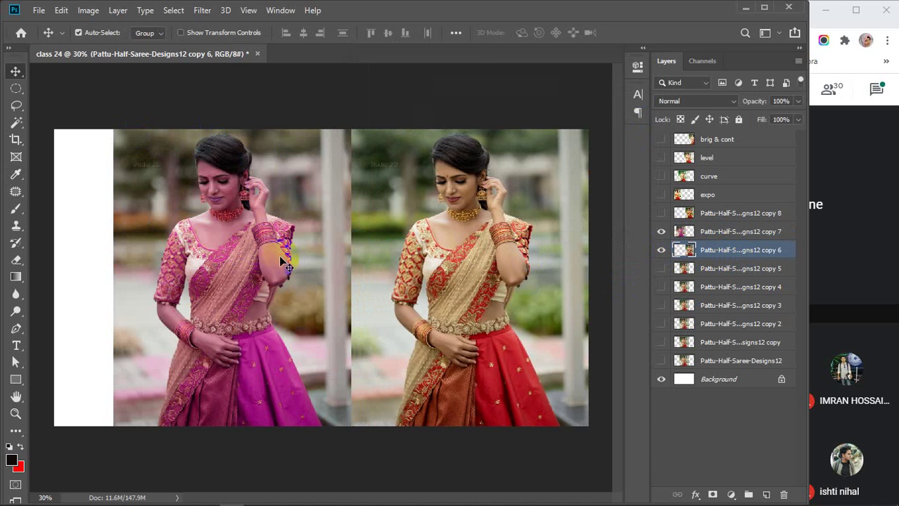
{"action": "scroll", "coordinate": [249, 357], "scroll_direction": "up", "scroll_amount": 2}
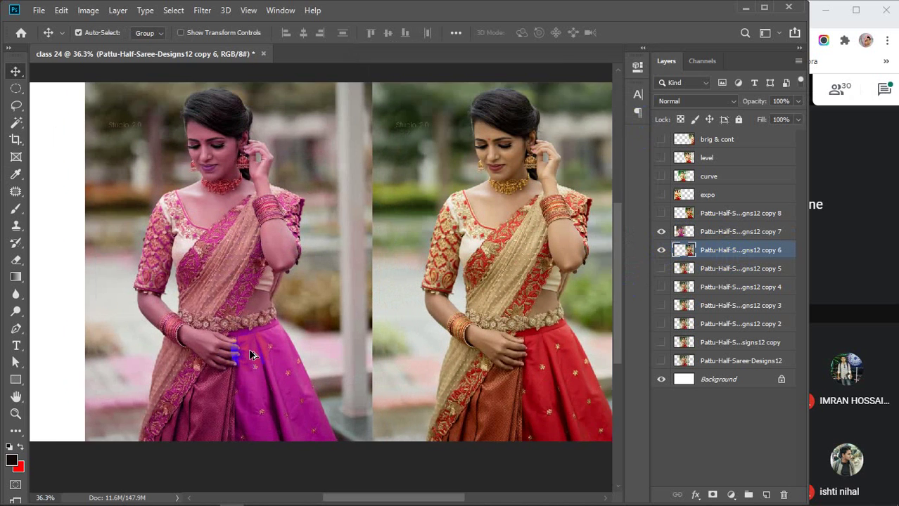
{"action": "left_click_drag", "start_coordinate": [393, 301], "coordinate": [335, 302]}
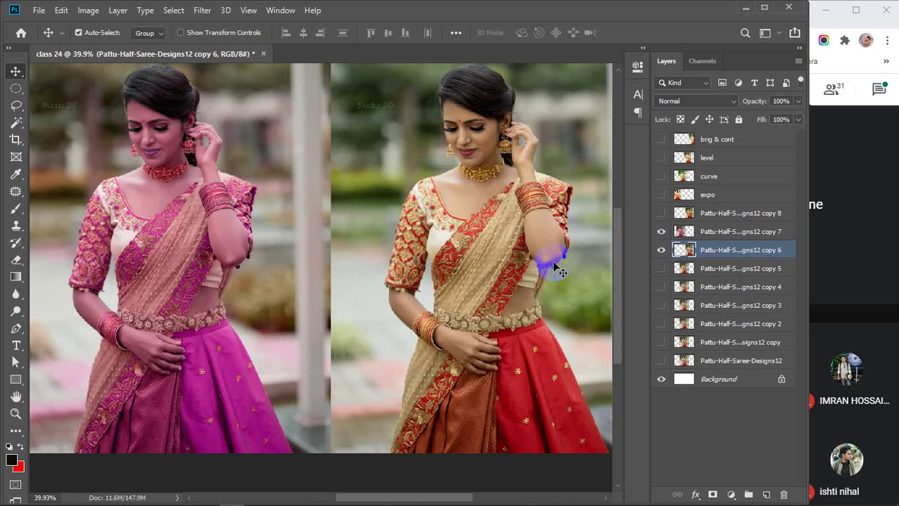
{"action": "left_click", "coordinate": [16, 243]}
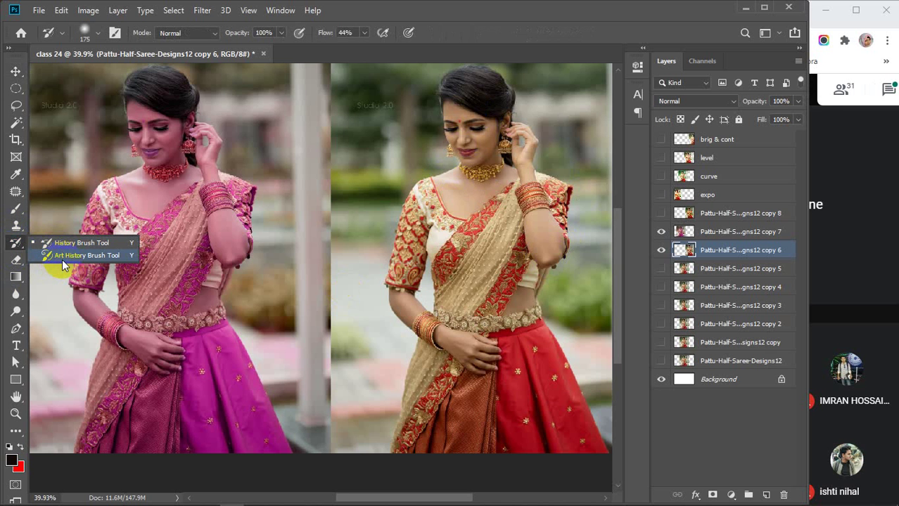
{"action": "left_click", "coordinate": [15, 71]}
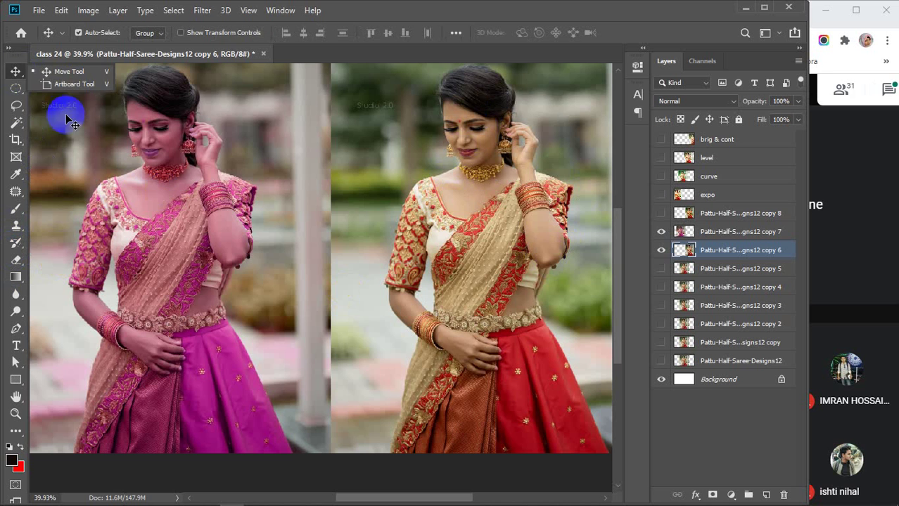
{"action": "left_click", "coordinate": [67, 73]}
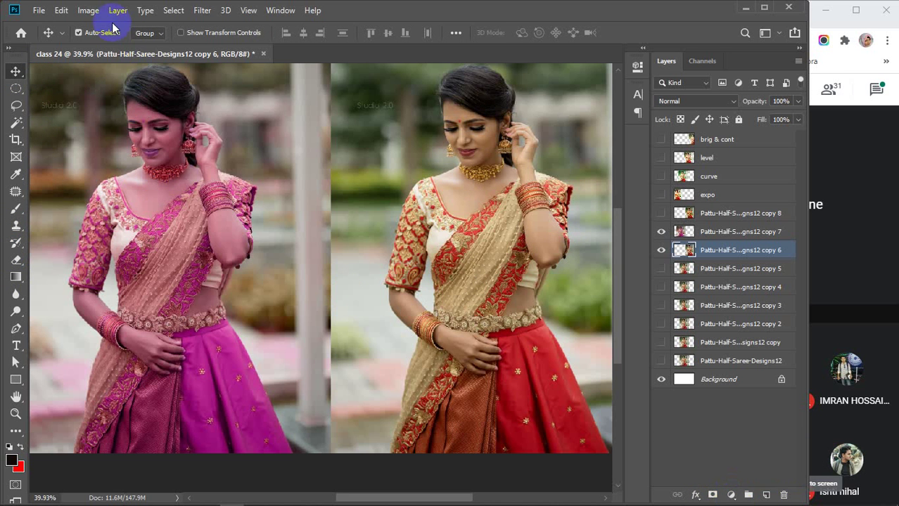
Compare the available direct image adjustments with the list of adjustment layer types
{"action": "left_click", "coordinate": [88, 10]}
{"action": "mouse_move", "coordinate": [105, 47]}
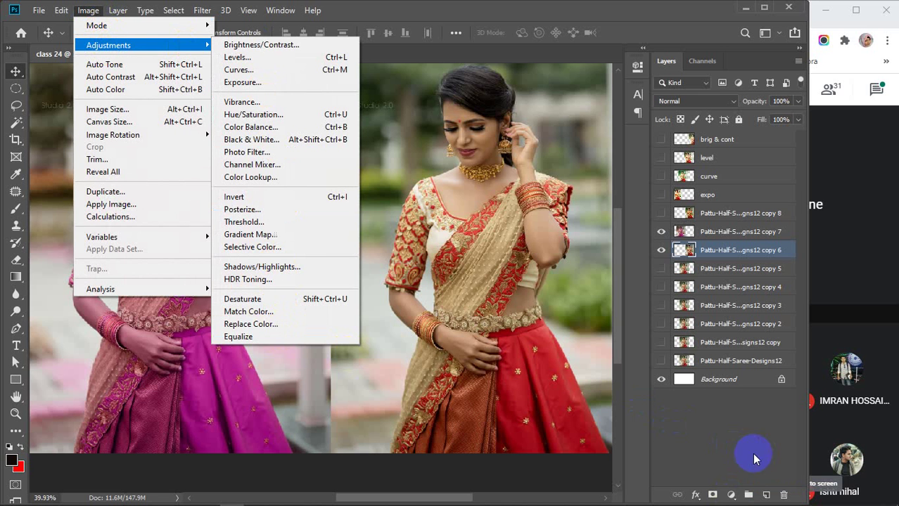
{"action": "left_click", "coordinate": [730, 495]}
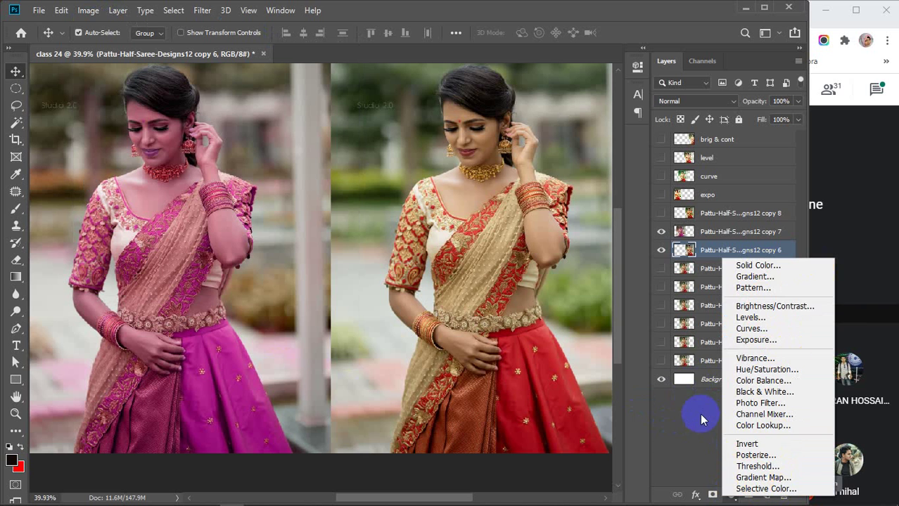
{"action": "left_click", "coordinate": [678, 440]}
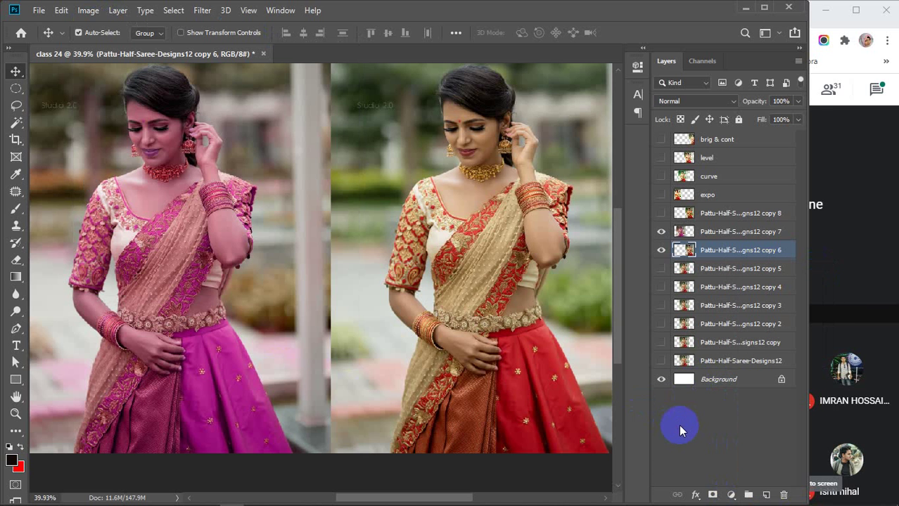
{"action": "left_click", "coordinate": [88, 10]}
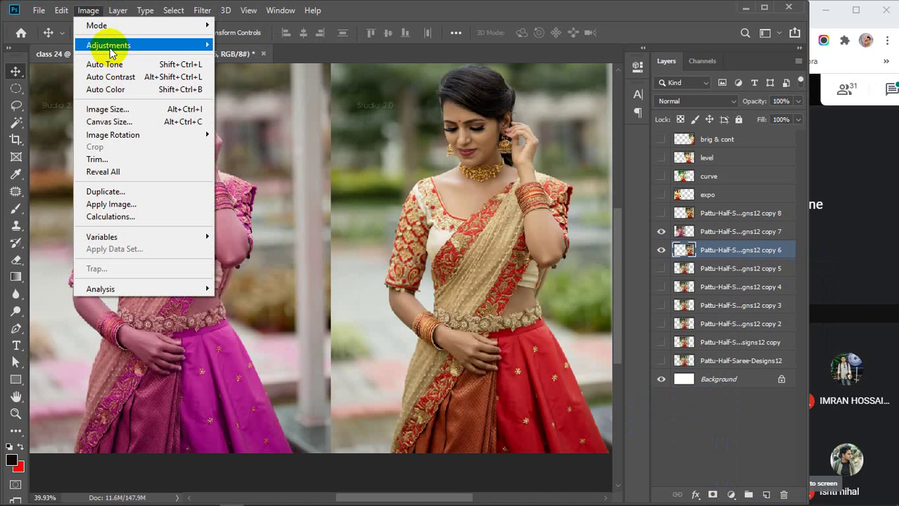
{"action": "mouse_move", "coordinate": [109, 48]}
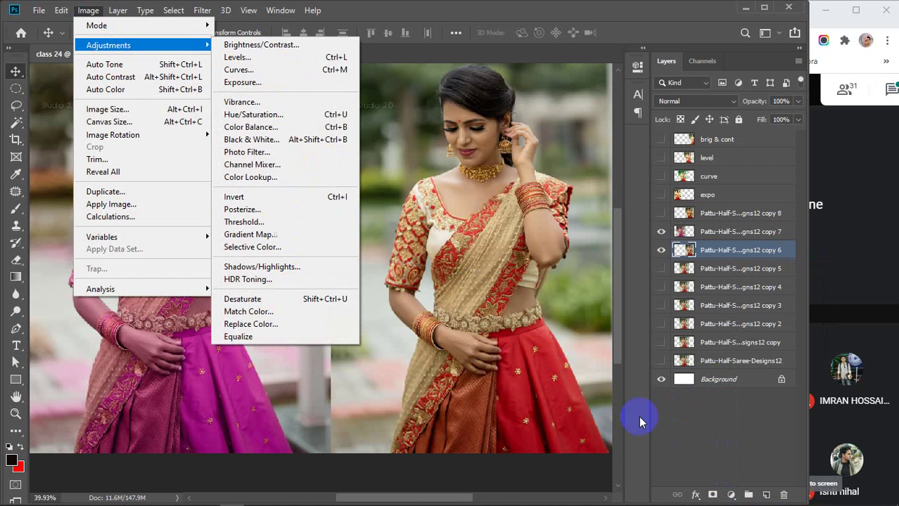
{"action": "left_click", "coordinate": [735, 426]}
{"action": "left_click", "coordinate": [731, 495]}
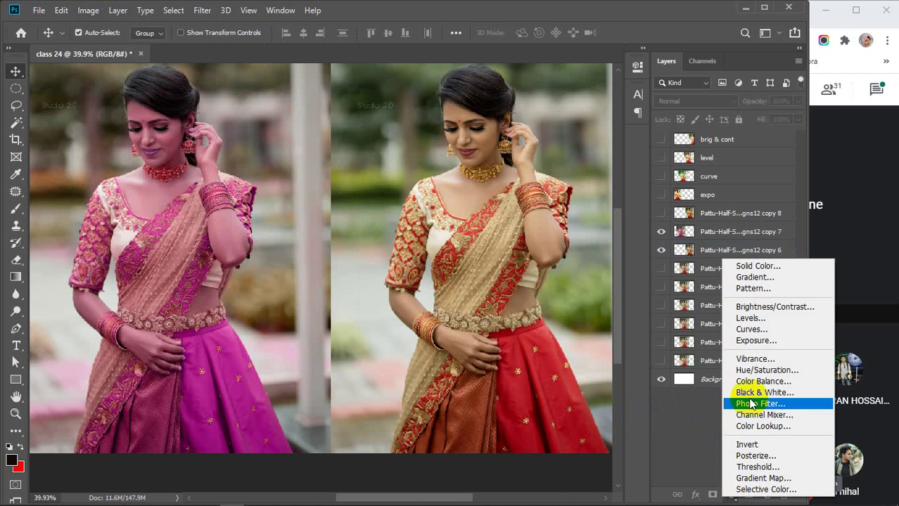
{"action": "left_click", "coordinate": [706, 423]}
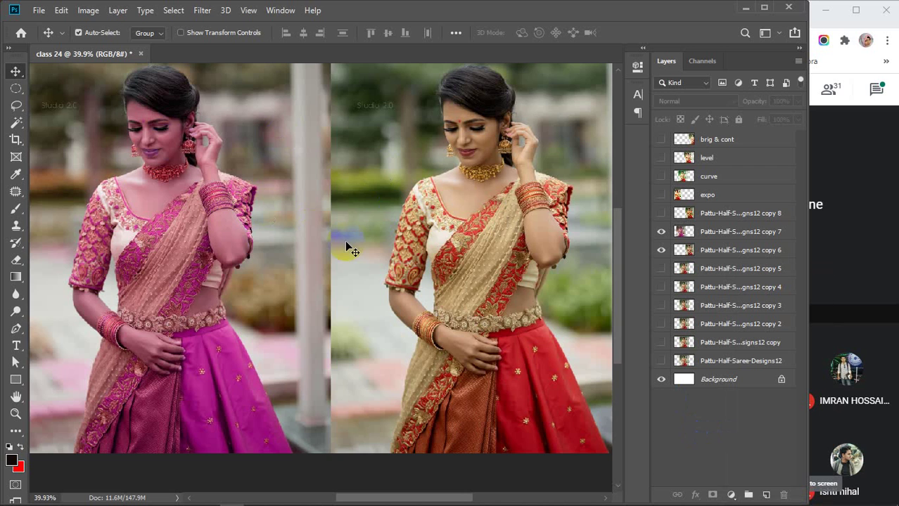
Try to restore the original colours on the neck and chest of copy 7 with the History Brush
{"action": "scroll", "coordinate": [347, 246], "scroll_direction": "down", "scroll_amount": 2}
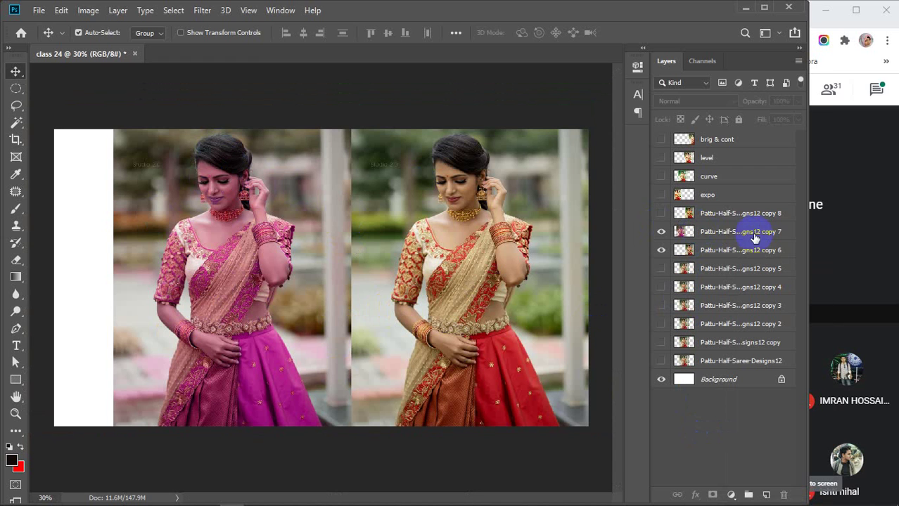
{"action": "left_click", "coordinate": [730, 234]}
{"action": "mouse_move", "coordinate": [16, 242]}
{"action": "left_mouse_down"}
{"action": "mouse_move", "coordinate": [67, 252]}
{"action": "mouse_move", "coordinate": [67, 243]}
{"action": "left_mouse_up"}
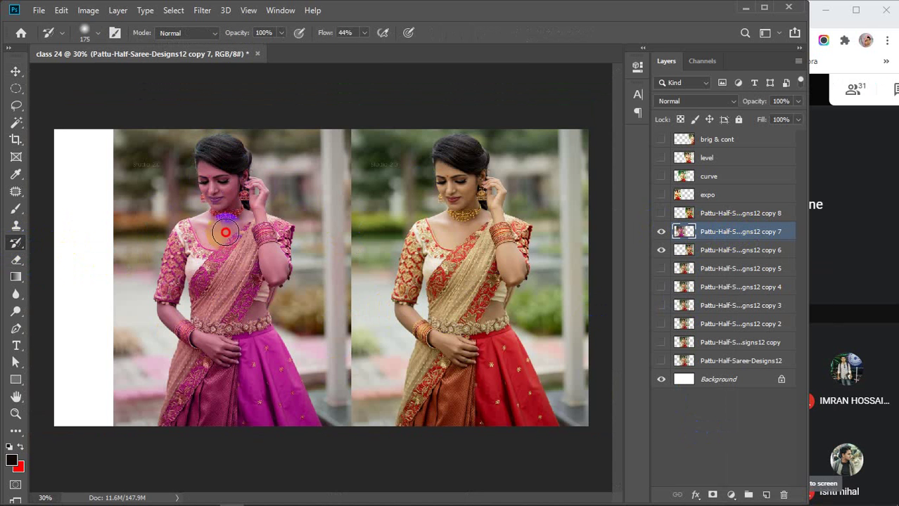
{"action": "mouse_move", "coordinate": [214, 188]}
{"action": "left_mouse_down"}
{"action": "mouse_move", "coordinate": [211, 197]}
{"action": "mouse_move", "coordinate": [221, 156]}
{"action": "mouse_move", "coordinate": [206, 273]}
{"action": "left_mouse_up"}
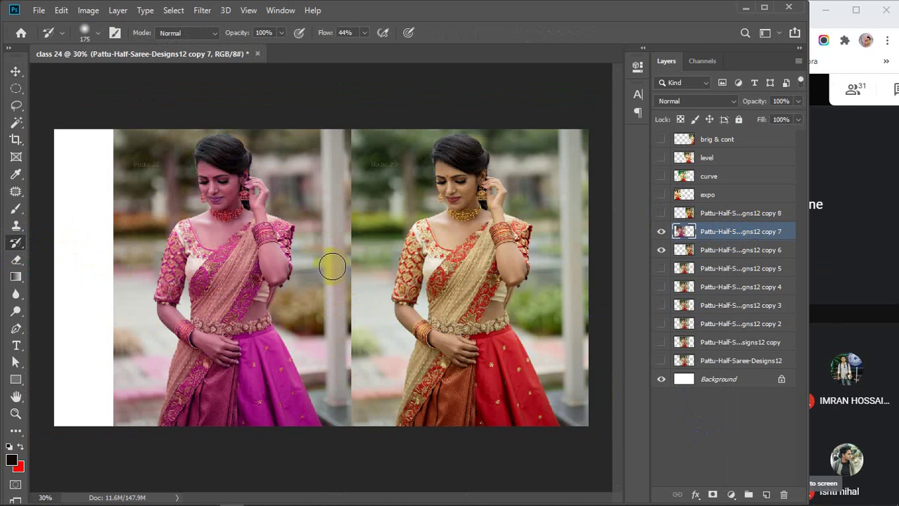
Open the Pattu-Half-Saree-Designs12 photo from the Desktop as a separate document
{"action": "key", "text": "ctrl+o"}
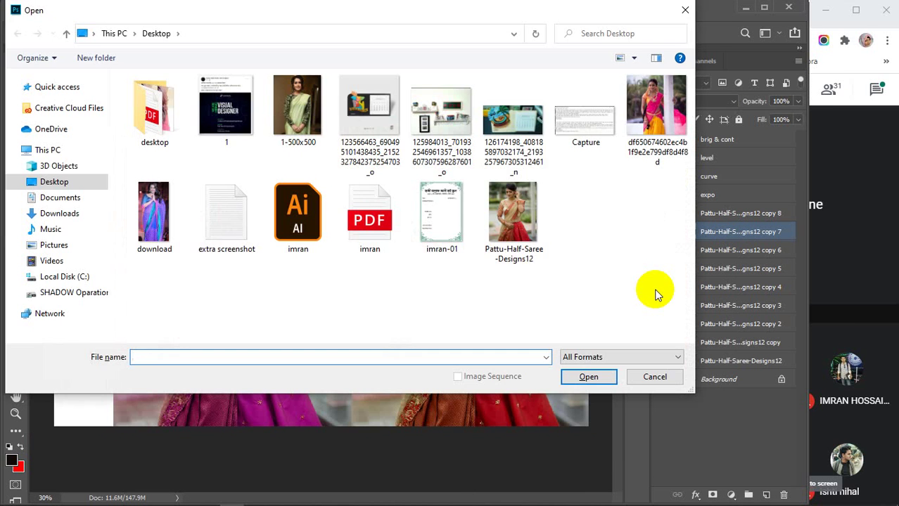
{"action": "left_click", "coordinate": [523, 218]}
{"action": "left_click", "coordinate": [588, 377]}
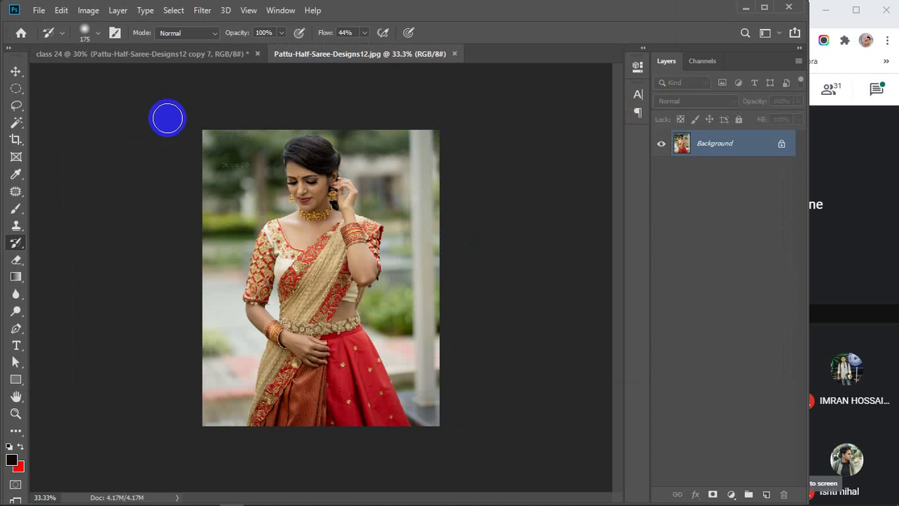
Apply a Hue/Saturation adjustment to the newly opened photo with the Master hue set to -110
{"action": "left_click", "coordinate": [87, 10]}
{"action": "mouse_move", "coordinate": [100, 45]}
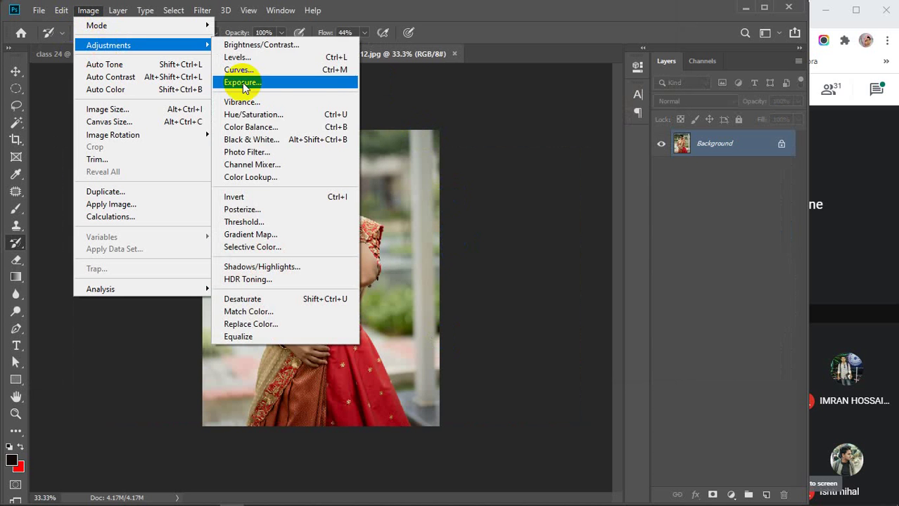
{"action": "left_click", "coordinate": [246, 115]}
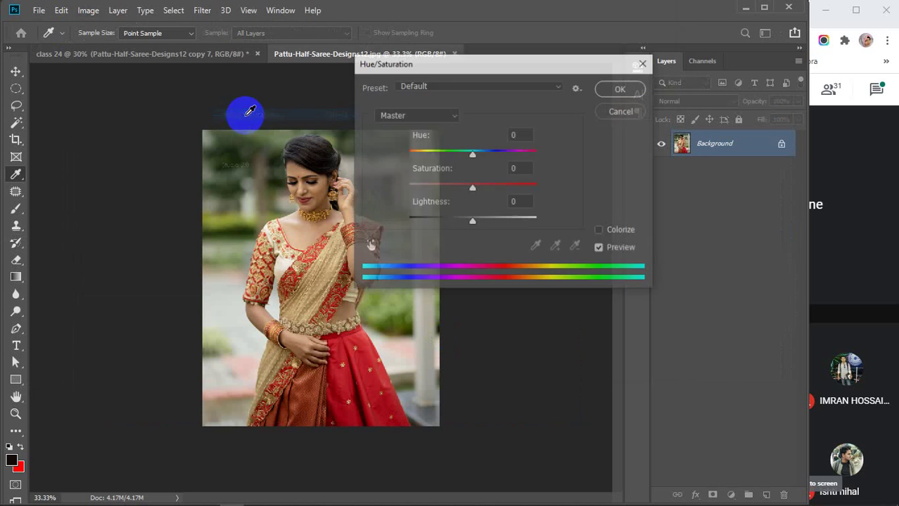
{"action": "left_click", "coordinate": [425, 155]}
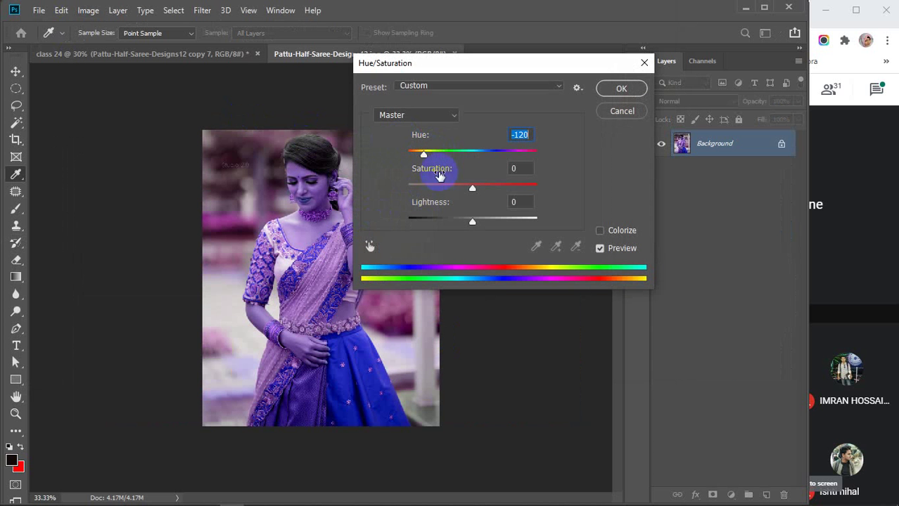
{"action": "mouse_move", "coordinate": [425, 156]}
{"action": "left_mouse_down"}
{"action": "mouse_move", "coordinate": [445, 161]}
{"action": "mouse_move", "coordinate": [422, 154]}
{"action": "mouse_move", "coordinate": [428, 159]}
{"action": "left_mouse_up"}
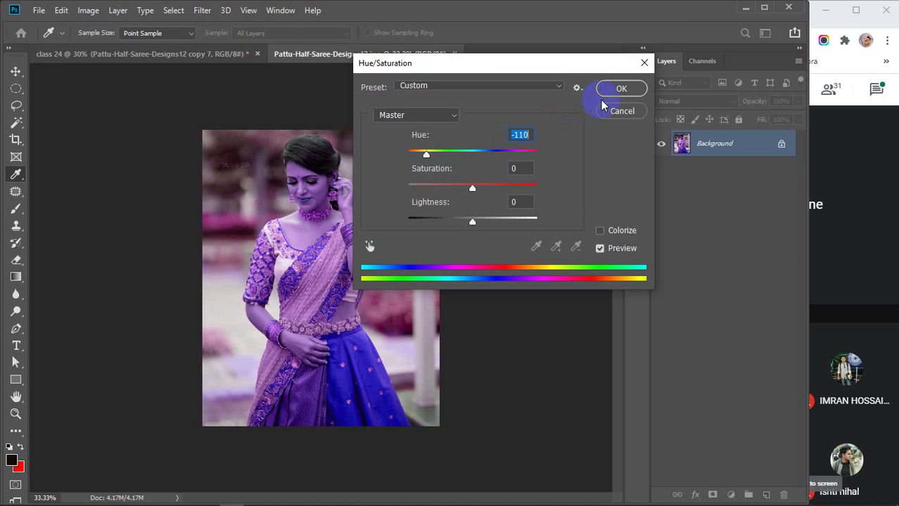
{"action": "left_click", "coordinate": [618, 88]}
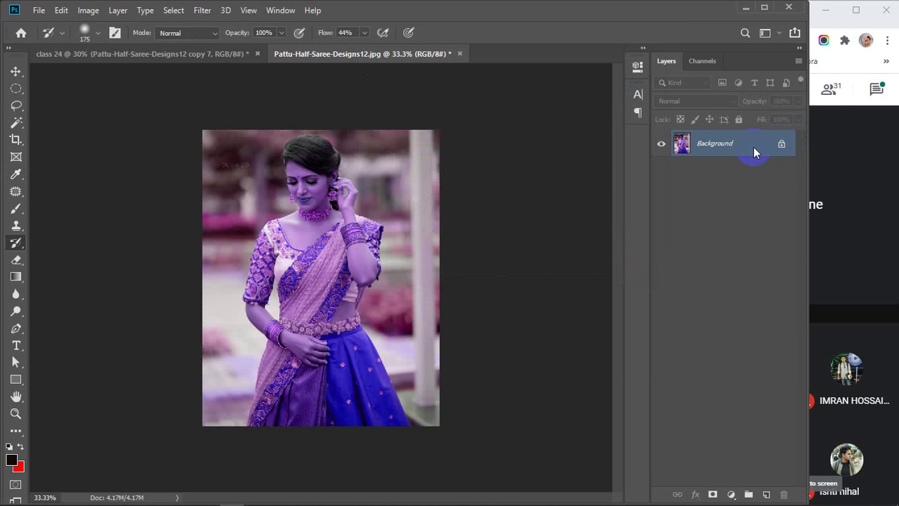
Restore the original colours of the face, hair and earrings on the recoloured photo with the History Brush
{"action": "right_click", "coordinate": [16, 243]}
{"action": "left_click", "coordinate": [63, 242]}
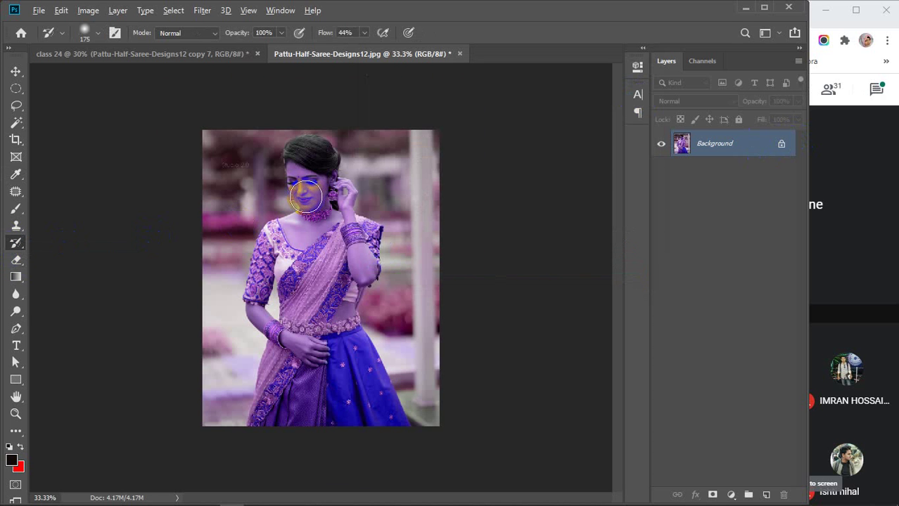
{"action": "scroll", "coordinate": [306, 197], "scroll_direction": "up", "scroll_amount": 6}
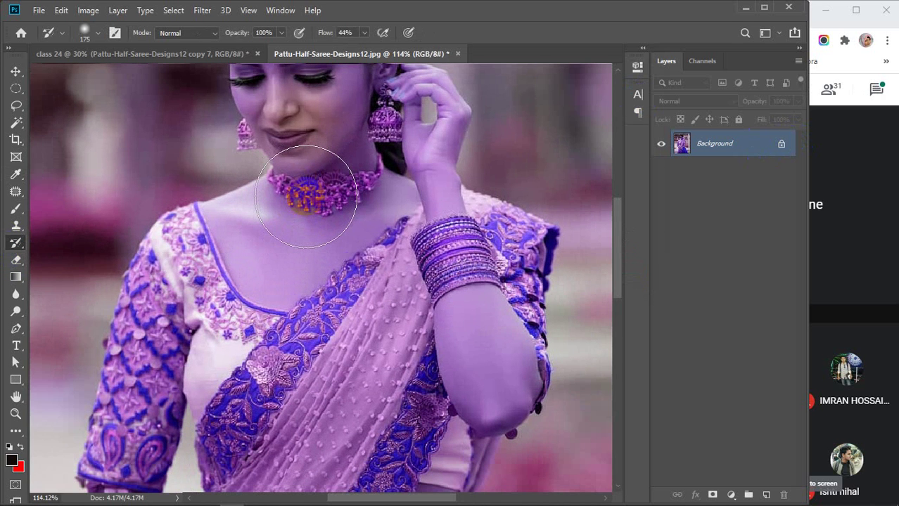
{"action": "left_click_drag", "start_coordinate": [295, 188], "coordinate": [309, 333]}
{"action": "mouse_move", "coordinate": [352, 148]}
{"action": "left_mouse_down"}
{"action": "mouse_move", "coordinate": [404, 139]}
{"action": "mouse_move", "coordinate": [419, 125]}
{"action": "mouse_move", "coordinate": [228, 115]}
{"action": "mouse_move", "coordinate": [413, 116]}
{"action": "mouse_move", "coordinate": [287, 157]}
{"action": "mouse_move", "coordinate": [323, 223]}
{"action": "mouse_move", "coordinate": [489, 201]}
{"action": "mouse_move", "coordinate": [394, 225]}
{"action": "mouse_move", "coordinate": [501, 197]}
{"action": "mouse_move", "coordinate": [272, 255]}
{"action": "mouse_move", "coordinate": [275, 318]}
{"action": "left_mouse_up"}
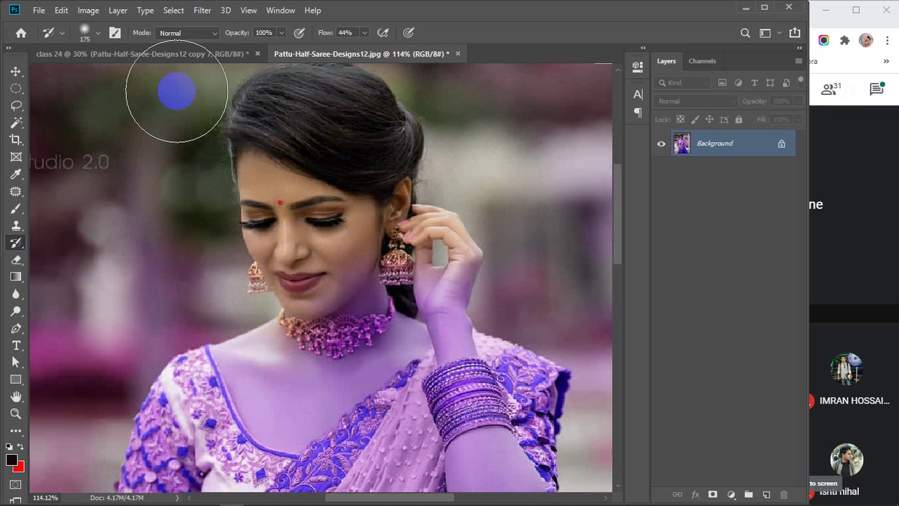
Set the History Brush to 100% hardness and 100% flow
{"action": "left_click", "coordinate": [98, 34]}
{"action": "left_click_drag", "start_coordinate": [99, 105], "coordinate": [87, 107]}
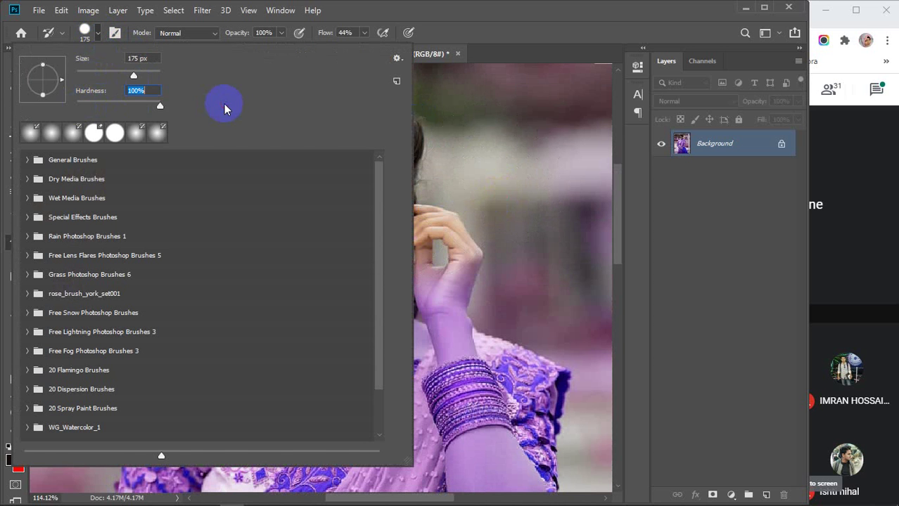
{"action": "left_click", "coordinate": [89, 32]}
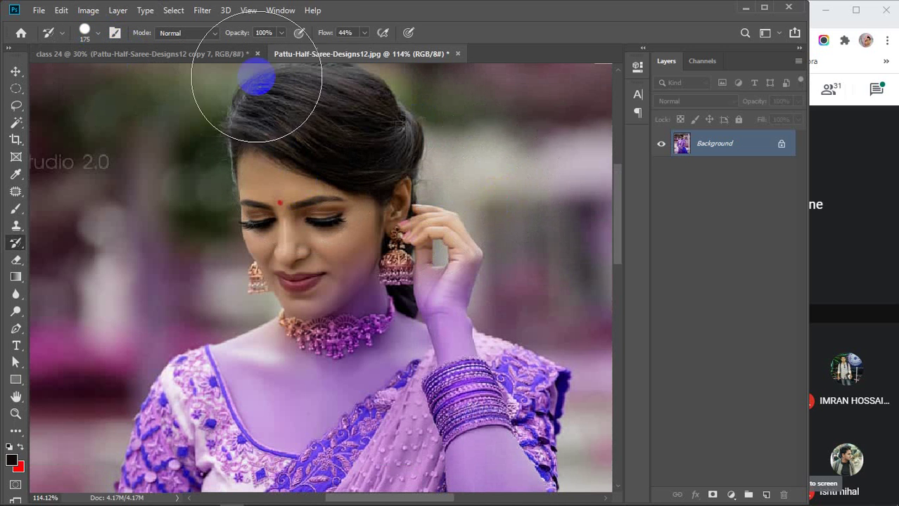
{"action": "left_click_drag", "start_coordinate": [323, 36], "coordinate": [401, 30]}
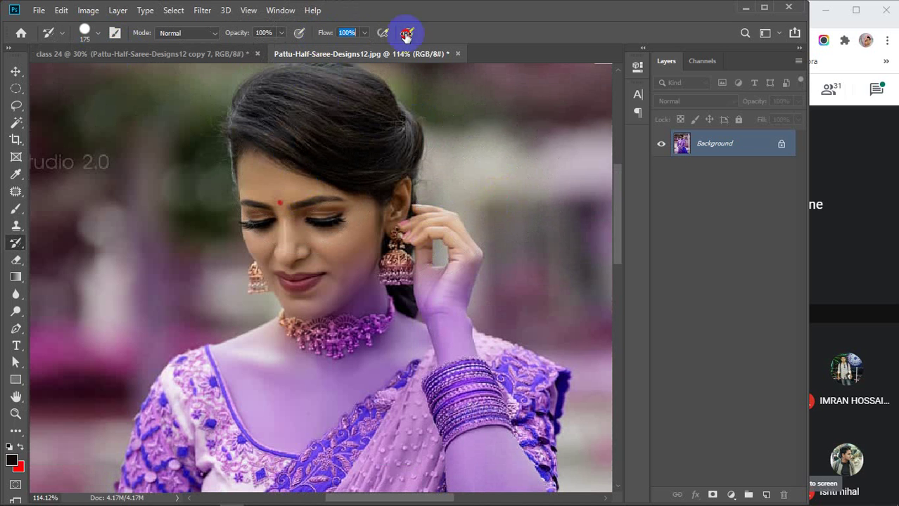
Paint the original colours back onto the face, necklace, raised hand and upper background with the History Brush
{"action": "mouse_move", "coordinate": [317, 184]}
{"action": "left_mouse_down"}
{"action": "mouse_move", "coordinate": [362, 252]}
{"action": "mouse_move", "coordinate": [498, 237]}
{"action": "mouse_move", "coordinate": [417, 231]}
{"action": "mouse_move", "coordinate": [315, 255]}
{"action": "mouse_move", "coordinate": [307, 285]}
{"action": "mouse_move", "coordinate": [350, 286]}
{"action": "mouse_move", "coordinate": [390, 255]}
{"action": "mouse_move", "coordinate": [391, 276]}
{"action": "mouse_move", "coordinate": [308, 321]}
{"action": "mouse_move", "coordinate": [296, 333]}
{"action": "mouse_move", "coordinate": [301, 349]}
{"action": "mouse_move", "coordinate": [324, 325]}
{"action": "mouse_move", "coordinate": [261, 262]}
{"action": "mouse_move", "coordinate": [241, 226]}
{"action": "mouse_move", "coordinate": [297, 224]}
{"action": "mouse_move", "coordinate": [268, 224]}
{"action": "mouse_move", "coordinate": [252, 243]}
{"action": "mouse_move", "coordinate": [202, 258]}
{"action": "mouse_move", "coordinate": [174, 286]}
{"action": "mouse_move", "coordinate": [154, 357]}
{"action": "mouse_move", "coordinate": [154, 424]}
{"action": "mouse_move", "coordinate": [157, 348]}
{"action": "mouse_move", "coordinate": [147, 364]}
{"action": "mouse_move", "coordinate": [140, 444]}
{"action": "mouse_move", "coordinate": [125, 337]}
{"action": "mouse_move", "coordinate": [259, 109]}
{"action": "mouse_move", "coordinate": [148, 260]}
{"action": "mouse_move", "coordinate": [272, 69]}
{"action": "mouse_move", "coordinate": [54, 217]}
{"action": "mouse_move", "coordinate": [99, 155]}
{"action": "mouse_move", "coordinate": [149, 162]}
{"action": "mouse_move", "coordinate": [137, 190]}
{"action": "mouse_move", "coordinate": [263, 160]}
{"action": "mouse_move", "coordinate": [585, 134]}
{"action": "mouse_move", "coordinate": [287, 166]}
{"action": "mouse_move", "coordinate": [388, 143]}
{"action": "mouse_move", "coordinate": [357, 138]}
{"action": "mouse_move", "coordinate": [423, 162]}
{"action": "mouse_move", "coordinate": [524, 273]}
{"action": "mouse_move", "coordinate": [523, 209]}
{"action": "mouse_move", "coordinate": [542, 270]}
{"action": "mouse_move", "coordinate": [503, 223]}
{"action": "mouse_move", "coordinate": [548, 355]}
{"action": "mouse_move", "coordinate": [492, 225]}
{"action": "mouse_move", "coordinate": [444, 209]}
{"action": "mouse_move", "coordinate": [552, 306]}
{"action": "left_mouse_up"}
{"action": "scroll", "coordinate": [241, 225], "scroll_direction": "down", "scroll_amount": 5}
{"action": "scroll", "coordinate": [548, 355], "scroll_direction": "down", "scroll_amount": 2}
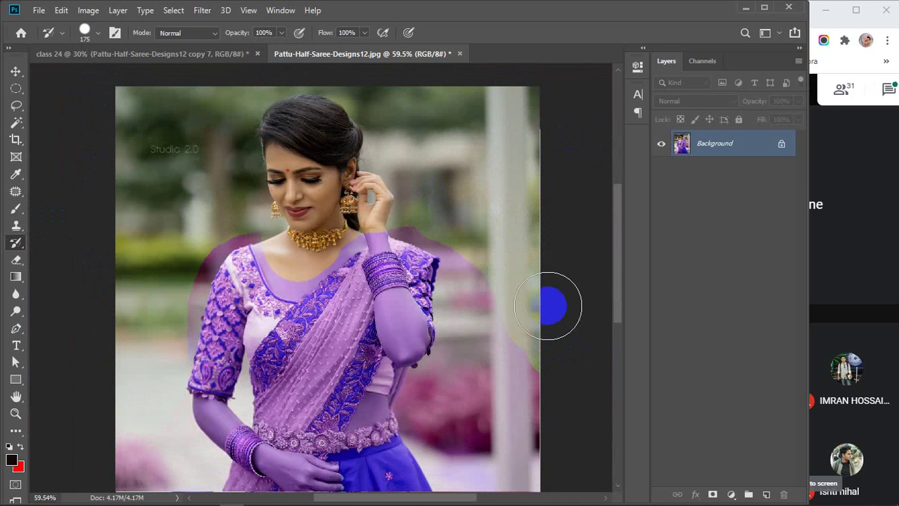
Restore the original colours of the lower background along both sides of the photo with the History Brush
{"action": "scroll", "coordinate": [552, 305], "scroll_direction": "down", "scroll_amount": 4}
{"action": "mouse_move", "coordinate": [504, 174]}
{"action": "left_mouse_down"}
{"action": "mouse_move", "coordinate": [464, 341]}
{"action": "mouse_move", "coordinate": [538, 437]}
{"action": "left_mouse_up"}
{"action": "scroll", "coordinate": [539, 437], "scroll_direction": "down", "scroll_amount": 2}
{"action": "mouse_move", "coordinate": [526, 244]}
{"action": "left_mouse_down"}
{"action": "mouse_move", "coordinate": [548, 369]}
{"action": "mouse_move", "coordinate": [545, 280]}
{"action": "mouse_move", "coordinate": [546, 339]}
{"action": "left_mouse_up"}
{"action": "scroll", "coordinate": [546, 339], "scroll_direction": "down", "scroll_amount": 3}
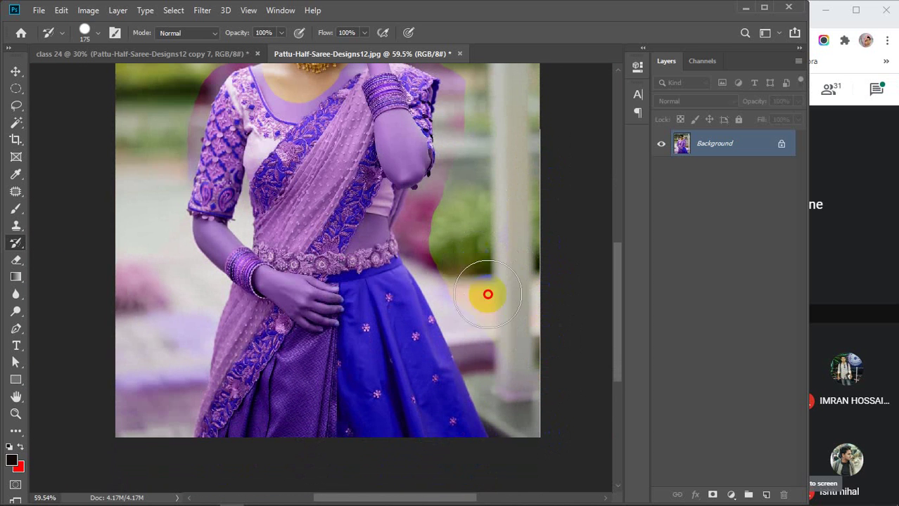
{"action": "mouse_move", "coordinate": [125, 176]}
{"action": "left_mouse_down"}
{"action": "mouse_move", "coordinate": [132, 165]}
{"action": "mouse_move", "coordinate": [150, 324]}
{"action": "mouse_move", "coordinate": [120, 461]}
{"action": "mouse_move", "coordinate": [137, 351]}
{"action": "left_mouse_up"}
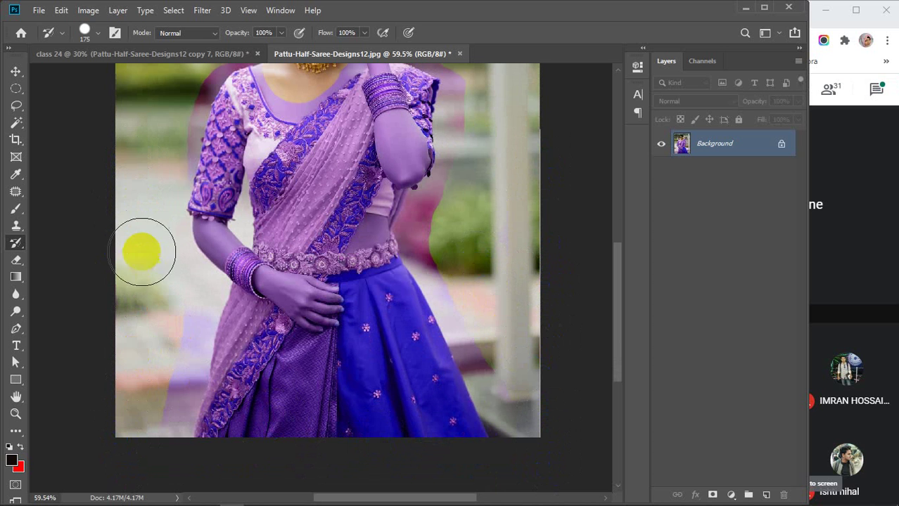
{"action": "mouse_move", "coordinate": [135, 256]}
{"action": "left_mouse_down"}
{"action": "mouse_move", "coordinate": [131, 376]}
{"action": "mouse_move", "coordinate": [130, 316]}
{"action": "left_mouse_up"}
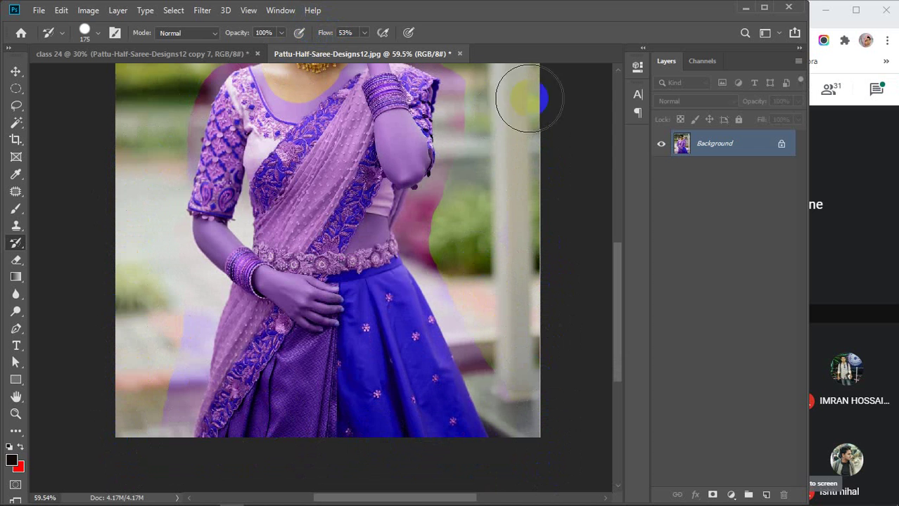
Restore the background beside the raised arm and waist with the History Brush at 53% flow
{"action": "left_click_drag", "start_coordinate": [486, 100], "coordinate": [478, 130]}
{"action": "mouse_move", "coordinate": [478, 97]}
{"action": "left_mouse_down"}
{"action": "mouse_move", "coordinate": [476, 120]}
{"action": "mouse_move", "coordinate": [469, 102]}
{"action": "mouse_move", "coordinate": [474, 139]}
{"action": "mouse_move", "coordinate": [499, 217]}
{"action": "mouse_move", "coordinate": [465, 127]}
{"action": "mouse_move", "coordinate": [466, 169]}
{"action": "left_mouse_up"}
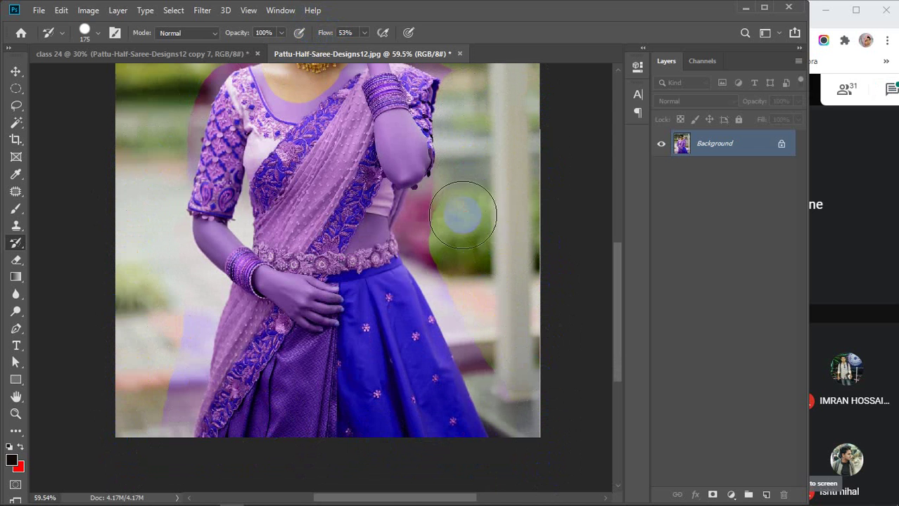
{"action": "mouse_move", "coordinate": [462, 217]}
{"action": "left_mouse_down"}
{"action": "mouse_move", "coordinate": [471, 176]}
{"action": "mouse_move", "coordinate": [441, 226]}
{"action": "left_mouse_up"}
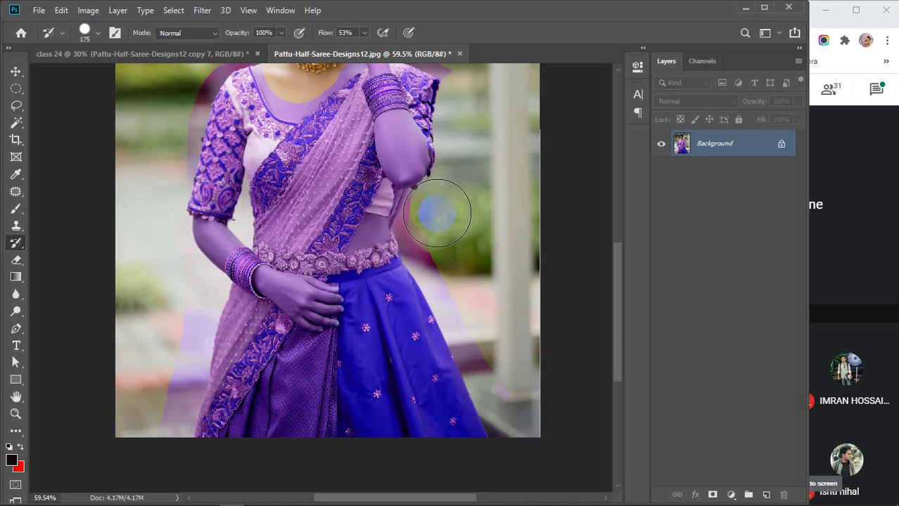
{"action": "left_click_drag", "start_coordinate": [434, 225], "coordinate": [491, 301]}
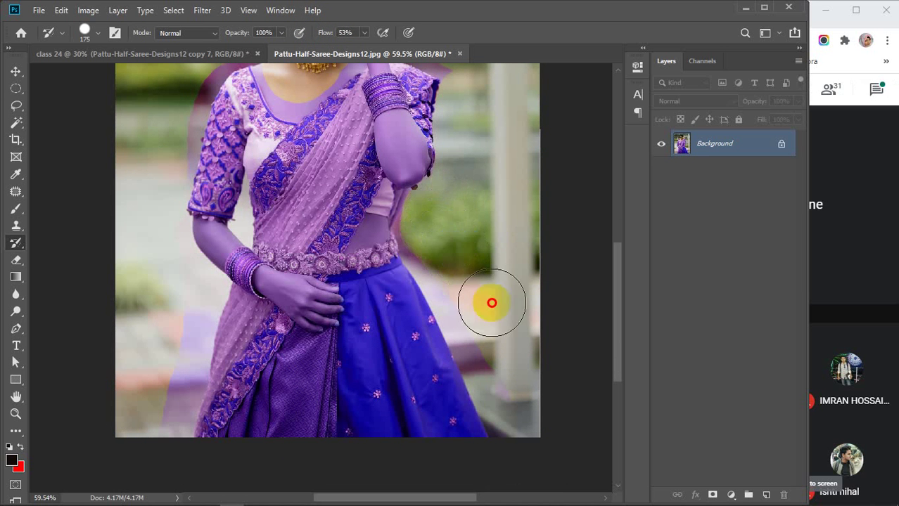
Restore the background beside the lower edge of the saree drape, reducing the History Brush size to 100 px
{"action": "scroll", "coordinate": [161, 429], "scroll_direction": "up", "scroll_amount": 2}
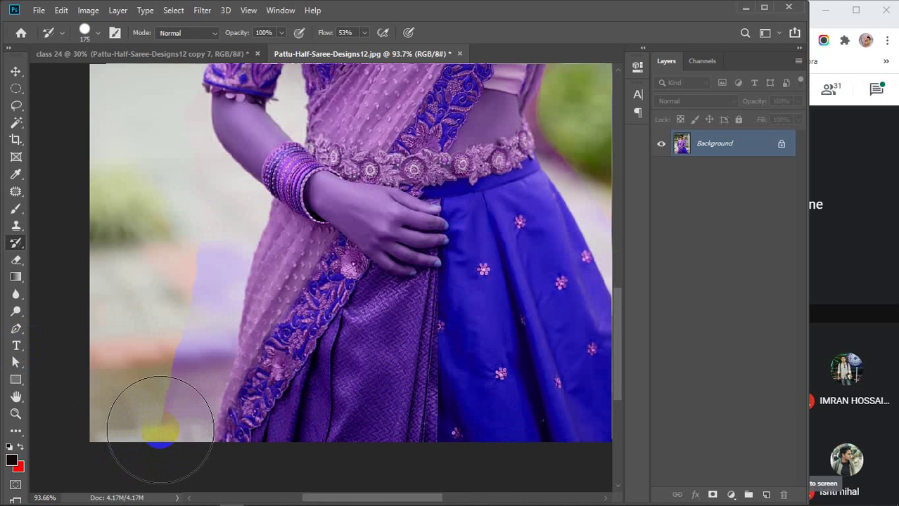
{"action": "mouse_move", "coordinate": [158, 428]}
{"action": "left_mouse_down"}
{"action": "mouse_move", "coordinate": [172, 318]}
{"action": "mouse_move", "coordinate": [164, 367]}
{"action": "mouse_move", "coordinate": [184, 343]}
{"action": "mouse_move", "coordinate": [199, 274]}
{"action": "mouse_move", "coordinate": [151, 273]}
{"action": "mouse_move", "coordinate": [185, 268]}
{"action": "mouse_move", "coordinate": [239, 206]}
{"action": "mouse_move", "coordinate": [196, 313]}
{"action": "mouse_move", "coordinate": [172, 314]}
{"action": "mouse_move", "coordinate": [202, 262]}
{"action": "mouse_move", "coordinate": [217, 262]}
{"action": "mouse_move", "coordinate": [169, 353]}
{"action": "mouse_move", "coordinate": [200, 274]}
{"action": "mouse_move", "coordinate": [219, 260]}
{"action": "mouse_move", "coordinate": [203, 318]}
{"action": "mouse_move", "coordinate": [153, 354]}
{"action": "mouse_move", "coordinate": [220, 295]}
{"action": "mouse_move", "coordinate": [211, 287]}
{"action": "mouse_move", "coordinate": [191, 352]}
{"action": "mouse_move", "coordinate": [180, 358]}
{"action": "mouse_move", "coordinate": [209, 325]}
{"action": "mouse_move", "coordinate": [187, 393]}
{"action": "mouse_move", "coordinate": [164, 407]}
{"action": "mouse_move", "coordinate": [194, 382]}
{"action": "mouse_move", "coordinate": [181, 423]}
{"action": "mouse_move", "coordinate": [152, 382]}
{"action": "left_mouse_up"}
{"action": "key", "text": "bracketleft"}
{"action": "key", "text": "bracketleft"}
{"action": "key", "text": "bracketleft"}
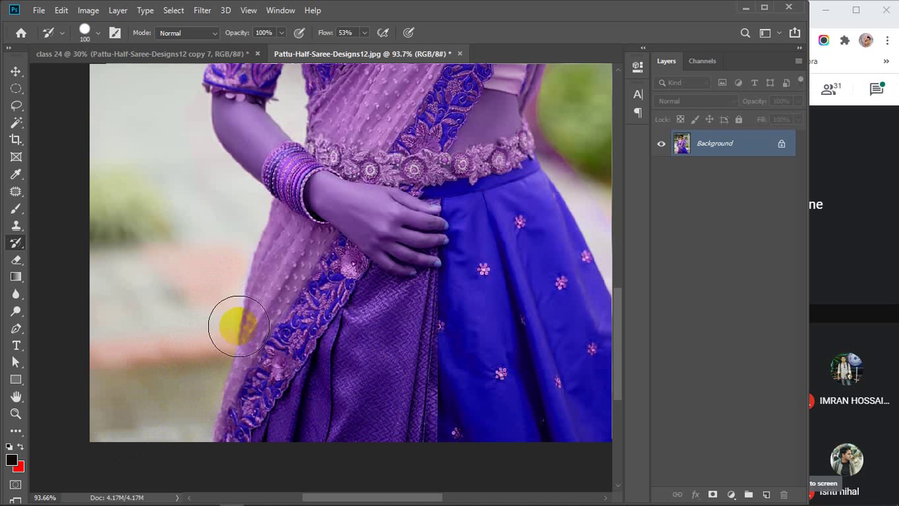
Restore the natural skin colour of the hand resting on the waist, reducing the History Brush to 25 px
{"action": "scroll", "coordinate": [241, 330], "scroll_direction": "up", "scroll_amount": 4}
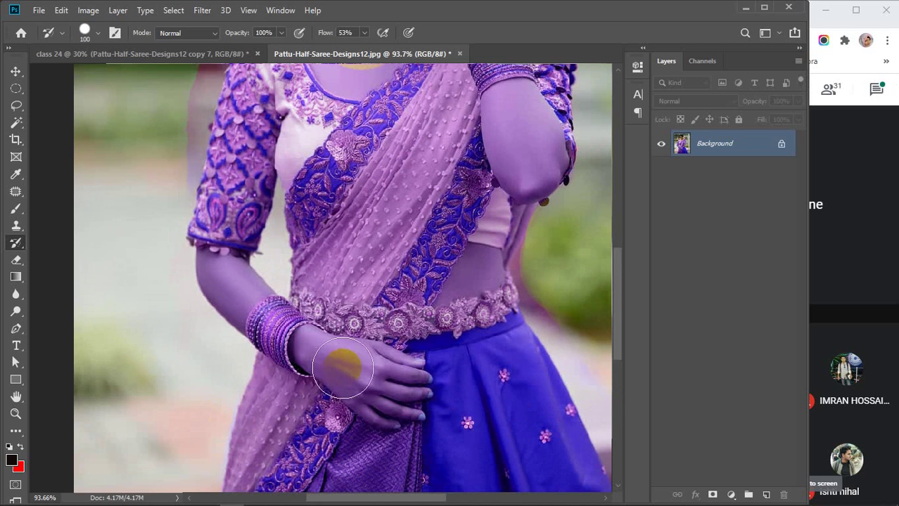
{"action": "left_click_drag", "start_coordinate": [359, 373], "coordinate": [361, 375]}
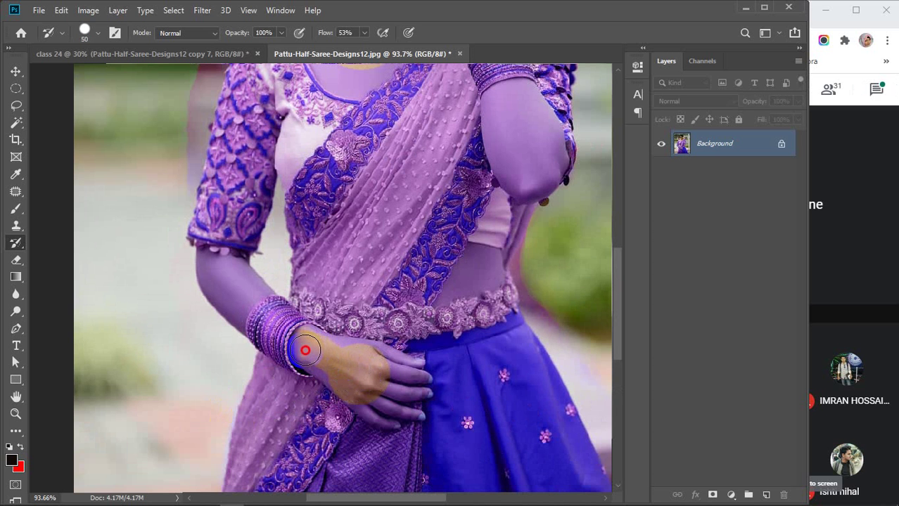
{"action": "mouse_move", "coordinate": [320, 362]}
{"action": "left_mouse_down"}
{"action": "mouse_move", "coordinate": [351, 375]}
{"action": "mouse_move", "coordinate": [305, 354]}
{"action": "mouse_move", "coordinate": [355, 388]}
{"action": "mouse_move", "coordinate": [383, 394]}
{"action": "mouse_move", "coordinate": [357, 373]}
{"action": "left_mouse_up"}
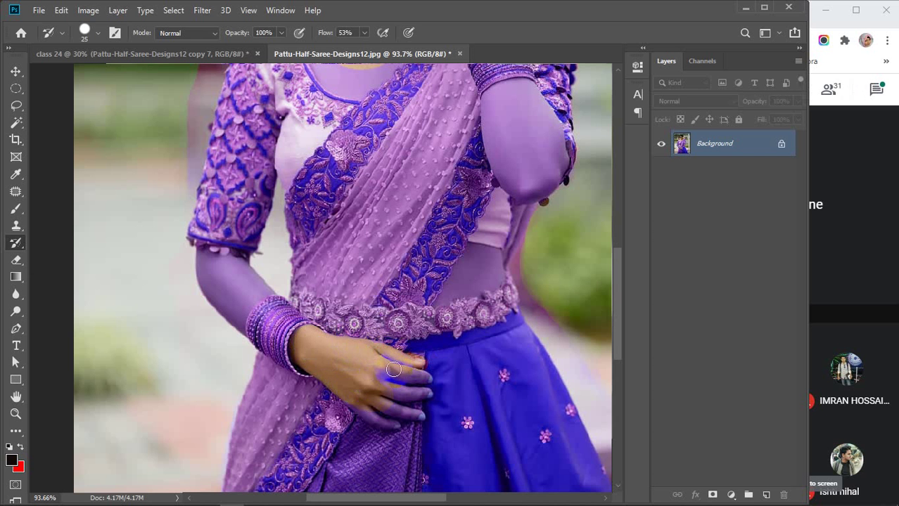
{"action": "mouse_move", "coordinate": [424, 379]}
{"action": "left_mouse_down"}
{"action": "mouse_move", "coordinate": [384, 382]}
{"action": "mouse_move", "coordinate": [425, 392]}
{"action": "mouse_move", "coordinate": [377, 403]}
{"action": "mouse_move", "coordinate": [419, 415]}
{"action": "mouse_move", "coordinate": [361, 415]}
{"action": "mouse_move", "coordinate": [347, 402]}
{"action": "mouse_move", "coordinate": [393, 421]}
{"action": "mouse_move", "coordinate": [374, 371]}
{"action": "left_mouse_up"}
Restore the original colours of the lowered forearm and its bangles with the 25 px History Brush
{"action": "scroll", "coordinate": [280, 321], "scroll_direction": "up", "scroll_amount": 2}
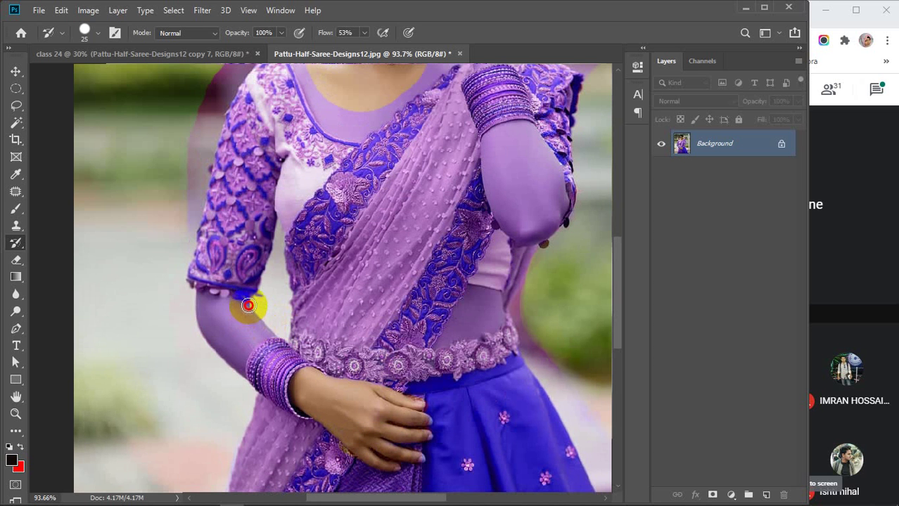
{"action": "mouse_move", "coordinate": [249, 306]}
{"action": "left_mouse_down"}
{"action": "mouse_move", "coordinate": [200, 296]}
{"action": "mouse_move", "coordinate": [198, 319]}
{"action": "mouse_move", "coordinate": [235, 376]}
{"action": "left_mouse_up"}
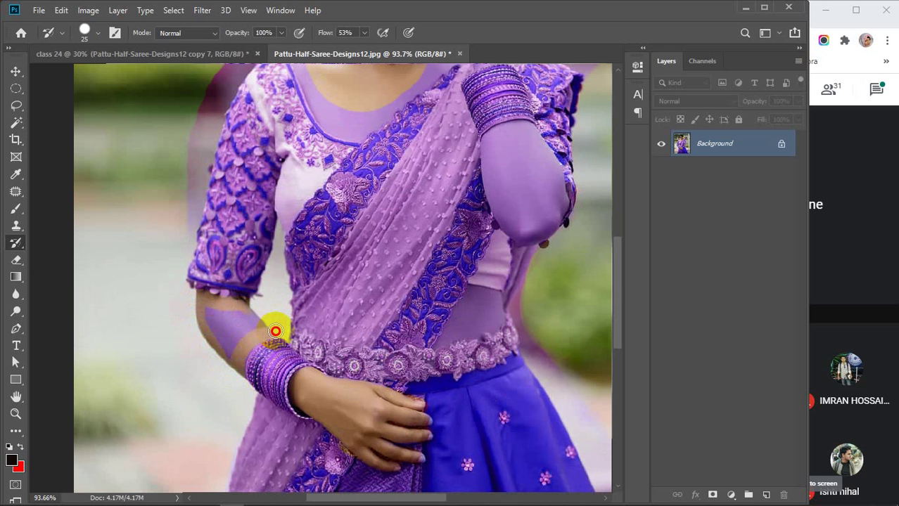
{"action": "mouse_move", "coordinate": [275, 331]}
{"action": "left_mouse_down"}
{"action": "mouse_move", "coordinate": [214, 372]}
{"action": "mouse_move", "coordinate": [228, 343]}
{"action": "mouse_move", "coordinate": [249, 349]}
{"action": "mouse_move", "coordinate": [225, 364]}
{"action": "mouse_move", "coordinate": [236, 337]}
{"action": "mouse_move", "coordinate": [255, 323]}
{"action": "mouse_move", "coordinate": [225, 332]}
{"action": "mouse_move", "coordinate": [258, 311]}
{"action": "mouse_move", "coordinate": [272, 334]}
{"action": "mouse_move", "coordinate": [253, 379]}
{"action": "mouse_move", "coordinate": [254, 351]}
{"action": "mouse_move", "coordinate": [244, 374]}
{"action": "mouse_move", "coordinate": [304, 397]}
{"action": "mouse_move", "coordinate": [254, 387]}
{"action": "mouse_move", "coordinate": [301, 409]}
{"action": "mouse_move", "coordinate": [265, 365]}
{"action": "mouse_move", "coordinate": [292, 392]}
{"action": "mouse_move", "coordinate": [270, 370]}
{"action": "mouse_move", "coordinate": [283, 378]}
{"action": "mouse_move", "coordinate": [270, 344]}
{"action": "mouse_move", "coordinate": [304, 366]}
{"action": "left_mouse_up"}
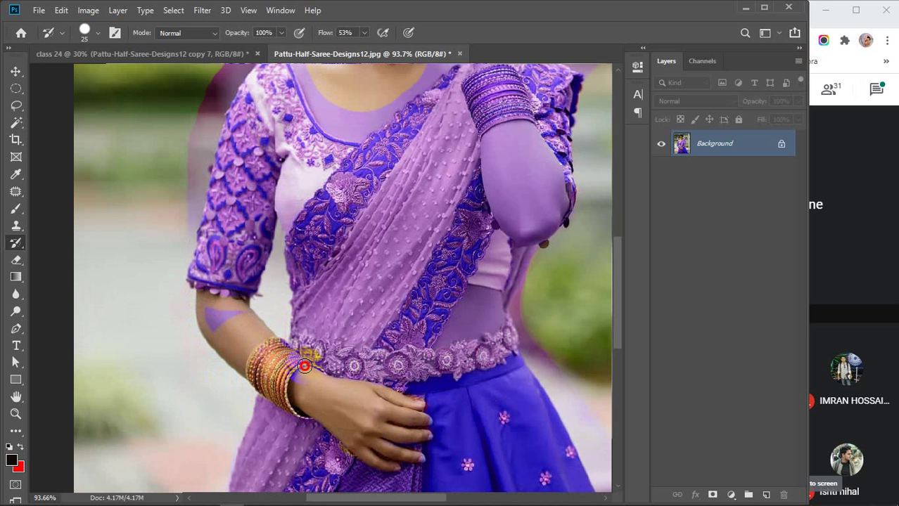
{"action": "mouse_move", "coordinate": [262, 331]}
{"action": "left_mouse_down"}
{"action": "mouse_move", "coordinate": [275, 361]}
{"action": "mouse_move", "coordinate": [261, 339]}
{"action": "left_mouse_up"}
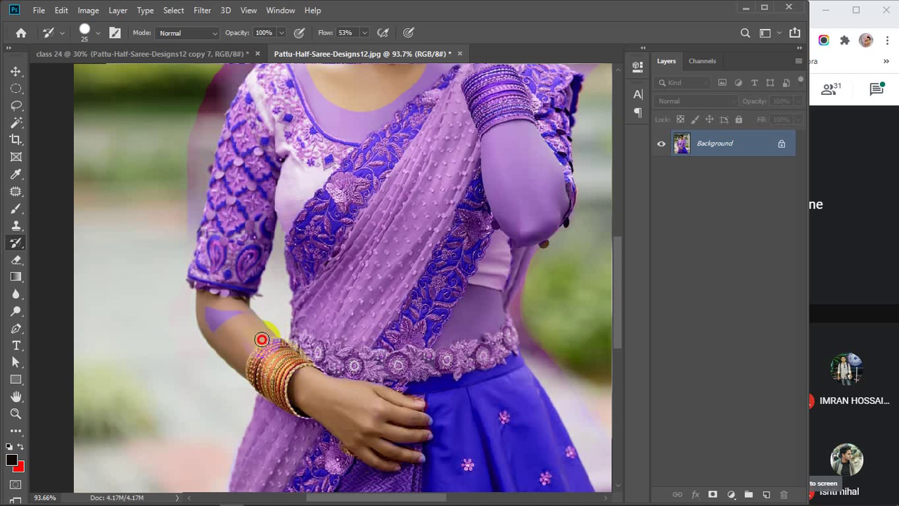
{"action": "left_click_drag", "start_coordinate": [217, 313], "coordinate": [174, 289]}
Restore the background around the sleeve of the lowered arm and the bare skin inside the neckline with the History Brush
{"action": "scroll", "coordinate": [174, 289], "scroll_direction": "up", "scroll_amount": 3}
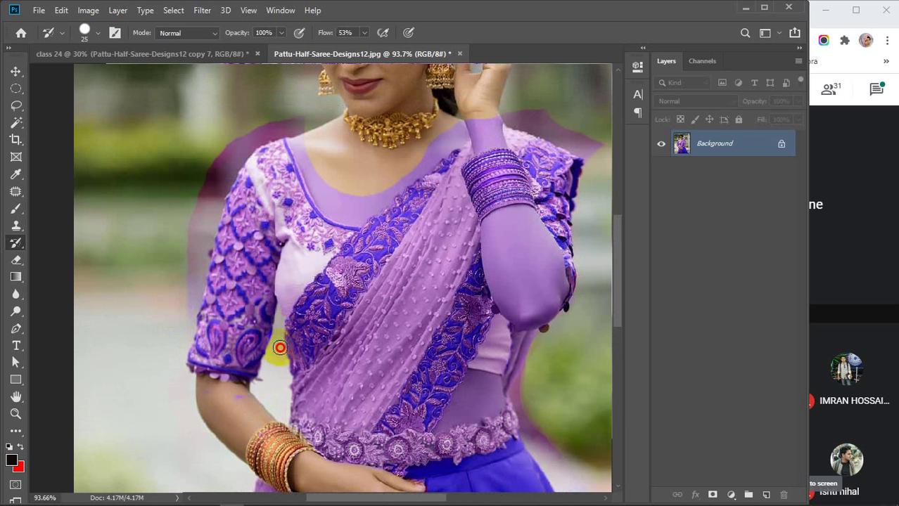
{"action": "mouse_move", "coordinate": [280, 347]}
{"action": "left_mouse_down"}
{"action": "mouse_move", "coordinate": [275, 408]}
{"action": "mouse_move", "coordinate": [275, 345]}
{"action": "left_mouse_up"}
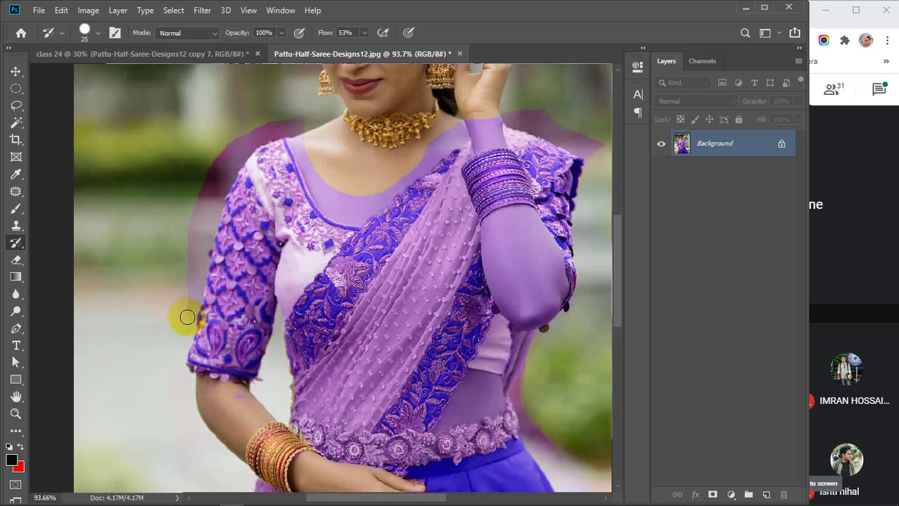
{"action": "mouse_move", "coordinate": [187, 317]}
{"action": "left_mouse_down"}
{"action": "mouse_move", "coordinate": [186, 328]}
{"action": "mouse_move", "coordinate": [200, 287]}
{"action": "left_mouse_up"}
{"action": "mouse_move", "coordinate": [205, 247]}
{"action": "left_mouse_down"}
{"action": "mouse_move", "coordinate": [236, 164]}
{"action": "mouse_move", "coordinate": [264, 133]}
{"action": "mouse_move", "coordinate": [304, 116]}
{"action": "mouse_move", "coordinate": [299, 129]}
{"action": "mouse_move", "coordinate": [230, 144]}
{"action": "mouse_move", "coordinate": [282, 118]}
{"action": "mouse_move", "coordinate": [239, 133]}
{"action": "mouse_move", "coordinate": [192, 222]}
{"action": "mouse_move", "coordinate": [167, 308]}
{"action": "mouse_move", "coordinate": [234, 141]}
{"action": "mouse_move", "coordinate": [177, 336]}
{"action": "left_mouse_up"}
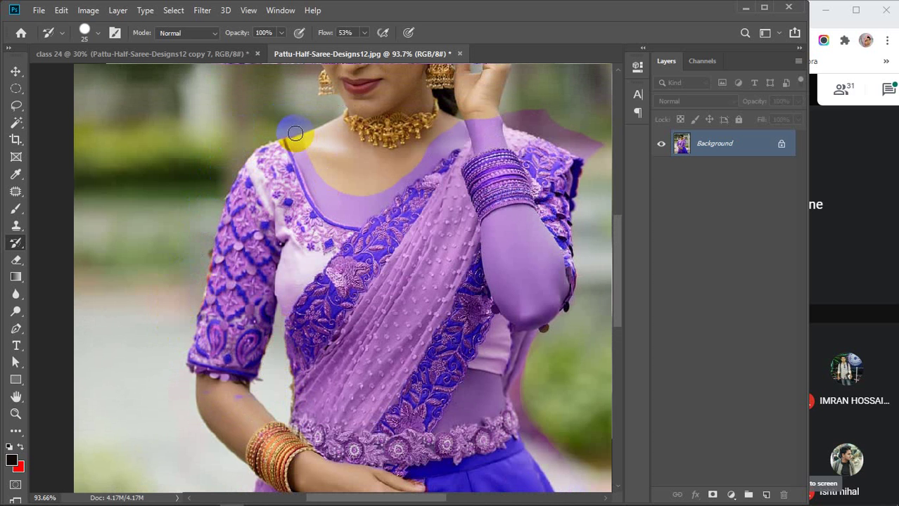
{"action": "mouse_move", "coordinate": [295, 133]}
{"action": "left_mouse_down"}
{"action": "mouse_move", "coordinate": [317, 199]}
{"action": "mouse_move", "coordinate": [358, 216]}
{"action": "mouse_move", "coordinate": [503, 112]}
{"action": "mouse_move", "coordinate": [462, 123]}
{"action": "mouse_move", "coordinate": [406, 163]}
{"action": "left_mouse_up"}
{"action": "mouse_move", "coordinate": [343, 200]}
{"action": "left_mouse_down"}
{"action": "mouse_move", "coordinate": [318, 186]}
{"action": "mouse_move", "coordinate": [303, 133]}
{"action": "mouse_move", "coordinate": [329, 185]}
{"action": "left_mouse_up"}
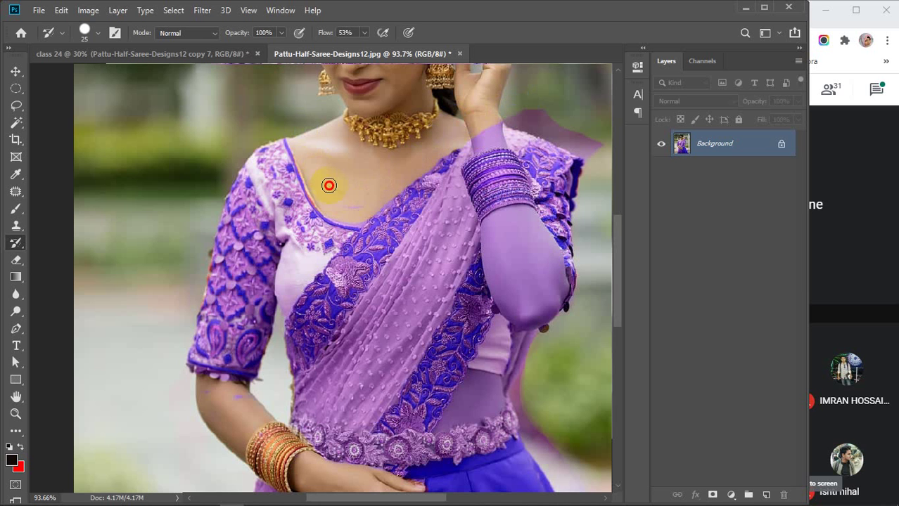
Restore the original colours of the raised forearm, elbow and bangles with the 25 px History Brush
{"action": "mouse_move", "coordinate": [492, 169]}
{"action": "left_mouse_down"}
{"action": "mouse_move", "coordinate": [511, 155]}
{"action": "mouse_move", "coordinate": [471, 166]}
{"action": "mouse_move", "coordinate": [489, 256]}
{"action": "left_mouse_up"}
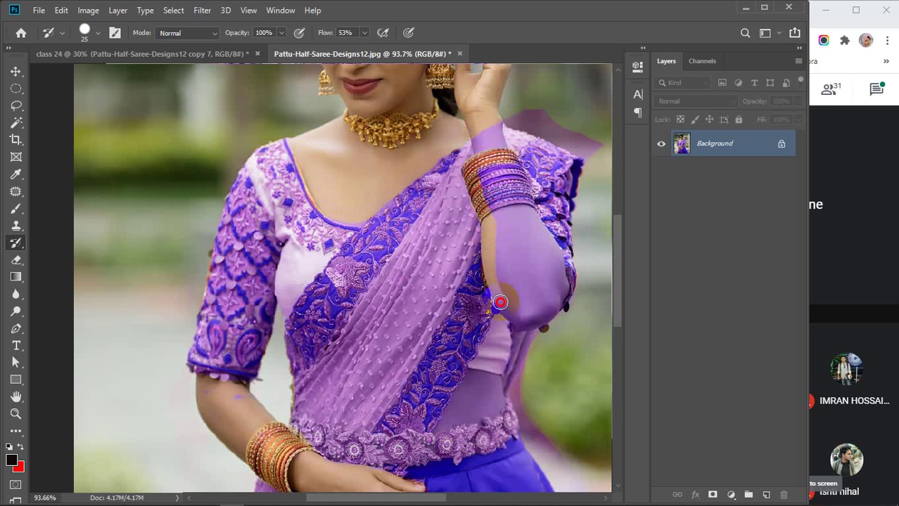
{"action": "left_click_drag", "start_coordinate": [523, 317], "coordinate": [518, 317]}
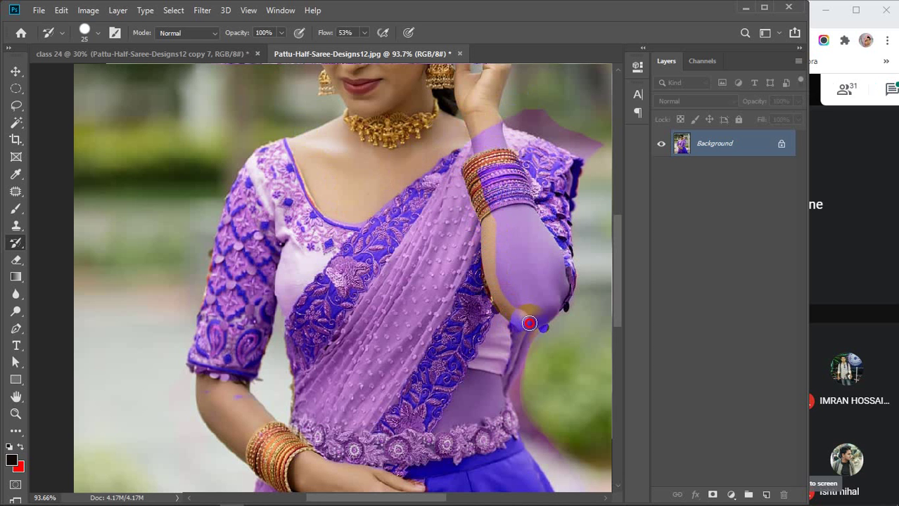
{"action": "mouse_move", "coordinate": [562, 295]}
{"action": "left_mouse_down"}
{"action": "mouse_move", "coordinate": [552, 246]}
{"action": "mouse_move", "coordinate": [519, 178]}
{"action": "mouse_move", "coordinate": [454, 161]}
{"action": "mouse_move", "coordinate": [485, 152]}
{"action": "left_mouse_up"}
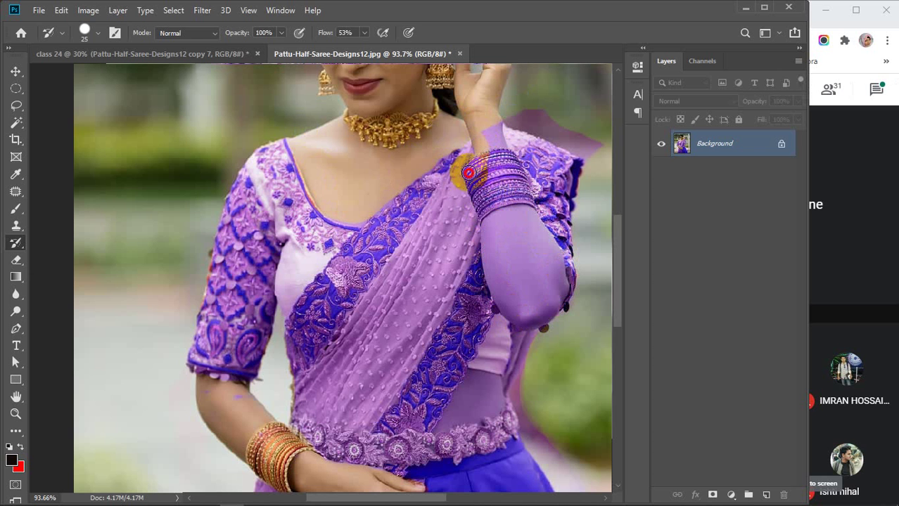
{"action": "left_click_drag", "start_coordinate": [468, 172], "coordinate": [514, 284]}
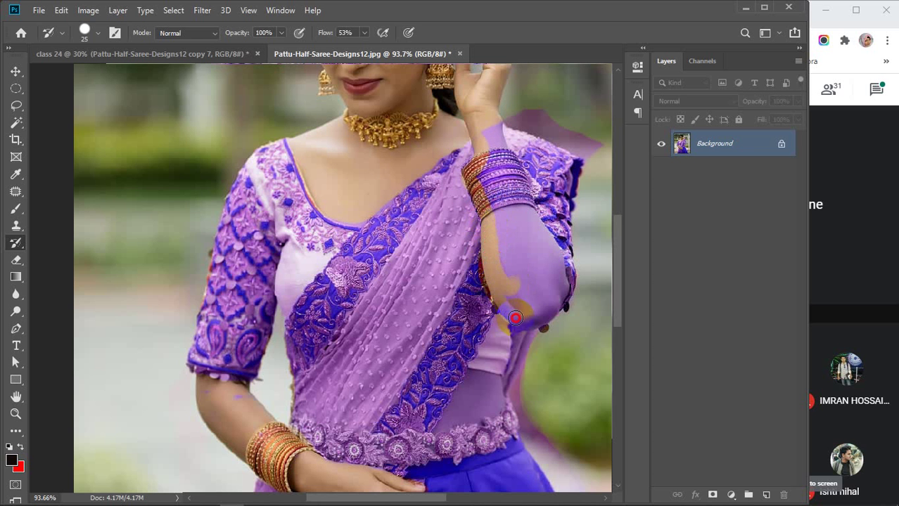
{"action": "mouse_move", "coordinate": [516, 318]}
{"action": "left_mouse_down"}
{"action": "mouse_move", "coordinate": [542, 314]}
{"action": "mouse_move", "coordinate": [561, 282]}
{"action": "mouse_move", "coordinate": [525, 310]}
{"action": "mouse_move", "coordinate": [520, 293]}
{"action": "mouse_move", "coordinate": [549, 283]}
{"action": "mouse_move", "coordinate": [516, 308]}
{"action": "mouse_move", "coordinate": [541, 269]}
{"action": "mouse_move", "coordinate": [501, 265]}
{"action": "mouse_move", "coordinate": [527, 251]}
{"action": "mouse_move", "coordinate": [557, 276]}
{"action": "mouse_move", "coordinate": [557, 263]}
{"action": "mouse_move", "coordinate": [490, 128]}
{"action": "mouse_move", "coordinate": [503, 189]}
{"action": "mouse_move", "coordinate": [541, 261]}
{"action": "mouse_move", "coordinate": [511, 172]}
{"action": "mouse_move", "coordinate": [514, 244]}
{"action": "mouse_move", "coordinate": [487, 180]}
{"action": "mouse_move", "coordinate": [484, 219]}
{"action": "mouse_move", "coordinate": [497, 258]}
{"action": "mouse_move", "coordinate": [482, 120]}
{"action": "left_mouse_up"}
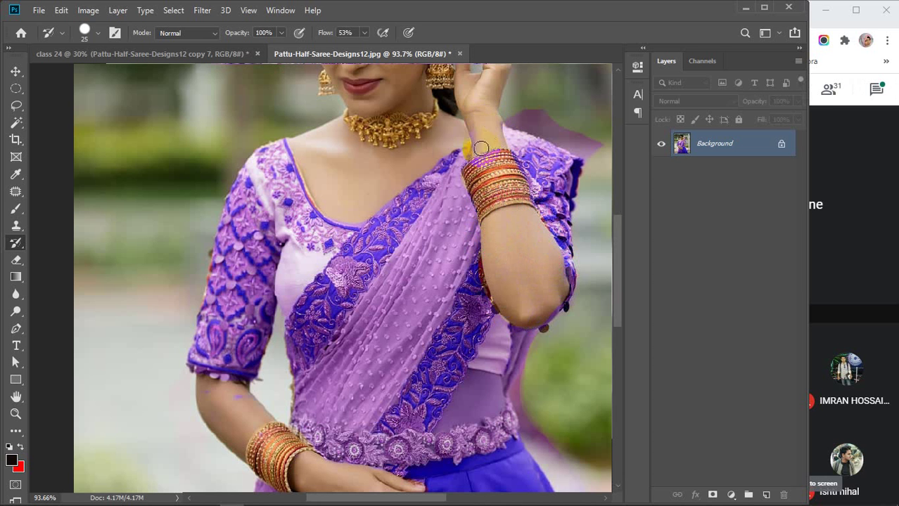
Restore the background above the shoulder behind the raised arm, and beside the waist with a 90 px History Brush
{"action": "scroll", "coordinate": [481, 148], "scroll_direction": "up", "scroll_amount": 5}
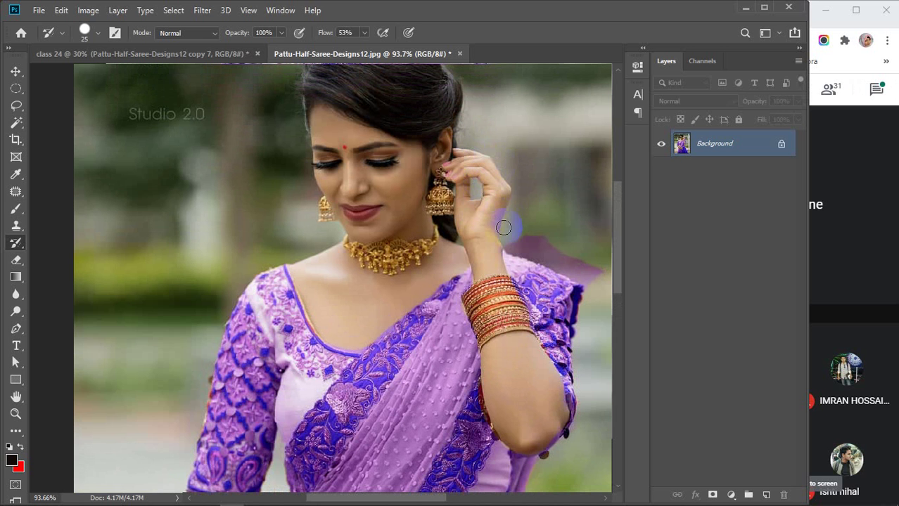
{"action": "mouse_move", "coordinate": [528, 252]}
{"action": "left_mouse_down"}
{"action": "mouse_move", "coordinate": [582, 261]}
{"action": "mouse_move", "coordinate": [597, 278]}
{"action": "mouse_move", "coordinate": [491, 237]}
{"action": "left_mouse_up"}
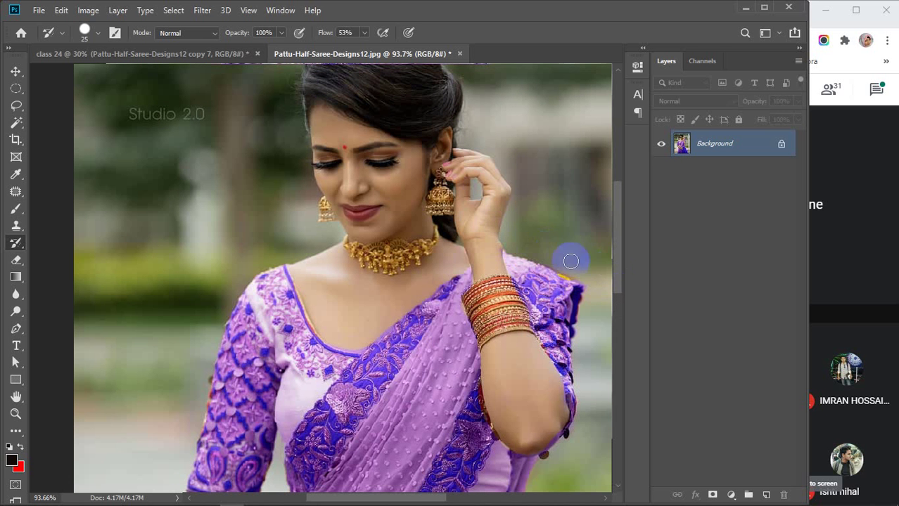
{"action": "key", "text": "ctrl+0"}
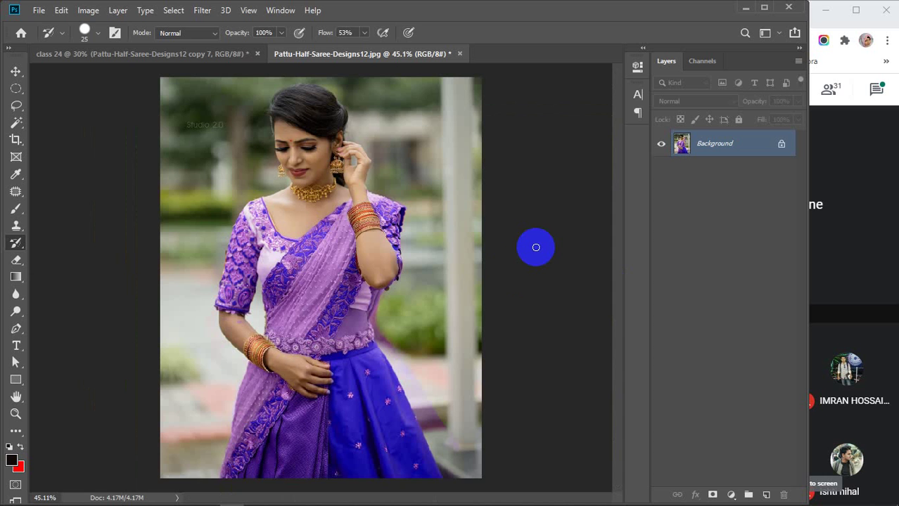
{"action": "left_click_drag", "start_coordinate": [536, 248], "coordinate": [413, 315]}
{"action": "mouse_move", "coordinate": [377, 339]}
{"action": "left_mouse_down"}
{"action": "mouse_move", "coordinate": [397, 360]}
{"action": "mouse_move", "coordinate": [376, 342]}
{"action": "mouse_move", "coordinate": [393, 345]}
{"action": "left_mouse_up"}
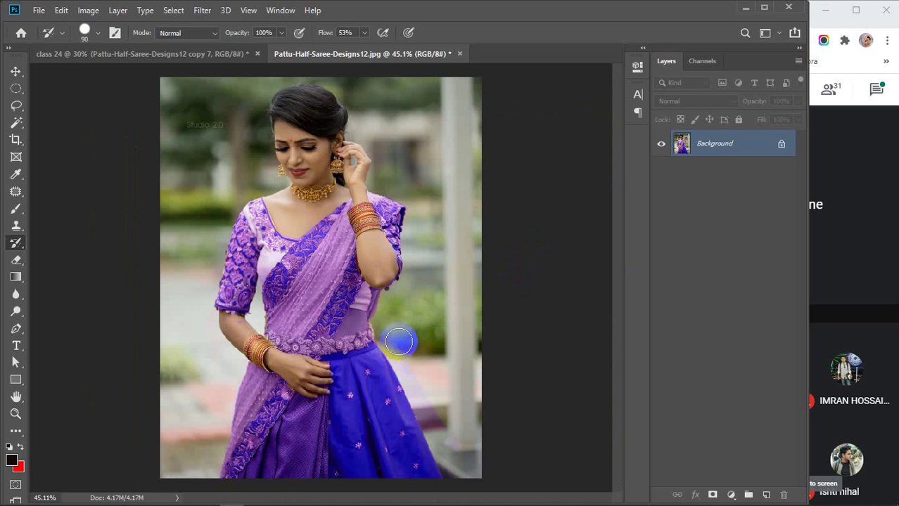
Restore the original background colours along the outer edge of the blue skirt with the 90 px History Brush
{"action": "left_click_drag", "start_coordinate": [398, 342], "coordinate": [452, 464]}
{"action": "left_click_drag", "start_coordinate": [428, 407], "coordinate": [440, 436]}
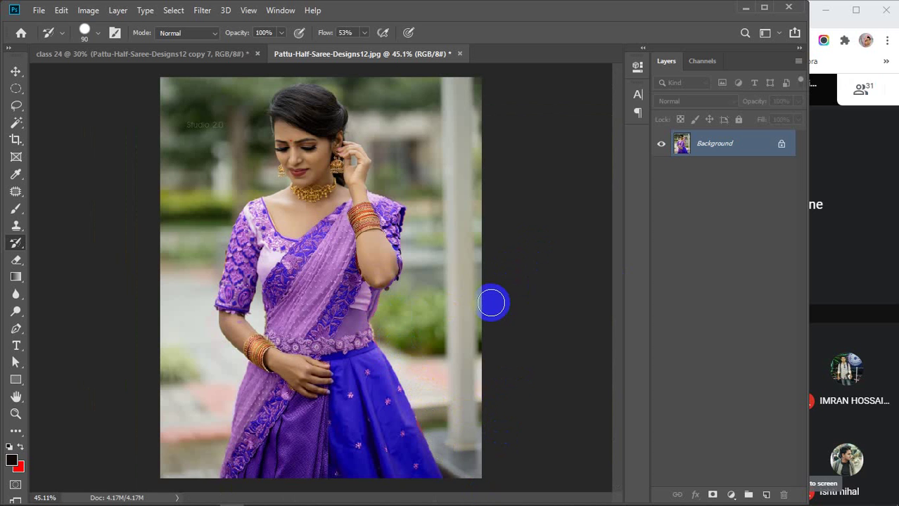
Copy the recoloured photo from Pattu-Half-Saree-Designs12.jpg into the class 24 document with the Move tool
{"action": "key", "text": "v"}
{"action": "scroll", "coordinate": [417, 281], "scroll_direction": "down", "scroll_amount": 3}
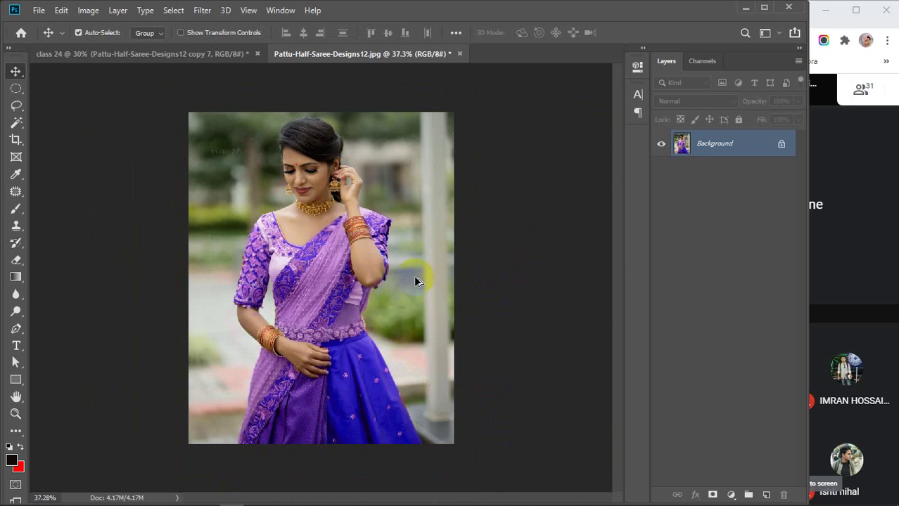
{"action": "left_click_drag", "start_coordinate": [391, 316], "coordinate": [295, 283]}
{"action": "left_click", "coordinate": [401, 232]}
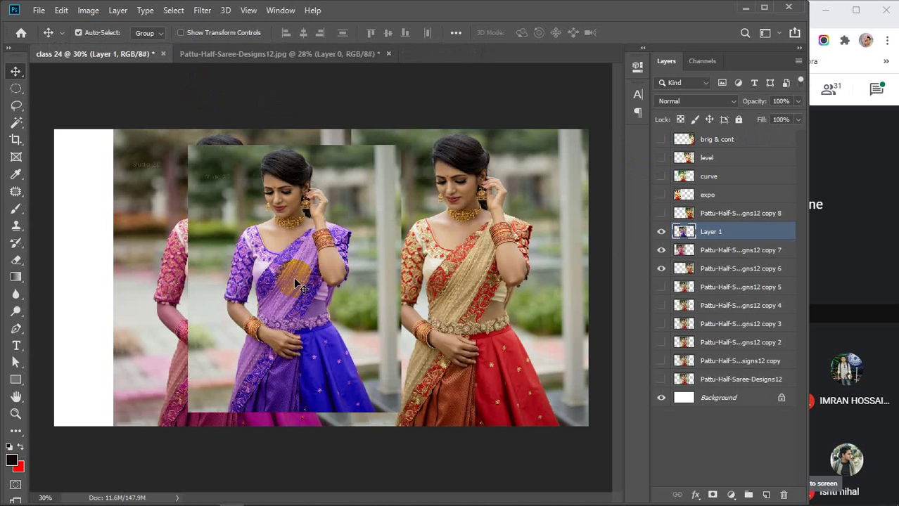
Enlarge the copied photo with Free Transform and align it over the magenta-tinted version, beside the red saree photo
{"action": "key", "text": "ctrl+t"}
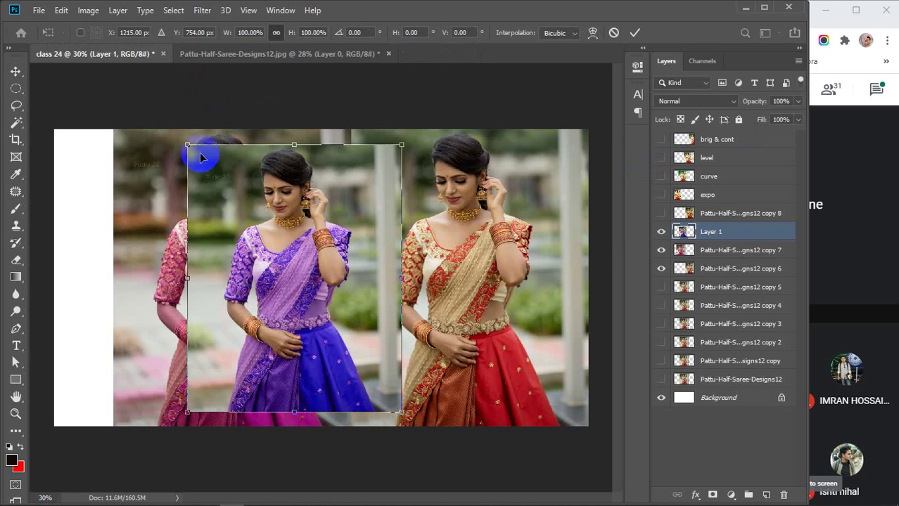
{"action": "left_click_drag", "start_coordinate": [186, 145], "coordinate": [175, 130]}
{"action": "mouse_move", "coordinate": [401, 411]}
{"action": "left_mouse_down"}
{"action": "mouse_move", "coordinate": [425, 428]}
{"action": "mouse_move", "coordinate": [416, 420]}
{"action": "left_mouse_up"}
{"action": "left_click_drag", "start_coordinate": [364, 336], "coordinate": [304, 335]}
{"action": "key", "text": "Return"}
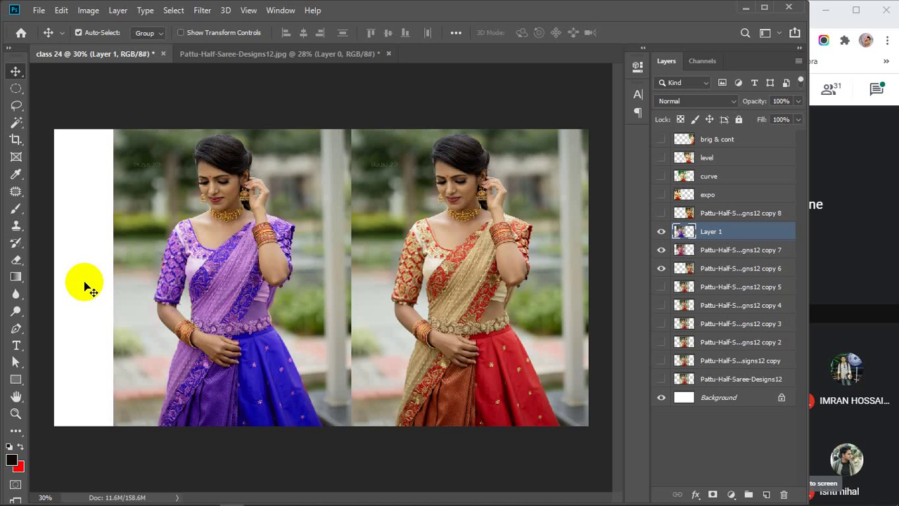
{"action": "left_click", "coordinate": [18, 254]}
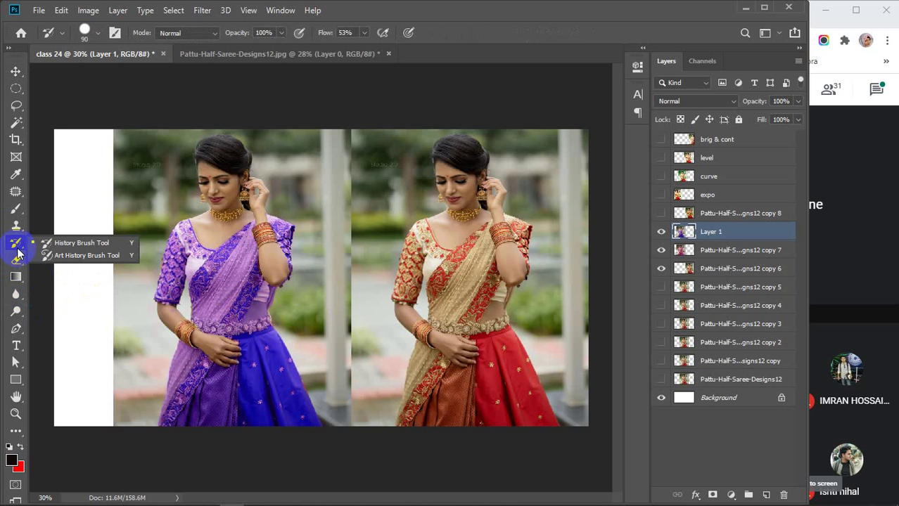
{"action": "left_click", "coordinate": [216, 289]}
{"action": "left_click", "coordinate": [255, 312]}
{"action": "left_click", "coordinate": [295, 310]}
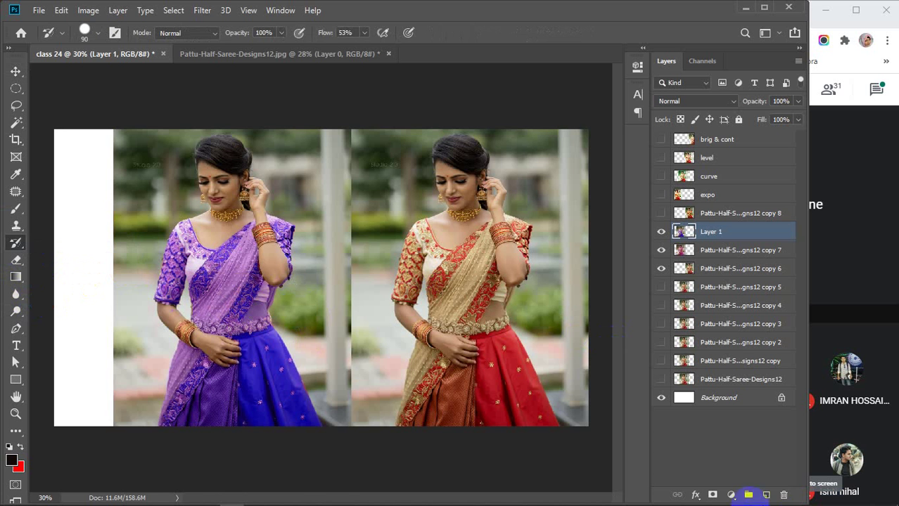
{"action": "mouse_move", "coordinate": [722, 502]}
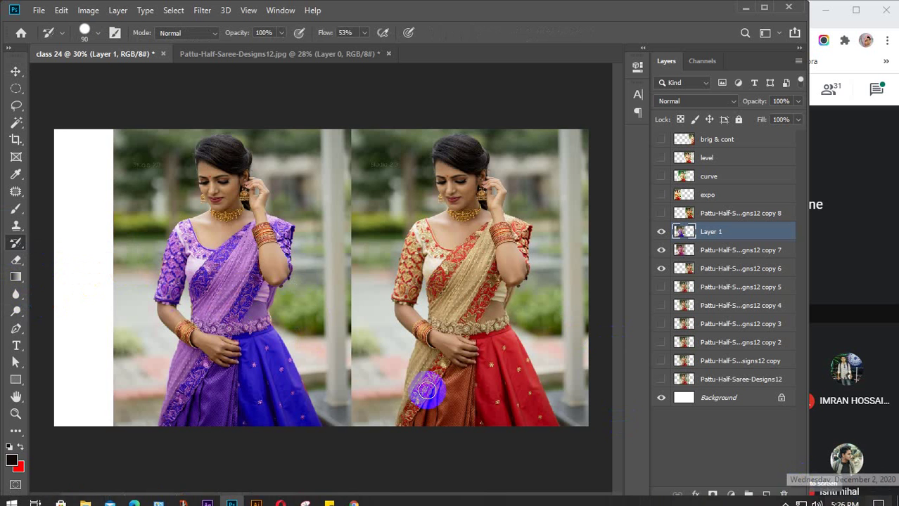
{"action": "left_click", "coordinate": [870, 144]}
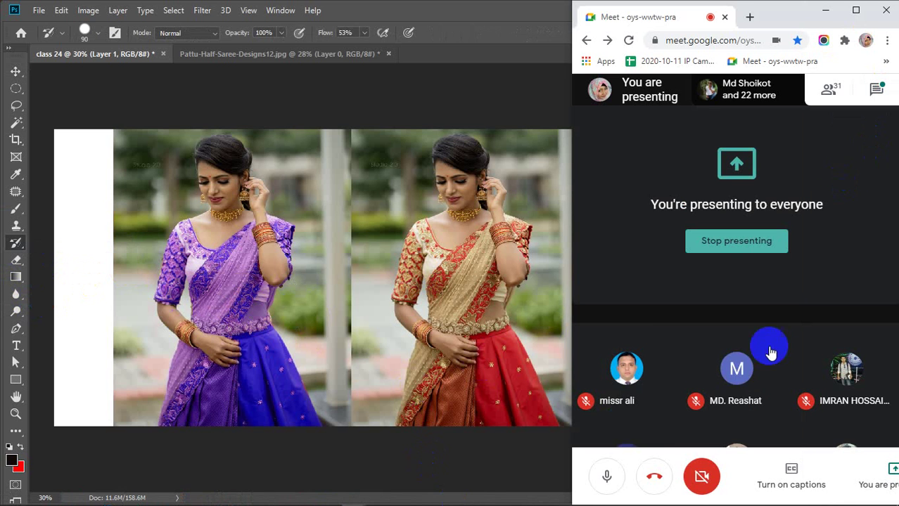
{"action": "mouse_move", "coordinate": [718, 503]}
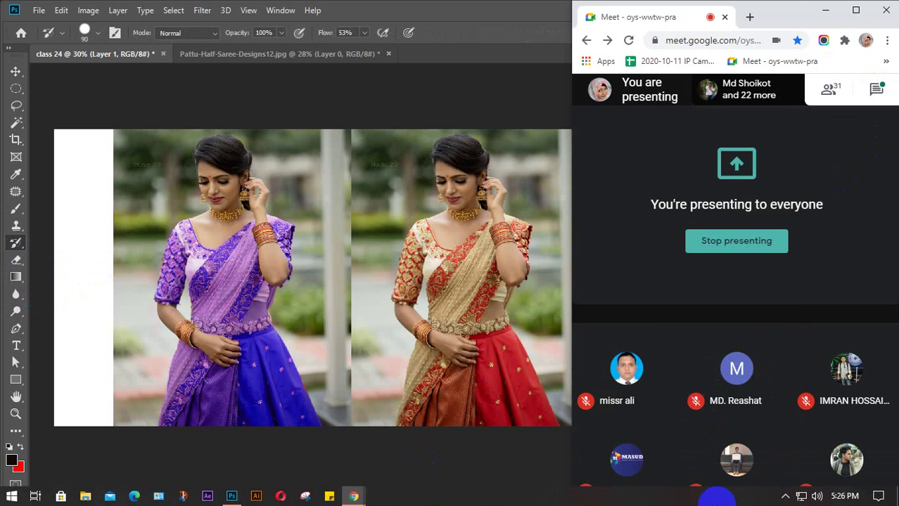
{"action": "left_click", "coordinate": [785, 497]}
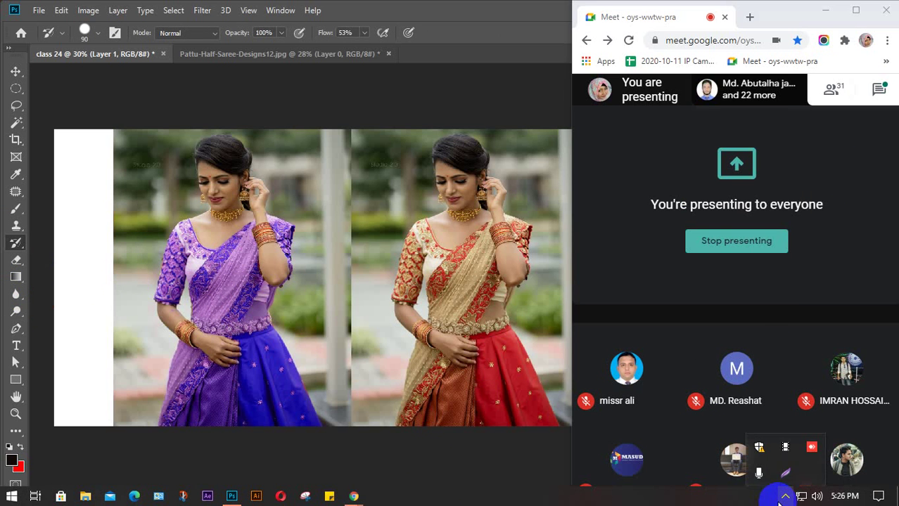
{"action": "left_click", "coordinate": [314, 301]}
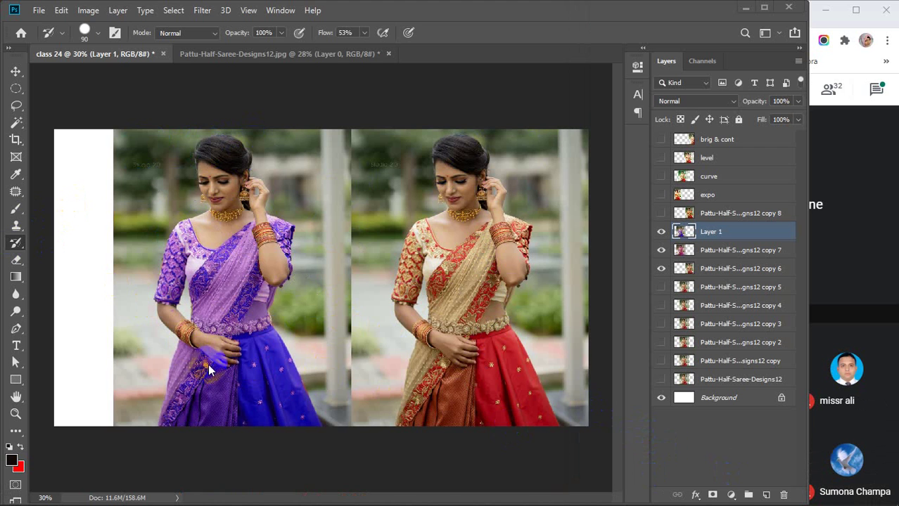
In Pattu-Half-Saree-Designs12.jpg, paint the original gold colour back onto the middle of the saree drape with the History Brush
{"action": "scroll", "coordinate": [209, 367], "scroll_direction": "up", "scroll_amount": 10}
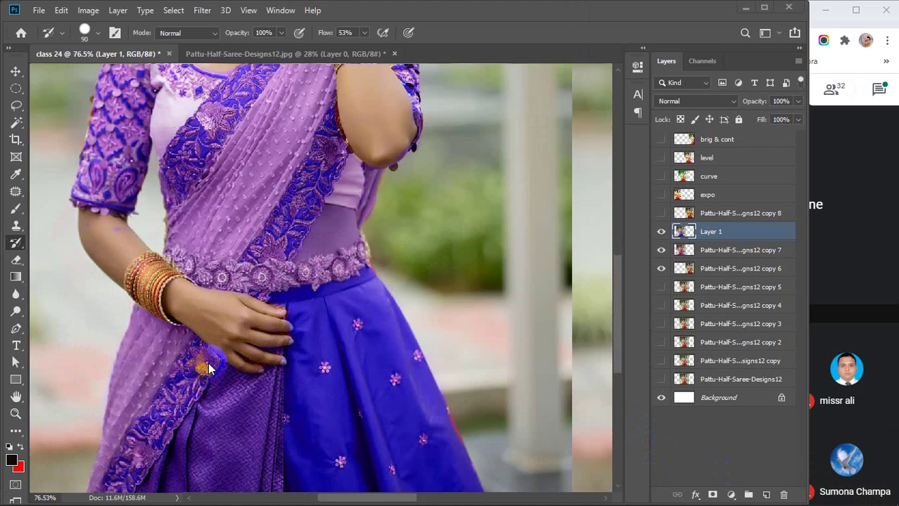
{"action": "scroll", "coordinate": [220, 275], "scroll_direction": "up", "scroll_amount": 2}
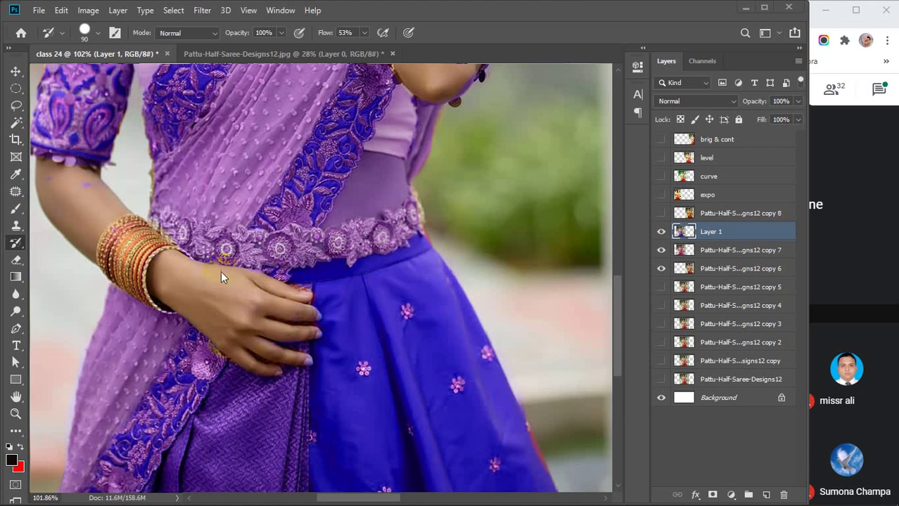
{"action": "left_click", "coordinate": [303, 55]}
{"action": "scroll", "coordinate": [322, 295], "scroll_direction": "up", "scroll_amount": 3}
{"action": "scroll", "coordinate": [322, 295], "scroll_direction": "up", "scroll_amount": 5}
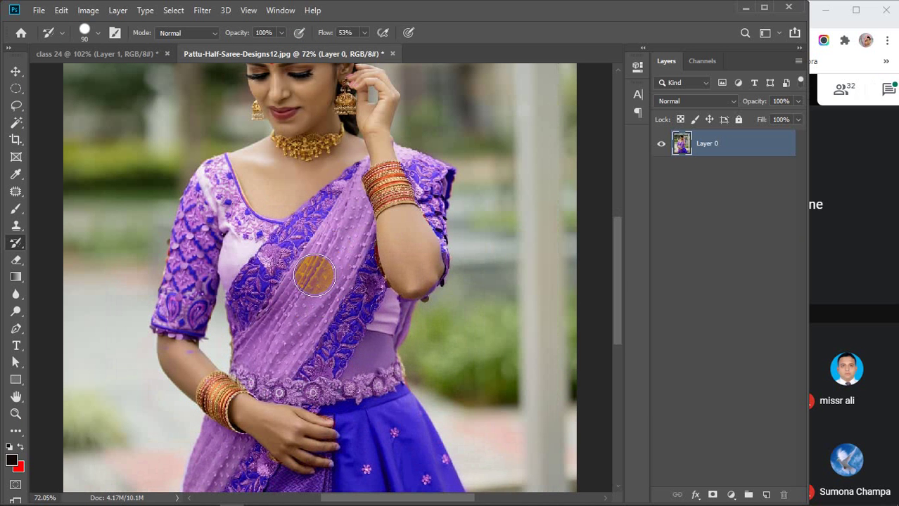
{"action": "left_click_drag", "start_coordinate": [325, 261], "coordinate": [296, 319]}
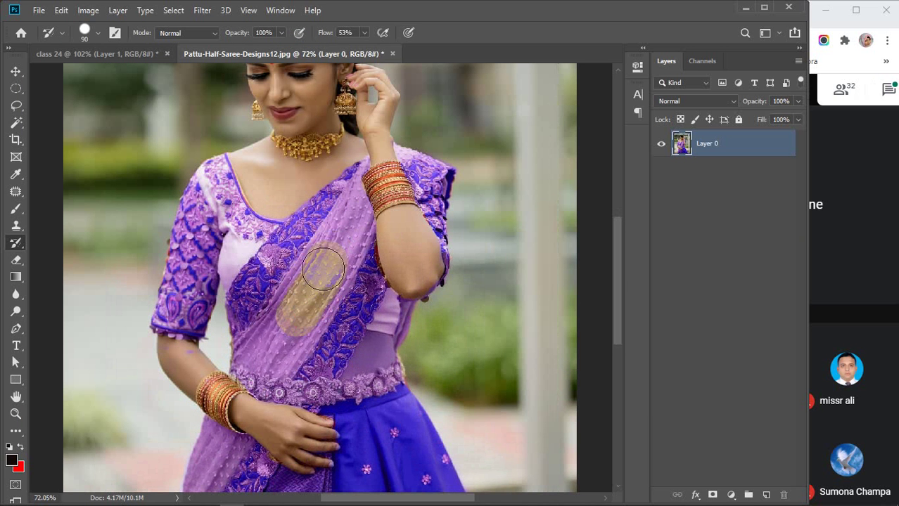
{"action": "left_click", "coordinate": [319, 266]}
{"action": "mouse_move", "coordinate": [306, 286]}
{"action": "left_mouse_down"}
{"action": "mouse_move", "coordinate": [286, 321]}
{"action": "mouse_move", "coordinate": [252, 349]}
{"action": "mouse_move", "coordinate": [279, 337]}
{"action": "mouse_move", "coordinate": [274, 353]}
{"action": "mouse_move", "coordinate": [291, 344]}
{"action": "mouse_move", "coordinate": [318, 286]}
{"action": "left_mouse_up"}
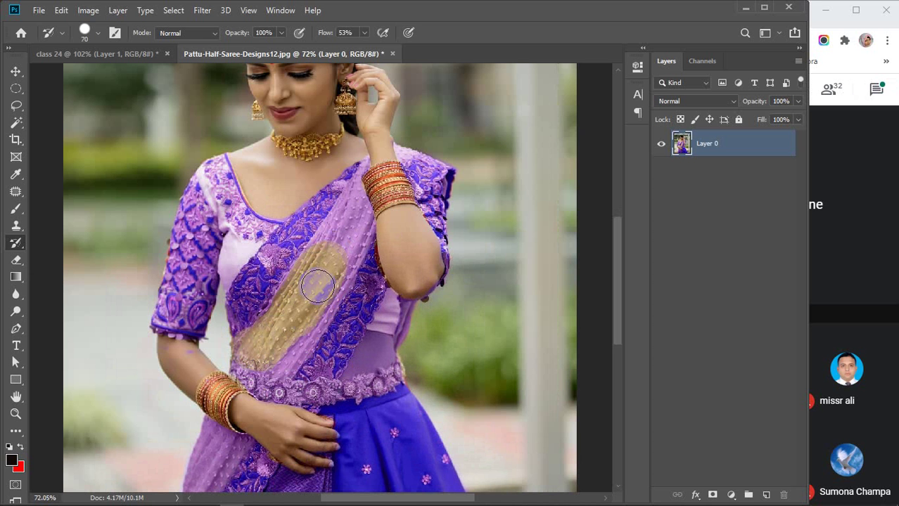
Set the History Brush to 73 px with 0% hardness and extend the restored gold colour along the drape
{"action": "left_click", "coordinate": [98, 33]}
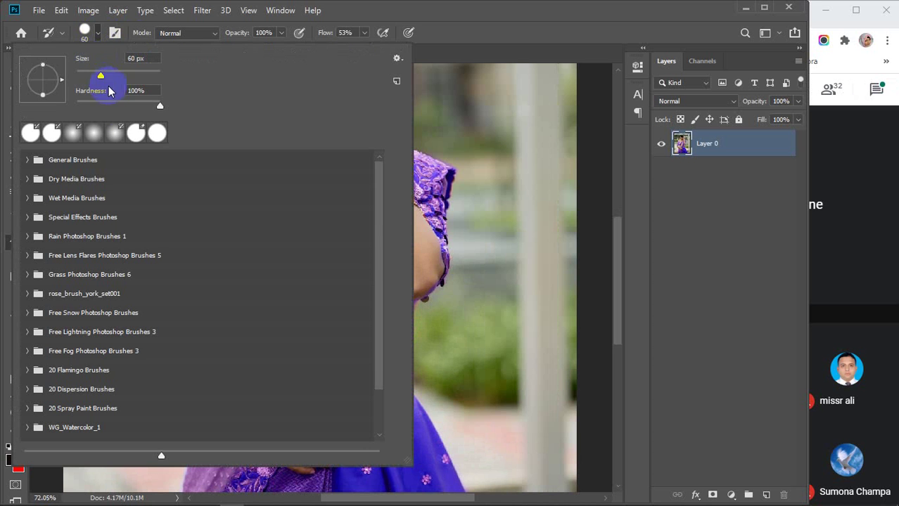
{"action": "left_click_drag", "start_coordinate": [156, 108], "coordinate": [73, 105]}
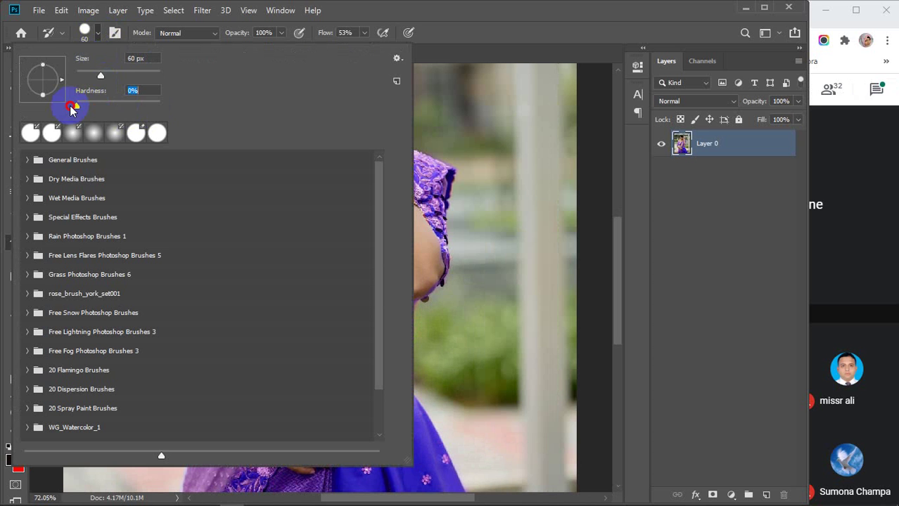
{"action": "left_click", "coordinate": [107, 75]}
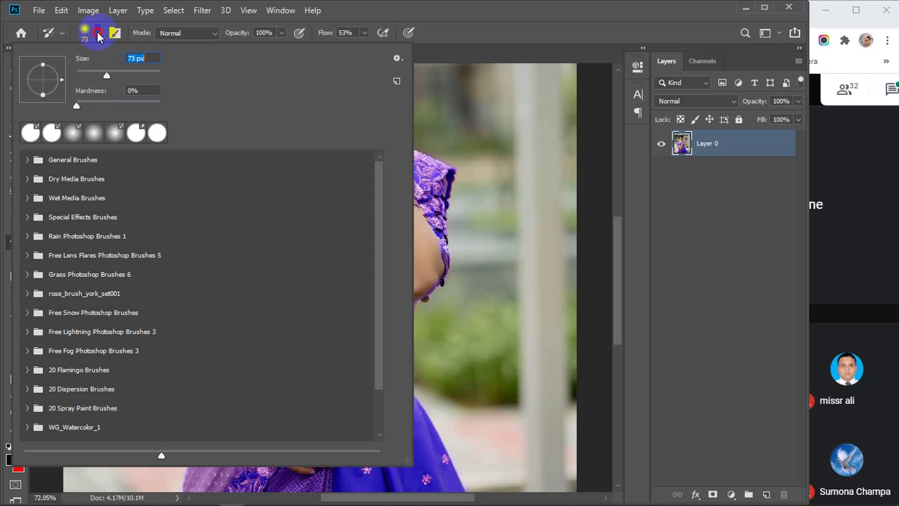
{"action": "left_click", "coordinate": [98, 36]}
{"action": "scroll", "coordinate": [325, 268], "scroll_direction": "up", "scroll_amount": 4}
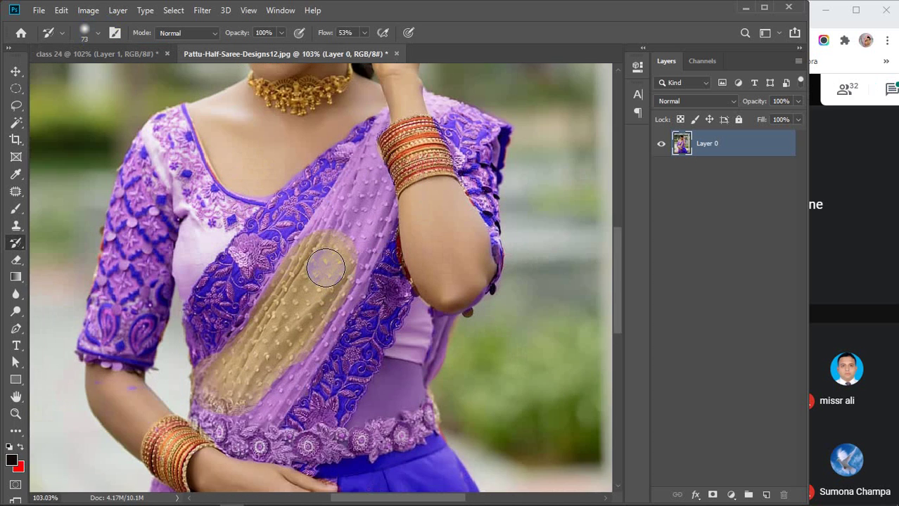
{"action": "mouse_move", "coordinate": [310, 239]}
{"action": "left_mouse_down"}
{"action": "mouse_move", "coordinate": [362, 189]}
{"action": "mouse_move", "coordinate": [313, 227]}
{"action": "mouse_move", "coordinate": [386, 153]}
{"action": "mouse_move", "coordinate": [380, 167]}
{"action": "mouse_move", "coordinate": [357, 187]}
{"action": "mouse_move", "coordinate": [385, 117]}
{"action": "mouse_move", "coordinate": [397, 154]}
{"action": "mouse_move", "coordinate": [341, 251]}
{"action": "mouse_move", "coordinate": [397, 197]}
{"action": "mouse_move", "coordinate": [401, 186]}
{"action": "mouse_move", "coordinate": [274, 319]}
{"action": "mouse_move", "coordinate": [390, 218]}
{"action": "mouse_move", "coordinate": [271, 415]}
{"action": "left_mouse_up"}
{"action": "key", "text": "ctrl+z"}
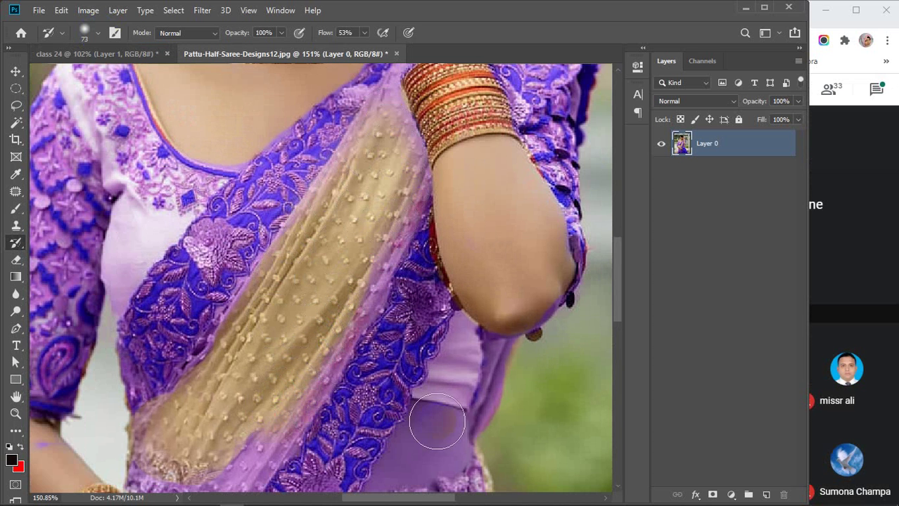
Restore the original colours of the bare midriff, the blouse hem and the end of the waist belt with the soft History Brush
{"action": "scroll", "coordinate": [436, 421], "scroll_direction": "down", "scroll_amount": 3}
{"action": "mouse_move", "coordinate": [445, 361]}
{"action": "left_mouse_down"}
{"action": "mouse_move", "coordinate": [413, 376]}
{"action": "mouse_move", "coordinate": [429, 365]}
{"action": "mouse_move", "coordinate": [458, 304]}
{"action": "mouse_move", "coordinate": [467, 310]}
{"action": "mouse_move", "coordinate": [468, 277]}
{"action": "mouse_move", "coordinate": [422, 369]}
{"action": "mouse_move", "coordinate": [397, 393]}
{"action": "left_mouse_up"}
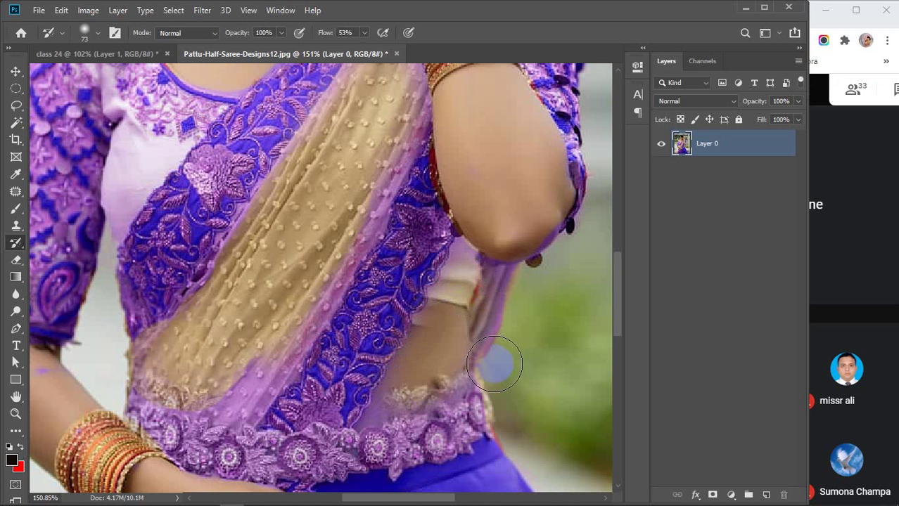
{"action": "mouse_move", "coordinate": [495, 363]}
{"action": "left_mouse_down"}
{"action": "mouse_move", "coordinate": [455, 397]}
{"action": "mouse_move", "coordinate": [465, 409]}
{"action": "mouse_move", "coordinate": [444, 422]}
{"action": "left_mouse_up"}
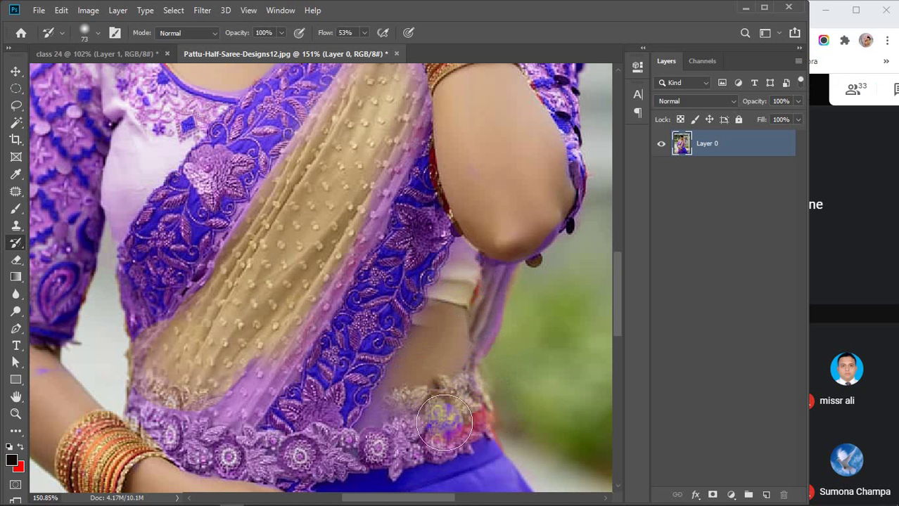
Close the Pattu-Half-Saree-Designs12.jpg document and return to the class 24 document
{"action": "scroll", "coordinate": [412, 425], "scroll_direction": "down", "scroll_amount": 6}
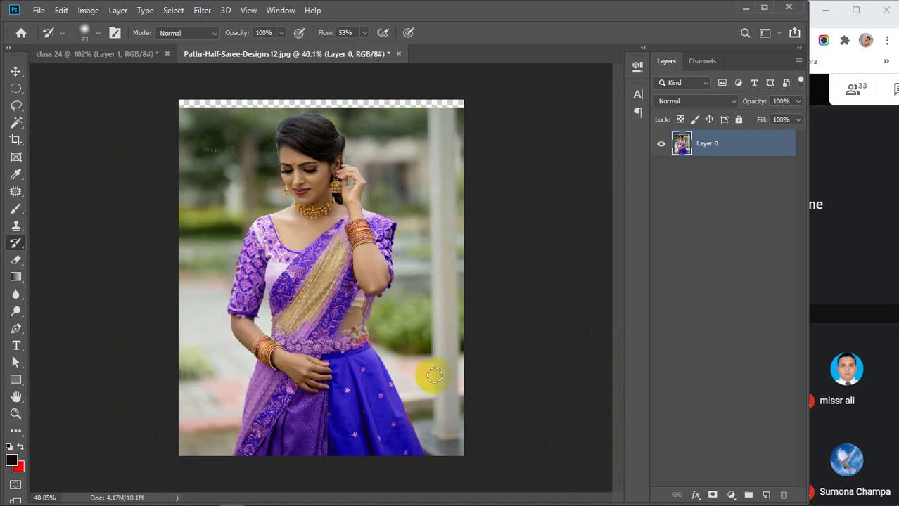
{"action": "left_click_drag", "start_coordinate": [433, 376], "coordinate": [448, 360]}
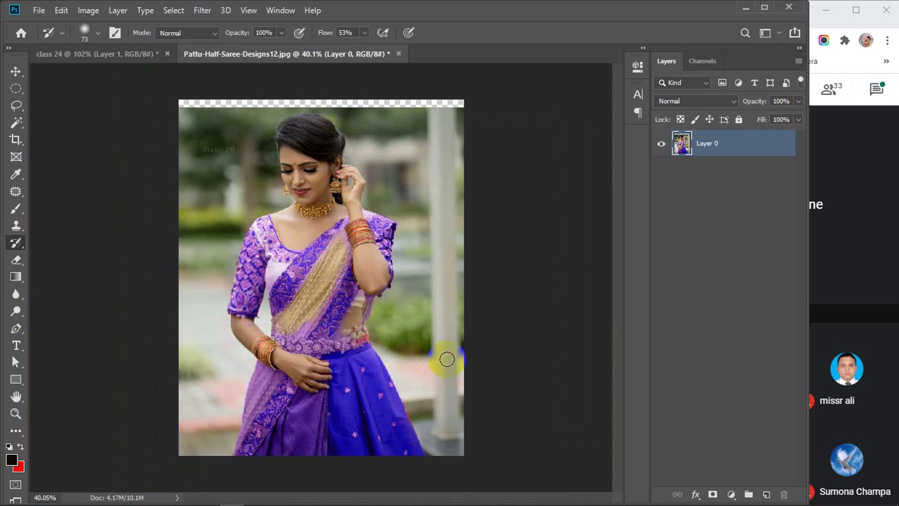
{"action": "left_click", "coordinate": [397, 51]}
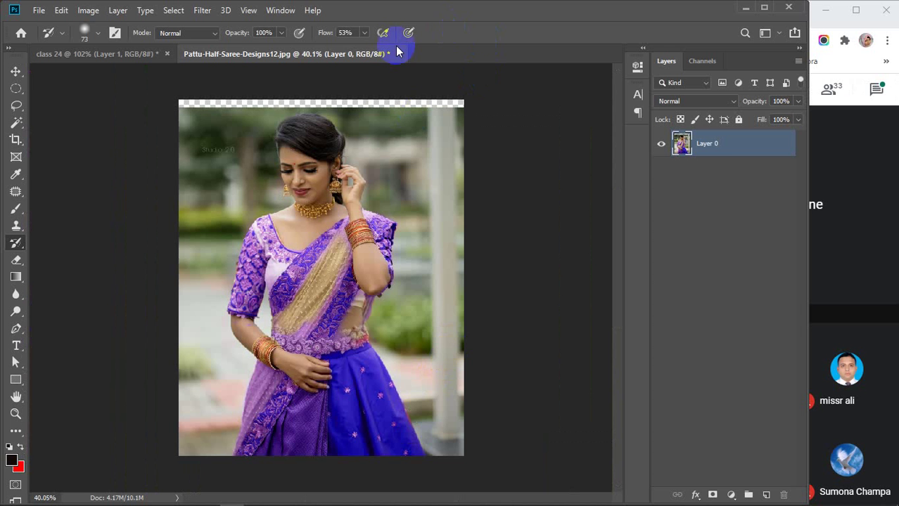
{"action": "left_click", "coordinate": [396, 203]}
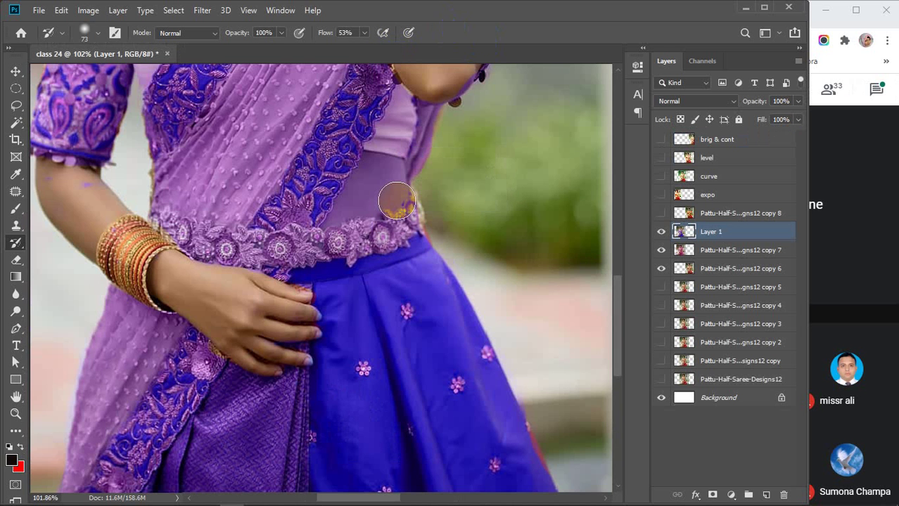
Toggle the visibility of Layer 1 to compare the selectively recoloured saree with the fully tinted version beneath
{"action": "scroll", "coordinate": [397, 201], "scroll_direction": "down", "scroll_amount": 8}
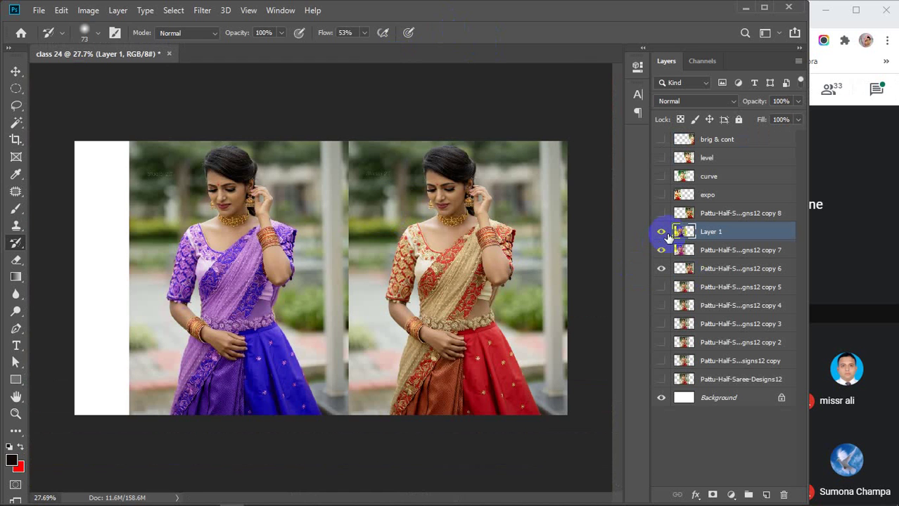
{"action": "left_click", "coordinate": [661, 233]}
{"action": "left_click", "coordinate": [661, 233]}
{"action": "left_click", "coordinate": [662, 233]}
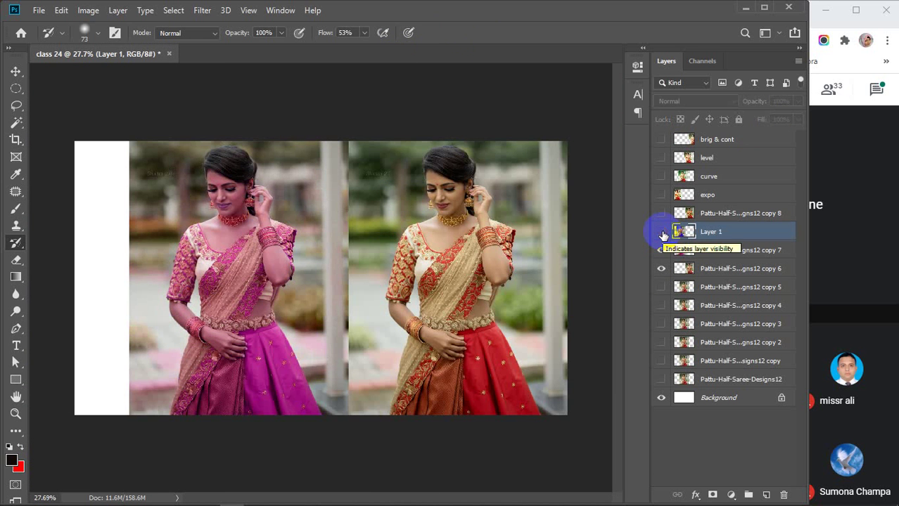
{"action": "left_click", "coordinate": [662, 233]}
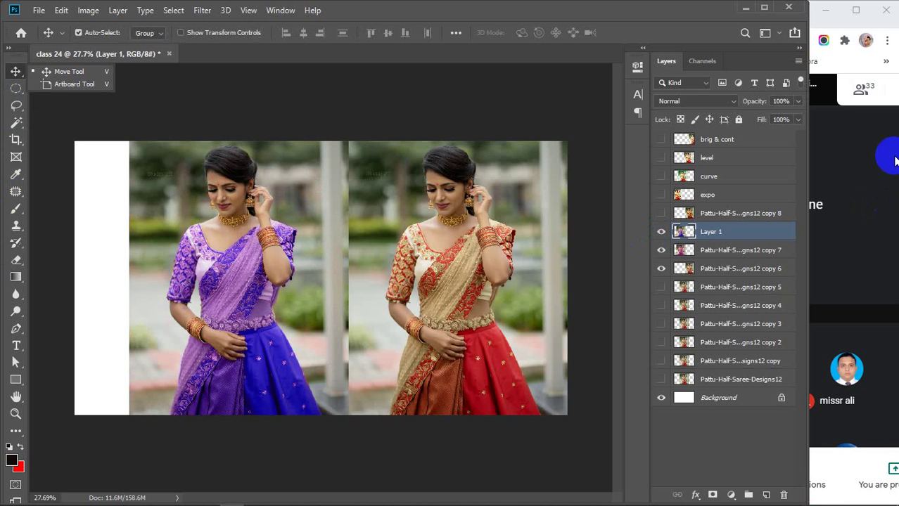
Switch to the Google Meet window, check the meeting chat and close it again
{"action": "left_click", "coordinate": [862, 225]}
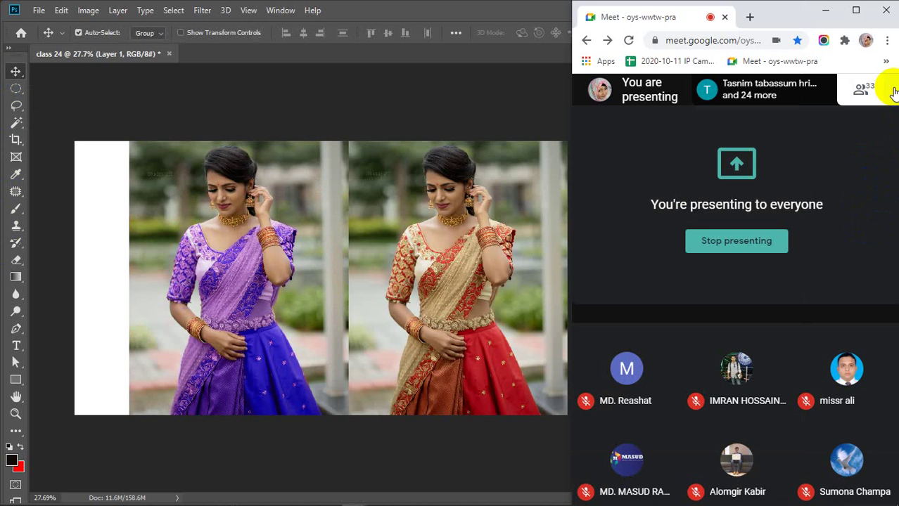
{"action": "left_click", "coordinate": [866, 87]}
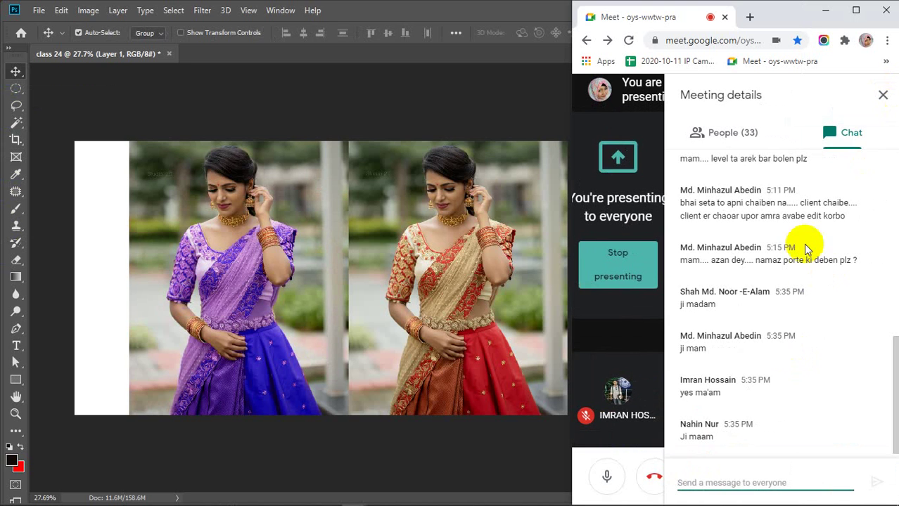
{"action": "left_click", "coordinate": [883, 95]}
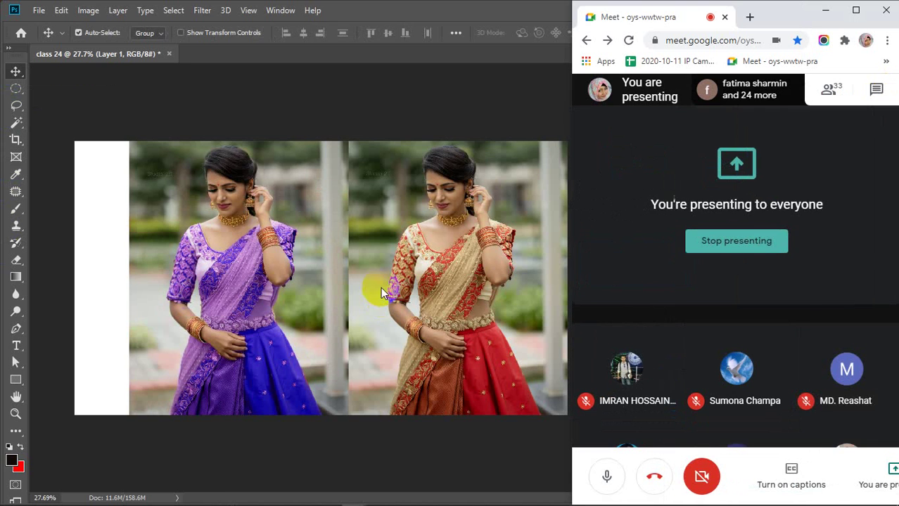
Switch back to Photoshop and hide Layer 1 to examine the fully tinted version beneath it
{"action": "left_click", "coordinate": [373, 106]}
{"action": "left_click", "coordinate": [660, 232]}
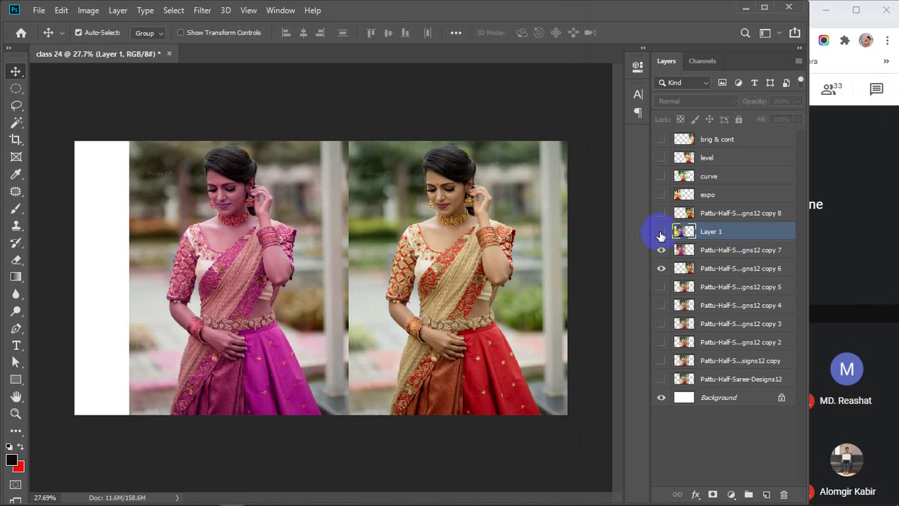
Hide the Pattu-Half-Saree-Designs12 copy 7 layer and open Color Balance on the copy 6 layer, keeping the photo in view
{"action": "left_click", "coordinate": [661, 249]}
{"action": "left_click", "coordinate": [743, 271]}
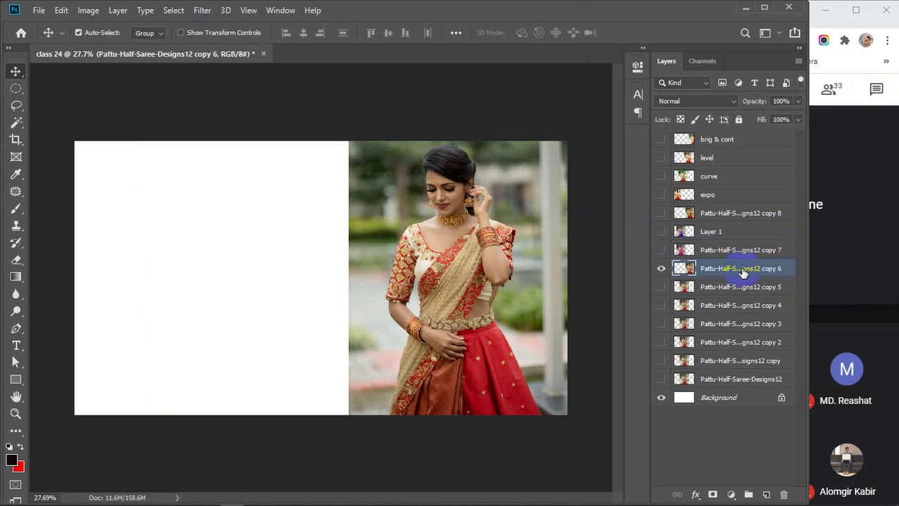
{"action": "left_click", "coordinate": [88, 10]}
{"action": "mouse_move", "coordinate": [121, 48]}
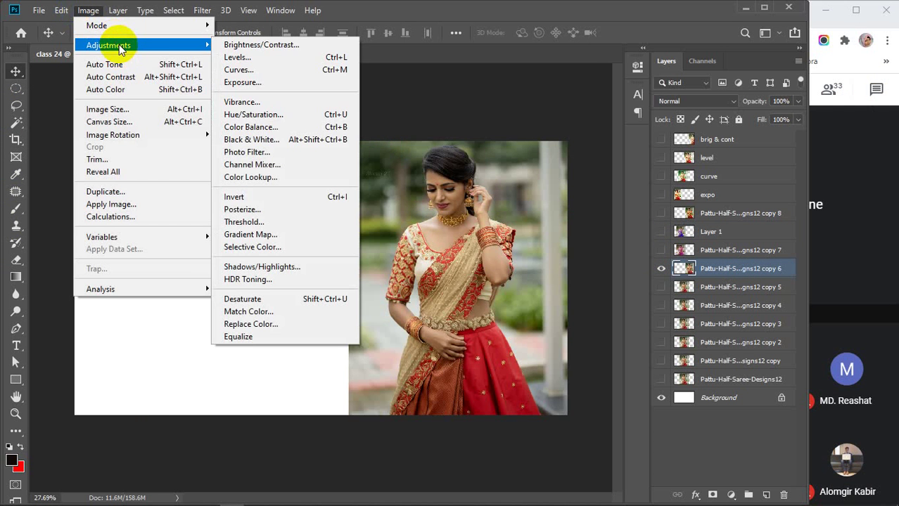
{"action": "left_click", "coordinate": [288, 129]}
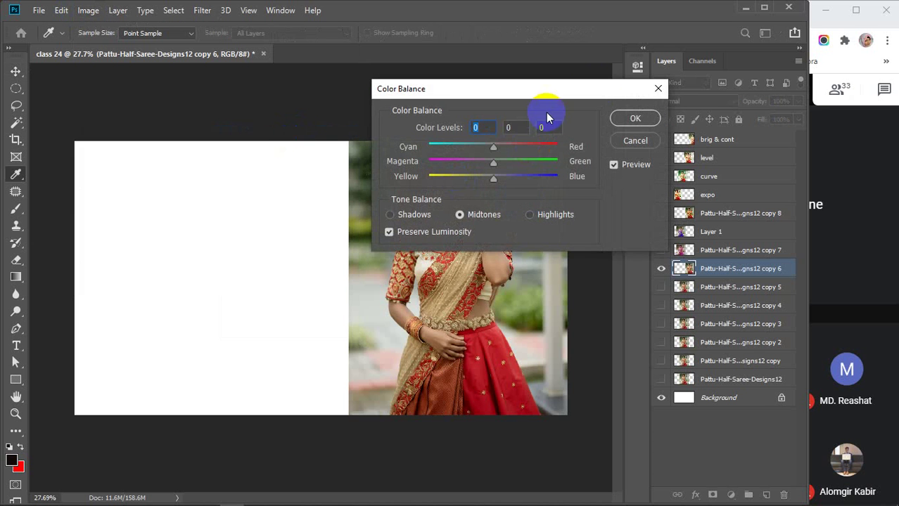
{"action": "left_click_drag", "start_coordinate": [599, 89], "coordinate": [280, 108]}
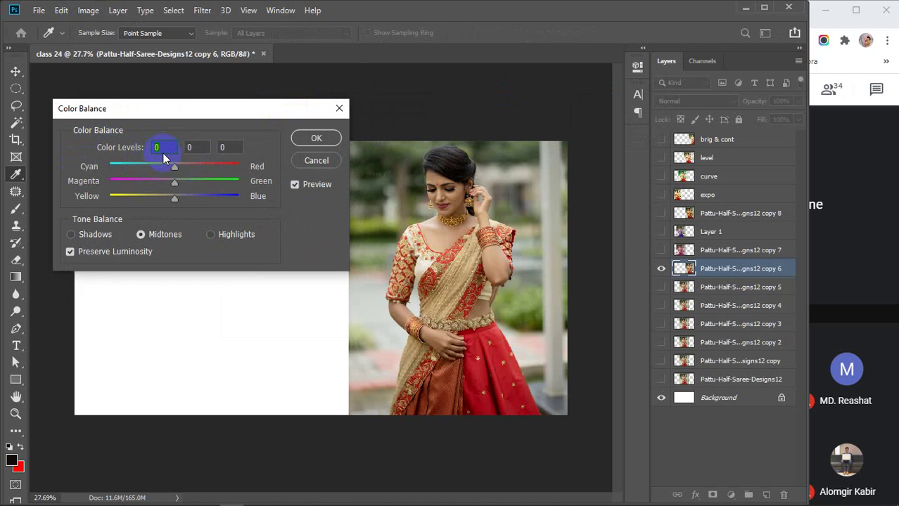
Try shifting the midtones' Cyan–Red and Magenta–Green balance and reset the levels to 0
{"action": "left_click", "coordinate": [191, 147]}
{"action": "left_click", "coordinate": [222, 147]}
{"action": "left_click_drag", "start_coordinate": [175, 167], "coordinate": [117, 173]}
{"action": "left_click", "coordinate": [176, 167]}
{"action": "mouse_move", "coordinate": [176, 189]}
{"action": "left_mouse_down"}
{"action": "mouse_move", "coordinate": [239, 189]}
{"action": "mouse_move", "coordinate": [87, 190]}
{"action": "mouse_move", "coordinate": [202, 185]}
{"action": "mouse_move", "coordinate": [163, 187]}
{"action": "left_mouse_up"}
{"action": "type", "text": "0"}
Try the midtones' Yellow–Blue balance at +100 and -100, and reset it to 0
{"action": "left_click_drag", "start_coordinate": [177, 197], "coordinate": [281, 207]}
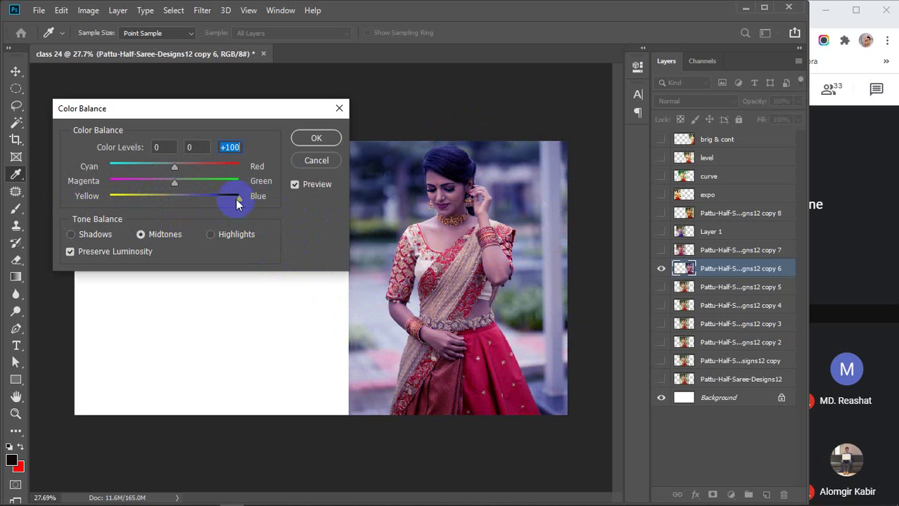
{"action": "left_click_drag", "start_coordinate": [236, 200], "coordinate": [243, 197]}
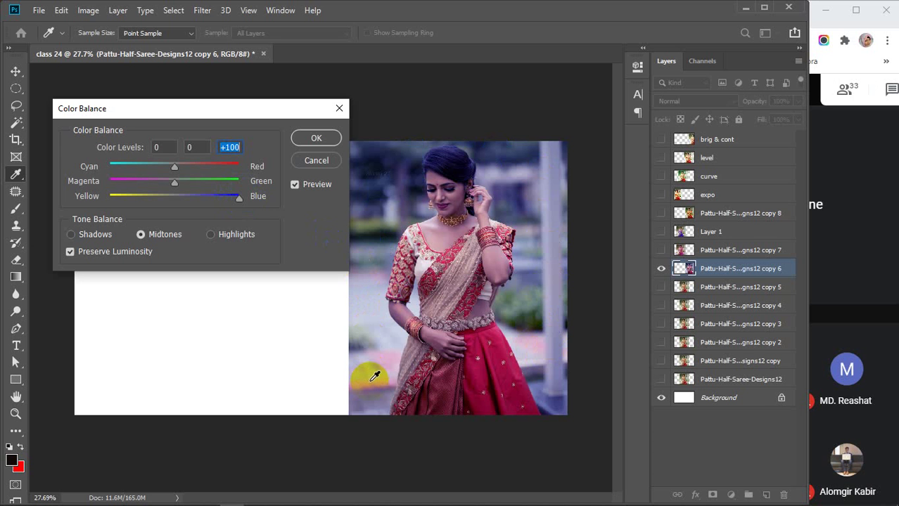
{"action": "left_click_drag", "start_coordinate": [241, 200], "coordinate": [110, 203]}
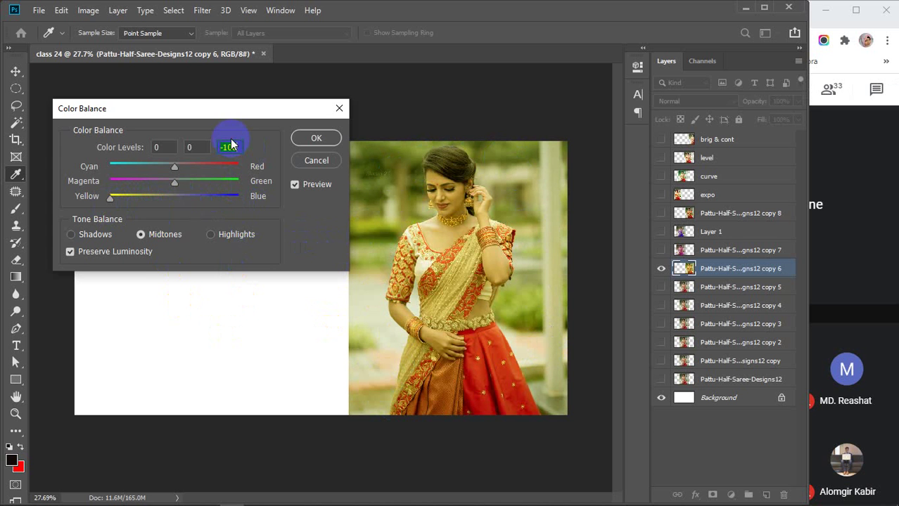
{"action": "type", "text": "0"}
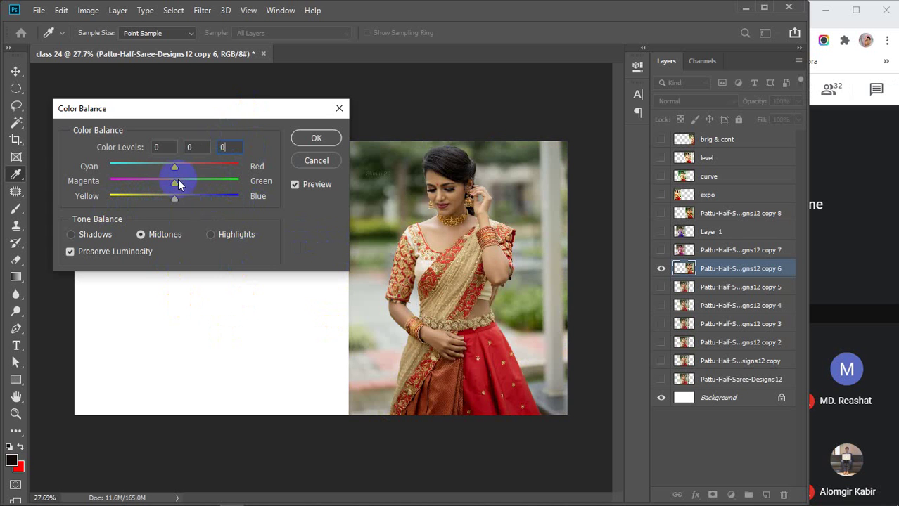
Try the midtones' Magenta–Green balance at +100 and -100, and reset it to 0
{"action": "left_click_drag", "start_coordinate": [178, 180], "coordinate": [241, 186]}
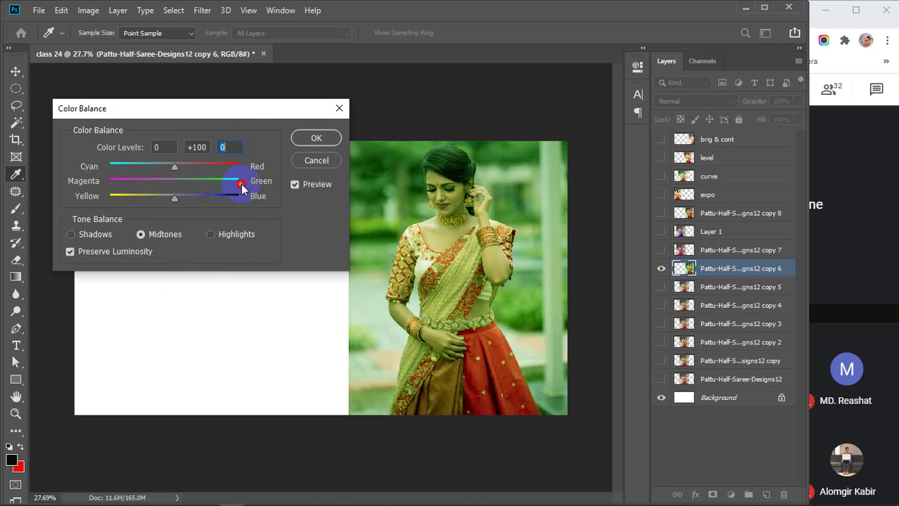
{"action": "left_click_drag", "start_coordinate": [241, 188], "coordinate": [106, 187]}
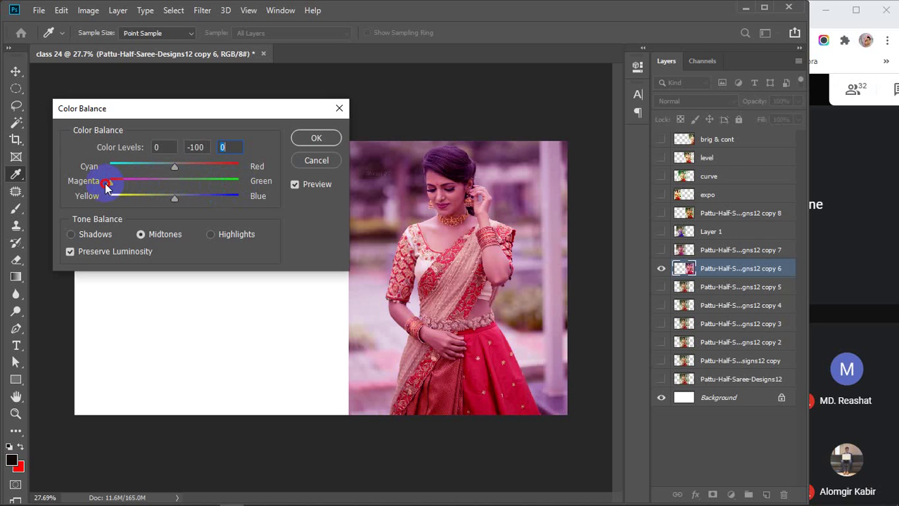
{"action": "key", "text": "shift+Tab"}
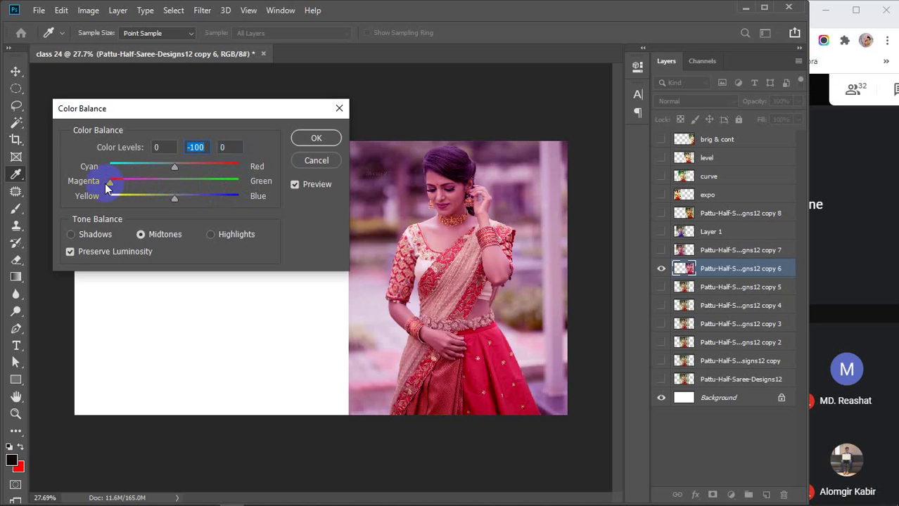
{"action": "type", "text": "0"}
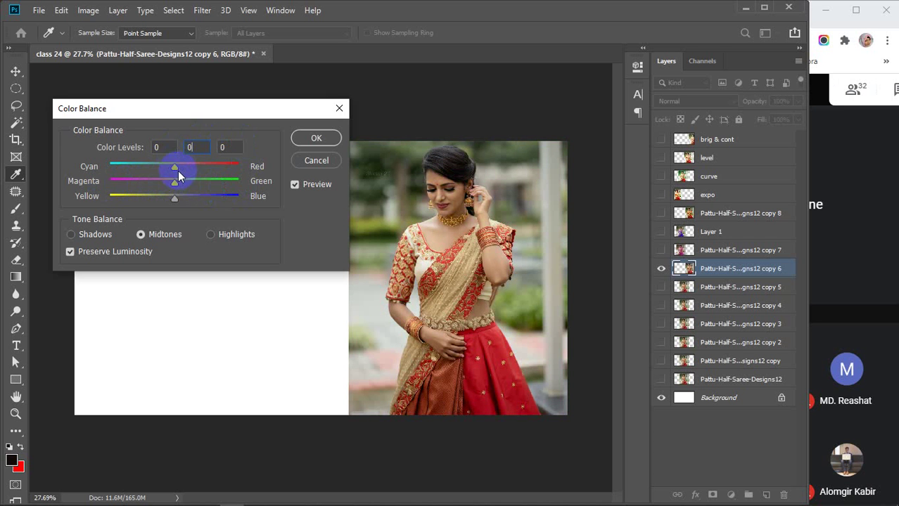
Set the midtone color levels to +22, -36 and +32, and the shadows' Cyan–Red level to +13
{"action": "left_click_drag", "start_coordinate": [176, 170], "coordinate": [195, 199]}
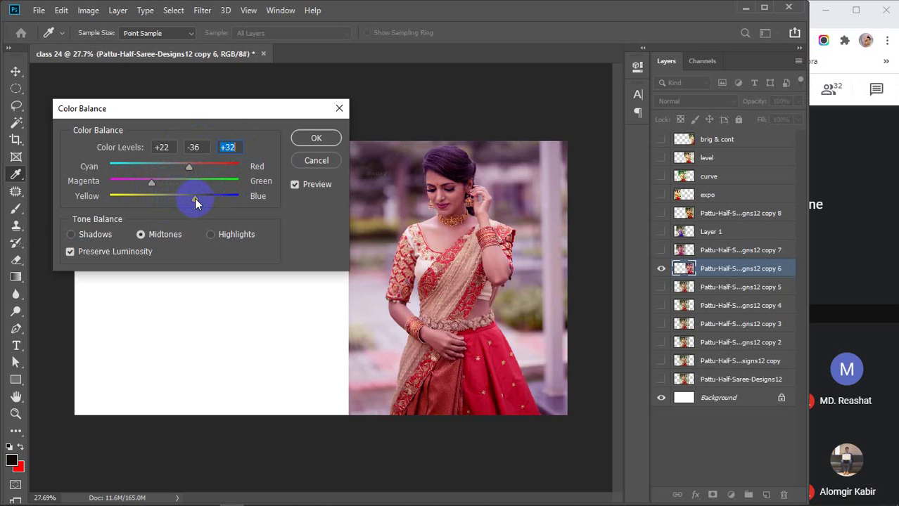
{"action": "left_click", "coordinate": [71, 234]}
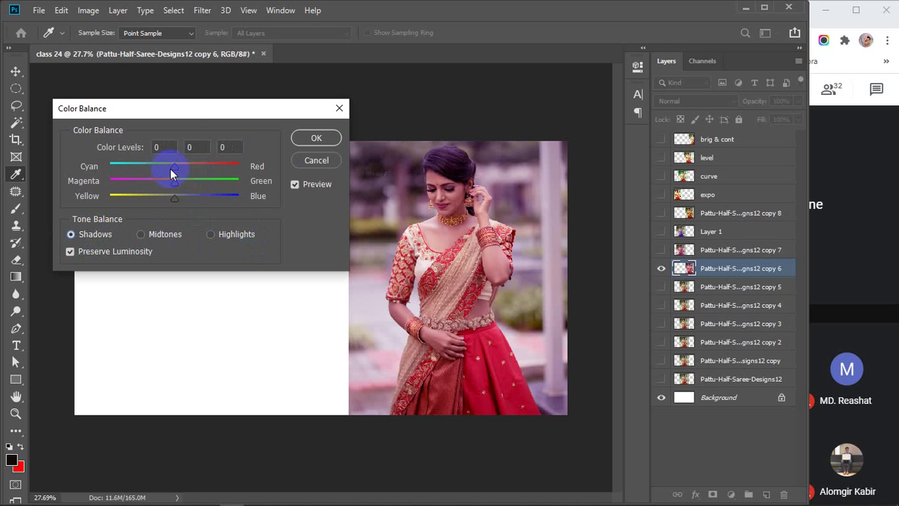
{"action": "mouse_move", "coordinate": [172, 172]}
{"action": "left_mouse_down"}
{"action": "mouse_move", "coordinate": [208, 176]}
{"action": "mouse_move", "coordinate": [116, 175]}
{"action": "mouse_move", "coordinate": [188, 178]}
{"action": "left_mouse_up"}
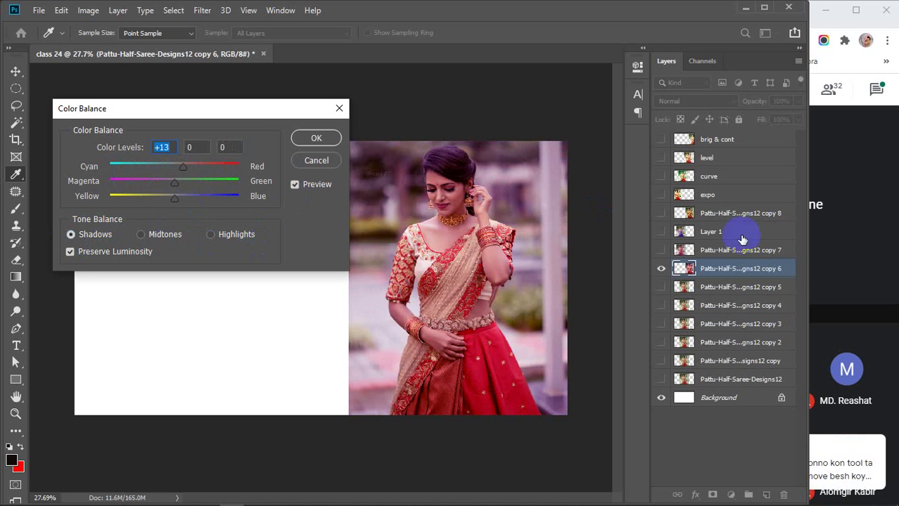
Switch to the Google Meet window to read the meeting chat, close it and return to the widened Photoshop window
{"action": "left_click_drag", "start_coordinate": [807, 272], "coordinate": [613, 266]}
{"action": "left_click", "coordinate": [852, 62]}
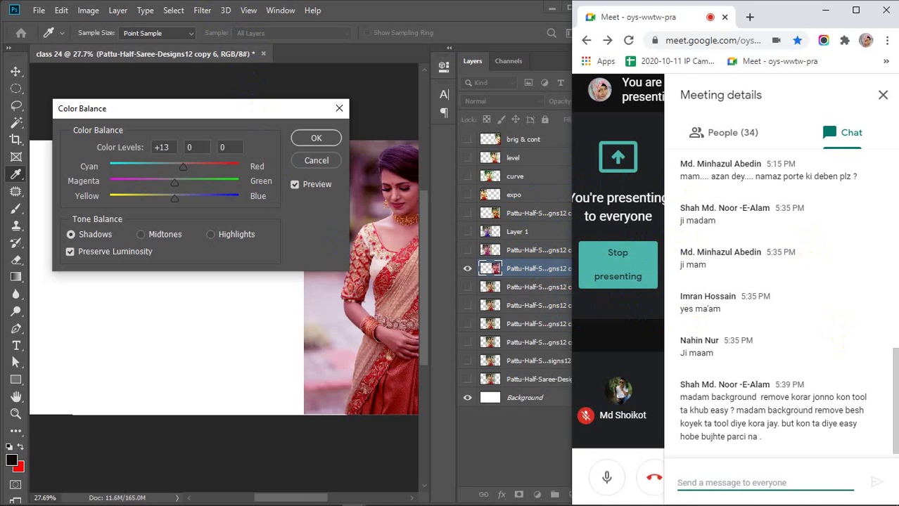
{"action": "left_click", "coordinate": [883, 95]}
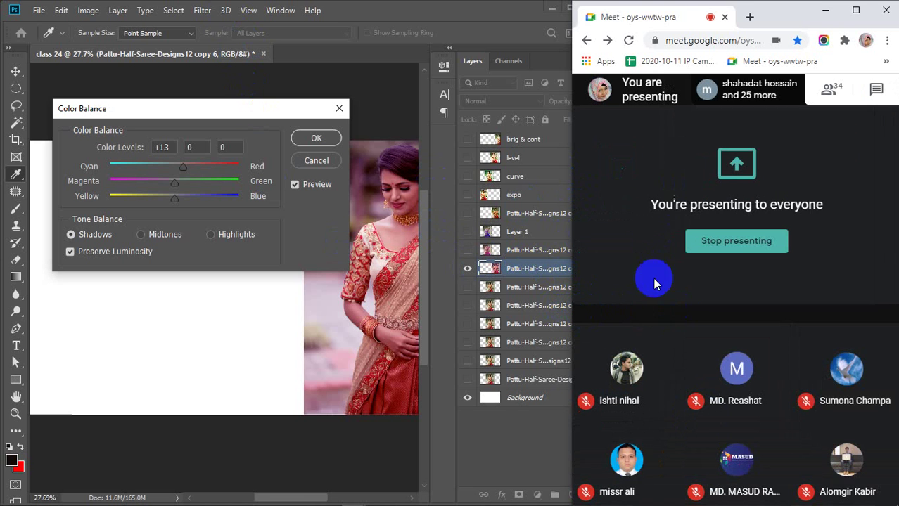
{"action": "left_click", "coordinate": [315, 342]}
{"action": "left_click_drag", "start_coordinate": [625, 304], "coordinate": [806, 303]}
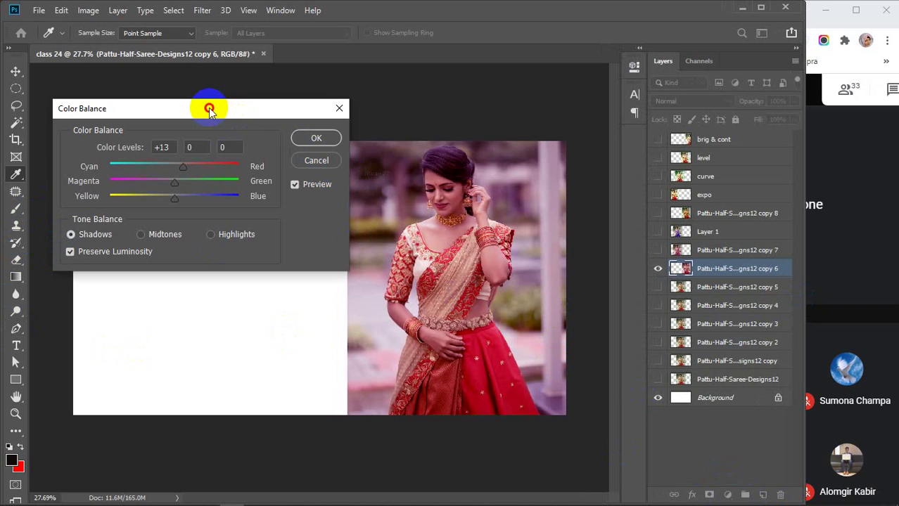
Discard the Color Balance adjustment on the copy 6 layer
{"action": "left_click_drag", "start_coordinate": [209, 108], "coordinate": [253, 111]}
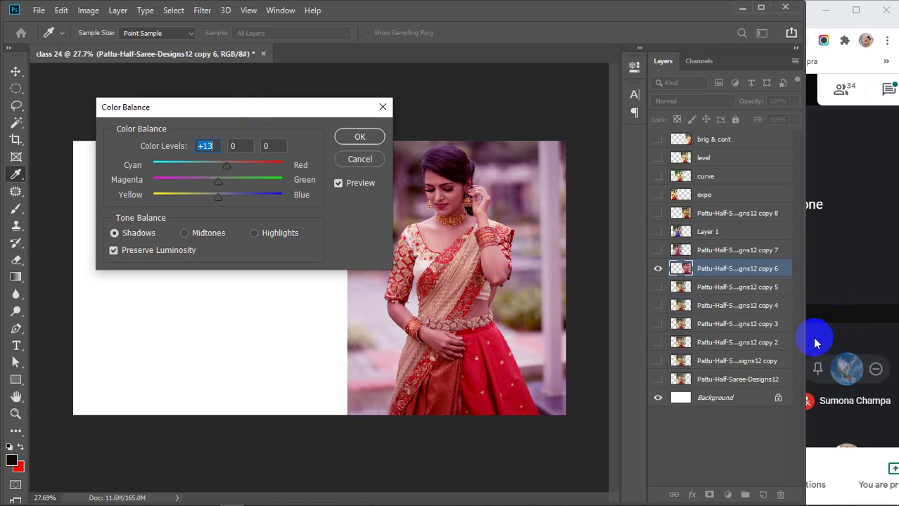
{"action": "mouse_move", "coordinate": [803, 341]}
{"action": "left_mouse_down"}
{"action": "mouse_move", "coordinate": [682, 346]}
{"action": "mouse_move", "coordinate": [682, 353]}
{"action": "mouse_move", "coordinate": [797, 346]}
{"action": "left_mouse_up"}
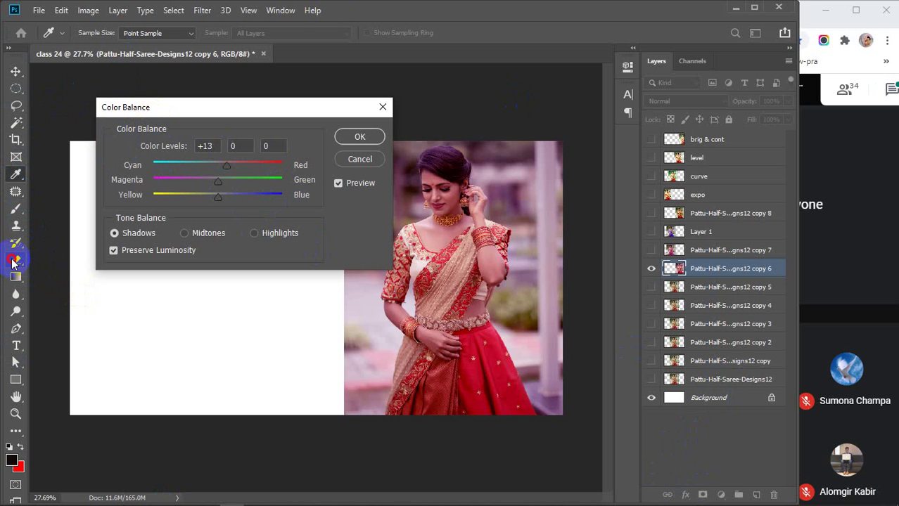
{"action": "left_click", "coordinate": [383, 107]}
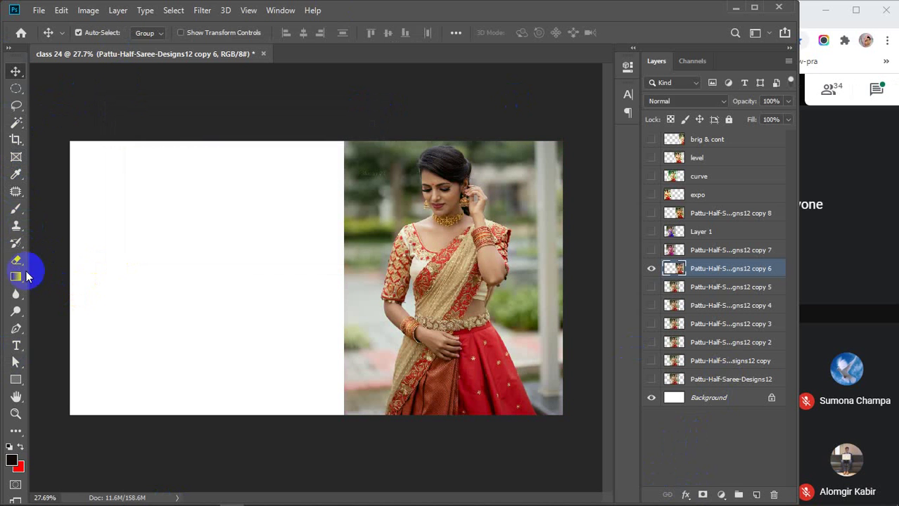
Try erasing the background beside the woman's head with the Magic Eraser at tolerance 91, and undo it
{"action": "left_click", "coordinate": [15, 260]}
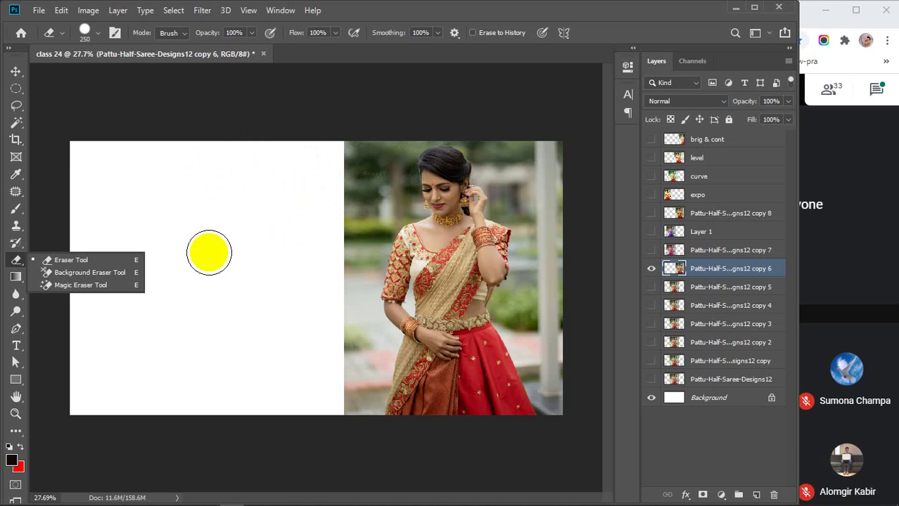
{"action": "left_click", "coordinate": [70, 284]}
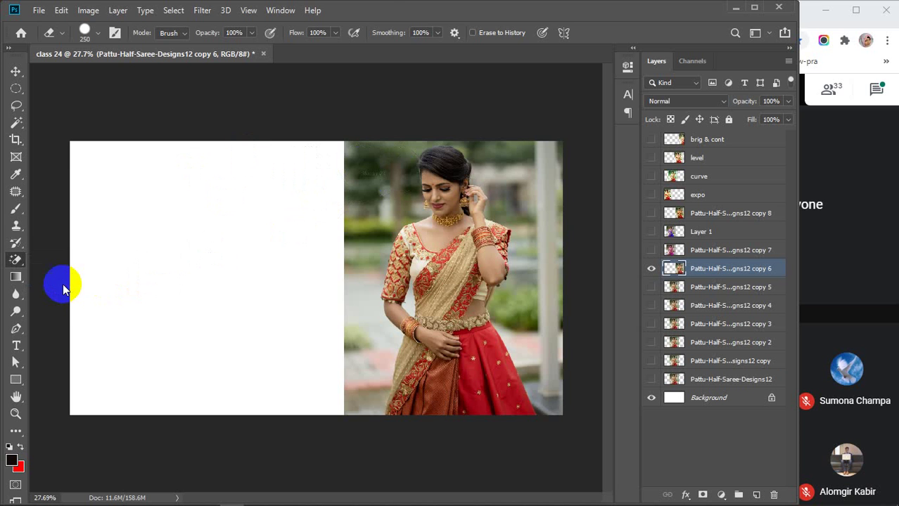
{"action": "left_click", "coordinate": [381, 162]}
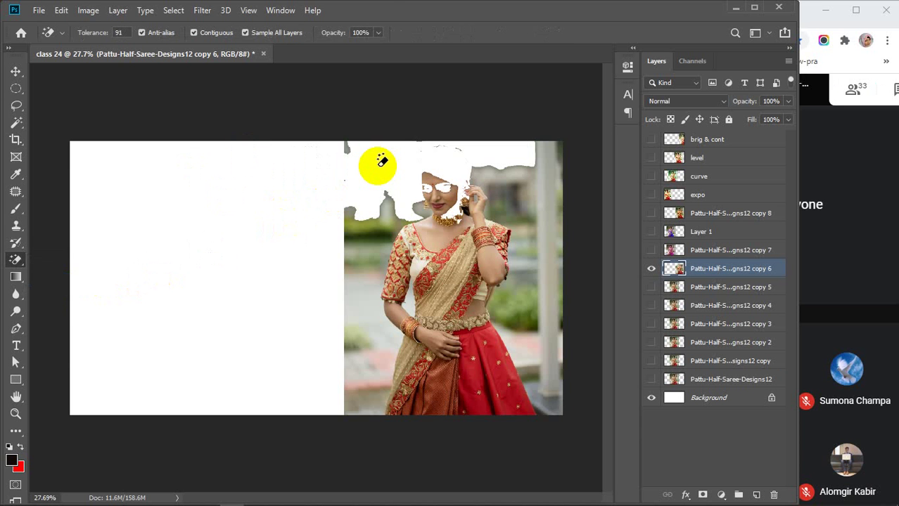
{"action": "key", "text": "ctrl+z"}
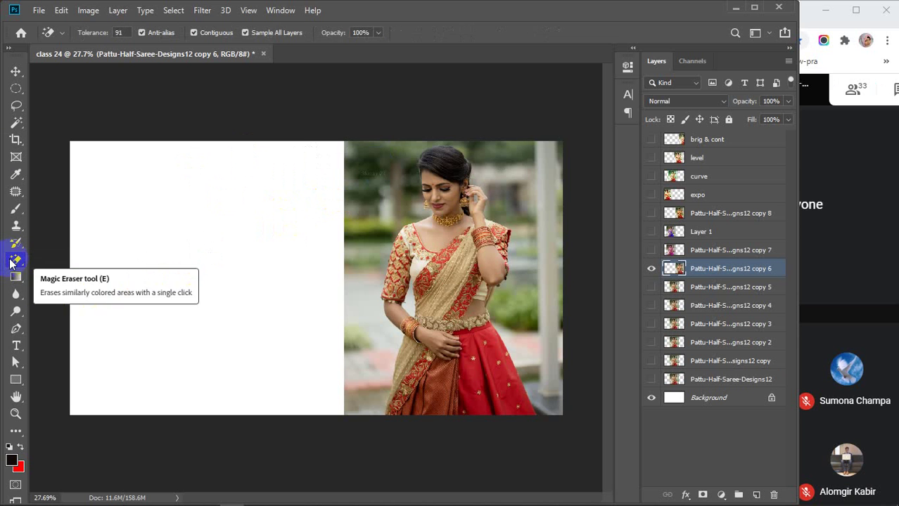
Try selecting background areas beside the woman with the Magic Wand at tolerance 40
{"action": "left_click", "coordinate": [15, 108]}
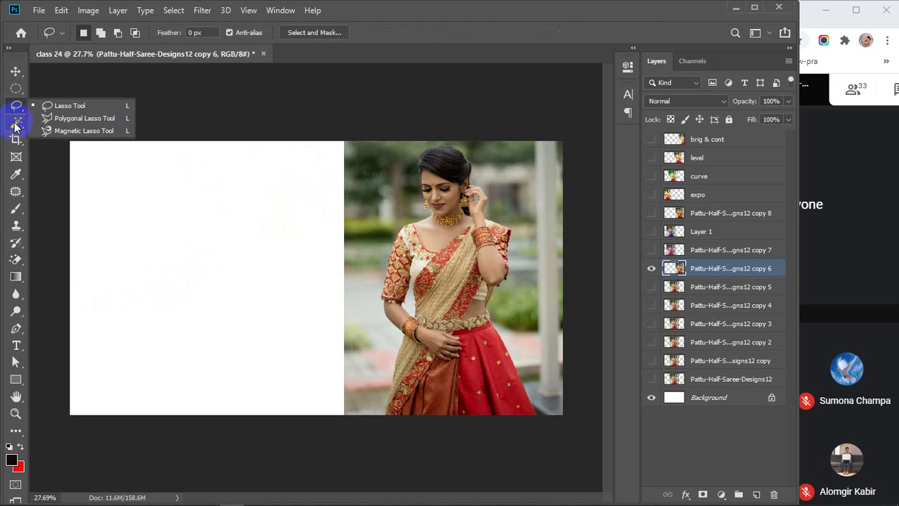
{"action": "right_click", "coordinate": [15, 124]}
{"action": "left_click", "coordinate": [57, 131]}
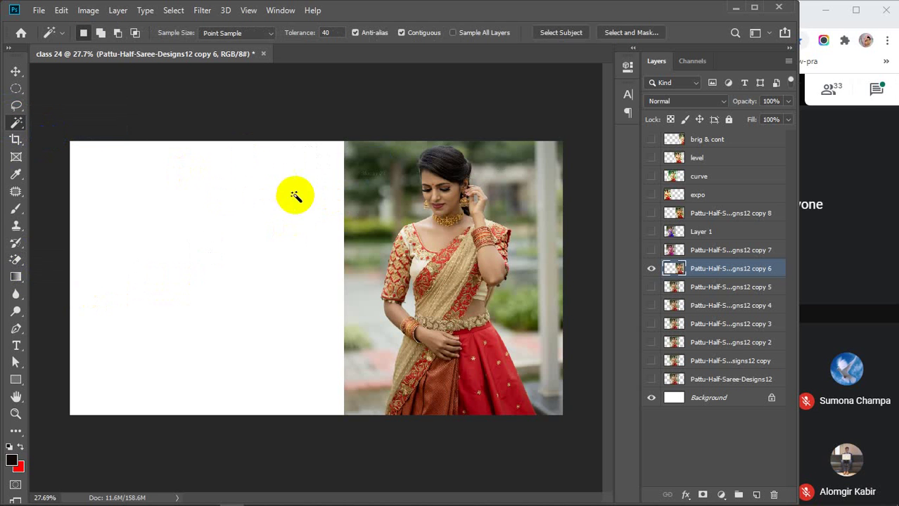
{"action": "left_click", "coordinate": [372, 190]}
{"action": "left_click", "coordinate": [376, 235]}
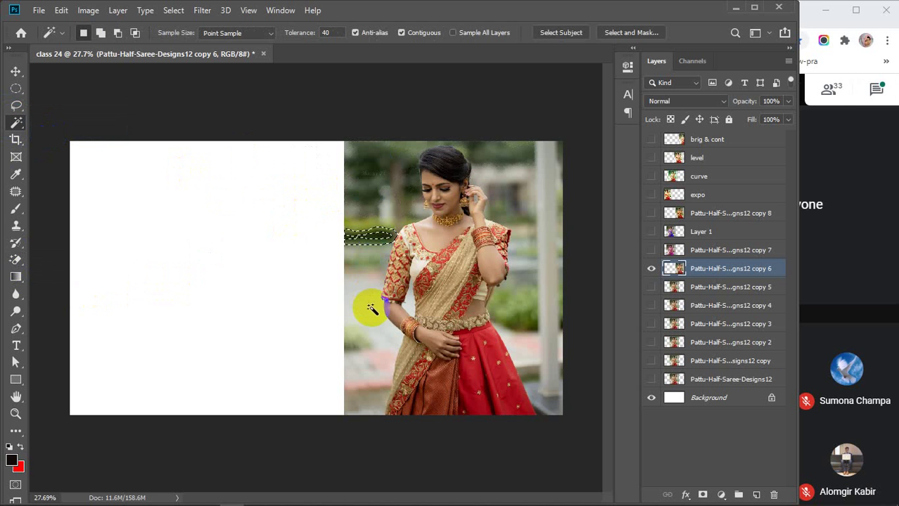
{"action": "left_click", "coordinate": [357, 361]}
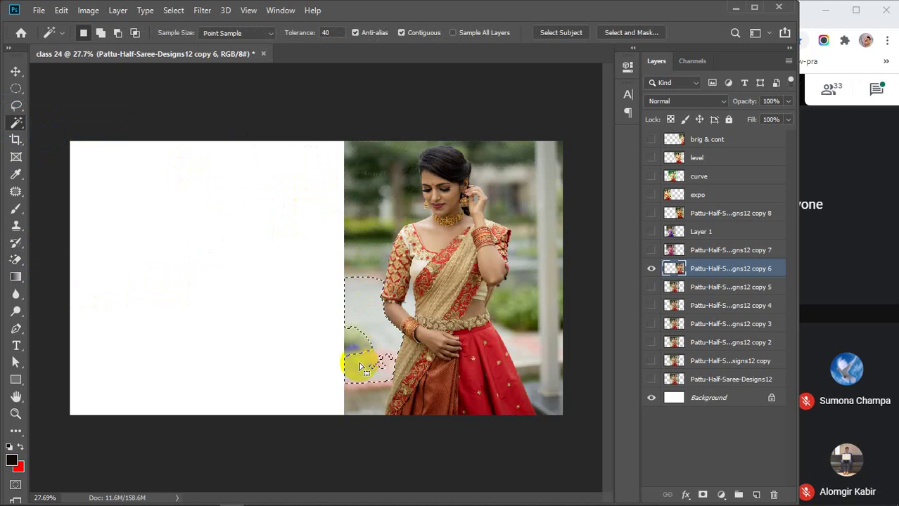
Try selecting the woman with the Quick Selection tool, and clear the selection
{"action": "right_click", "coordinate": [15, 124]}
{"action": "left_click", "coordinate": [66, 121]}
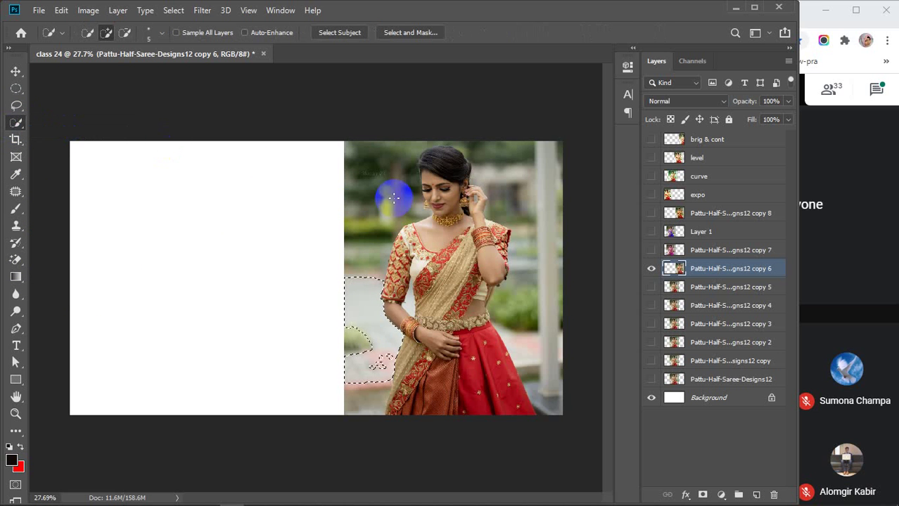
{"action": "mouse_move", "coordinate": [442, 205]}
{"action": "left_mouse_down"}
{"action": "mouse_move", "coordinate": [434, 246]}
{"action": "mouse_move", "coordinate": [449, 256]}
{"action": "mouse_move", "coordinate": [452, 368]}
{"action": "mouse_move", "coordinate": [463, 273]}
{"action": "mouse_move", "coordinate": [494, 396]}
{"action": "mouse_move", "coordinate": [458, 356]}
{"action": "left_mouse_up"}
{"action": "key", "text": "ctrl+d"}
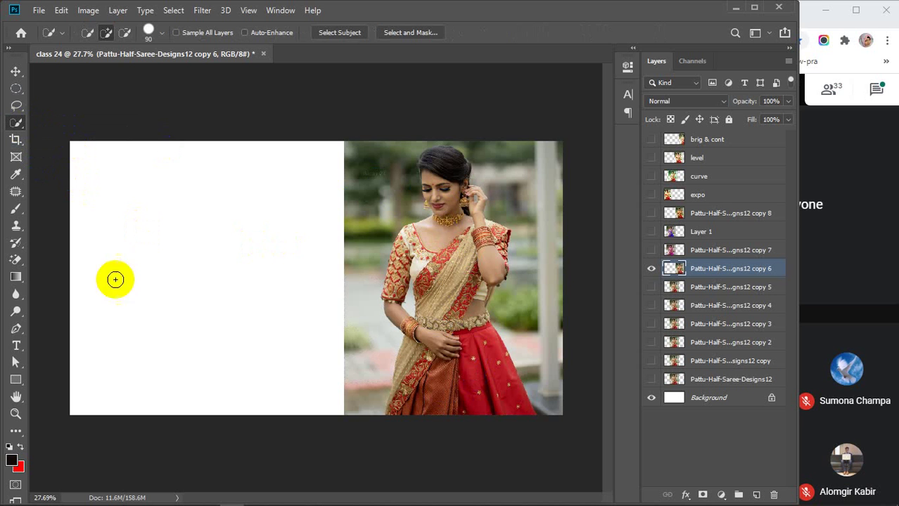
Look over the Pen and eraser tools and switch back to the Move tool
{"action": "left_click", "coordinate": [15, 332]}
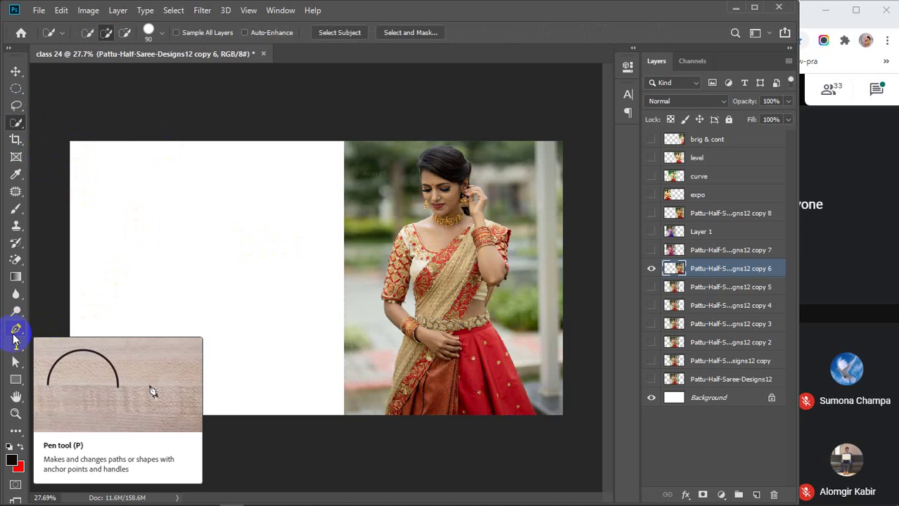
{"action": "left_click", "coordinate": [15, 259]}
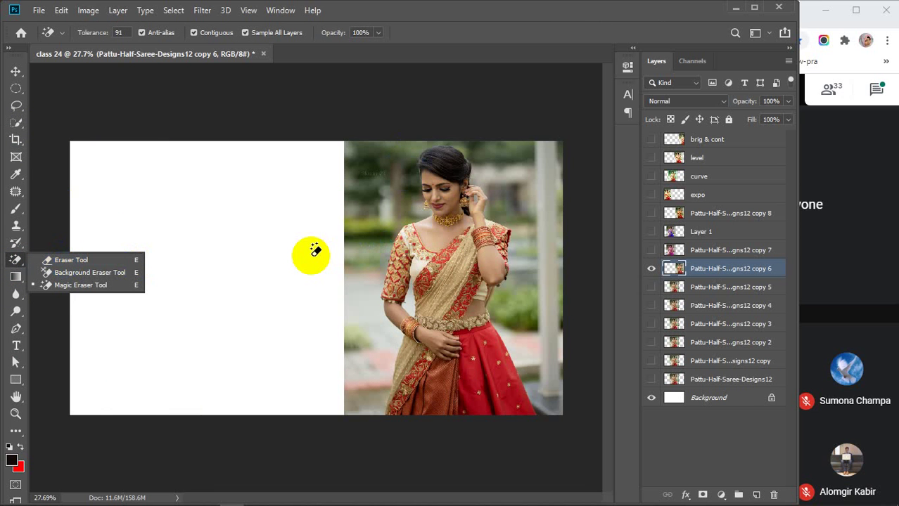
{"action": "left_click", "coordinate": [15, 73]}
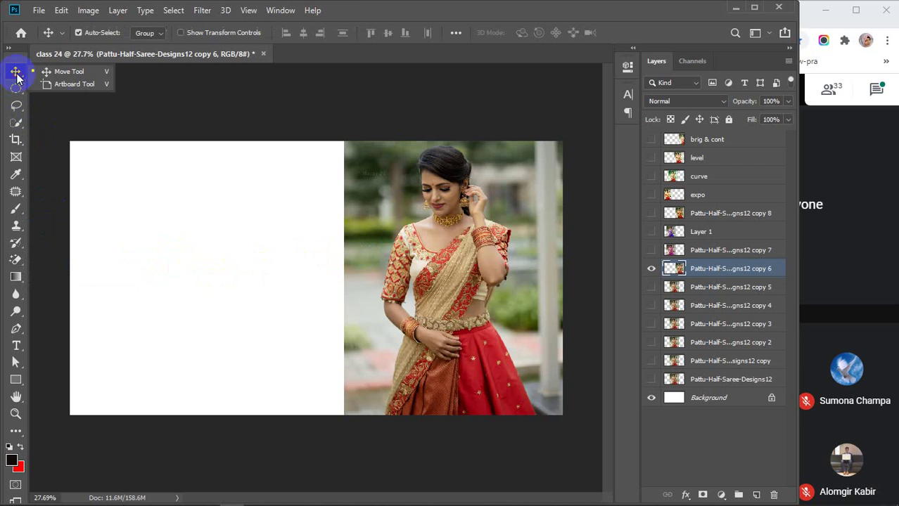
{"action": "left_click", "coordinate": [63, 71]}
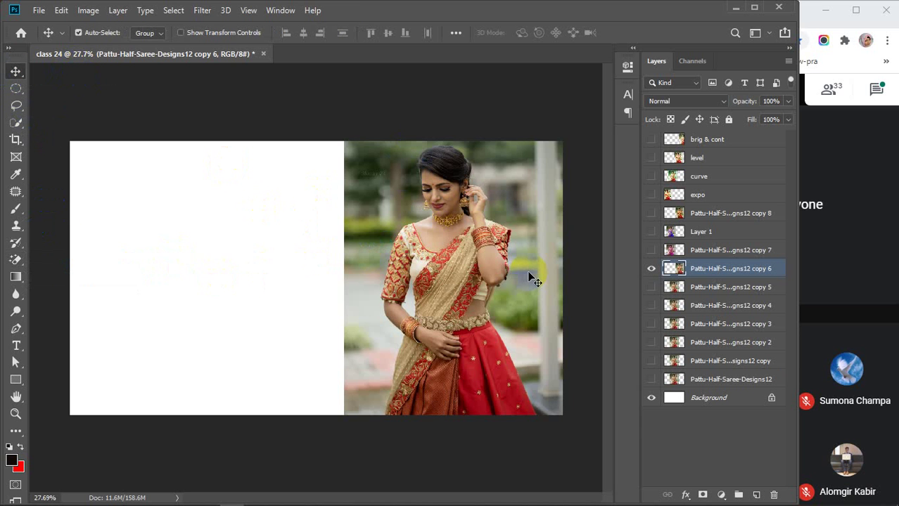
Preview a Black & White adjustment on the copy 6 photo layer, trying Reds at 96% and resetting them to 40%
{"action": "left_click", "coordinate": [652, 270]}
{"action": "left_click", "coordinate": [651, 269]}
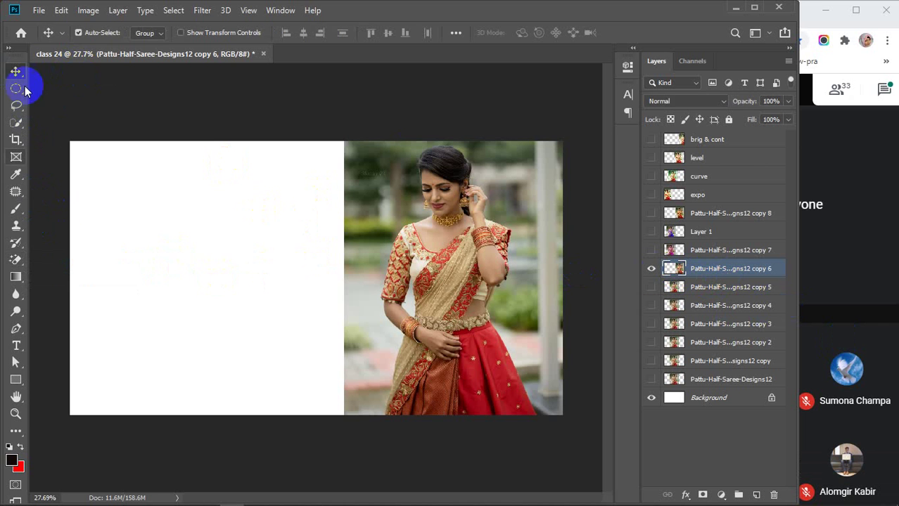
{"action": "left_click", "coordinate": [89, 11]}
{"action": "mouse_move", "coordinate": [99, 45]}
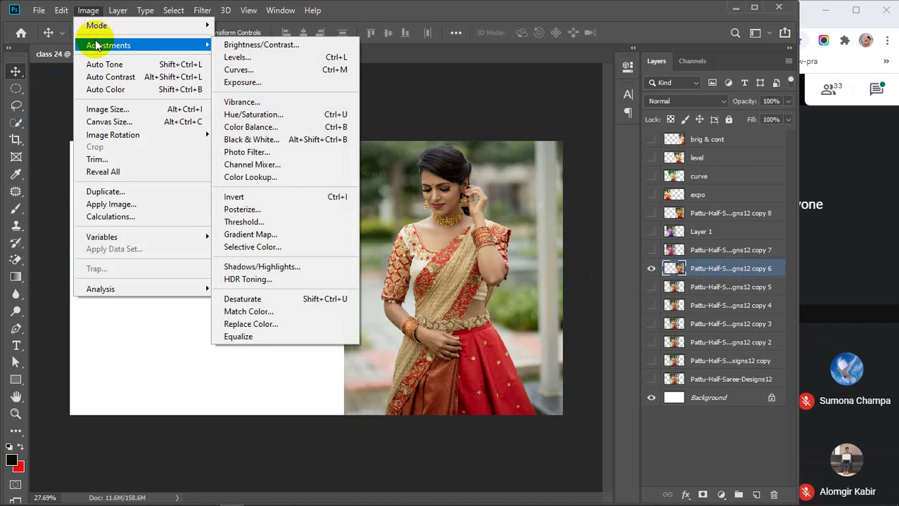
{"action": "left_click", "coordinate": [285, 141]}
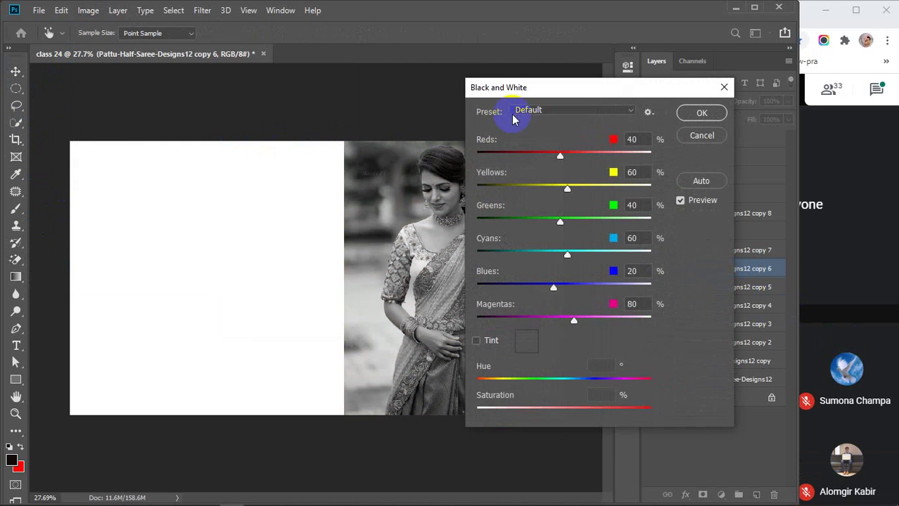
{"action": "left_click_drag", "start_coordinate": [616, 88], "coordinate": [222, 78]}
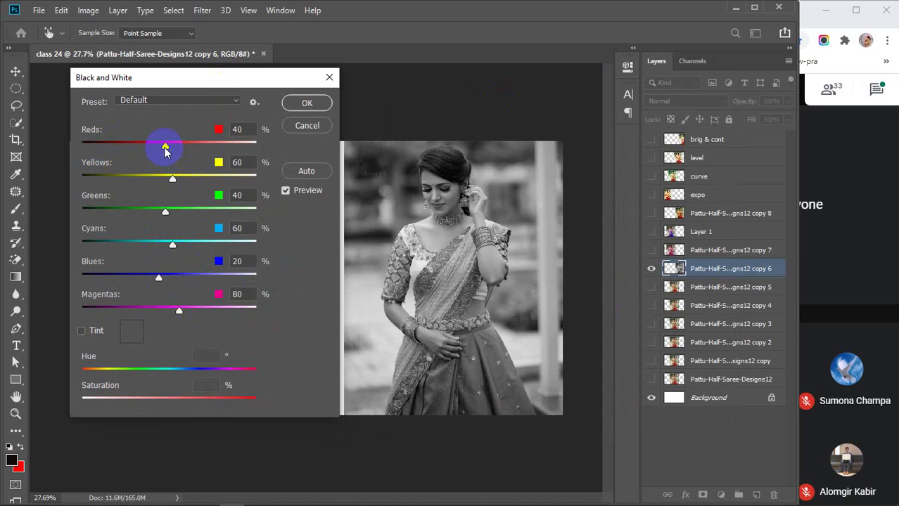
{"action": "left_click_drag", "start_coordinate": [163, 147], "coordinate": [185, 149]}
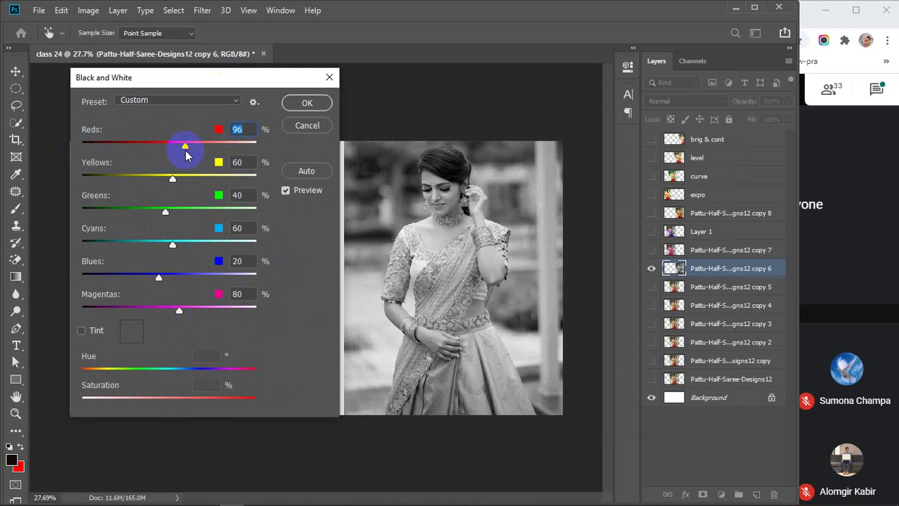
{"action": "type", "text": "40"}
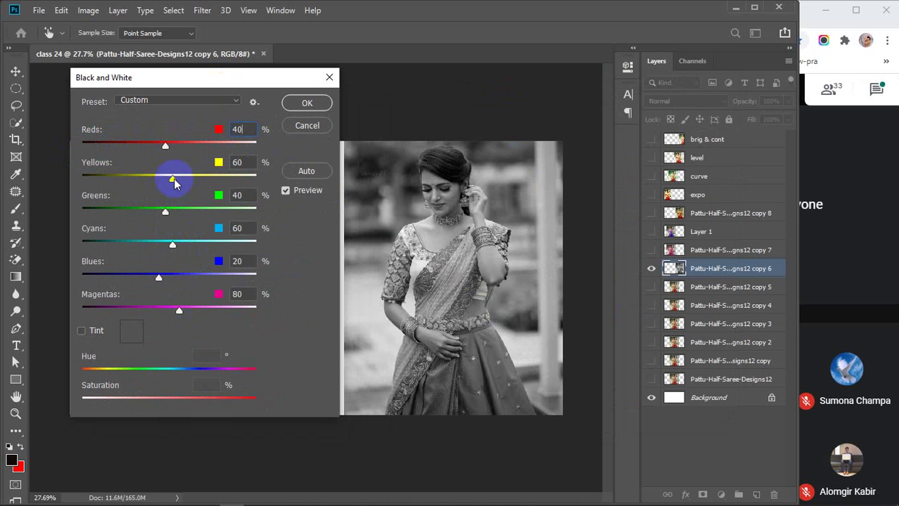
Try Yellows and Greens at -200% each, resetting Yellows to 60% and Greens to 40%
{"action": "left_click_drag", "start_coordinate": [175, 182], "coordinate": [63, 182]}
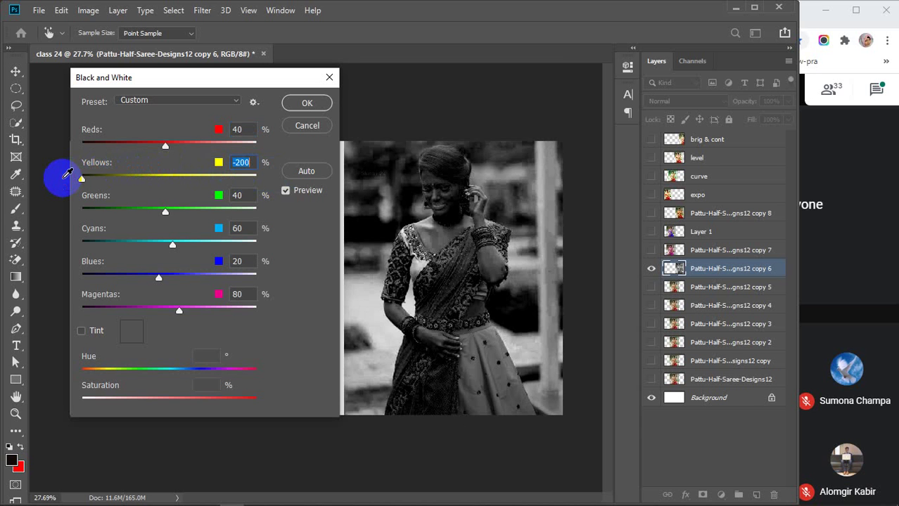
{"action": "type", "text": "60"}
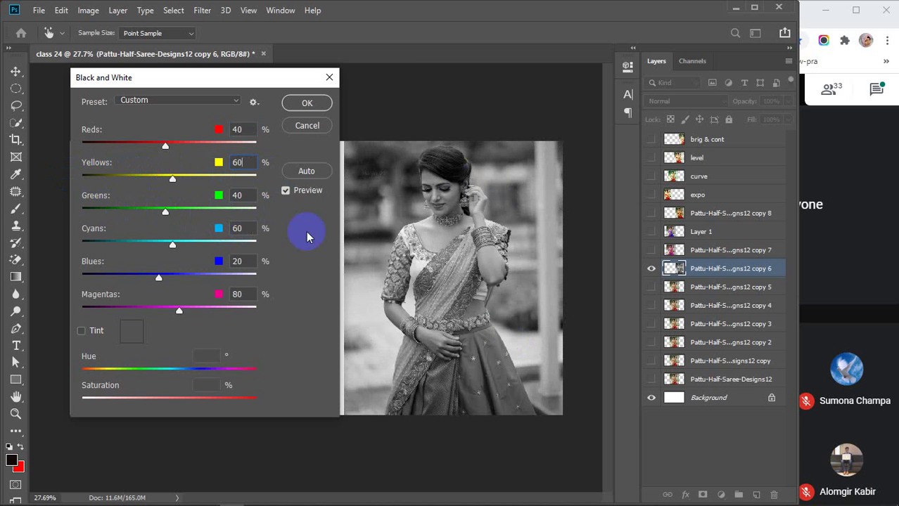
{"action": "left_click_drag", "start_coordinate": [164, 217], "coordinate": [64, 225]}
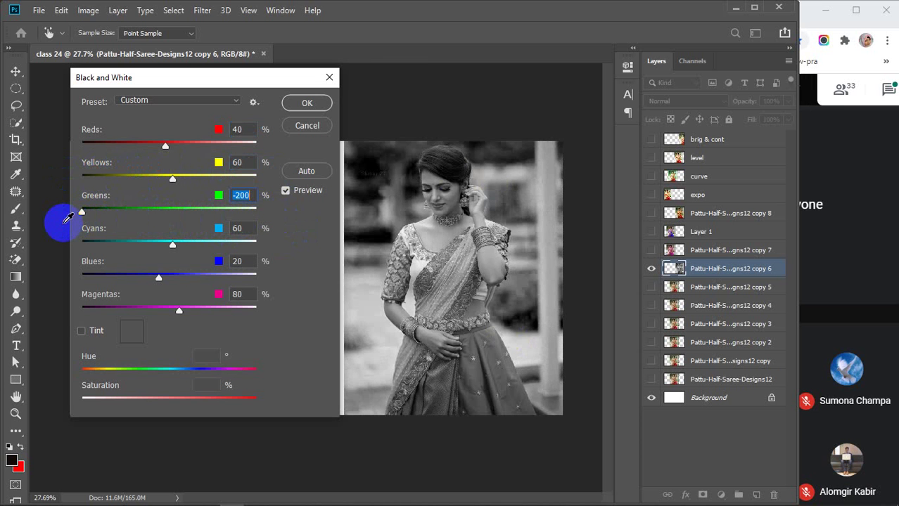
{"action": "type", "text": "40"}
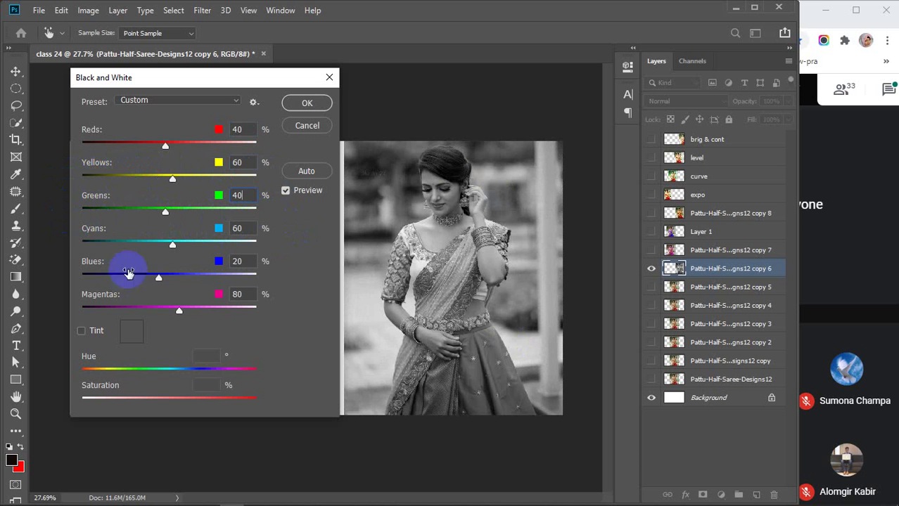
Try Cyans at 300% and then 20%, Blues at -81% and Magentas at 300%, and cancel the Black & White adjustment
{"action": "left_click_drag", "start_coordinate": [171, 247], "coordinate": [285, 253]}
{"action": "left_click", "coordinate": [530, 405]}
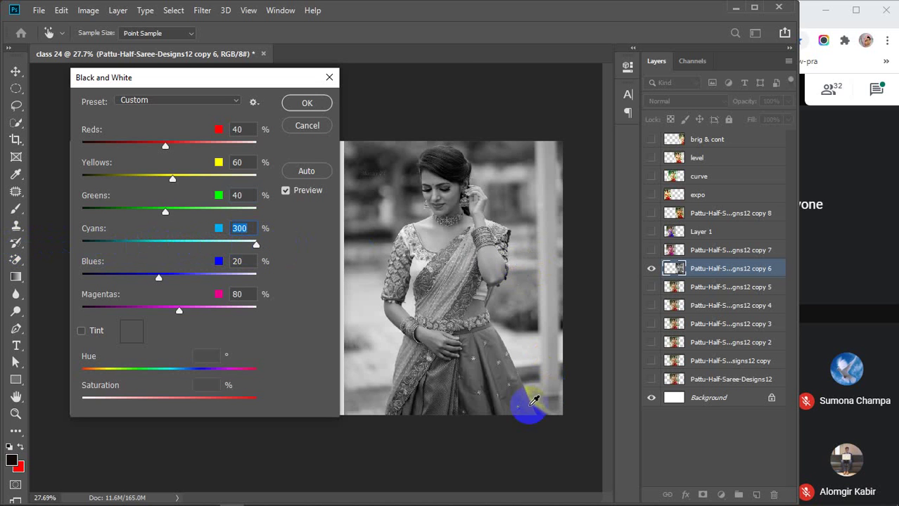
{"action": "mouse_move", "coordinate": [256, 244]}
{"action": "left_mouse_down"}
{"action": "mouse_move", "coordinate": [64, 233]}
{"action": "mouse_move", "coordinate": [266, 238]}
{"action": "left_mouse_up"}
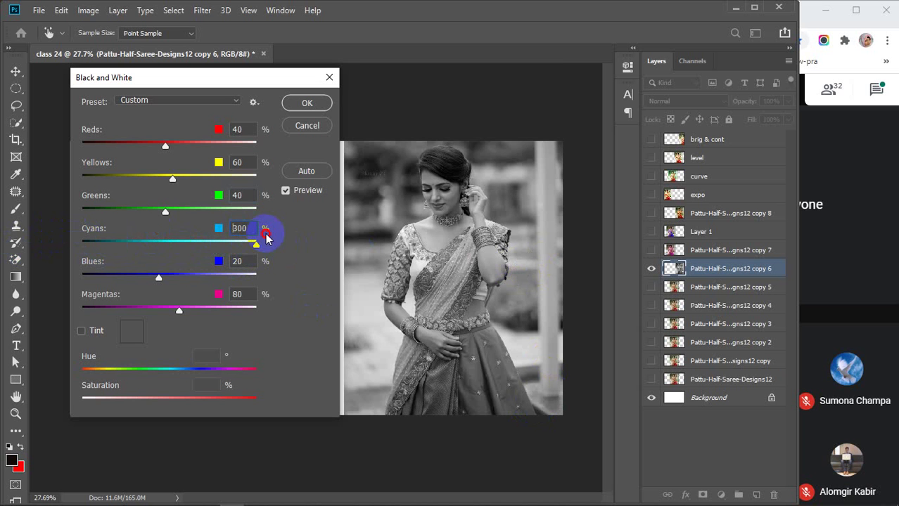
{"action": "type", "text": "20"}
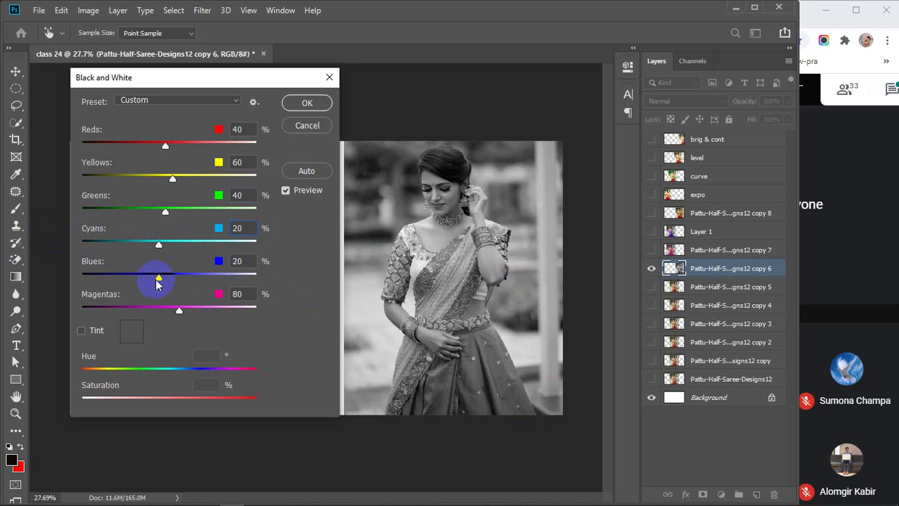
{"action": "left_click_drag", "start_coordinate": [159, 278], "coordinate": [123, 287]}
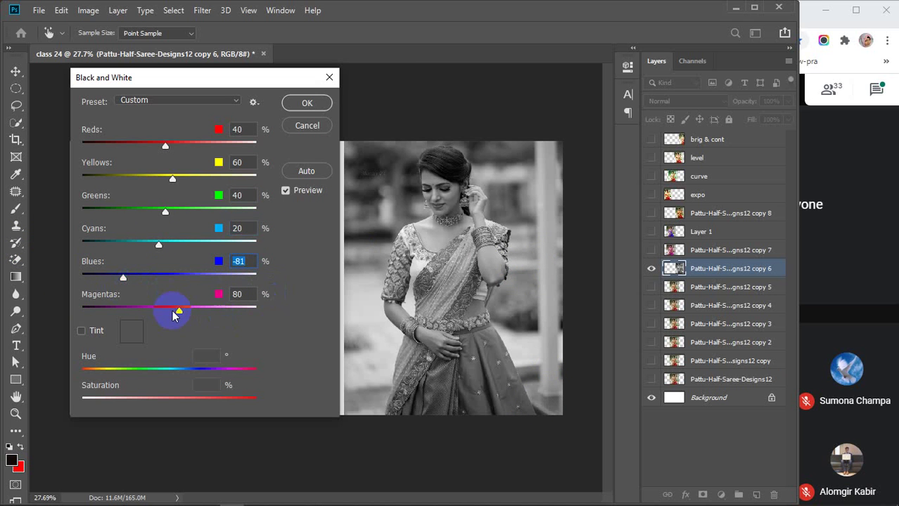
{"action": "left_click_drag", "start_coordinate": [180, 314], "coordinate": [284, 316]}
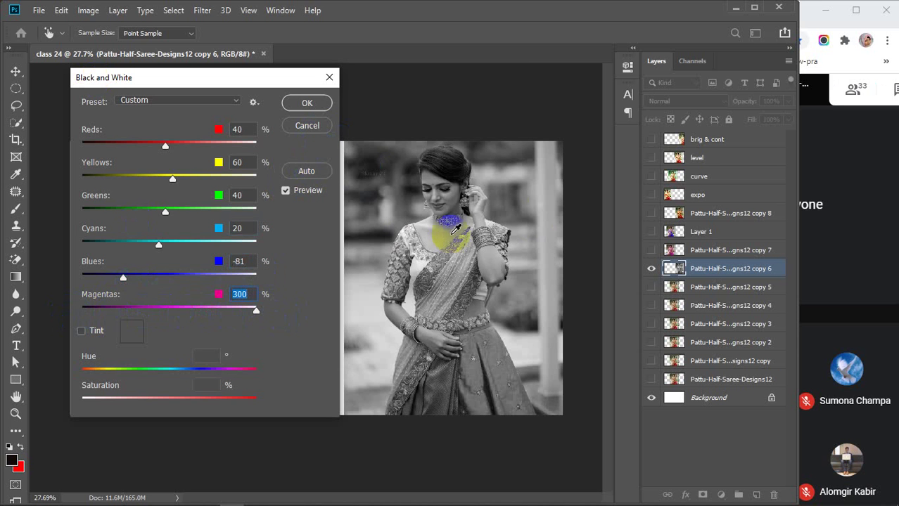
{"action": "left_click", "coordinate": [302, 128]}
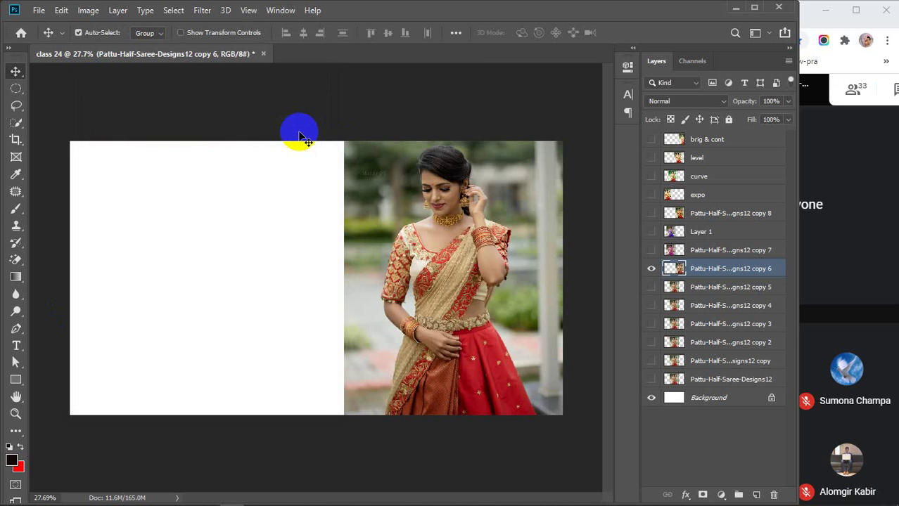
Start a new Black & White adjustment on the copy 6 photo layer and set Reds to 79%
{"action": "left_click", "coordinate": [86, 10]}
{"action": "mouse_move", "coordinate": [172, 47]}
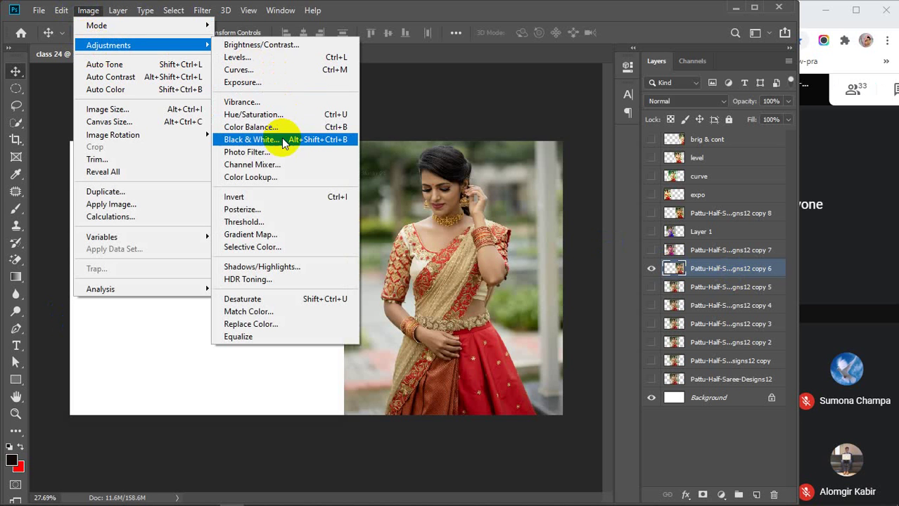
{"action": "left_click", "coordinate": [256, 140]}
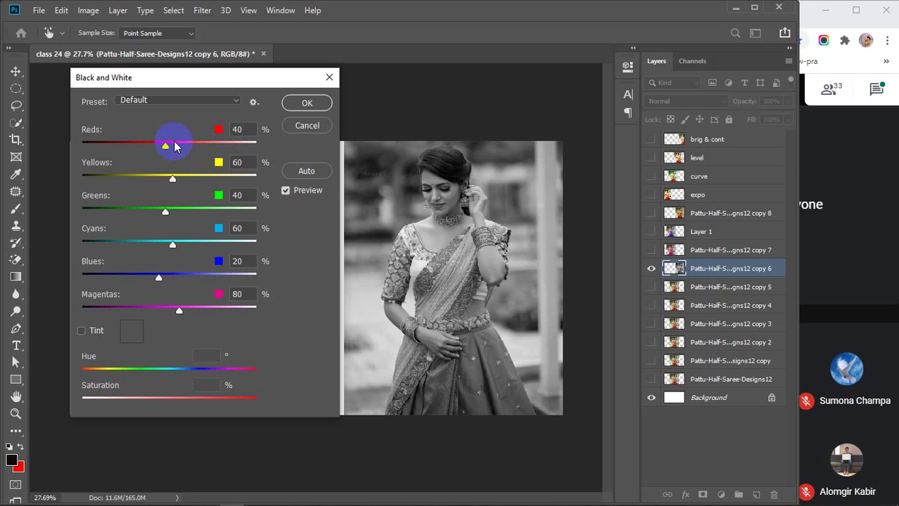
{"action": "left_click_drag", "start_coordinate": [175, 145], "coordinate": [179, 144]}
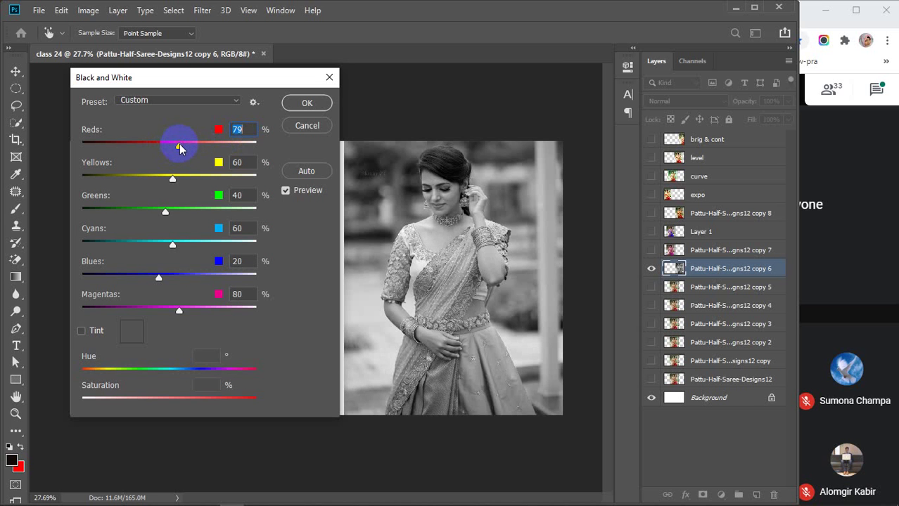
Try lighter and darker Yellows and Greens in the adjustment, leaving Yellows at 42% and Greens at 19%
{"action": "left_click_drag", "start_coordinate": [163, 180], "coordinate": [186, 179]}
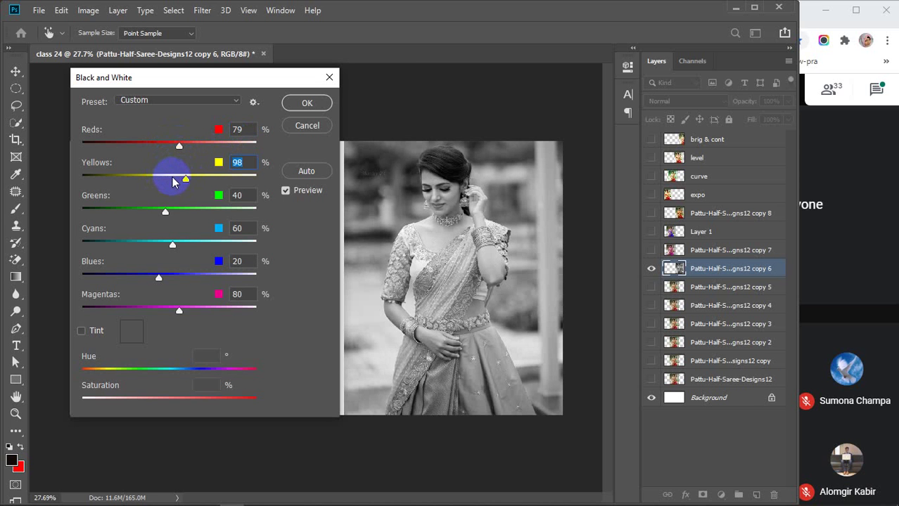
{"action": "left_click", "coordinate": [172, 177]}
{"action": "left_click_drag", "start_coordinate": [169, 182], "coordinate": [154, 180]}
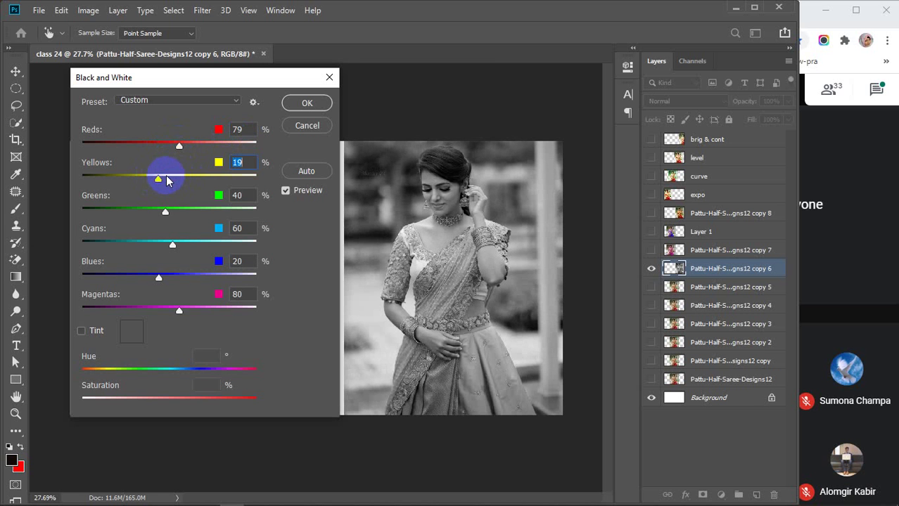
{"action": "left_click", "coordinate": [167, 180]}
{"action": "left_click", "coordinate": [188, 212]}
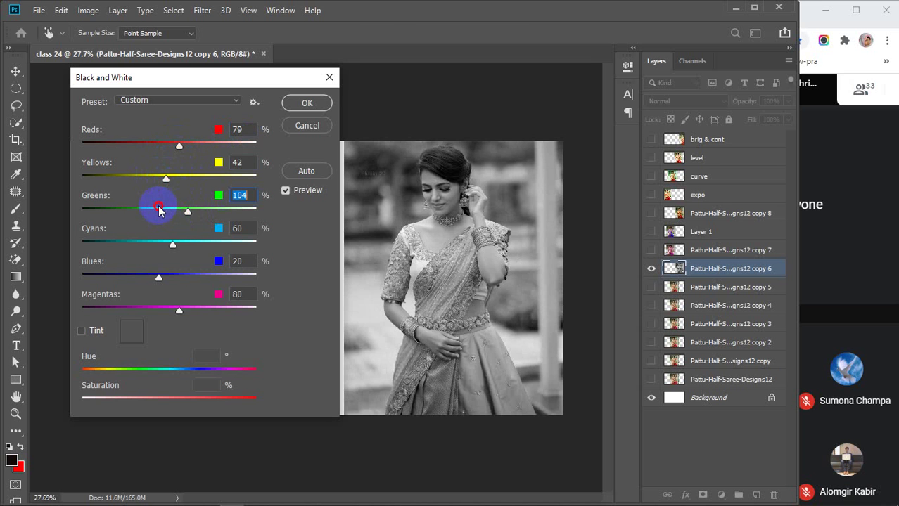
{"action": "left_click", "coordinate": [159, 210]}
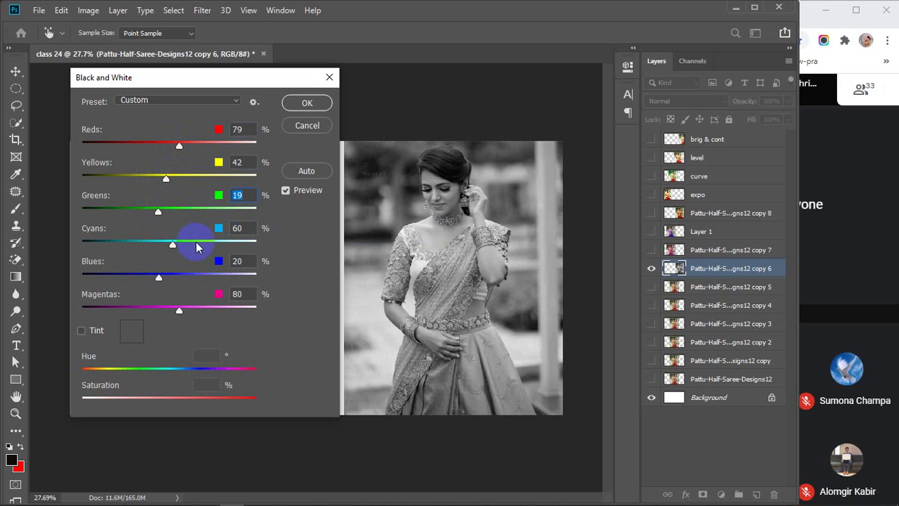
Sample spots on the woman's blouse and saree to check which color range controls each area
{"action": "left_click", "coordinate": [431, 251]}
{"action": "left_click", "coordinate": [425, 226]}
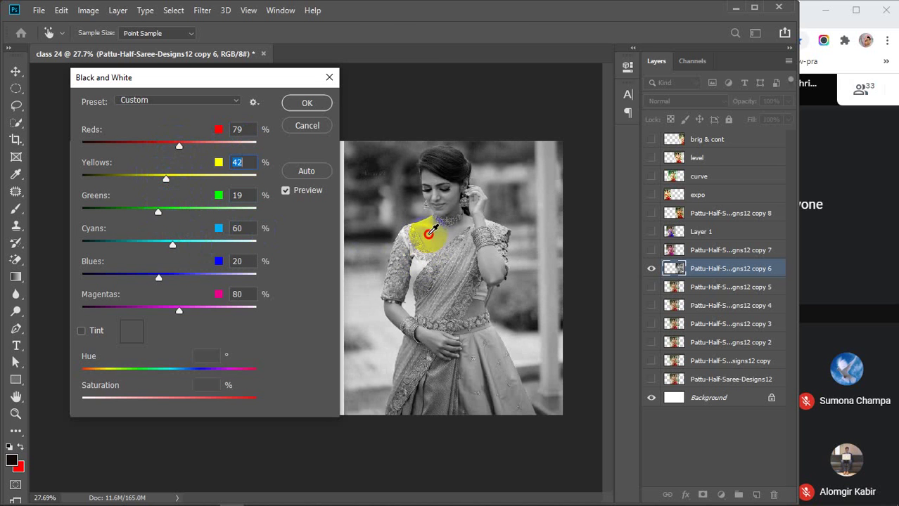
{"action": "left_click", "coordinate": [455, 284]}
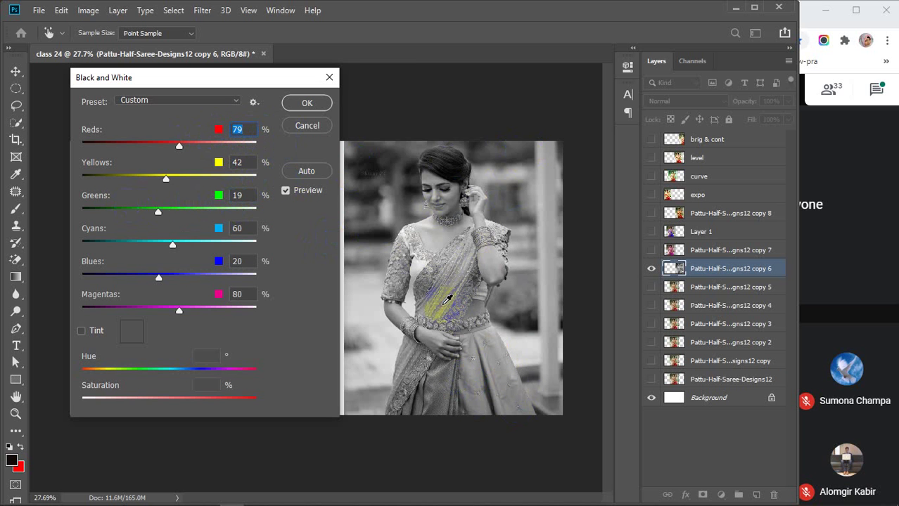
{"action": "key", "text": "Tab"}
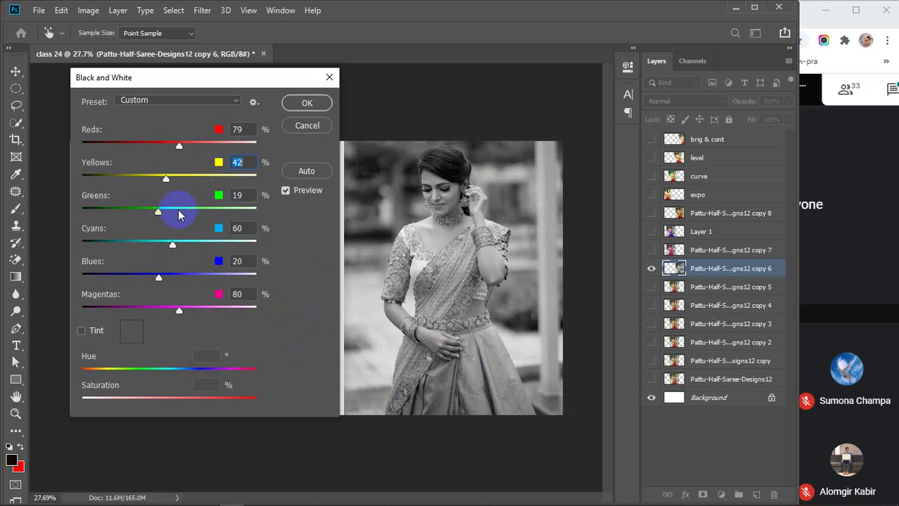
Set Yellows to 130%, Greens to -108% and Cyans to 300%, and apply the Black & White adjustment
{"action": "left_click_drag", "start_coordinate": [178, 214], "coordinate": [195, 215]}
{"action": "left_click_drag", "start_coordinate": [130, 215], "coordinate": [136, 214]}
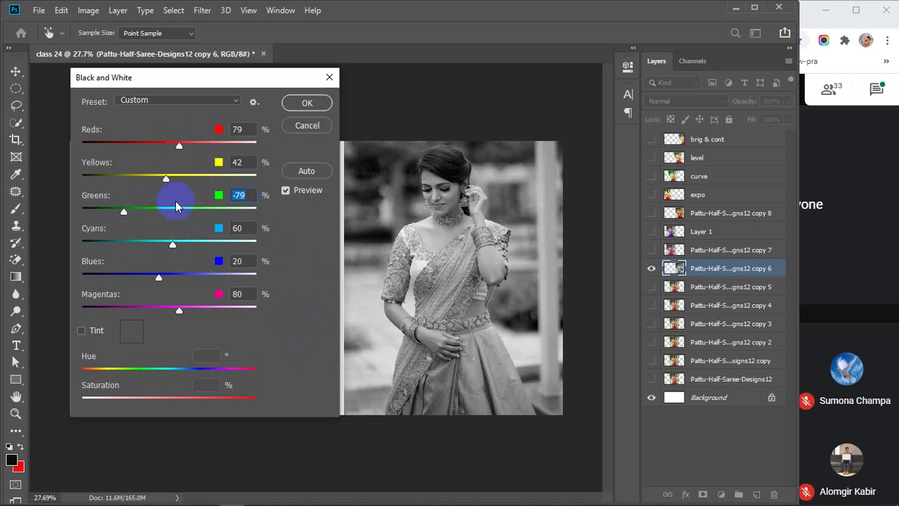
{"action": "left_click", "coordinate": [184, 179]}
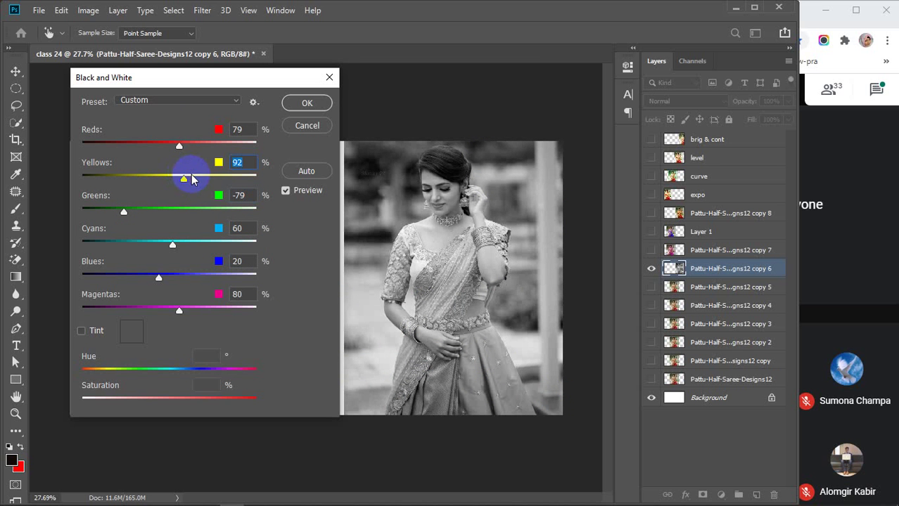
{"action": "left_click_drag", "start_coordinate": [180, 180], "coordinate": [177, 180]}
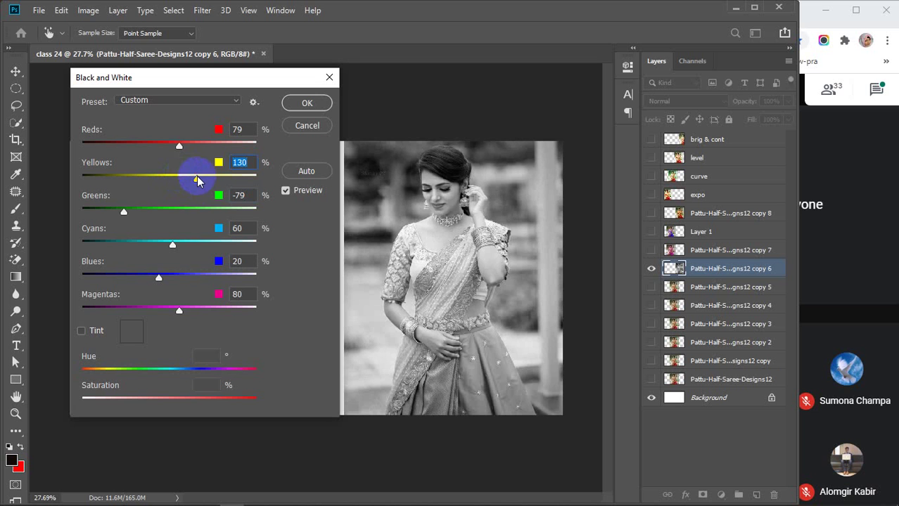
{"action": "left_click_drag", "start_coordinate": [126, 218], "coordinate": [71, 218]}
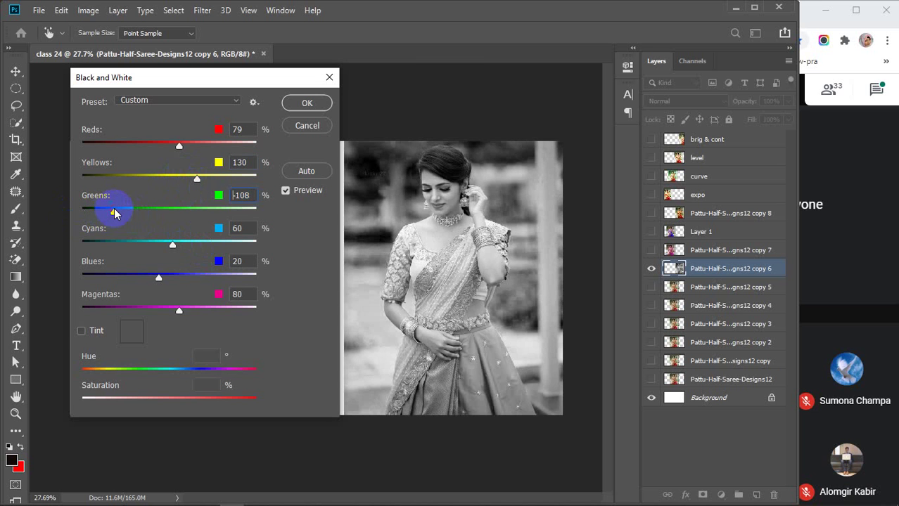
{"action": "left_click_drag", "start_coordinate": [172, 244], "coordinate": [270, 245]}
{"action": "left_click", "coordinate": [307, 102]}
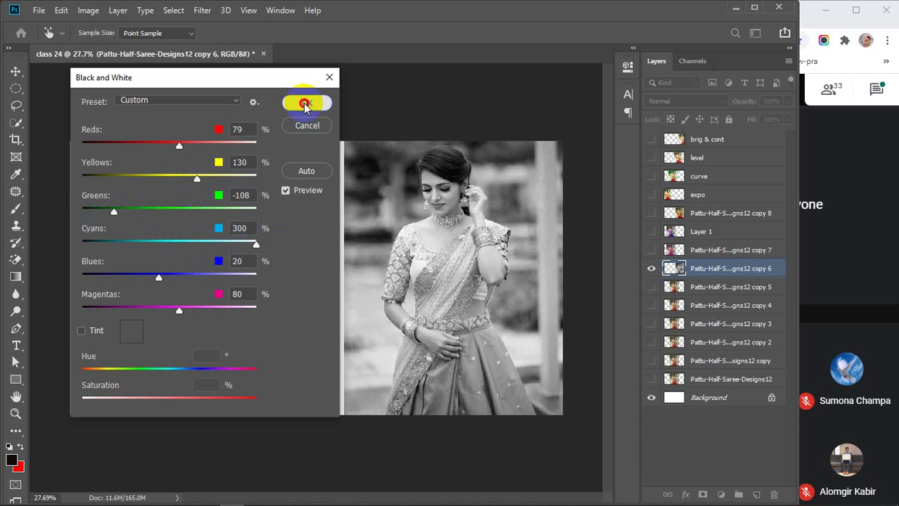
Hide the black-and-white copy 6 layer, and select and show the copy 5 photo layer
{"action": "left_click", "coordinate": [676, 270]}
{"action": "left_click", "coordinate": [651, 269]}
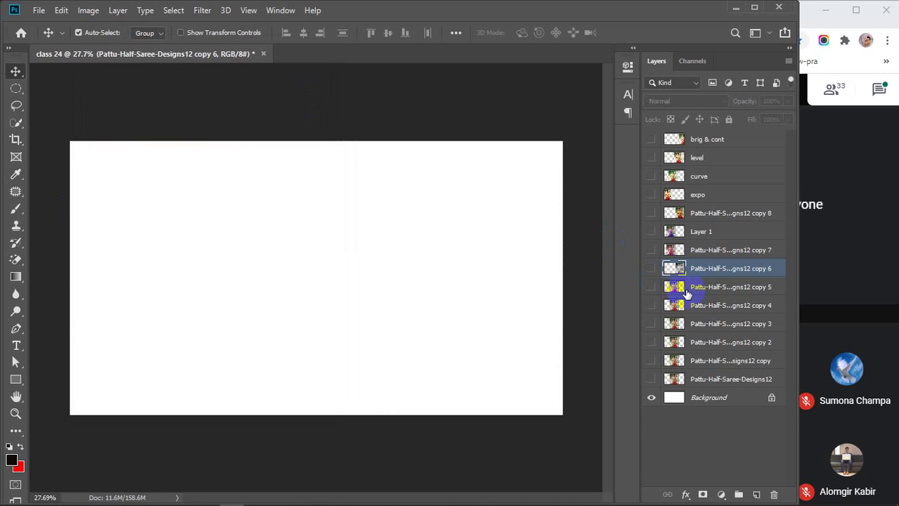
{"action": "left_click", "coordinate": [673, 286]}
{"action": "left_click", "coordinate": [651, 288]}
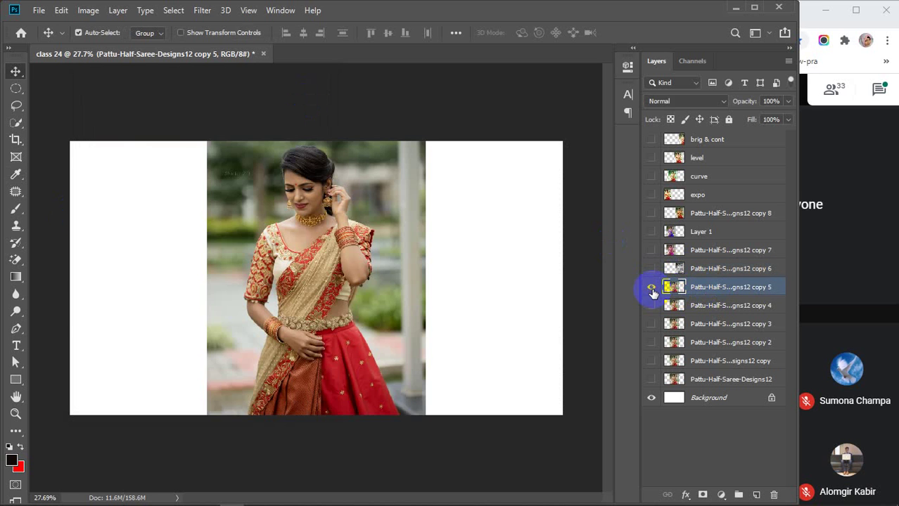
Try the Cyan and Deep Red presets of the Photo Filter adjustment on the copy 5 photo layer
{"action": "left_click", "coordinate": [89, 10]}
{"action": "mouse_move", "coordinate": [110, 48]}
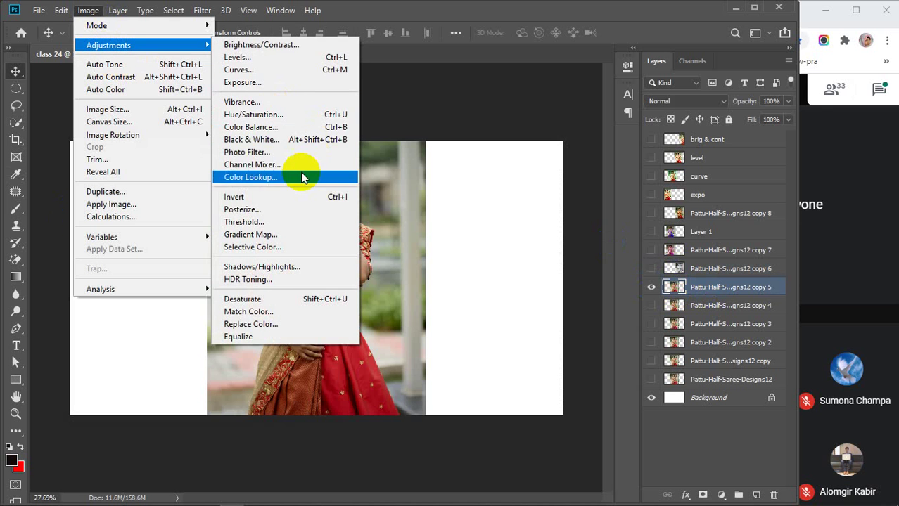
{"action": "left_click", "coordinate": [267, 150]}
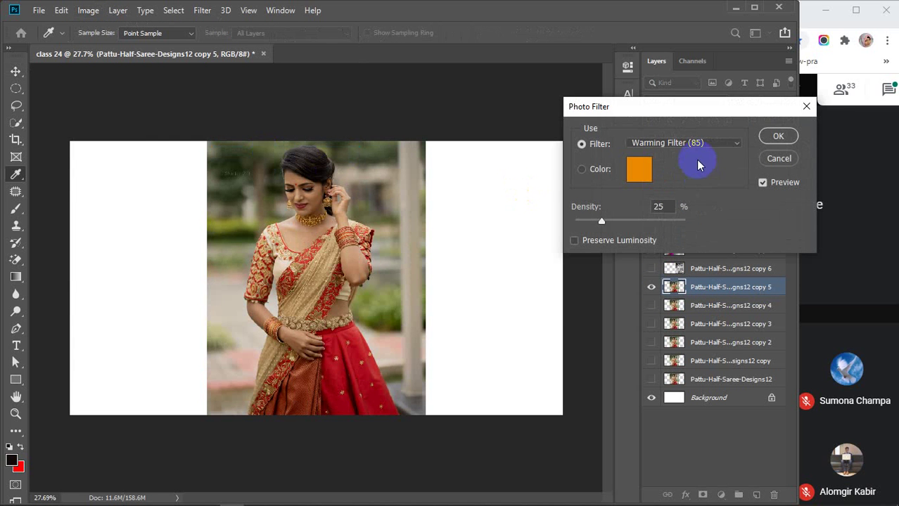
{"action": "left_click", "coordinate": [701, 144]}
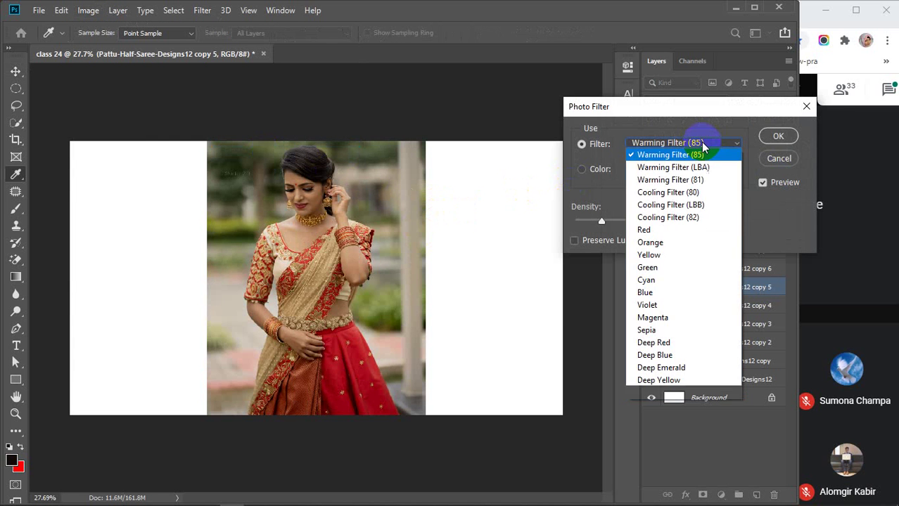
{"action": "left_click", "coordinate": [699, 176]}
{"action": "left_click", "coordinate": [707, 138]}
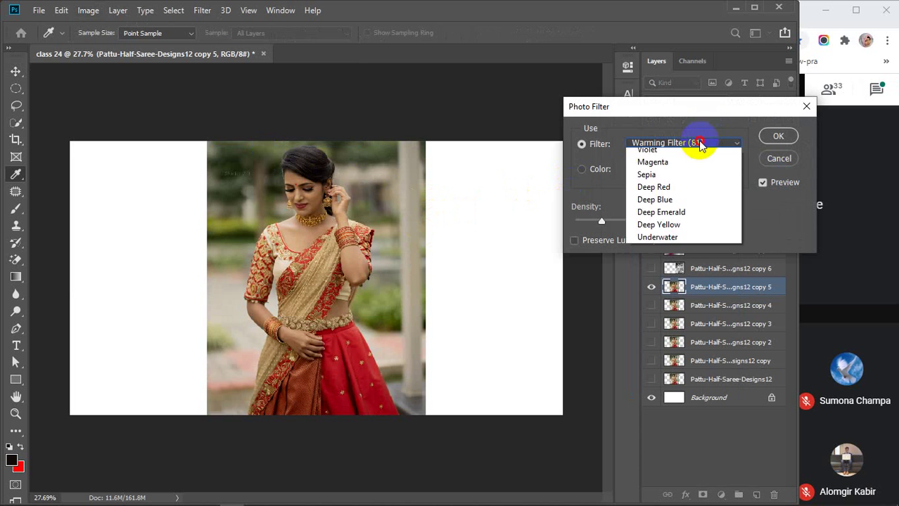
{"action": "left_click", "coordinate": [672, 221]}
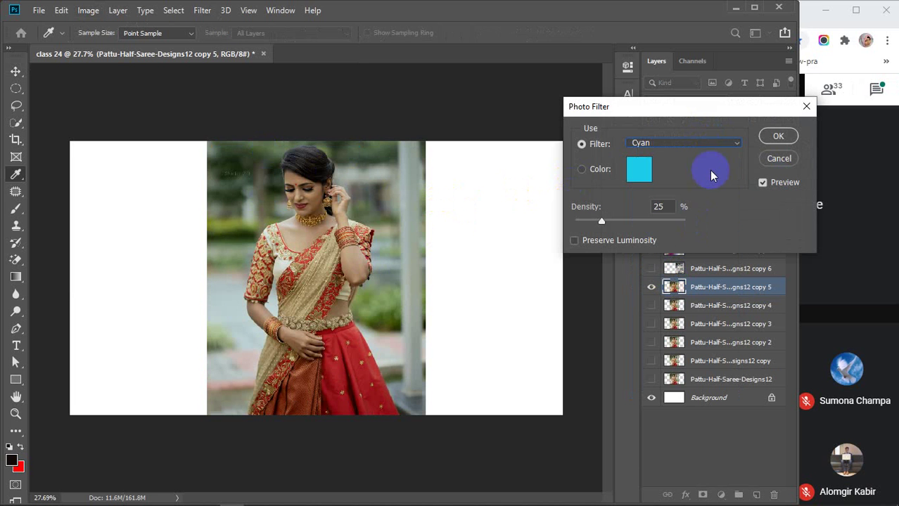
{"action": "left_click", "coordinate": [701, 148]}
{"action": "left_click", "coordinate": [675, 341]}
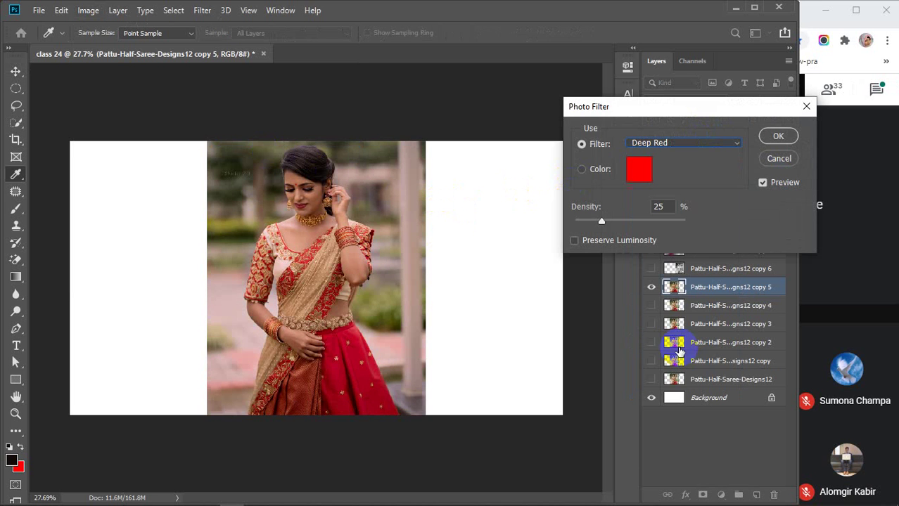
Try a custom yellow-green filter color c6ff00 at 56% density, then 31% with Preserve Luminosity on, and cancel the Photo Filter
{"action": "left_click", "coordinate": [643, 171]}
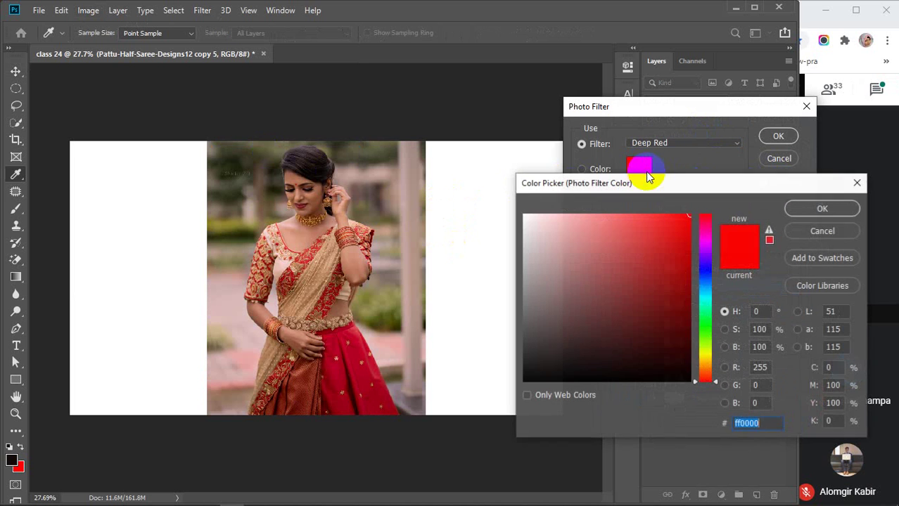
{"action": "left_click", "coordinate": [705, 348]}
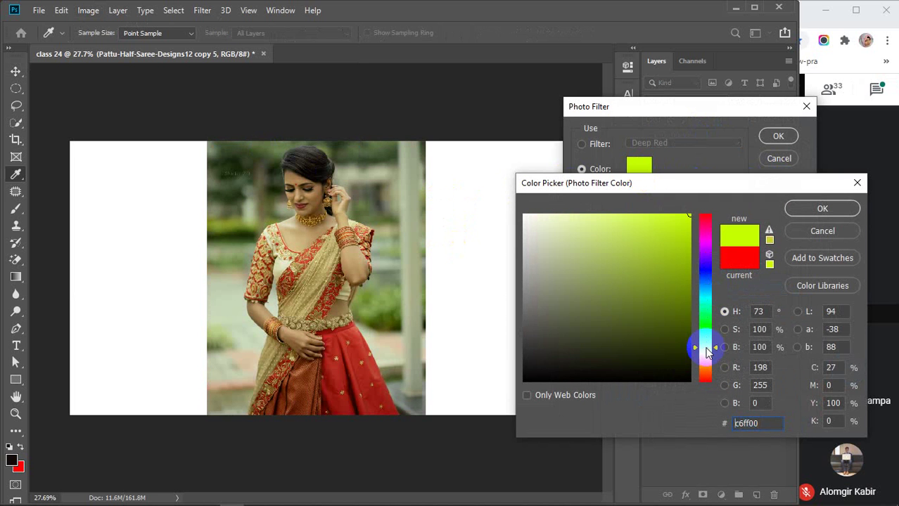
{"action": "left_click", "coordinate": [801, 209]}
{"action": "left_click_drag", "start_coordinate": [601, 224], "coordinate": [633, 228]}
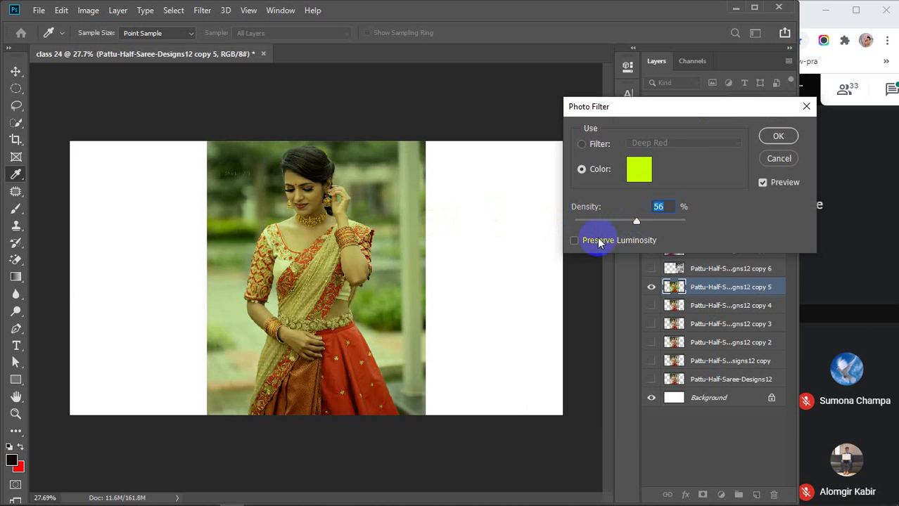
{"action": "left_click", "coordinate": [573, 240]}
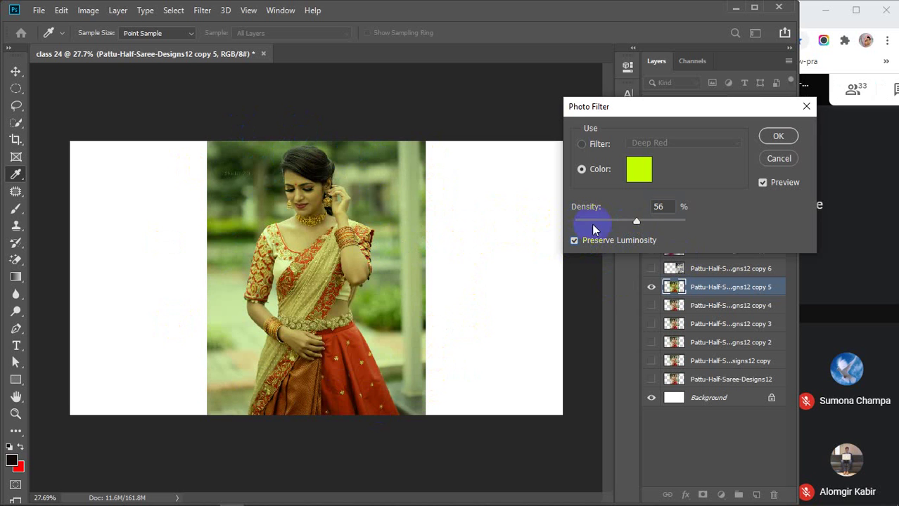
{"action": "left_click_drag", "start_coordinate": [637, 222], "coordinate": [613, 238]}
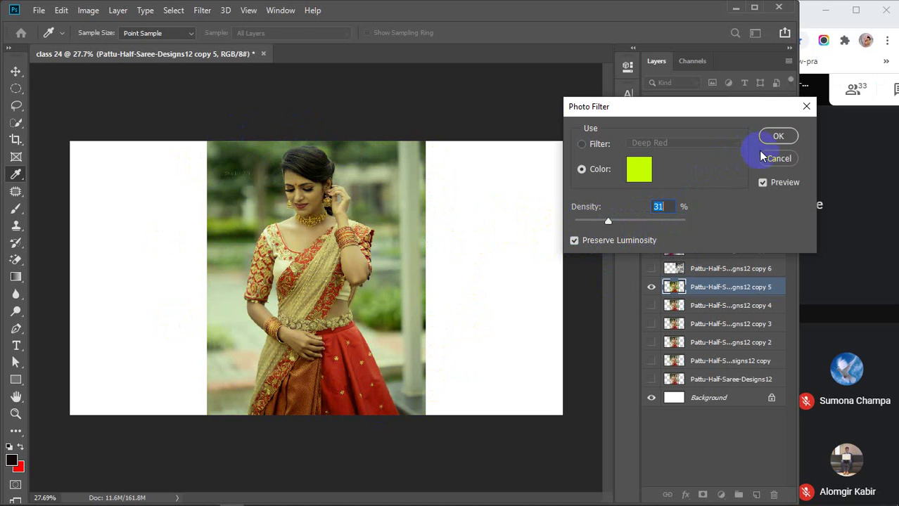
{"action": "left_click", "coordinate": [779, 158]}
Try the Channel Mixer presets Black & White with Blue Filter and with Red Filter on the copy 5 layer, then restore Default
{"action": "left_click", "coordinate": [83, 12]}
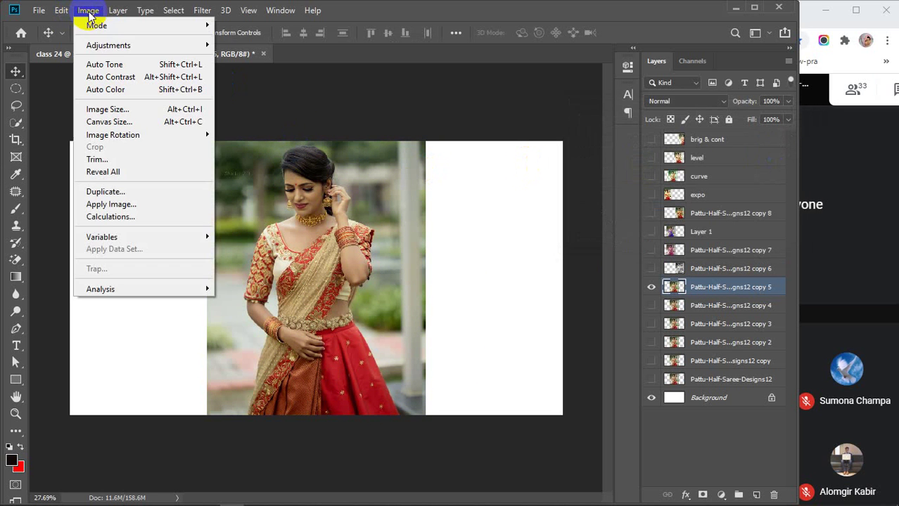
{"action": "mouse_move", "coordinate": [99, 45]}
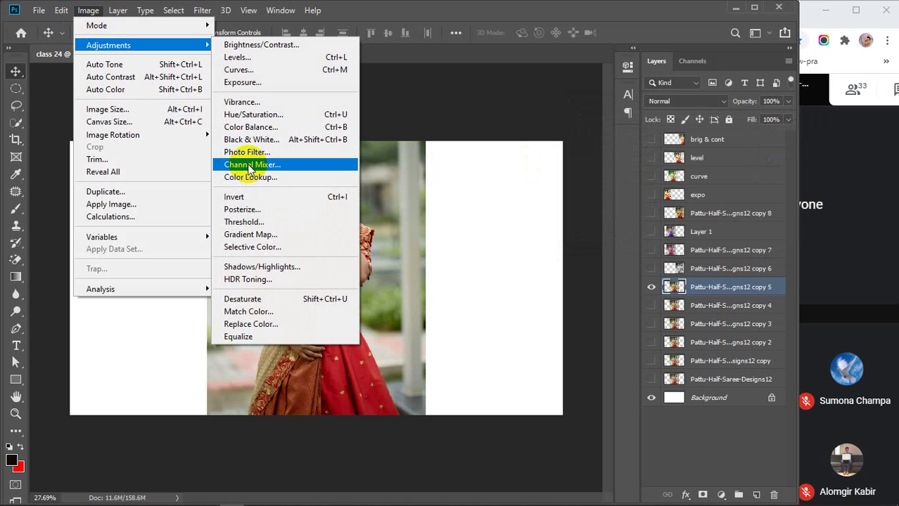
{"action": "left_click", "coordinate": [248, 165]}
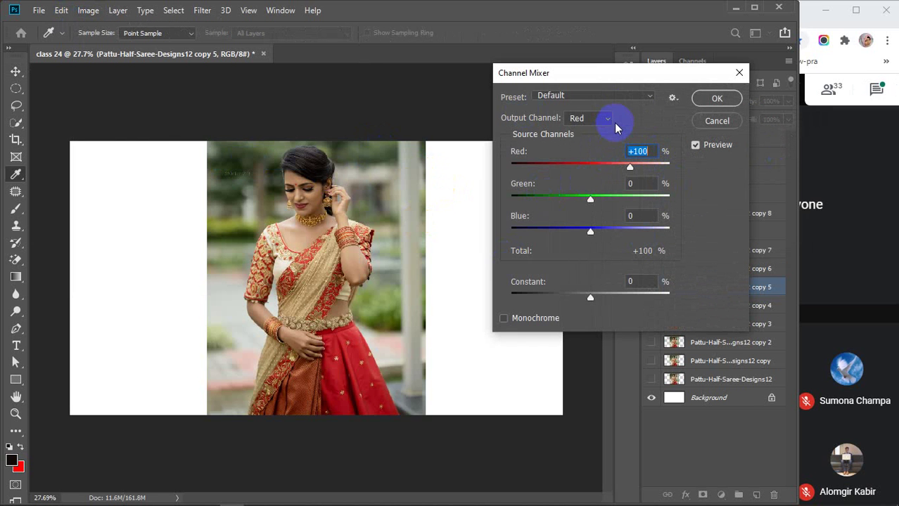
{"action": "left_click", "coordinate": [604, 120]}
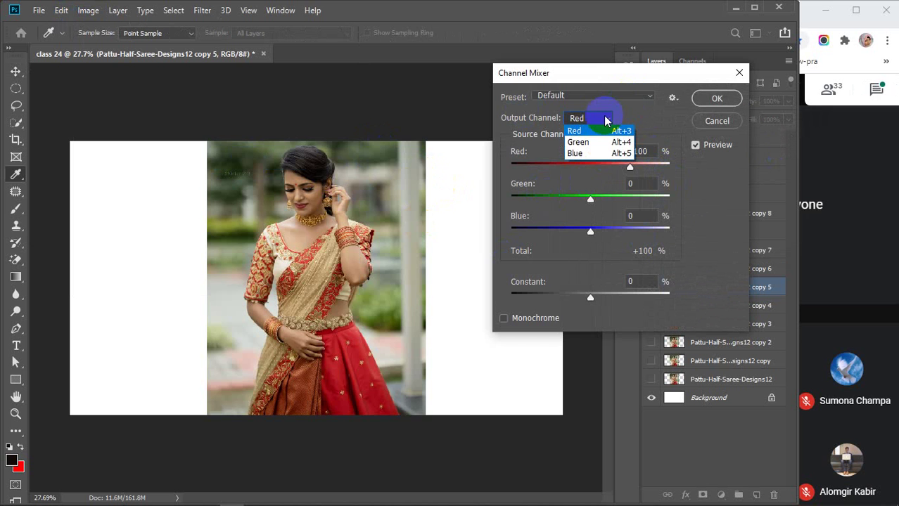
{"action": "left_click", "coordinate": [604, 121]}
{"action": "left_click", "coordinate": [612, 97]}
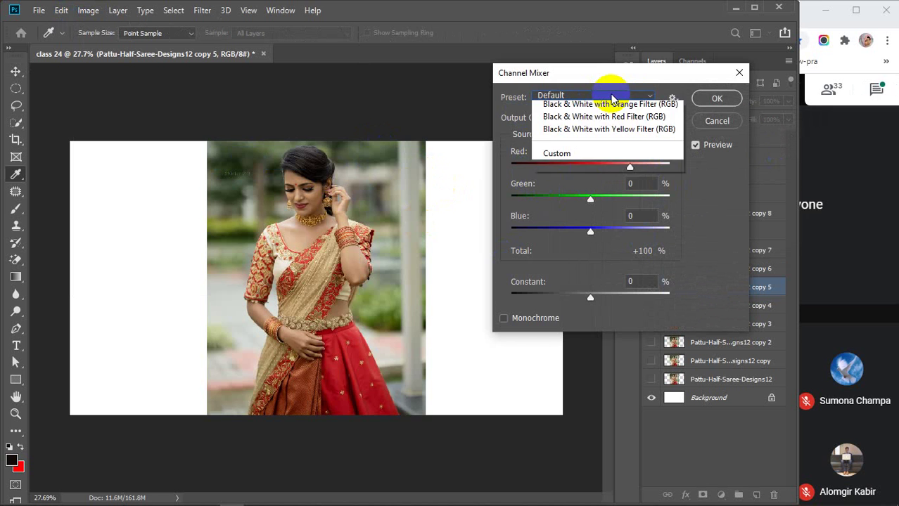
{"action": "left_click", "coordinate": [597, 145]}
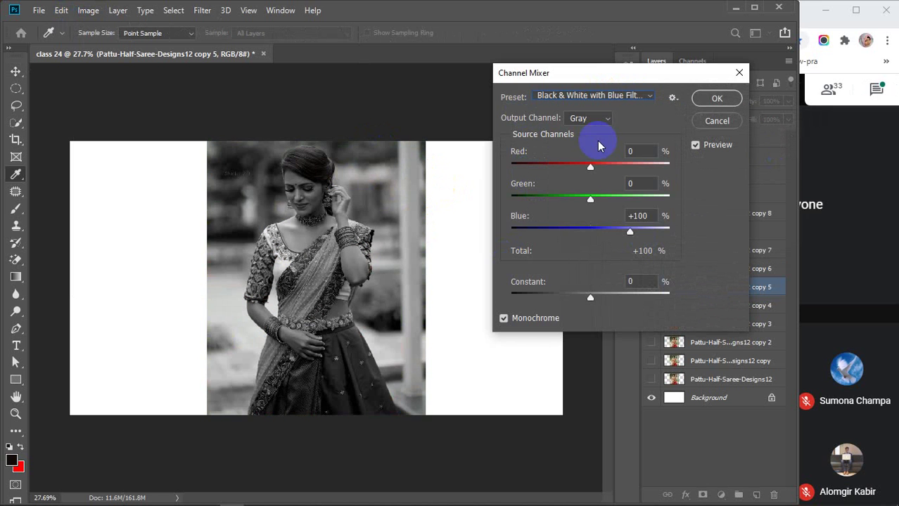
{"action": "left_click", "coordinate": [545, 95]}
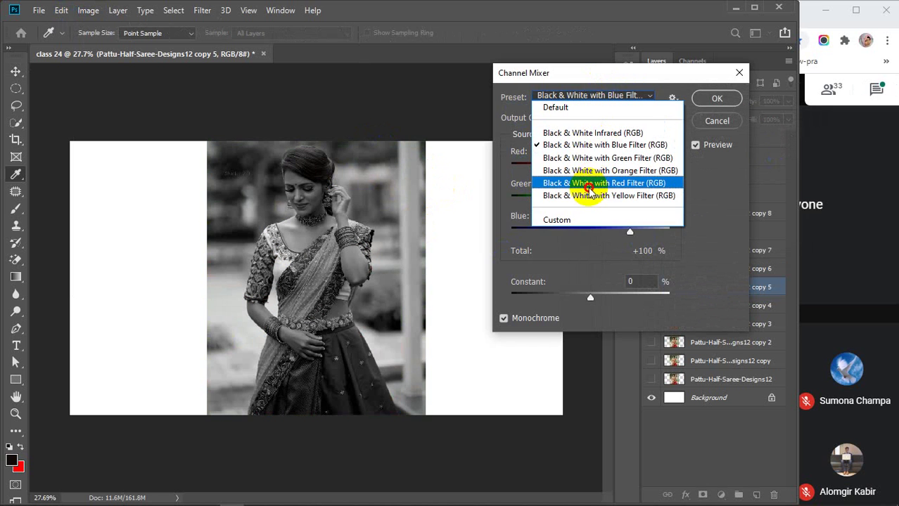
{"action": "left_click", "coordinate": [589, 185]}
{"action": "left_click", "coordinate": [594, 96]}
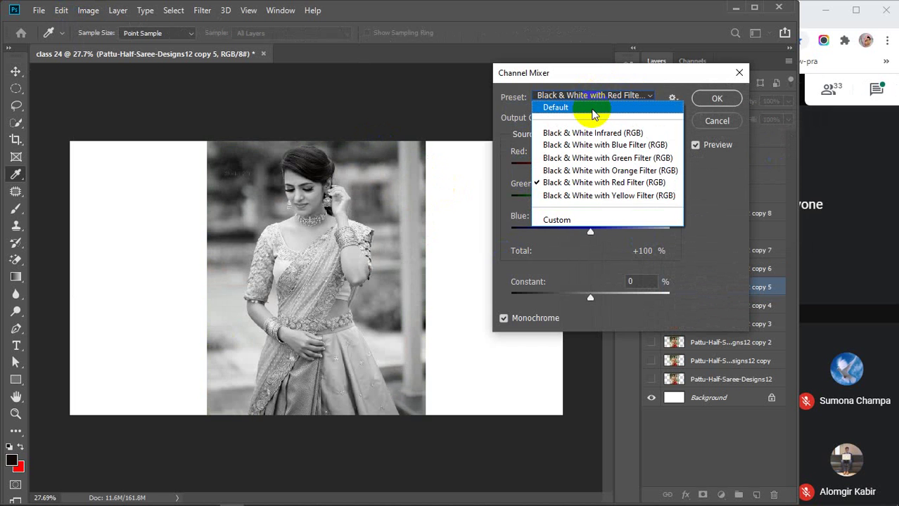
{"action": "left_click", "coordinate": [594, 109]}
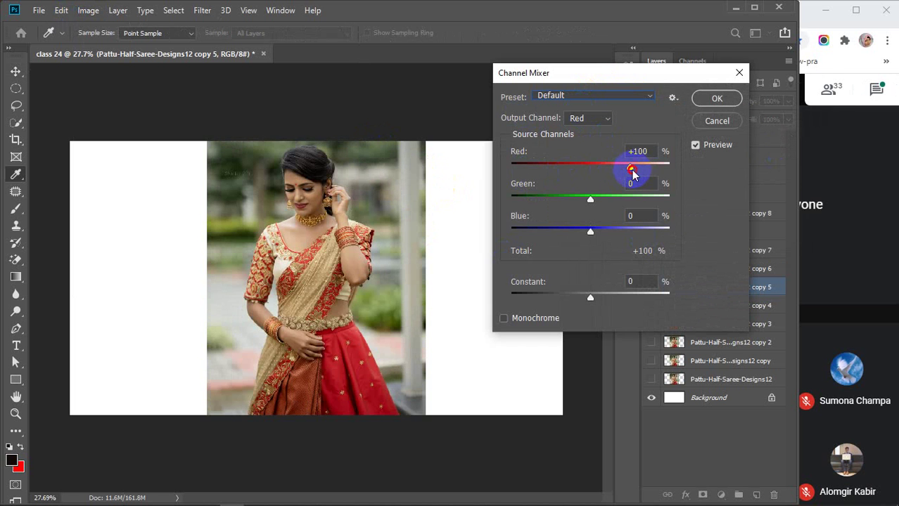
Try Red +61%, Green -37%, Blue +94% and Constant -59%, then -21%, for the Red output channel, and cancel the Channel Mixer
{"action": "left_click_drag", "start_coordinate": [631, 171], "coordinate": [620, 242]}
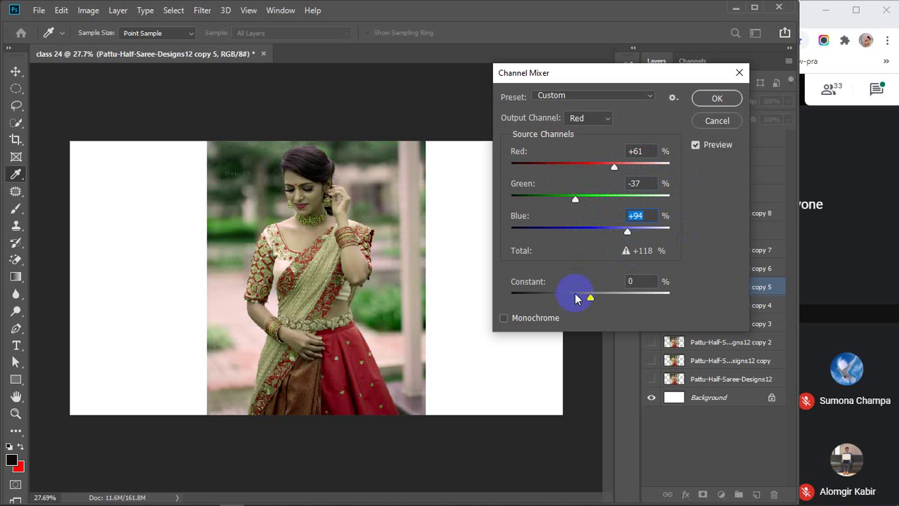
{"action": "left_click_drag", "start_coordinate": [589, 300], "coordinate": [568, 303]}
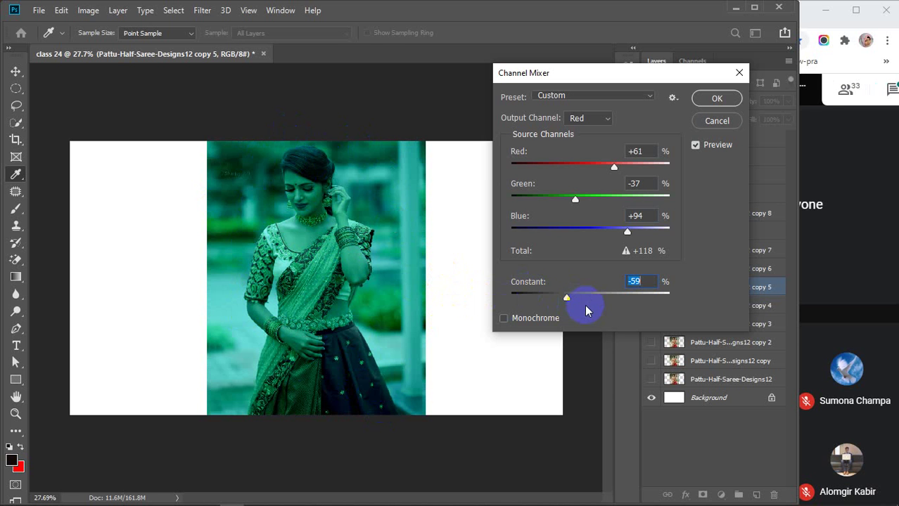
{"action": "left_click_drag", "start_coordinate": [567, 298], "coordinate": [582, 318]}
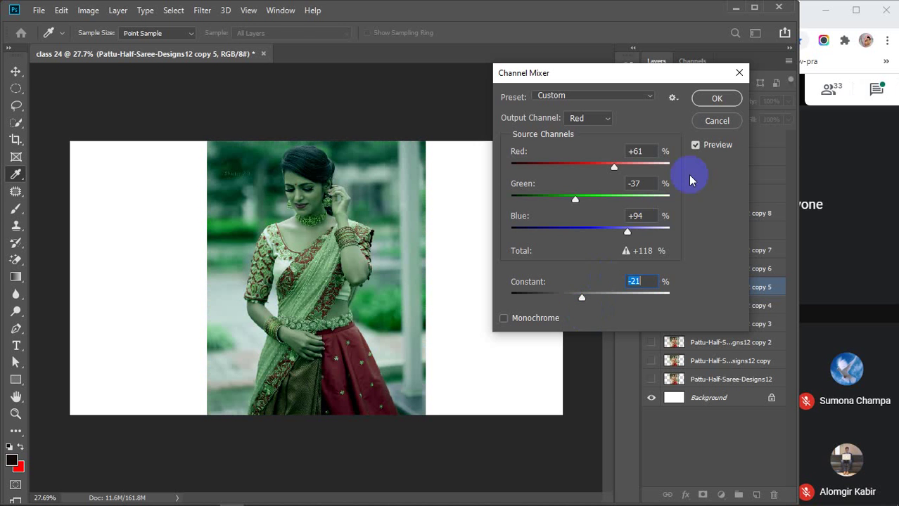
{"action": "left_click", "coordinate": [706, 119]}
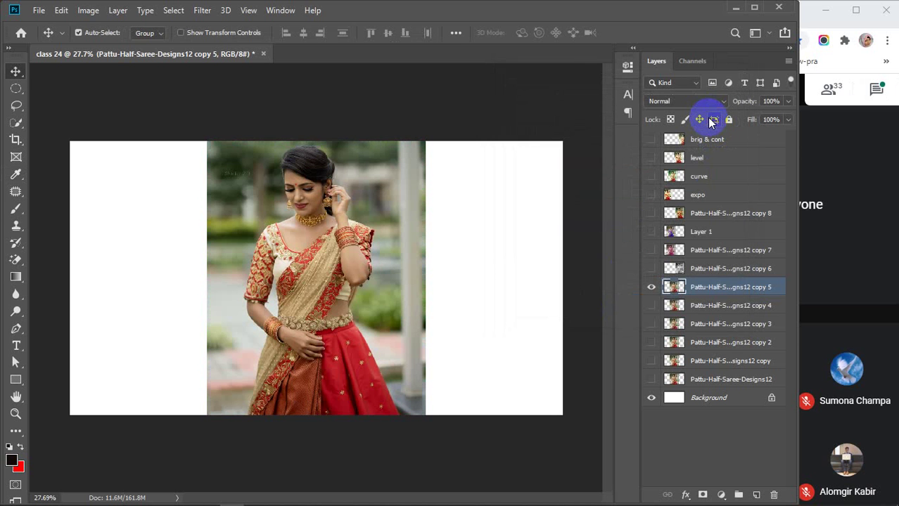
Try the 3D LUTs filmstock_50.3dl and LateSunset.3DL in a Color Lookup adjustment on the copy 5 layer
{"action": "left_click", "coordinate": [88, 11]}
{"action": "mouse_move", "coordinate": [106, 45]}
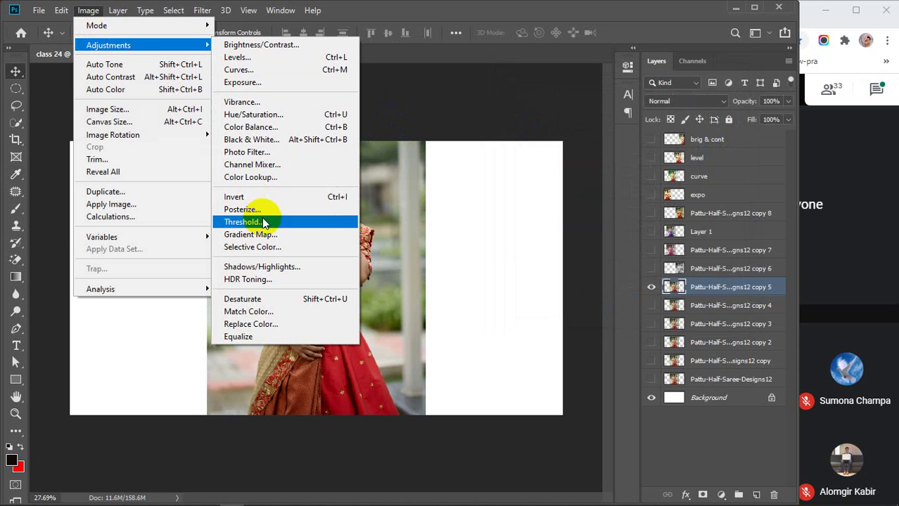
{"action": "left_click", "coordinate": [263, 185]}
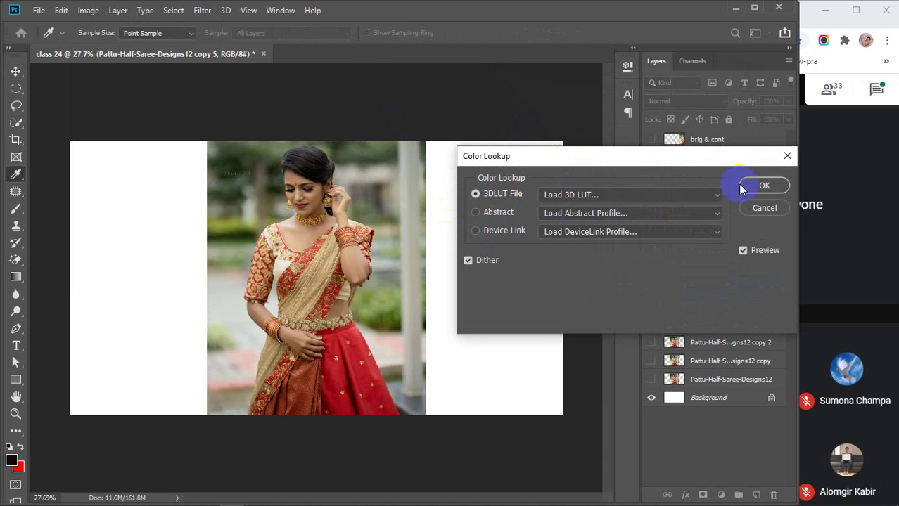
{"action": "left_click_drag", "start_coordinate": [608, 165], "coordinate": [557, 134]}
{"action": "left_click", "coordinate": [559, 161]}
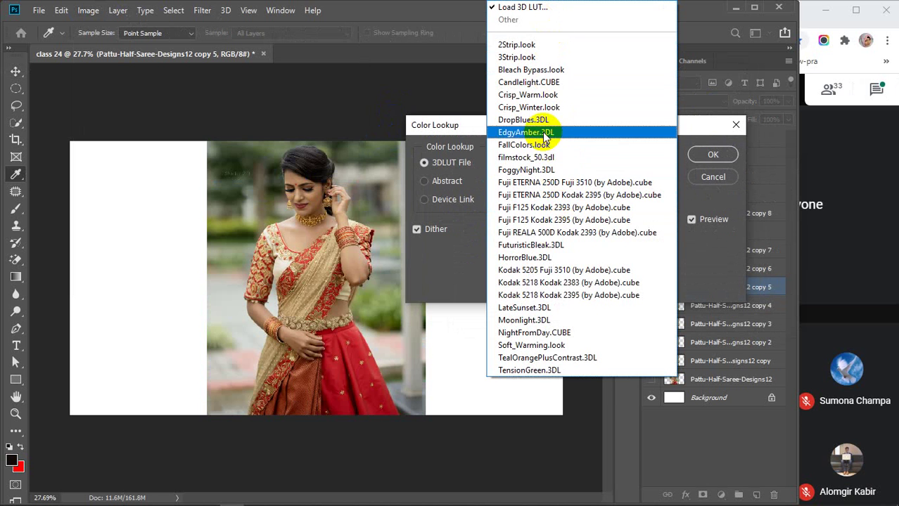
{"action": "left_click", "coordinate": [548, 154]}
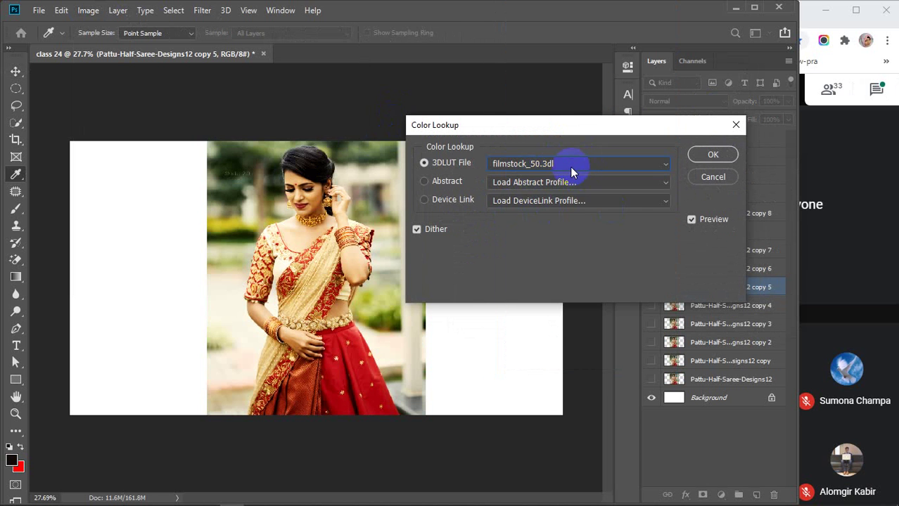
{"action": "left_click", "coordinate": [571, 168]}
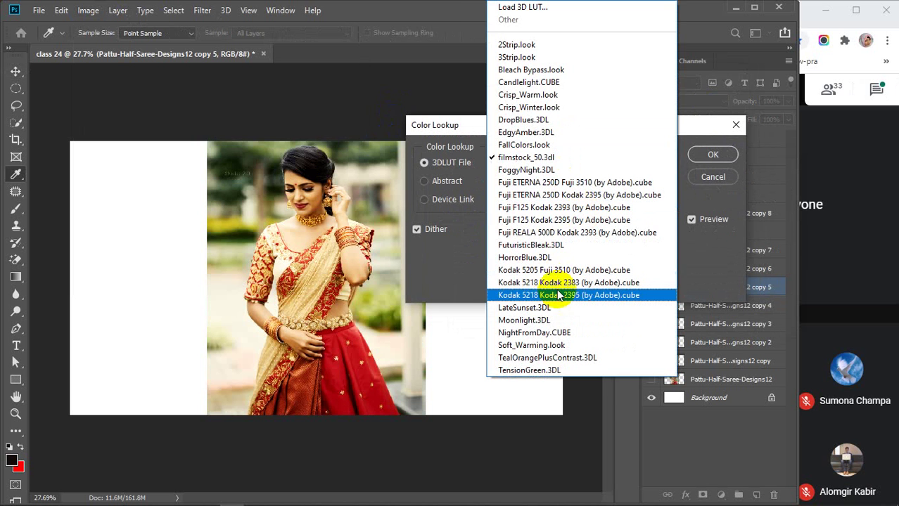
{"action": "left_click", "coordinate": [523, 309]}
Try the Candlelight.CUBE and Moonlight.3DL lookup files on the photo, and close Color Lookup without applying it
{"action": "left_click", "coordinate": [562, 166]}
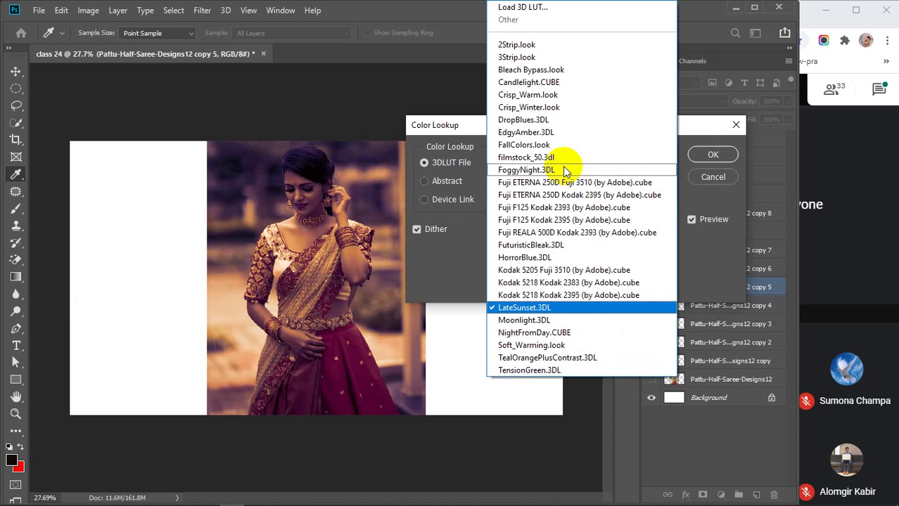
{"action": "left_click", "coordinate": [540, 87]}
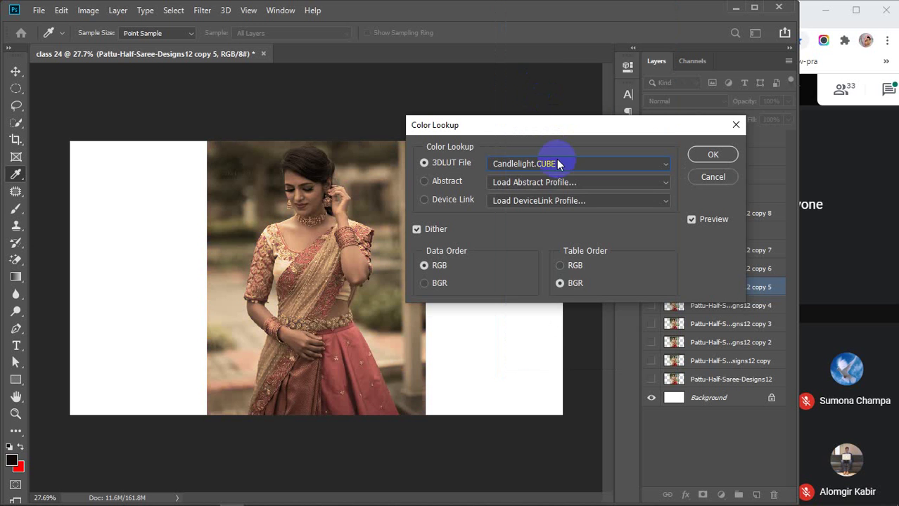
{"action": "left_click", "coordinate": [559, 166]}
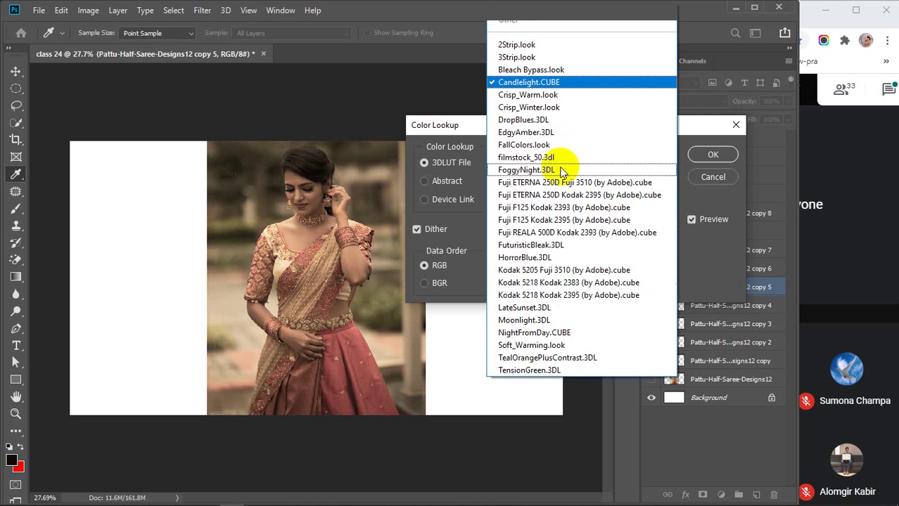
{"action": "left_click", "coordinate": [546, 320]}
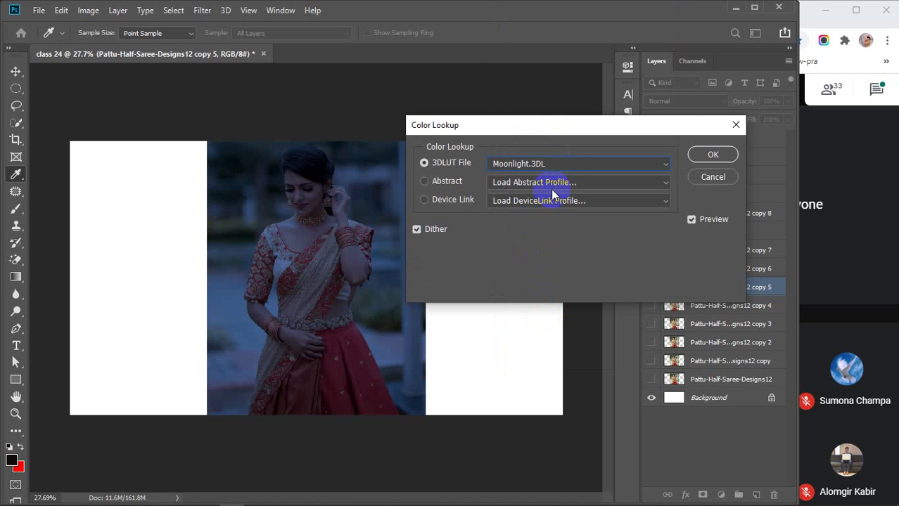
{"action": "left_click", "coordinate": [736, 125]}
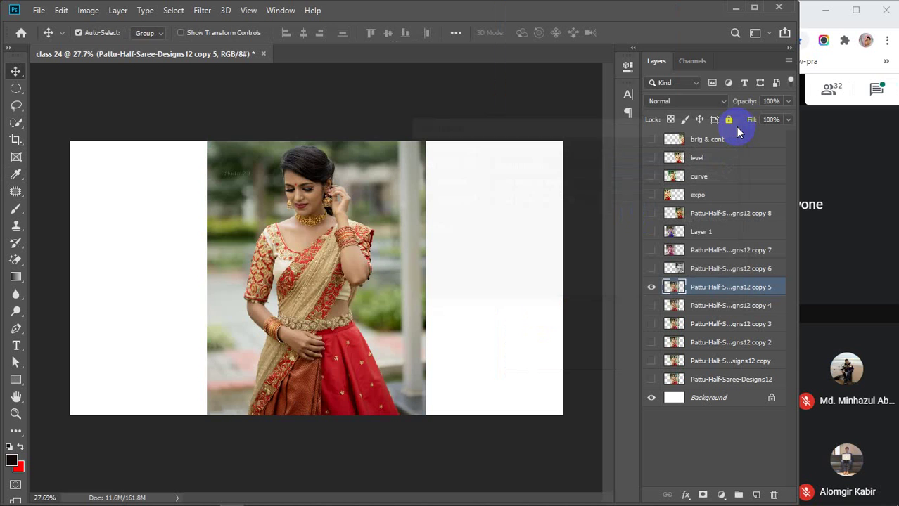
Try Invert on the copy 5 layer, toggling the inversion several times and ending on the original colors
{"action": "left_click", "coordinate": [87, 9]}
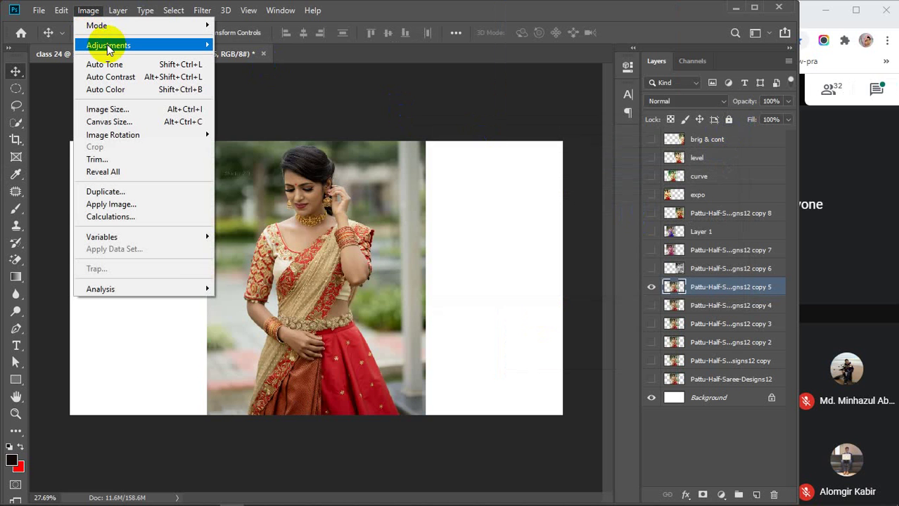
{"action": "mouse_move", "coordinate": [107, 47]}
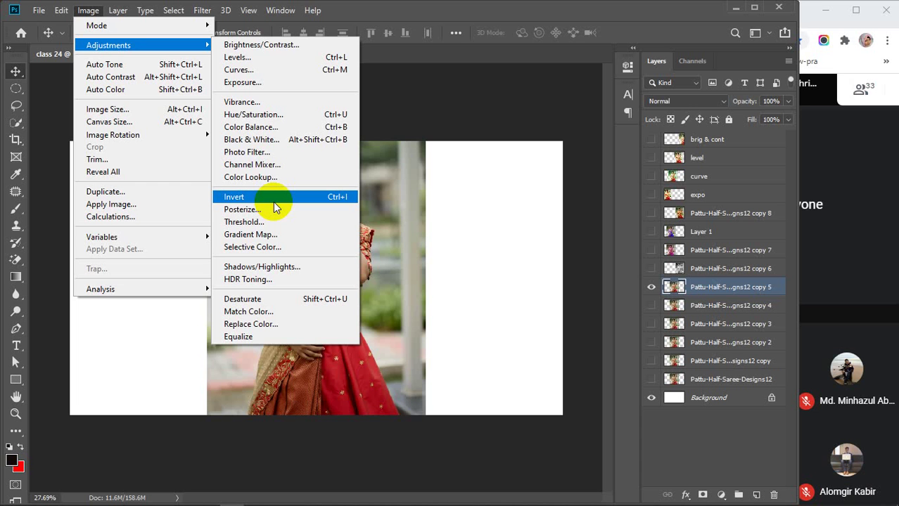
{"action": "left_click", "coordinate": [273, 202]}
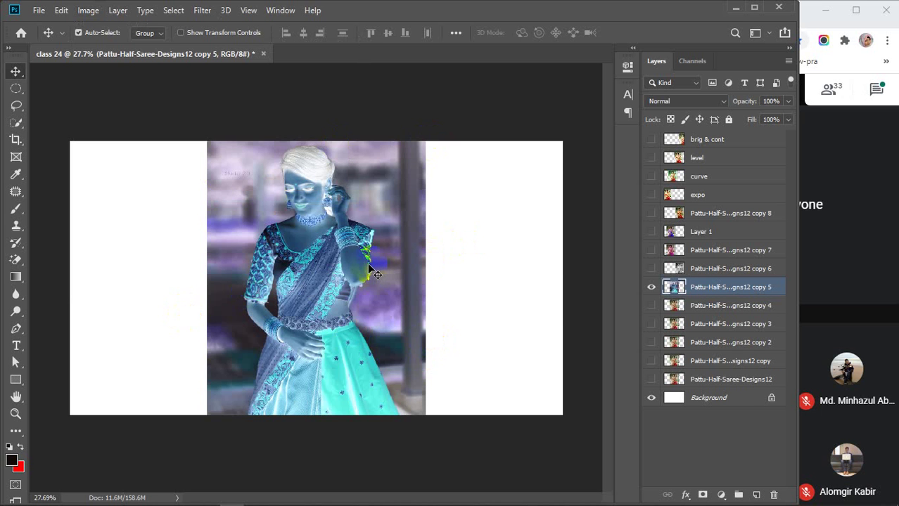
{"action": "key", "text": "ctrl+i"}
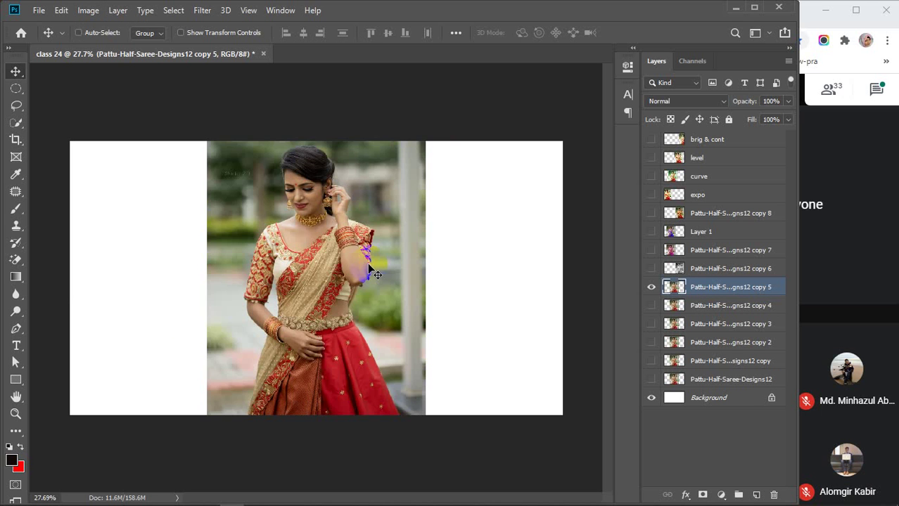
{"action": "key", "text": "ctrl+i"}
{"action": "key", "text": "ctrl+i"}
{"action": "key", "text": "ctrl+i"}
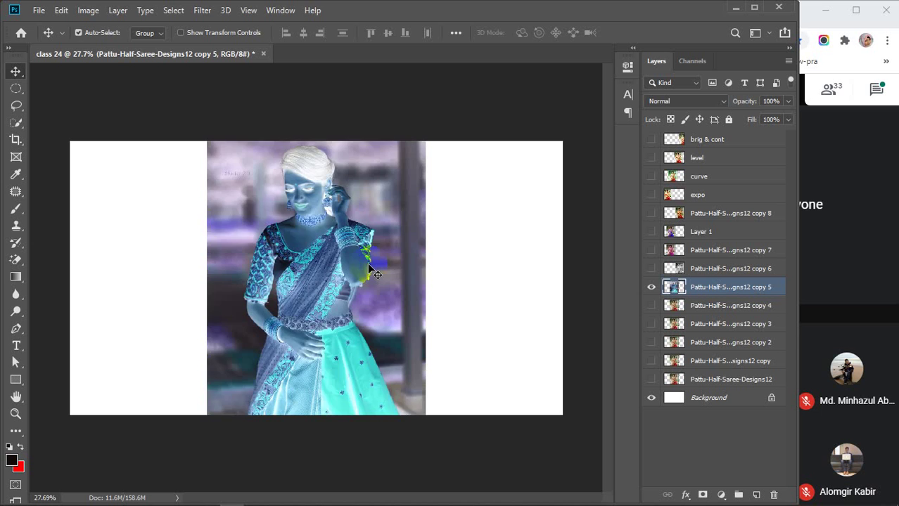
{"action": "key", "text": "ctrl+i"}
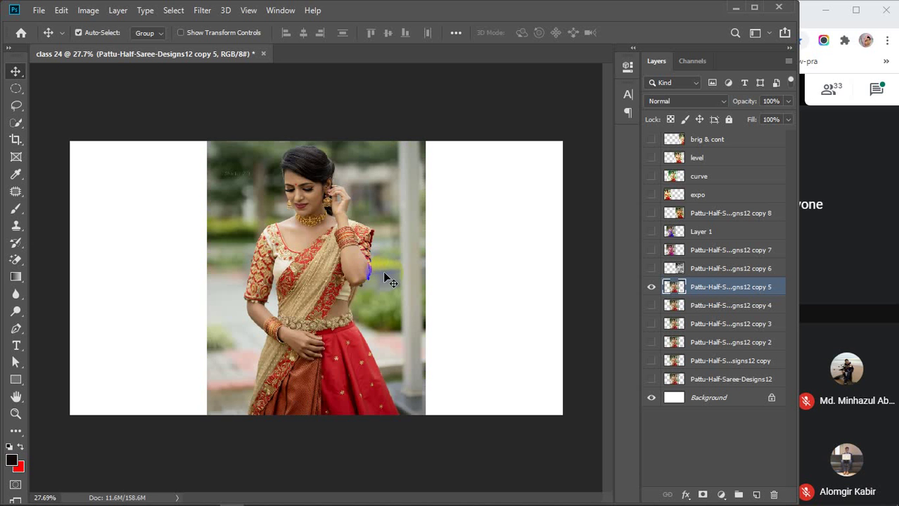
Try a Posterize adjustment on the copy 5 layer with 255, 20 and 2 levels
{"action": "left_click", "coordinate": [89, 11]}
{"action": "mouse_move", "coordinate": [116, 45]}
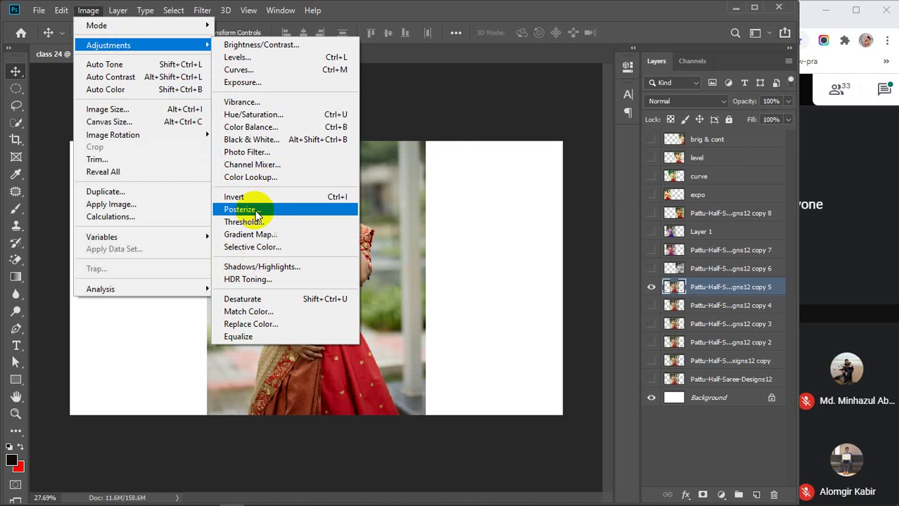
{"action": "left_click", "coordinate": [256, 215]}
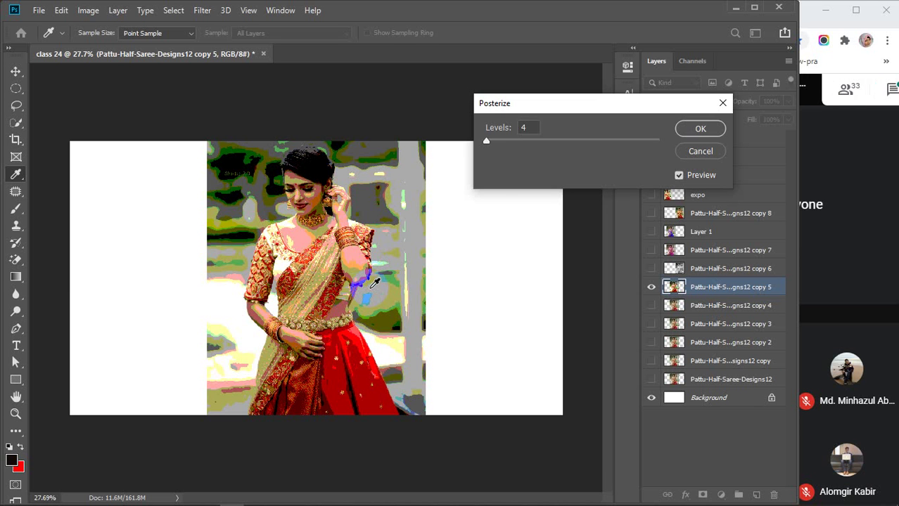
{"action": "left_click_drag", "start_coordinate": [486, 141], "coordinate": [679, 143]}
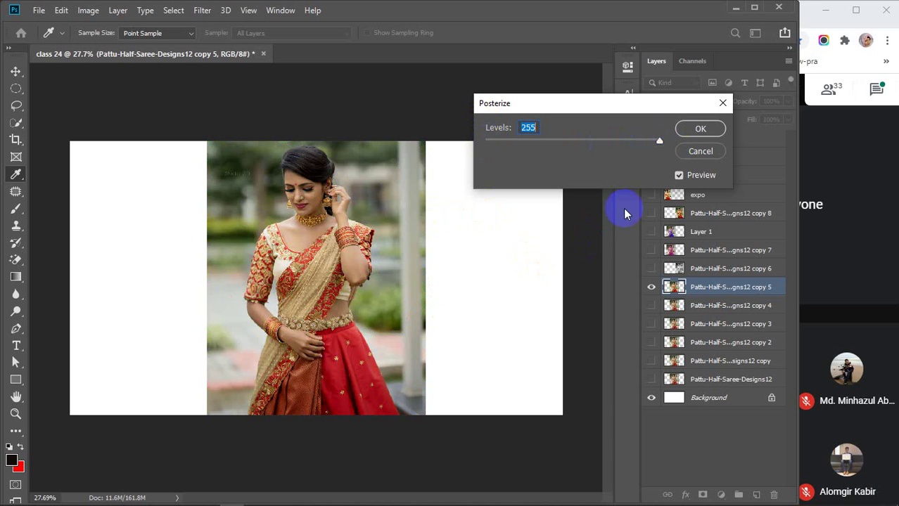
{"action": "left_click_drag", "start_coordinate": [652, 141], "coordinate": [497, 146]}
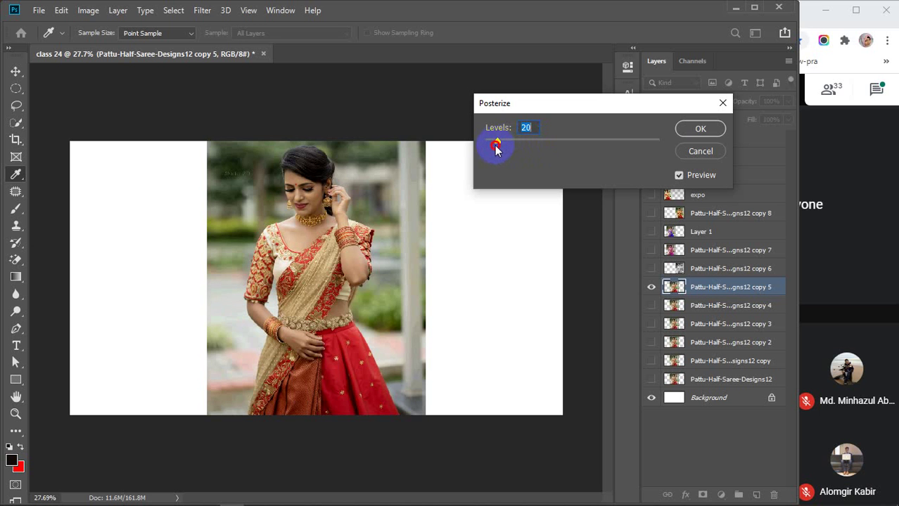
{"action": "left_click_drag", "start_coordinate": [499, 144], "coordinate": [466, 136]}
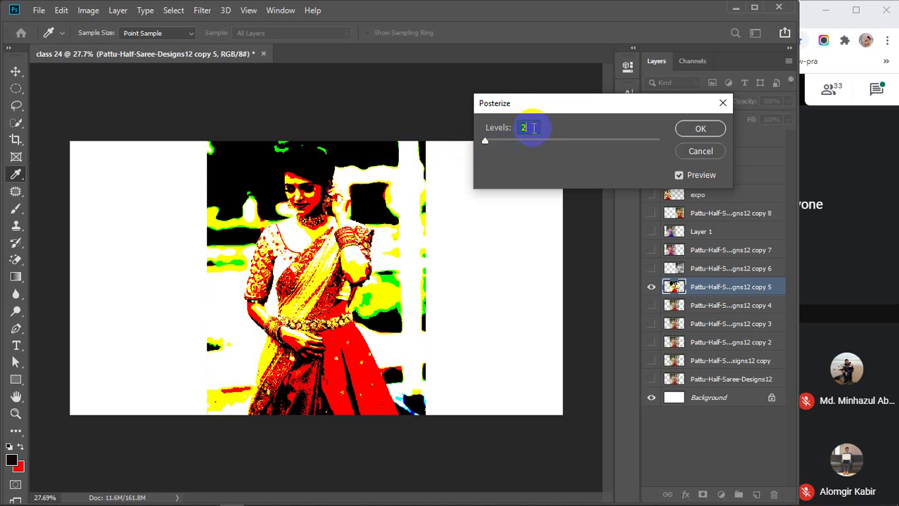
Raise the Posterize levels one at a time up to 21 to compare the effect, and cancel the adjustment
{"action": "key", "text": "Up"}
{"action": "key", "text": "Up"}
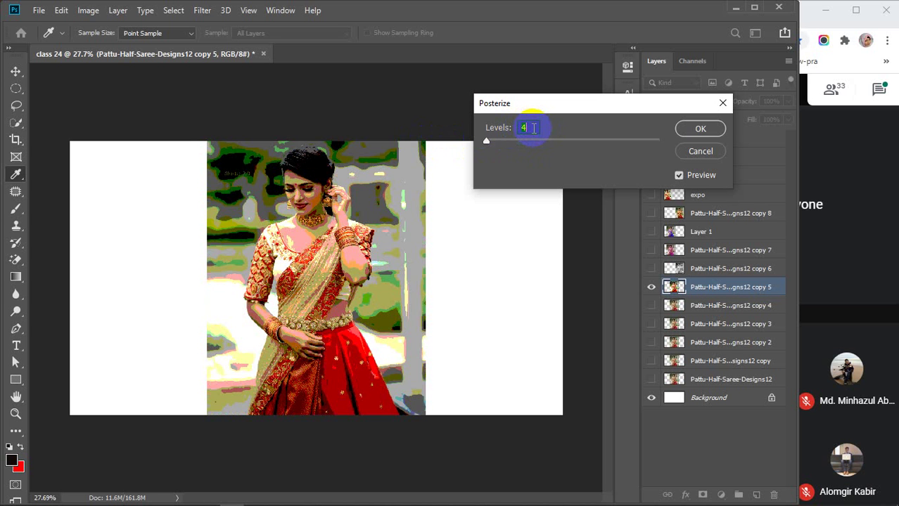
{"action": "key", "text": "Up"}
{"action": "key", "text": "Up"}
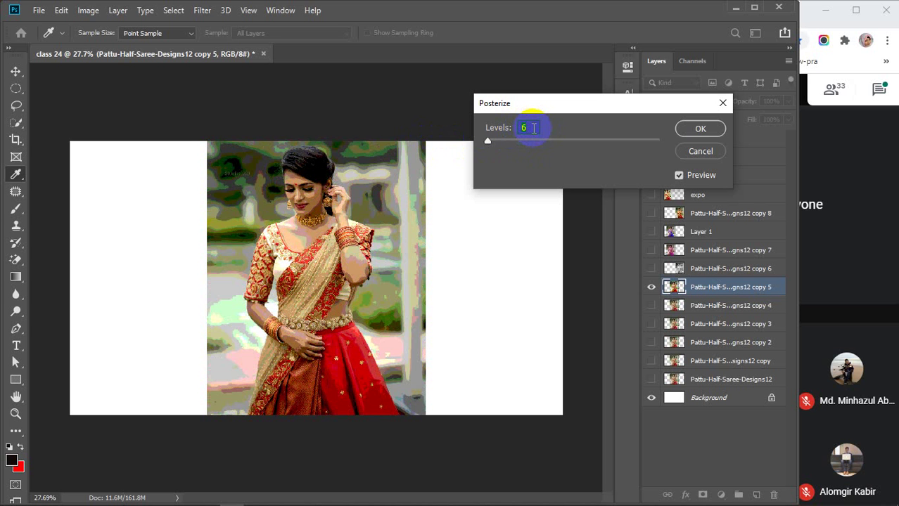
{"action": "key", "text": "Up"}
{"action": "key", "text": "Up"}
{"action": "key", "text": "Up"}
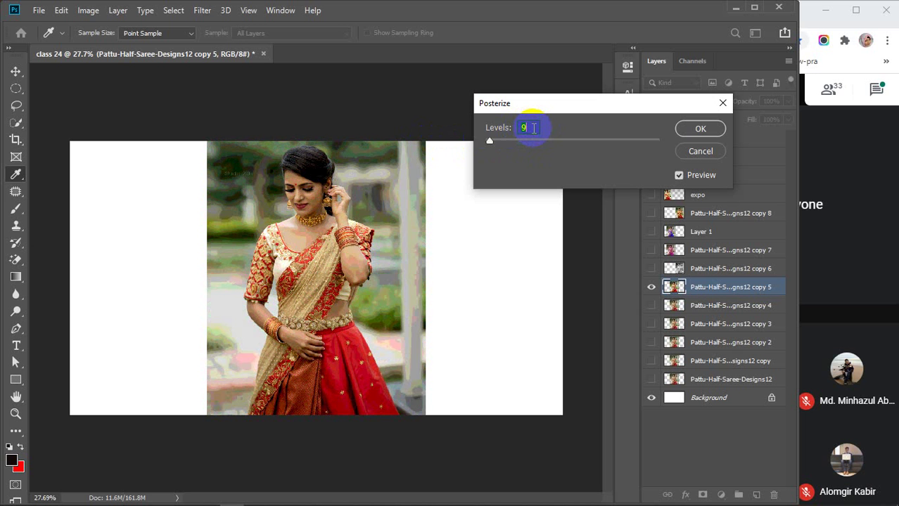
{"action": "key", "text": "Up"}
{"action": "key", "text": "Up"}
{"action": "key", "text": "Up"}
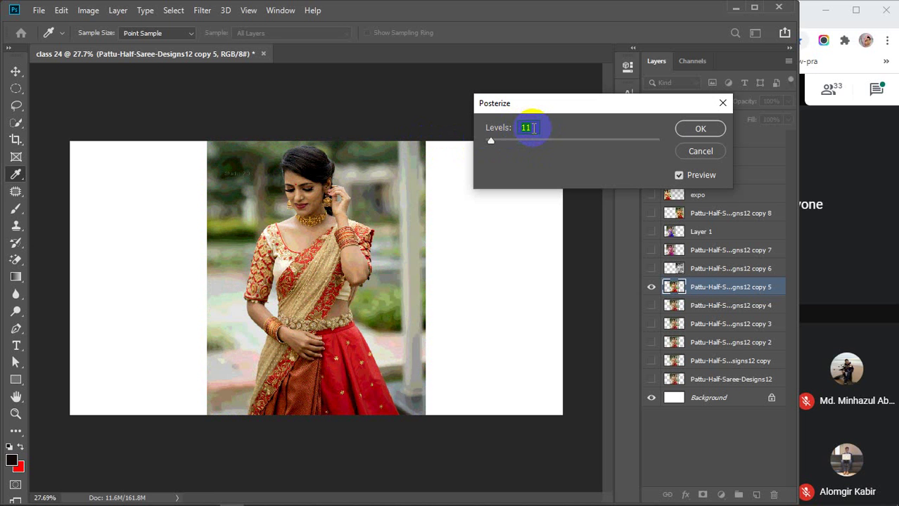
{"action": "key", "text": "Up"}
{"action": "key", "text": "Up"}
{"action": "key", "text": "Up"}
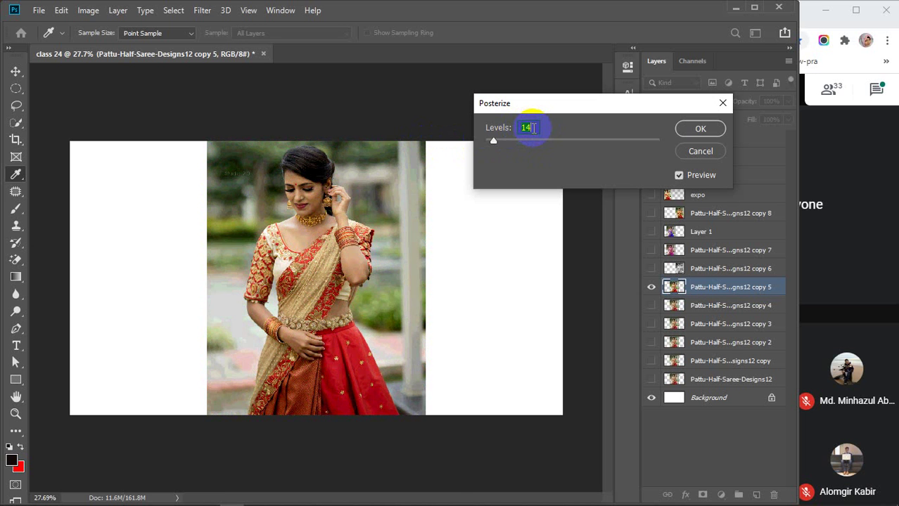
{"action": "key", "text": "Up"}
{"action": "key", "text": "Up"}
{"action": "key", "text": "Up"}
{"action": "key", "text": "Up"}
{"action": "key", "text": "Up"}
{"action": "key", "text": "Up"}
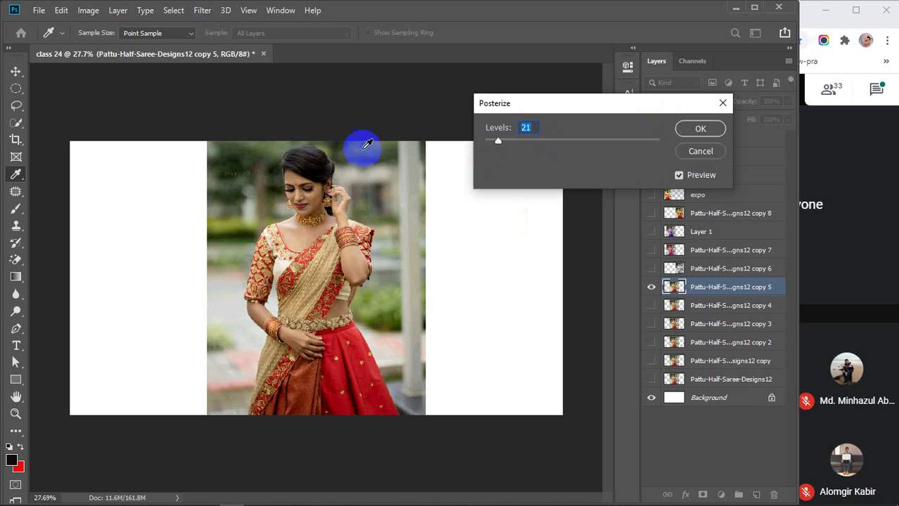
{"action": "left_click", "coordinate": [703, 151]}
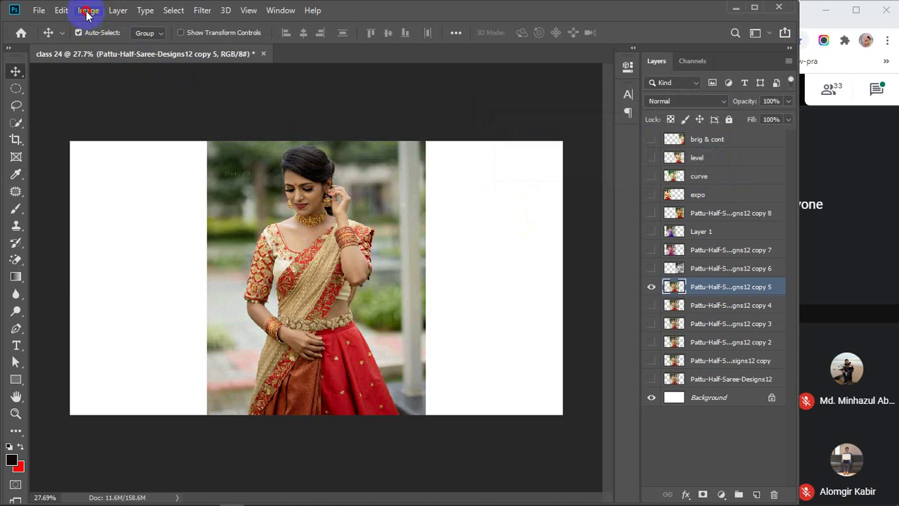
Try a Threshold adjustment at level 70 on the copy 5 layer, and cancel it
{"action": "left_click", "coordinate": [87, 12]}
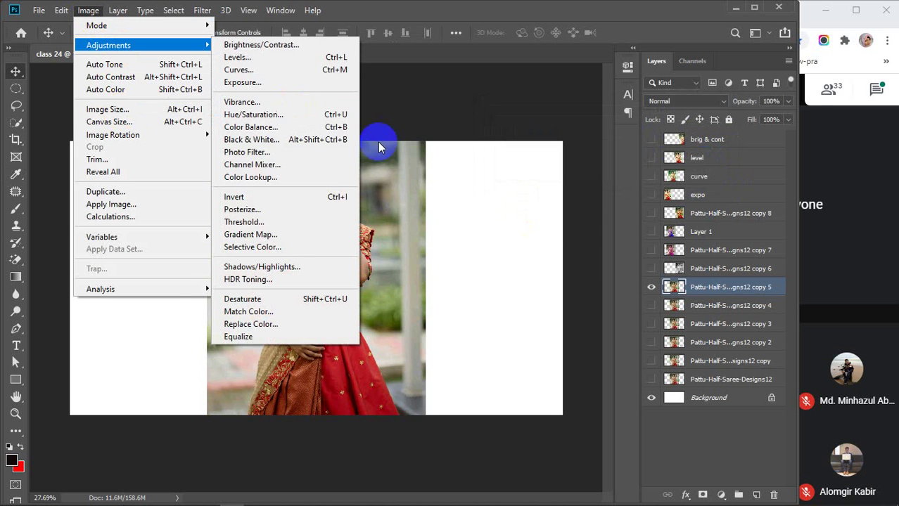
{"action": "left_click", "coordinate": [264, 221]}
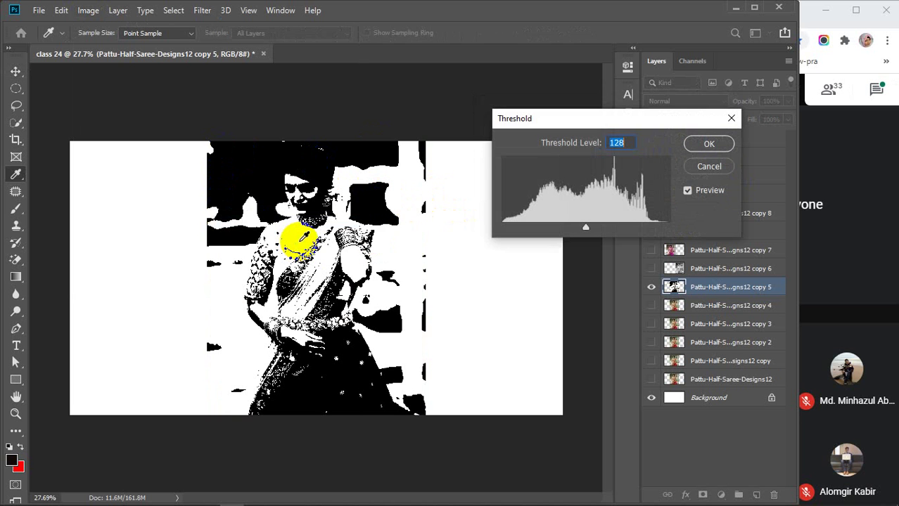
{"action": "left_click", "coordinate": [242, 182]}
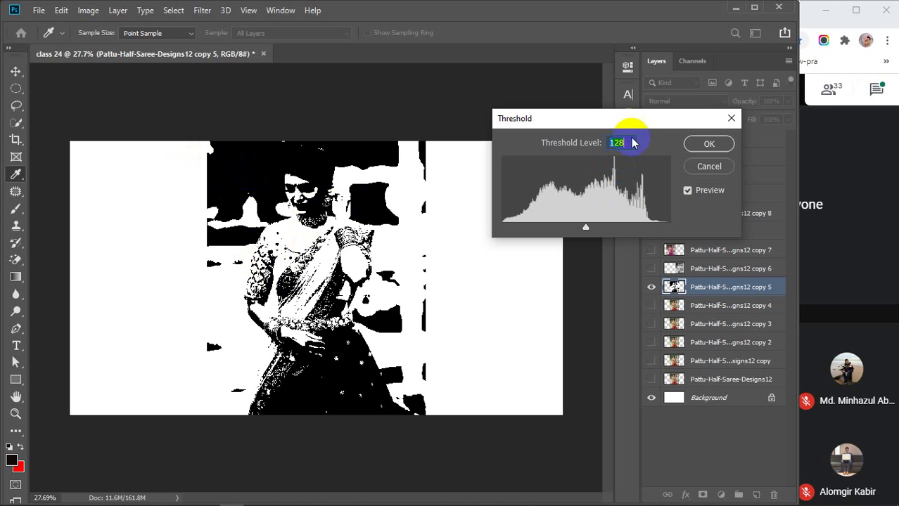
{"action": "left_click_drag", "start_coordinate": [586, 229], "coordinate": [549, 236]}
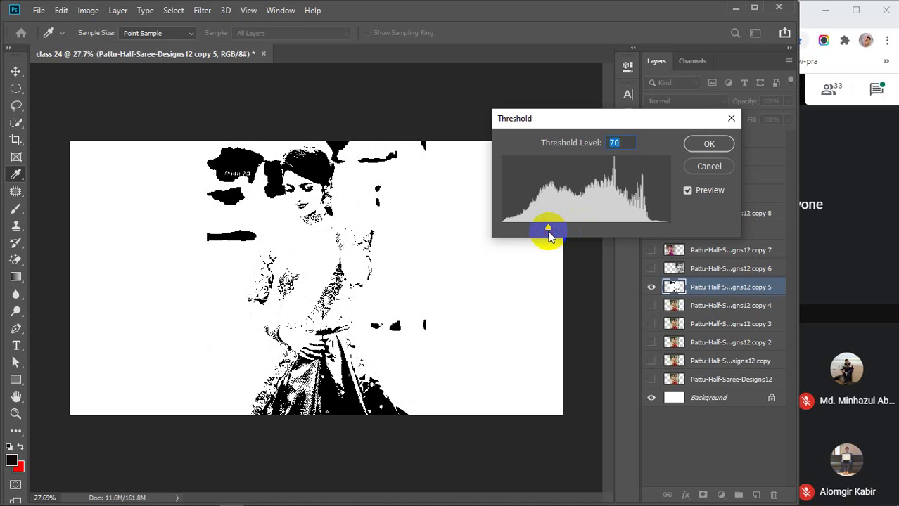
{"action": "left_click", "coordinate": [697, 173]}
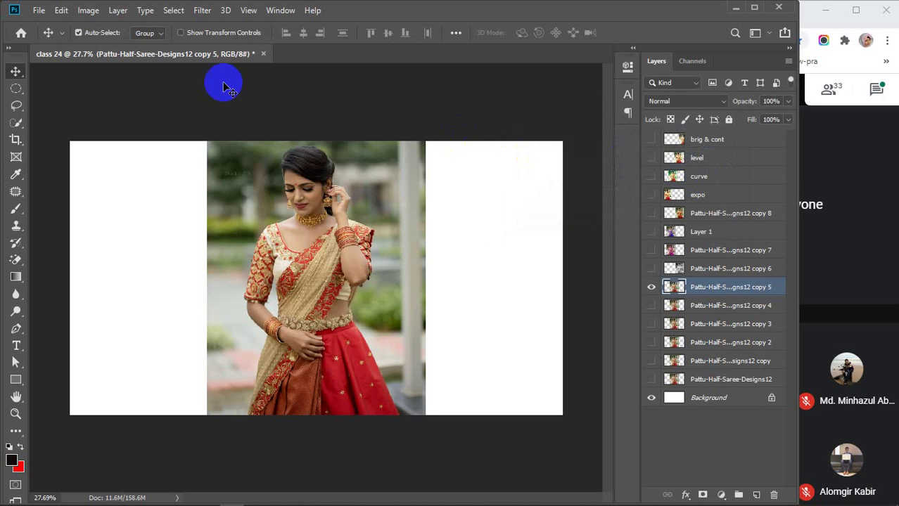
Enable a Gradient Overlay layer style on the copy 5 layer and check its red-yellow-blue gradient in the Gradient Editor
{"action": "left_click", "coordinate": [95, 13]}
{"action": "mouse_move", "coordinate": [98, 44]}
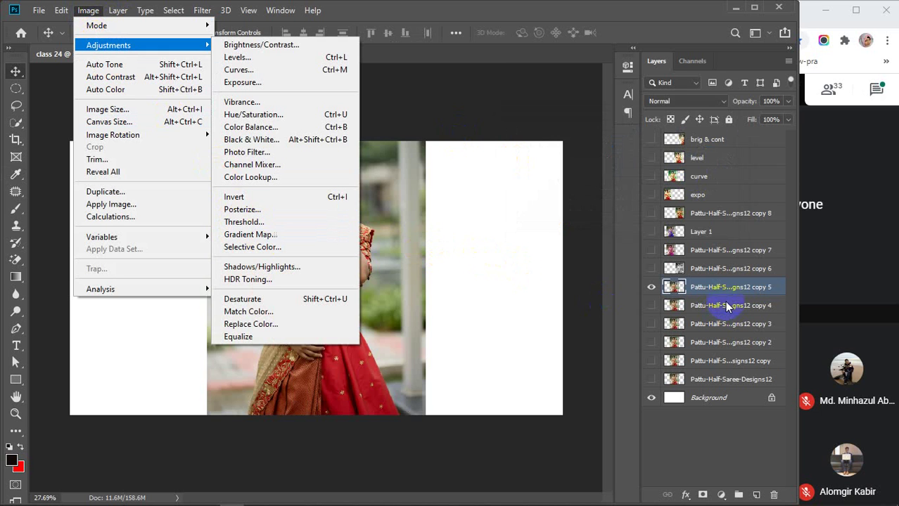
{"action": "left_click", "coordinate": [776, 289]}
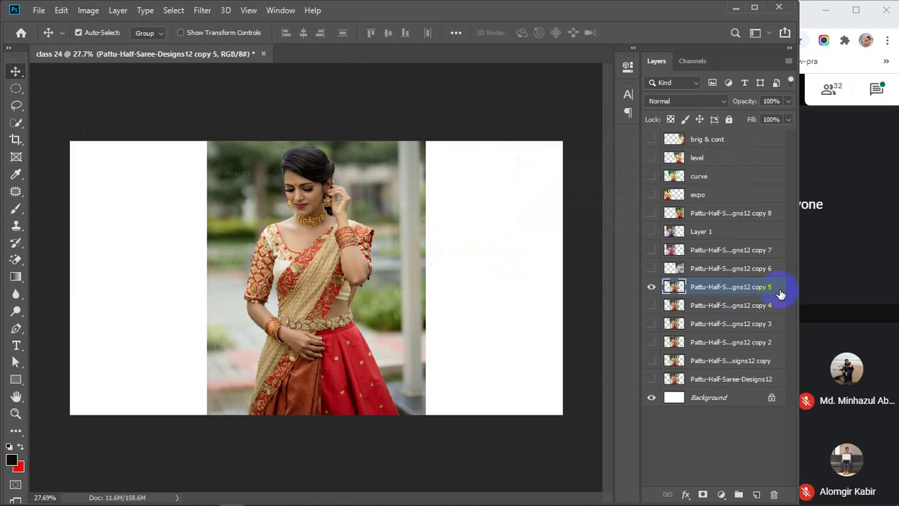
{"action": "double_click", "coordinate": [779, 294]}
{"action": "left_click_drag", "start_coordinate": [492, 71], "coordinate": [564, 67]}
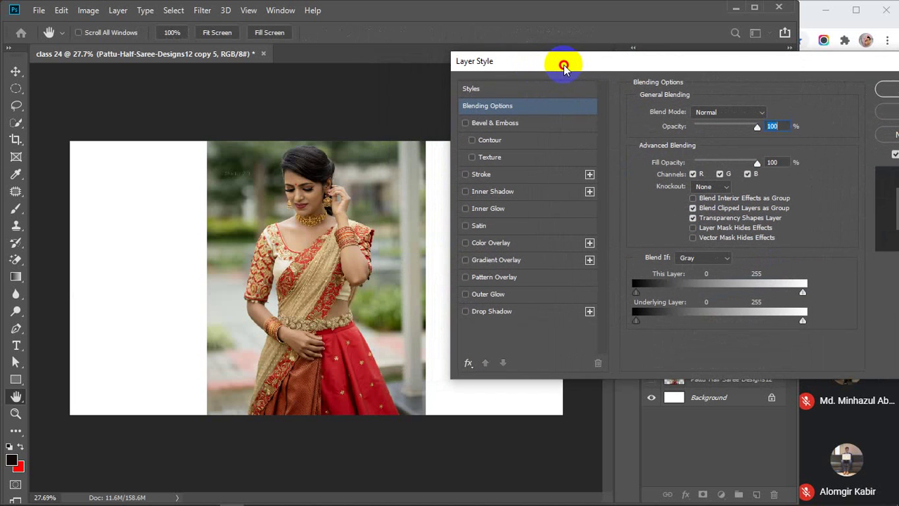
{"action": "left_click", "coordinate": [487, 262]}
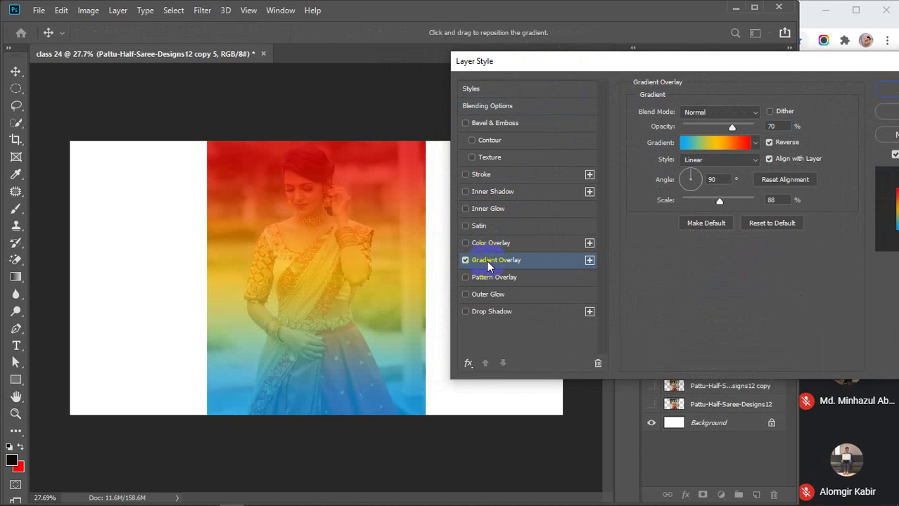
{"action": "left_click_drag", "start_coordinate": [288, 210], "coordinate": [356, 196]}
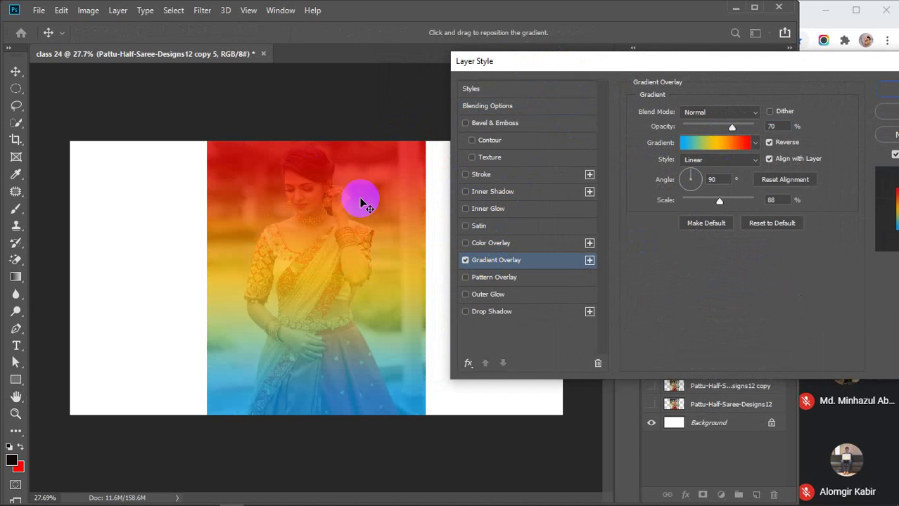
{"action": "left_click", "coordinate": [724, 145]}
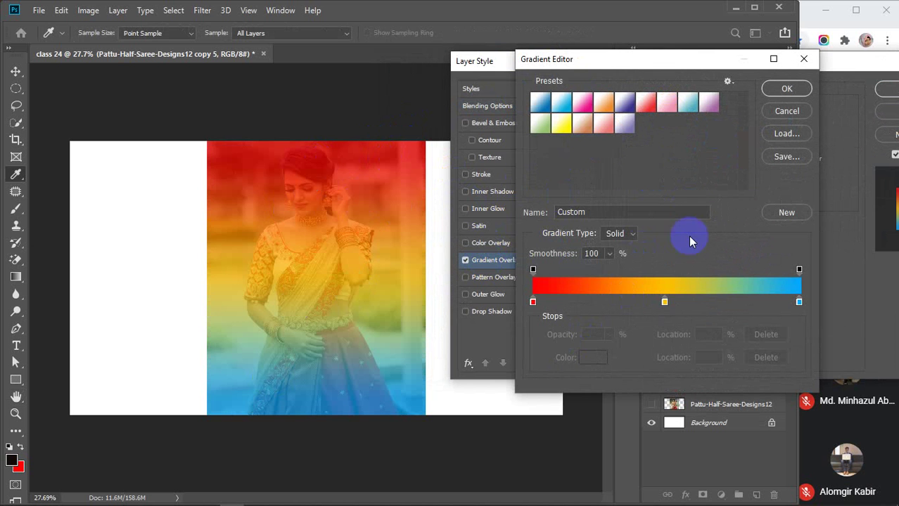
{"action": "left_click", "coordinate": [788, 89]}
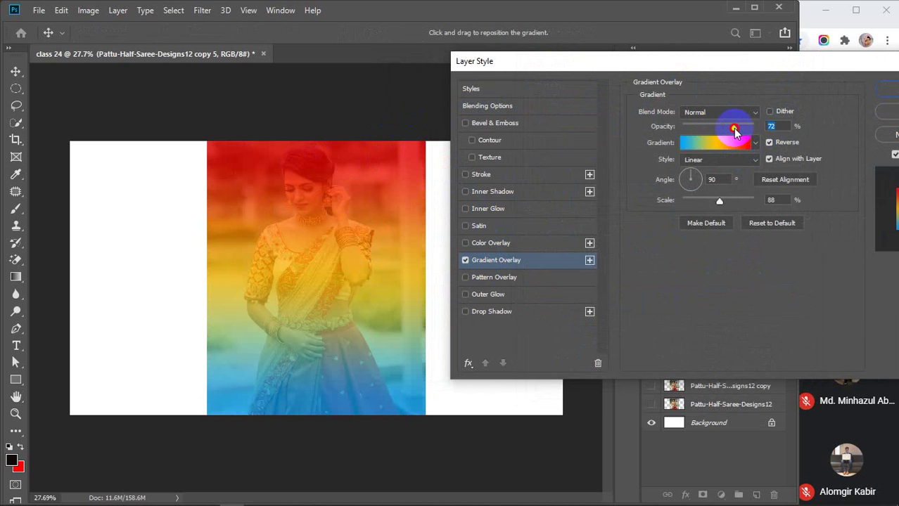
Try 35% opacity, angles of 28° and -90°, and 150% scale for the Gradient Overlay, and cancel the layer style
{"action": "left_click_drag", "start_coordinate": [735, 132], "coordinate": [716, 135]}
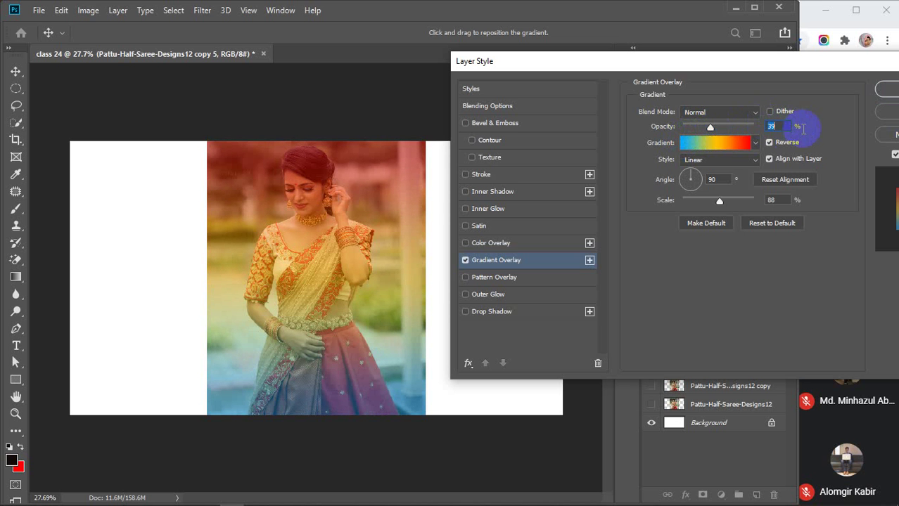
{"action": "key", "text": "Down"}
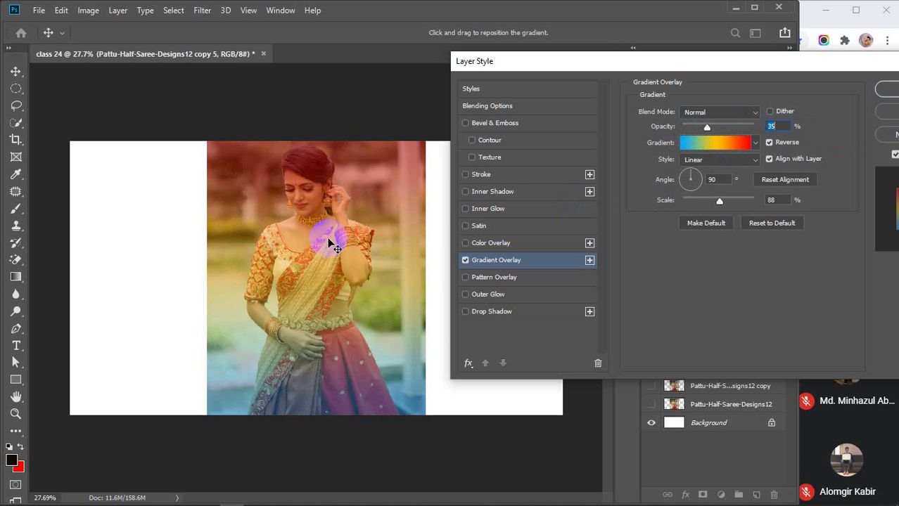
{"action": "left_click", "coordinate": [696, 184]}
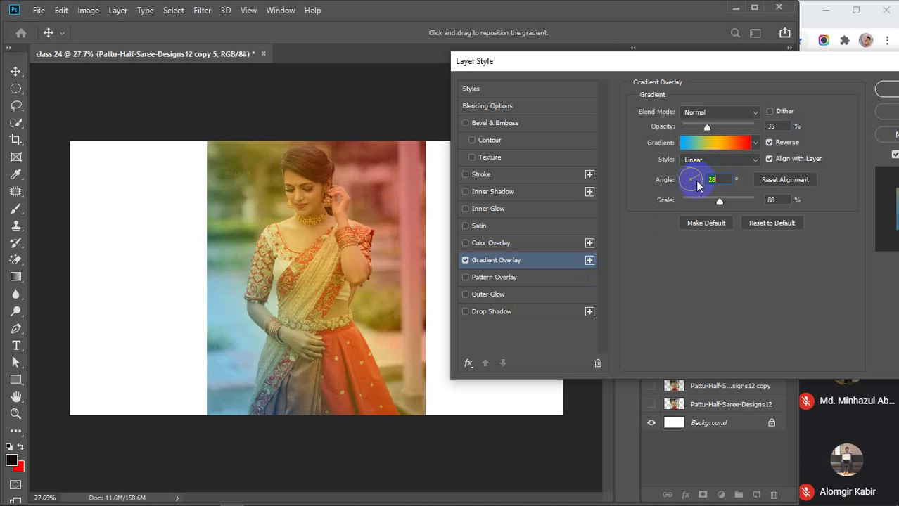
{"action": "left_click_drag", "start_coordinate": [696, 184], "coordinate": [686, 191]}
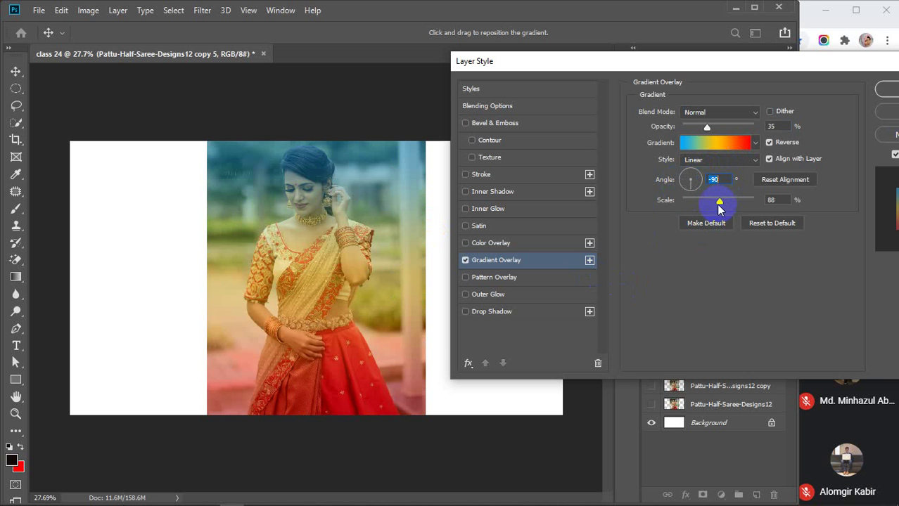
{"action": "left_click_drag", "start_coordinate": [721, 204], "coordinate": [823, 217]}
{"action": "left_click", "coordinate": [884, 111]}
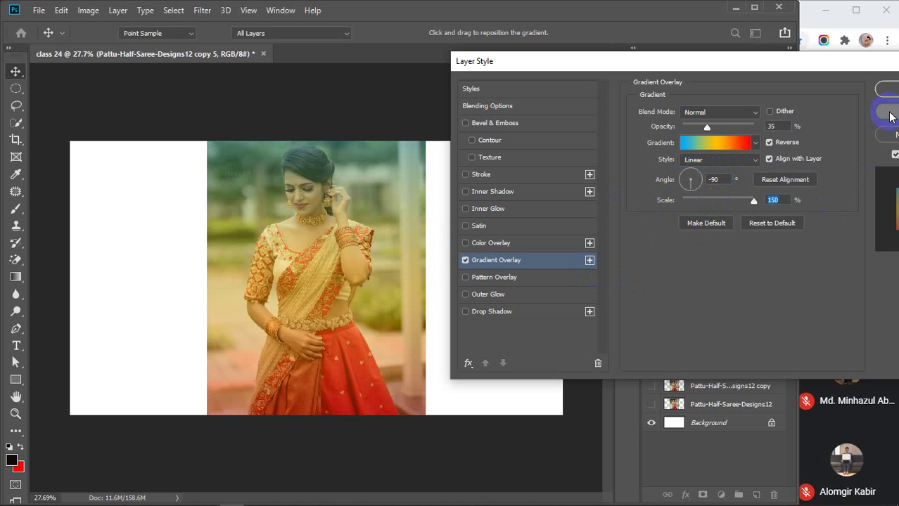
Try a Gradient Map adjustment on the copy 5 layer with the Cyan and Blue presets, and choose the Yellow preset
{"action": "left_click", "coordinate": [88, 10]}
{"action": "mouse_move", "coordinate": [109, 45]}
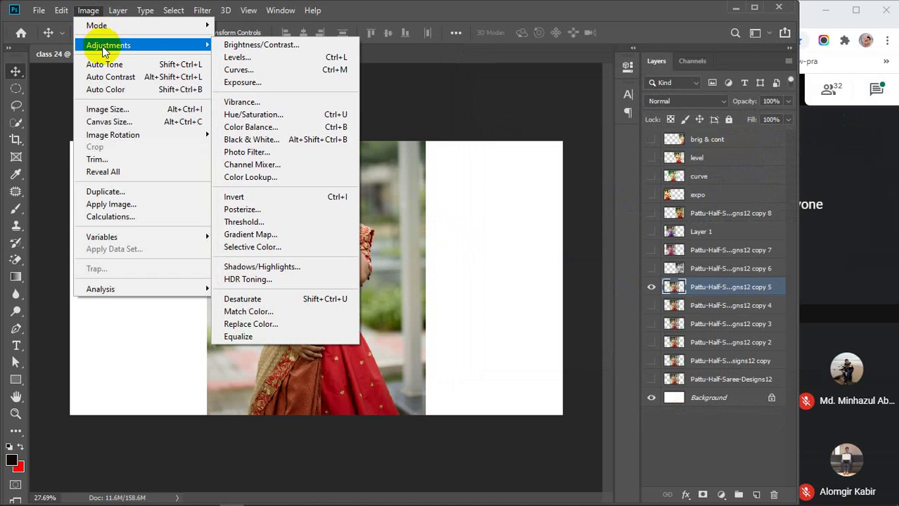
{"action": "left_click", "coordinate": [262, 235]}
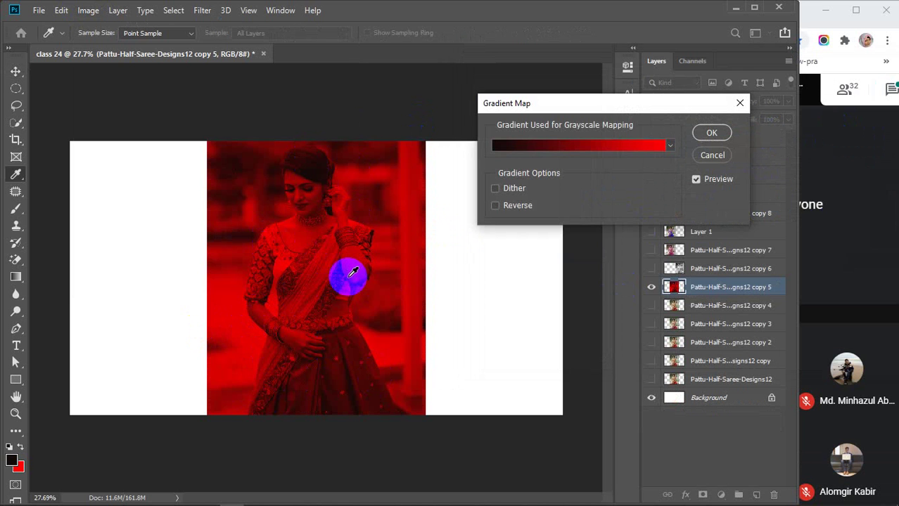
{"action": "left_click", "coordinate": [576, 148]}
{"action": "left_click", "coordinate": [558, 105]}
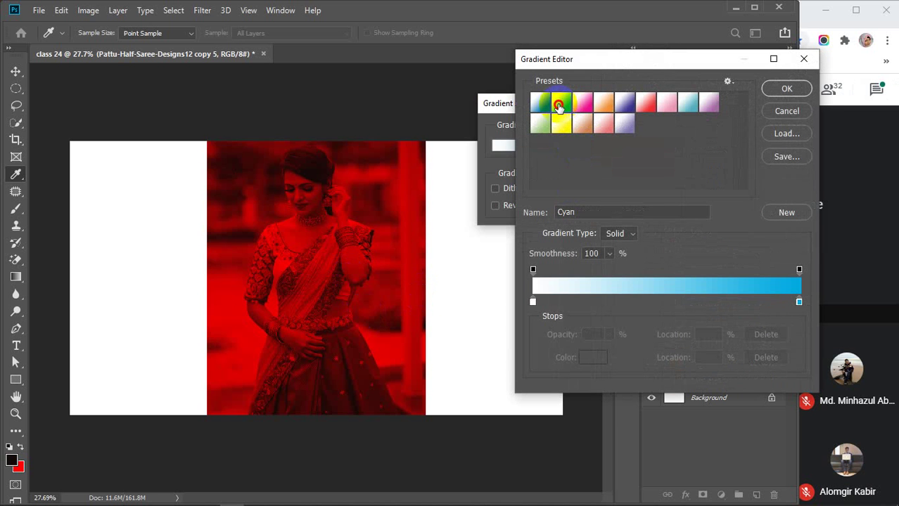
{"action": "left_click", "coordinate": [535, 105]}
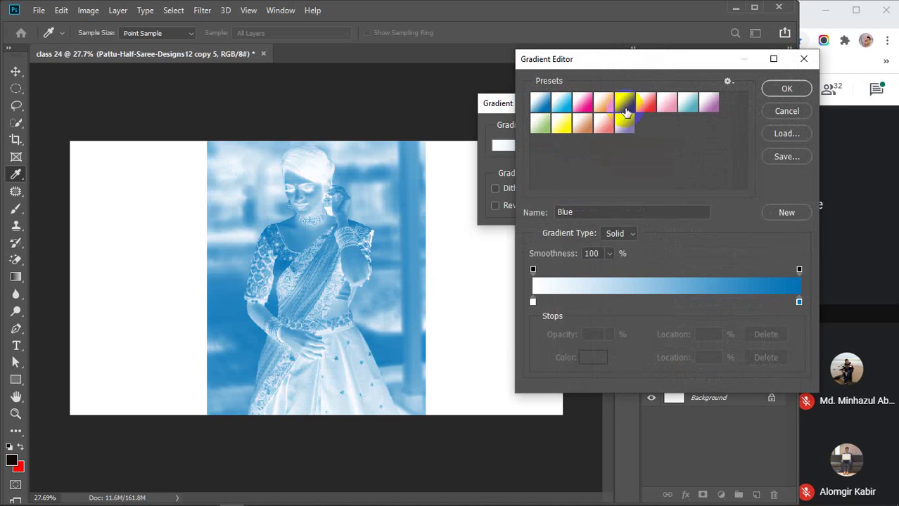
{"action": "left_click", "coordinate": [623, 111]}
{"action": "left_click", "coordinate": [562, 124]}
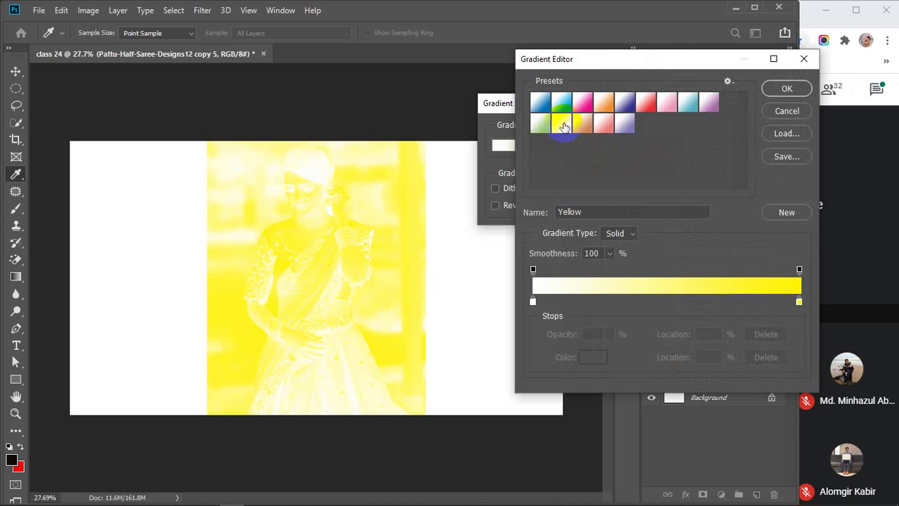
{"action": "left_click", "coordinate": [786, 88]}
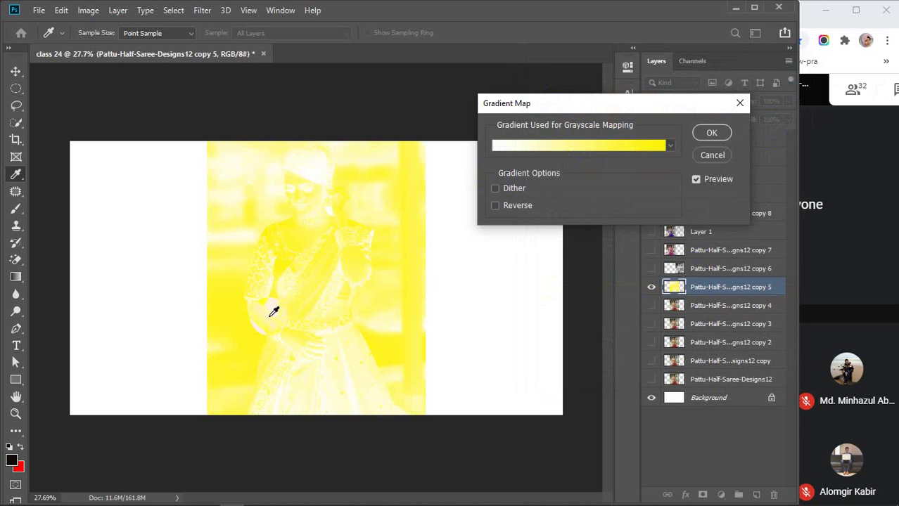
Enable Dither for the yellow Gradient Map and switch Reverse on and off to compare, leaving it on
{"action": "left_click", "coordinate": [496, 206]}
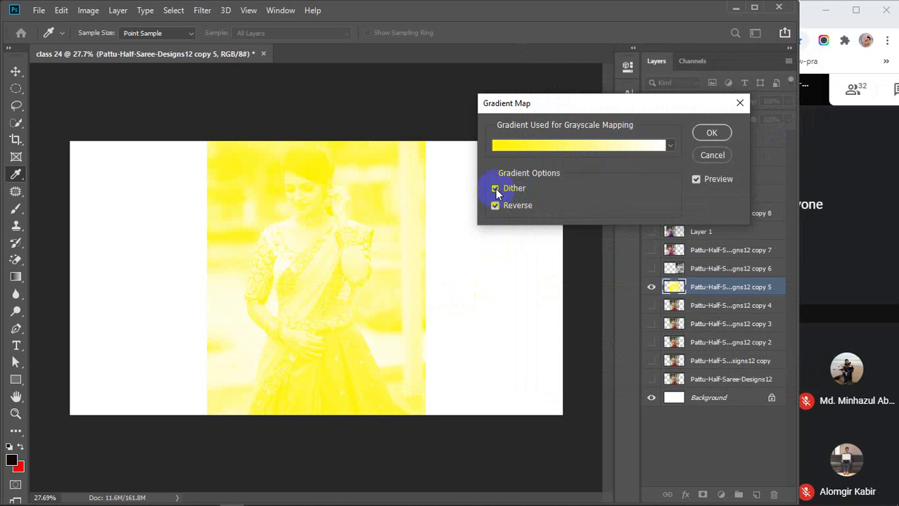
{"action": "left_click", "coordinate": [495, 206]}
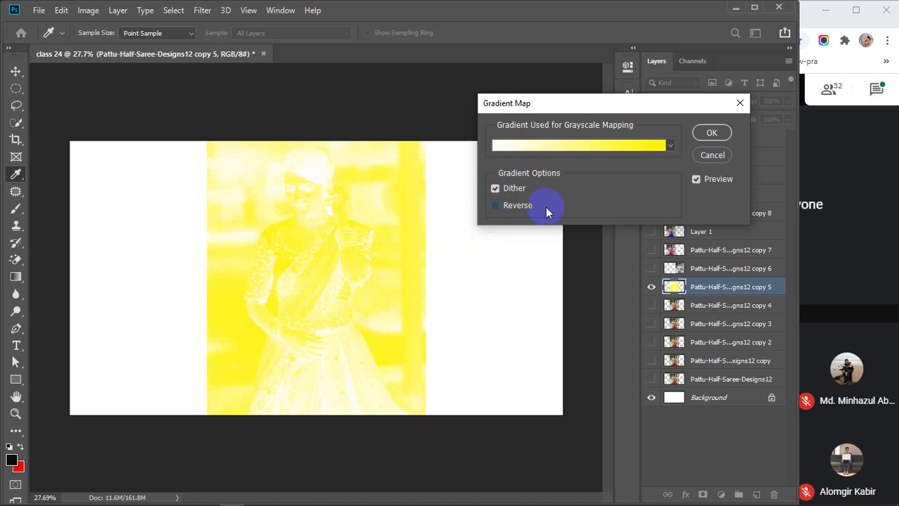
{"action": "left_click", "coordinate": [495, 206]}
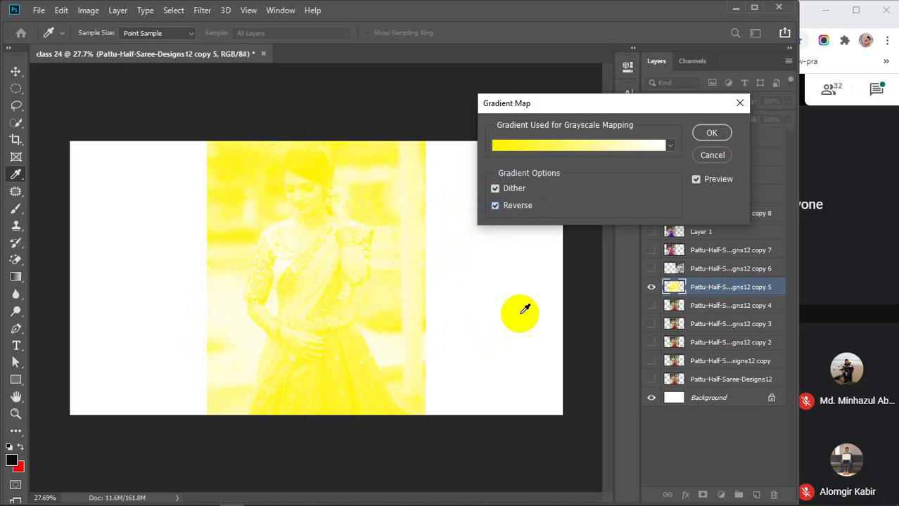
Try the Magenta preset for the Gradient Map, compare it with and without Reverse, and cancel the adjustment
{"action": "left_click", "coordinate": [547, 145]}
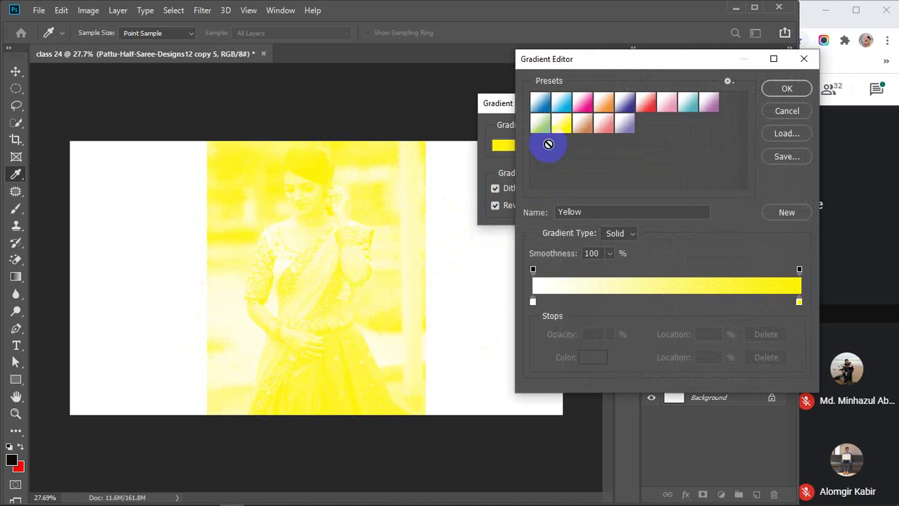
{"action": "left_click", "coordinate": [584, 103]}
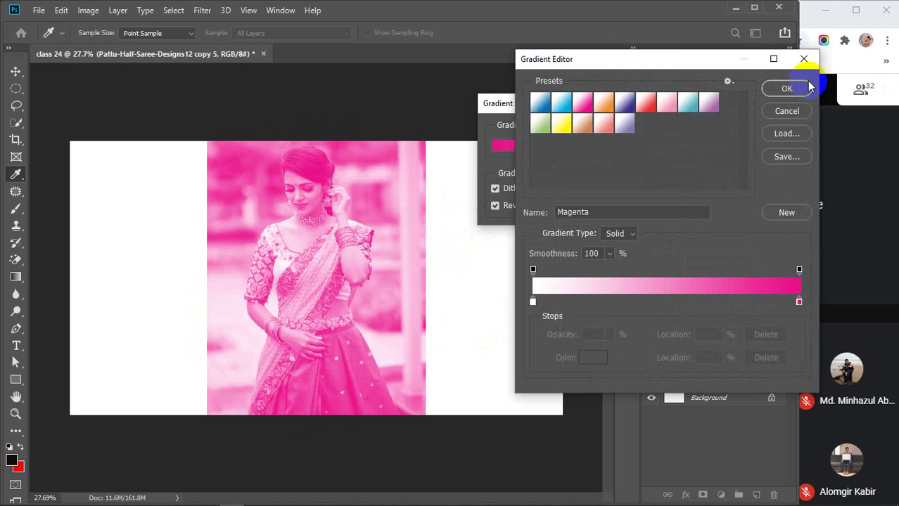
{"action": "left_click", "coordinate": [788, 89]}
{"action": "left_click", "coordinate": [505, 208]}
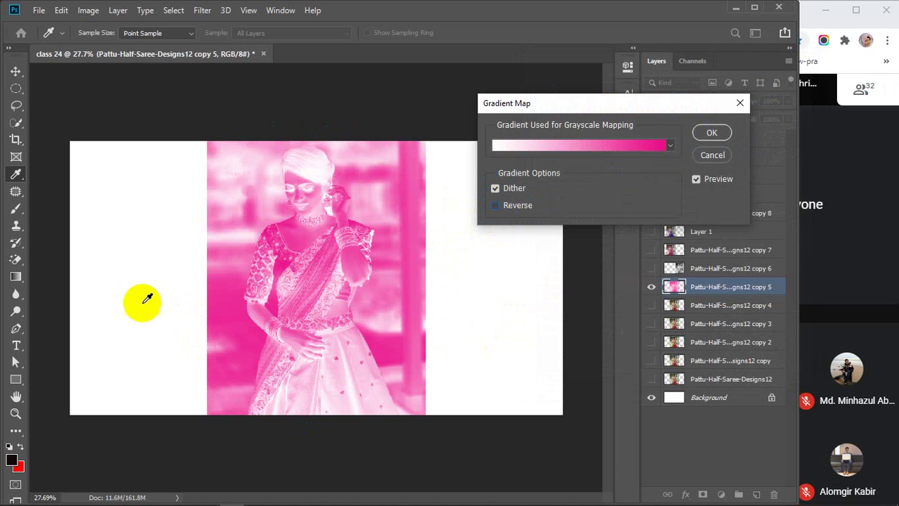
{"action": "left_click", "coordinate": [496, 205]}
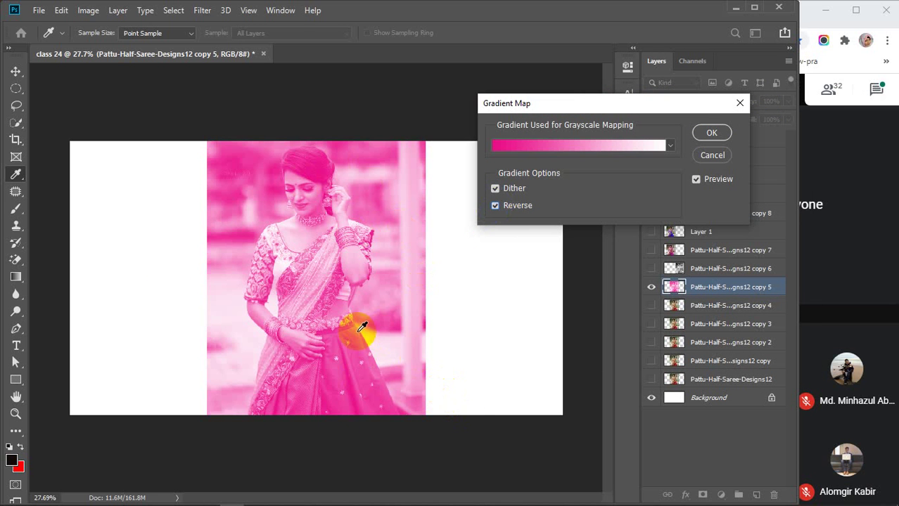
{"action": "left_click", "coordinate": [708, 157]}
{"action": "left_click", "coordinate": [739, 102]}
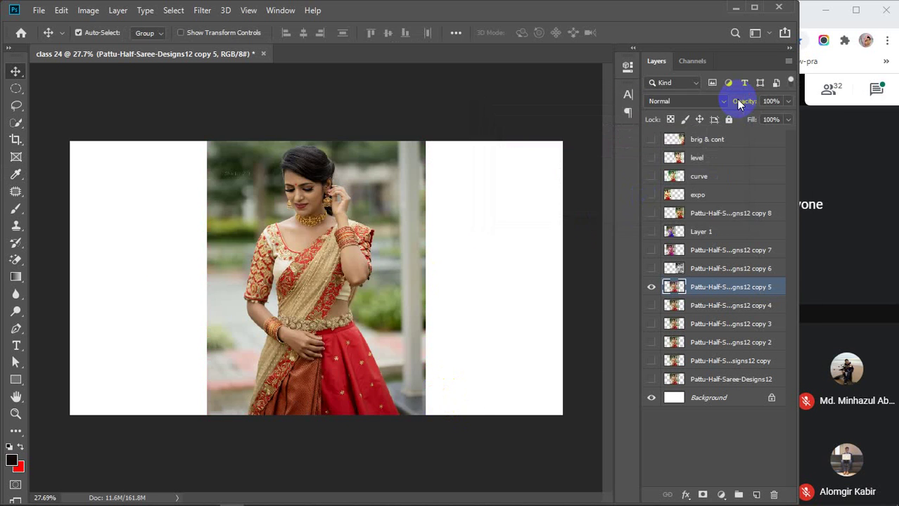
Start a Selective Color adjustment on the copy 5 layer with the Default preset and target the Reds
{"action": "left_click", "coordinate": [87, 10]}
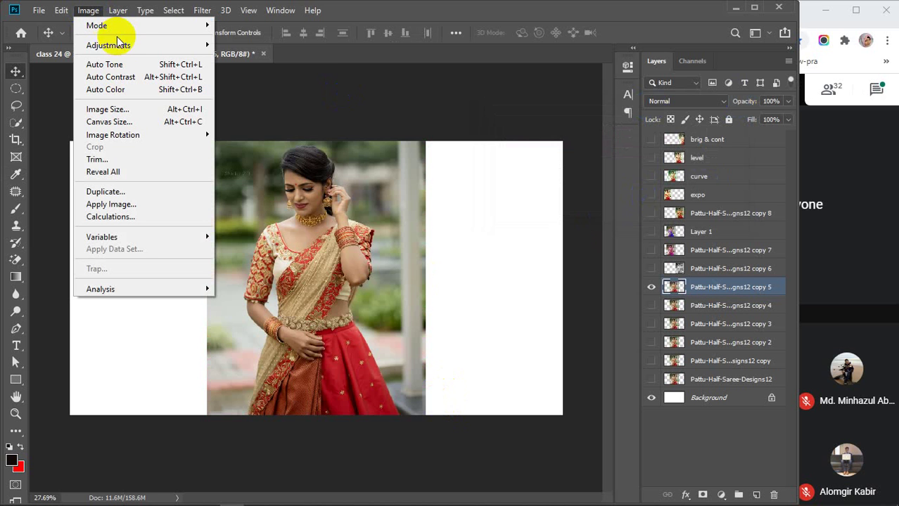
{"action": "mouse_move", "coordinate": [119, 43]}
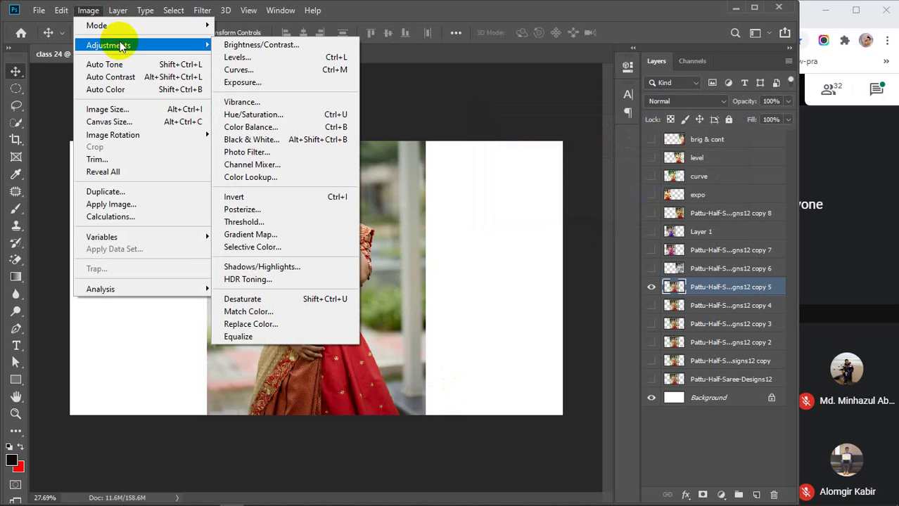
{"action": "left_click", "coordinate": [266, 255]}
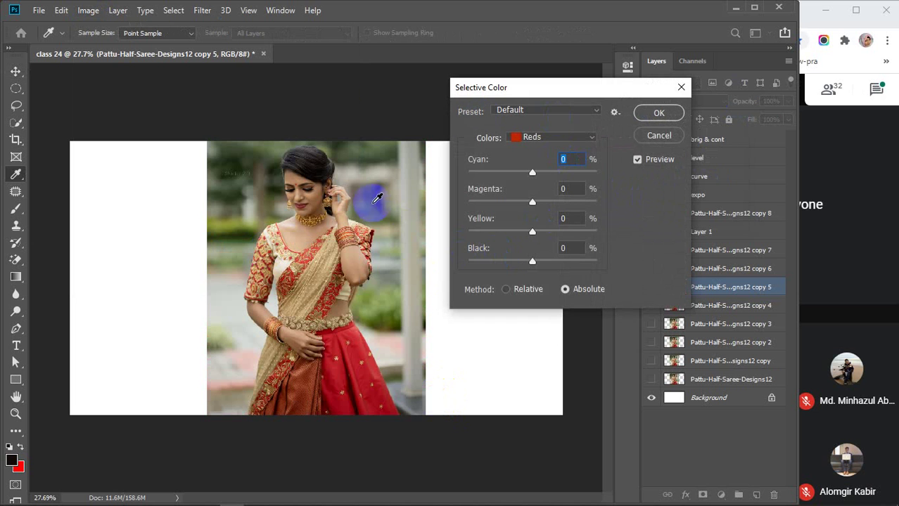
{"action": "left_click_drag", "start_coordinate": [563, 92], "coordinate": [576, 86]}
{"action": "left_click", "coordinate": [562, 98]}
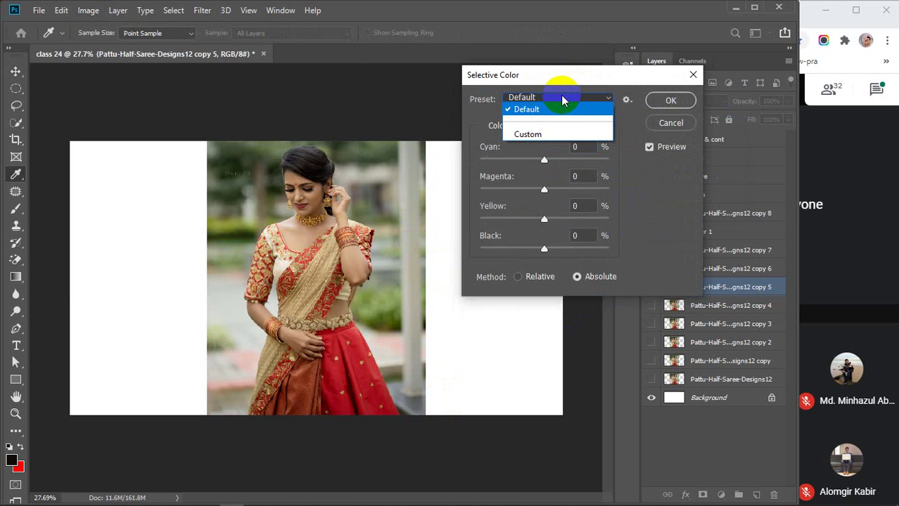
{"action": "left_click", "coordinate": [562, 101]}
{"action": "left_click", "coordinate": [562, 125]}
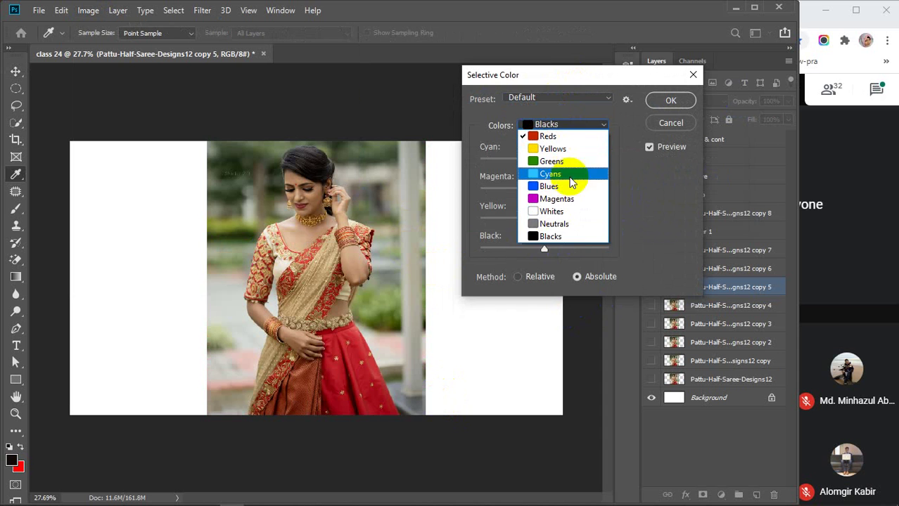
{"action": "left_click", "coordinate": [566, 136]}
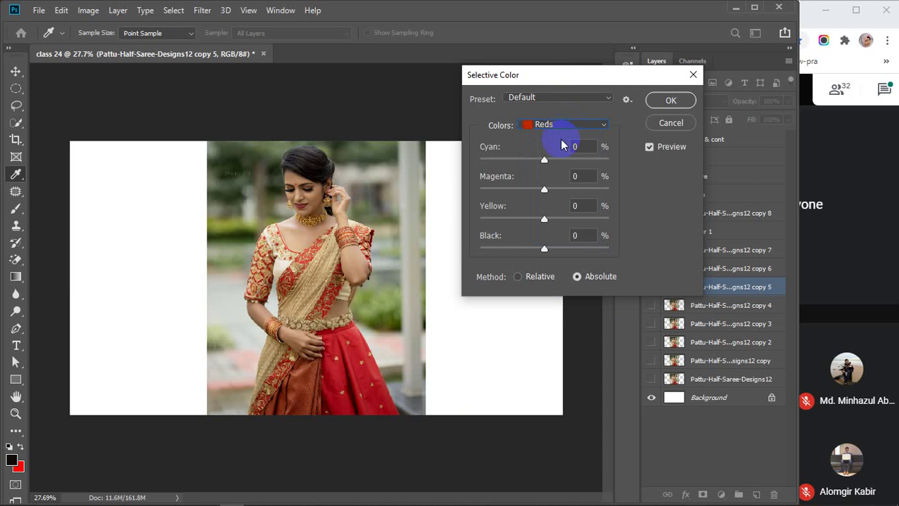
Set the Reds to -100% cyan, -100% magenta, +32% yellow and +100% black, and apply the Selective Color adjustment
{"action": "mouse_move", "coordinate": [543, 161]}
{"action": "left_mouse_down"}
{"action": "mouse_move", "coordinate": [581, 159]}
{"action": "mouse_move", "coordinate": [536, 160]}
{"action": "left_mouse_up"}
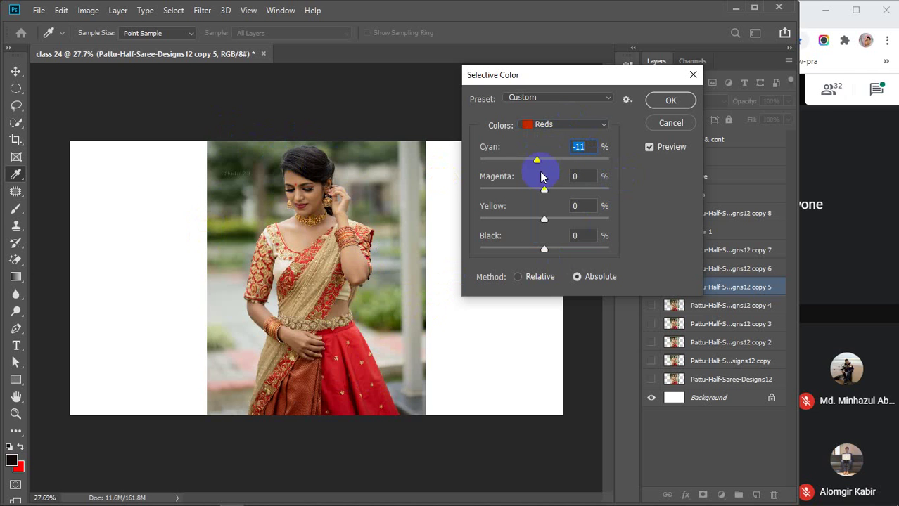
{"action": "left_click_drag", "start_coordinate": [536, 160], "coordinate": [487, 191]}
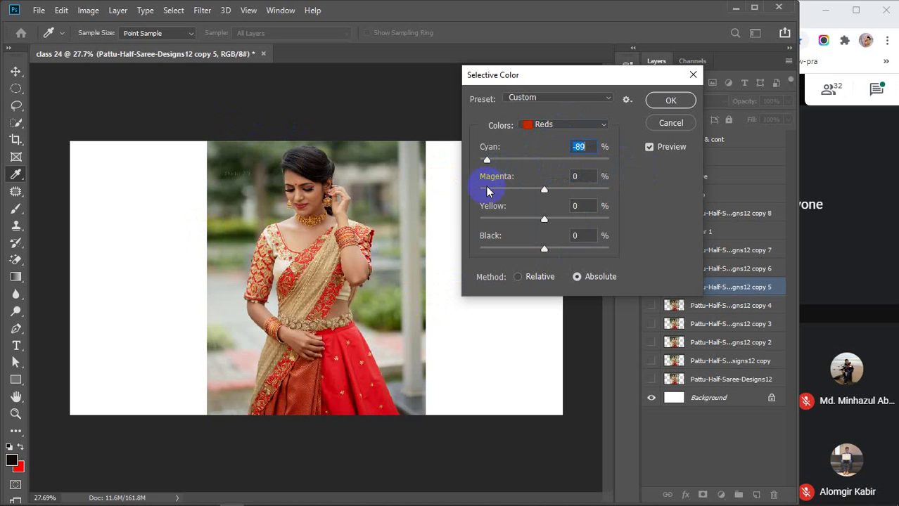
{"action": "left_click_drag", "start_coordinate": [487, 156], "coordinate": [469, 160]}
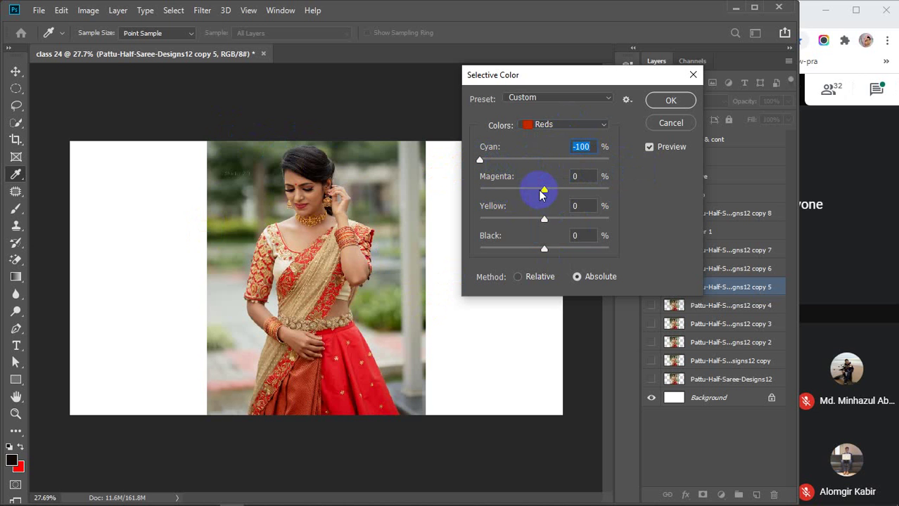
{"action": "left_click_drag", "start_coordinate": [541, 195], "coordinate": [411, 438]}
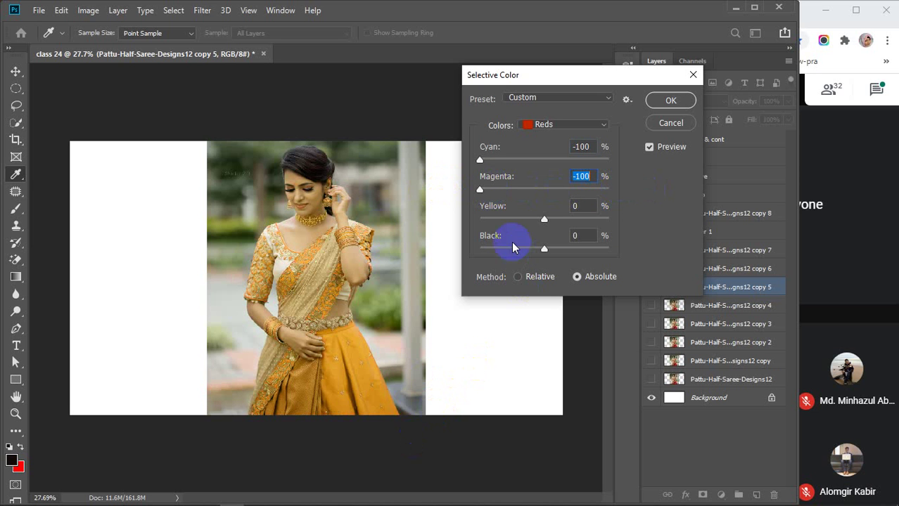
{"action": "left_click_drag", "start_coordinate": [544, 220], "coordinate": [640, 263]}
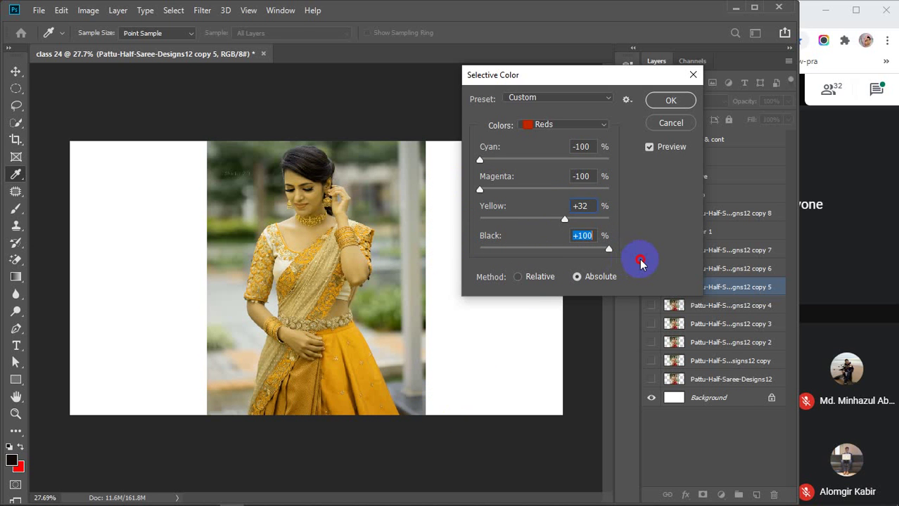
{"action": "left_click", "coordinate": [679, 104]}
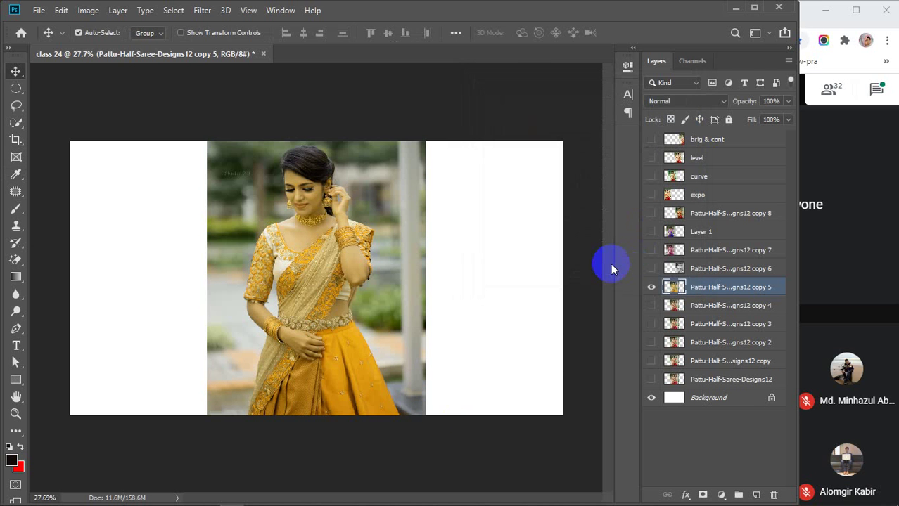
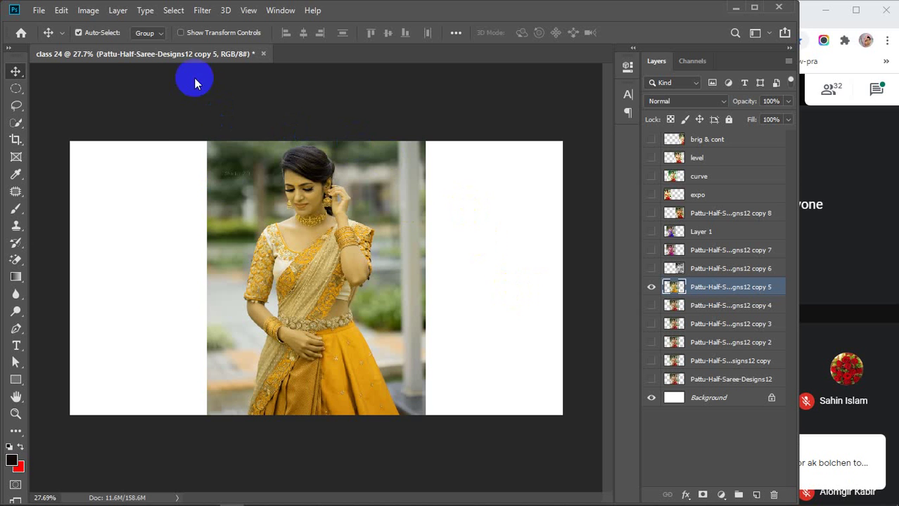
{"action": "left_click", "coordinate": [87, 13]}
{"action": "mouse_move", "coordinate": [92, 45]}
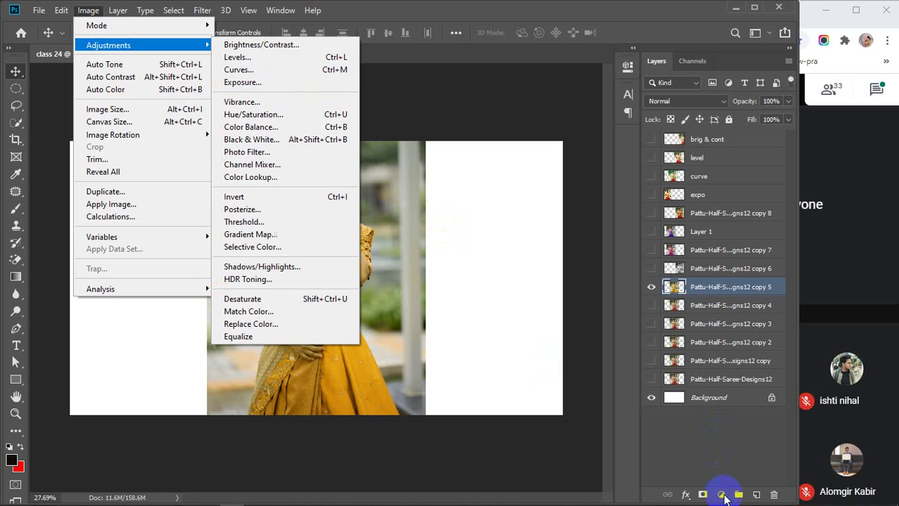
{"action": "left_click", "coordinate": [702, 495]}
{"action": "left_click", "coordinate": [556, 447]}
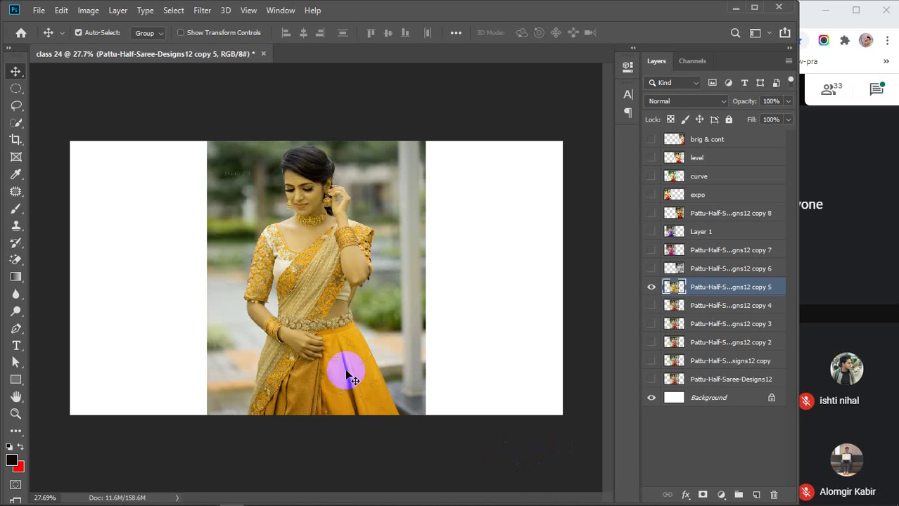
Hide the copy 5 layer, and select and show the copy 4 layer
{"action": "left_click", "coordinate": [651, 287]}
{"action": "left_click", "coordinate": [673, 306]}
{"action": "left_click", "coordinate": [651, 305]}
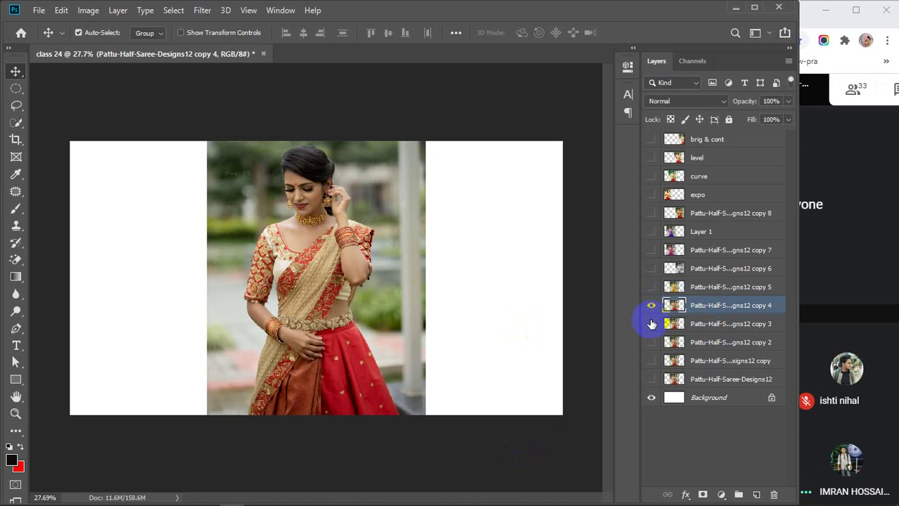
Try Shadows/Highlights on the copy 4 layer with shadows at 0% and highlights at 100% and 0%, and cancel the adjustment
{"action": "left_click", "coordinate": [88, 10]}
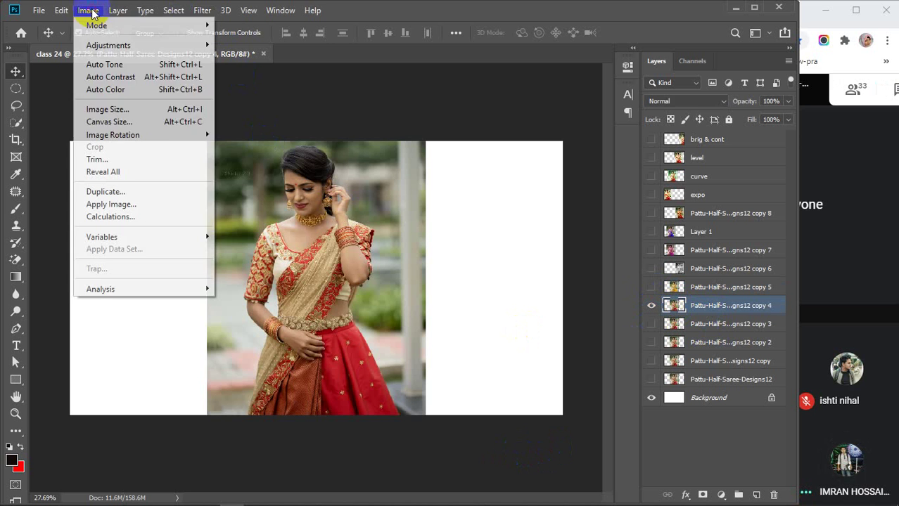
{"action": "mouse_move", "coordinate": [92, 46]}
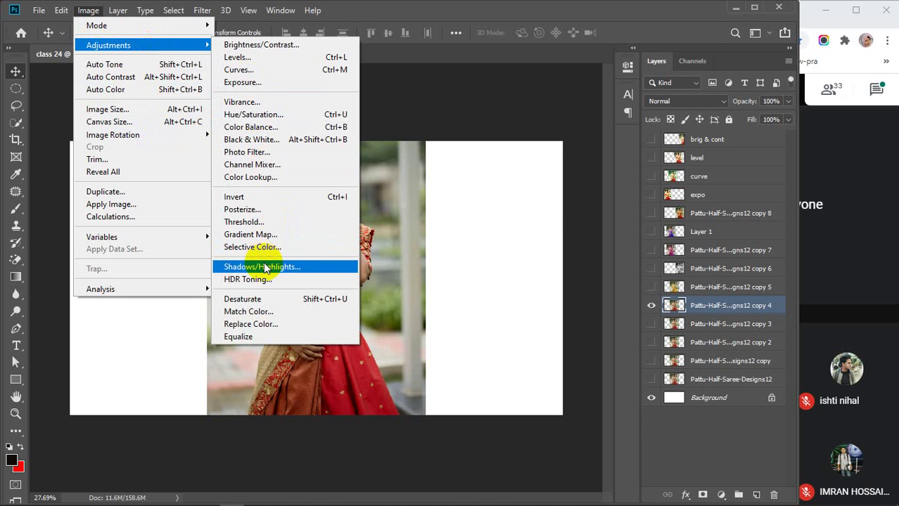
{"action": "left_click", "coordinate": [291, 268]}
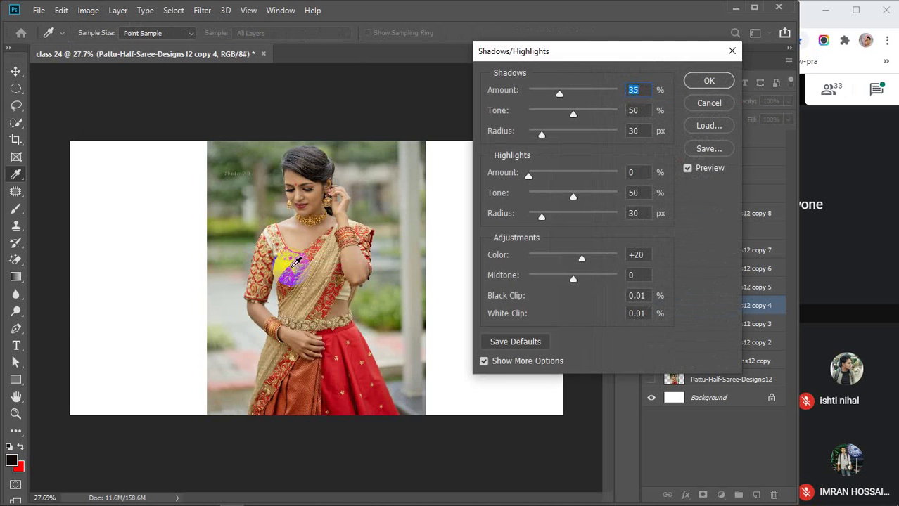
{"action": "left_click", "coordinate": [484, 361]}
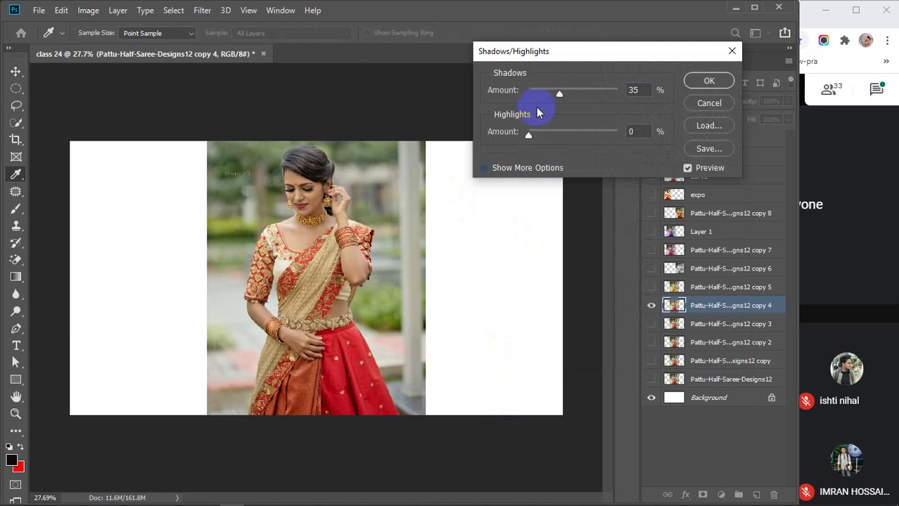
{"action": "left_click_drag", "start_coordinate": [561, 93], "coordinate": [508, 93]}
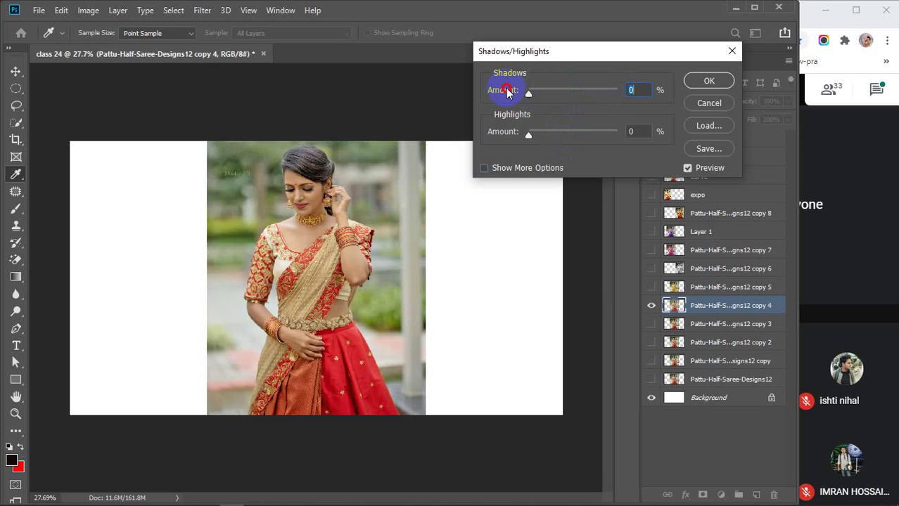
{"action": "left_click_drag", "start_coordinate": [528, 134], "coordinate": [622, 136]}
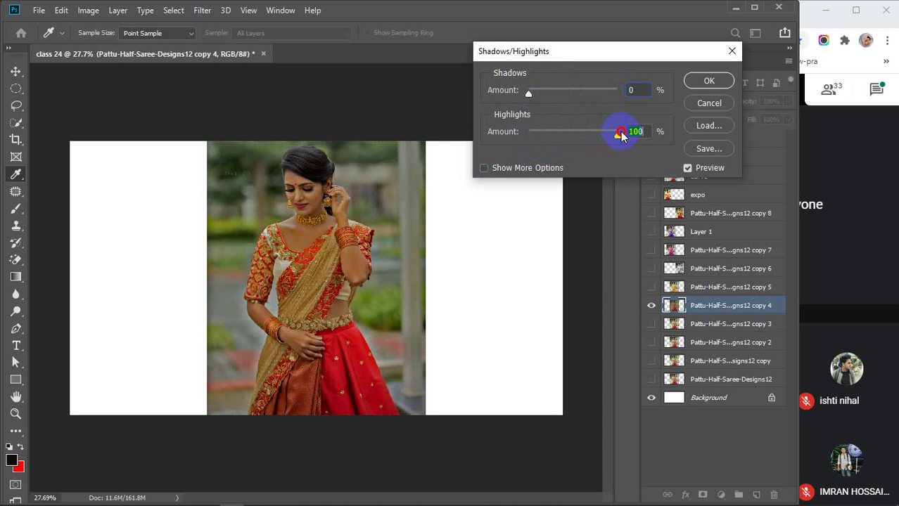
{"action": "left_click_drag", "start_coordinate": [622, 136], "coordinate": [496, 139]}
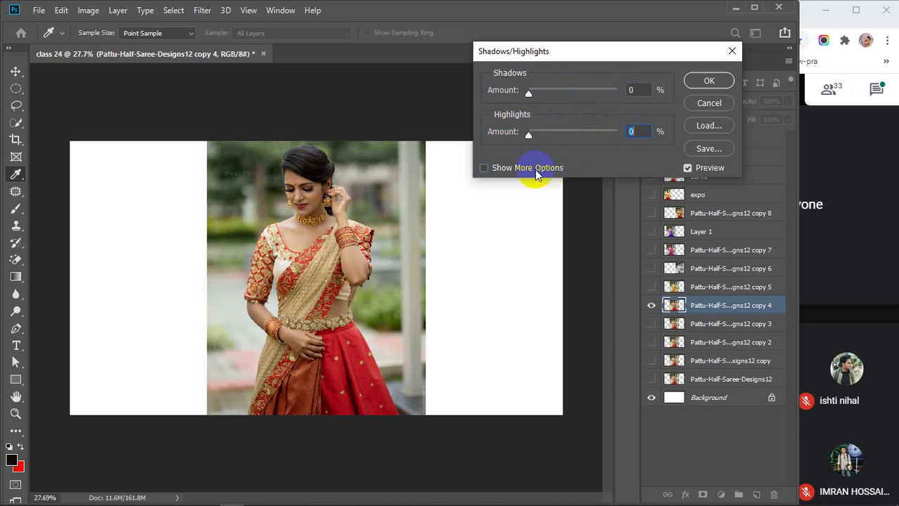
{"action": "left_click", "coordinate": [484, 168]}
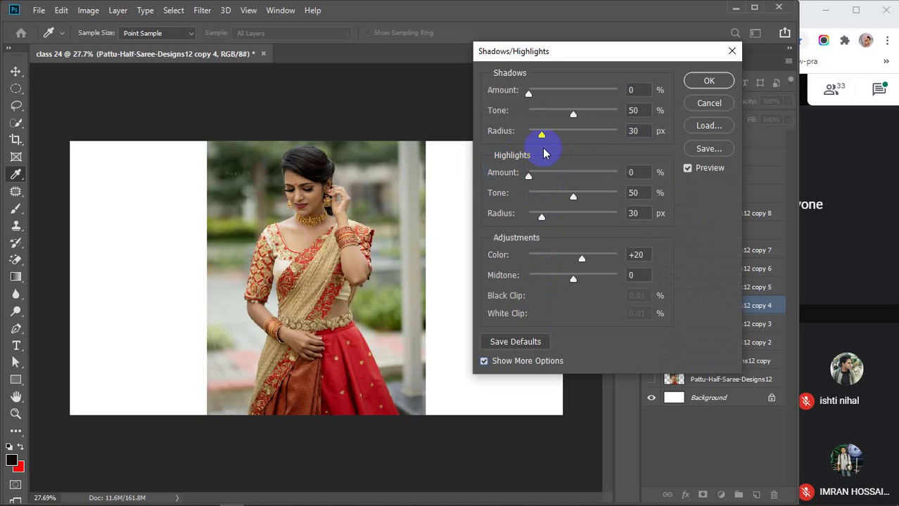
{"action": "left_click", "coordinate": [710, 103]}
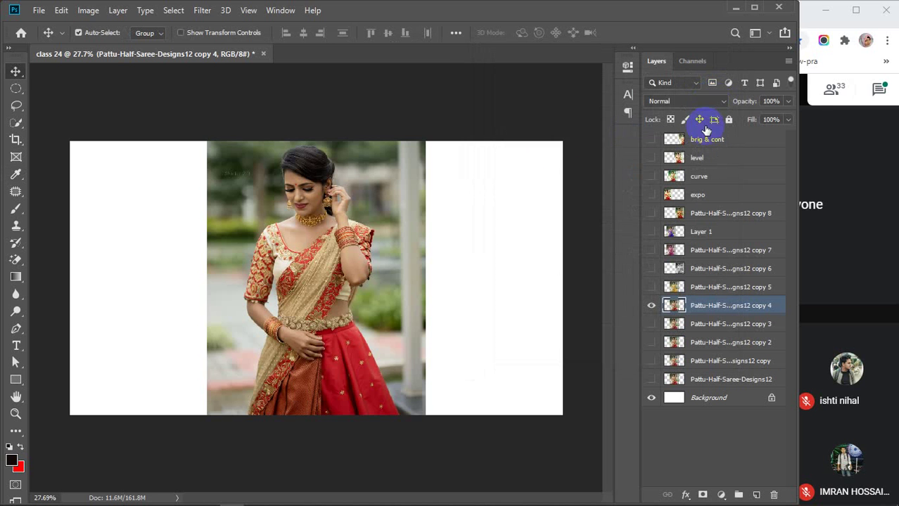
Desaturate the photo on the copy 4 layer
{"action": "left_click", "coordinate": [88, 9]}
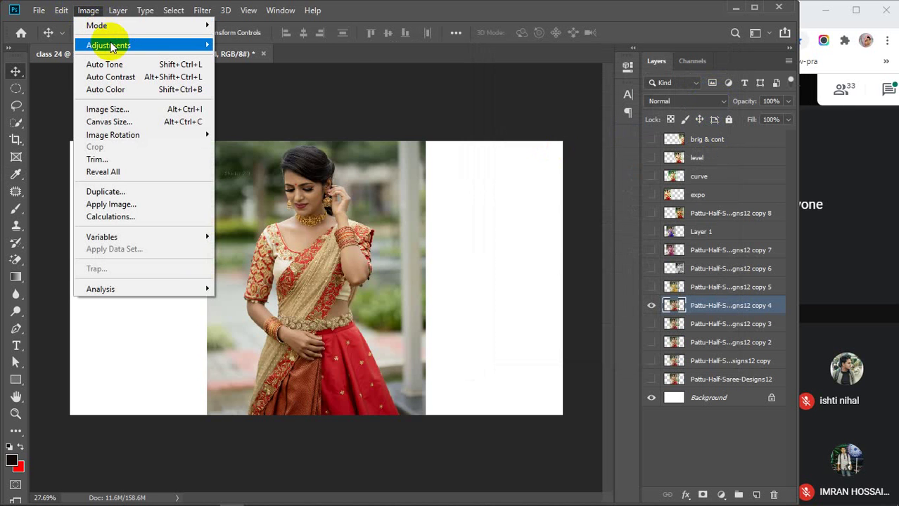
{"action": "mouse_move", "coordinate": [114, 44]}
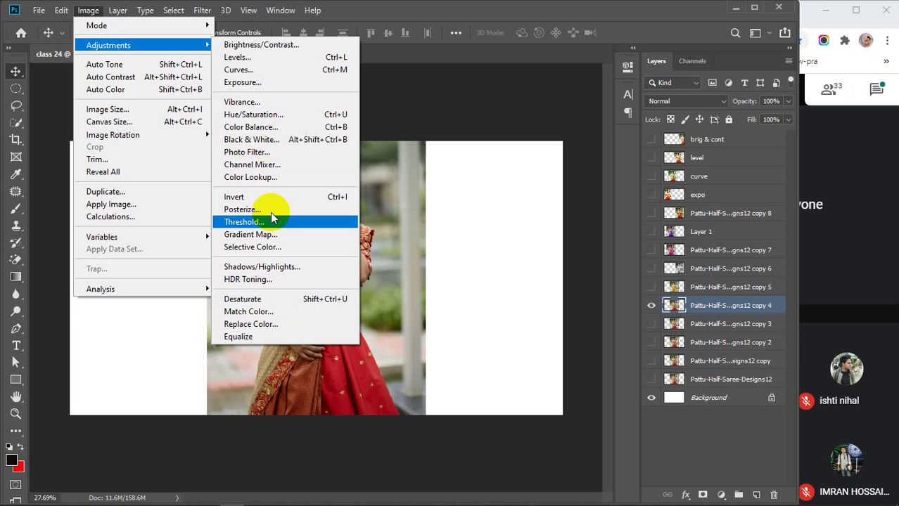
{"action": "left_click", "coordinate": [264, 301]}
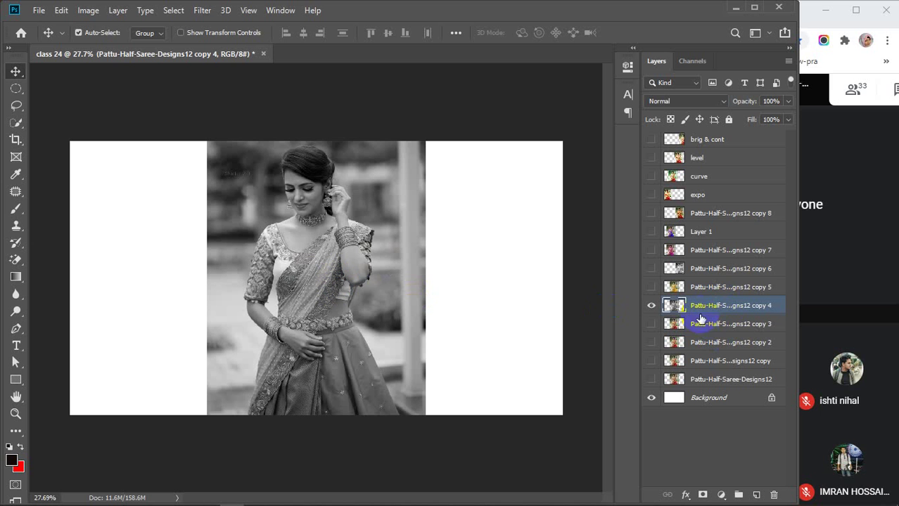
Show the copy 6 layer and arrange the copy 4 and copy 6 black-and-white photos edge to edge for comparison
{"action": "left_click", "coordinate": [651, 269]}
{"action": "left_click_drag", "start_coordinate": [289, 256], "coordinate": [187, 251]}
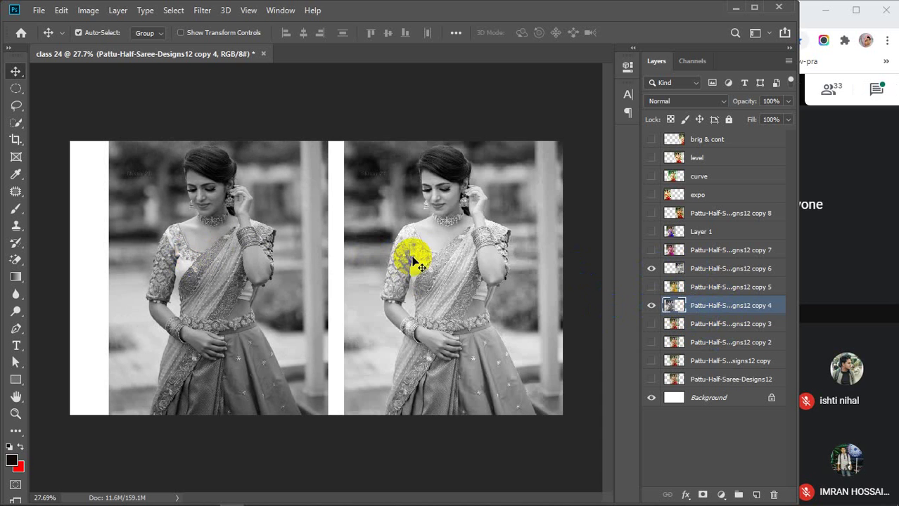
{"action": "left_click_drag", "start_coordinate": [414, 261], "coordinate": [398, 258]}
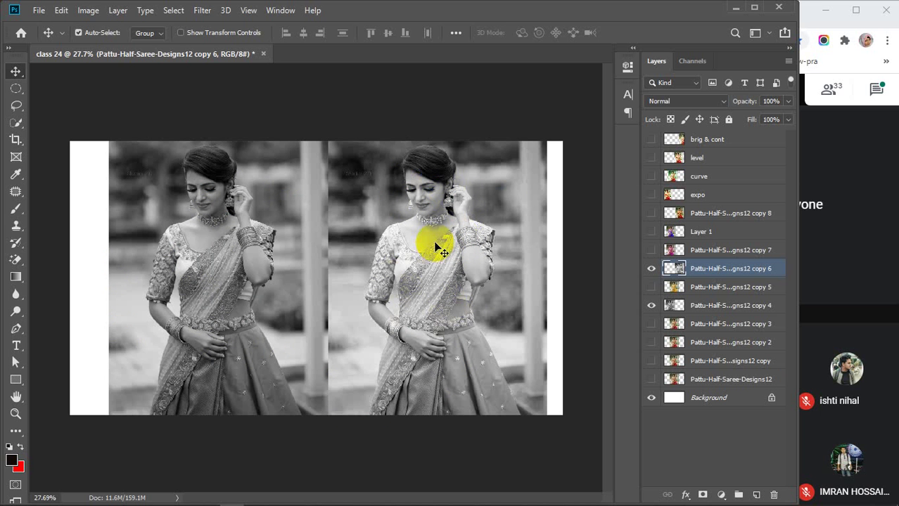
Hide the copy 6 and copy 4 layers, and show and select the copy 3 layer
{"action": "left_click", "coordinate": [651, 268]}
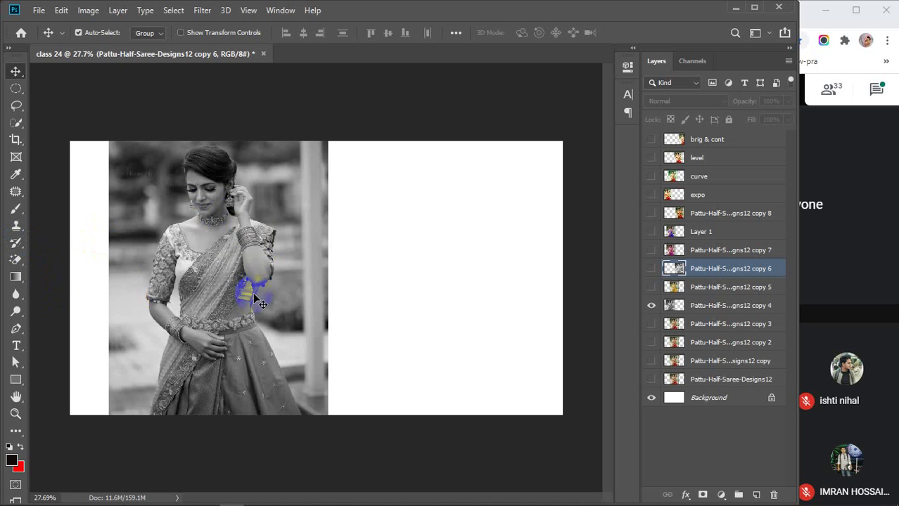
{"action": "left_click", "coordinate": [86, 13]}
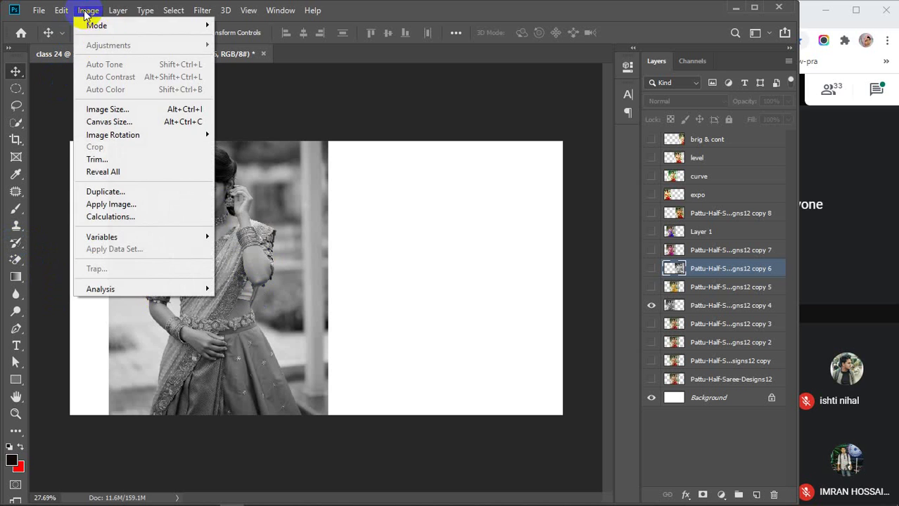
{"action": "left_click", "coordinate": [290, 93]}
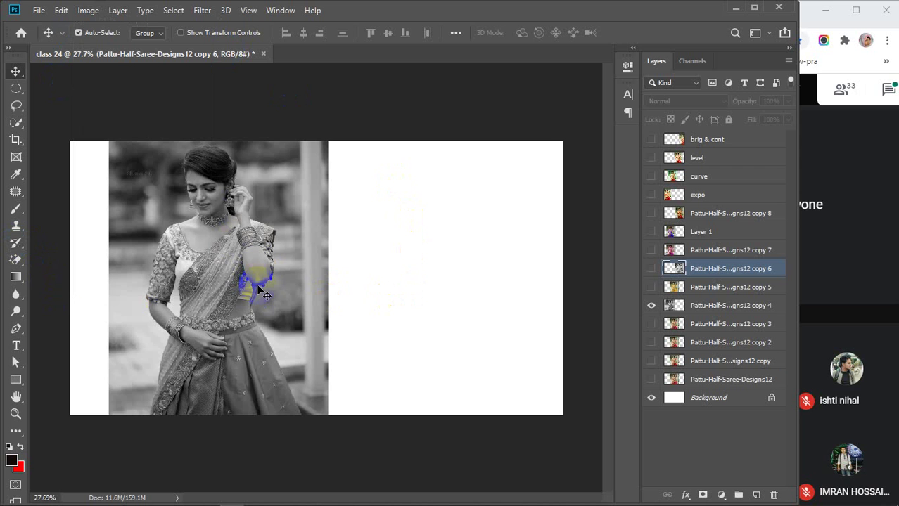
{"action": "key", "text": "ctrl"}
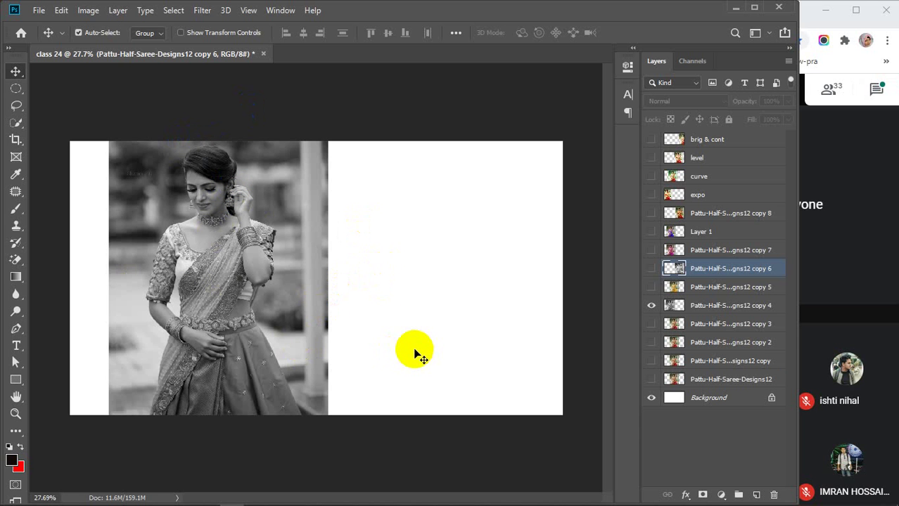
{"action": "left_click", "coordinate": [651, 306]}
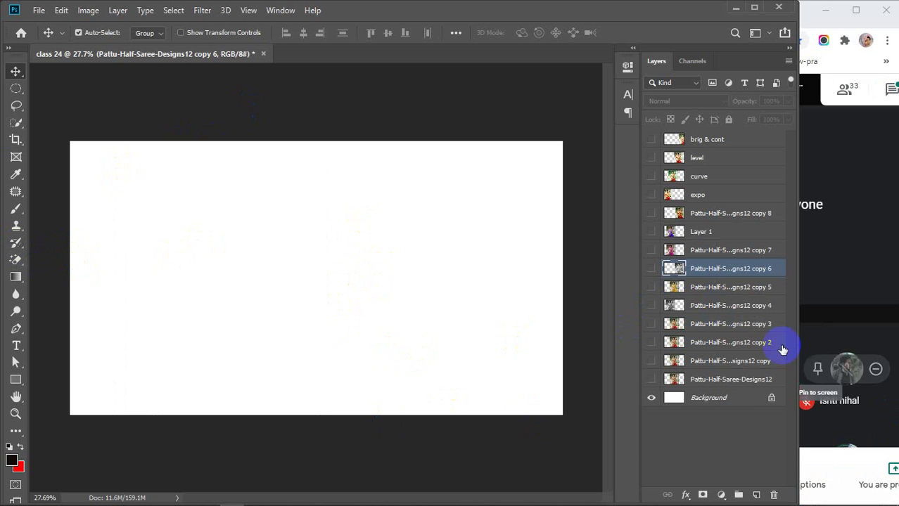
{"action": "left_click", "coordinate": [650, 287]}
{"action": "left_click", "coordinate": [651, 288]}
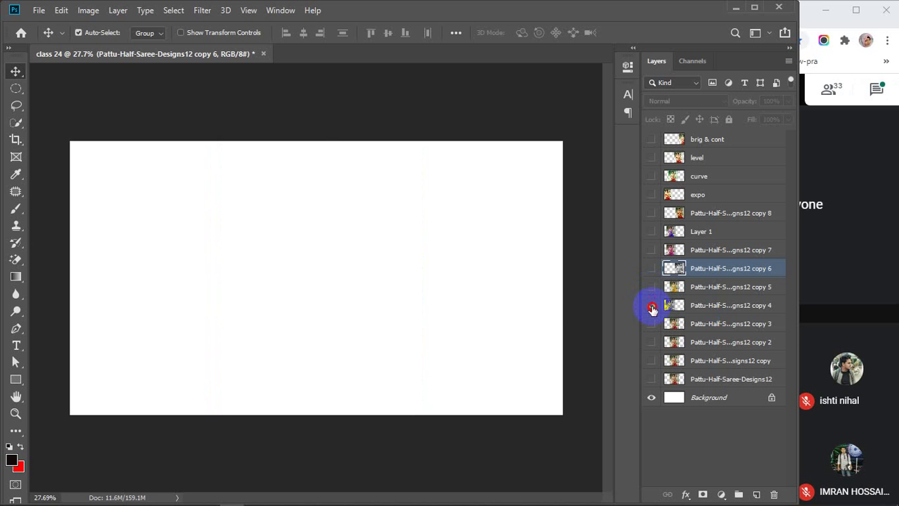
{"action": "left_click", "coordinate": [652, 307]}
{"action": "left_click", "coordinate": [653, 309]}
{"action": "left_click", "coordinate": [650, 325]}
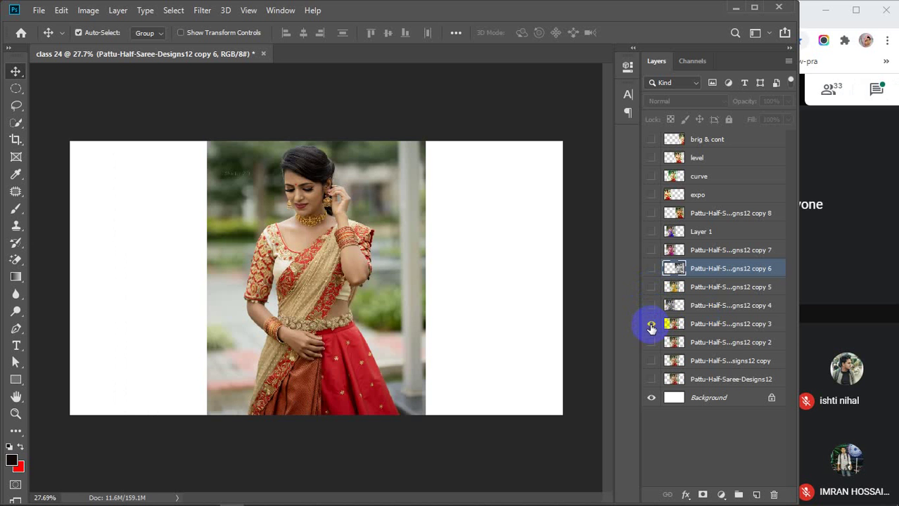
{"action": "left_click", "coordinate": [712, 323]}
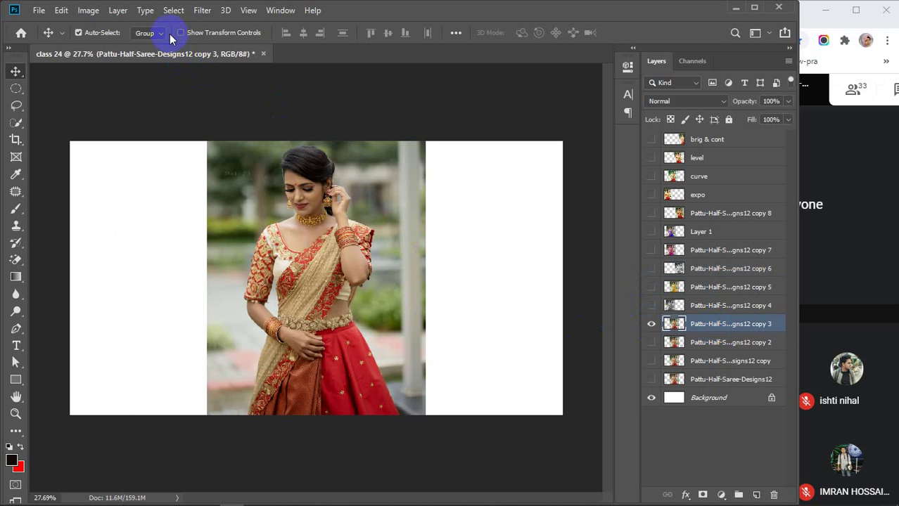
{"action": "left_click", "coordinate": [88, 12]}
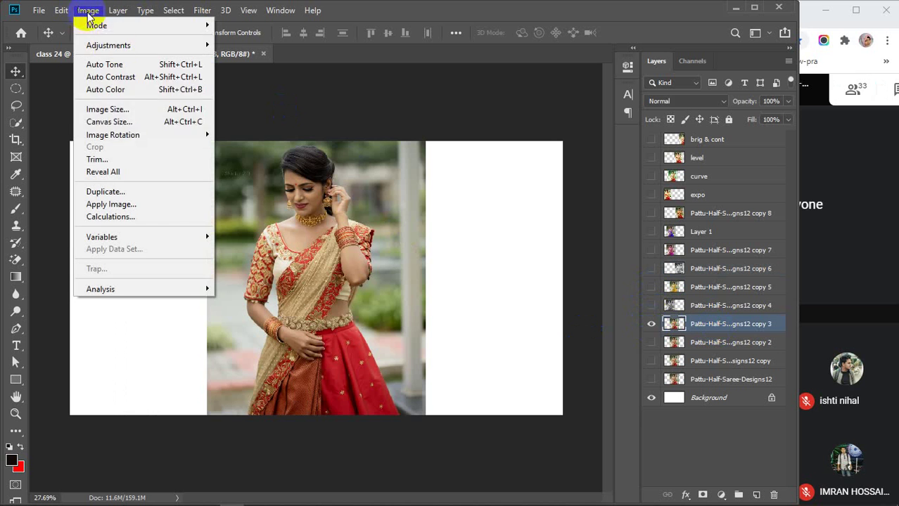
{"action": "mouse_move", "coordinate": [110, 44]}
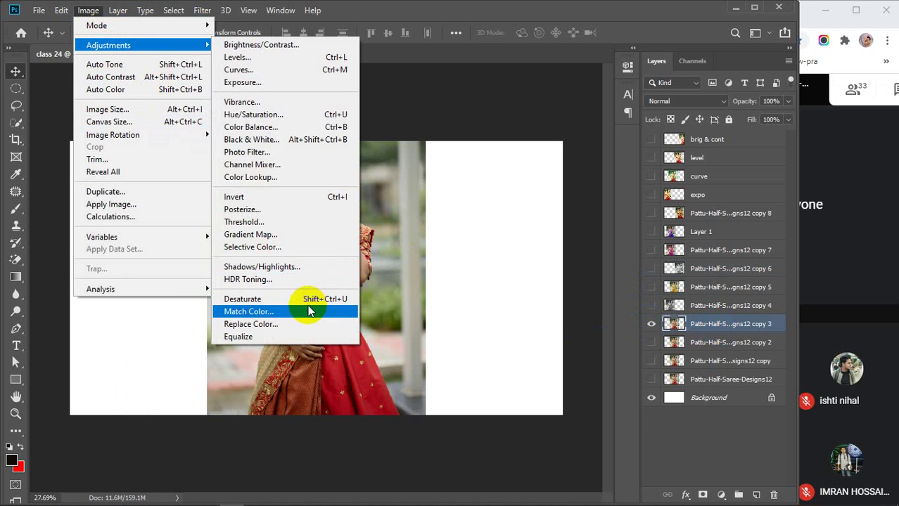
{"action": "left_click", "coordinate": [254, 311]}
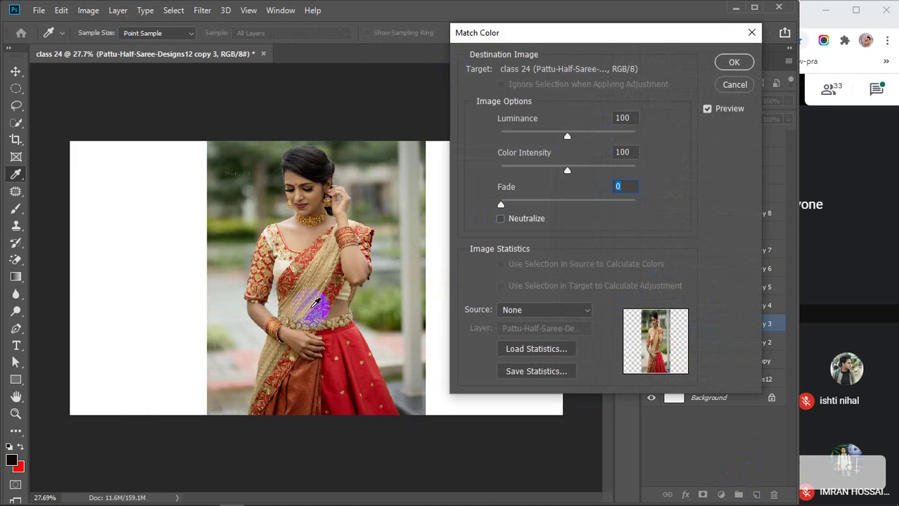
{"action": "left_click", "coordinate": [734, 84]}
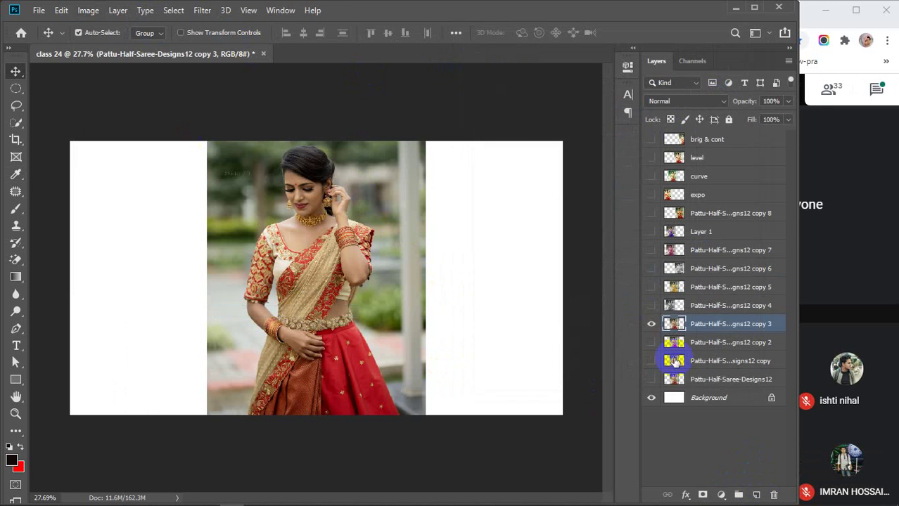
Start a Replace Color adjustment on the copy 3 layer and sample the pale background colour beside the saree
{"action": "left_click", "coordinate": [87, 13]}
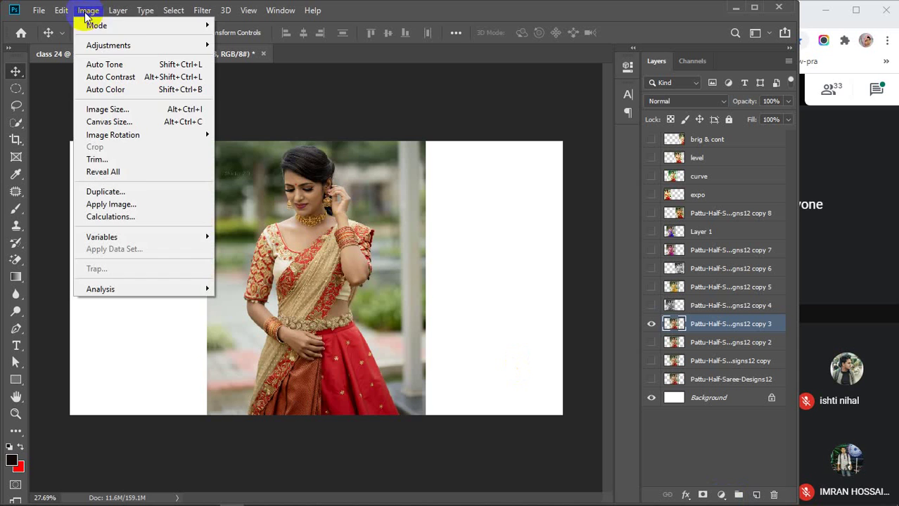
{"action": "mouse_move", "coordinate": [119, 45]}
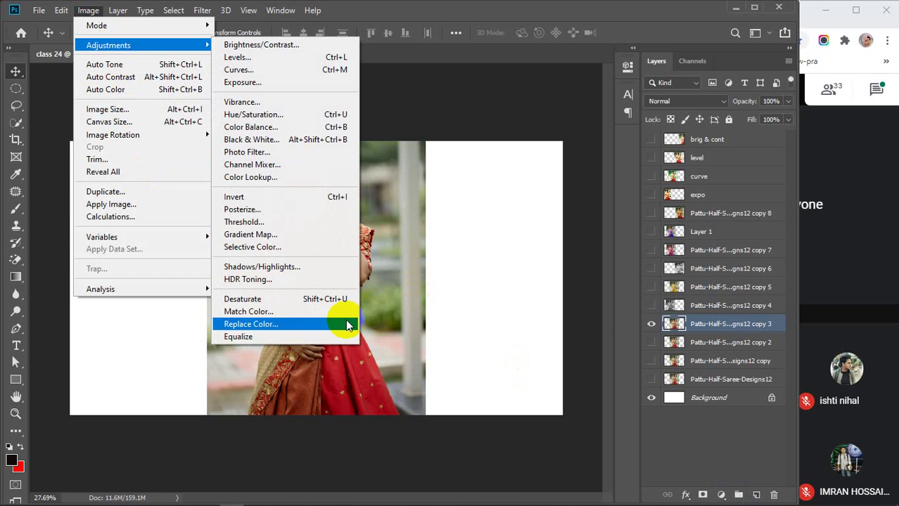
{"action": "left_click", "coordinate": [271, 323]}
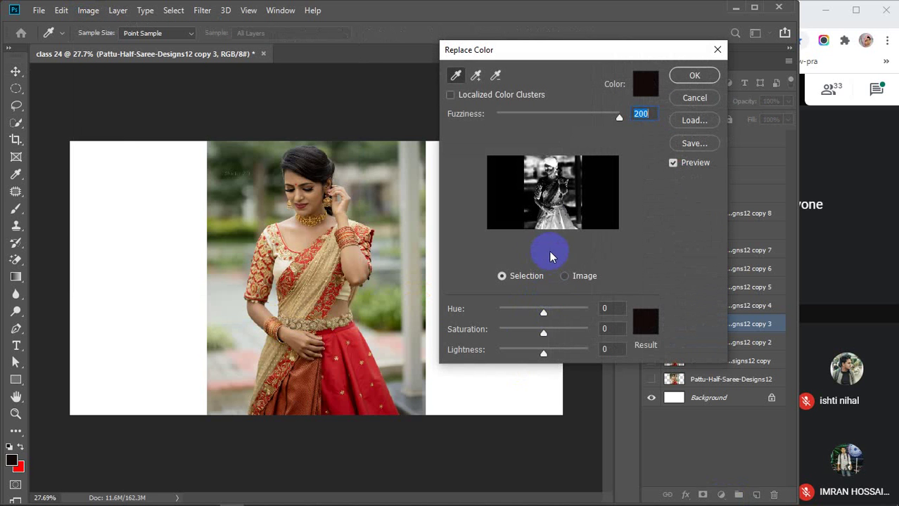
{"action": "left_click", "coordinate": [454, 76]}
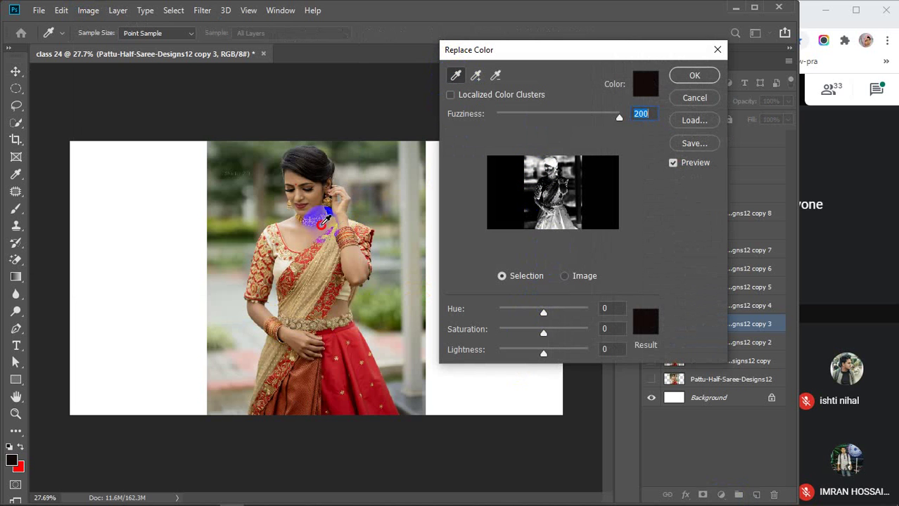
{"action": "left_click", "coordinate": [316, 217]}
{"action": "left_click", "coordinate": [267, 296]}
{"action": "left_click", "coordinate": [237, 338]}
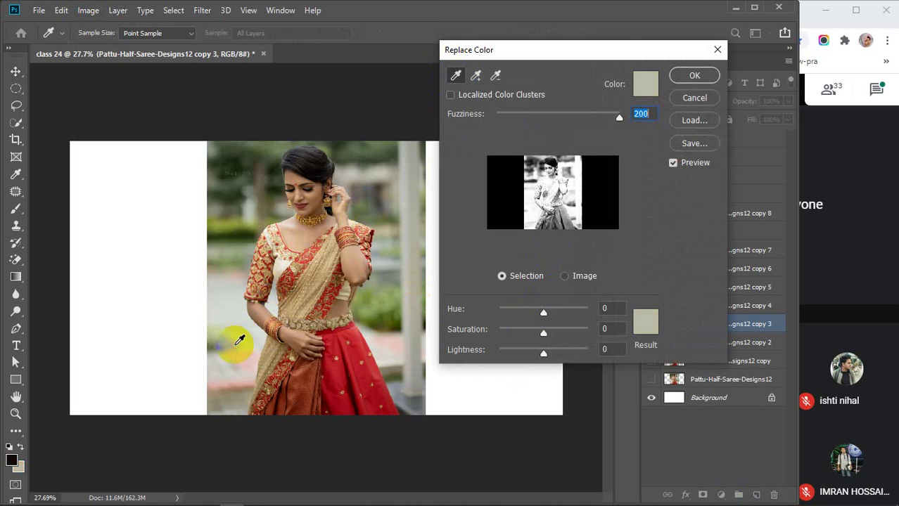
Add the background tone near the pillar to the Replace Color sample and set the Fuzziness to 31
{"action": "left_click", "coordinate": [476, 76]}
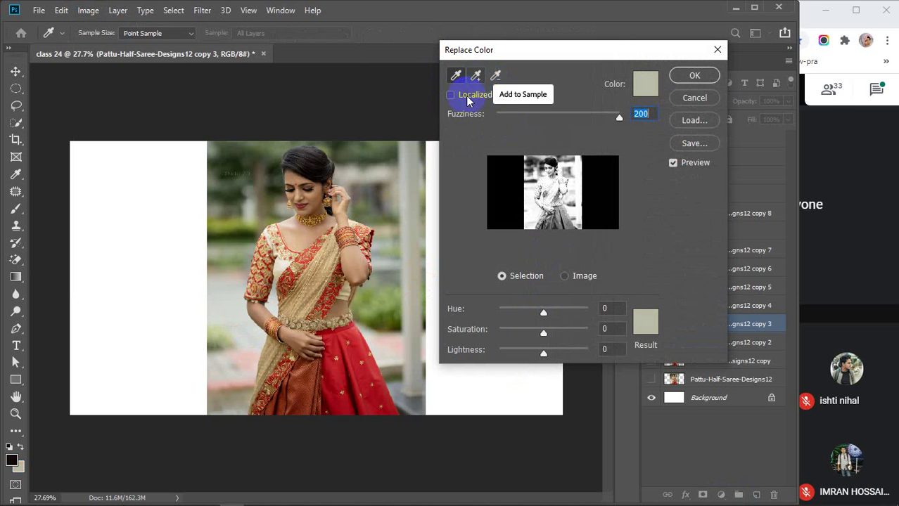
{"action": "left_click", "coordinate": [387, 170]}
{"action": "left_click", "coordinate": [495, 75]}
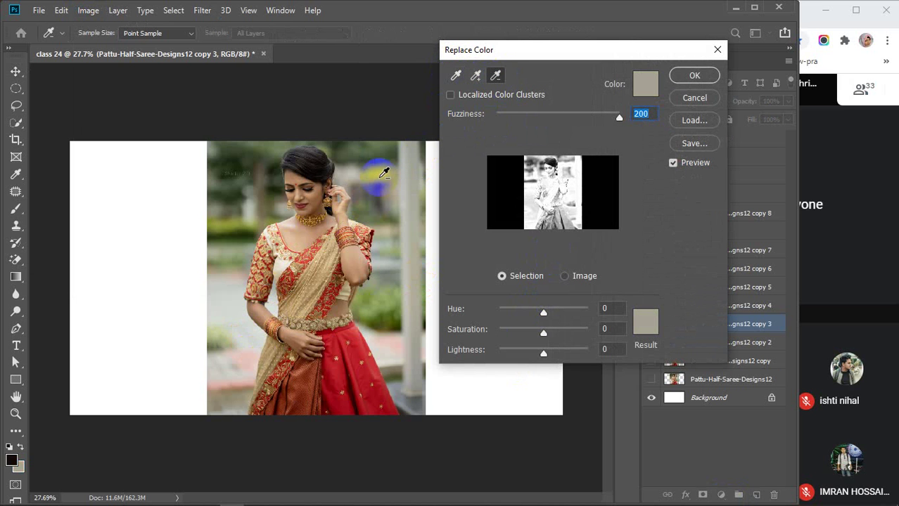
{"action": "left_click", "coordinate": [455, 75]}
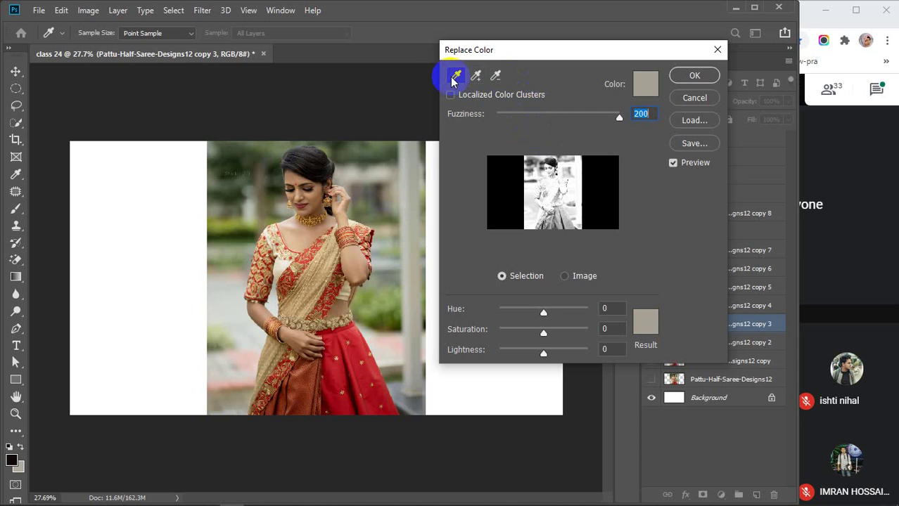
{"action": "left_click_drag", "start_coordinate": [618, 116], "coordinate": [514, 120]}
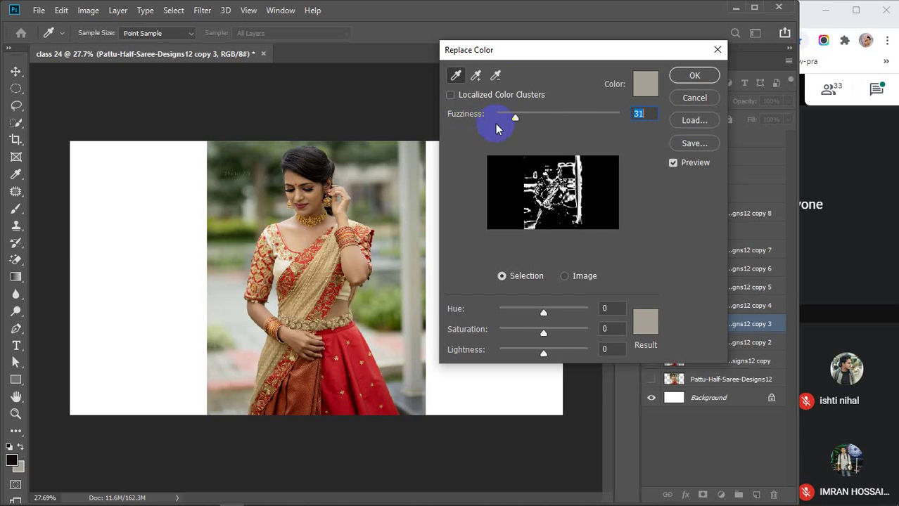
Set the Replace Color Fuzziness to 30, preview the image instead of the selection and sample the red skirt colour
{"action": "left_click_drag", "start_coordinate": [514, 126], "coordinate": [510, 122]}
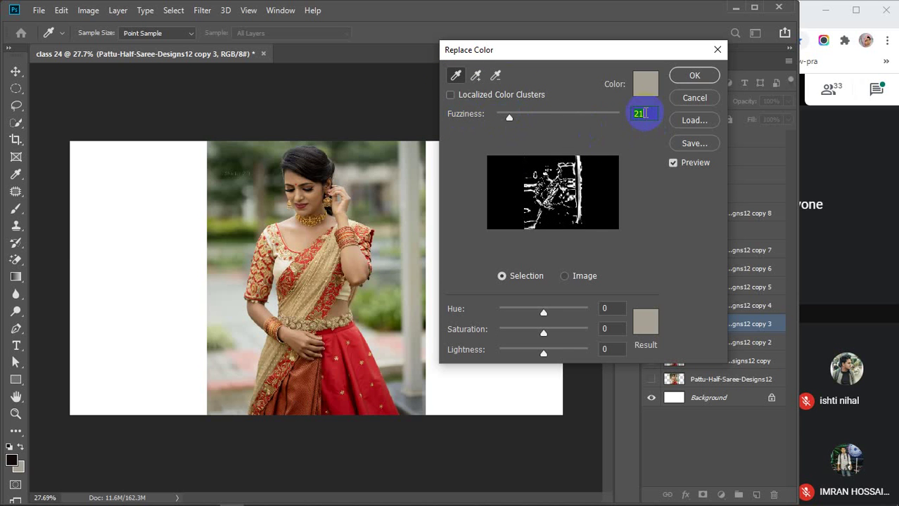
{"action": "scroll", "coordinate": [645, 117], "scroll_direction": "up", "scroll_amount": 6}
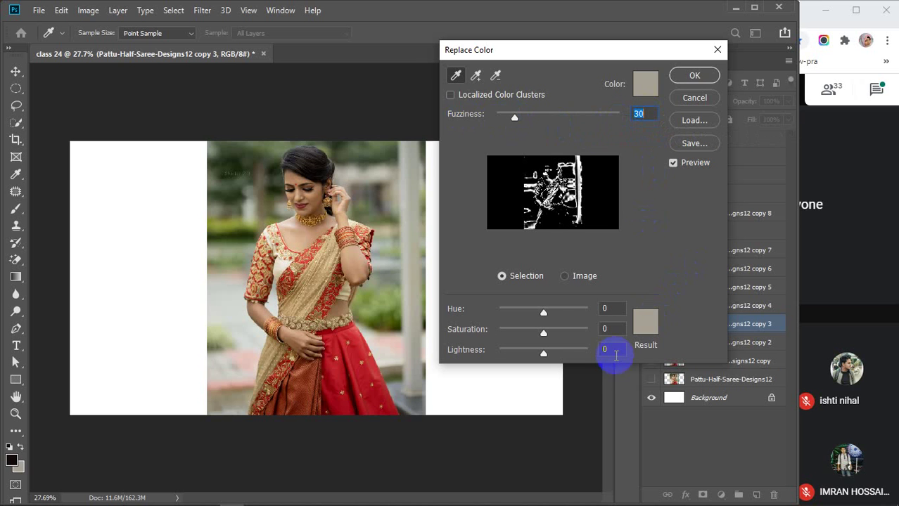
{"action": "left_click", "coordinate": [564, 276]}
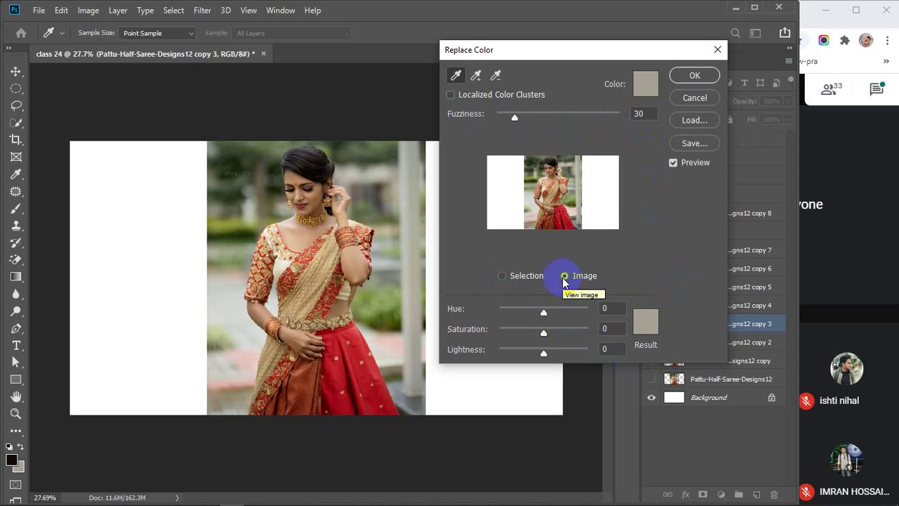
{"action": "left_click", "coordinate": [347, 406]}
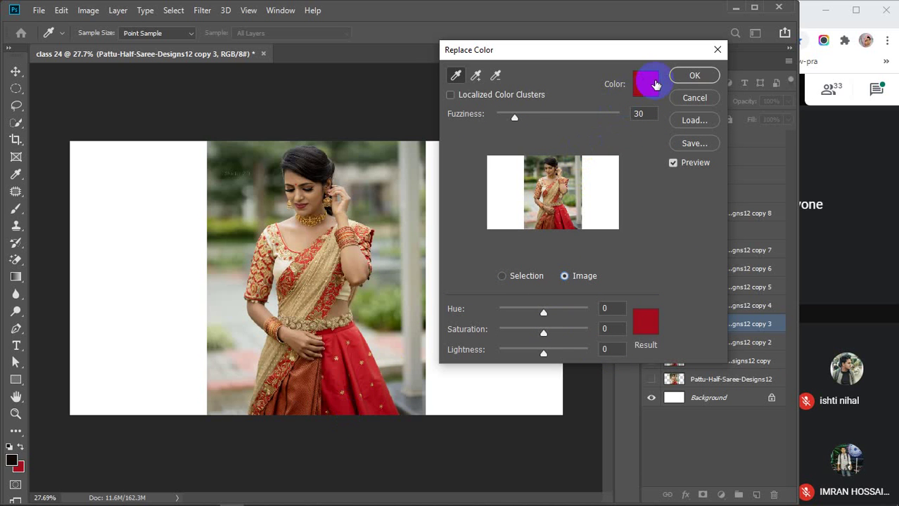
{"action": "left_click", "coordinate": [345, 401]}
Set the replacement Hue to +180 and the Saturation to 0 for the sampled red
{"action": "left_click", "coordinate": [543, 317]}
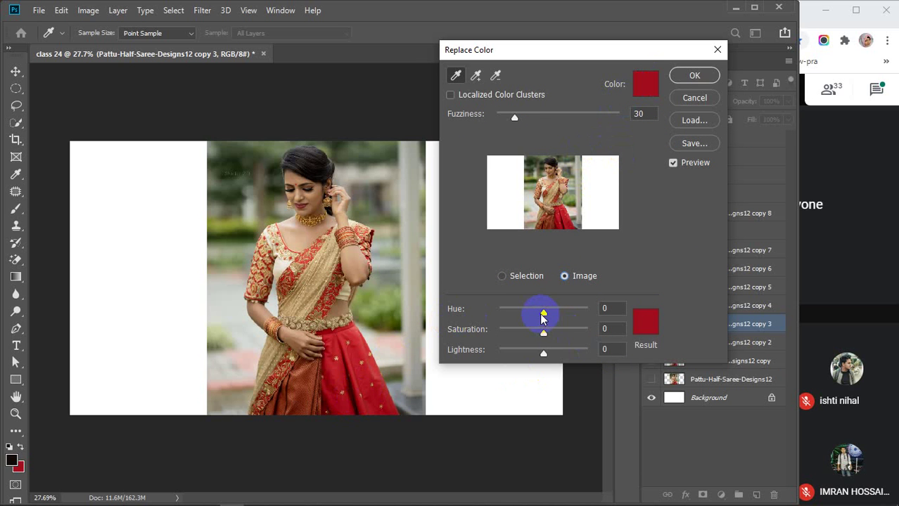
{"action": "left_click_drag", "start_coordinate": [546, 316], "coordinate": [556, 340]}
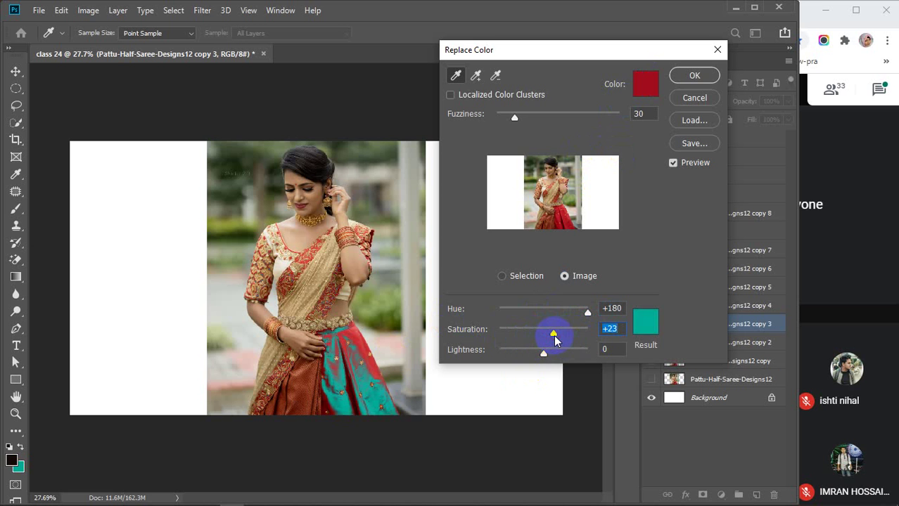
{"action": "type", "text": "0"}
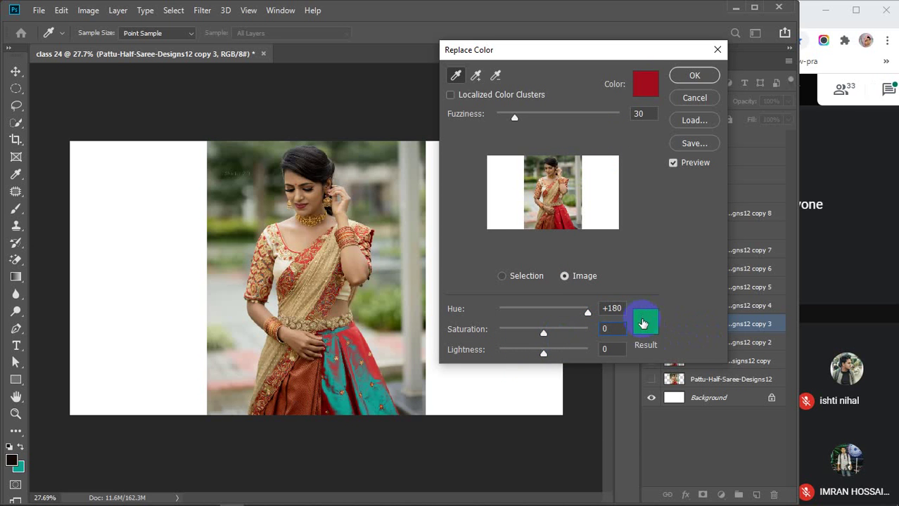
Try blue 1200ff as the result colour with the Fuzziness at 200, and cancel the Replace Color adjustment
{"action": "left_click", "coordinate": [642, 323]}
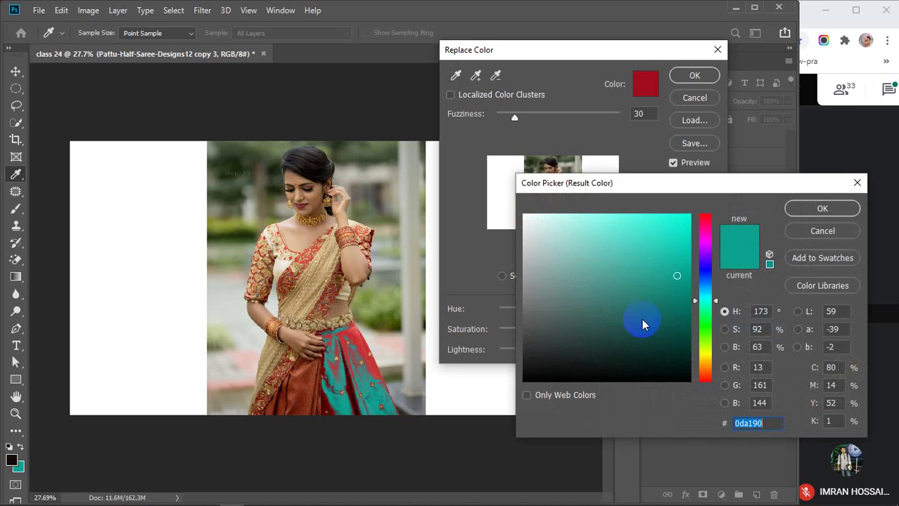
{"action": "left_click", "coordinate": [705, 268]}
{"action": "left_click_drag", "start_coordinate": [682, 229], "coordinate": [700, 204]}
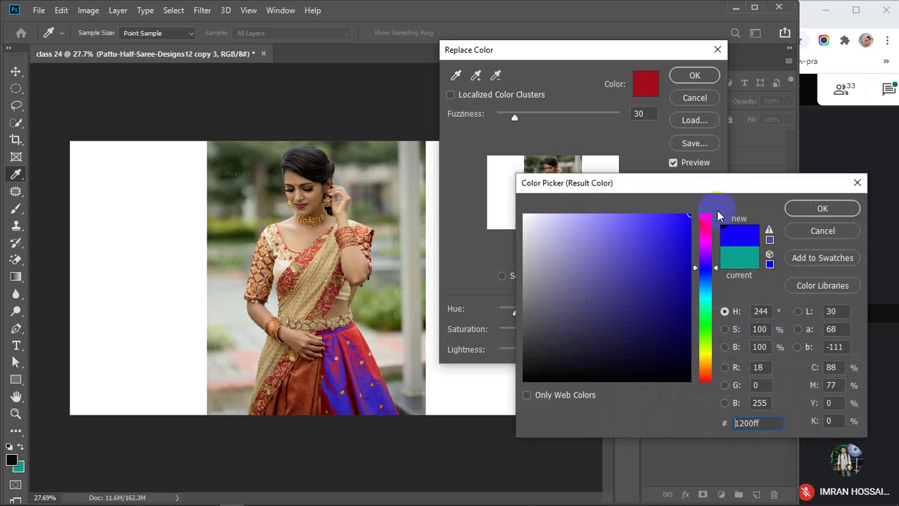
{"action": "left_click", "coordinate": [797, 211]}
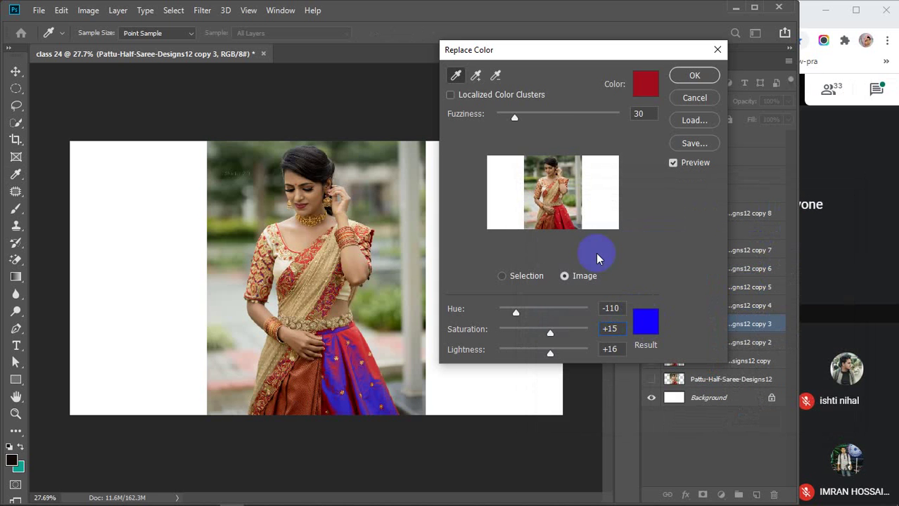
{"action": "left_click_drag", "start_coordinate": [517, 121], "coordinate": [630, 137]}
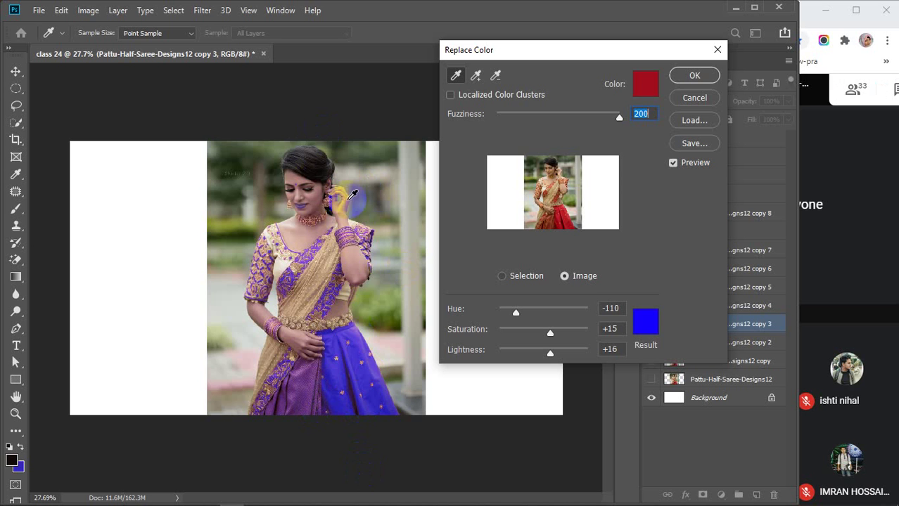
{"action": "left_click", "coordinate": [687, 99]}
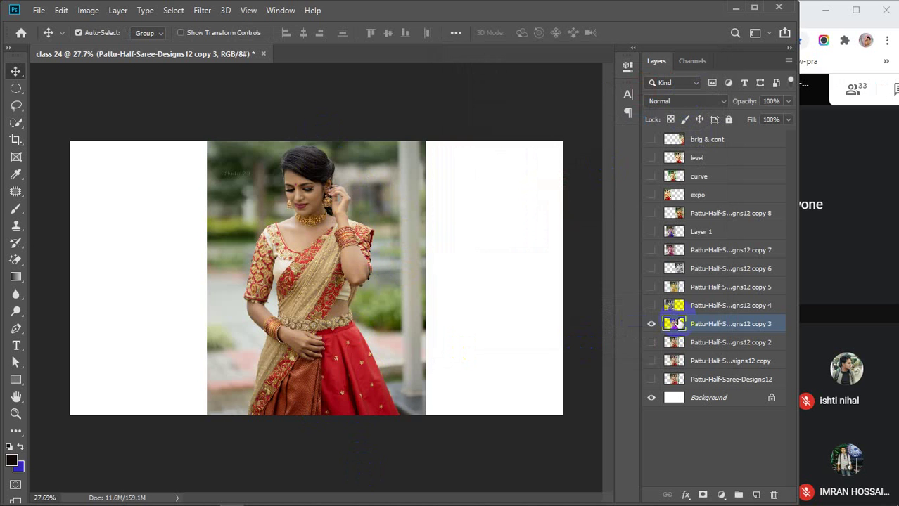
Show Layer 1, move its purple saree photo over the copy 3 photo and examine the recoloured blouse and saree up close
{"action": "left_click", "coordinate": [651, 232]}
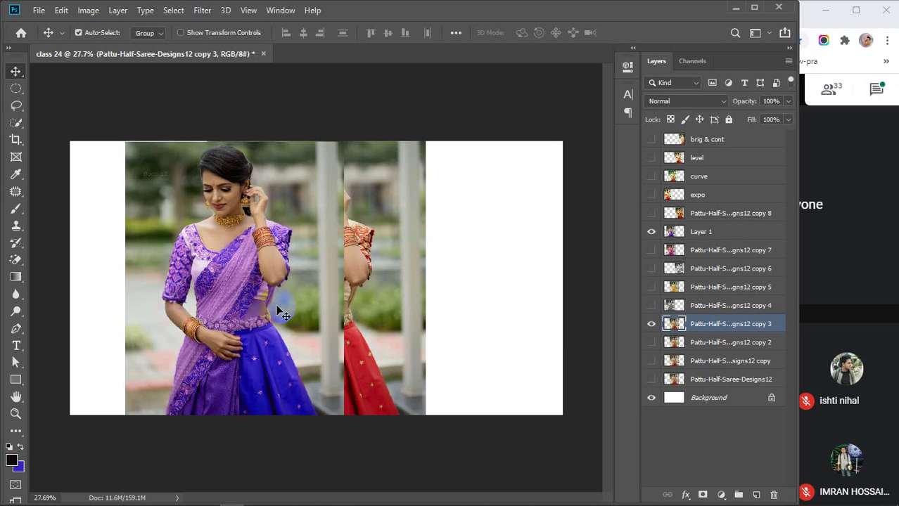
{"action": "left_click_drag", "start_coordinate": [275, 251], "coordinate": [356, 255]}
{"action": "scroll", "coordinate": [313, 305], "scroll_direction": "up", "scroll_amount": 5}
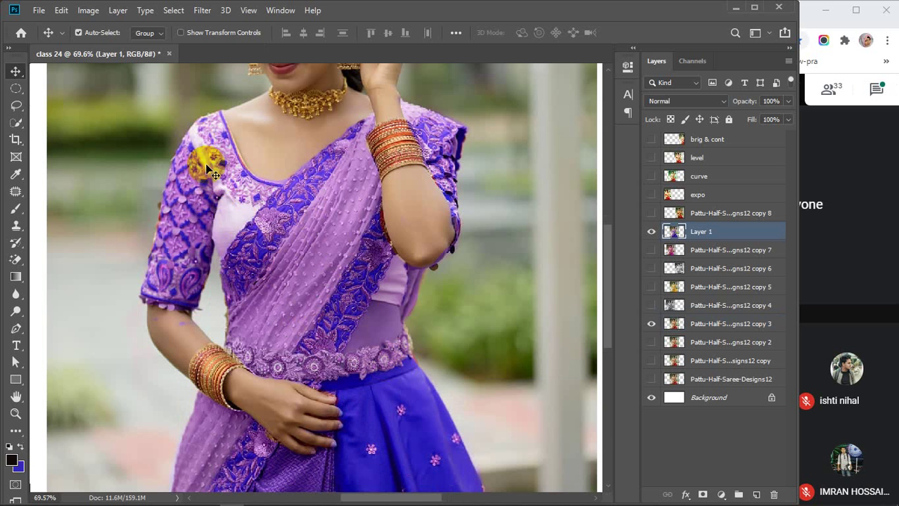
{"action": "scroll", "coordinate": [303, 407], "scroll_direction": "down", "scroll_amount": 1}
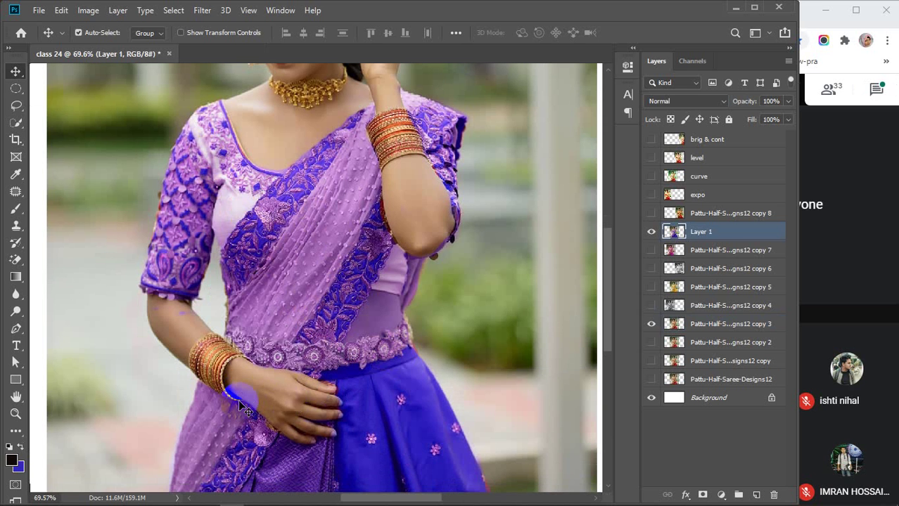
{"action": "scroll", "coordinate": [284, 393], "scroll_direction": "up", "scroll_amount": 5}
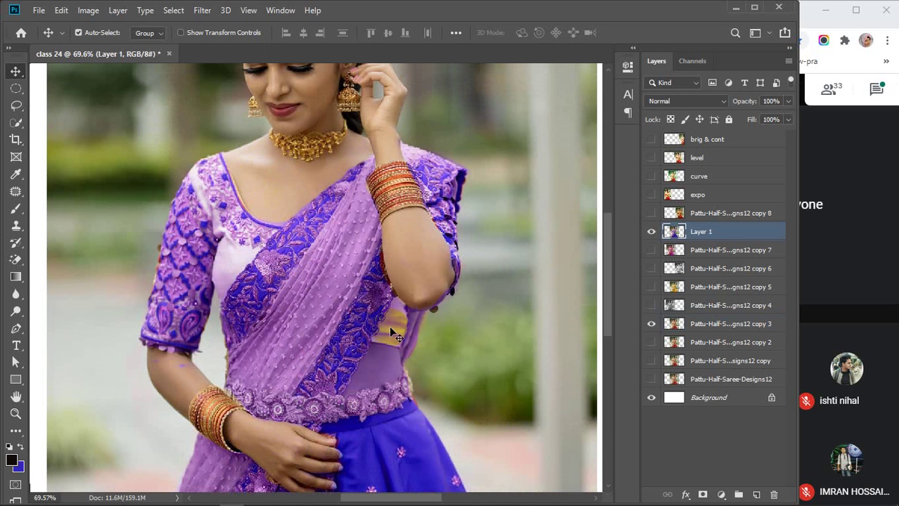
{"action": "scroll", "coordinate": [386, 373], "scroll_direction": "down", "scroll_amount": 3}
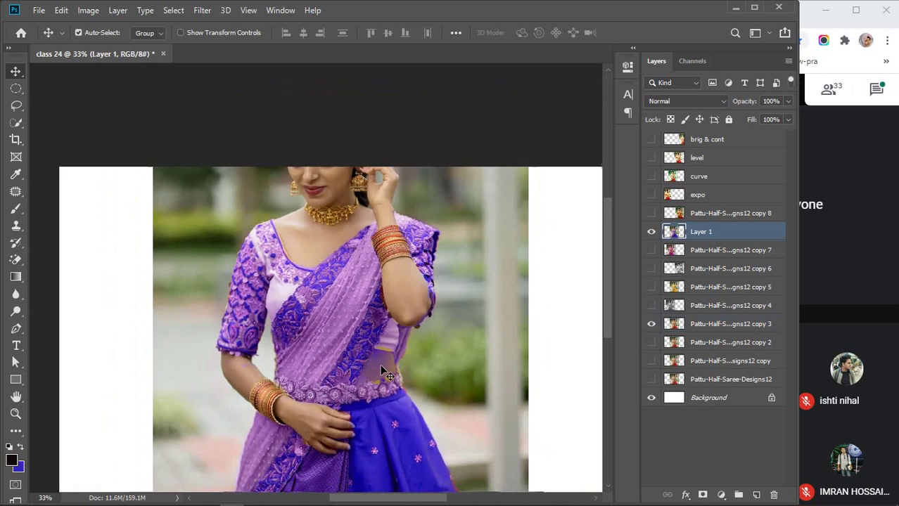
{"action": "scroll", "coordinate": [385, 372], "scroll_direction": "down", "scroll_amount": 1}
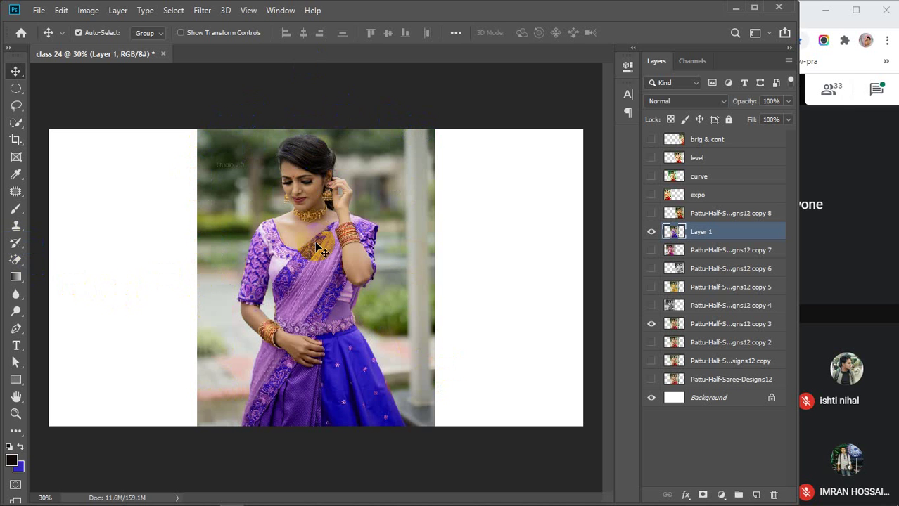
Hide Layer 1 and start a Replace Color adjustment on the copy 3 layer
{"action": "left_click", "coordinate": [651, 232]}
{"action": "left_click", "coordinate": [716, 326]}
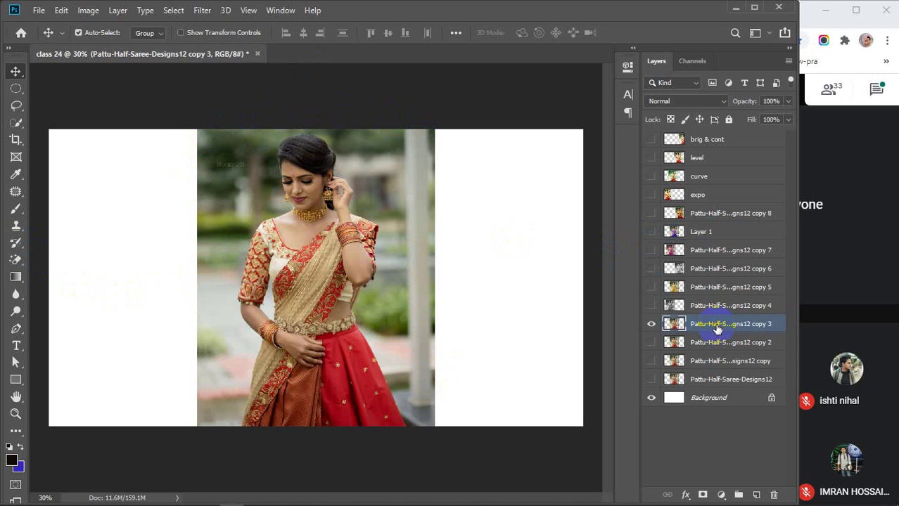
{"action": "left_click", "coordinate": [88, 9]}
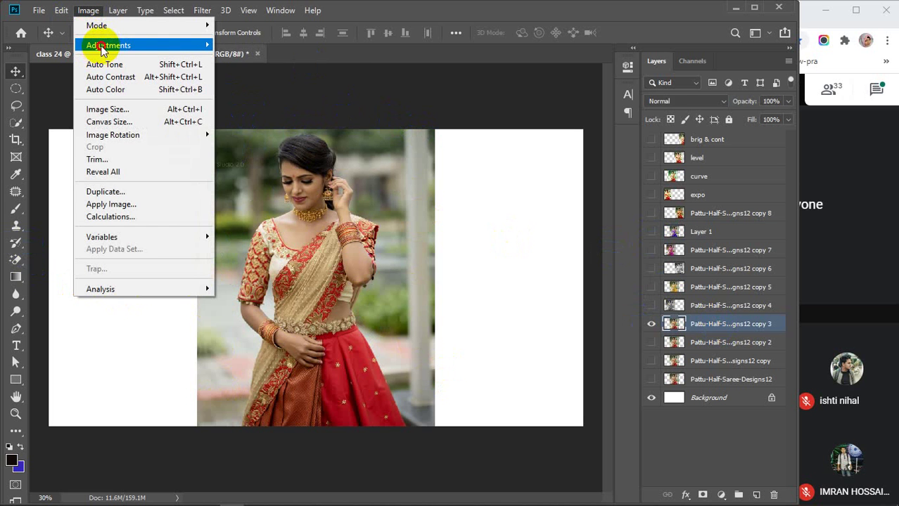
{"action": "mouse_move", "coordinate": [138, 47]}
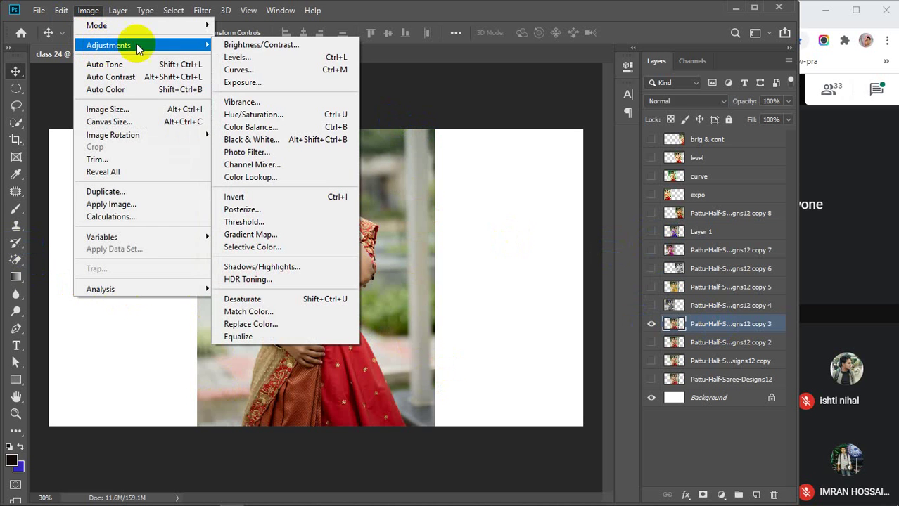
{"action": "left_click", "coordinate": [266, 324]}
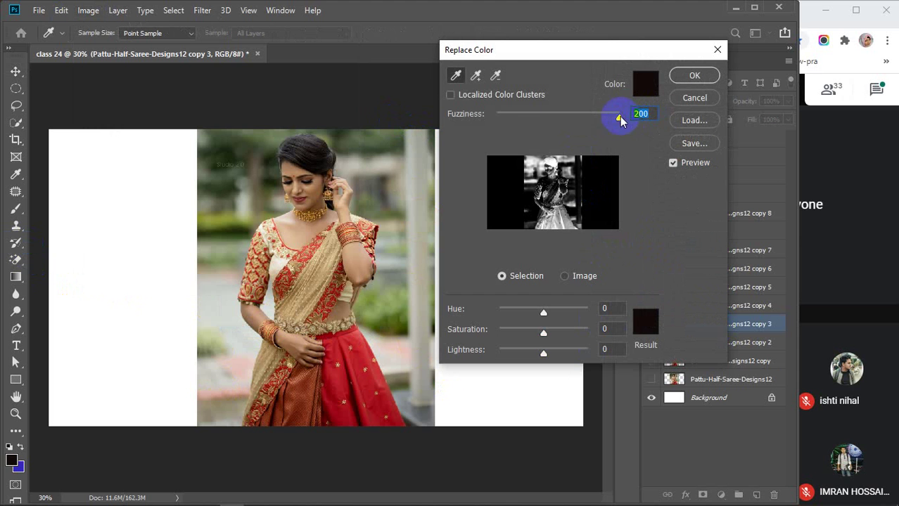
Set the Fuzziness to 30, preview the image instead of the selection and sample the red at the skirt's lower edge
{"action": "left_click_drag", "start_coordinate": [621, 121], "coordinate": [517, 122]}
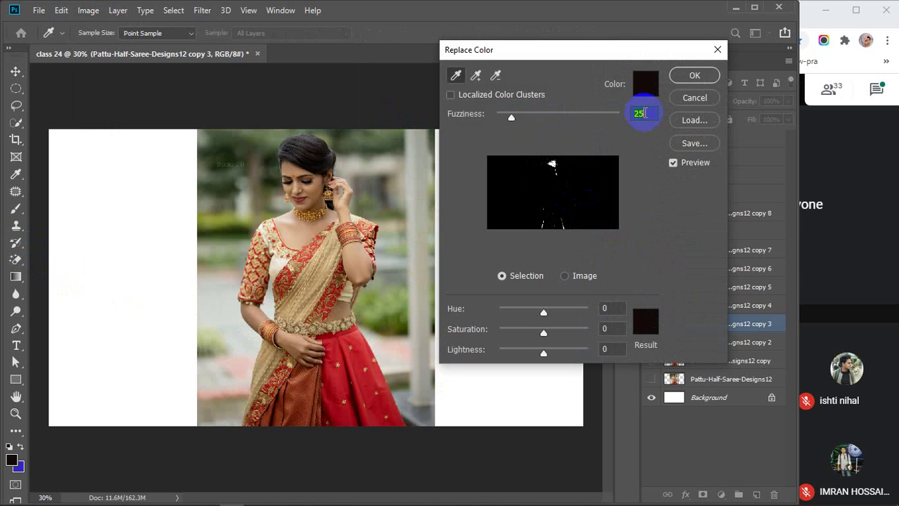
{"action": "scroll", "coordinate": [645, 113], "scroll_direction": "up", "scroll_amount": 2}
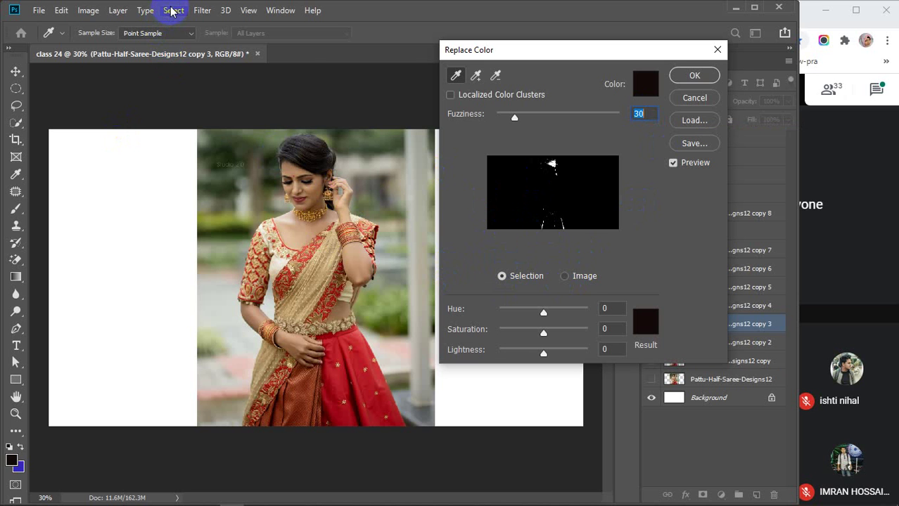
{"action": "left_click", "coordinate": [564, 277]}
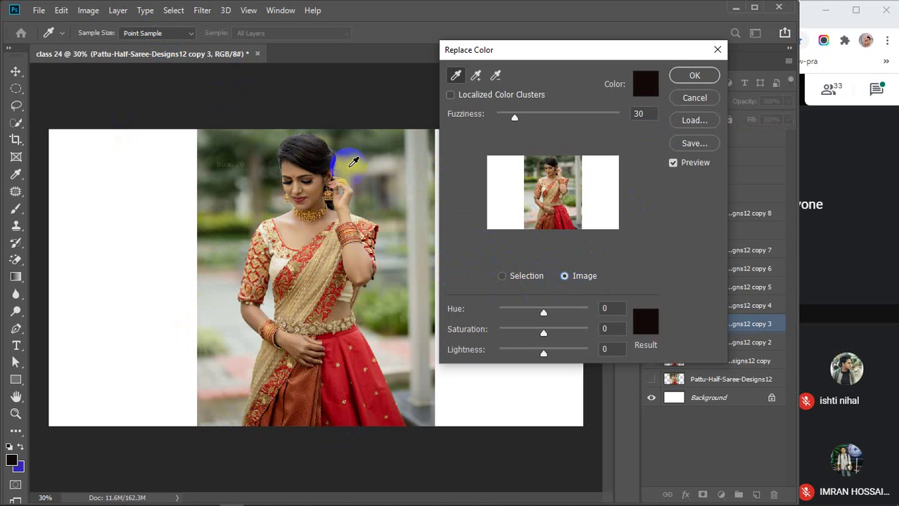
{"action": "left_click", "coordinate": [396, 420]}
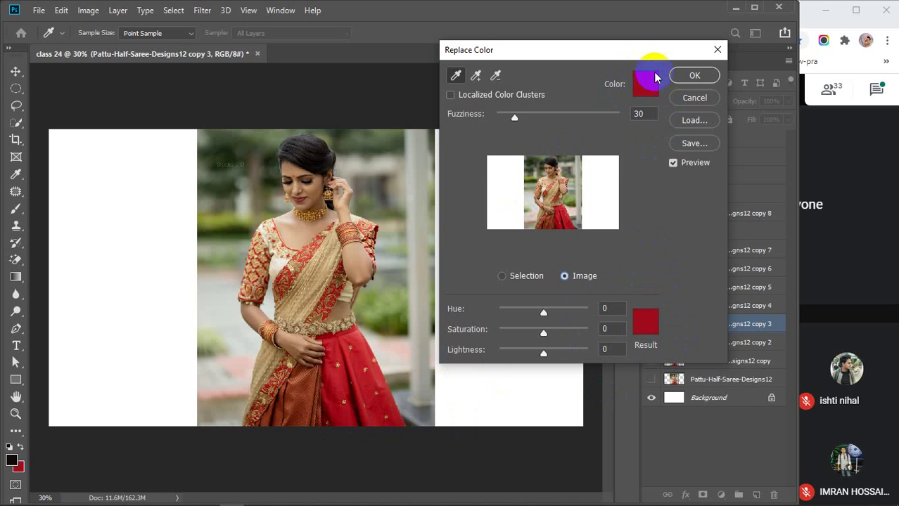
Set the Replace Color result to a bright, fully saturated orange with a hue of 40°
{"action": "left_click", "coordinate": [647, 328]}
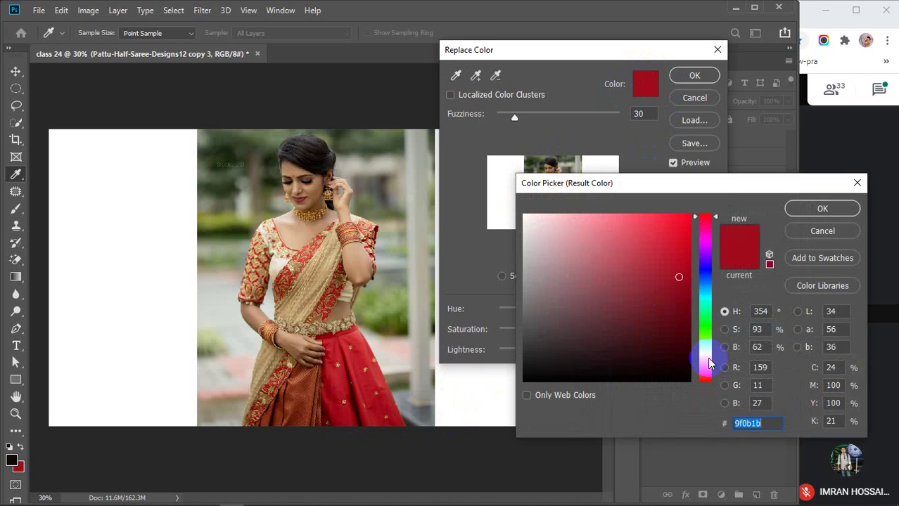
{"action": "left_click", "coordinate": [708, 353]}
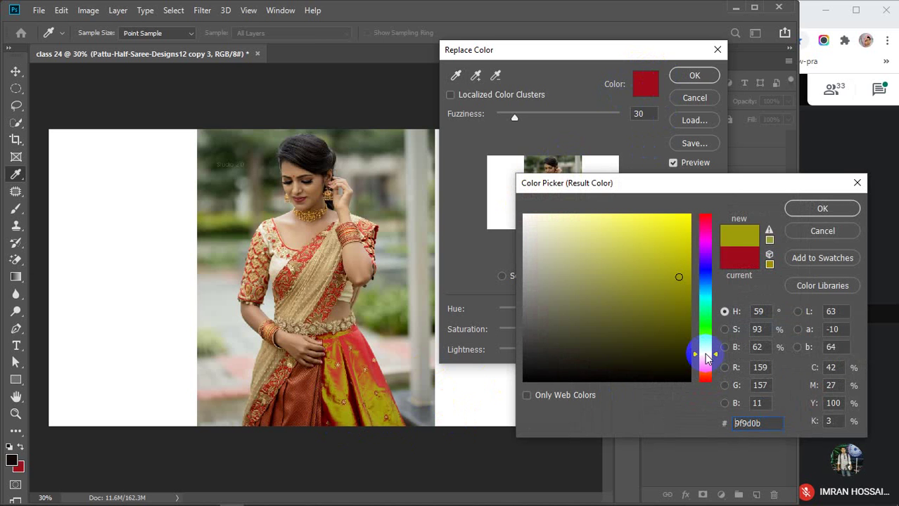
{"action": "left_click", "coordinate": [704, 360]}
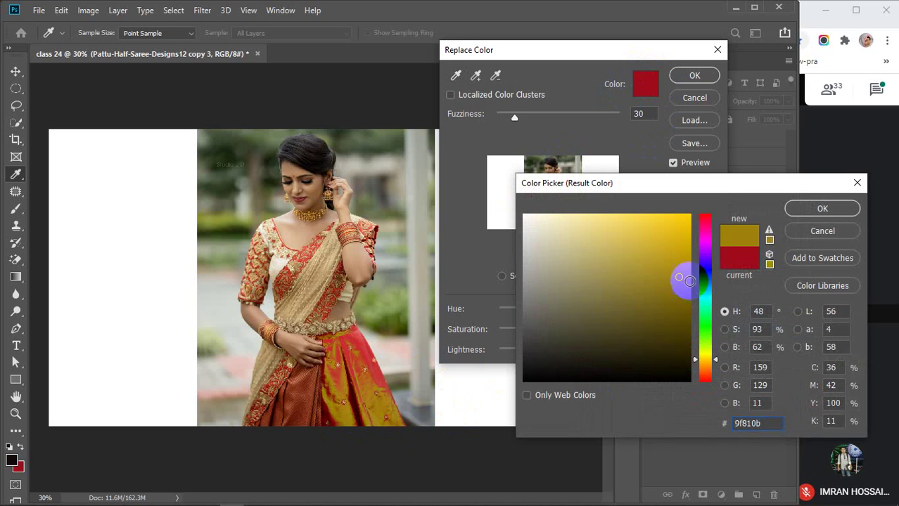
{"action": "left_click", "coordinate": [701, 363]}
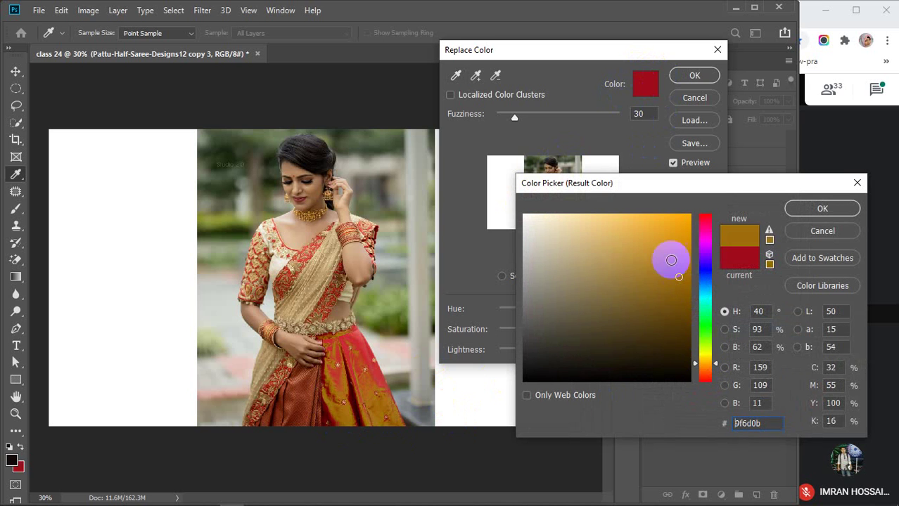
{"action": "mouse_move", "coordinate": [669, 257]}
{"action": "left_mouse_down"}
{"action": "mouse_move", "coordinate": [683, 216]}
{"action": "mouse_move", "coordinate": [703, 208]}
{"action": "left_mouse_up"}
{"action": "left_click", "coordinate": [809, 208]}
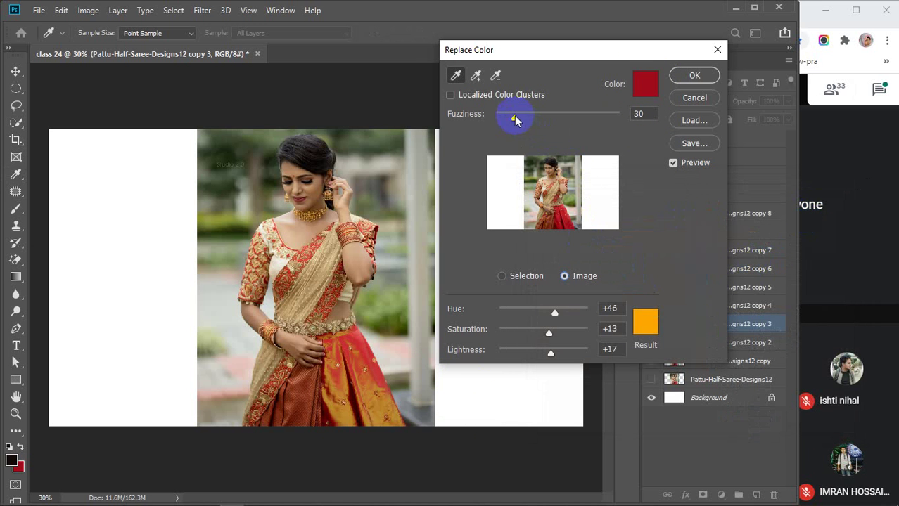
Raise the Replace Color Fuzziness to 200 and apply the adjustment to the copy 3 layer
{"action": "left_click_drag", "start_coordinate": [514, 119], "coordinate": [698, 112]}
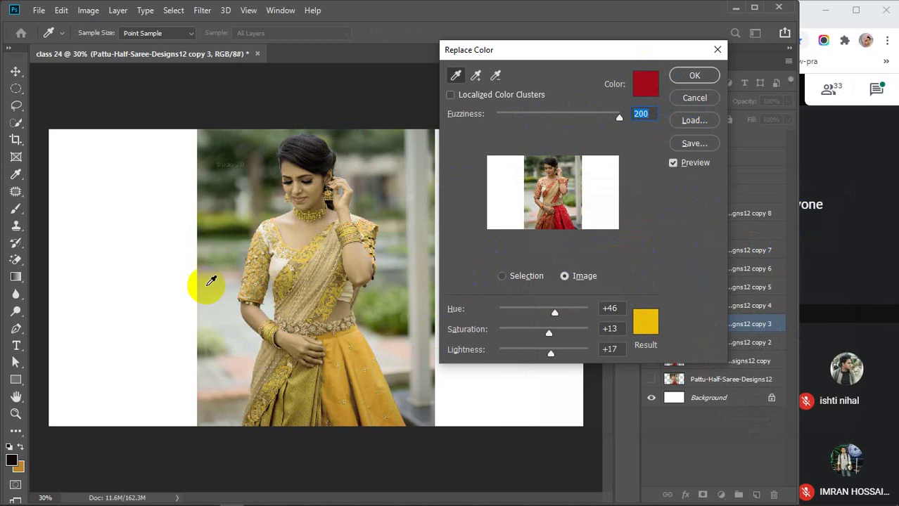
{"action": "key", "text": "alt"}
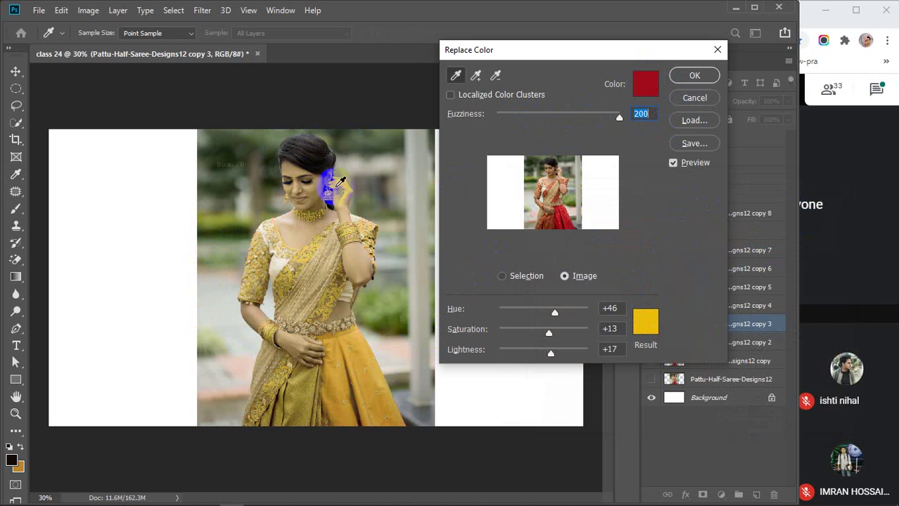
{"action": "left_click", "coordinate": [694, 76]}
Show the copy 2 layer and place it side by side with the recoloured copy 3, copy 3 on the left and copy 2 on the right
{"action": "scroll", "coordinate": [296, 194], "scroll_direction": "up", "scroll_amount": 6}
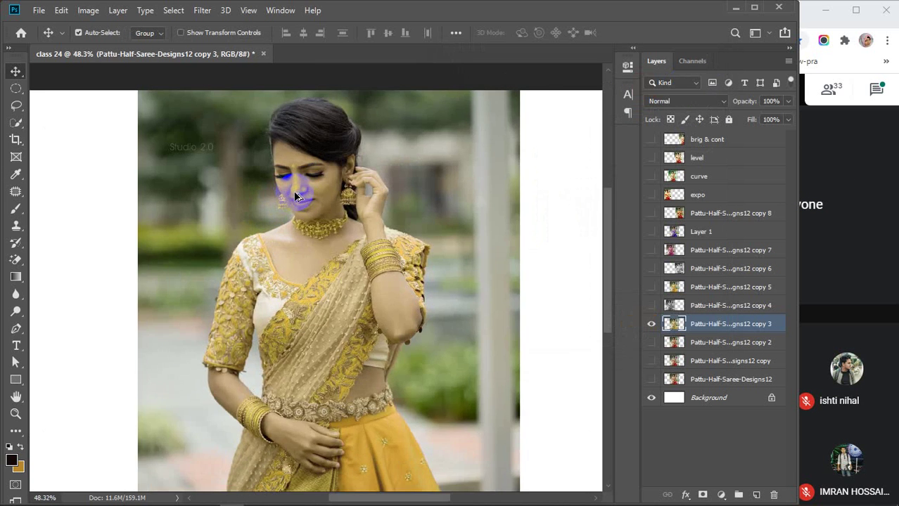
{"action": "scroll", "coordinate": [296, 197], "scroll_direction": "up", "scroll_amount": 2}
{"action": "left_click", "coordinate": [650, 342]}
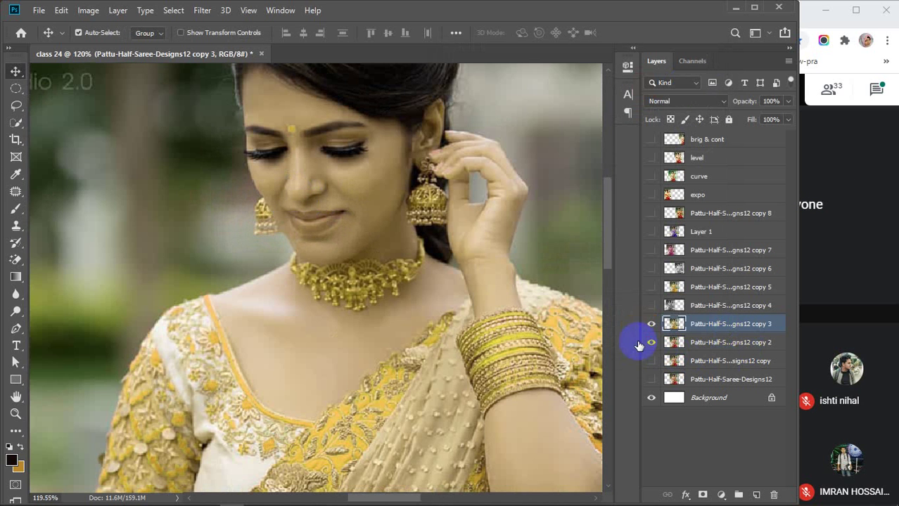
{"action": "scroll", "coordinate": [462, 342], "scroll_direction": "down", "scroll_amount": 5}
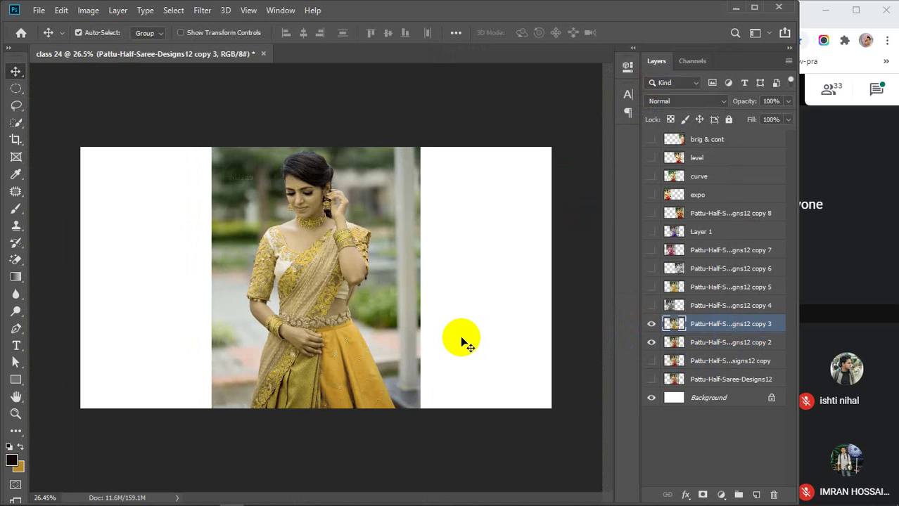
{"action": "left_click_drag", "start_coordinate": [397, 321], "coordinate": [443, 317]}
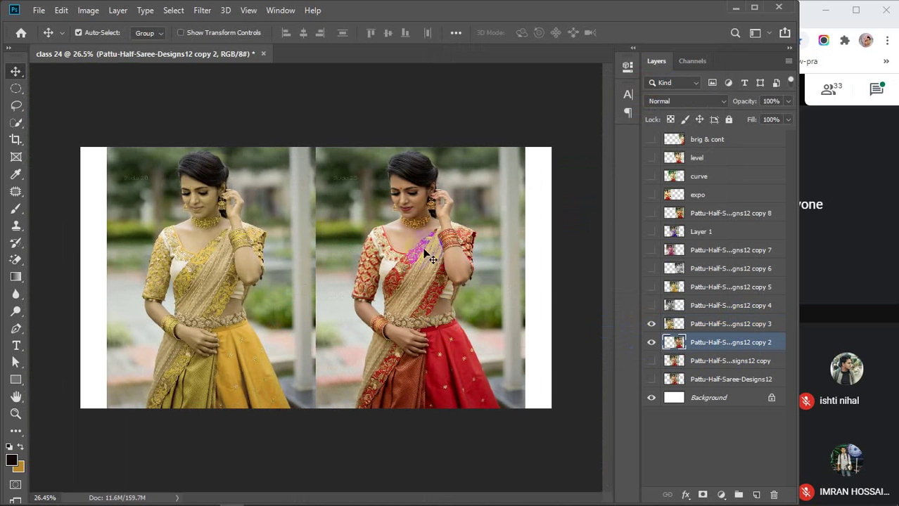
Compare the face, lips, forehead dot, necklace and bangles in the yellow copy with those in the red copy
{"action": "scroll", "coordinate": [425, 248], "scroll_direction": "up", "scroll_amount": 4}
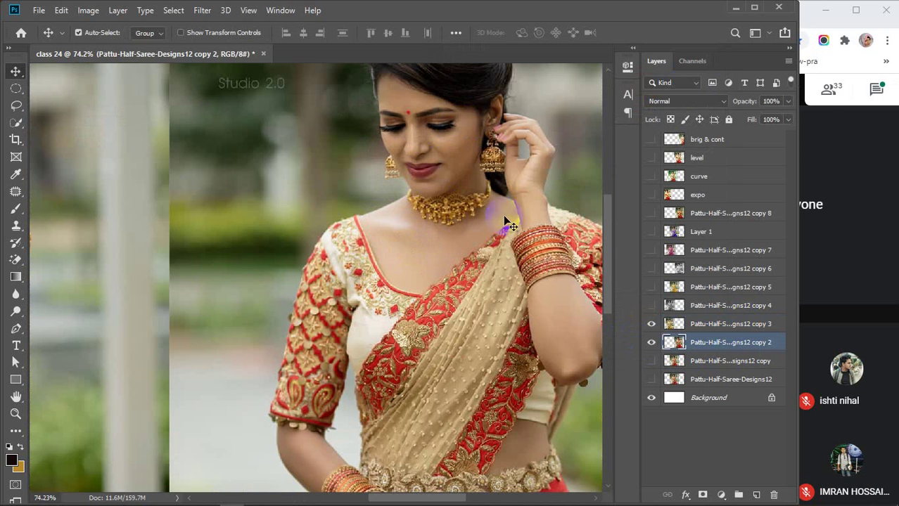
{"action": "scroll", "coordinate": [430, 256], "scroll_direction": "down", "scroll_amount": 4}
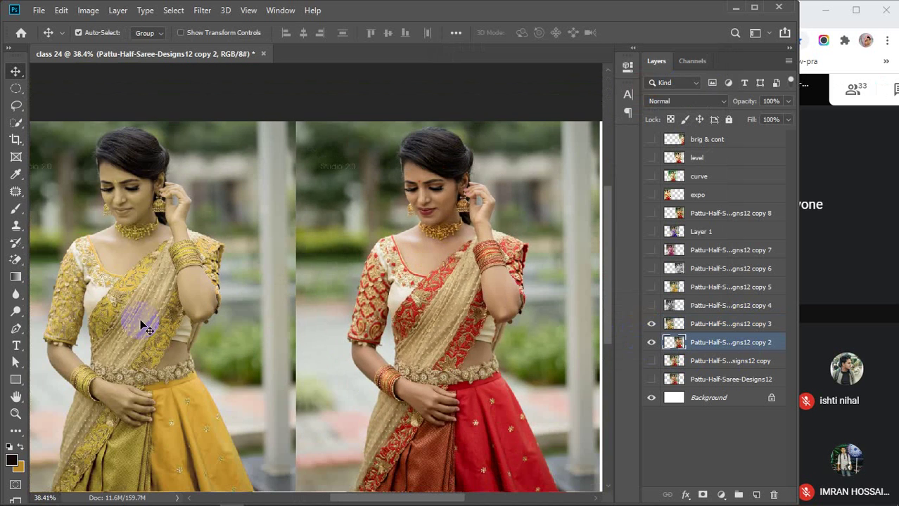
{"action": "scroll", "coordinate": [118, 189], "scroll_direction": "up", "scroll_amount": 2}
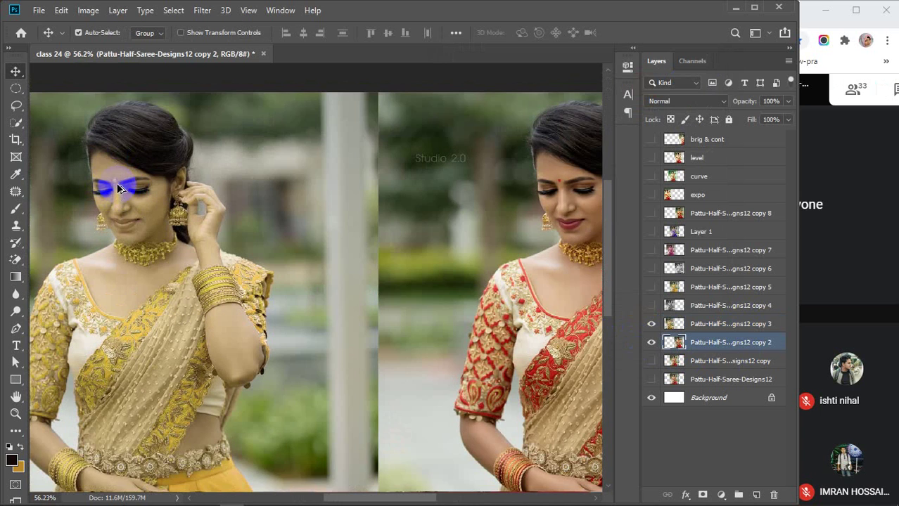
{"action": "scroll", "coordinate": [116, 181], "scroll_direction": "up", "scroll_amount": 4}
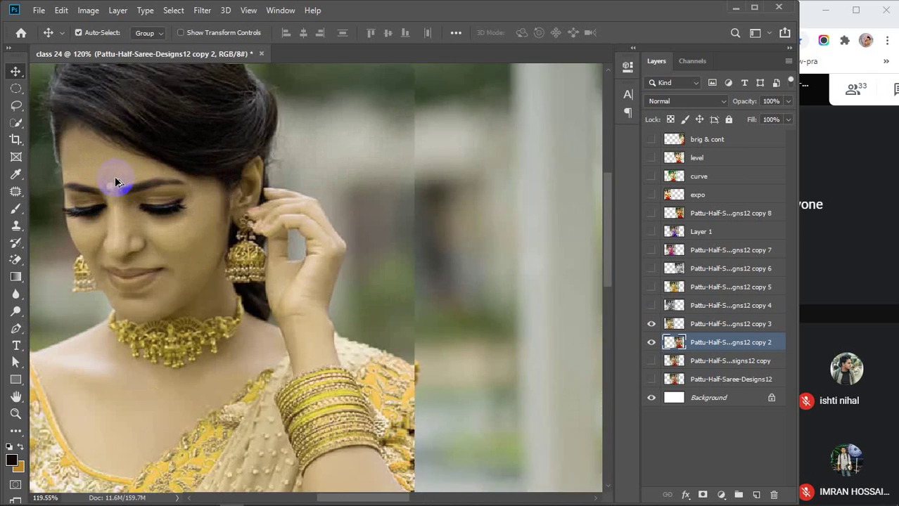
{"action": "scroll", "coordinate": [114, 177], "scroll_direction": "down", "scroll_amount": 4}
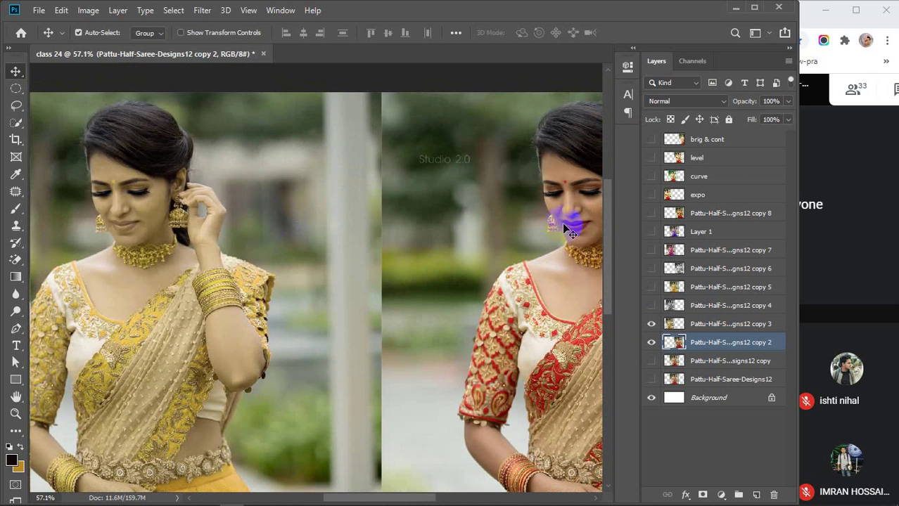
{"action": "left_click_drag", "start_coordinate": [471, 244], "coordinate": [433, 245]}
{"action": "scroll", "coordinate": [120, 285], "scroll_direction": "down", "scroll_amount": 2}
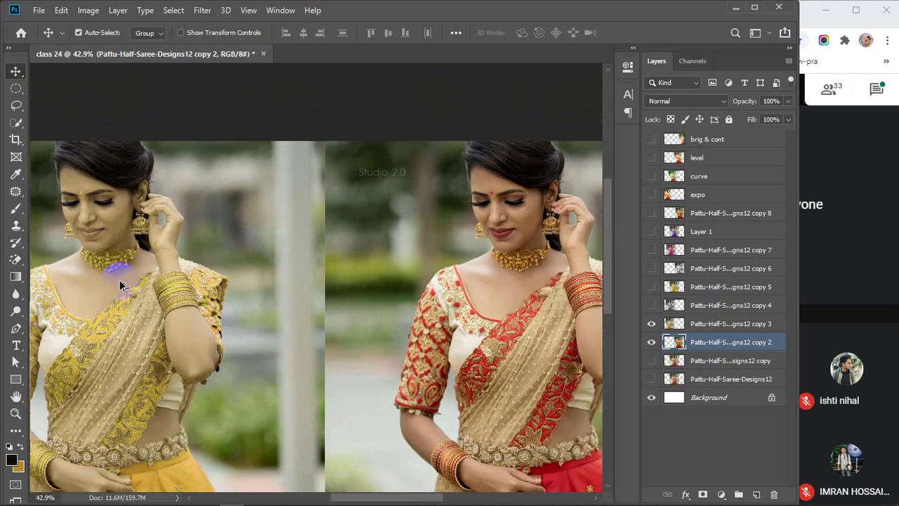
{"action": "scroll", "coordinate": [168, 298], "scroll_direction": "up", "scroll_amount": 5}
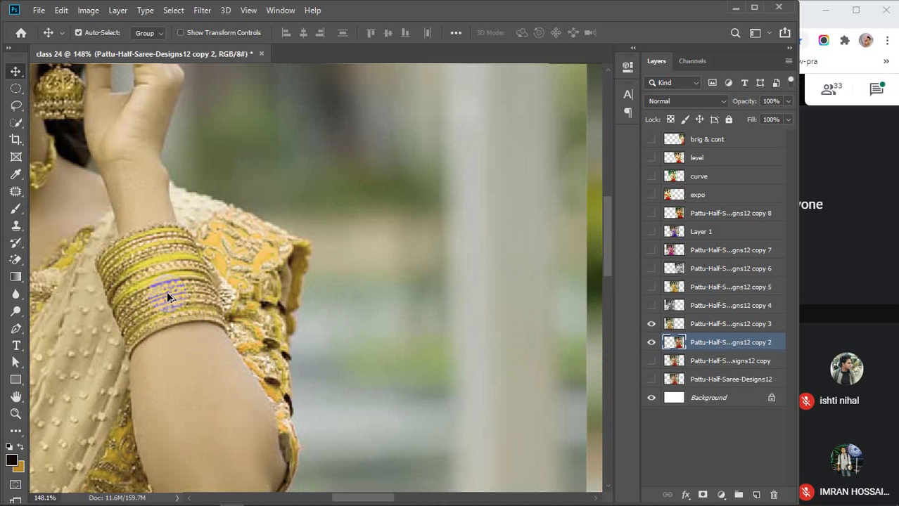
{"action": "scroll", "coordinate": [167, 298], "scroll_direction": "down", "scroll_amount": 7}
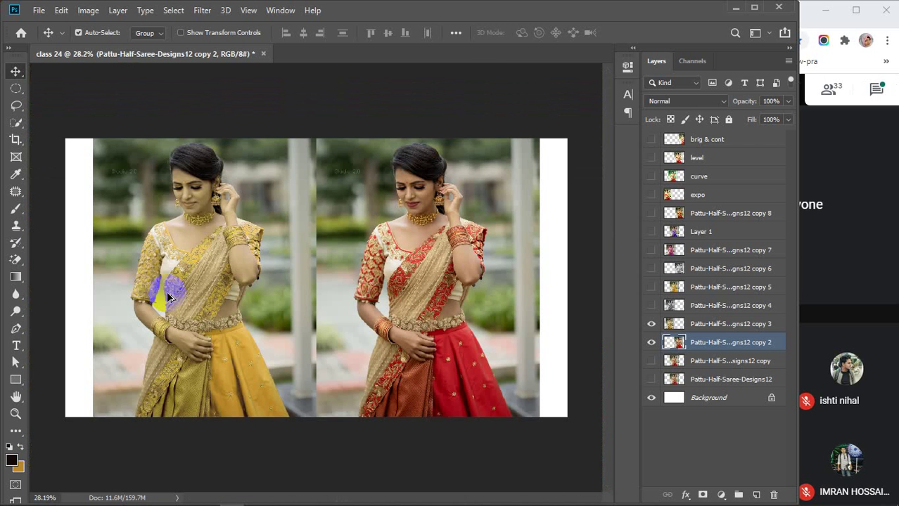
Show the purple Layer 1, move it right to cover the red copy 2 photo, and hide it again
{"action": "left_click", "coordinate": [651, 250]}
{"action": "left_click", "coordinate": [651, 250]}
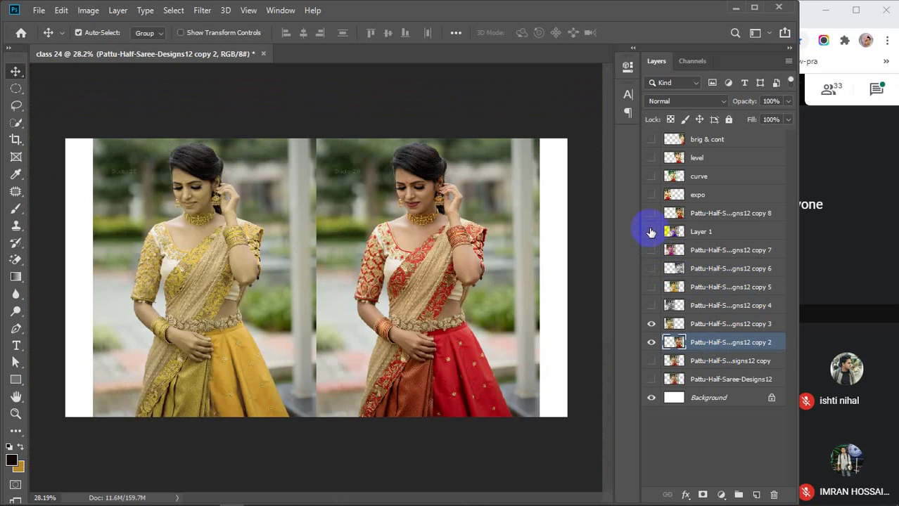
{"action": "left_click", "coordinate": [651, 232]}
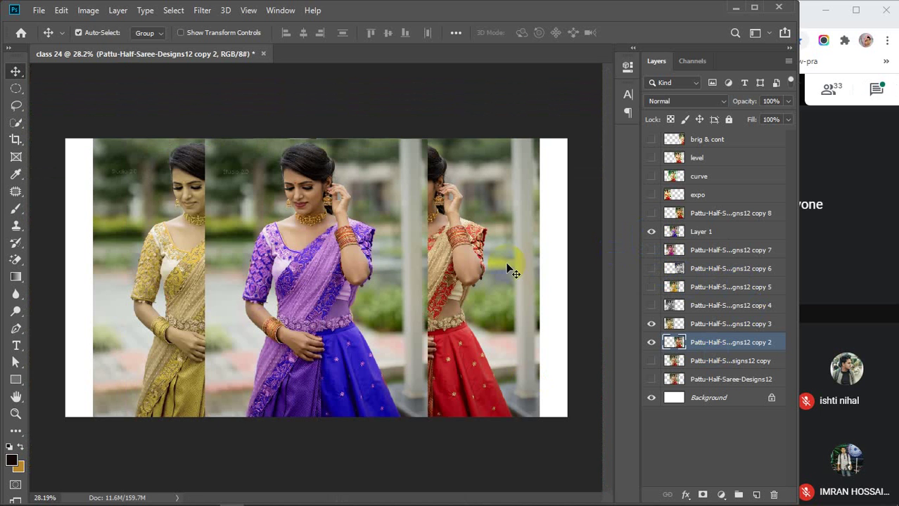
{"action": "left_click_drag", "start_coordinate": [316, 261], "coordinate": [428, 270]}
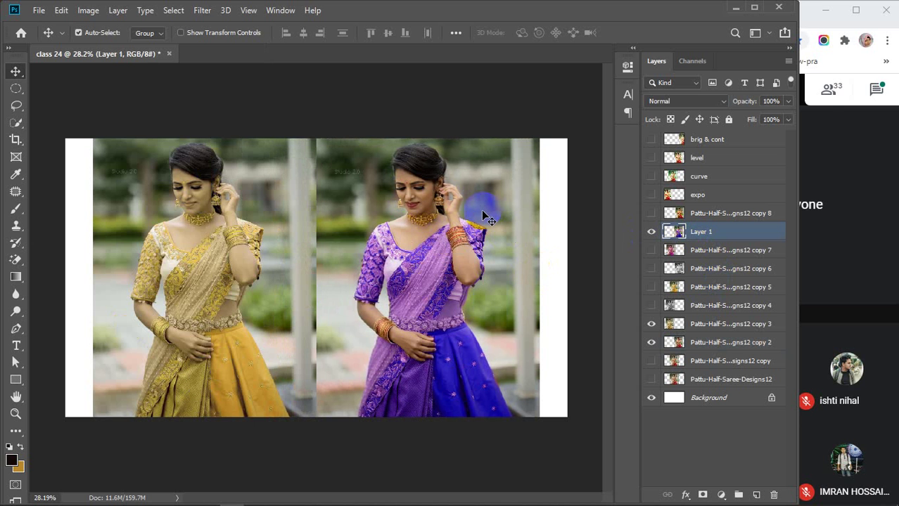
{"action": "left_click", "coordinate": [652, 231]}
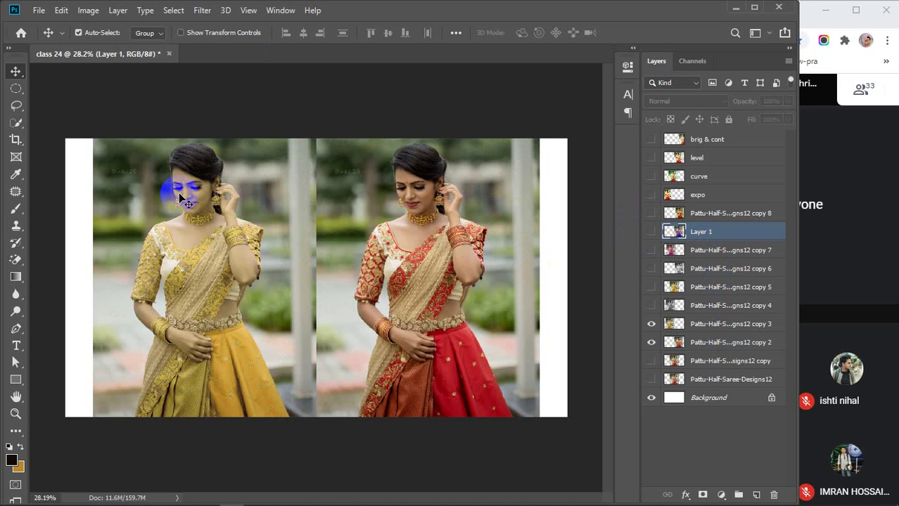
Check the skin tone and jewellery of the yellow copy 3 against the red copy 2, briefly hiding copy 2
{"action": "scroll", "coordinate": [186, 203], "scroll_direction": "up", "scroll_amount": 1}
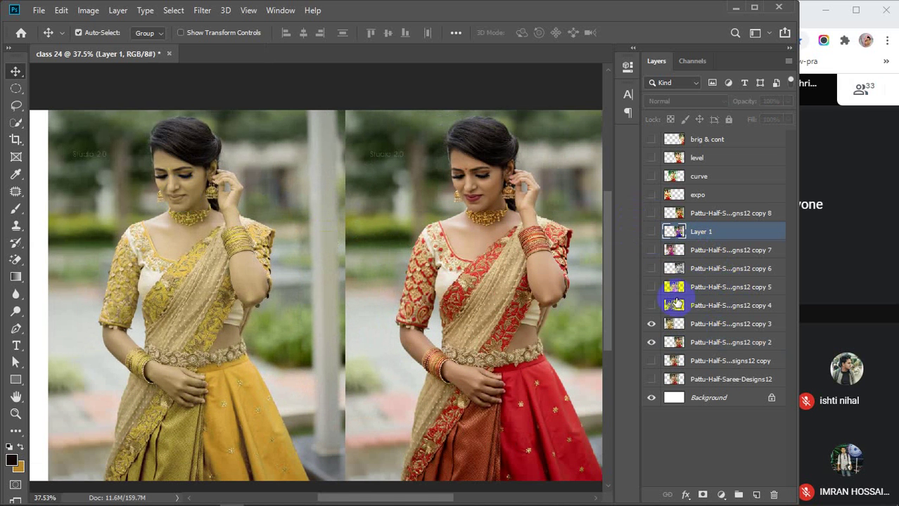
{"action": "left_click", "coordinate": [651, 342]}
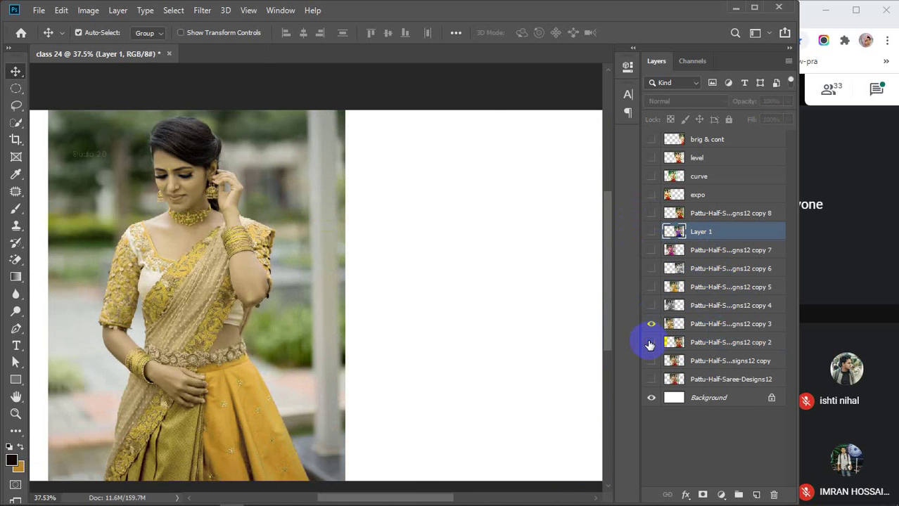
{"action": "left_click", "coordinate": [651, 342]}
{"action": "scroll", "coordinate": [166, 174], "scroll_direction": "up", "scroll_amount": 8}
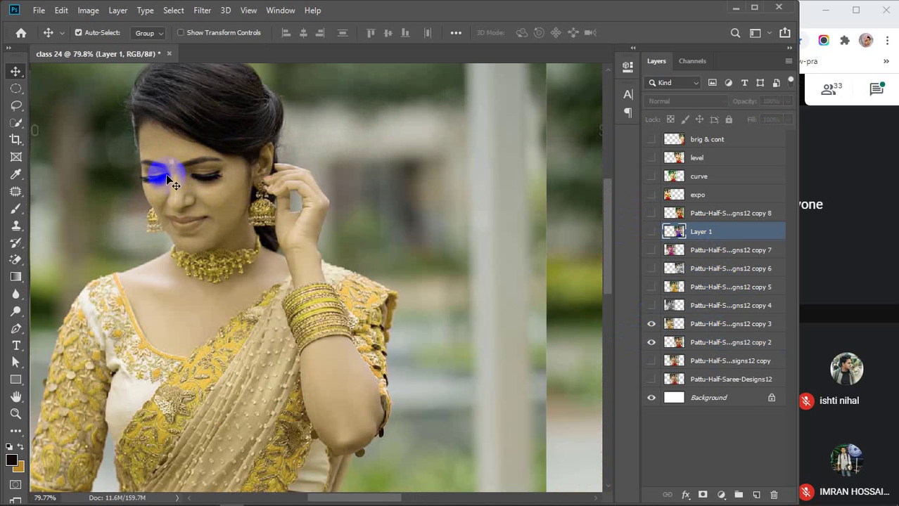
{"action": "left_click_drag", "start_coordinate": [215, 221], "coordinate": [328, 232]}
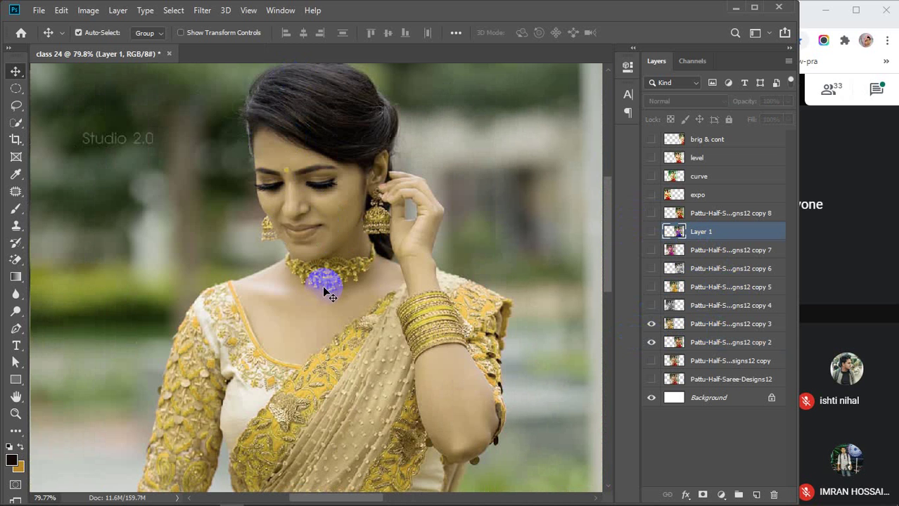
{"action": "scroll", "coordinate": [323, 287], "scroll_direction": "down", "scroll_amount": 8}
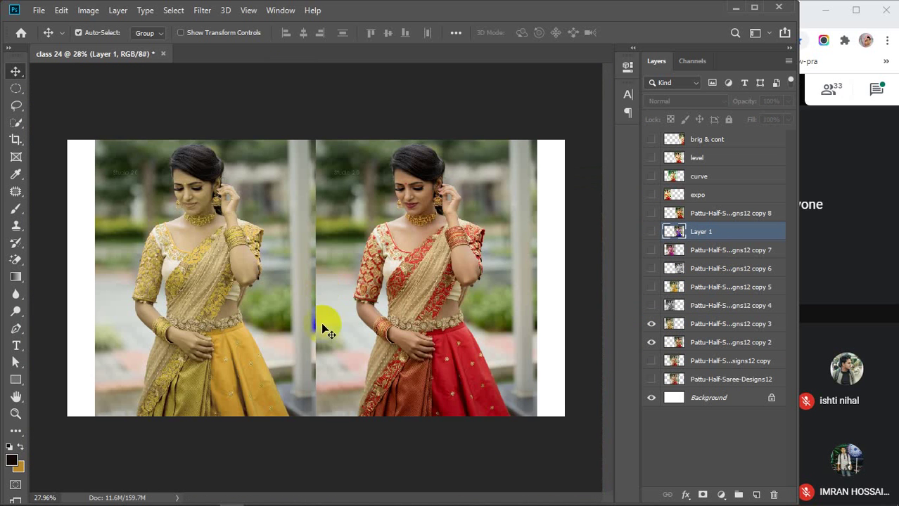
{"action": "left_click", "coordinate": [574, 316]}
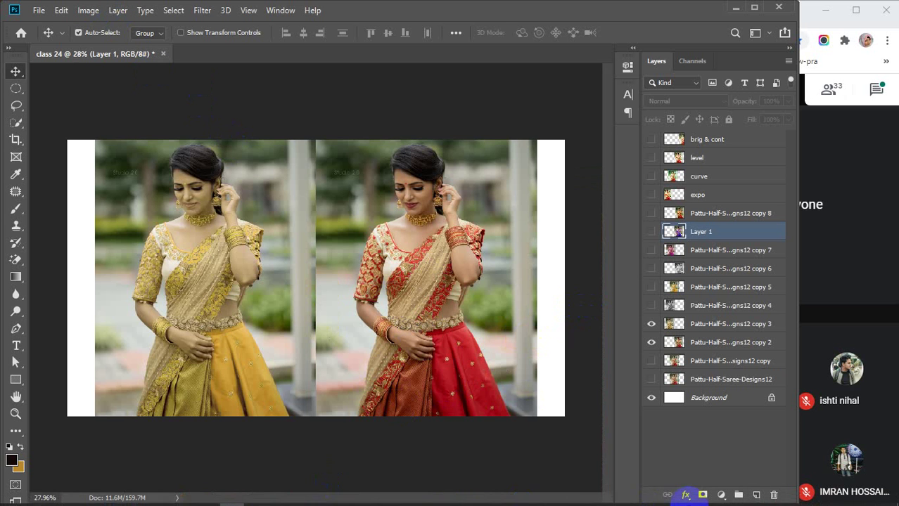
{"action": "mouse_move", "coordinate": [696, 493]}
{"action": "left_click", "coordinate": [783, 497]}
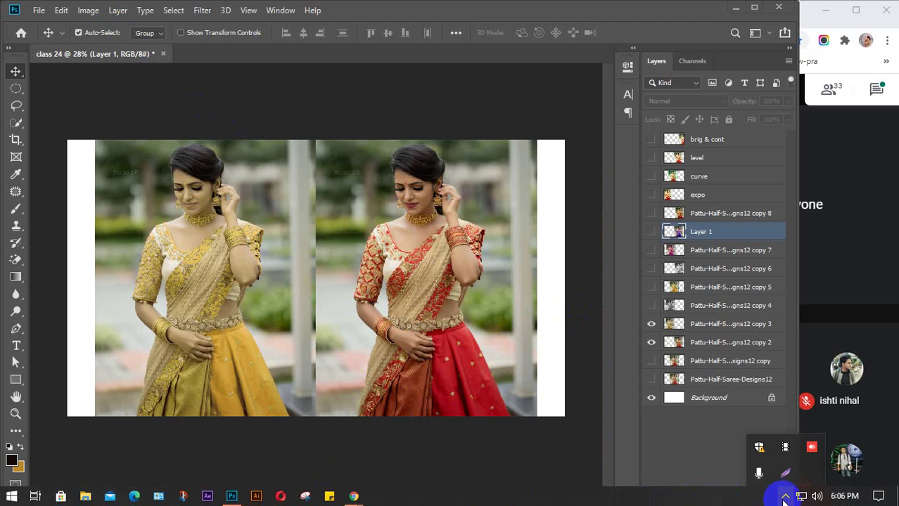